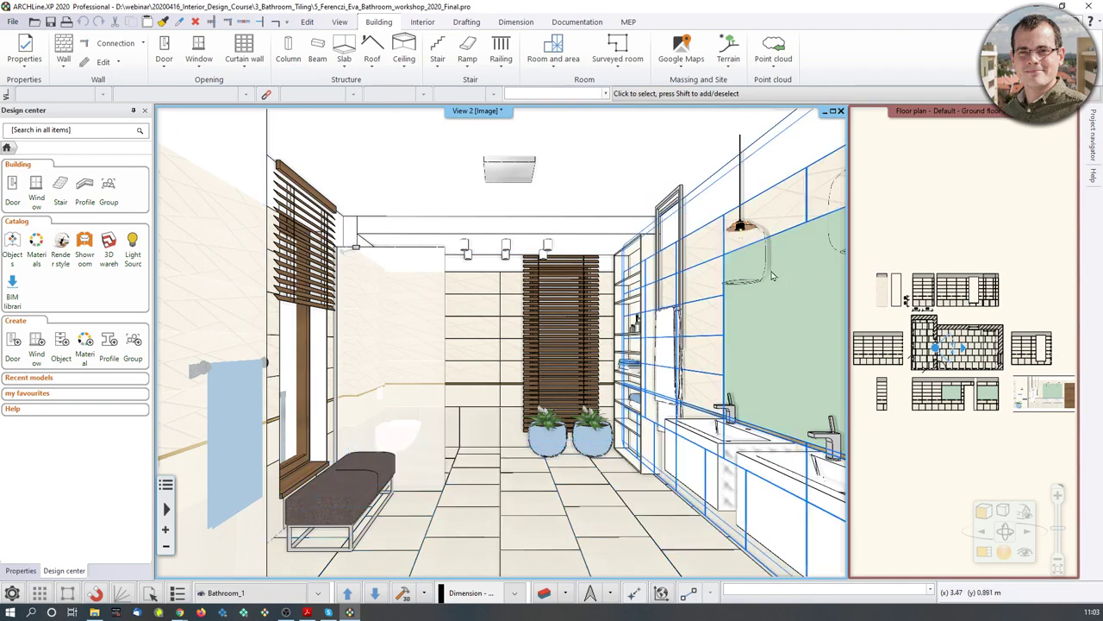
Open the bathroom workshop project numbered 1 and ending in "Start", closing the current project without saving it
left_click(13, 23)
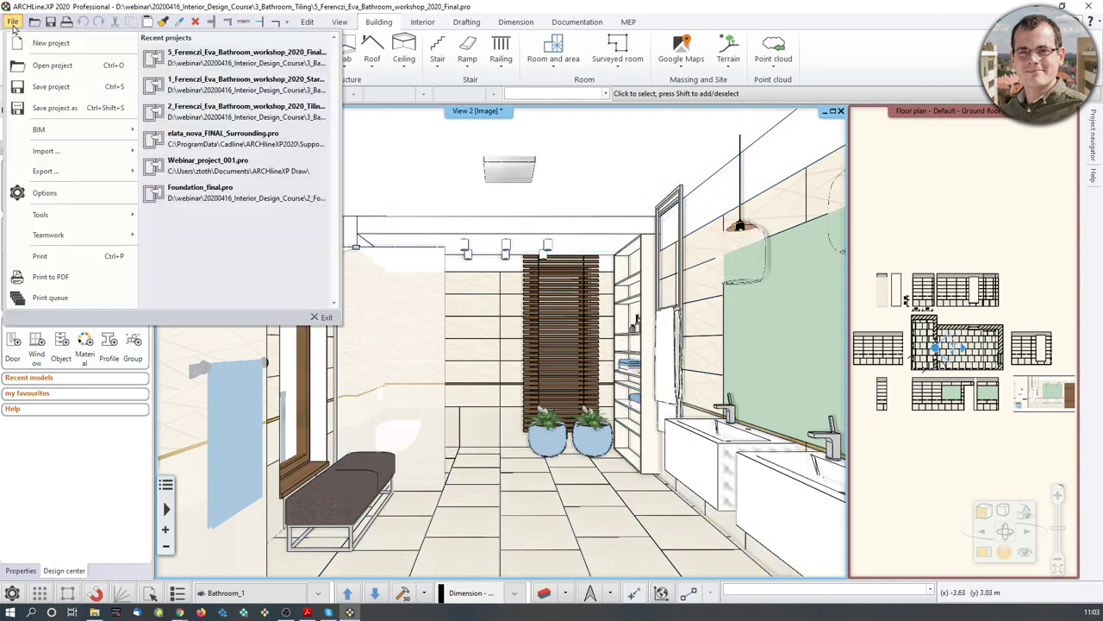
left_click(52, 65)
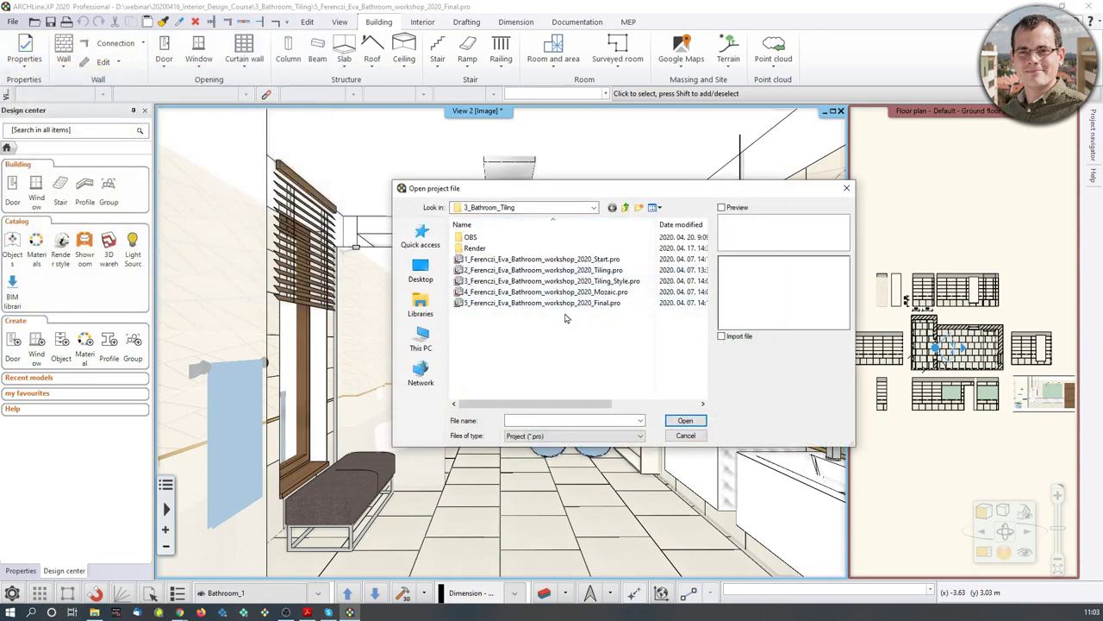
double_click(577, 269)
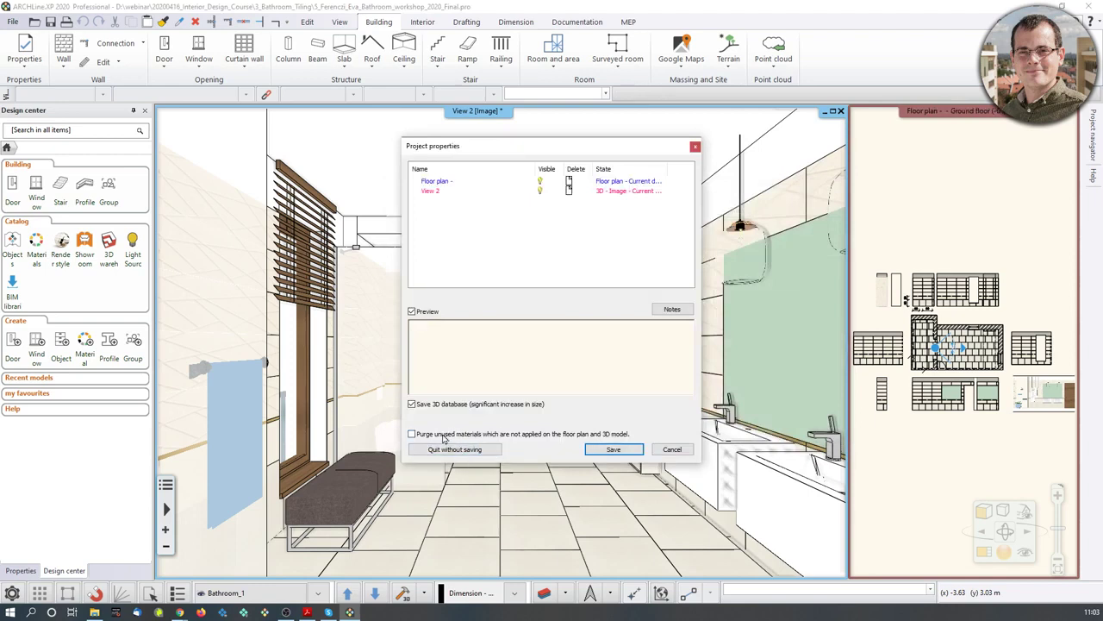
left_click(455, 450)
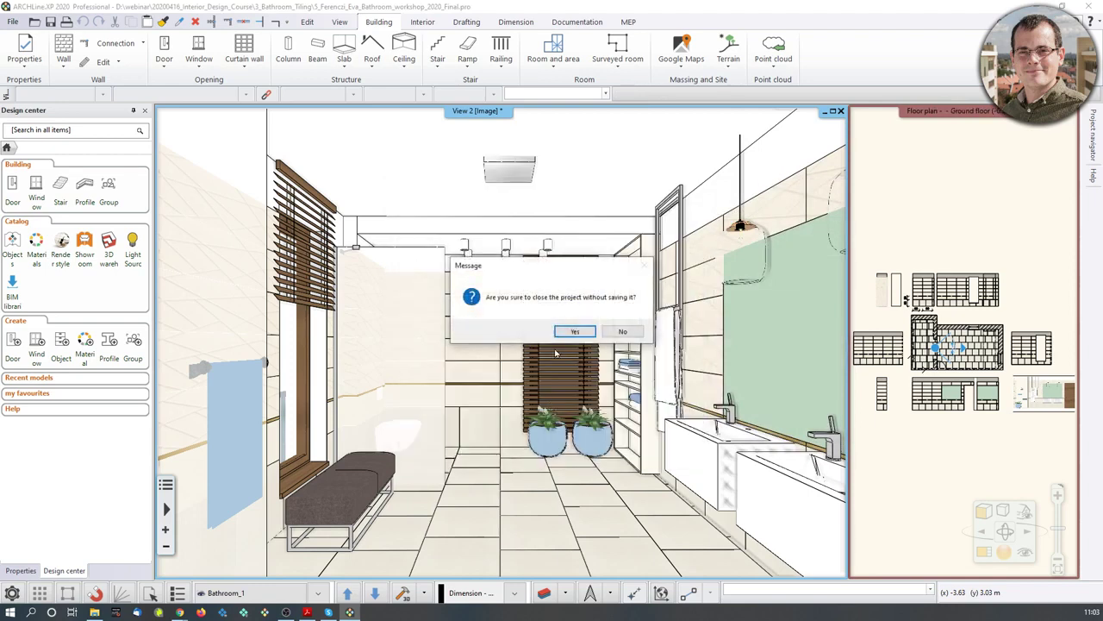
left_click(574, 331)
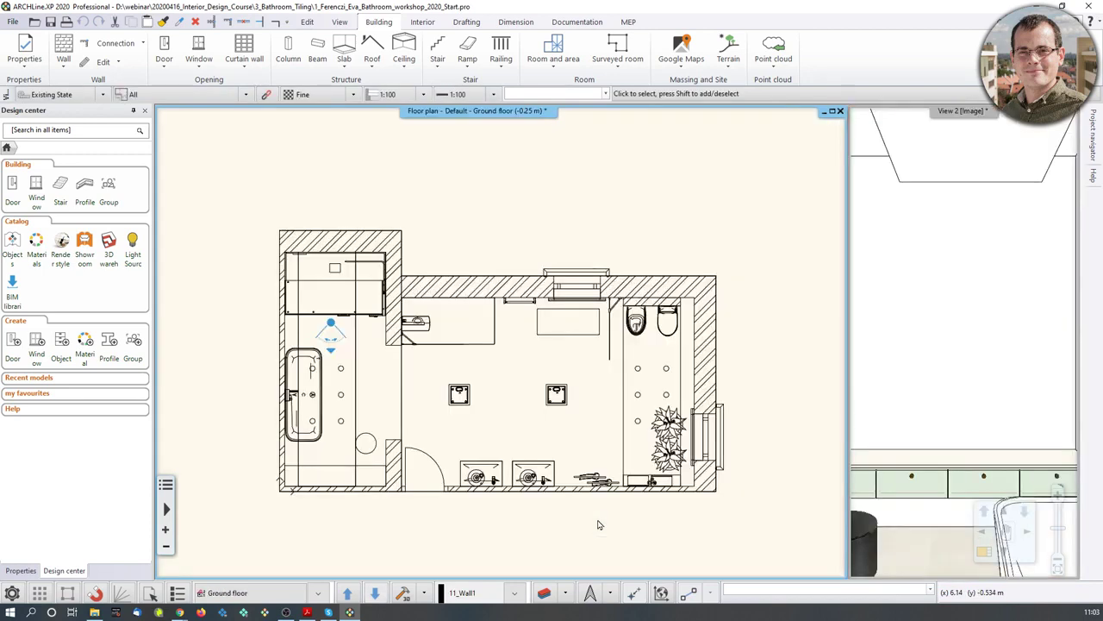
Set the project's primary unit of measurement to mm in the units and angles options
left_click(12, 594)
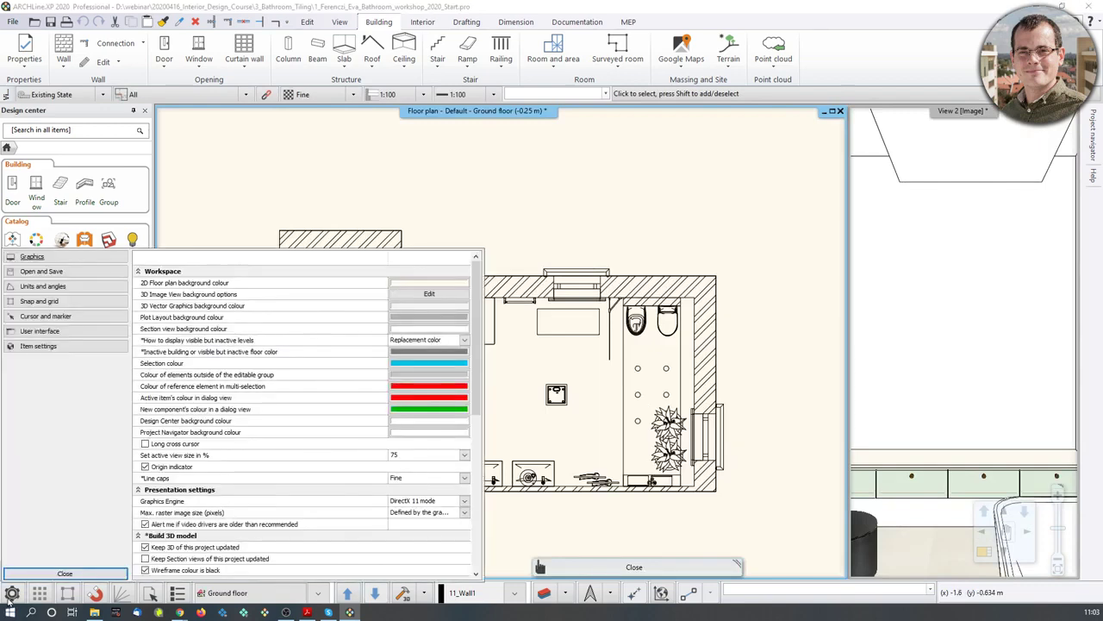
left_click(53, 286)
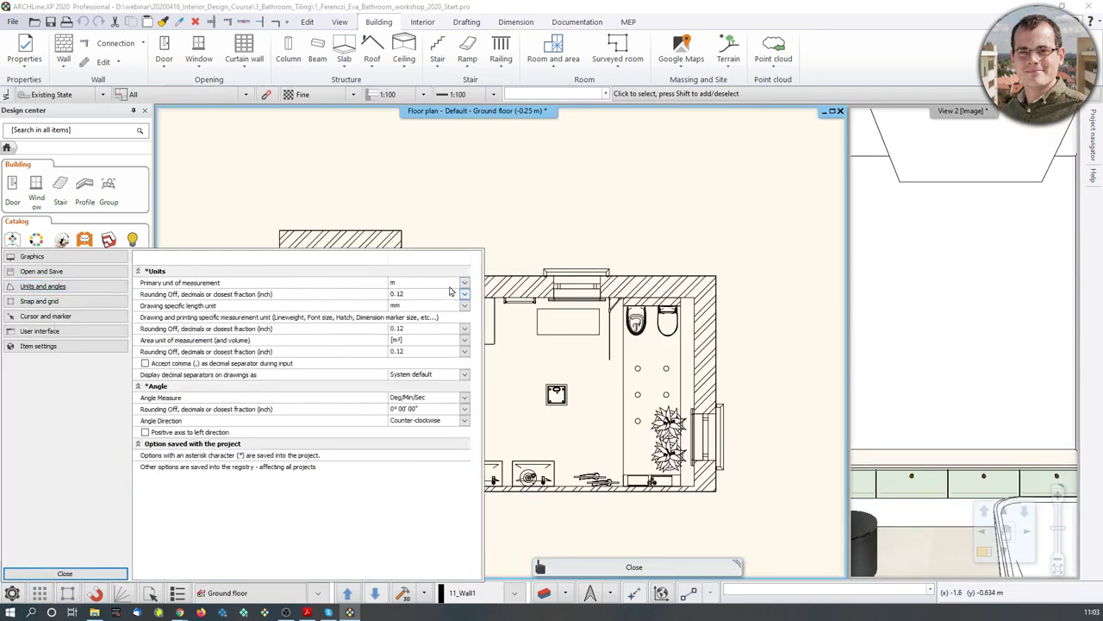
left_click(466, 283)
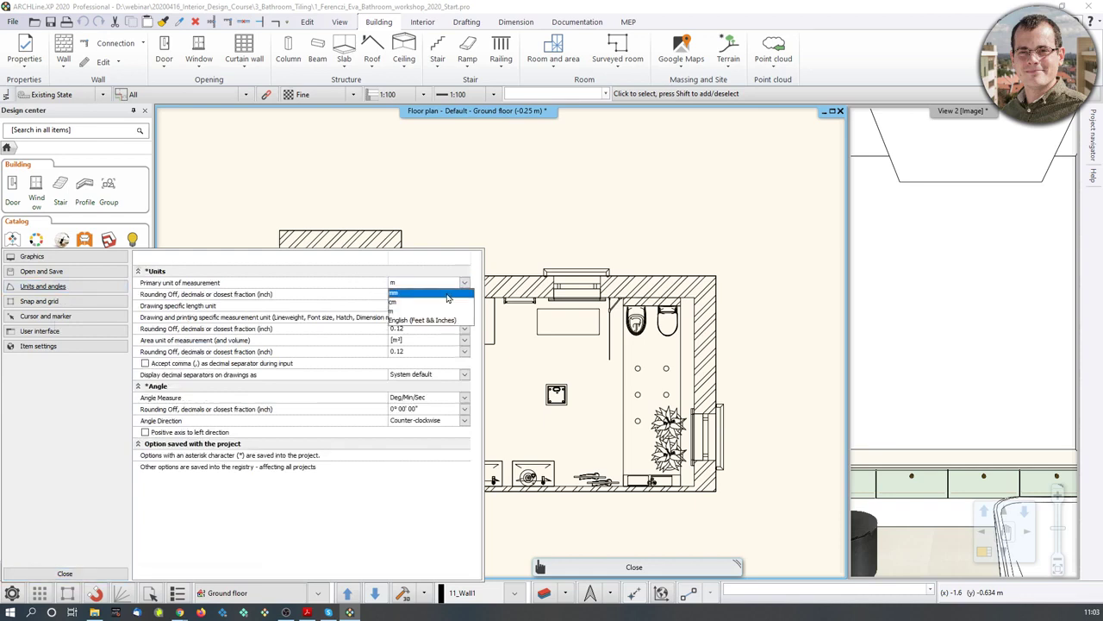
left_click(453, 295)
left_click(66, 573)
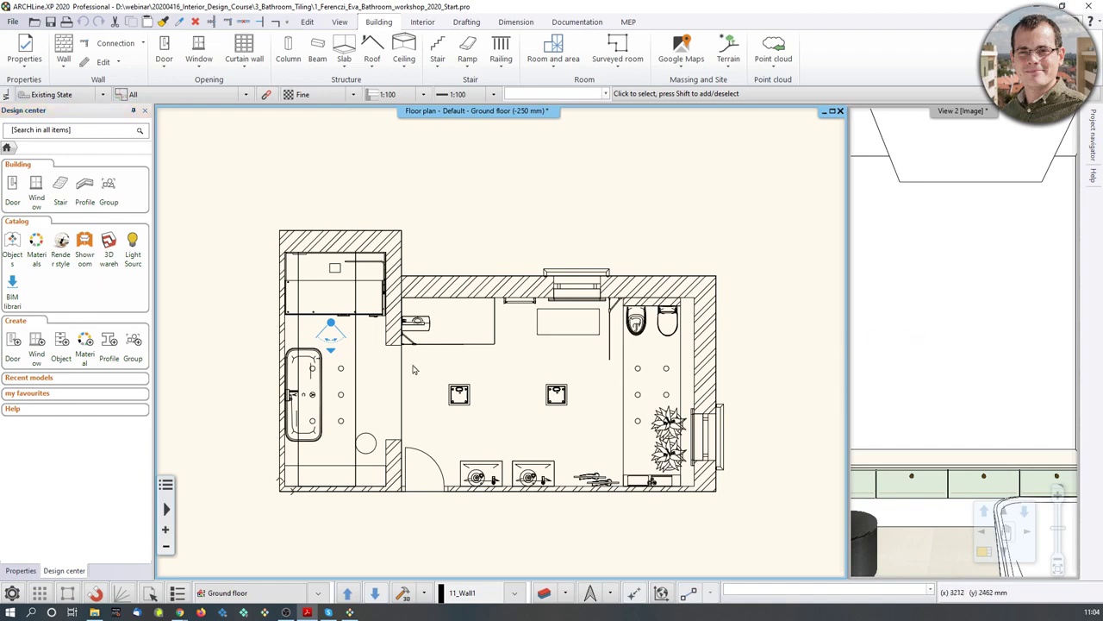
Make the 3D view the main window and restore its saved perspective Bathroom_1
left_click(924, 355)
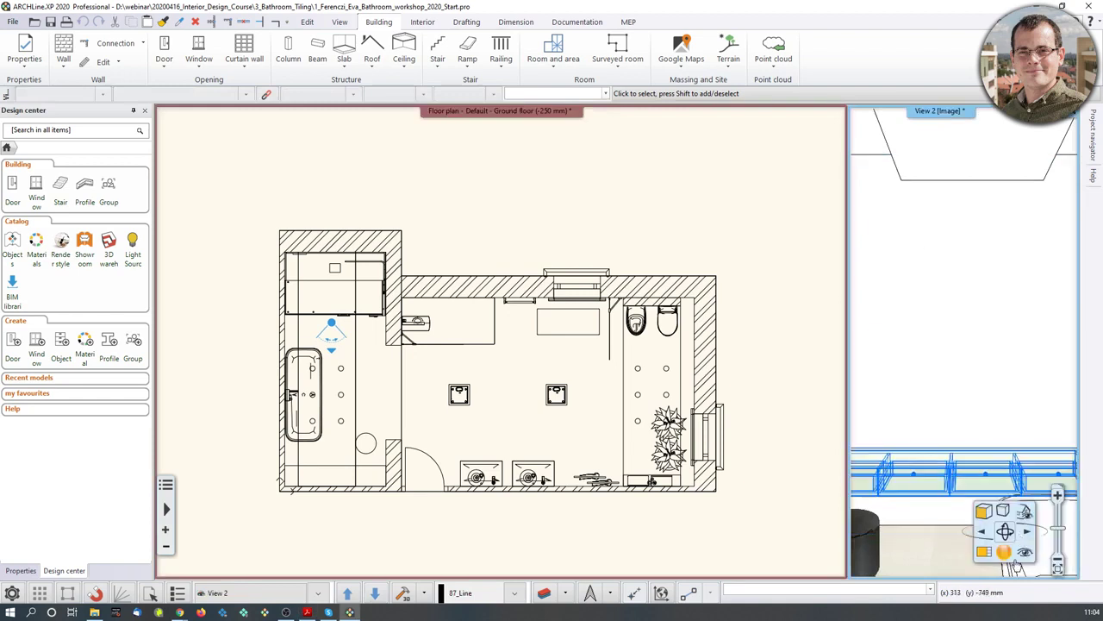
left_click(1018, 565)
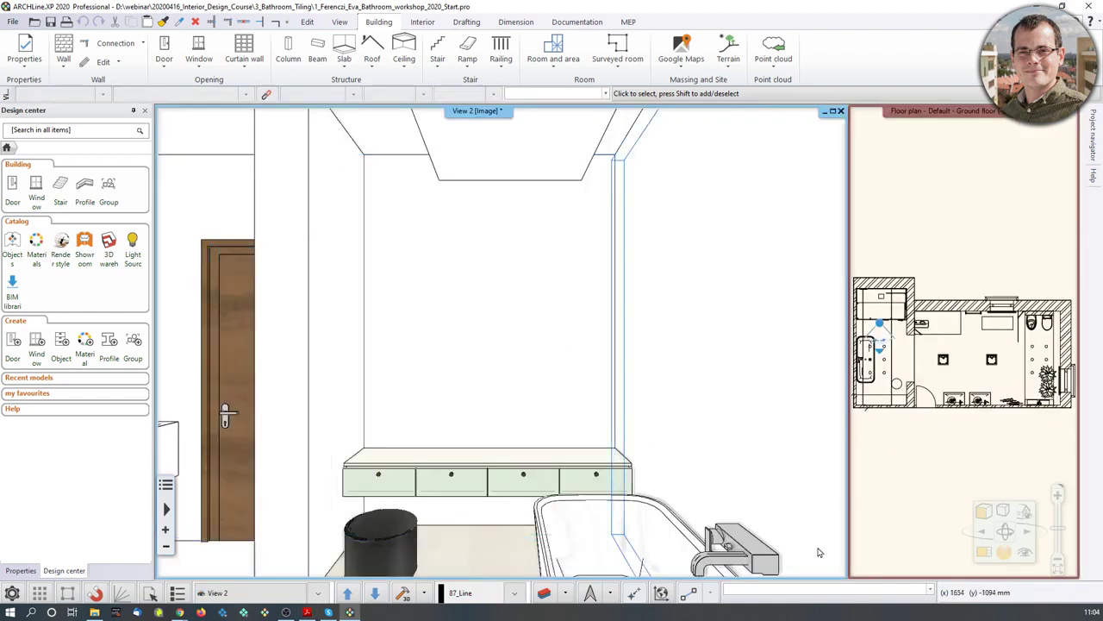
left_click(1025, 556)
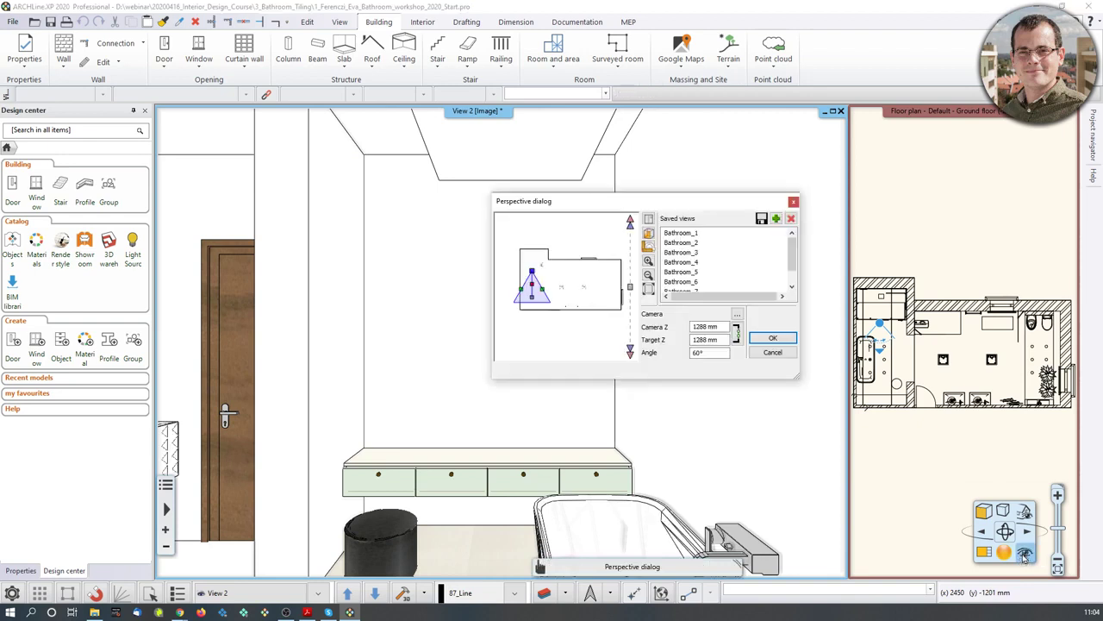
left_click(692, 233)
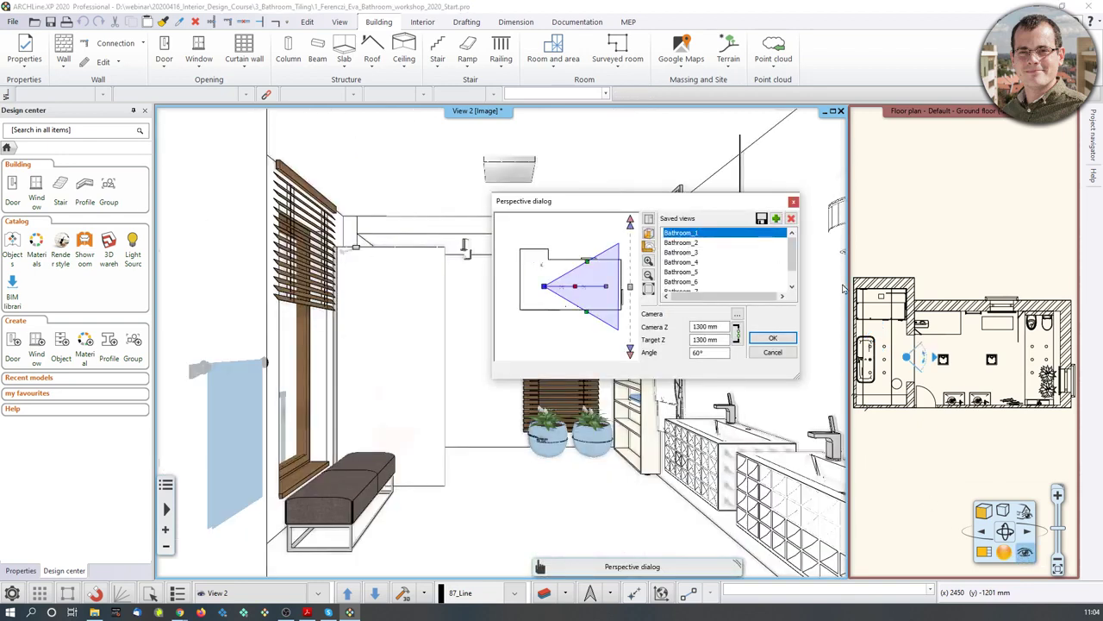
left_click(771, 338)
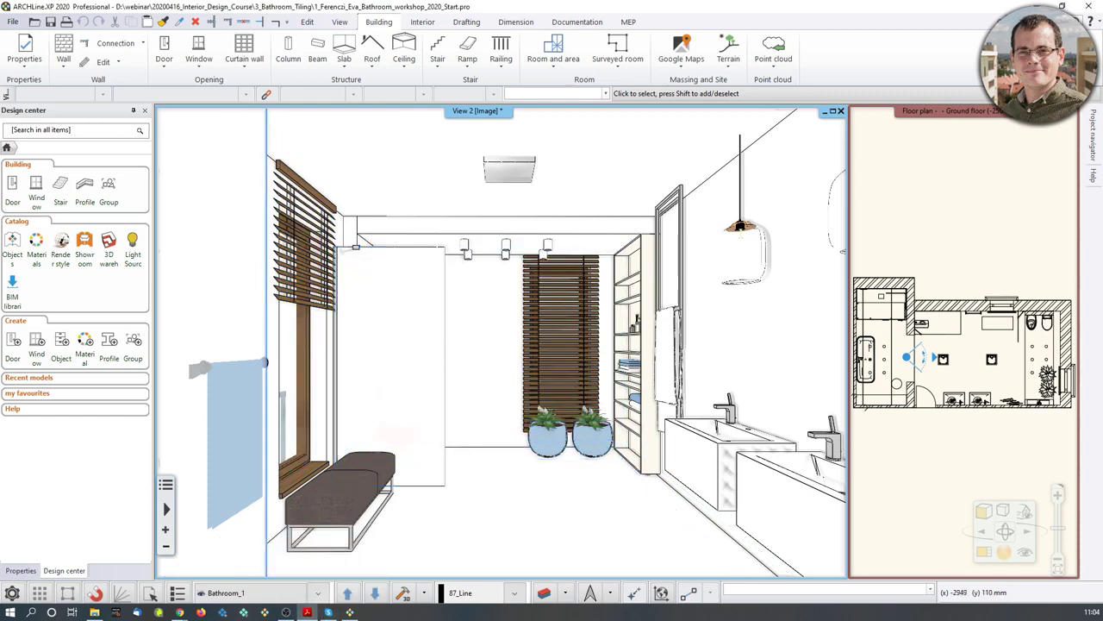
left_click(415, 24)
left_click(325, 69)
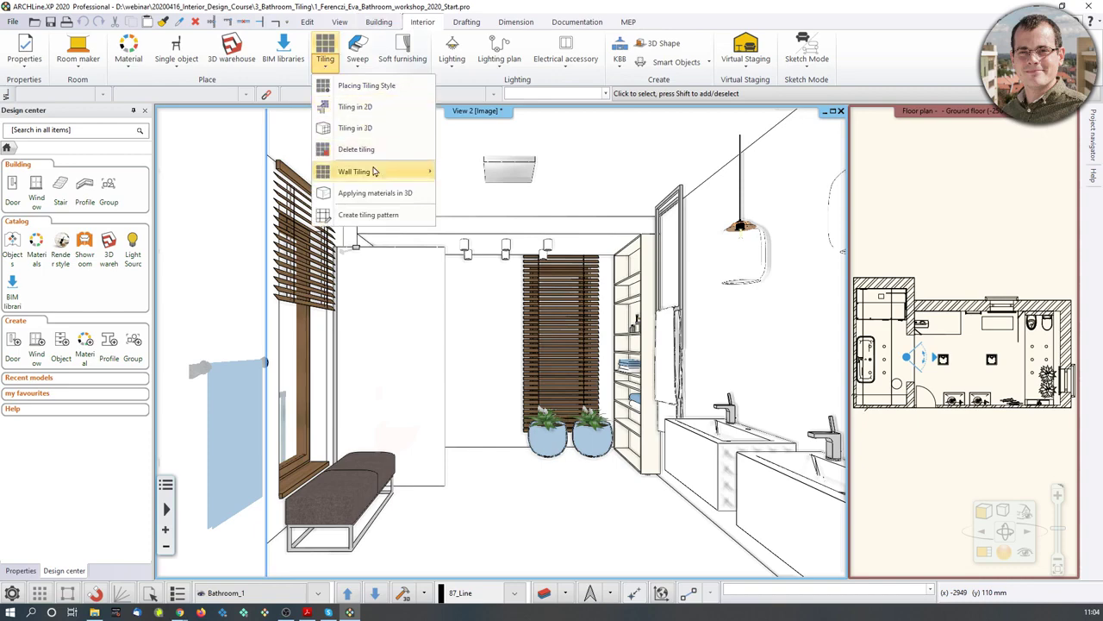
mouse_move(384, 177)
left_click(355, 128)
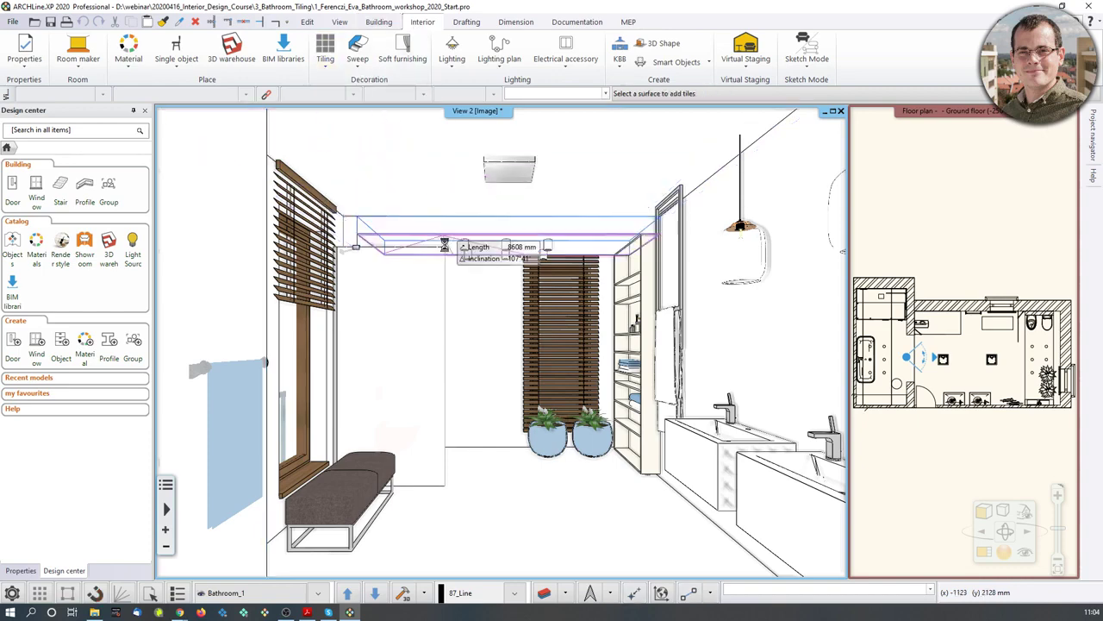
left_click(487, 351)
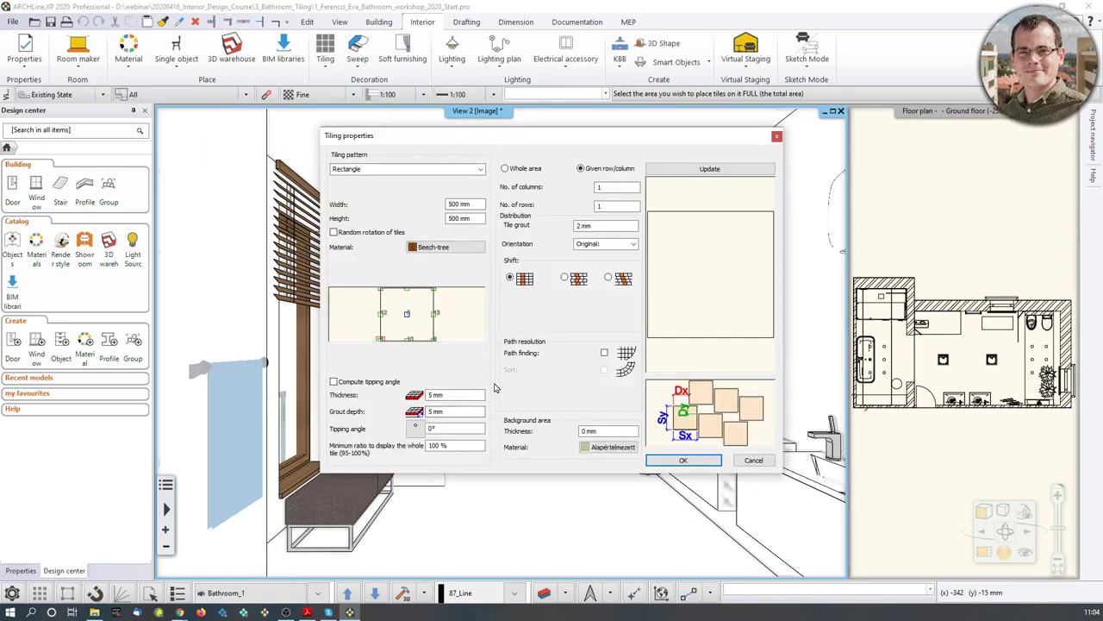
left_click(777, 138)
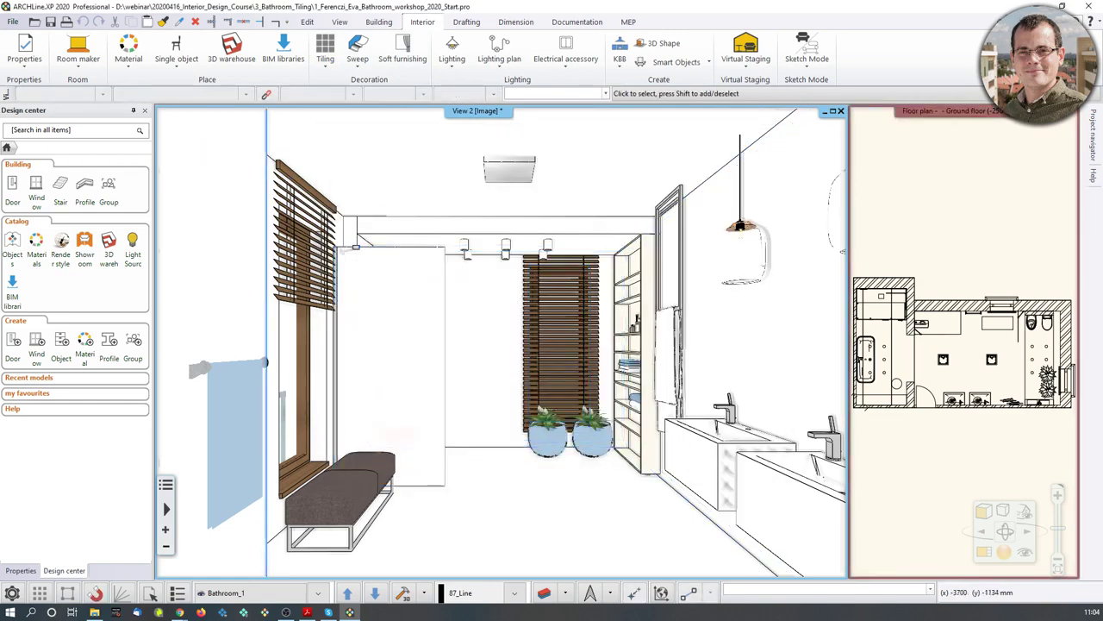
Start wall-side tiling on all walls, using the far wall behind the potted plants as the starting wall
left_click(483, 347)
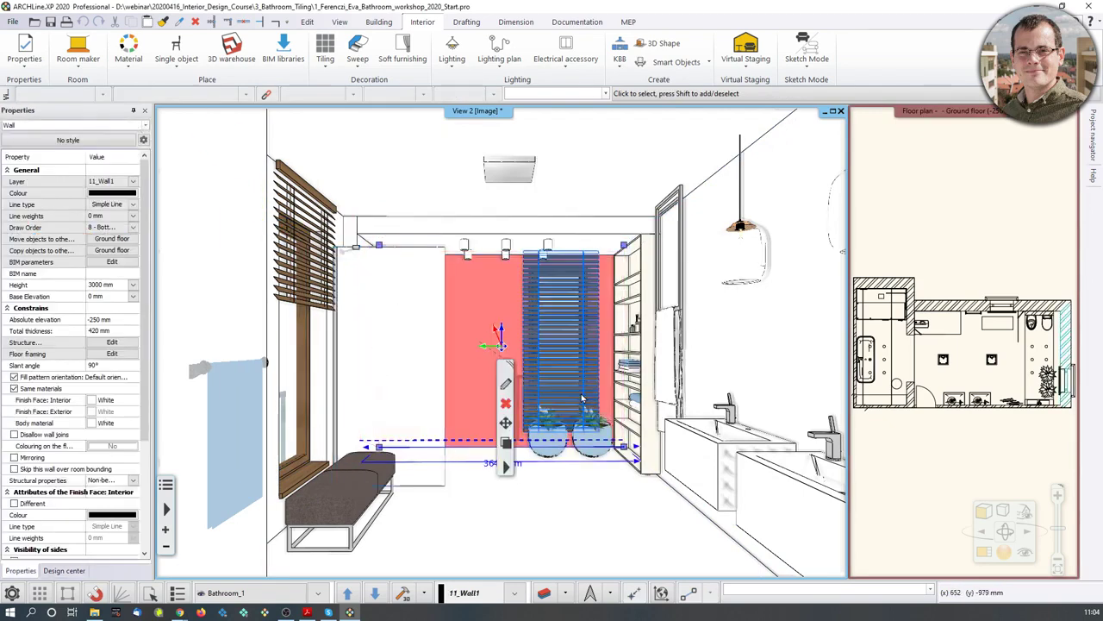
right_click(480, 308)
mouse_move(538, 233)
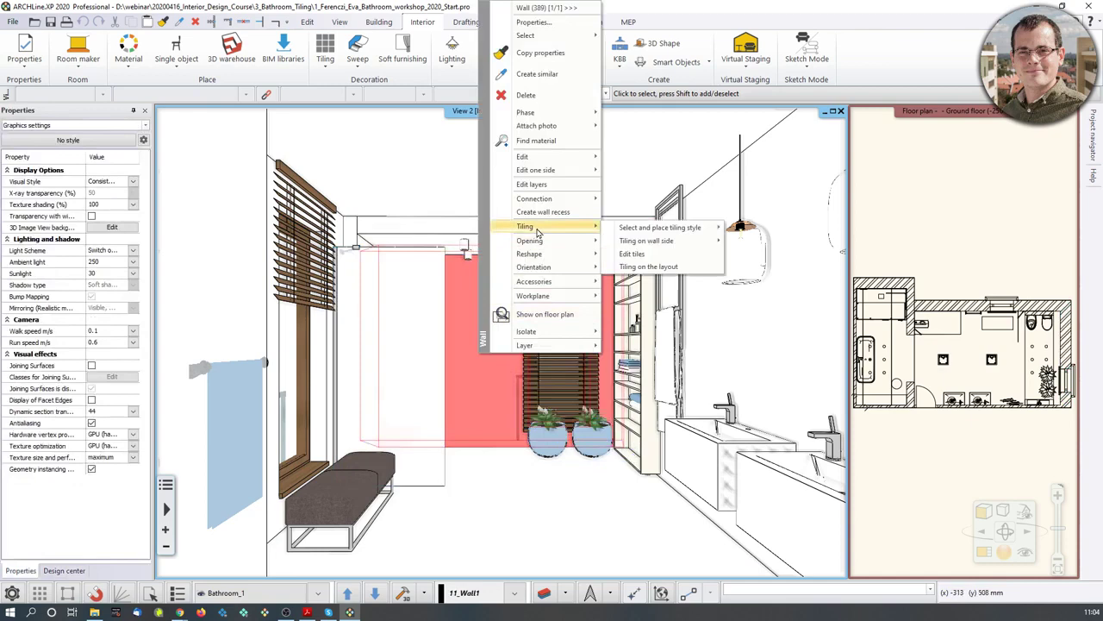
mouse_move(668, 244)
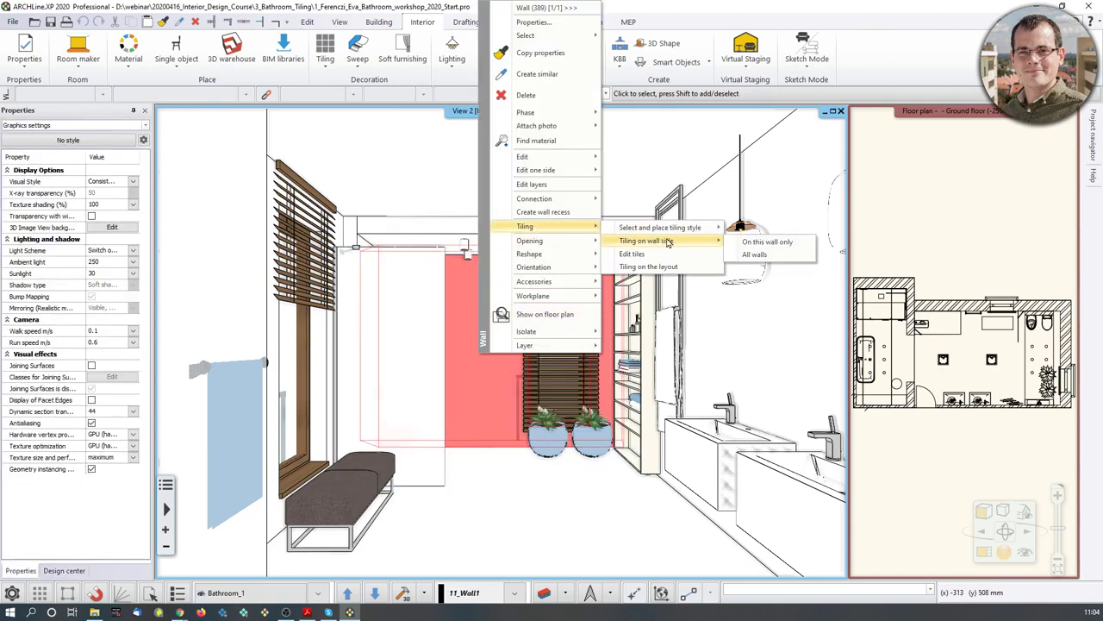
left_click(751, 255)
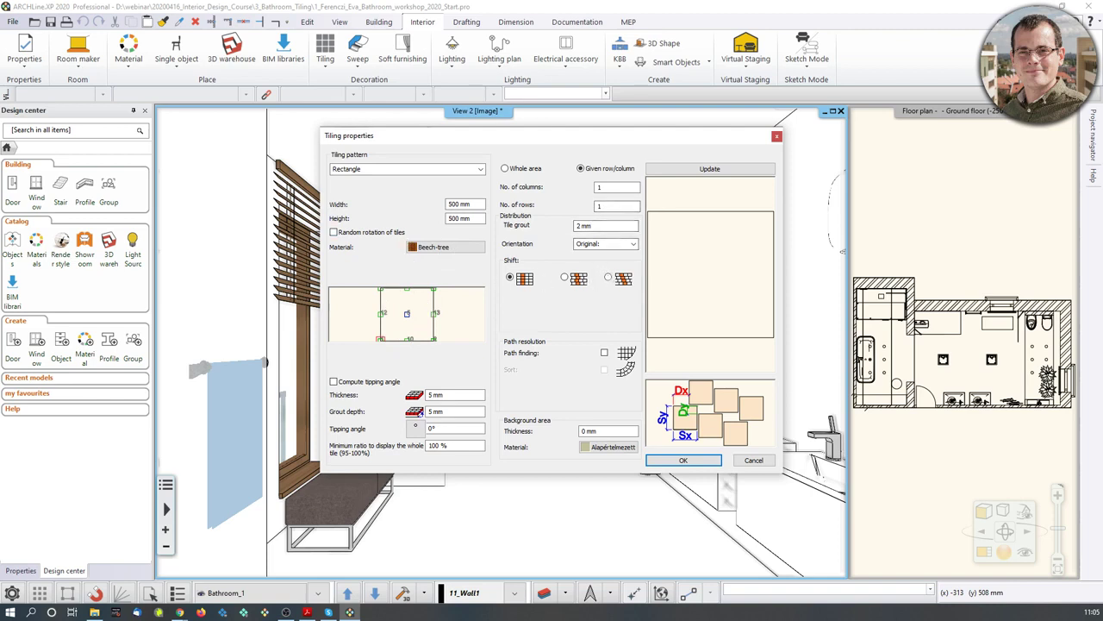
Search the materials for house-of-tones-white, assign House-of-tones-White 898x328 as the tile material, and refresh the tiling preview
left_click(440, 248)
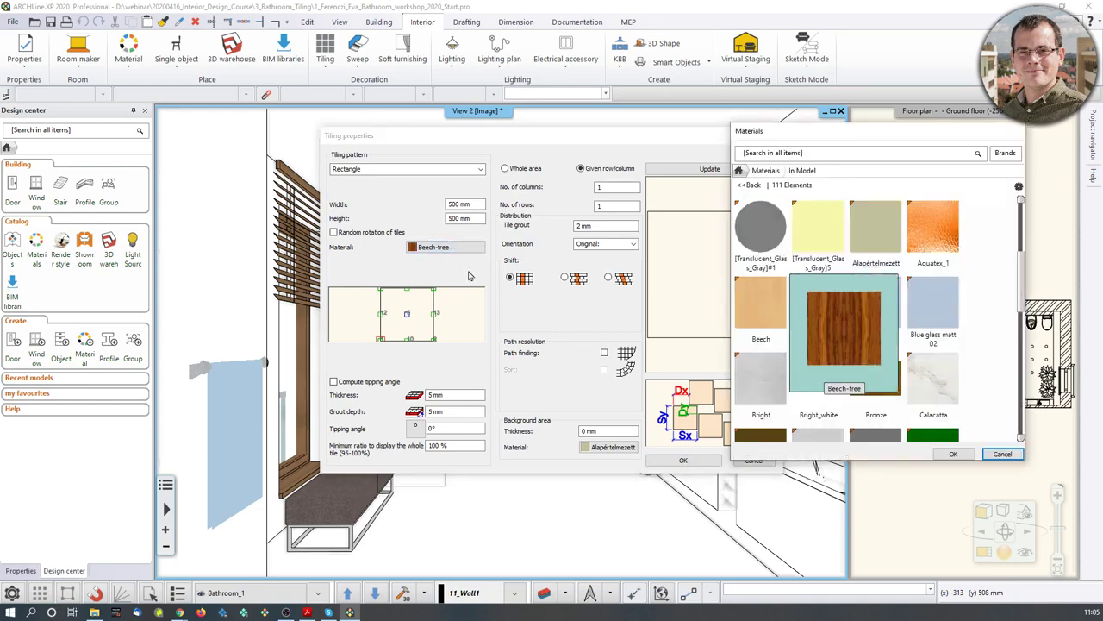
mouse_move(942, 373)
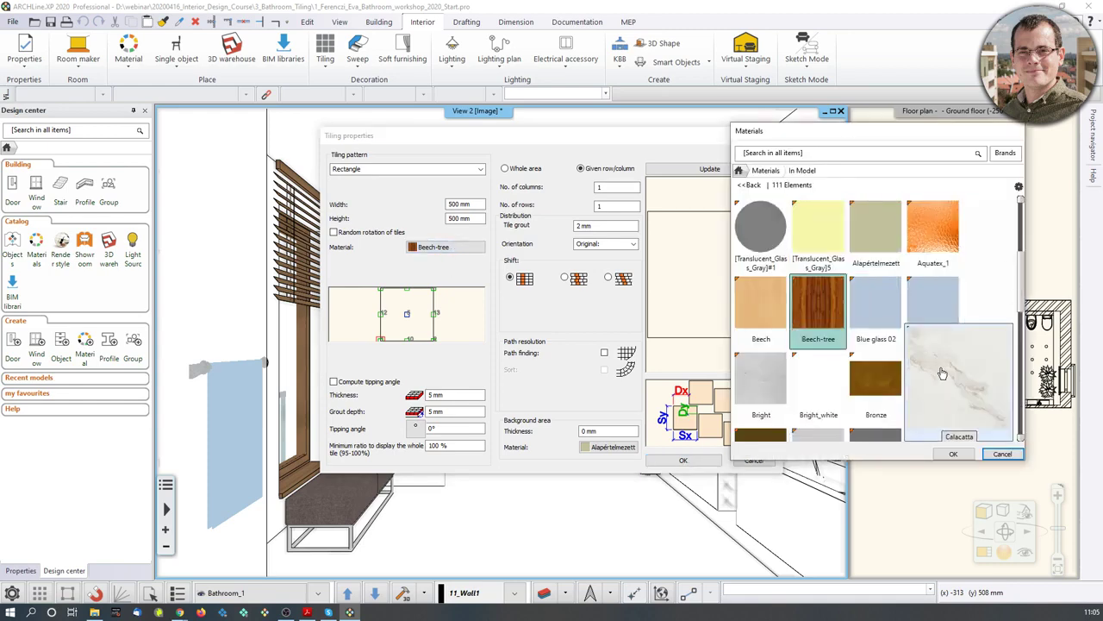
scroll(959, 356, "down", 5)
scroll(959, 359, "down", 4)
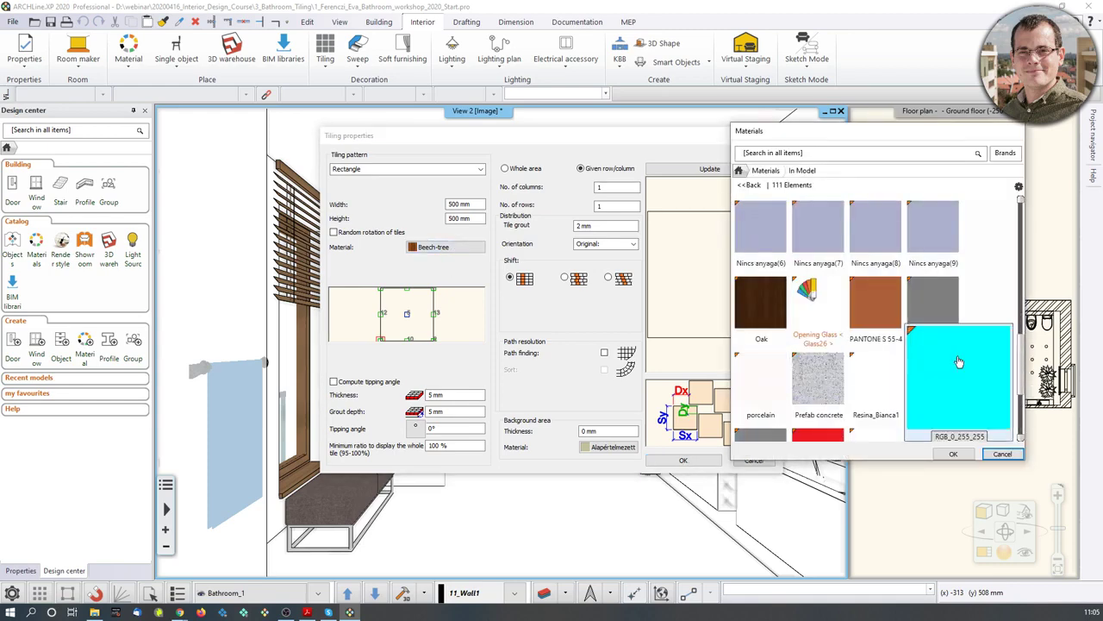
scroll(905, 353, "up", 5)
scroll(905, 353, "up", 8)
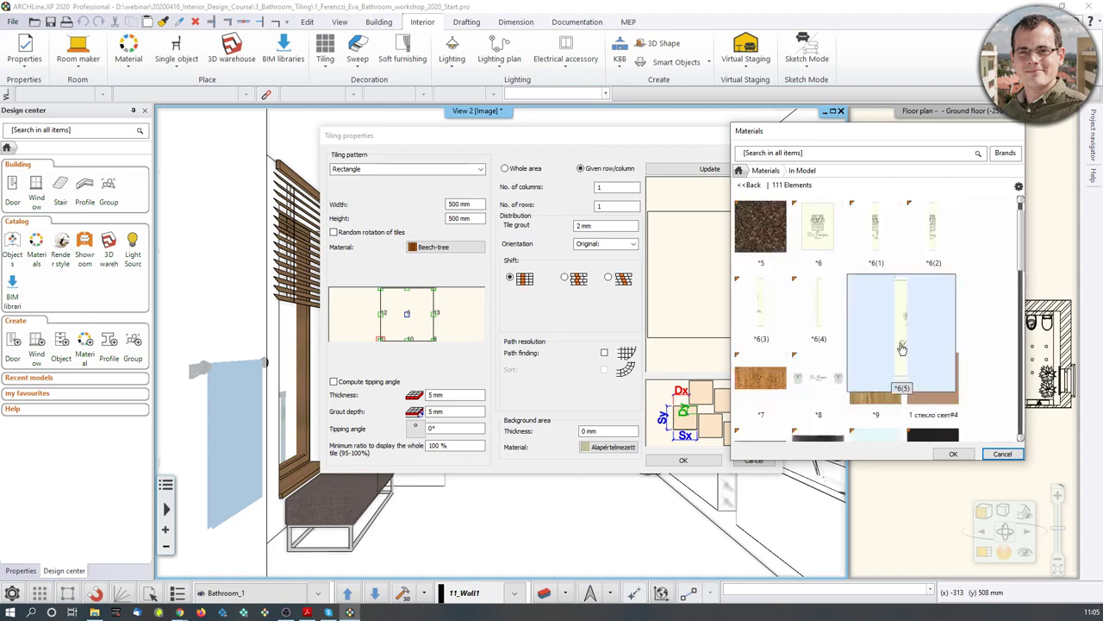
left_click(817, 153)
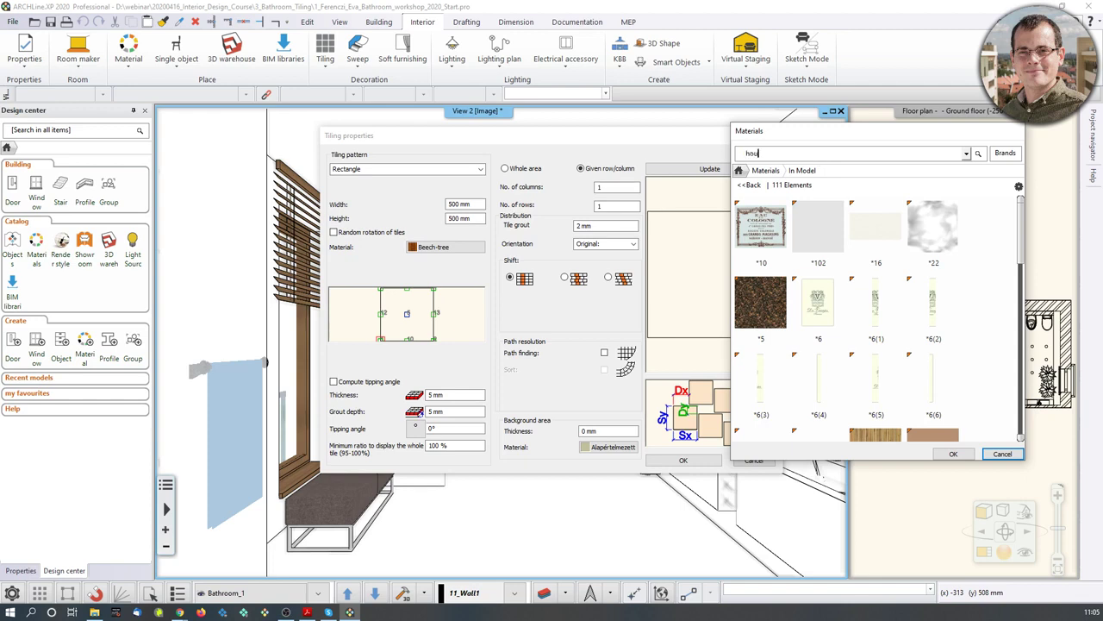
type("house-of-tones-white")
key("Return")
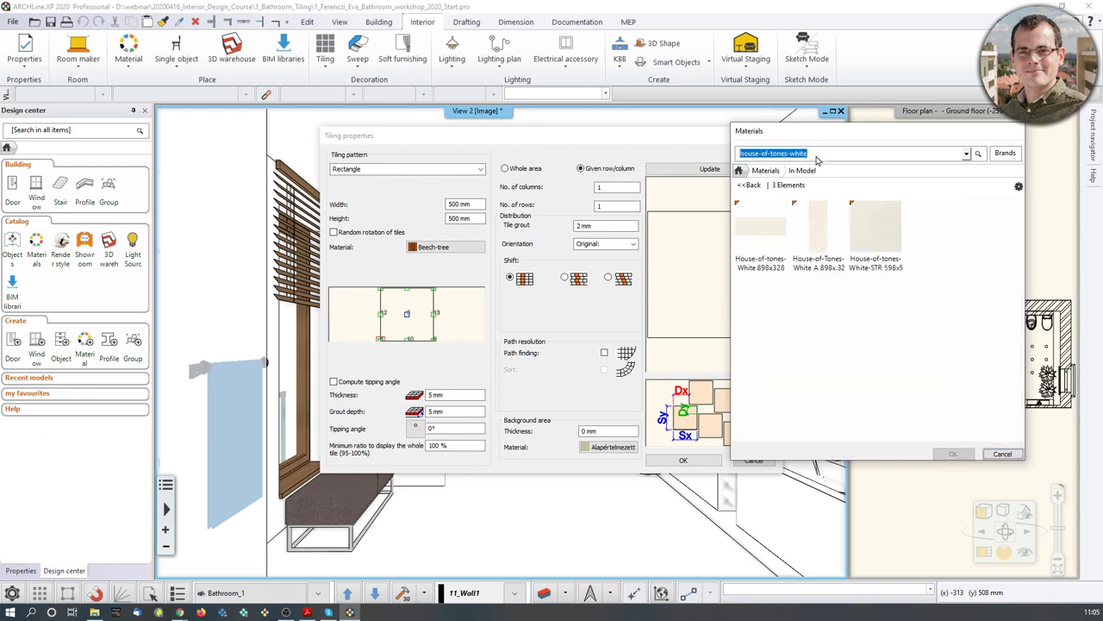
mouse_move(782, 244)
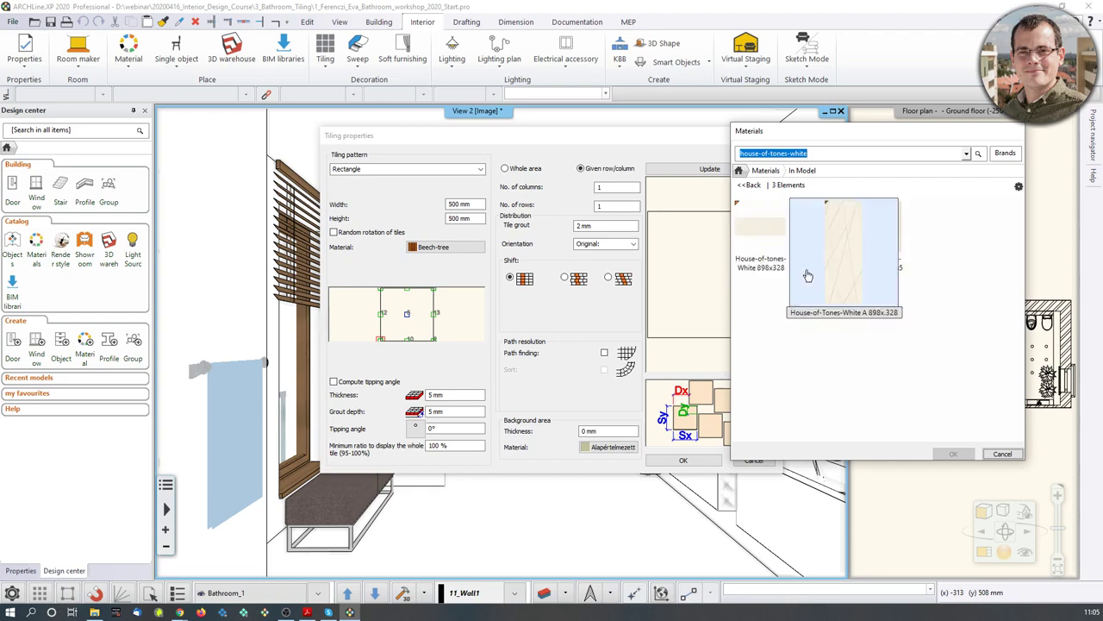
left_click(761, 272)
left_click(953, 454)
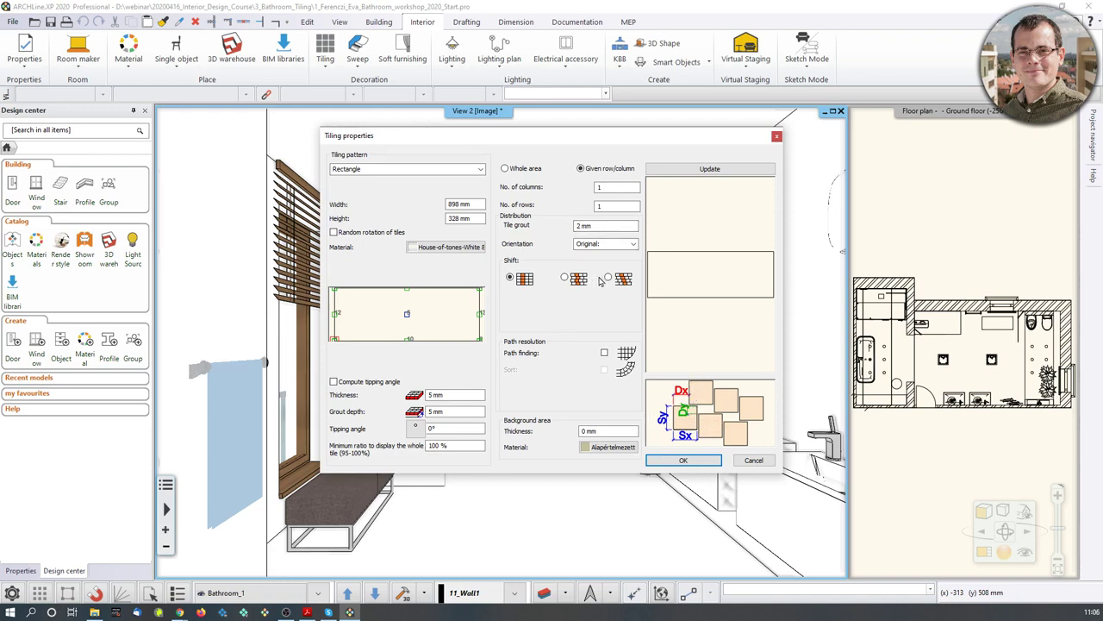
left_click(697, 169)
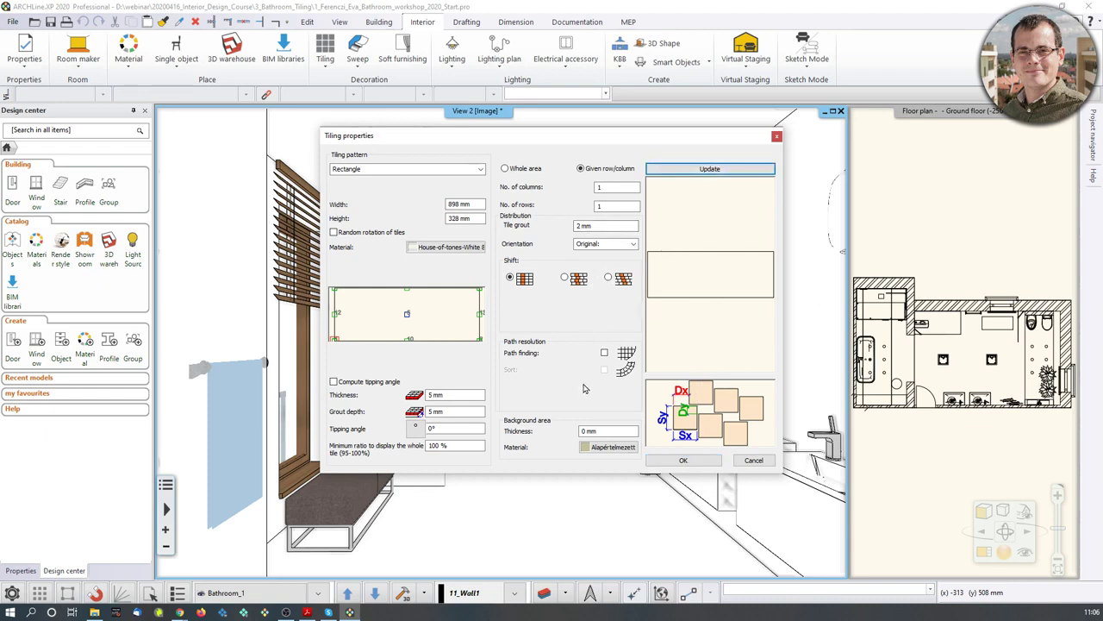
Give the tiling pattern a row shift (Dx) of 200 mm and refresh its preview
left_click(565, 277)
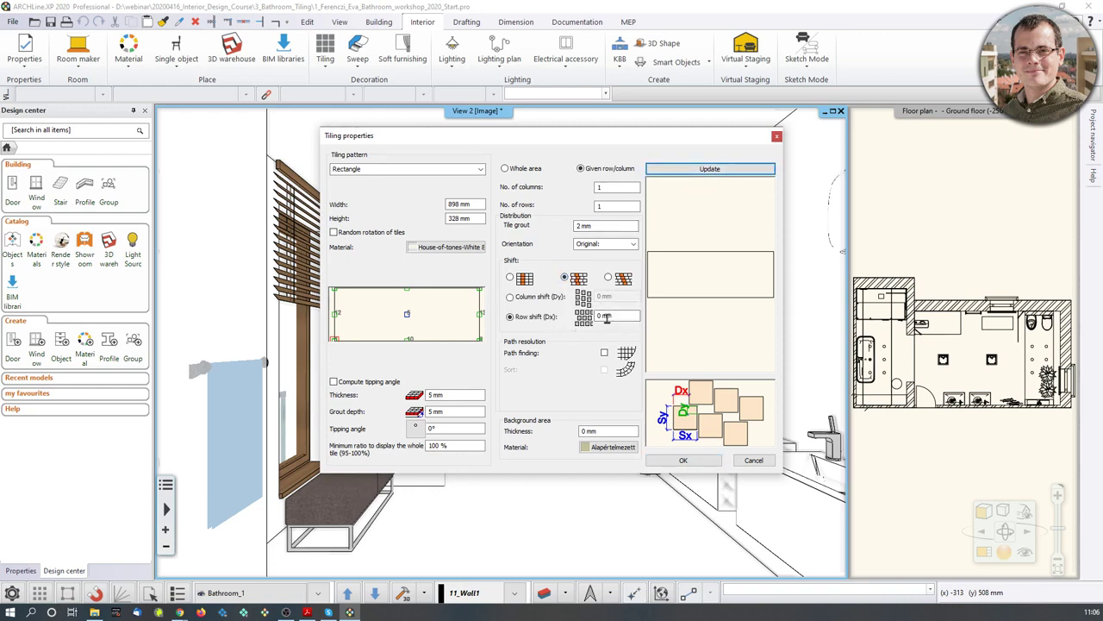
double_click(604, 316)
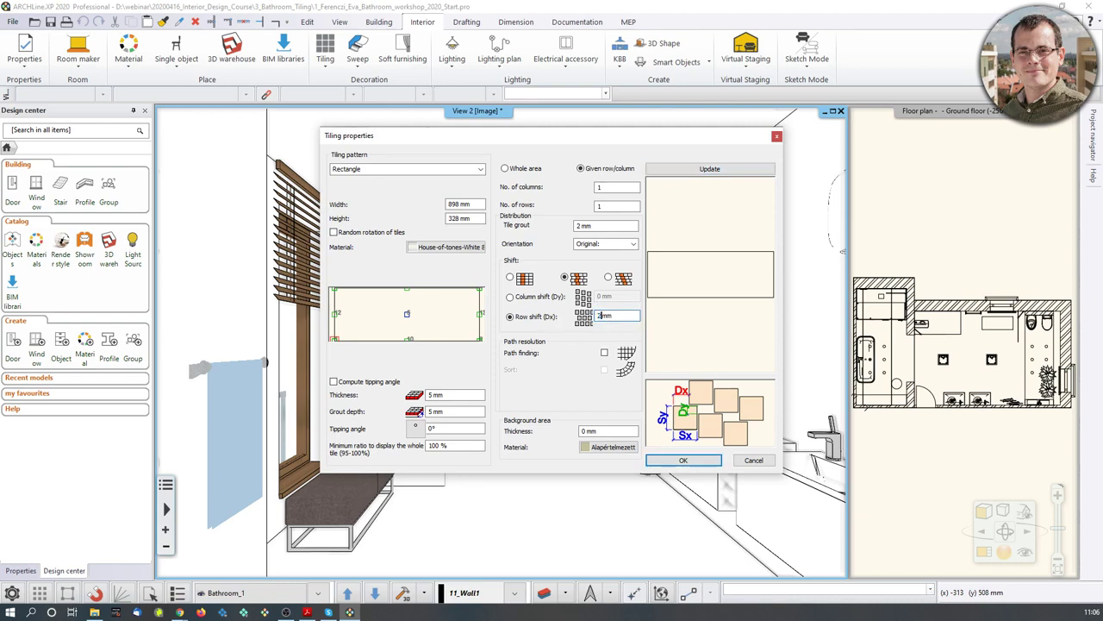
left_click(709, 168)
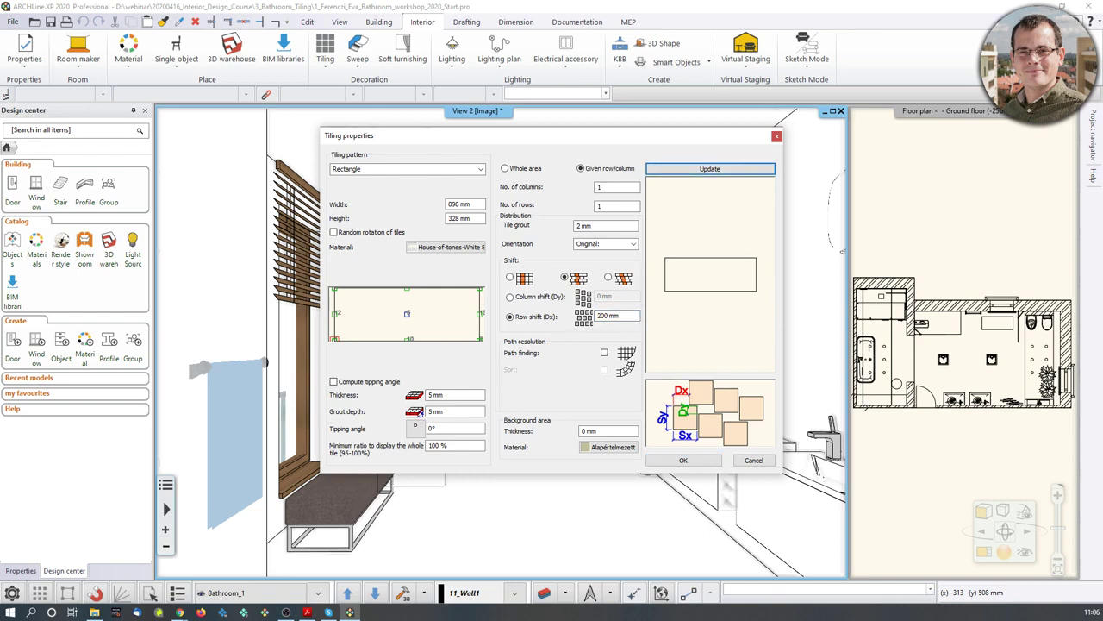
Give the tiling's background area a thickness of 2 mm and the Bronze material, searching the materials for bronze
double_click(589, 431)
type("2 mm")
left_click(619, 450)
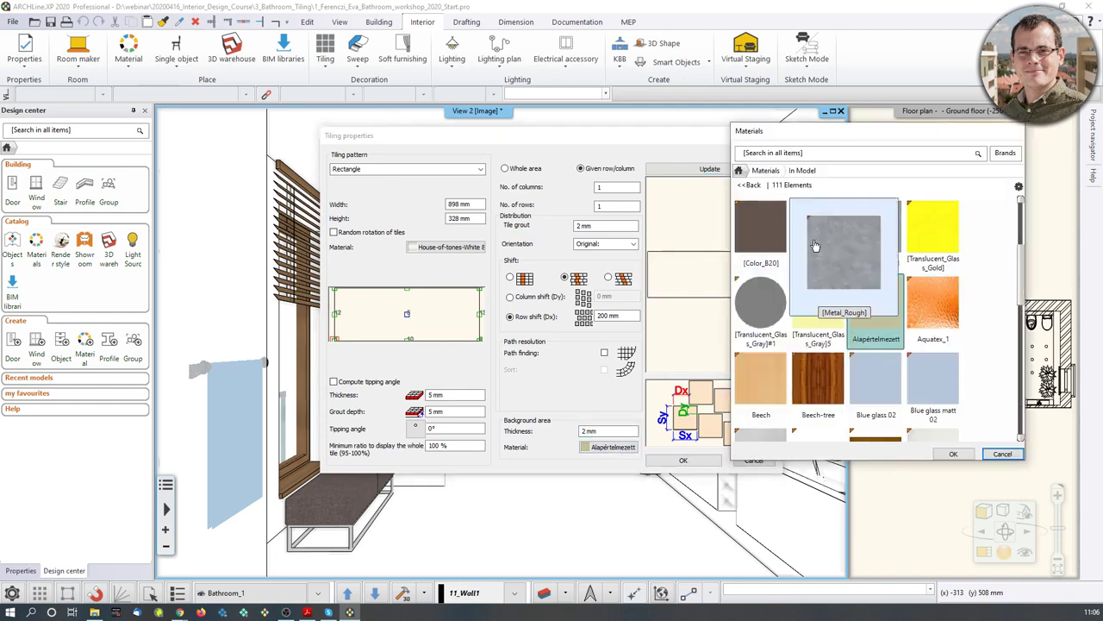
left_click(764, 171)
left_click(804, 153)
type("bronz")
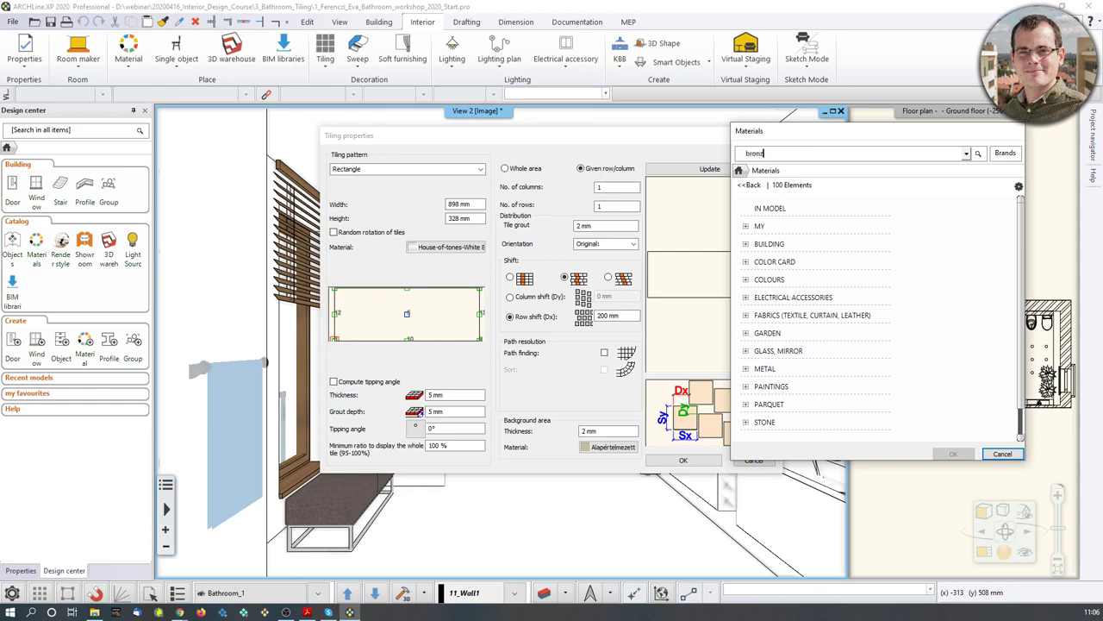
type("e")
key("Return")
left_click(761, 229)
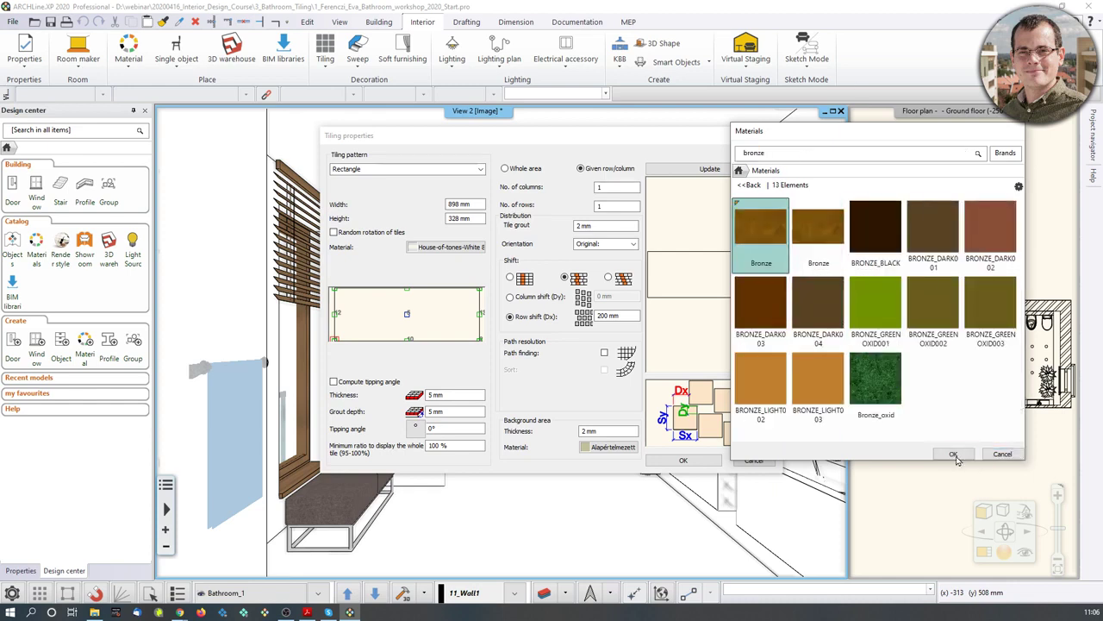
left_click(953, 454)
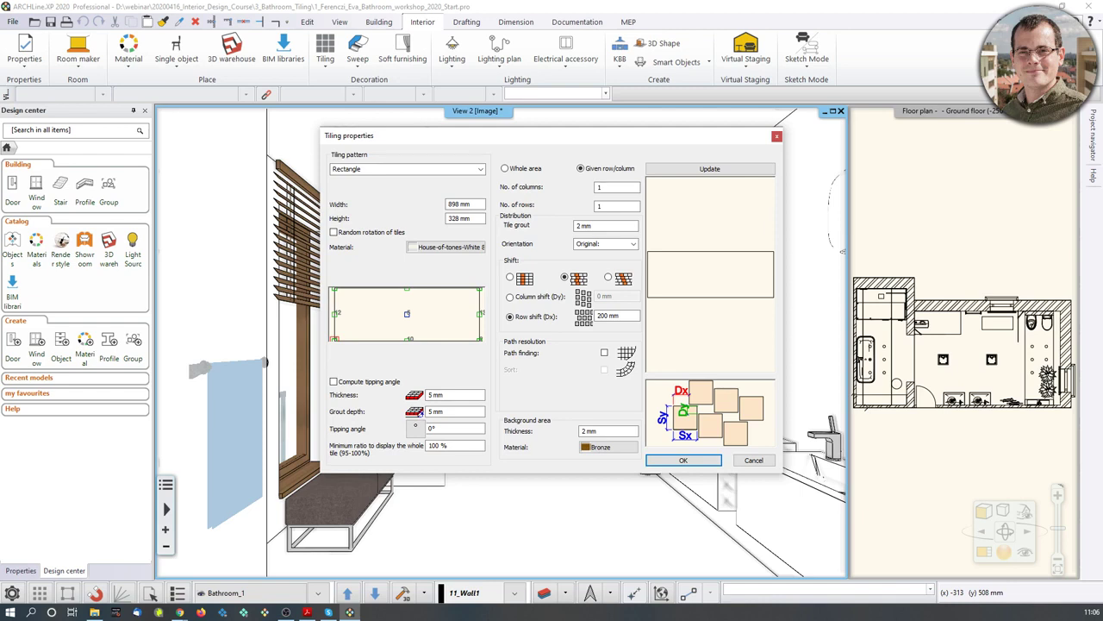
Set the tiling to cover the whole area and refresh the pattern preview
left_click(510, 169)
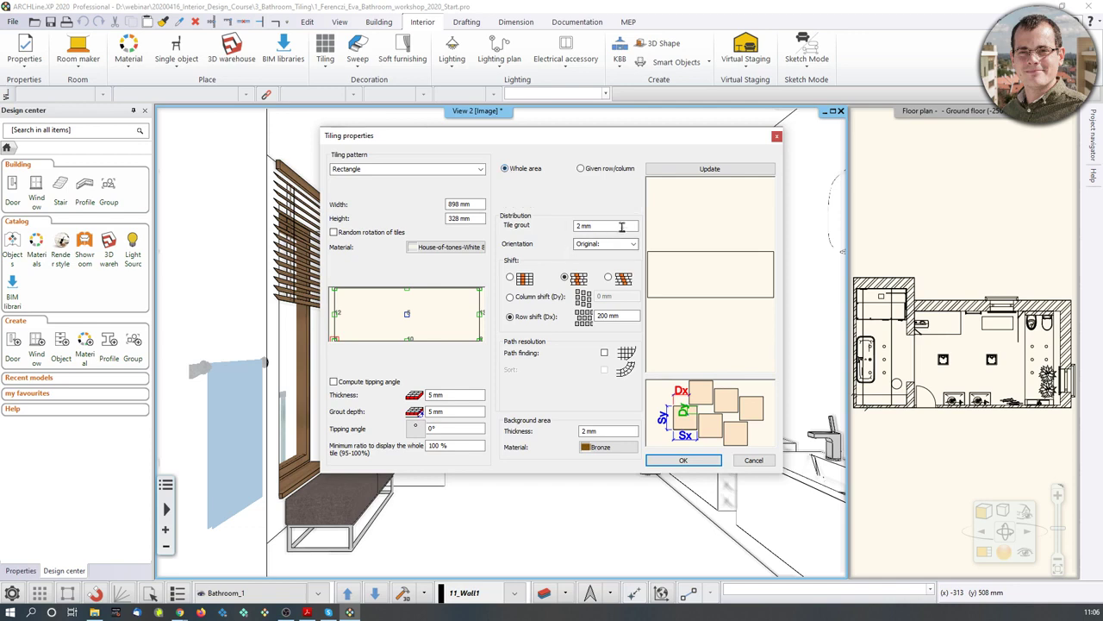
left_click(708, 168)
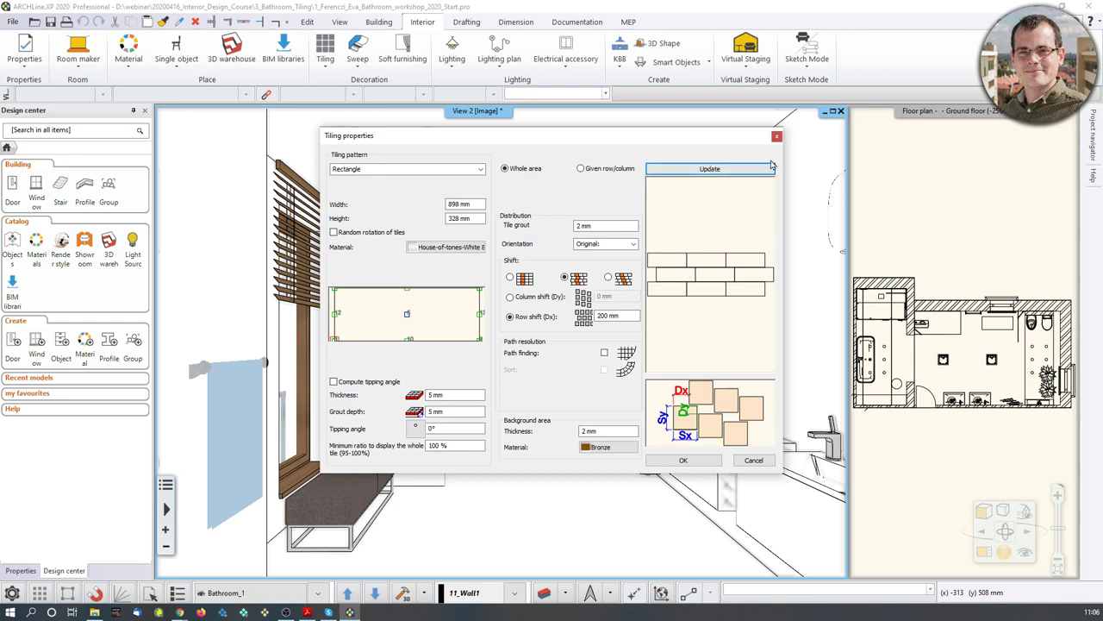
scroll(711, 275, "up", 3)
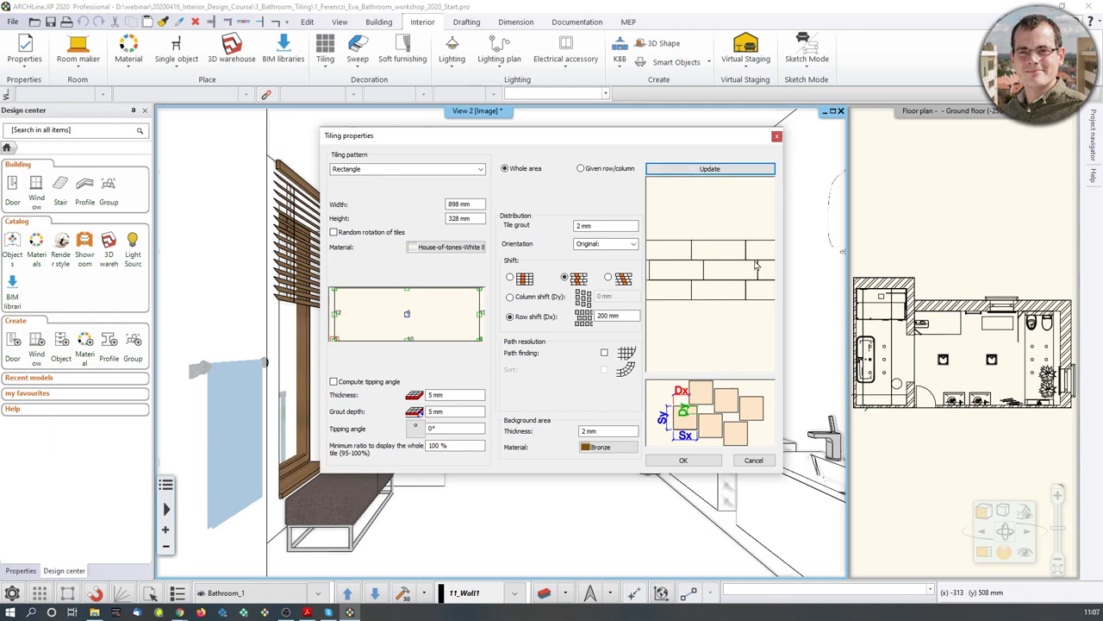
Set the tile orientation to Rotate left and apply the tiling to the walls, placing it from the far wall
left_click(632, 244)
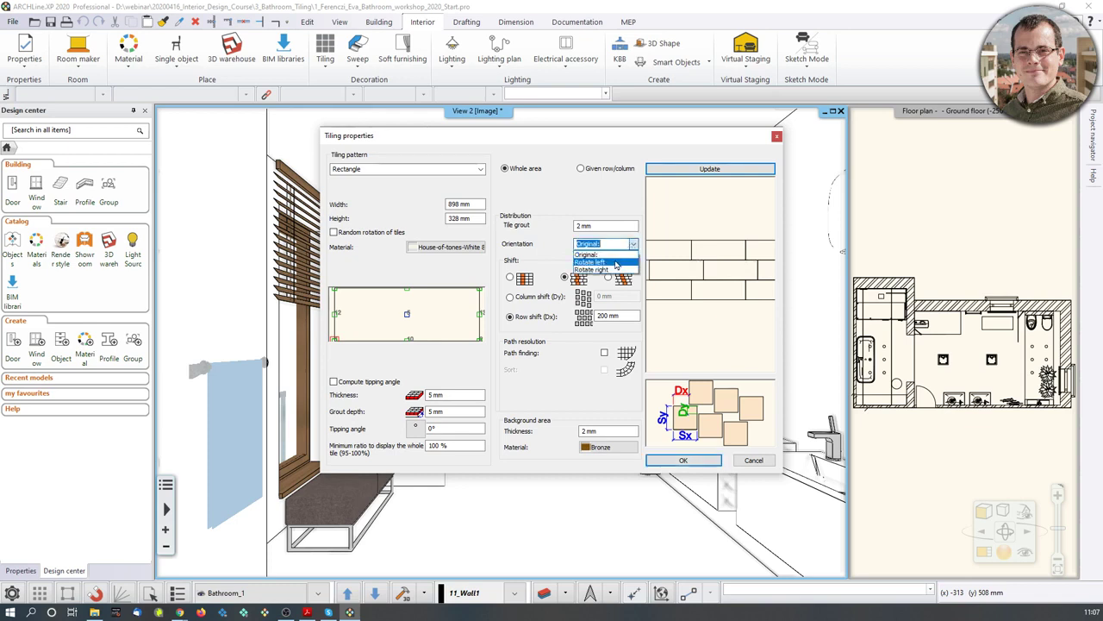
left_click(613, 262)
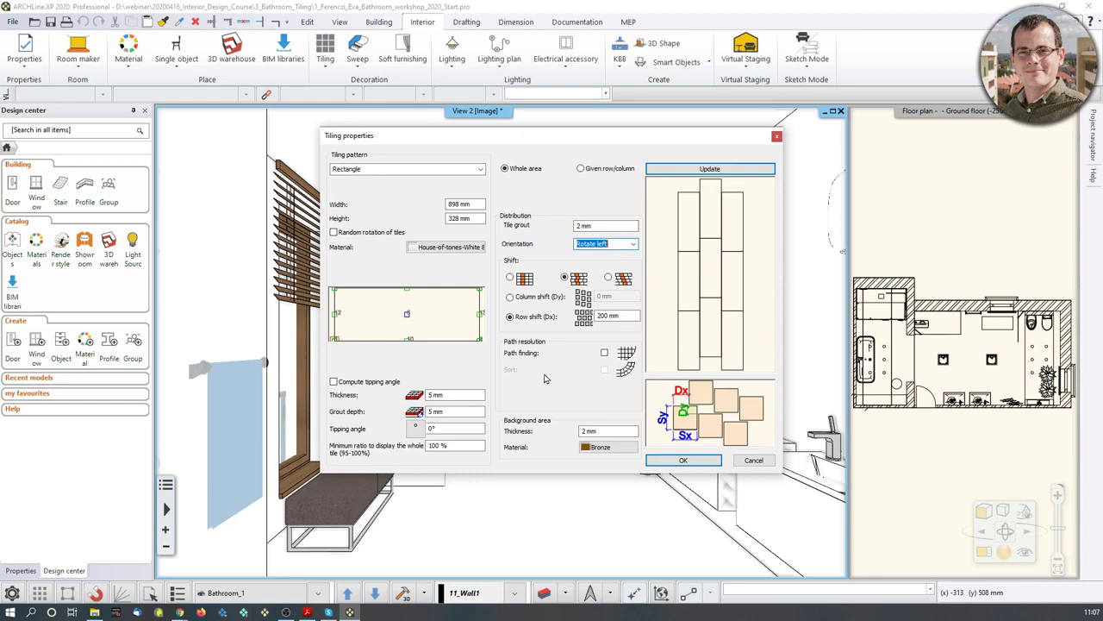
left_click(683, 460)
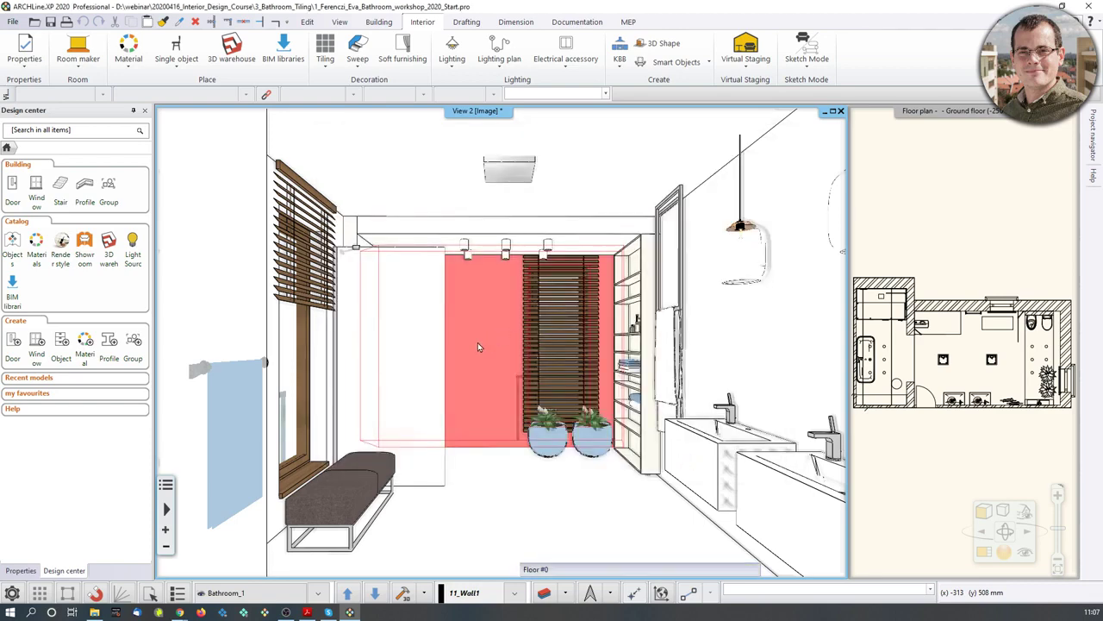
left_click(435, 346)
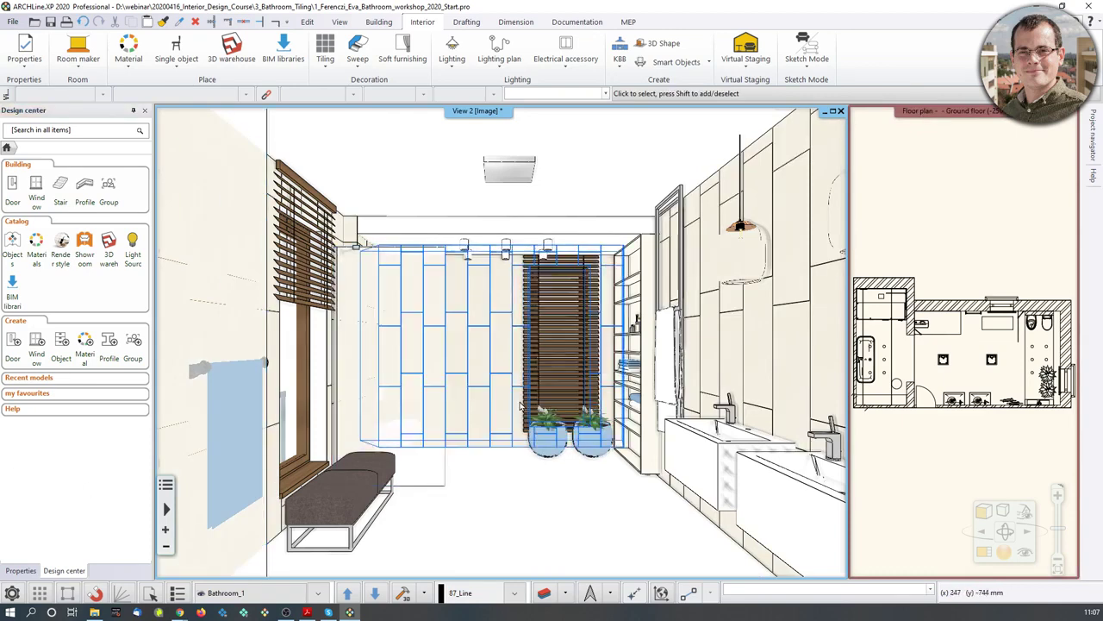
Examine the grout joints on the far wall up close and the tiled walls across the bathroom
scroll(486, 400, "up", 3)
scroll(486, 401, "up", 5)
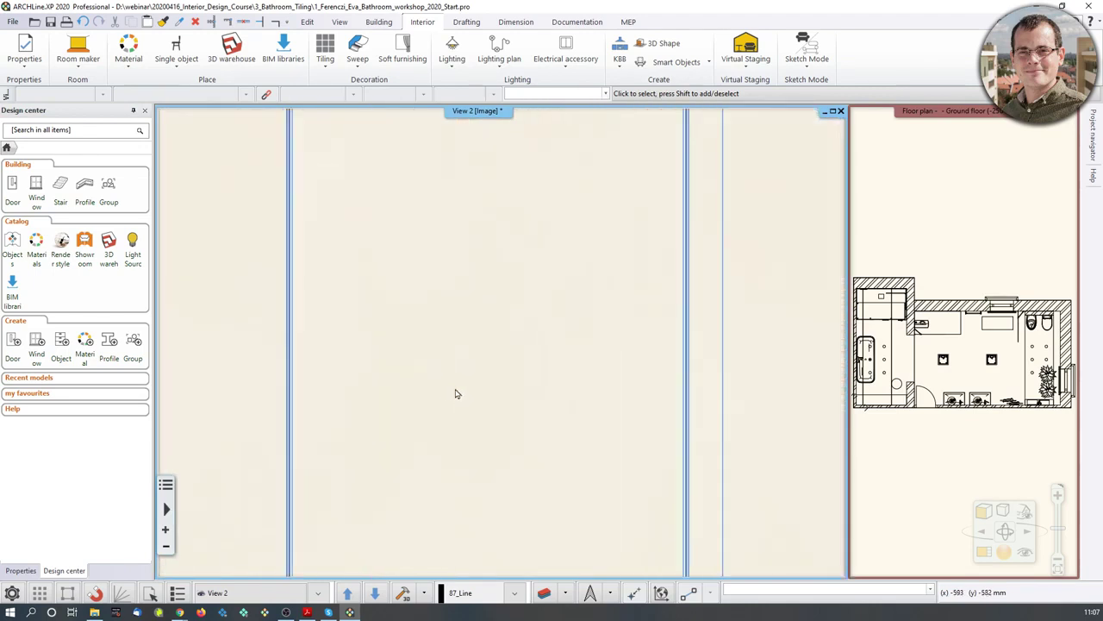
middle_click_drag(307, 219, 385, 315)
scroll(368, 306, "up", 1)
scroll(365, 307, "down", 1)
middle_click_drag(457, 329, 374, 262)
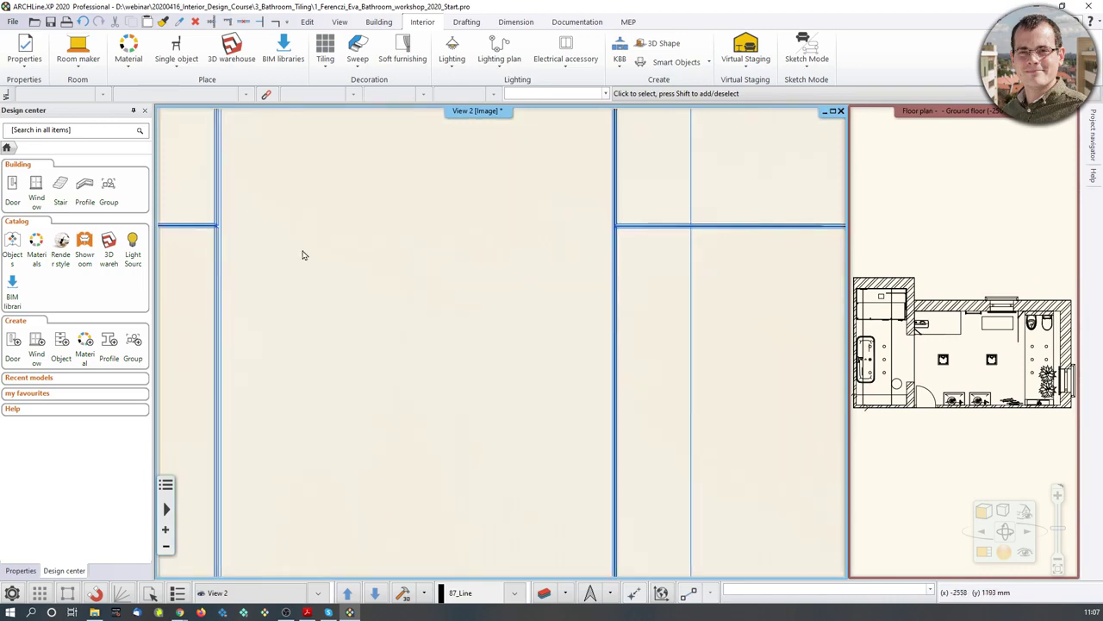
scroll(306, 255, "down", 3)
scroll(317, 277, "down", 4)
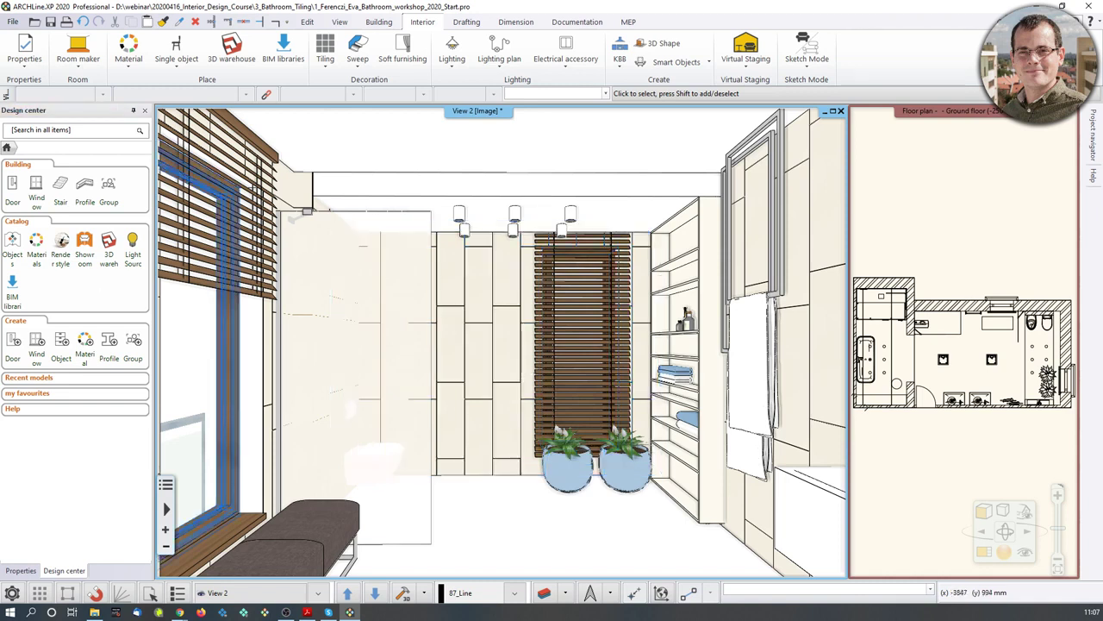
scroll(531, 473, "down", 3)
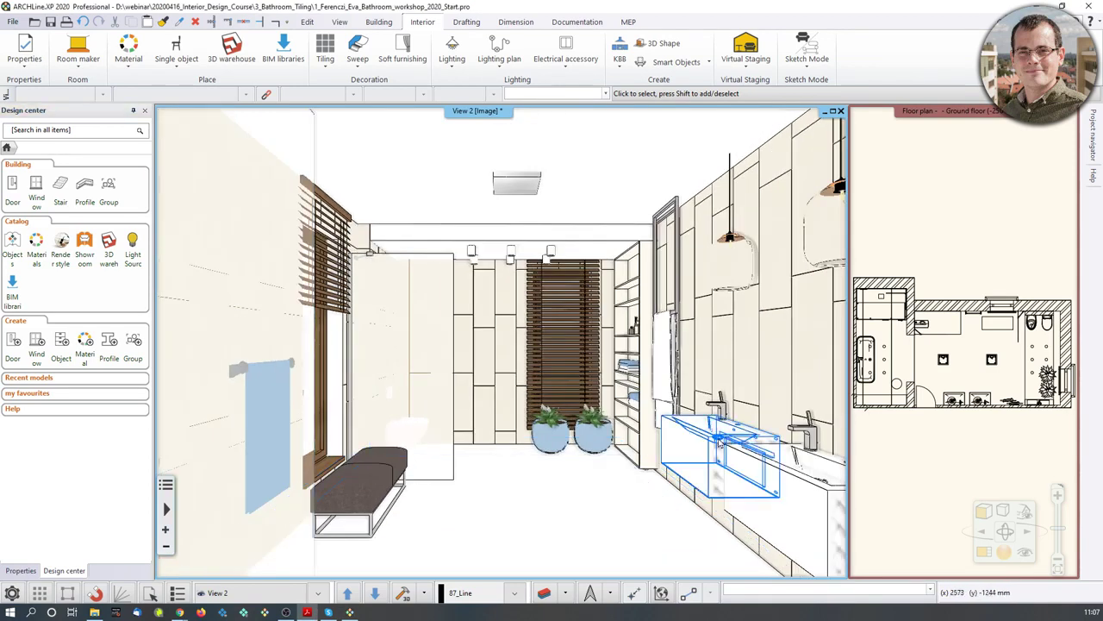
scroll(615, 463, "down", 2)
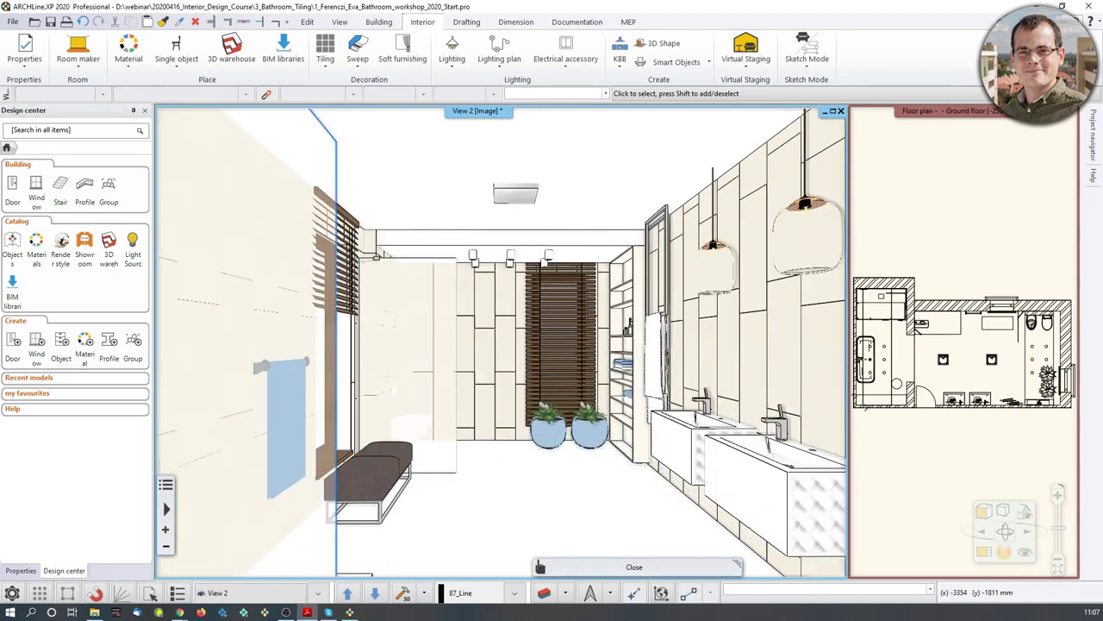
Start full-area tiling on the bathroom floor slab
left_click(574, 528)
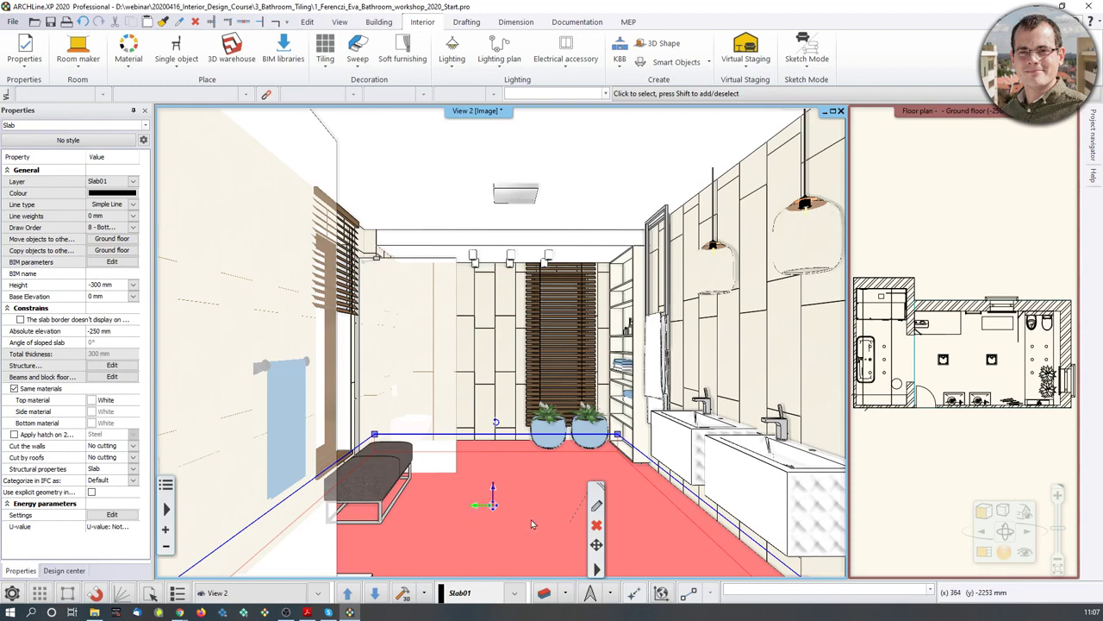
right_click(532, 523)
mouse_move(621, 405)
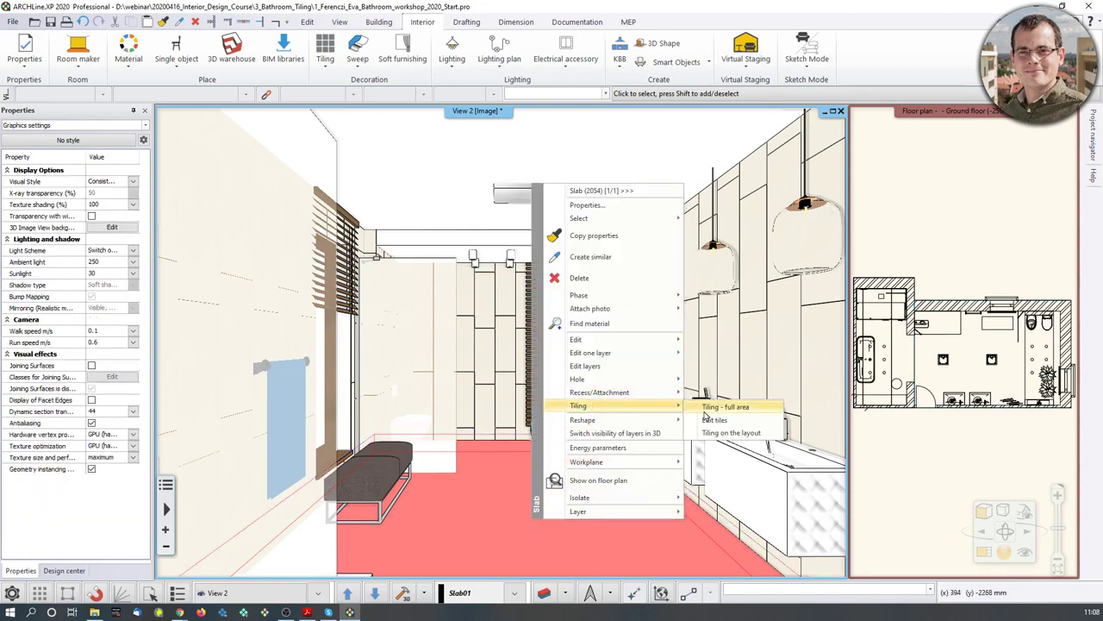
left_click(712, 408)
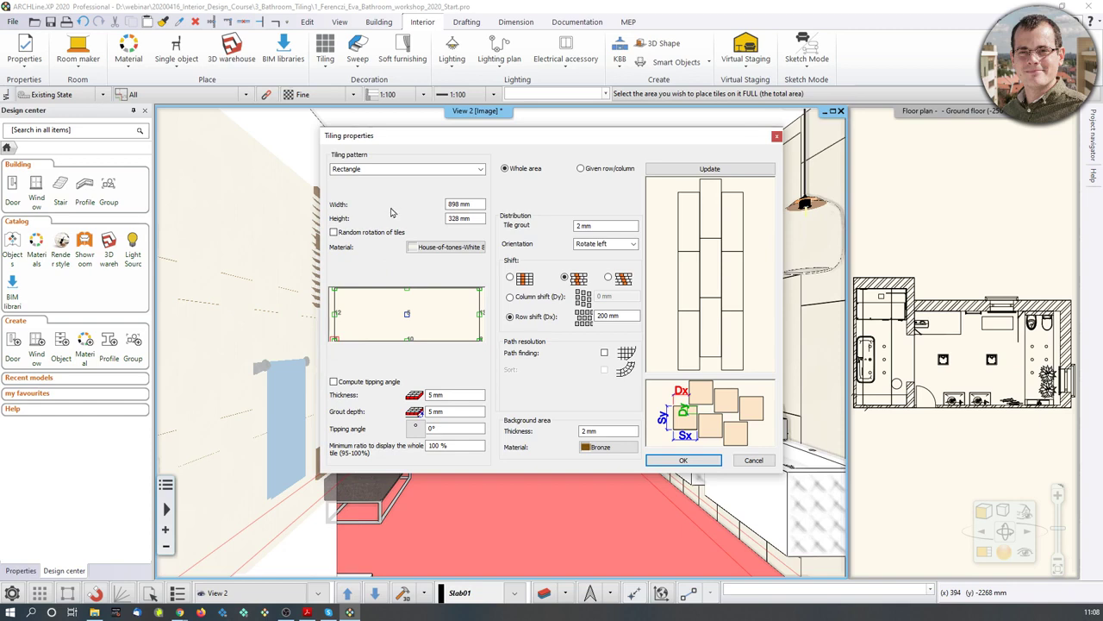
Assign House-of-tones-White-STR 598x598, found by searching for house-of-tones, as the floor tile material and lay the pattern without any shift
left_click(429, 248)
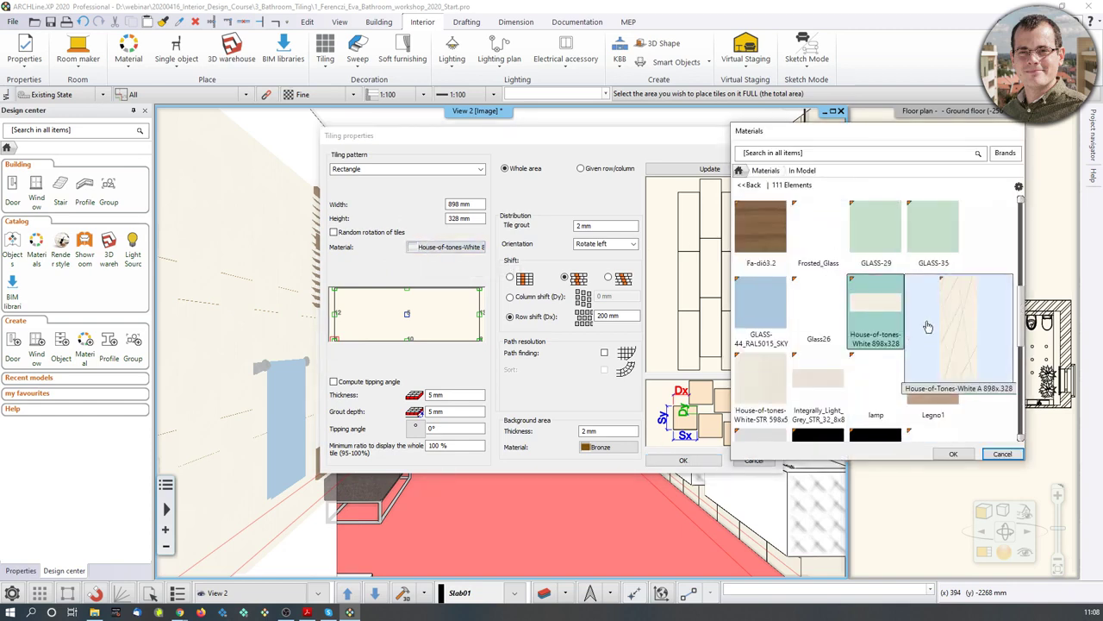
left_click(837, 155)
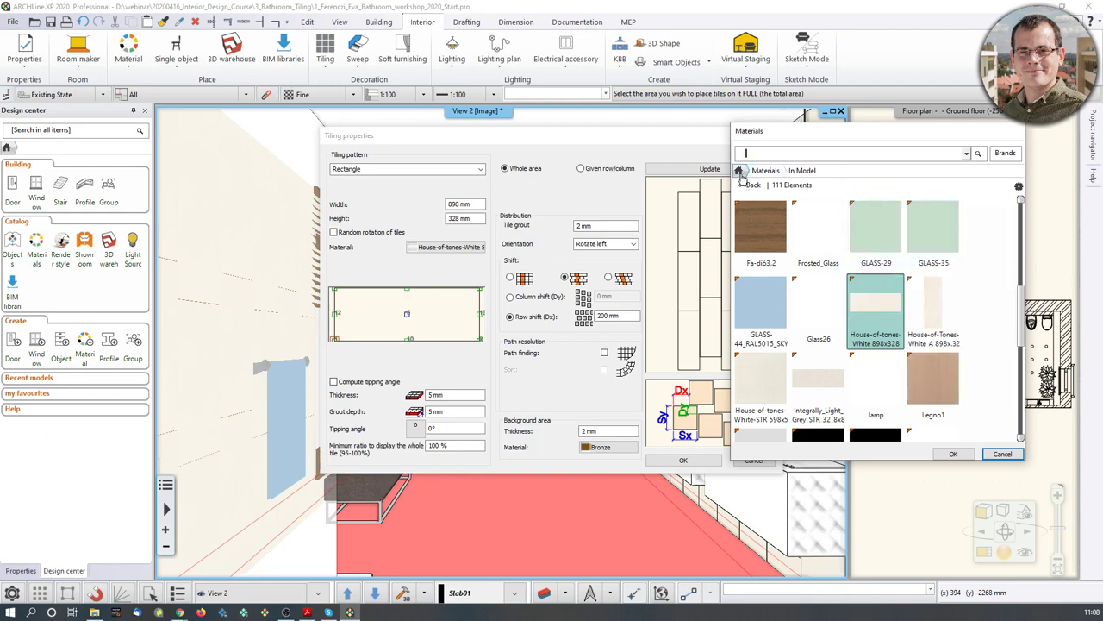
left_click(740, 172)
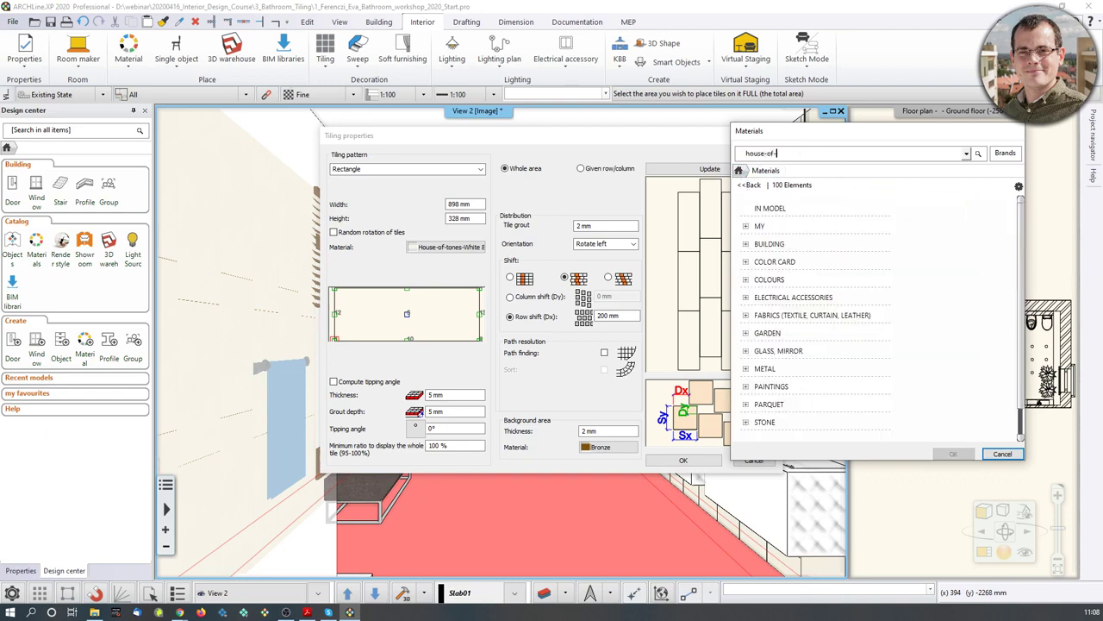
key("Return")
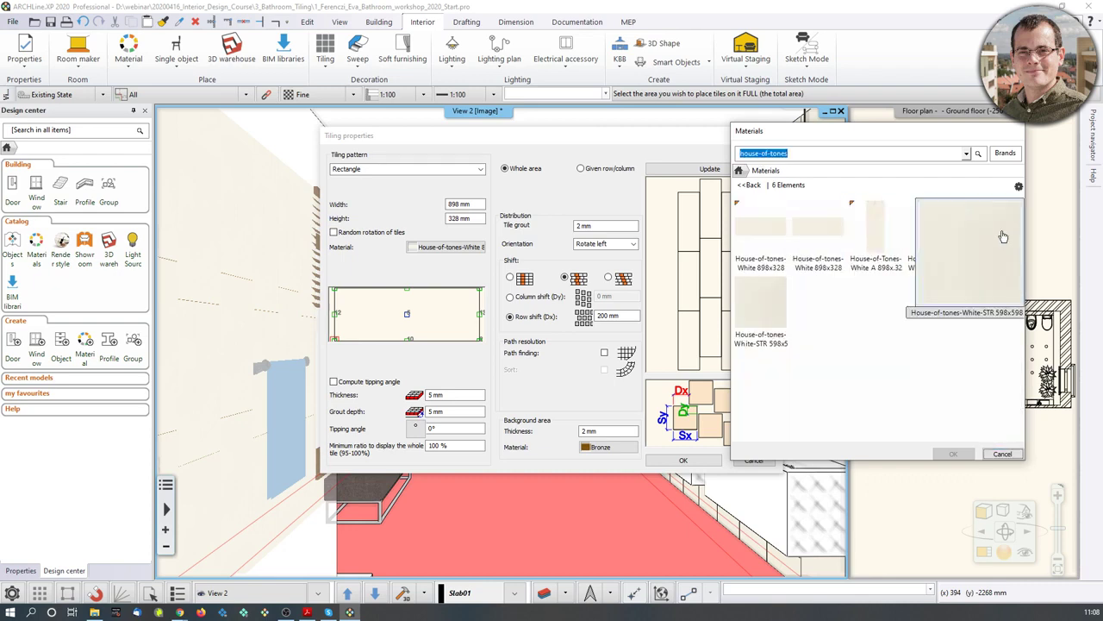
left_click(970, 250)
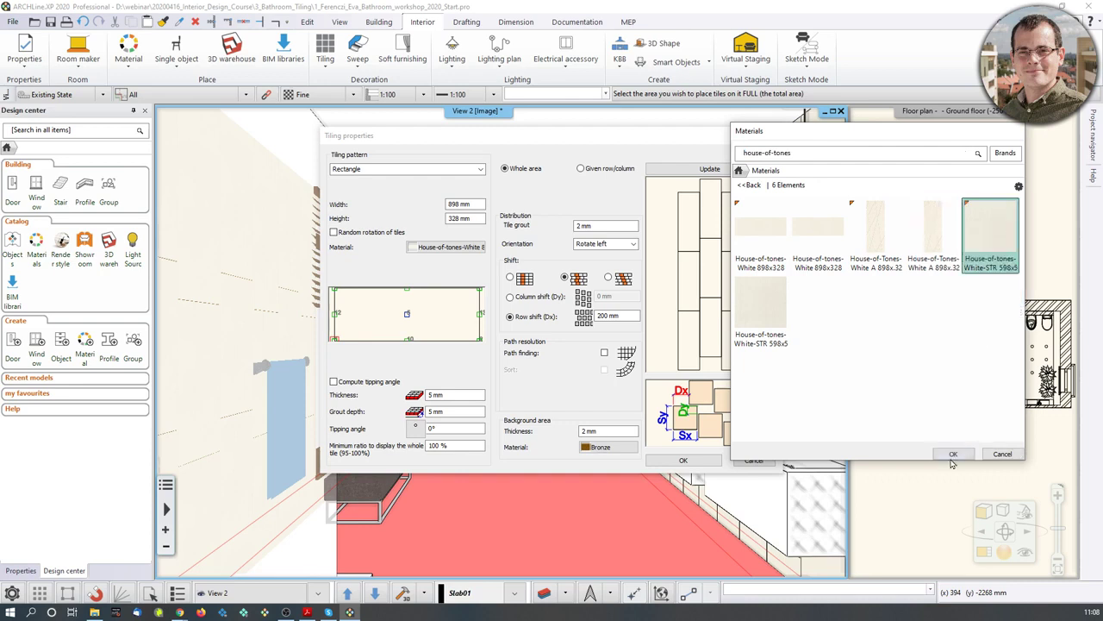
left_click(953, 454)
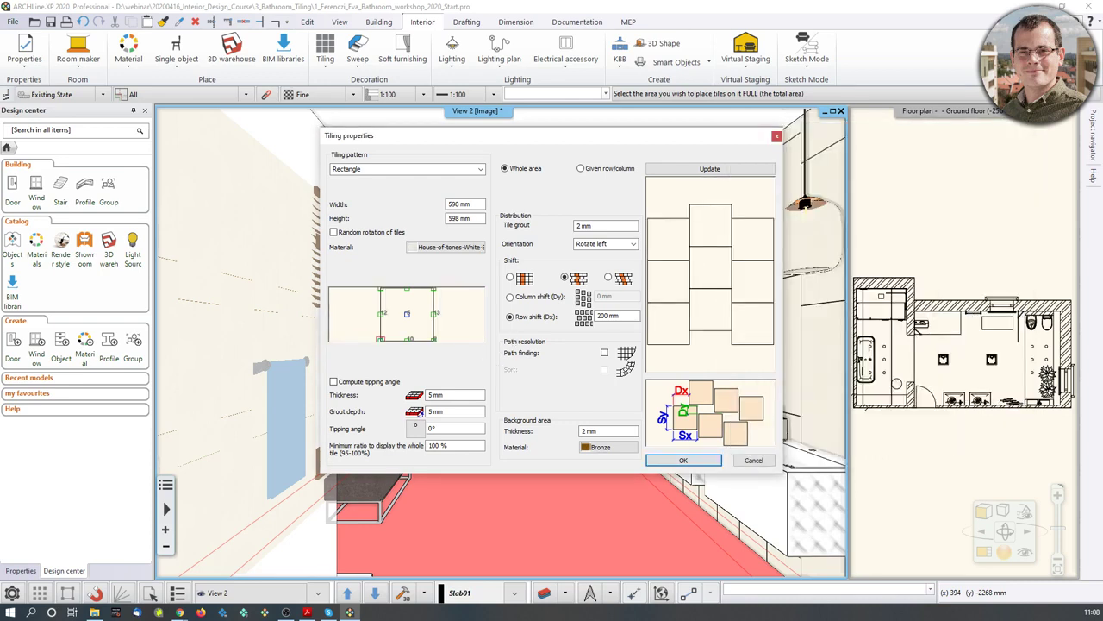
left_click(510, 278)
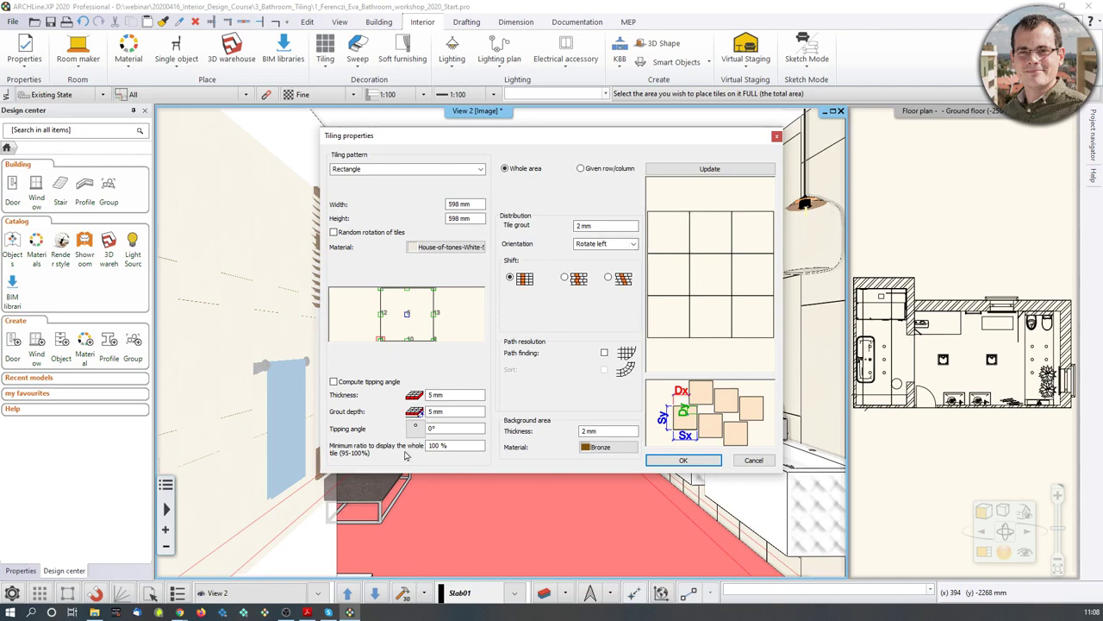
left_click(690, 460)
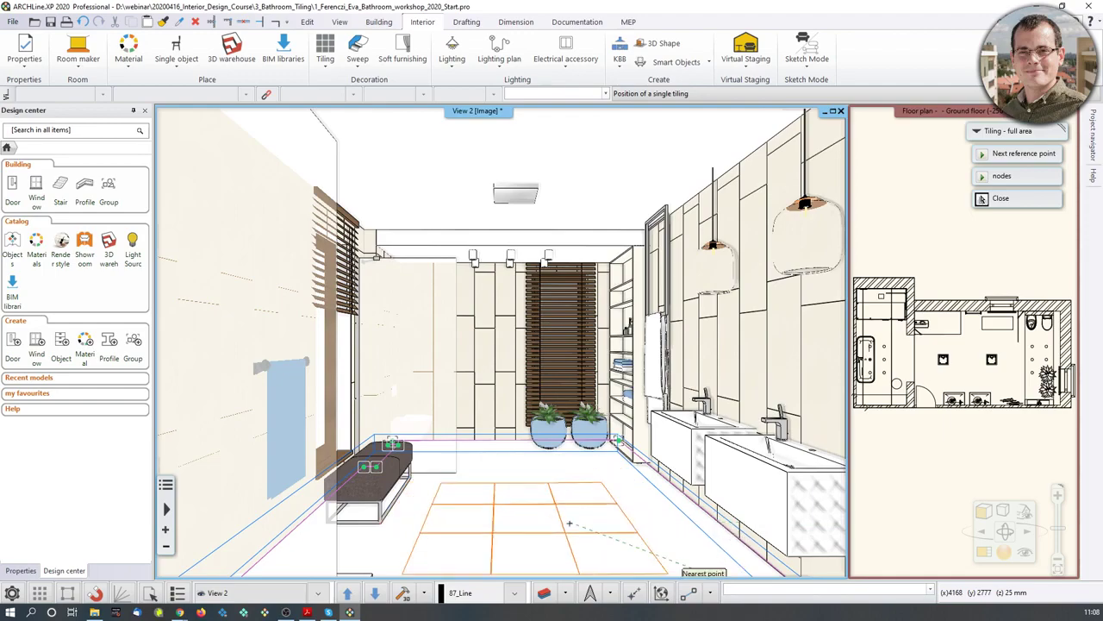
Place the floor tiling's reference point at the floor corner beside the door and align the tiles with the washbasin wall
scroll(668, 564, "down", 1)
middle_click_drag(662, 533, 726, 576)
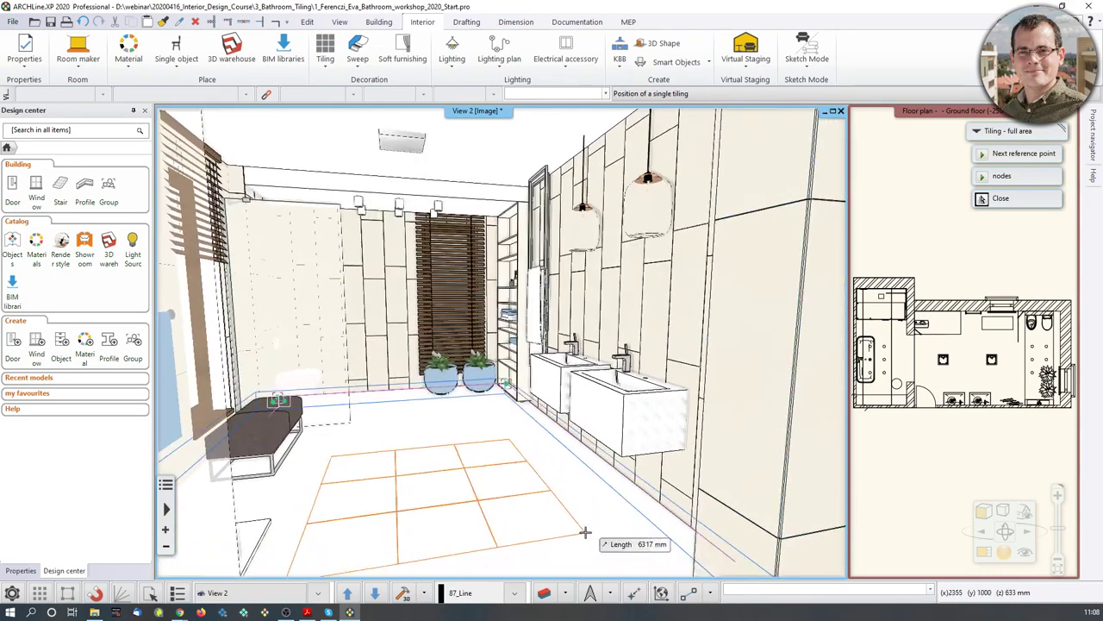
middle_click_drag(587, 531, 647, 459)
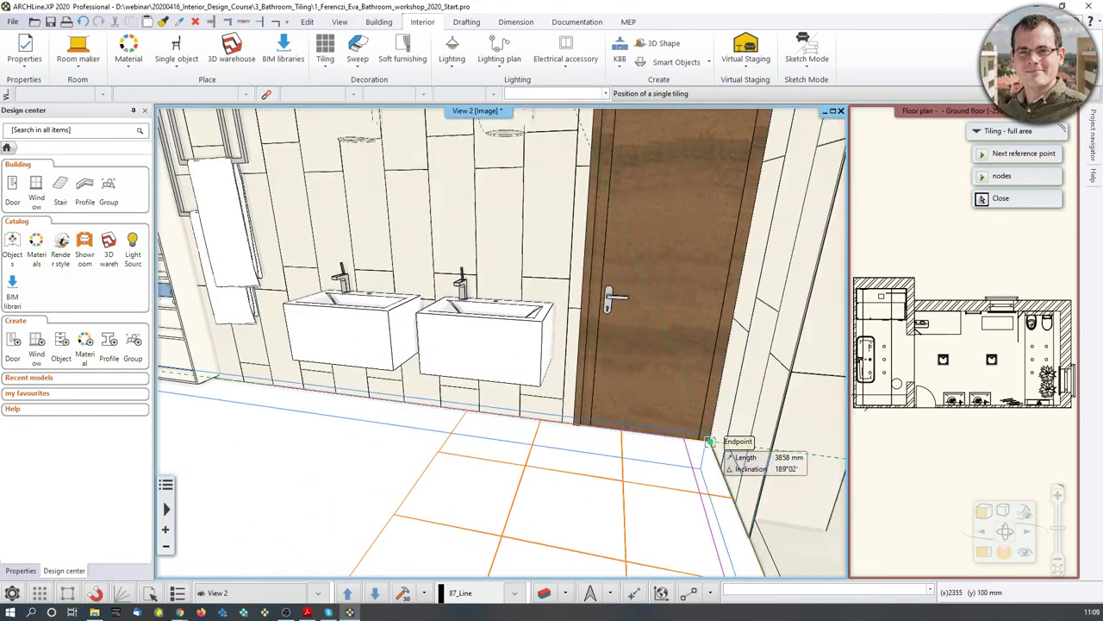
left_click(709, 441)
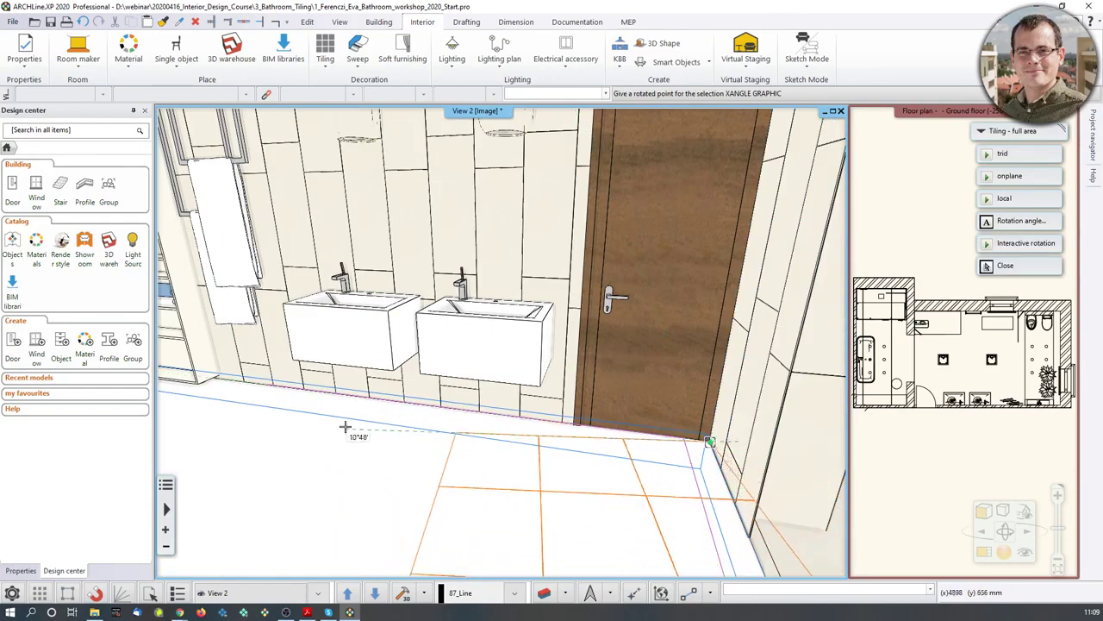
left_click(350, 395)
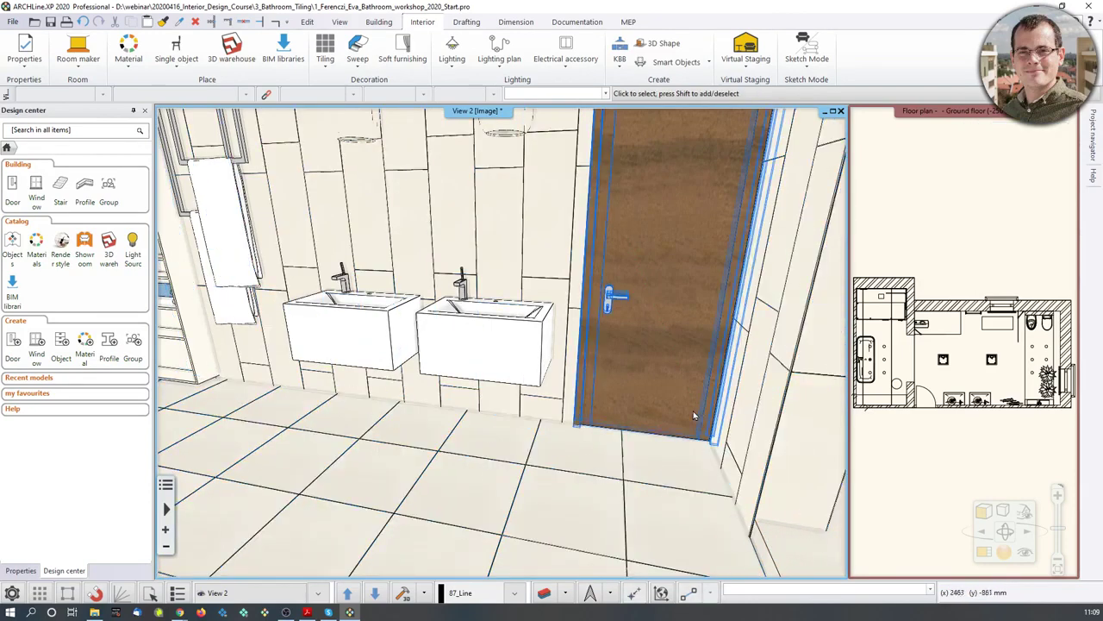
Inspect the tiled floor and its junction with the far wall behind the potted plants
middle_click_drag(695, 415, 446, 420)
middle_click_drag(670, 389, 587, 336)
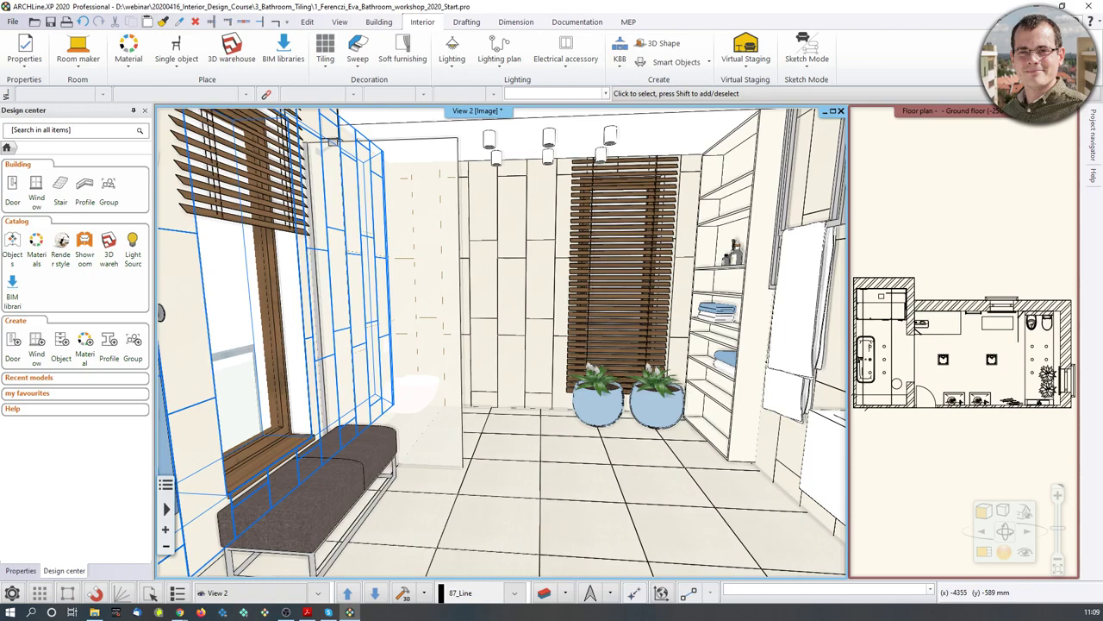
middle_click_drag(445, 468, 552, 409)
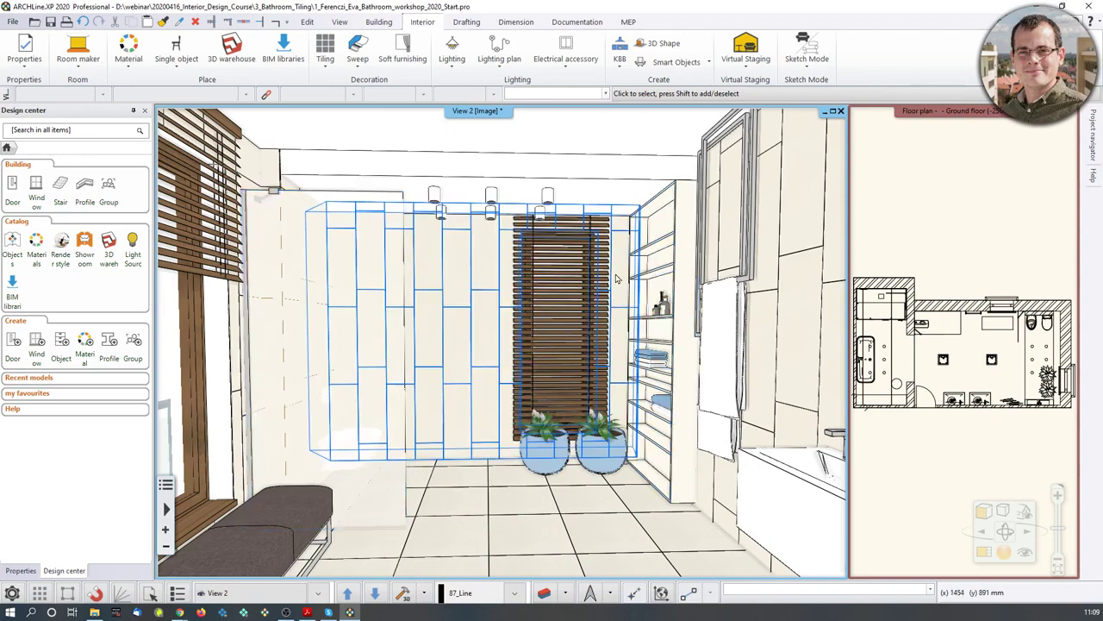
mouse_move(631, 388)
middle_mouse_down()
mouse_move(672, 383)
mouse_move(638, 379)
middle_mouse_up()
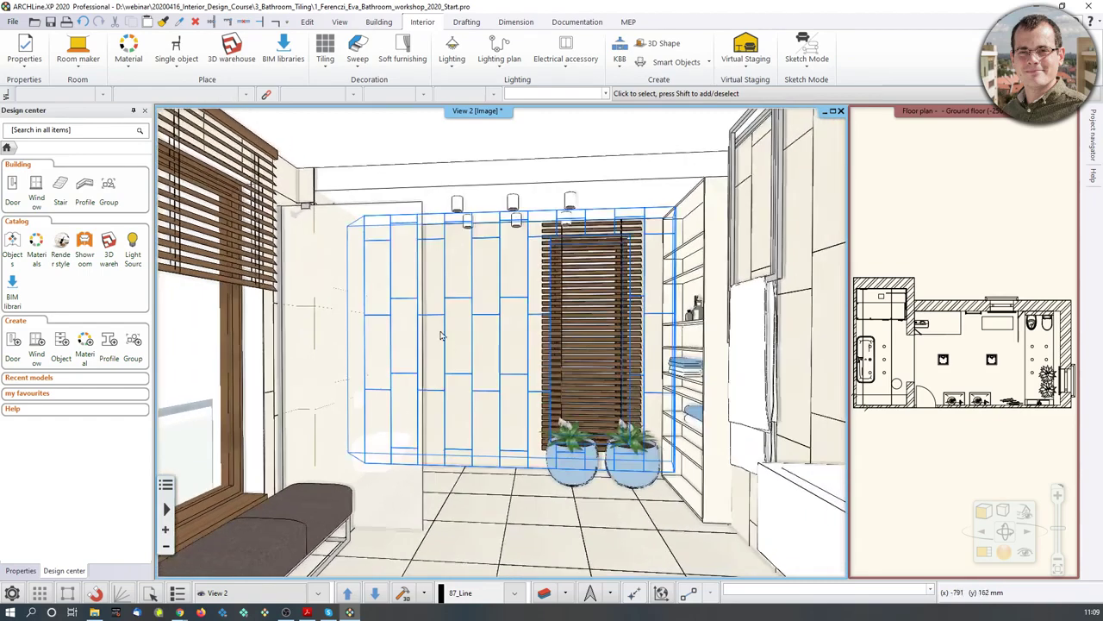
scroll(445, 319, "up", 1)
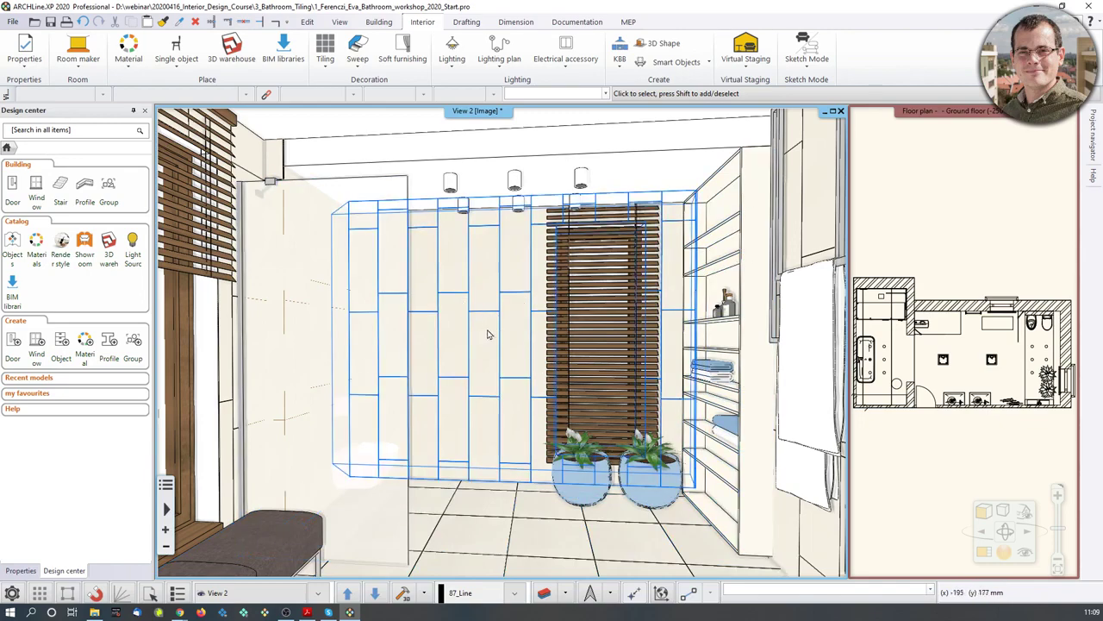
Open the tiling style settings with the Black style's row table for editing
middle_click_drag(489, 334, 509, 320)
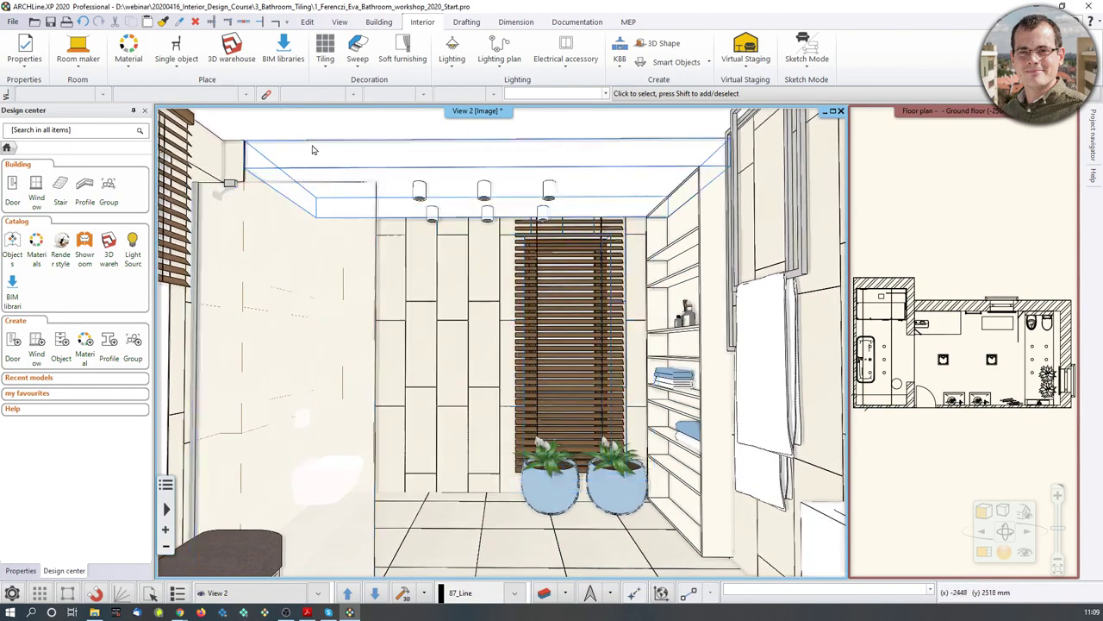
left_click(327, 72)
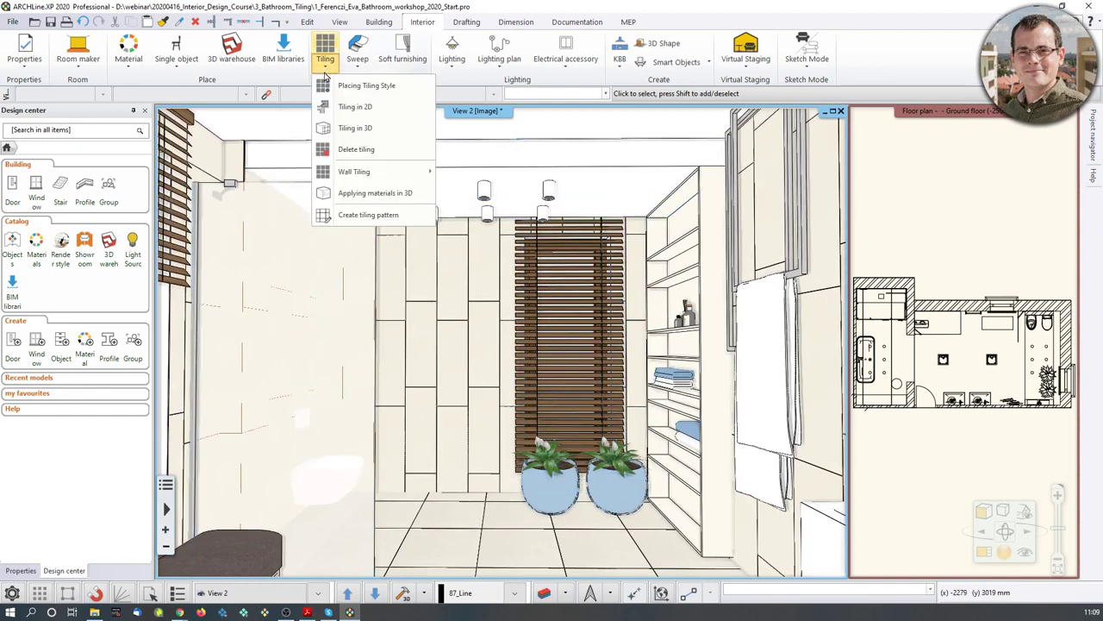
left_click(25, 58)
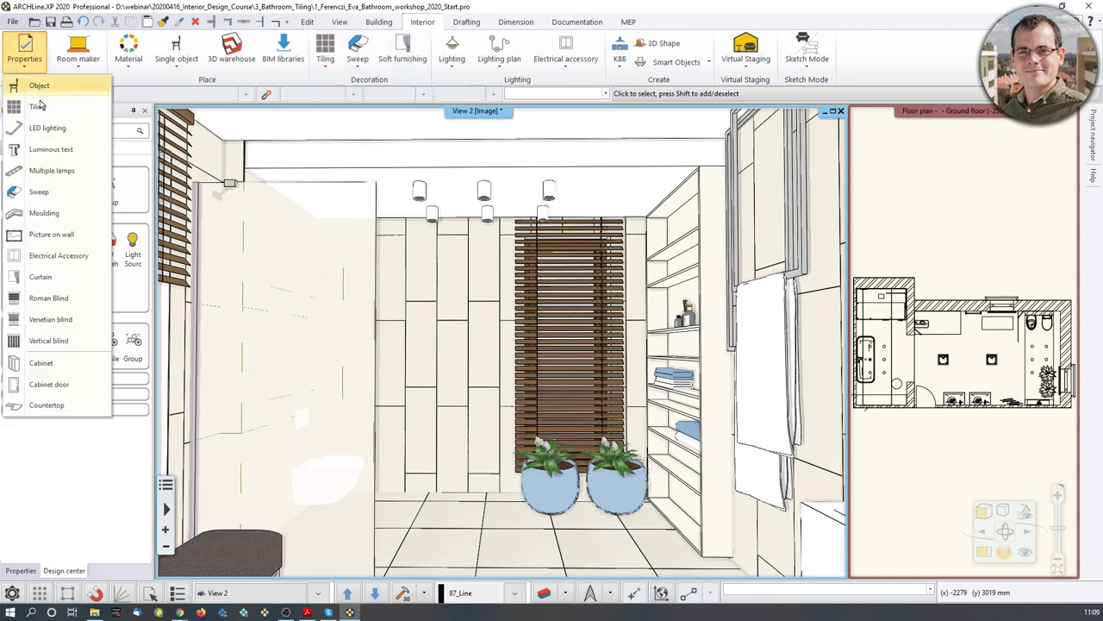
left_click(38, 106)
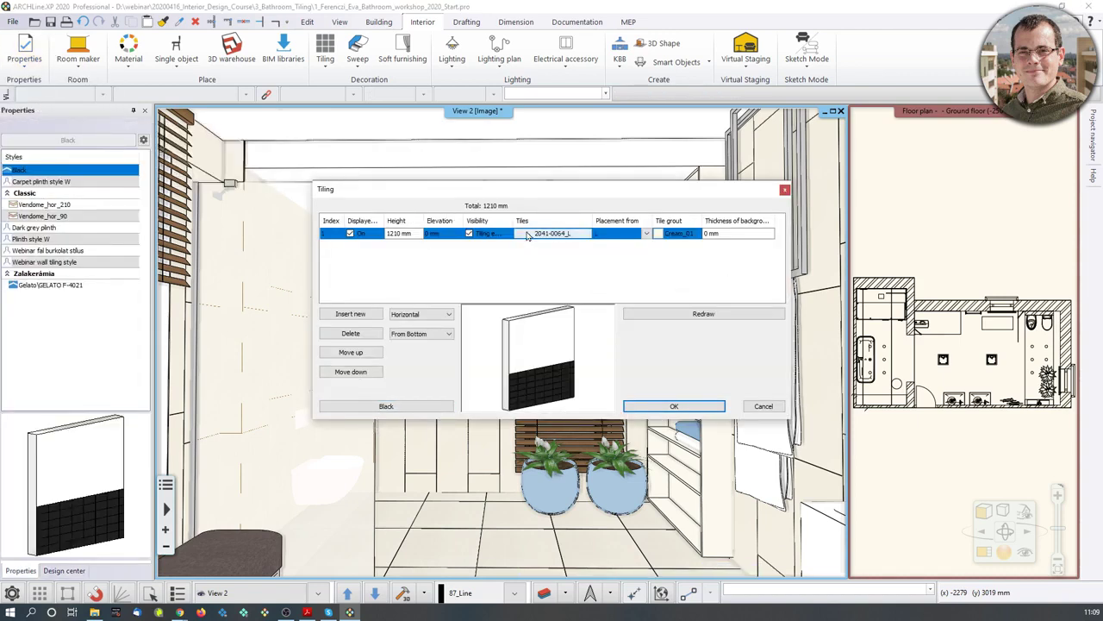
left_click(527, 235)
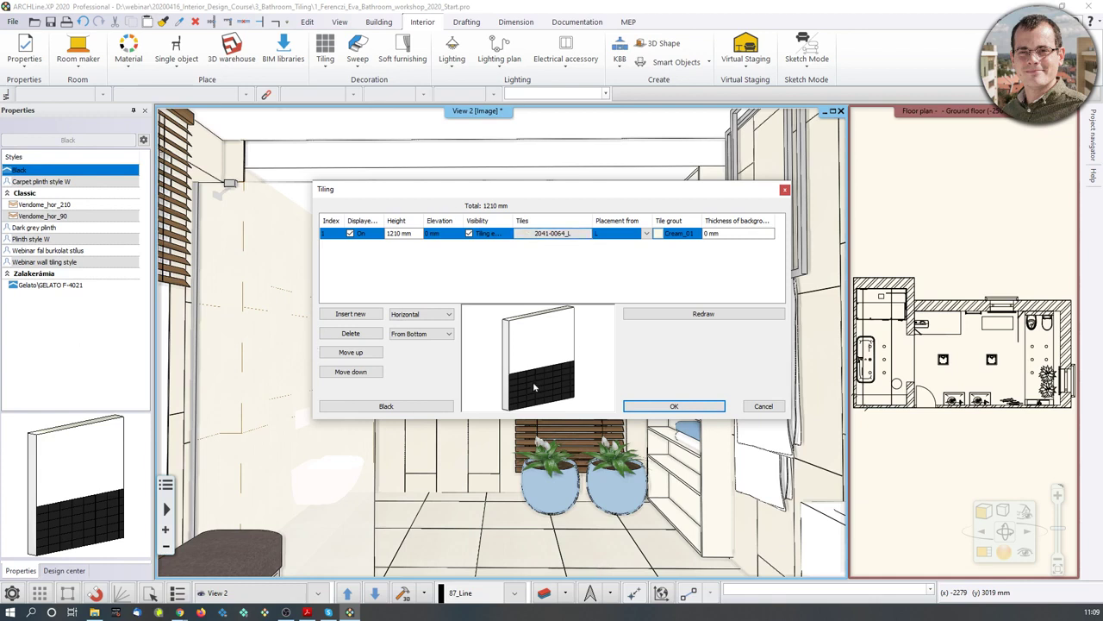
Set the height of the tiling style's first row to 600 mm
middle_click_drag(533, 385, 536, 365)
scroll(537, 365, "up", 5)
scroll(532, 362, "down", 4)
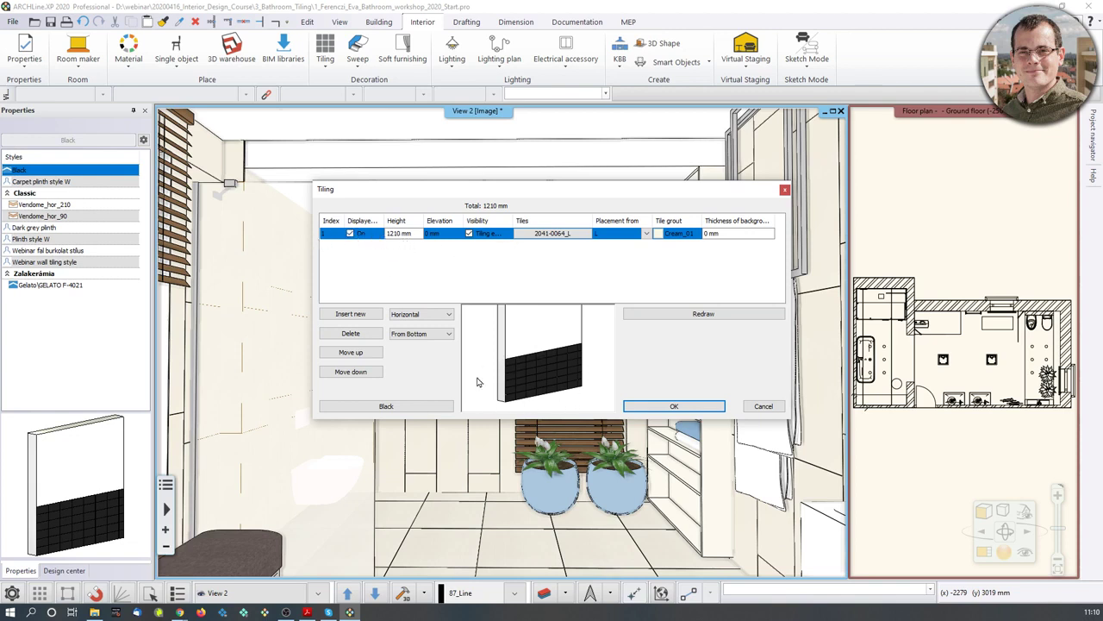
double_click(393, 234)
type("600")
left_click(535, 278)
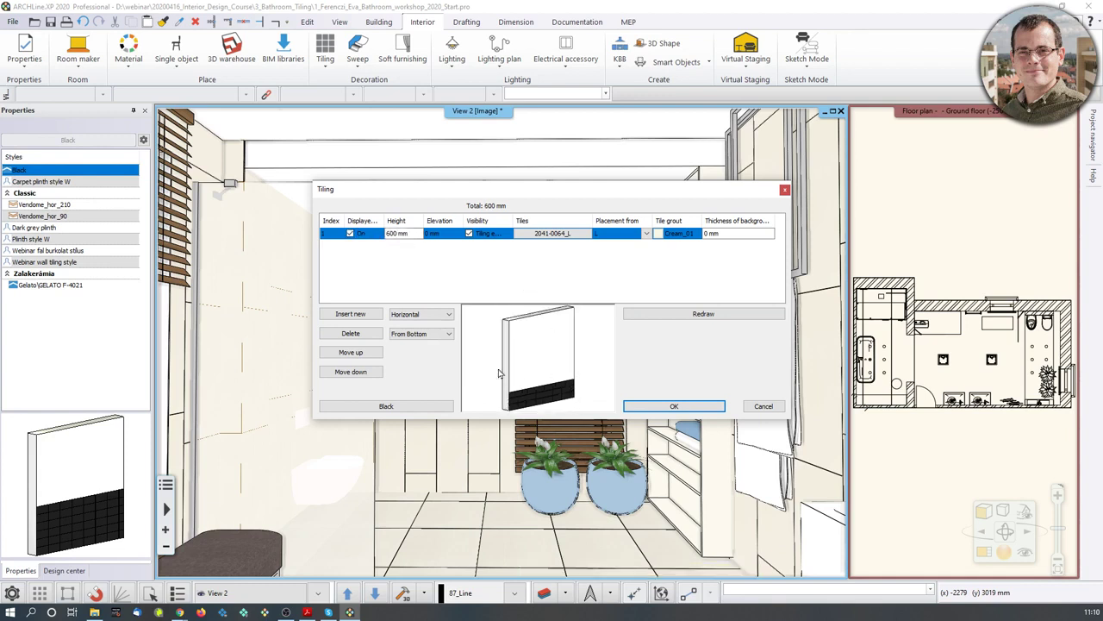
Assign House-of-tones-White-STR 598x598 as the first row's tile material, found by searching the material library for house-of-tones
left_click(536, 235)
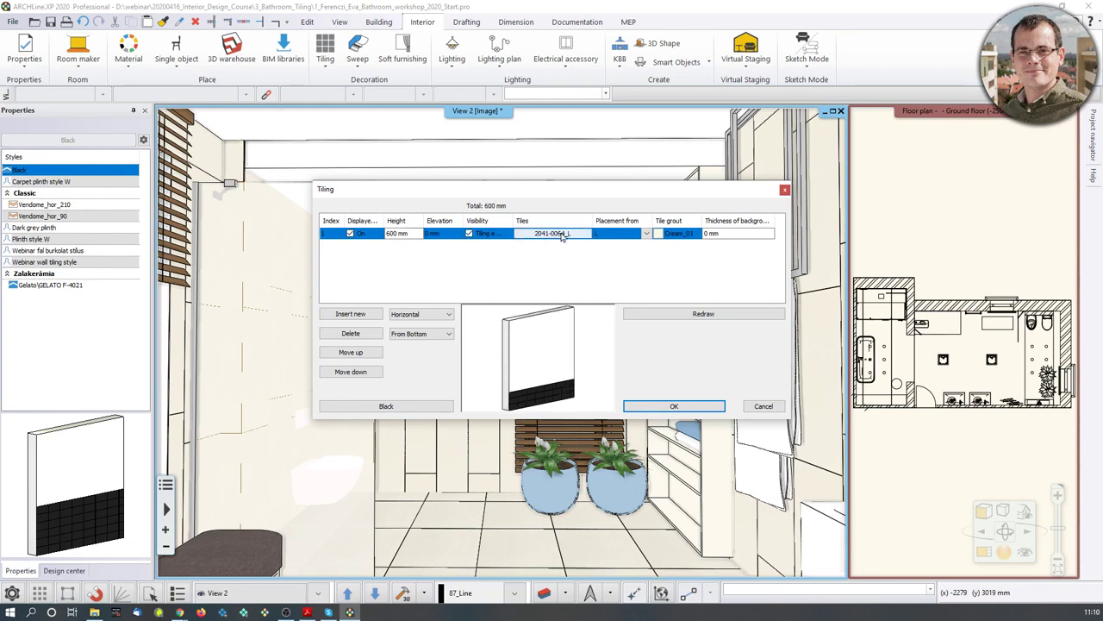
left_click(536, 236)
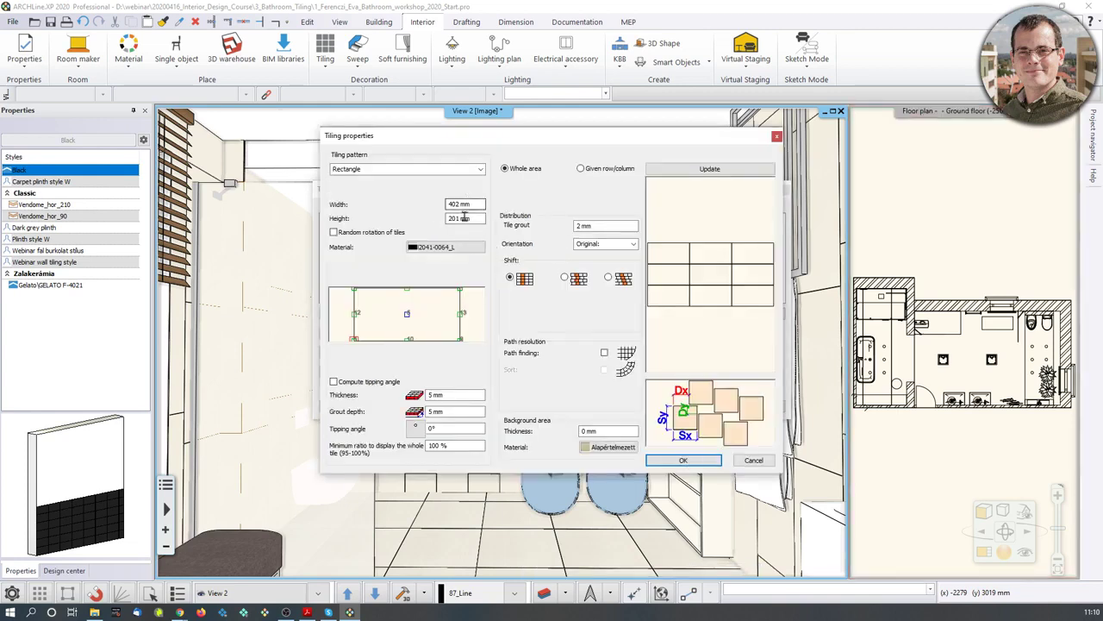
left_click(442, 250)
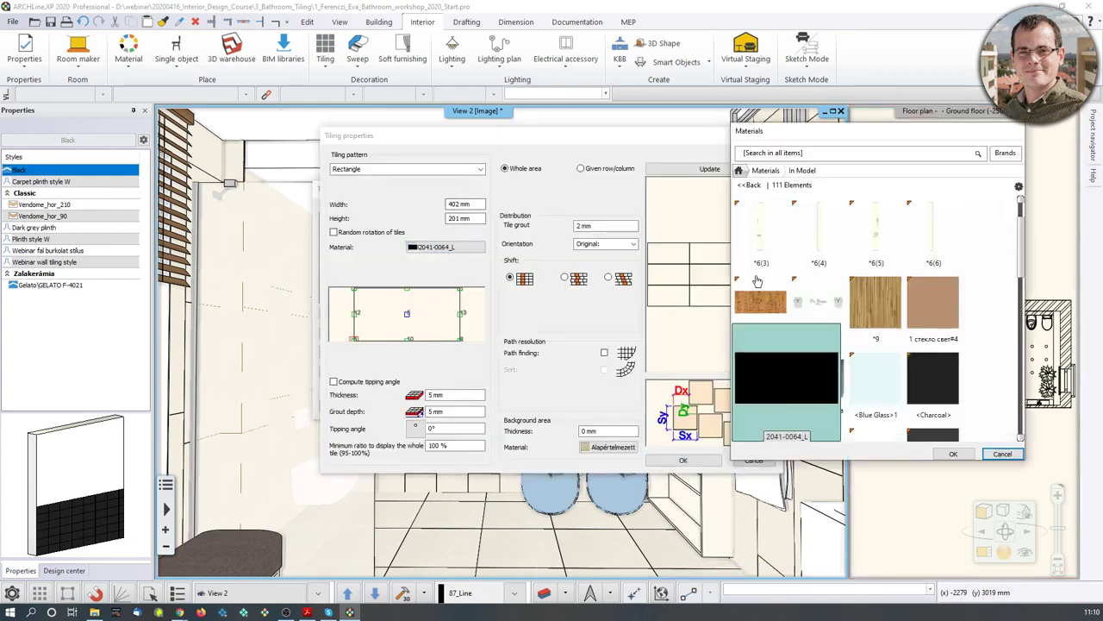
left_click(739, 170)
left_click(760, 156)
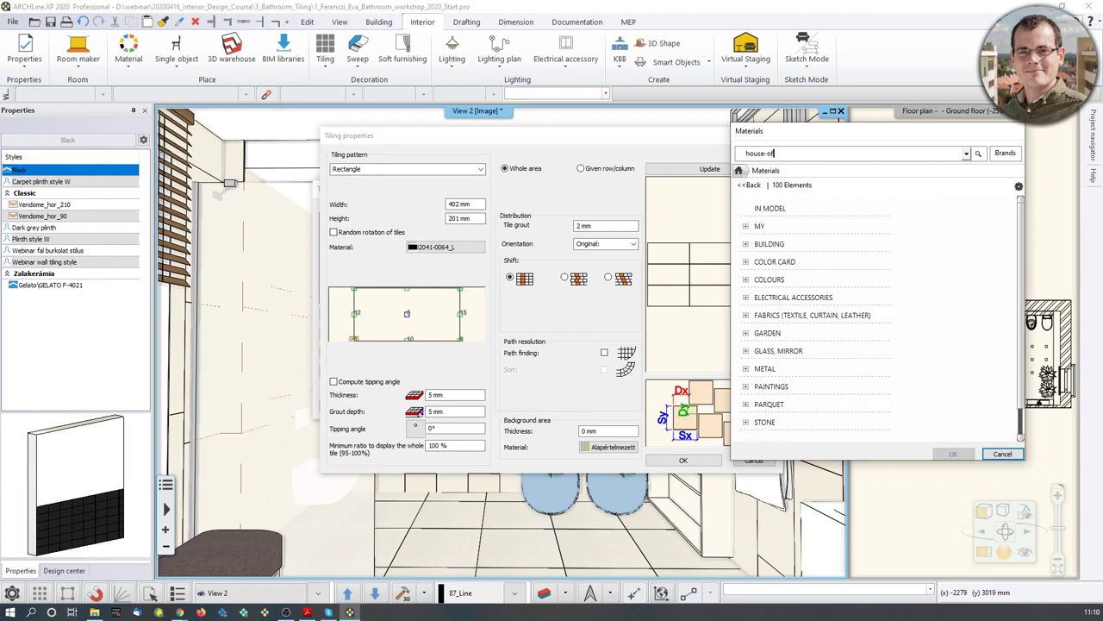
type("house-of-tones")
key("Return")
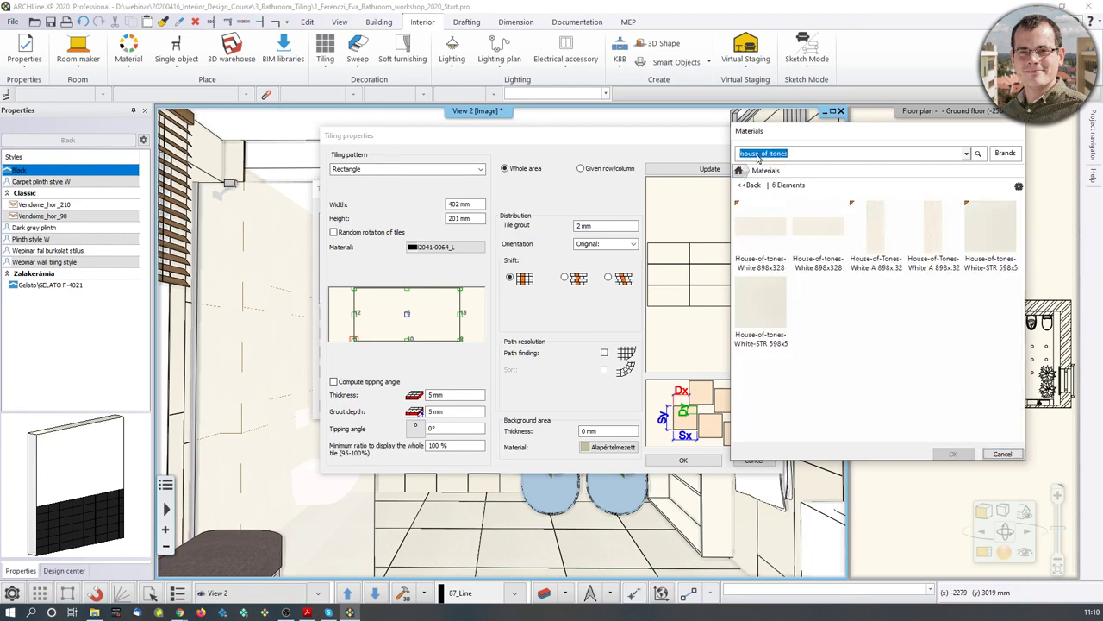
double_click(990, 239)
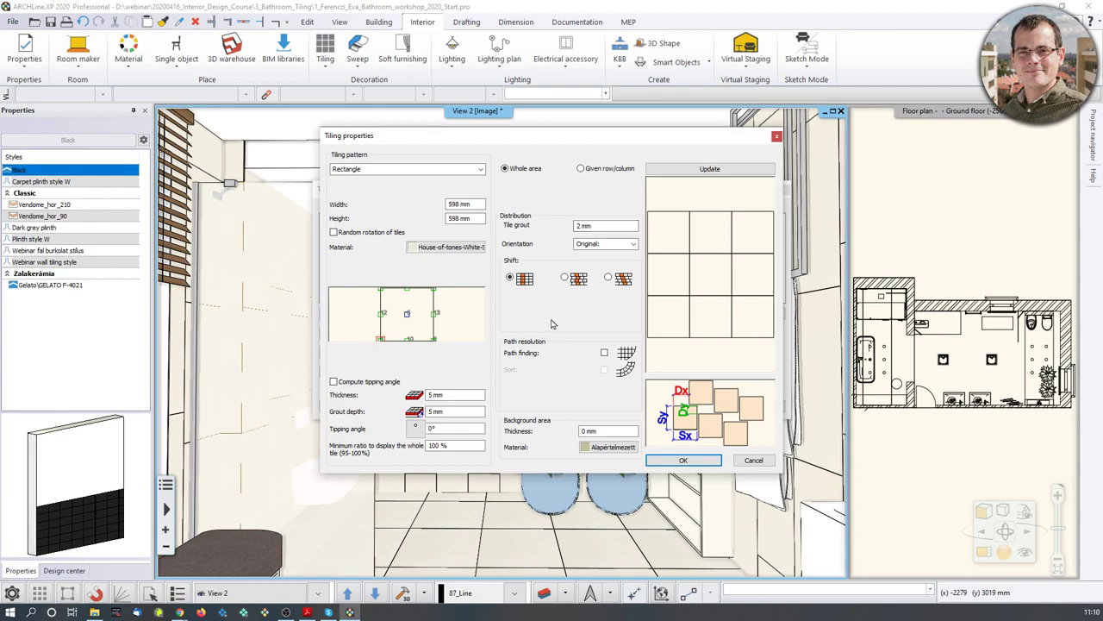
left_click(674, 461)
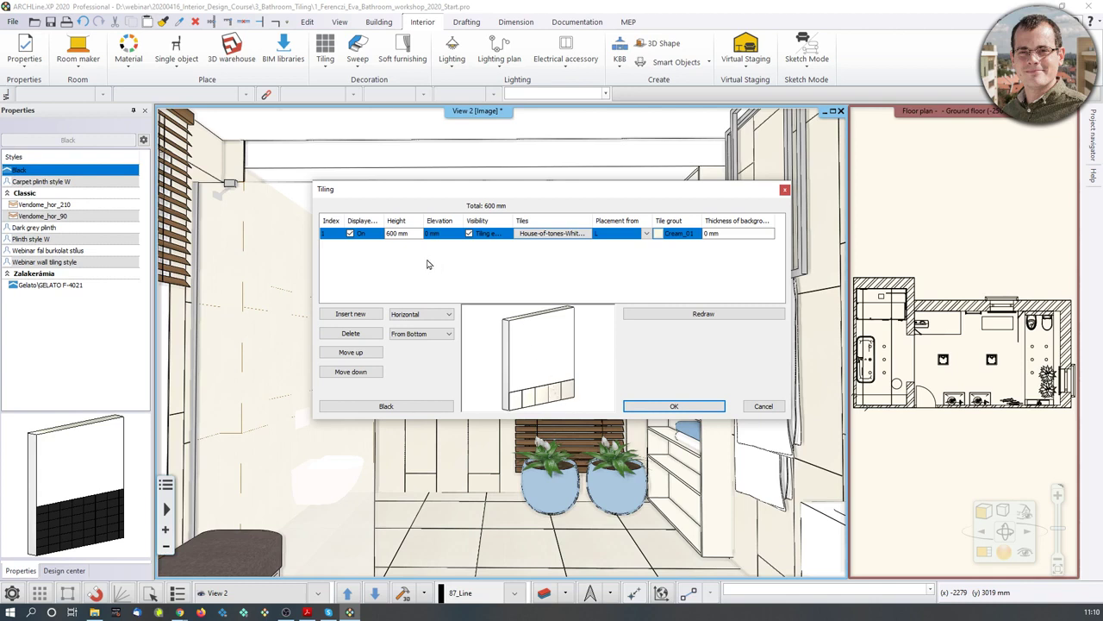
Insert a second tile row above the first and set its height to 330 mm
left_click(338, 316)
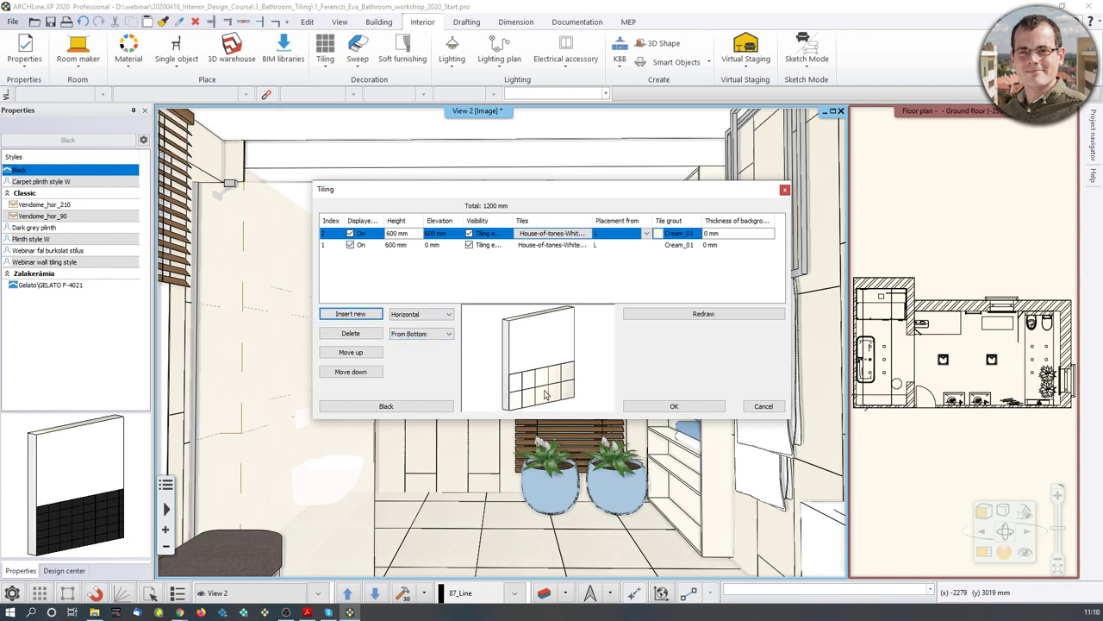
left_click(394, 234)
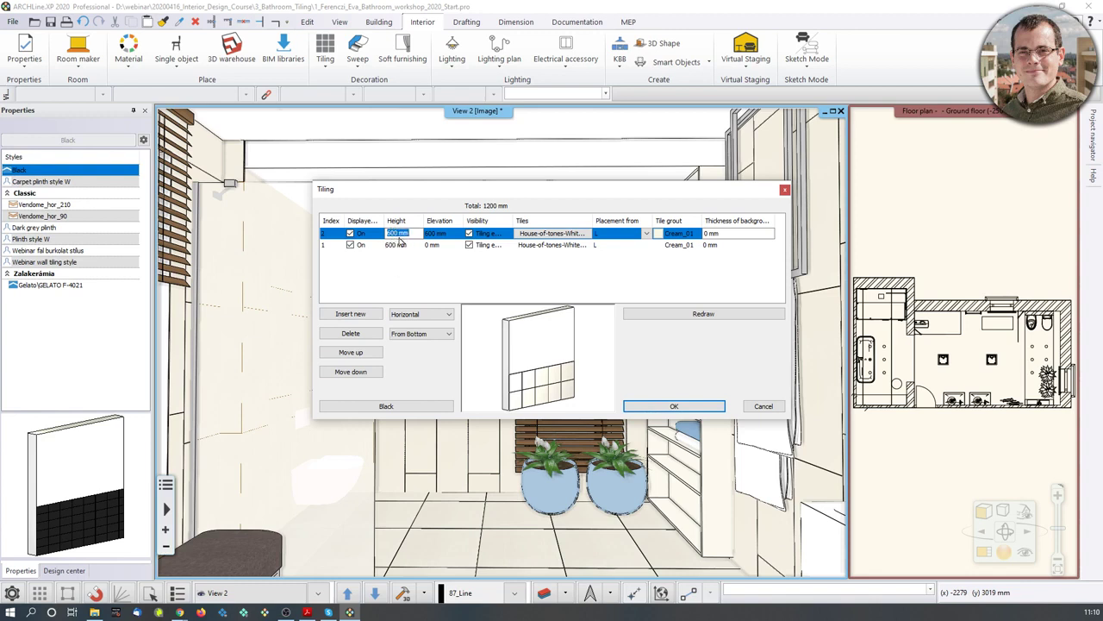
left_click(425, 233)
left_click(394, 234)
type("330")
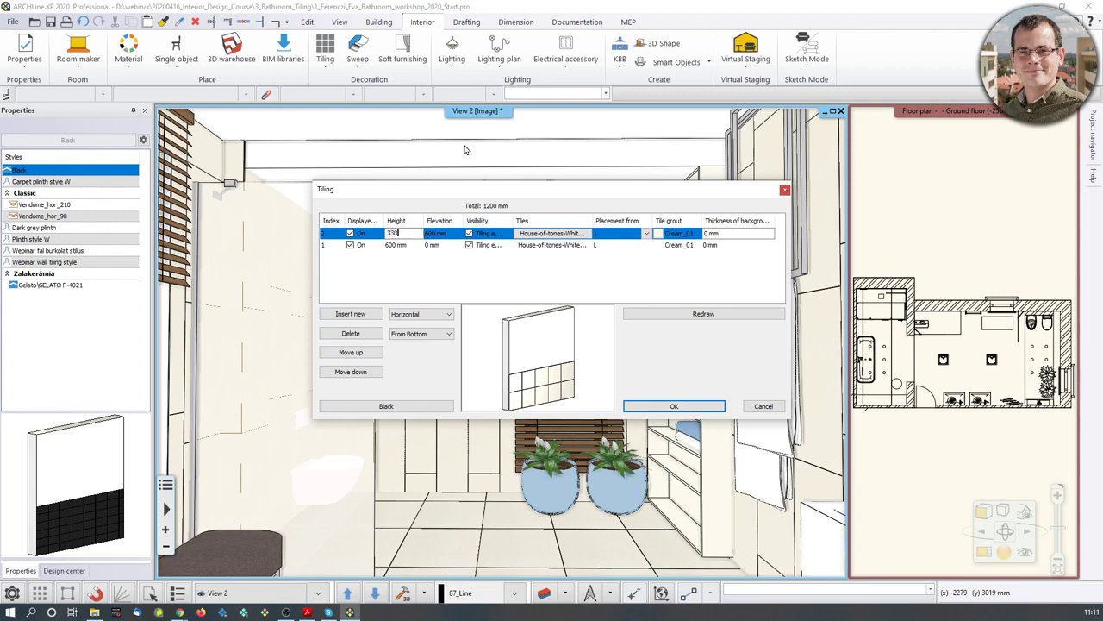
Search the material library for house-of-tones to replace the second row's tile material
left_click(544, 236)
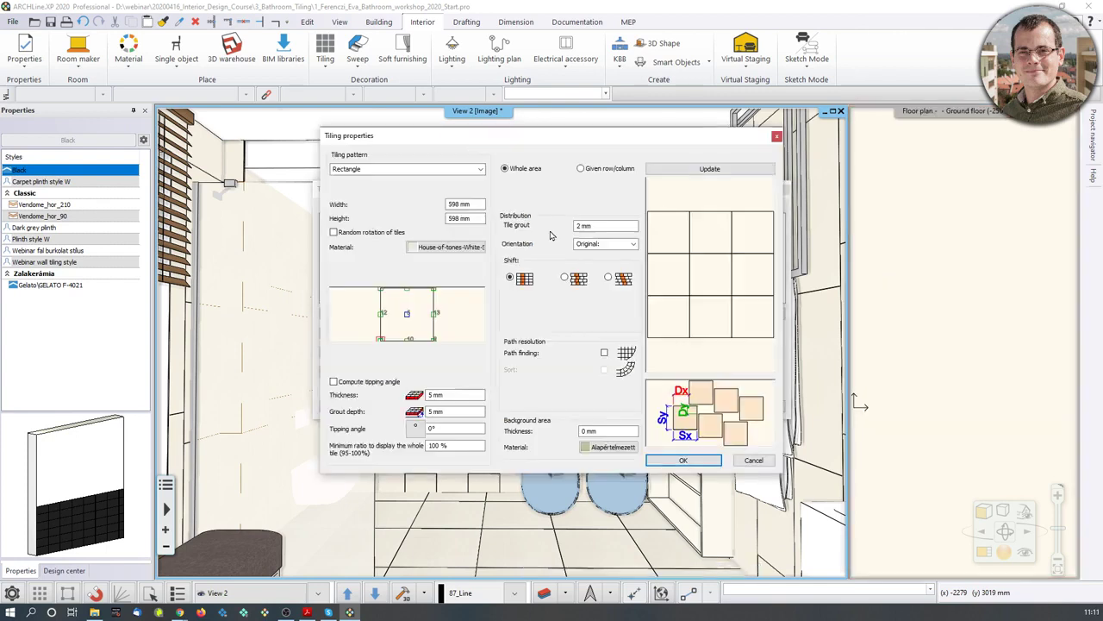
left_click(447, 247)
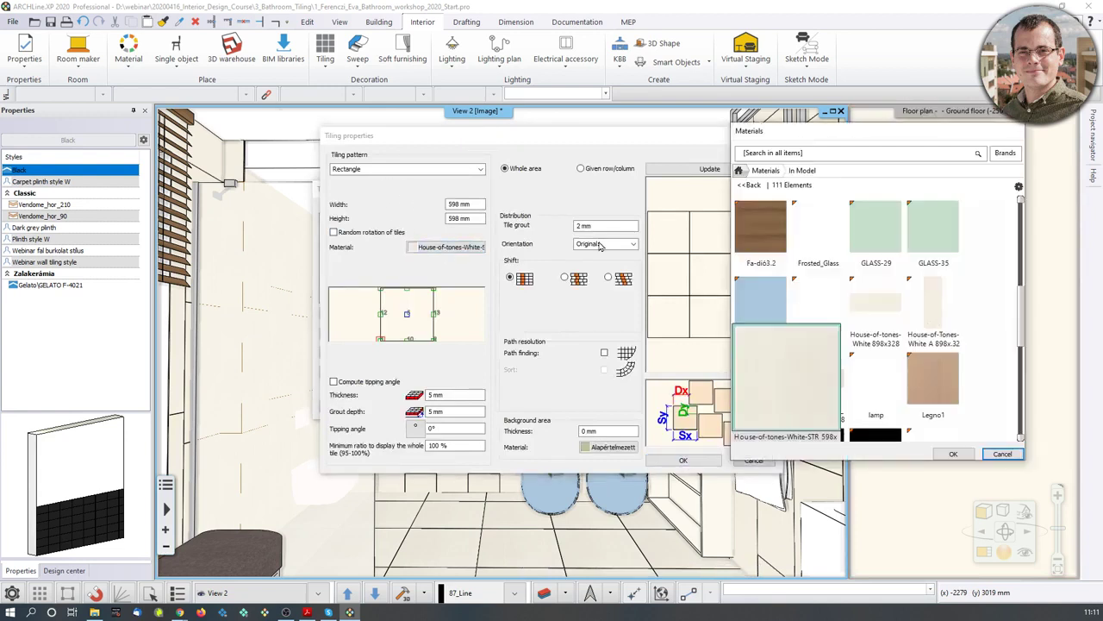
left_click(738, 170)
left_click(779, 155)
type("house")
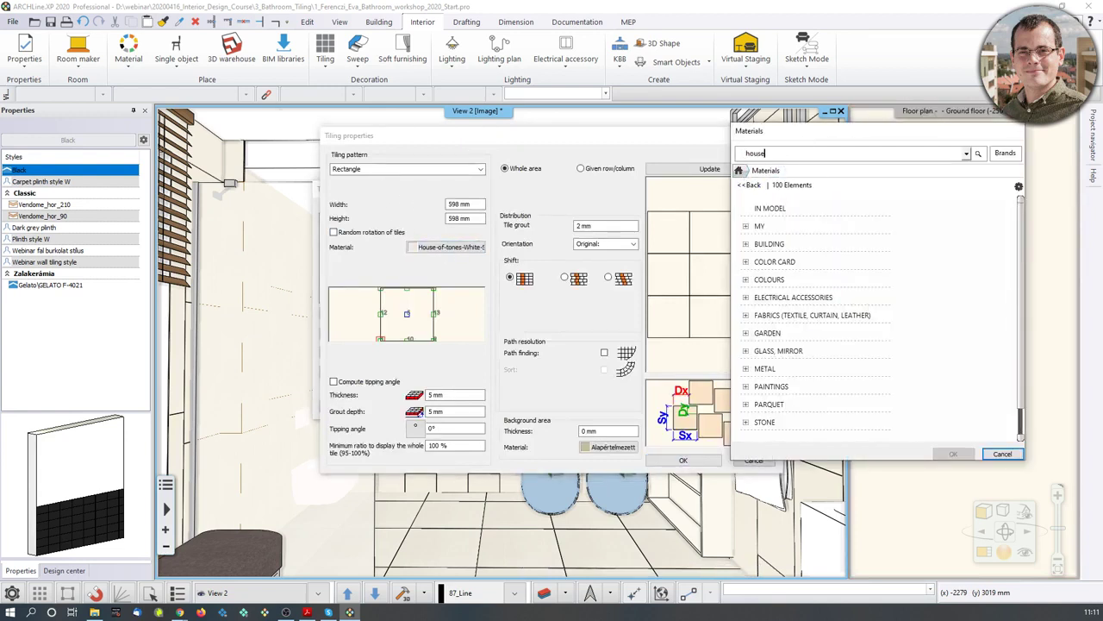
type("-of-til")
key("Return")
left_click(780, 156)
type("e")
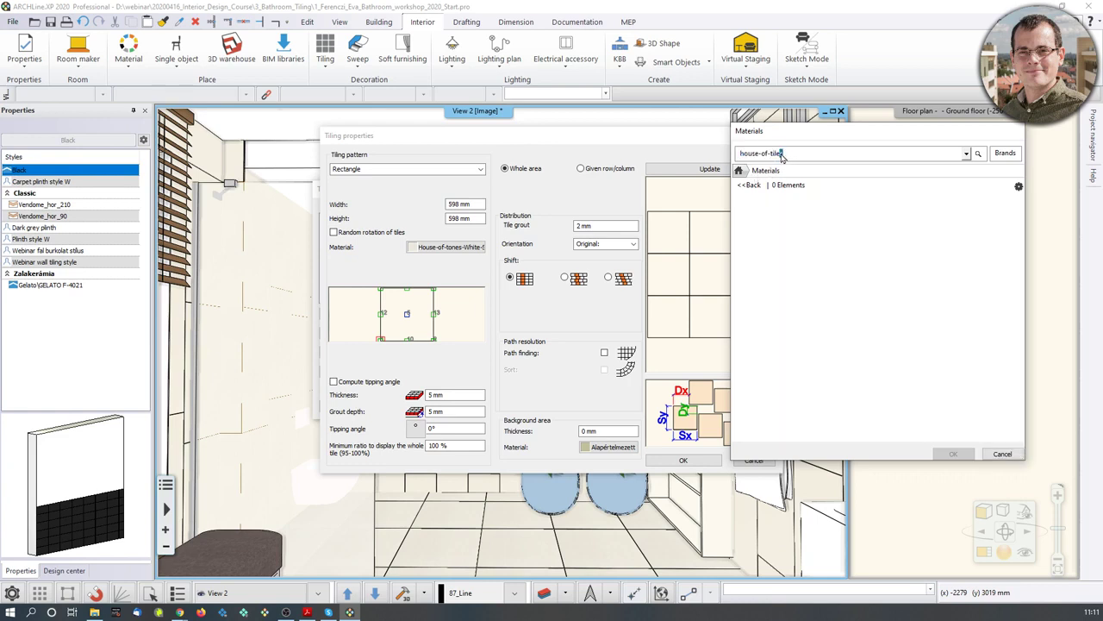
type("s")
key("Return")
left_click(799, 156)
type("ones")
key("Return")
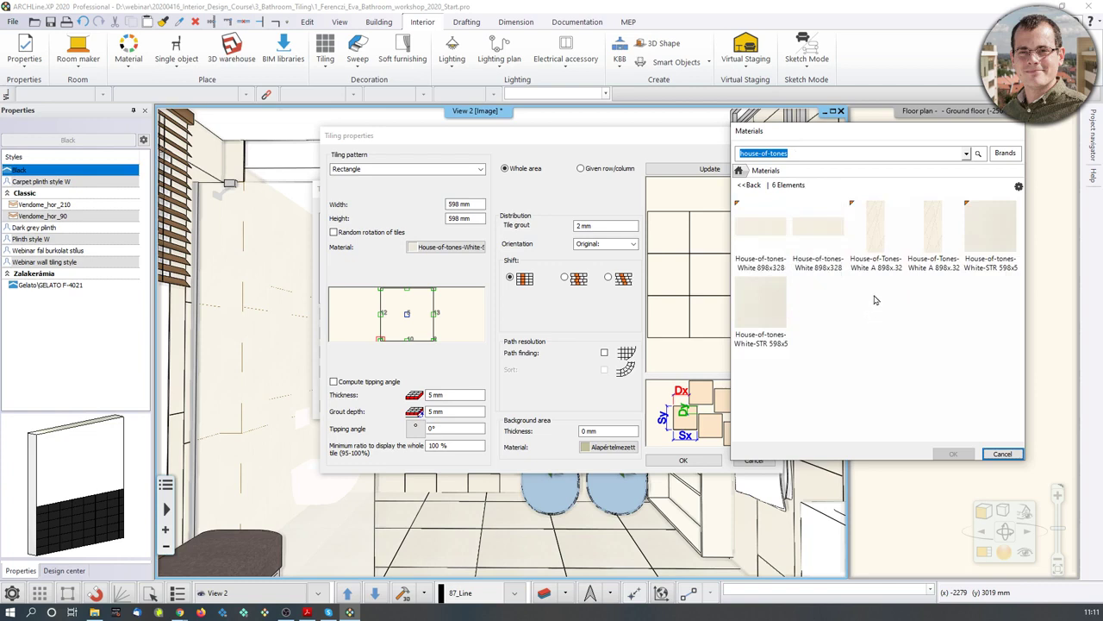
Assign House-of-Tones-White A 898x.328 to the second row's tiles and set their orientation to Rotate left
left_click(892, 235)
left_click(953, 454)
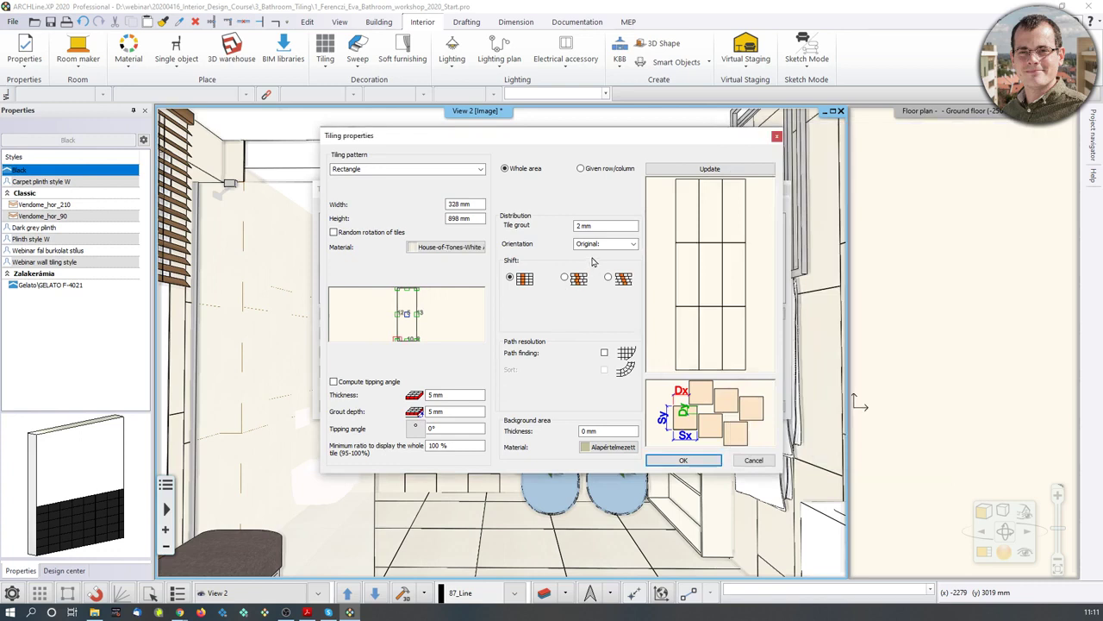
left_click(632, 245)
left_click(593, 262)
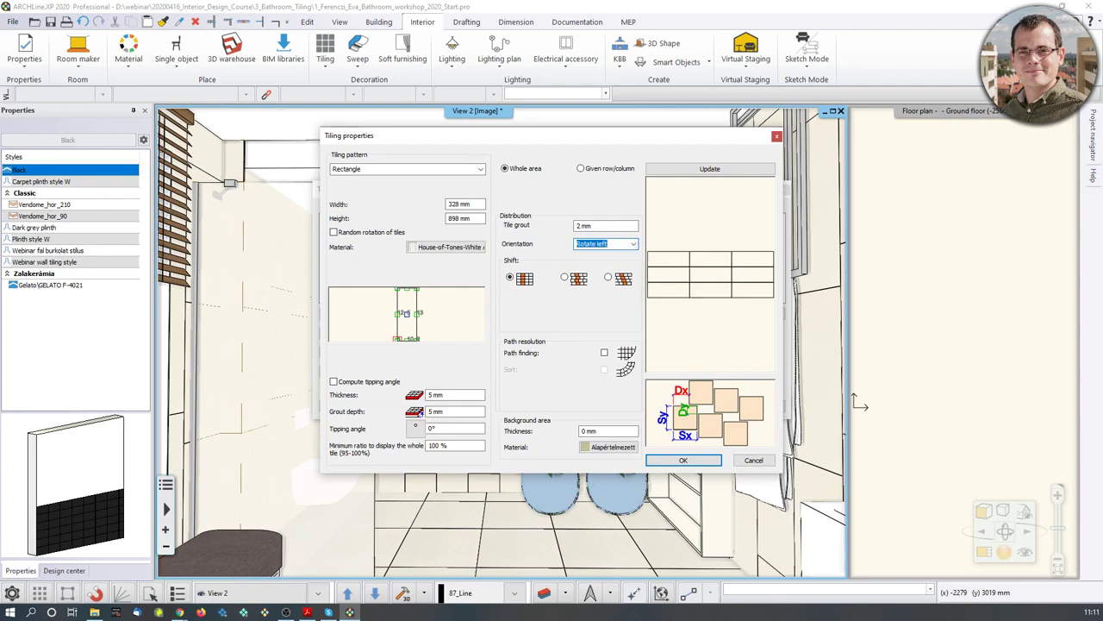
left_click(702, 460)
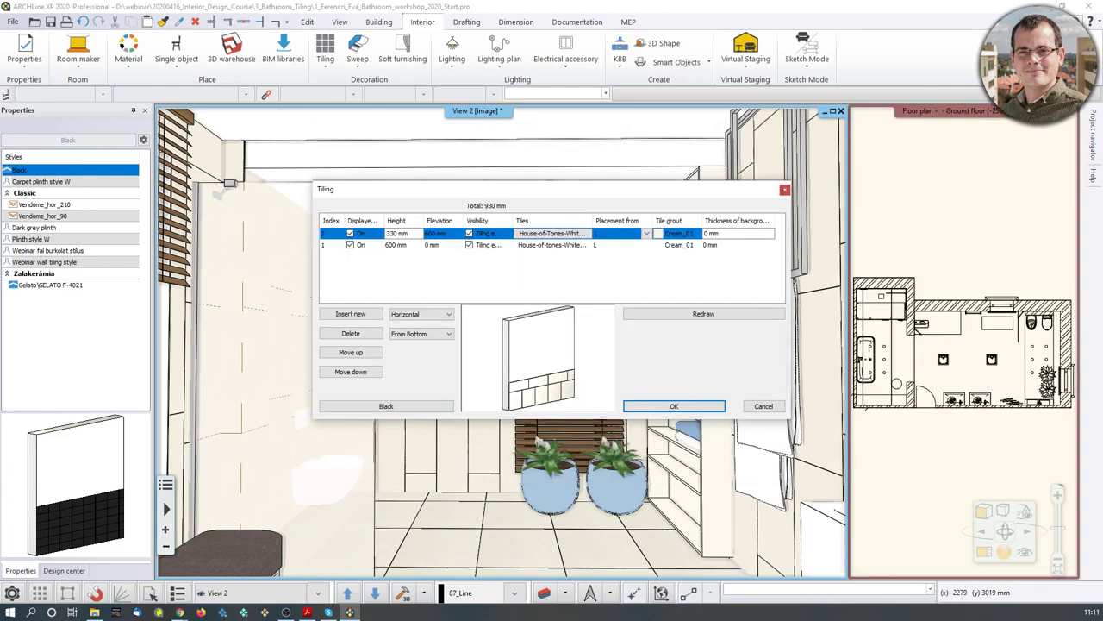
Insert a third row above the second and set its height to 23 mm
scroll(517, 358, "up", 5)
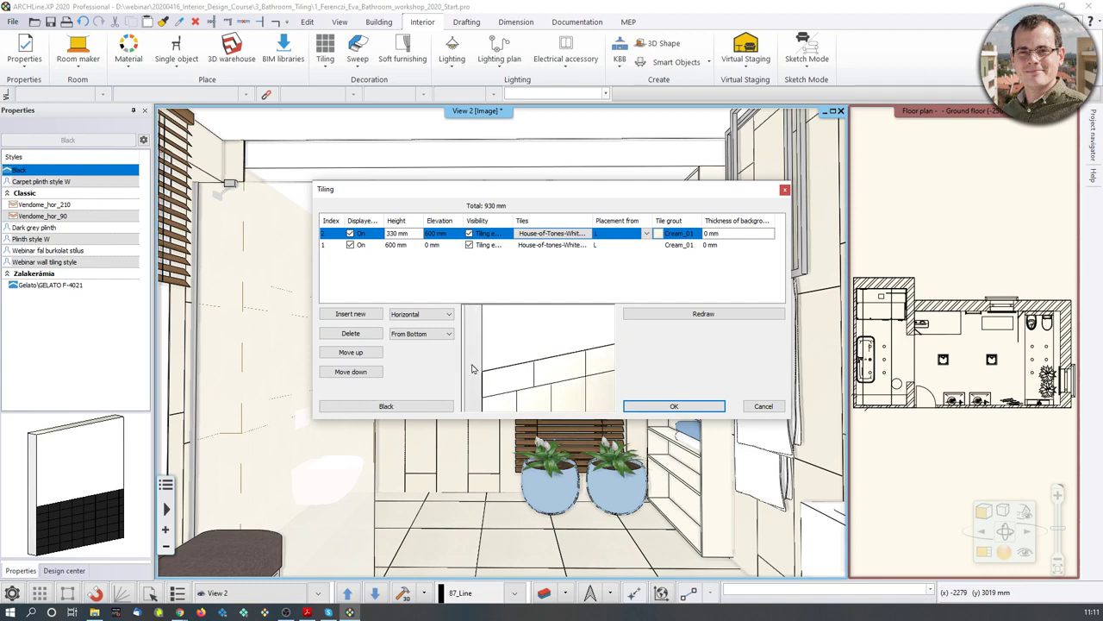
scroll(584, 349, "up", 3)
scroll(542, 352, "down", 5)
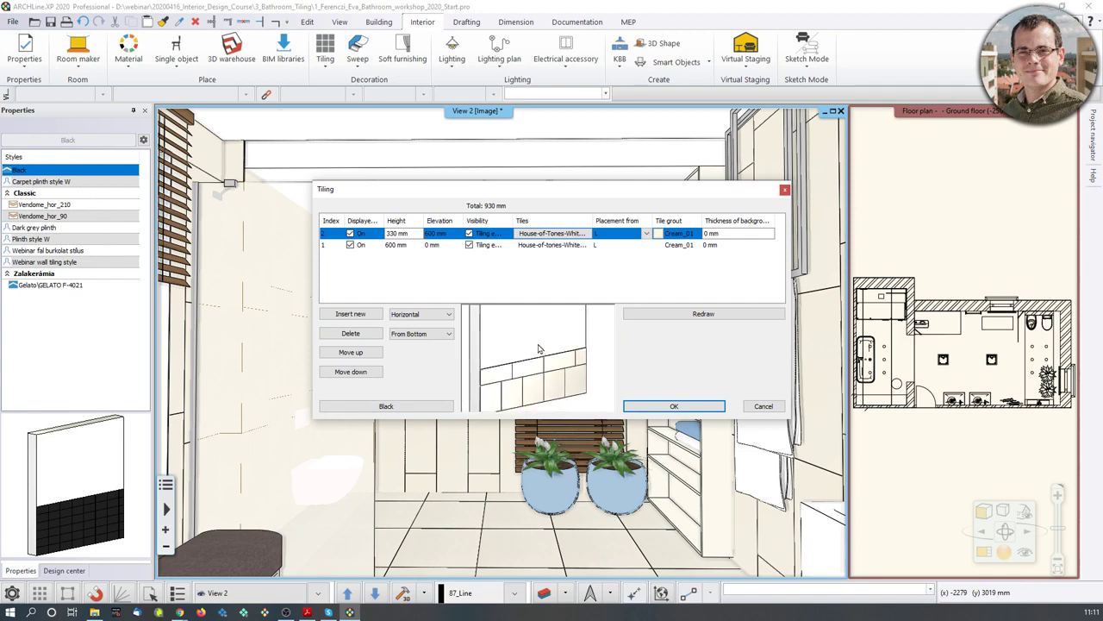
left_click(360, 315)
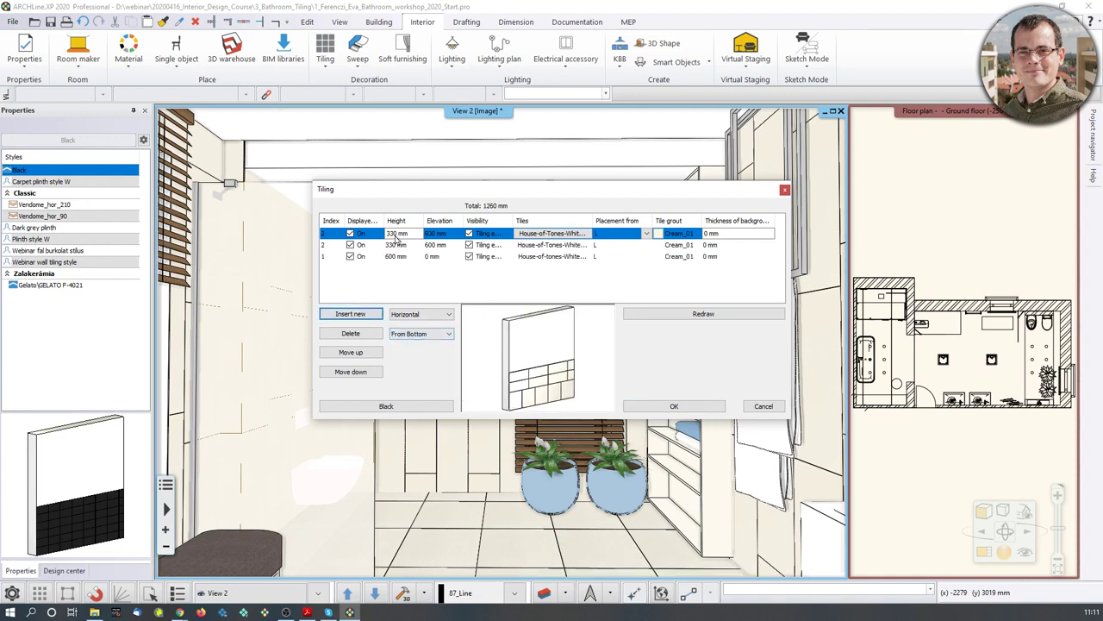
left_click(396, 234)
type("2")
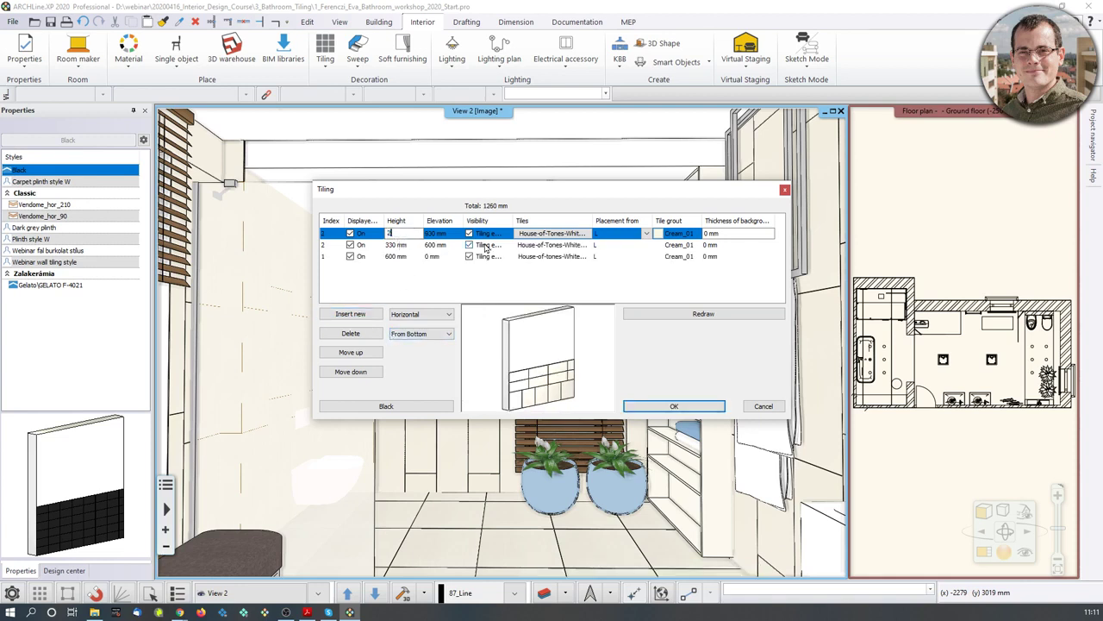
type("3")
key("Return")
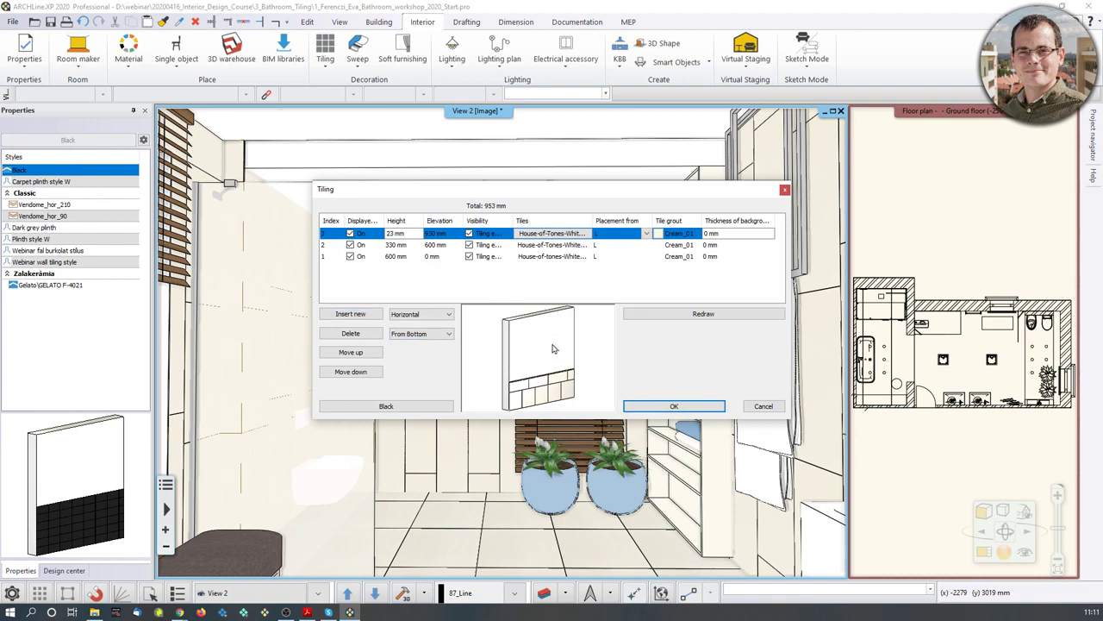
Search the material library for steel-gold to replace the third row's tile material
scroll(541, 361, "up", 5)
middle_click_drag(532, 400, 556, 372)
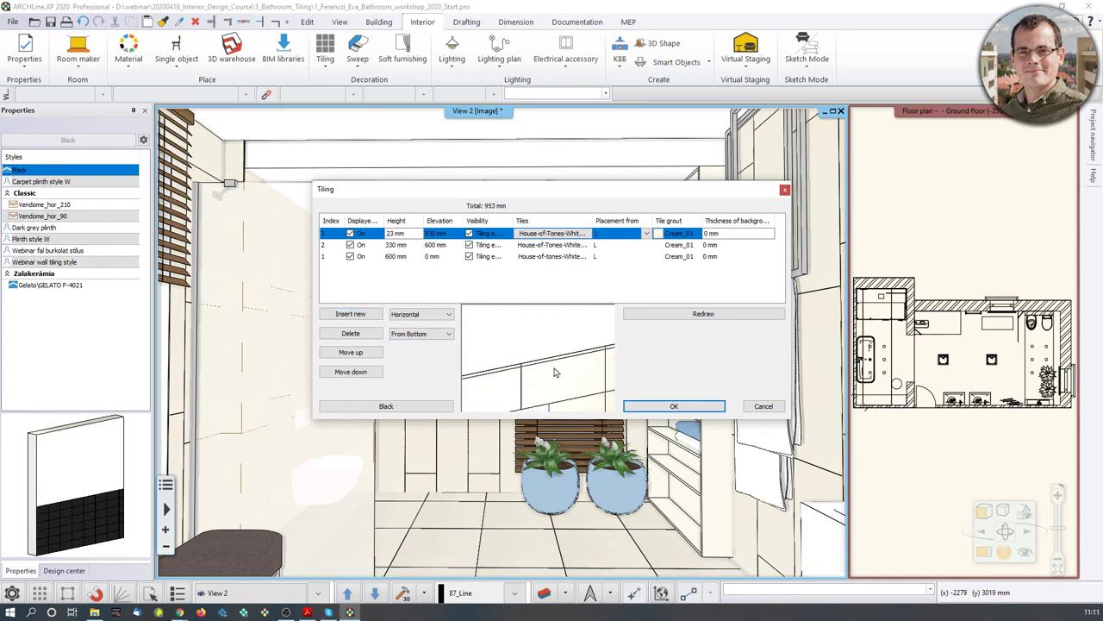
scroll(549, 374, "down", 5)
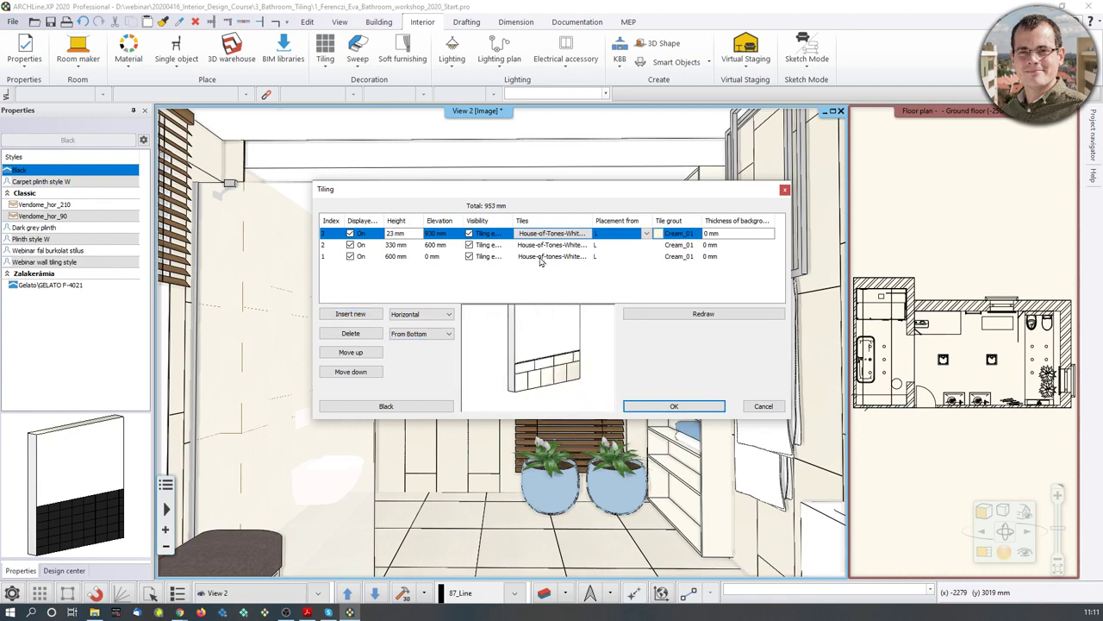
left_click(554, 234)
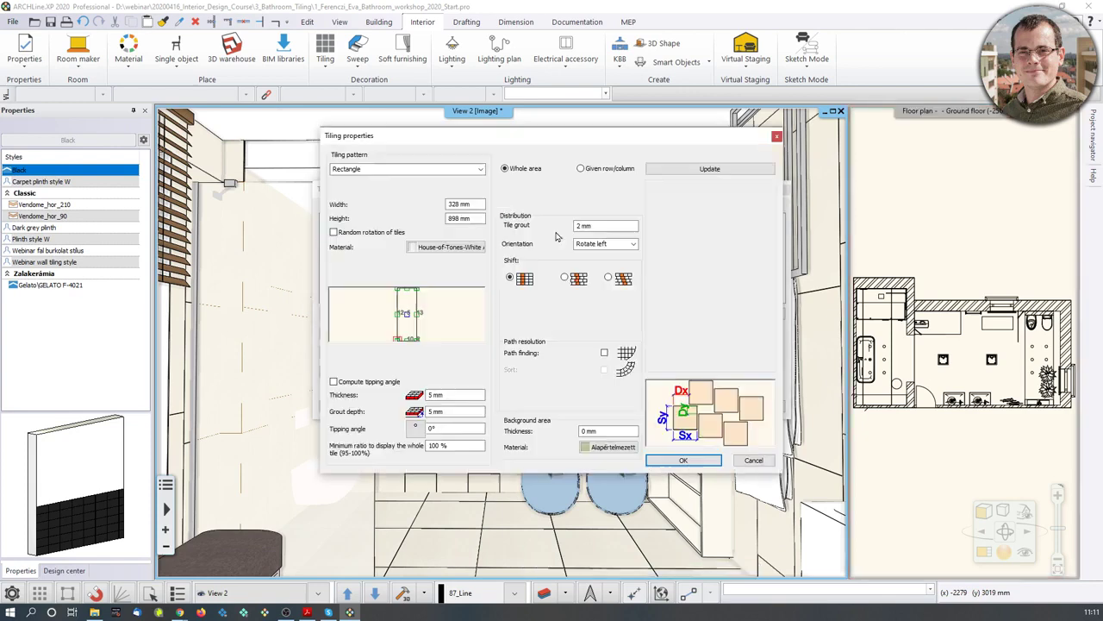
left_click(464, 249)
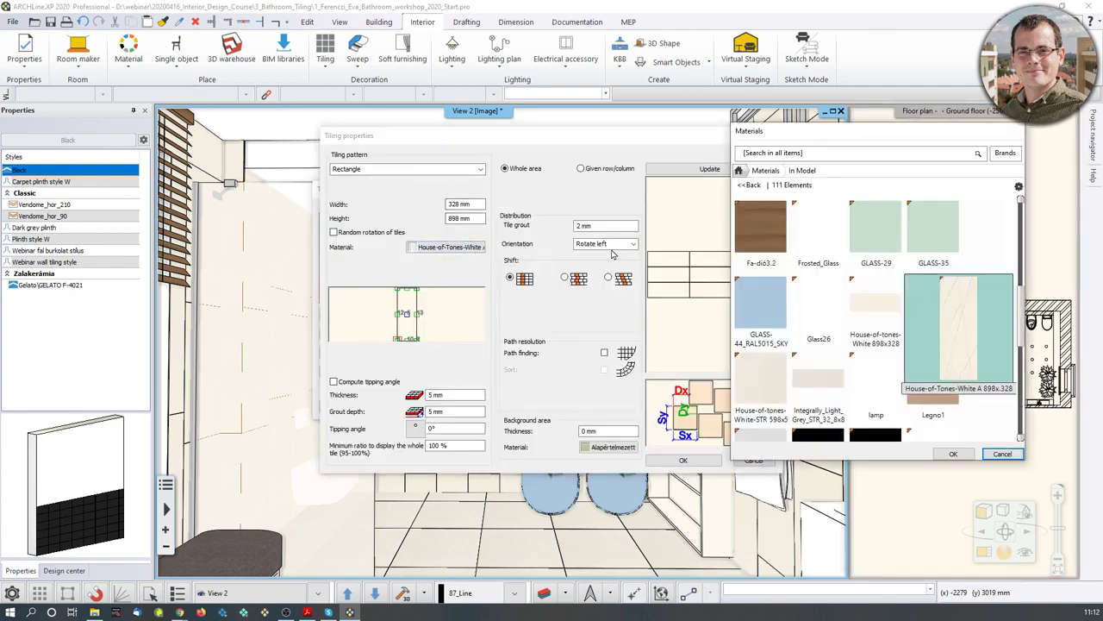
left_click(741, 172)
left_click(776, 155)
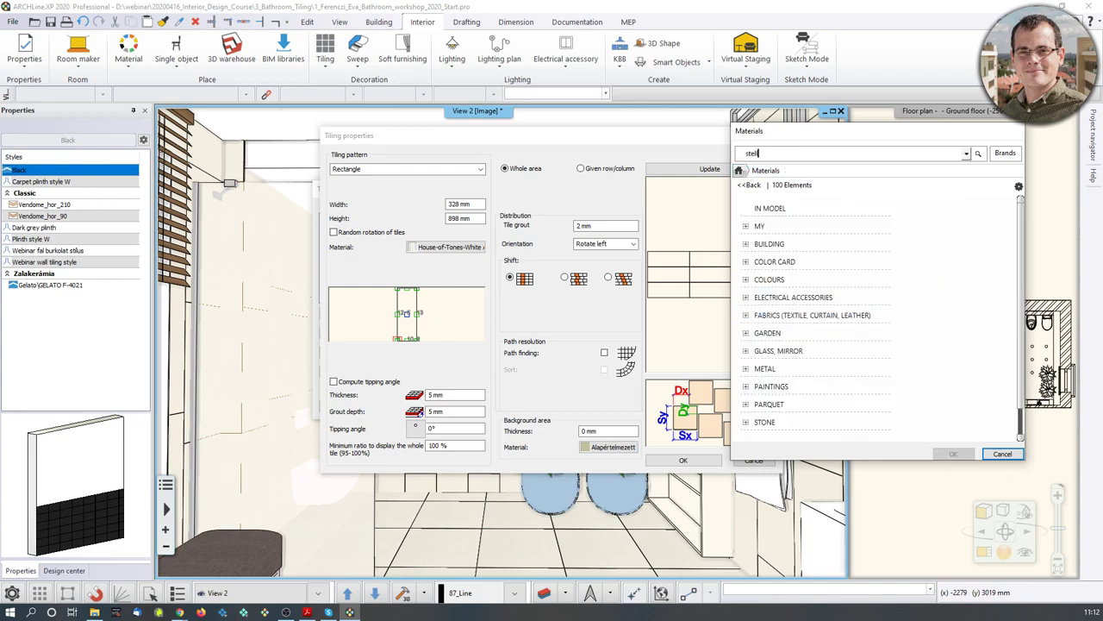
key("Return")
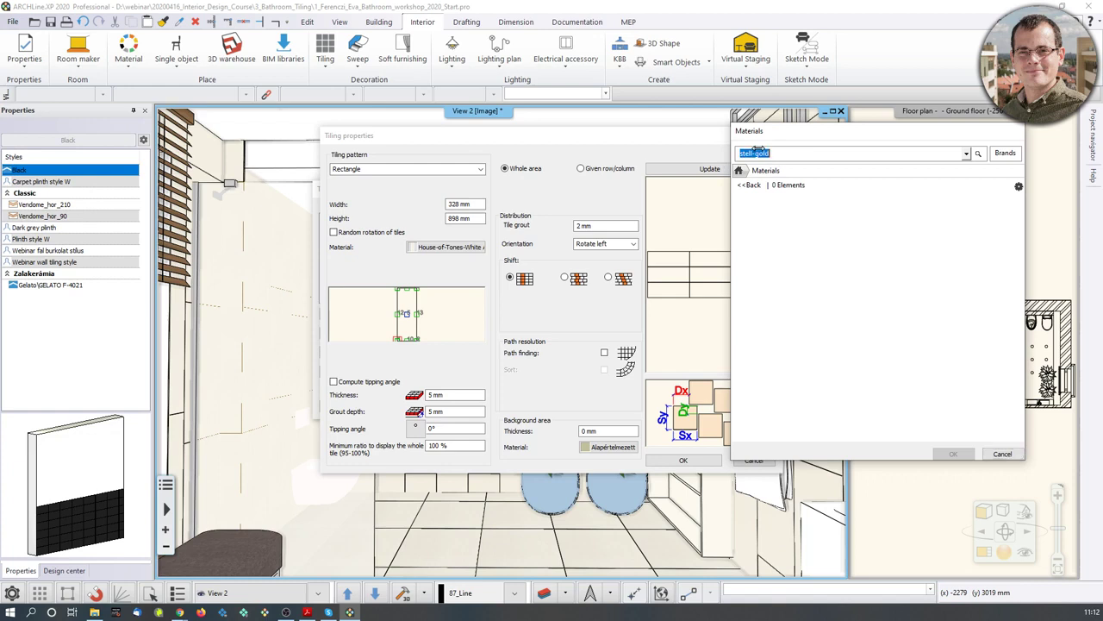
type("steel-gold")
key("Return")
Assign steel-gold-pol-898x23_0 to the third row's tiles and set their orientation to Original
left_click(760, 232)
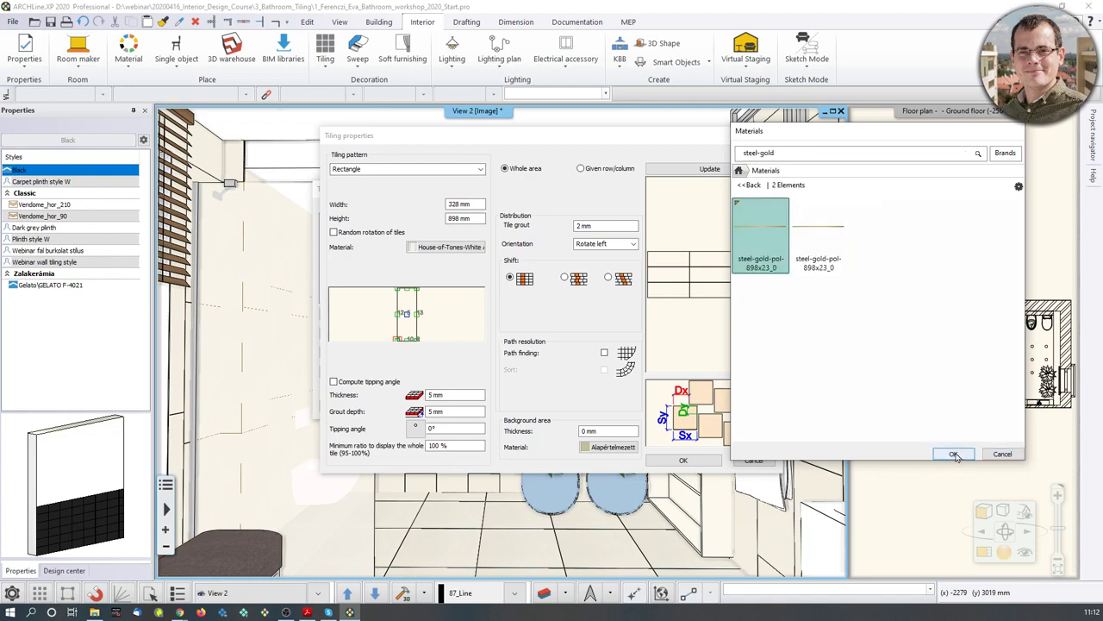
left_click(954, 455)
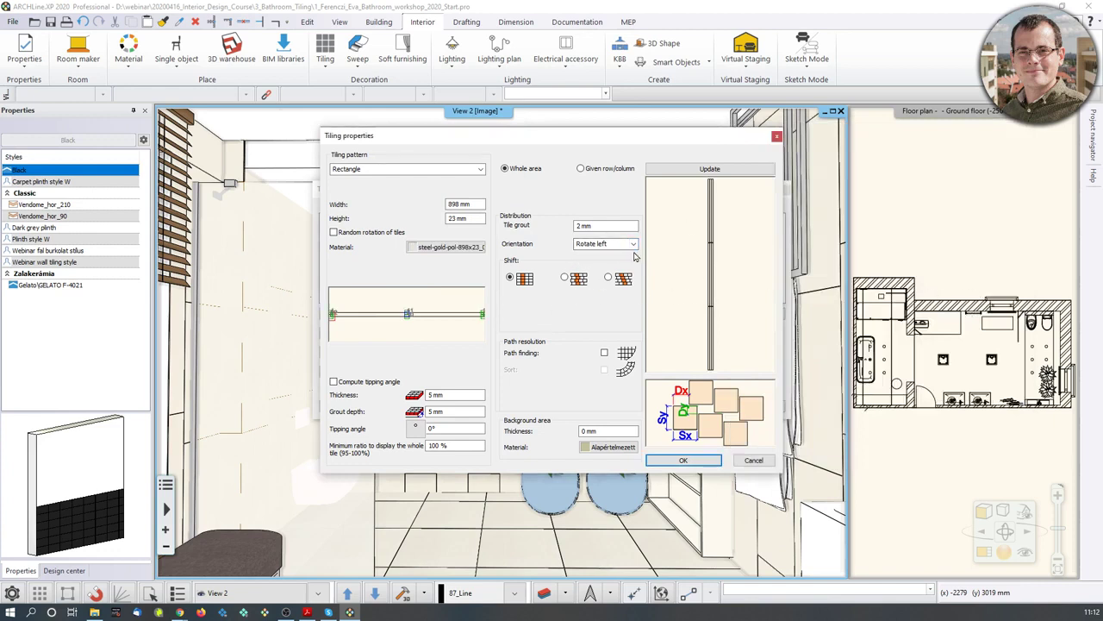
left_click(633, 244)
left_click(607, 259)
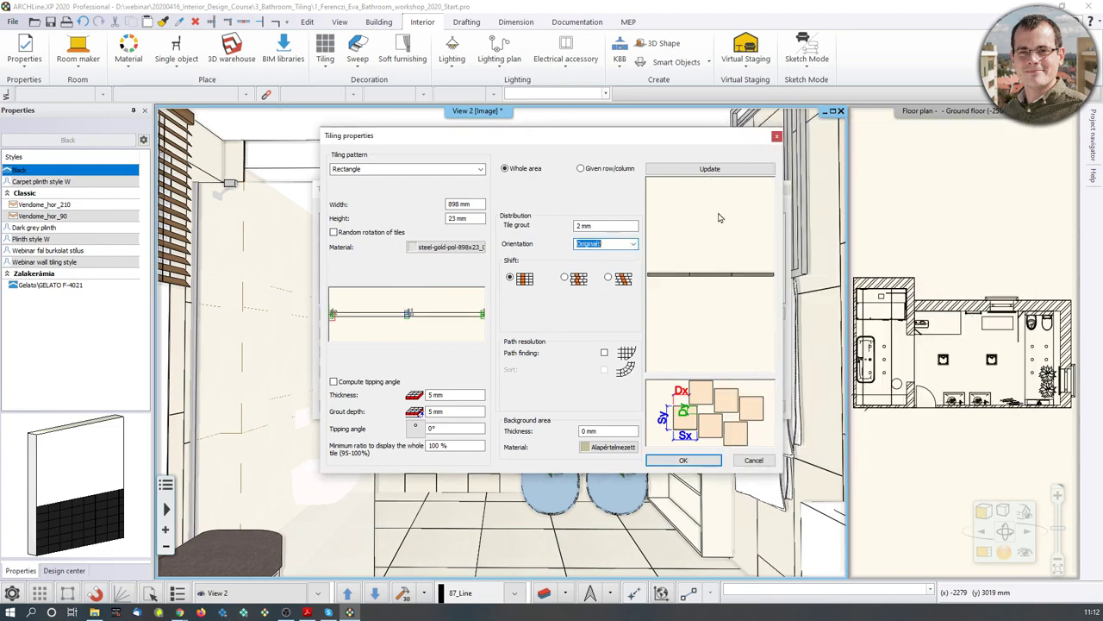
left_click(685, 461)
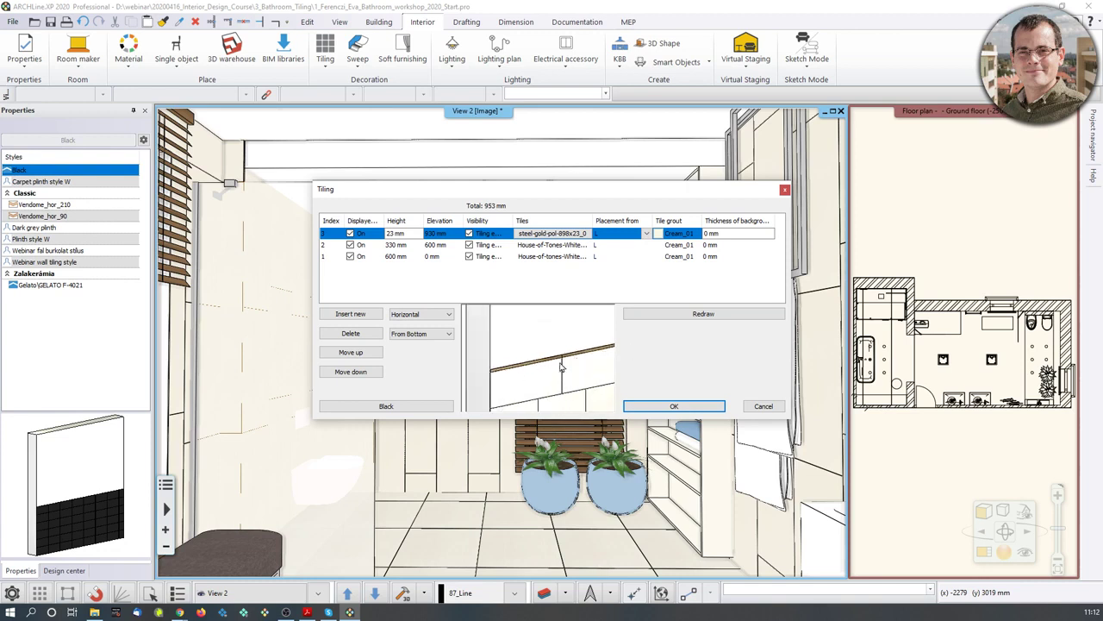
scroll(561, 363, "up", 5)
scroll(535, 345, "down", 6)
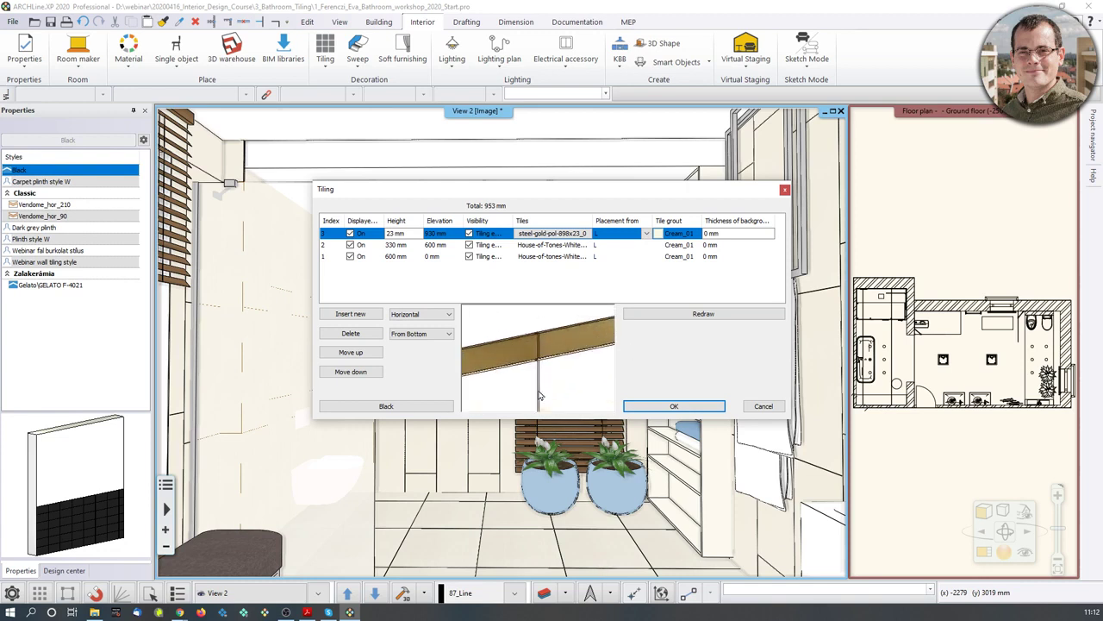
middle_click_drag(532, 355, 527, 364)
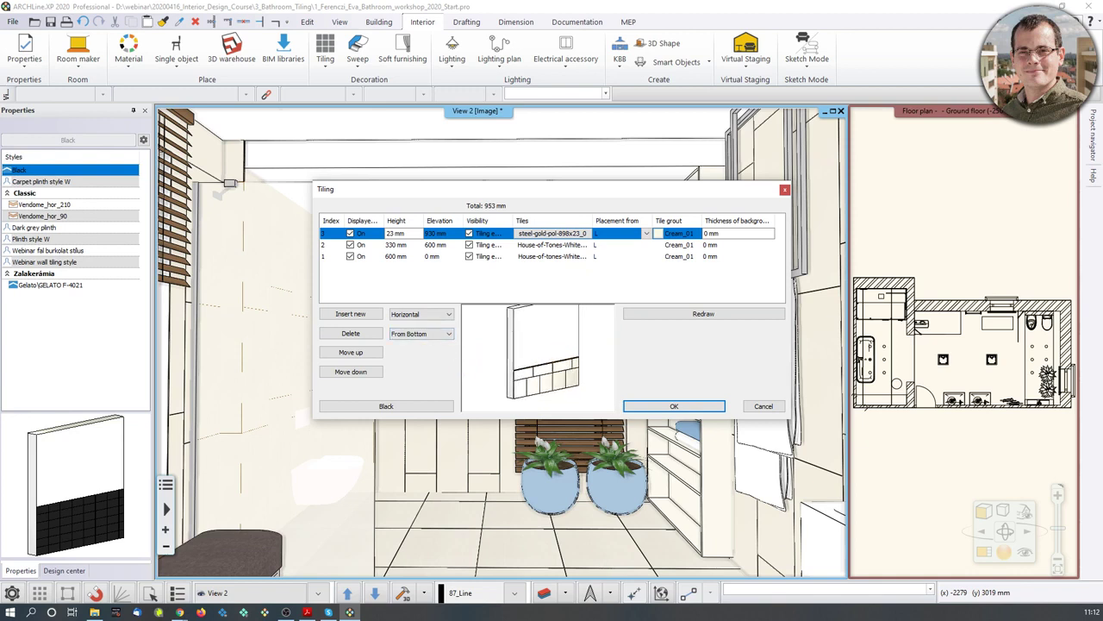
Insert a fourth tile row above the third and set its height to 1650 mm
left_click(338, 315)
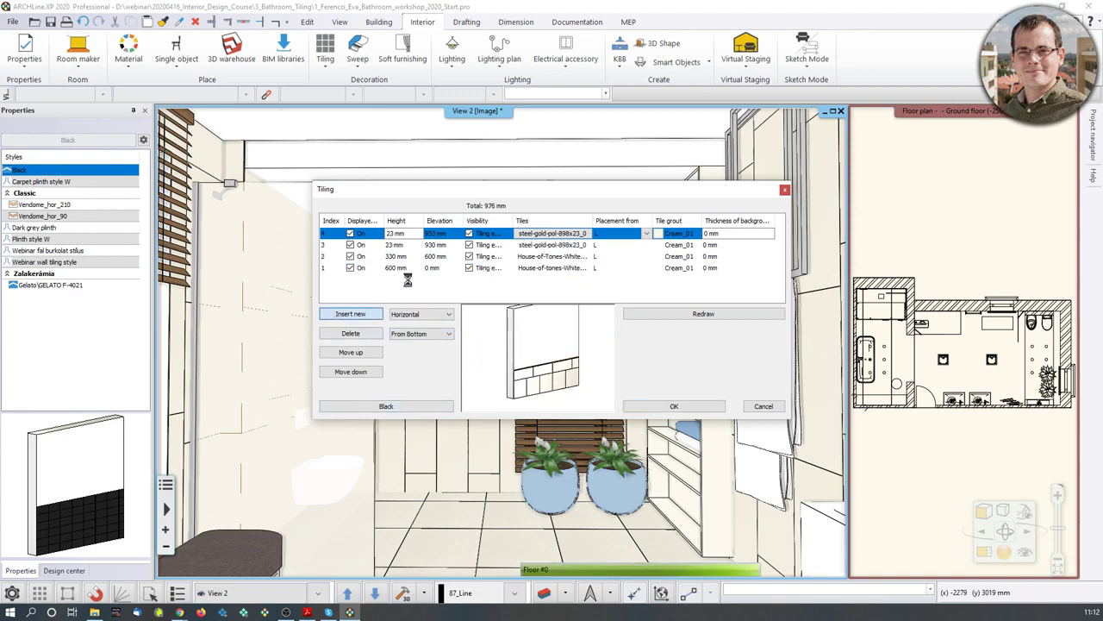
scroll(519, 383, "up", 6)
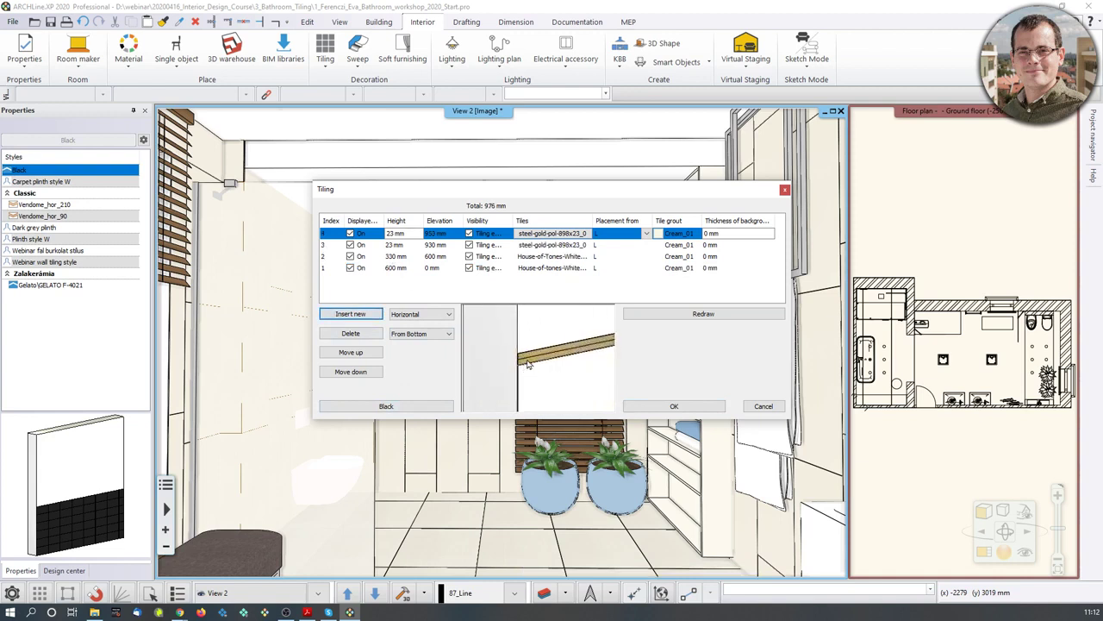
scroll(529, 356, "down", 6)
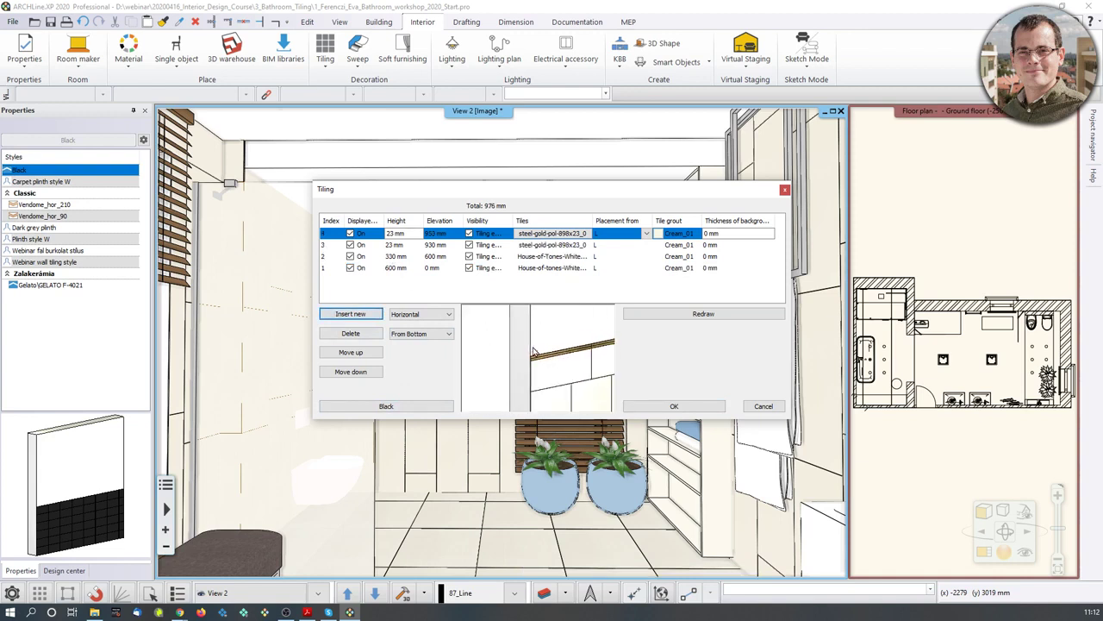
left_click(394, 234)
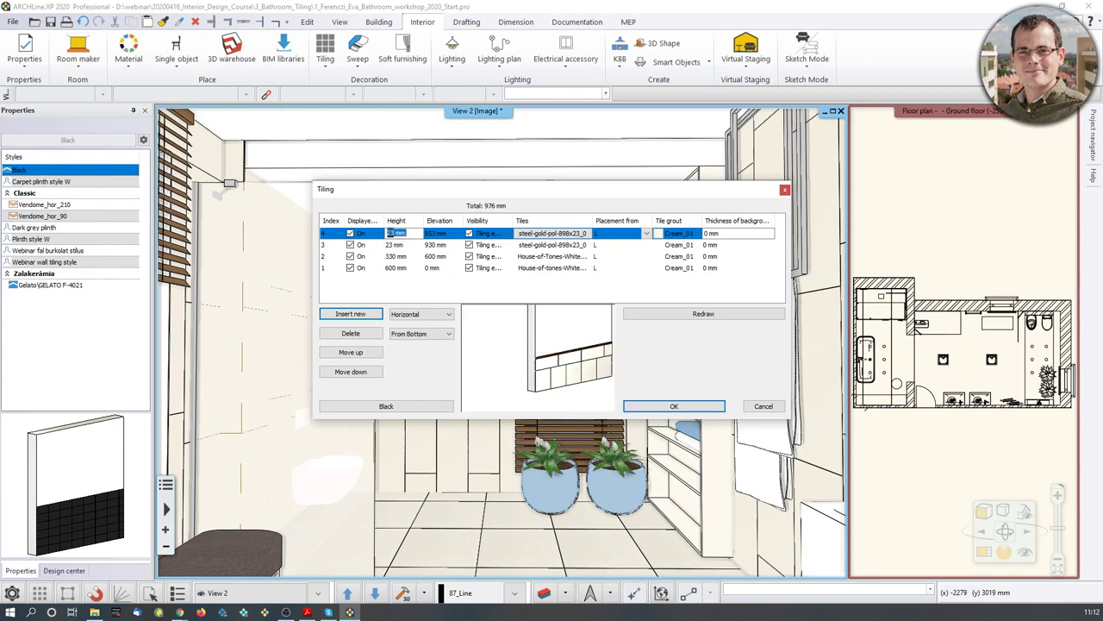
type("1650")
Find house-of-tones in the material library and assign House-of-tones-White 898x328 to the fourth row's tiles
double_click(547, 247)
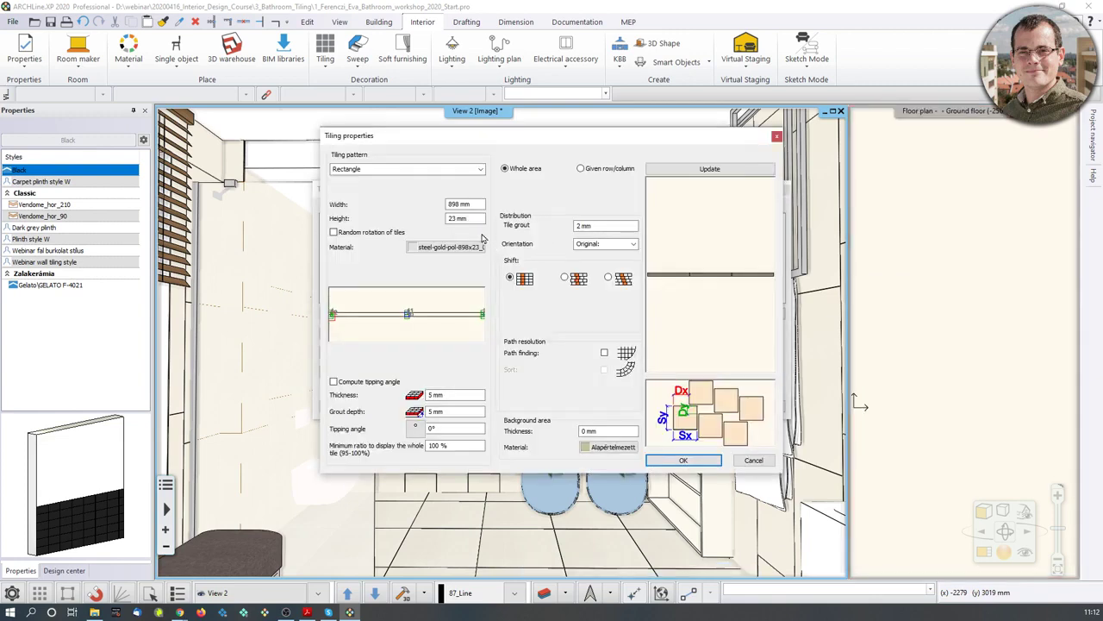
left_click(447, 248)
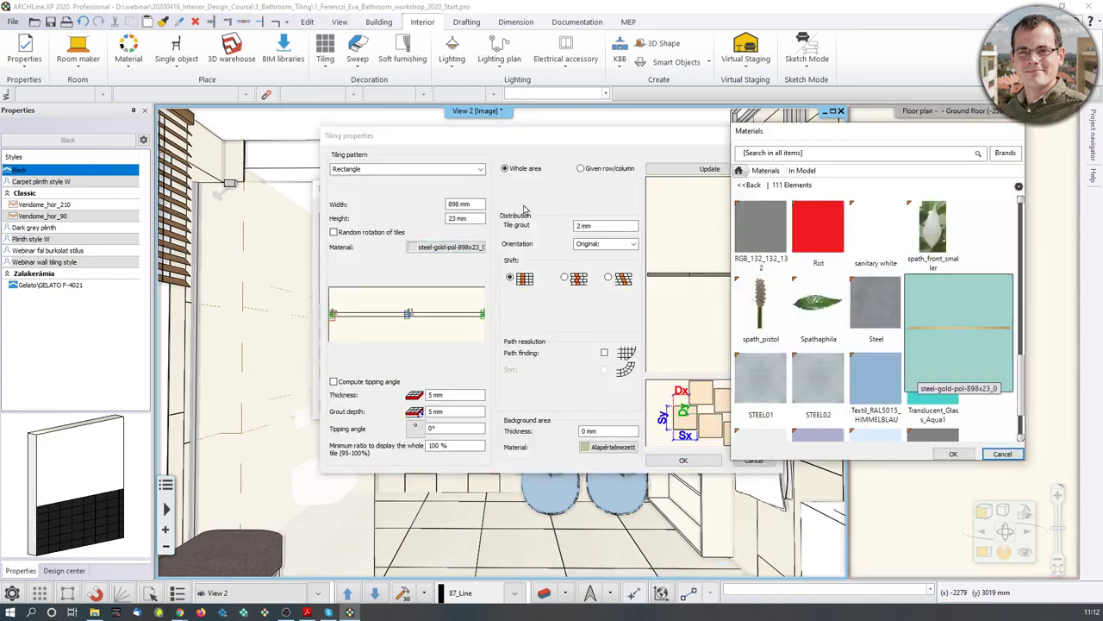
left_click(757, 170)
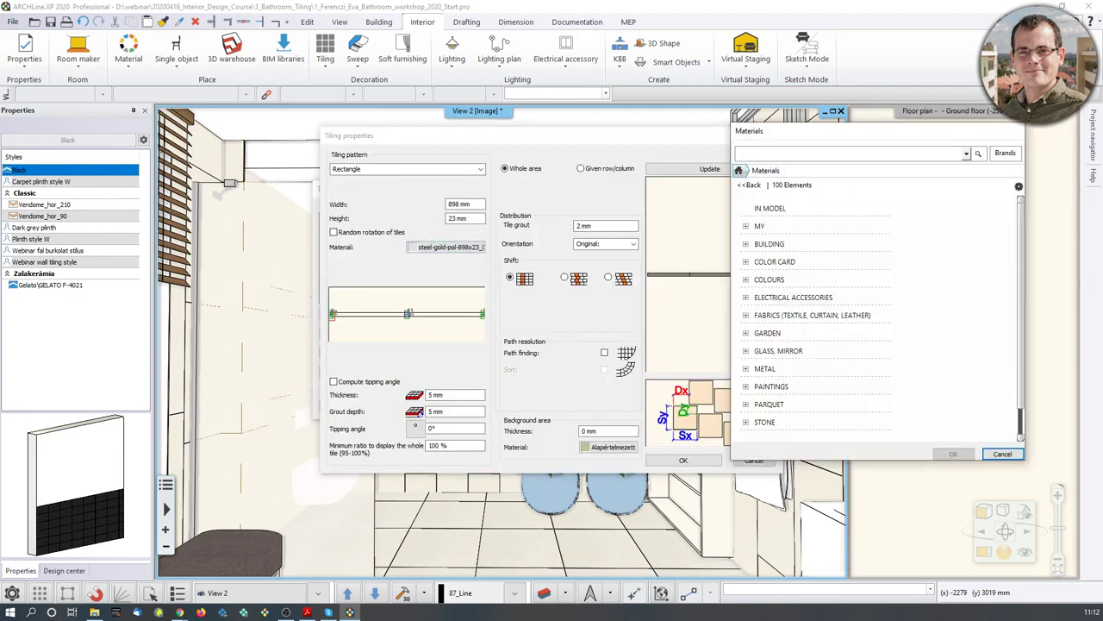
type("he")
type("use-of-tones")
key("Return")
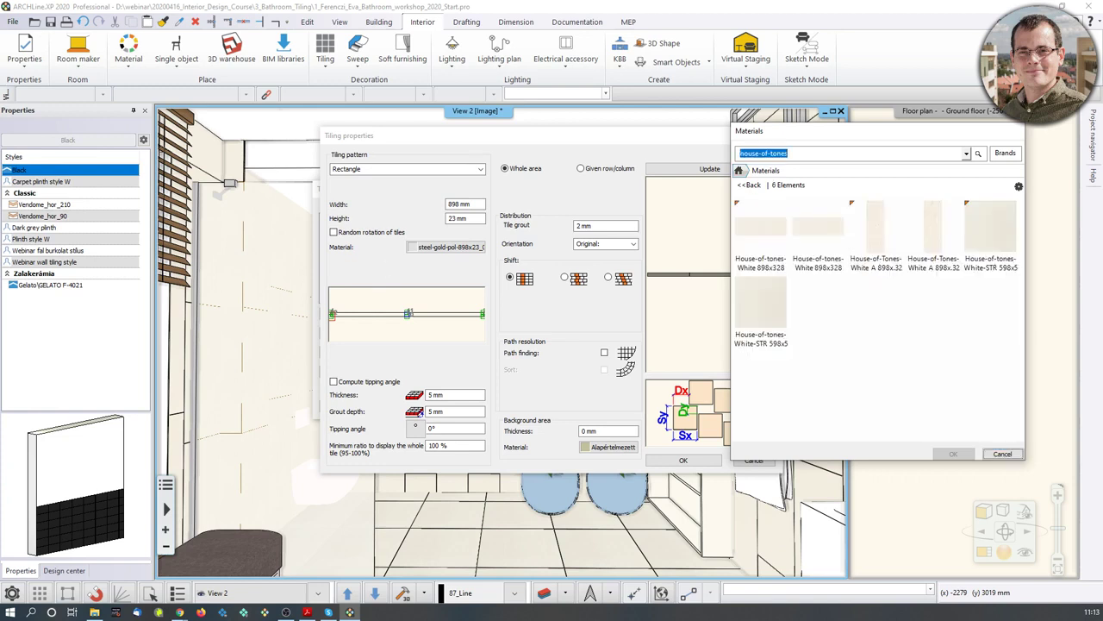
left_click(820, 247)
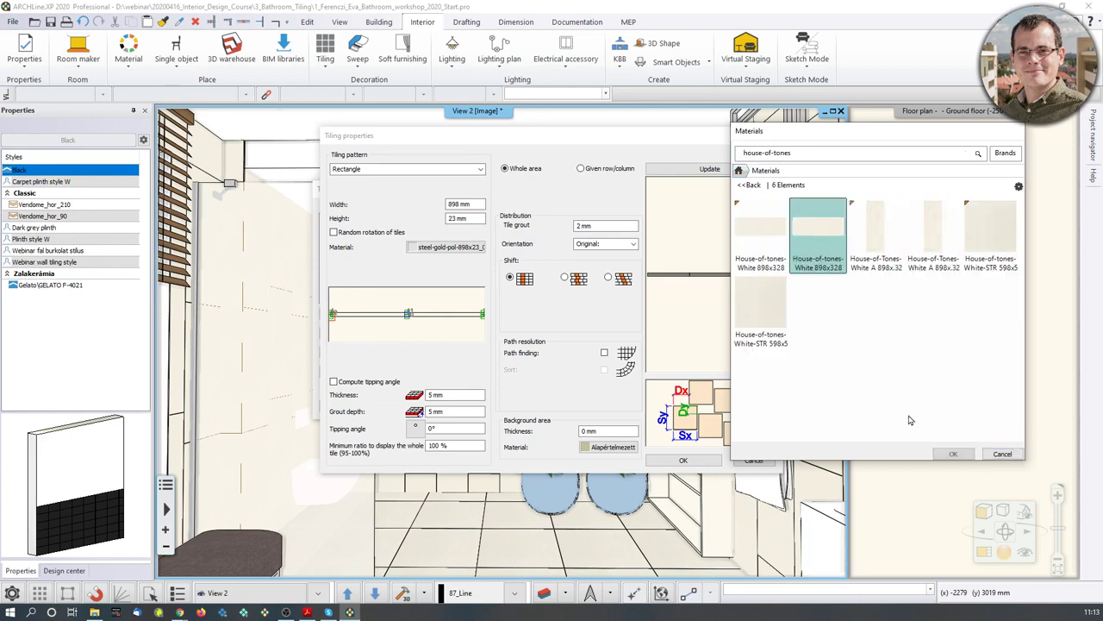
left_click(952, 454)
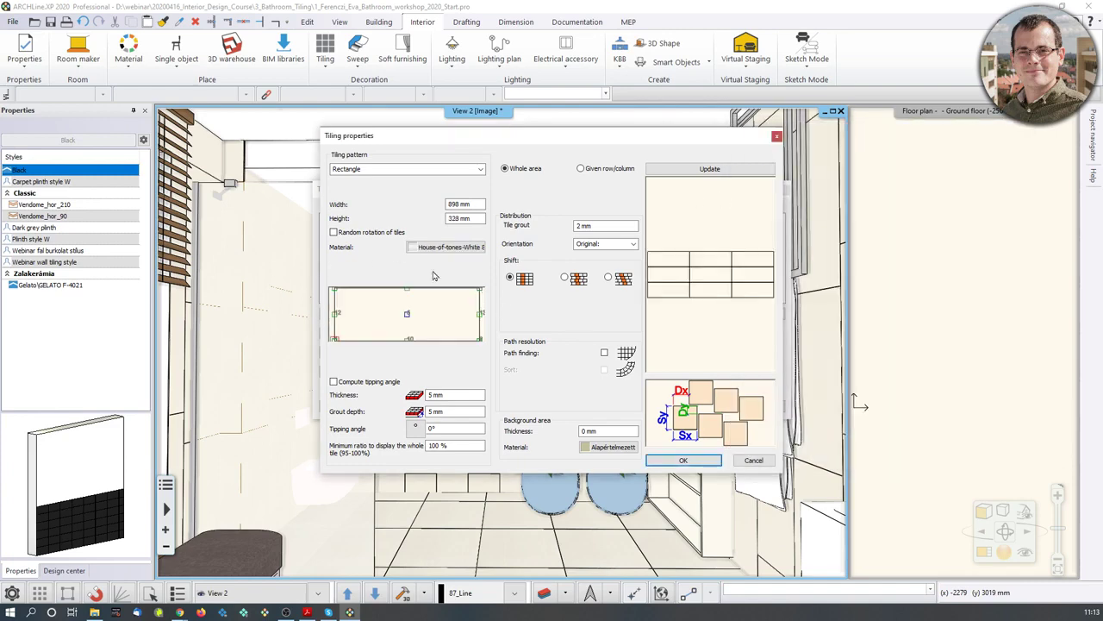
left_click(683, 459)
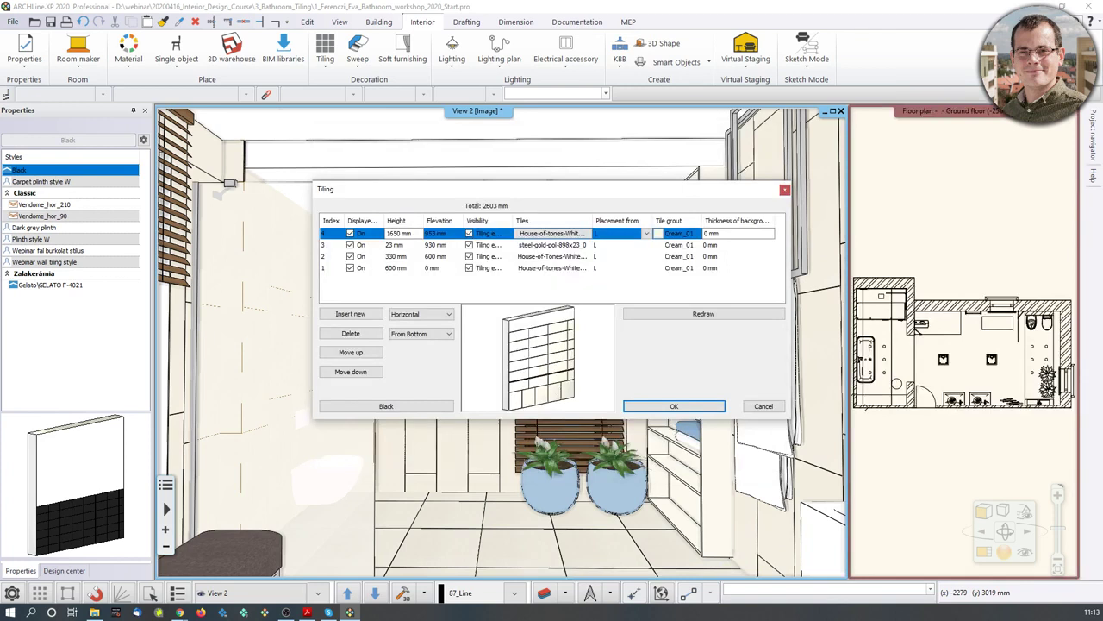
Examine the upper edge and corner of the tiled wall in the tiling preview
left_click_drag(546, 348, 552, 344)
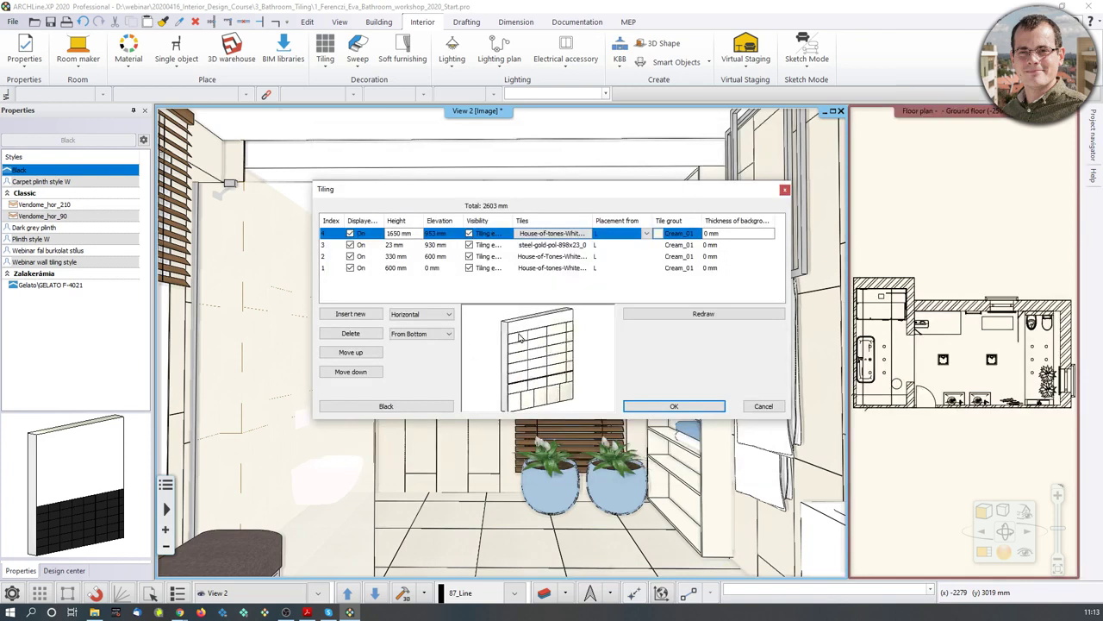
scroll(520, 338, "up", 5)
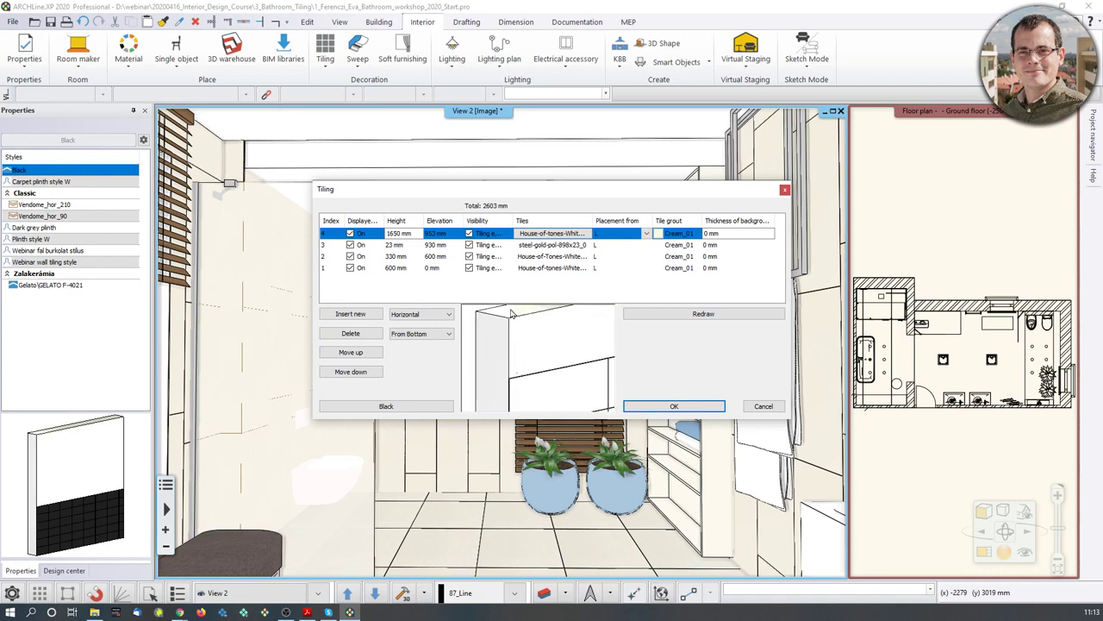
scroll(539, 325, "down", 5)
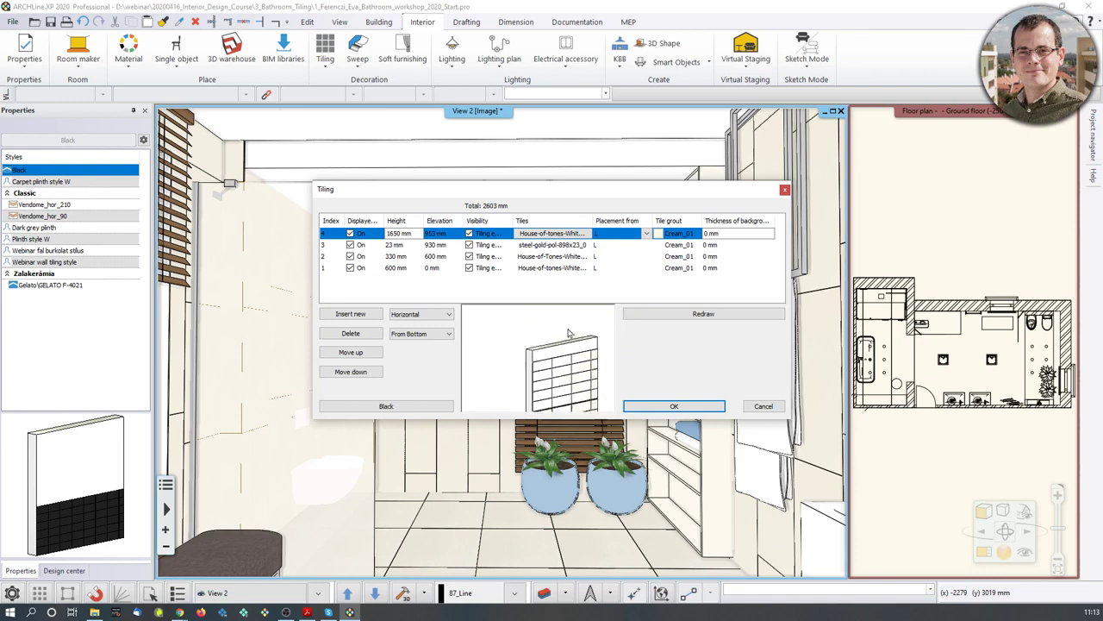
scroll(539, 345, "up", 4)
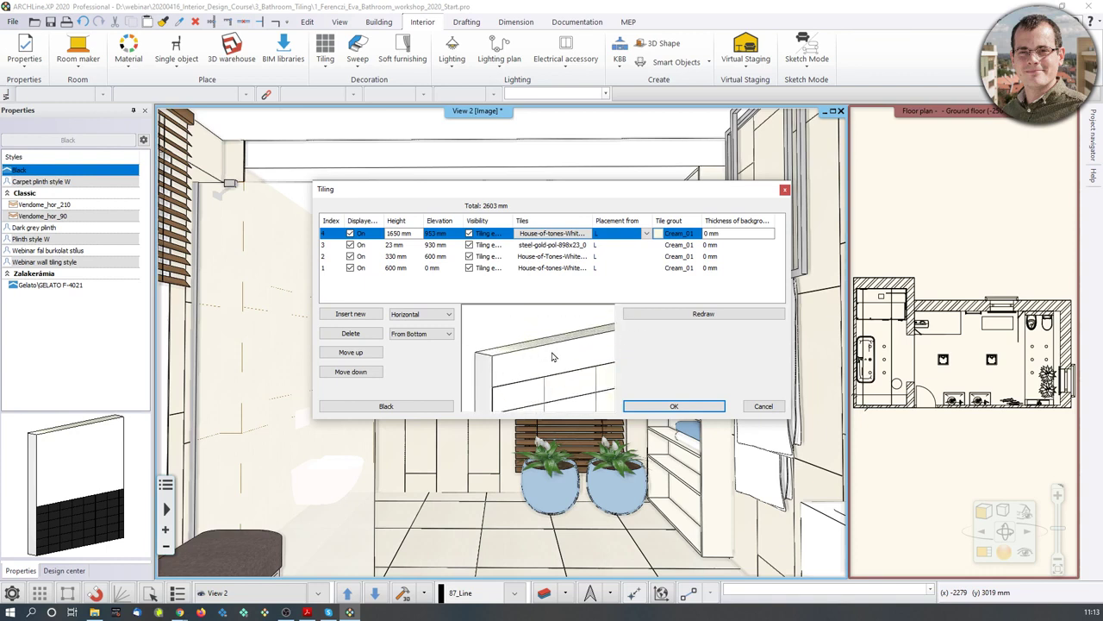
scroll(494, 386, "up", 5)
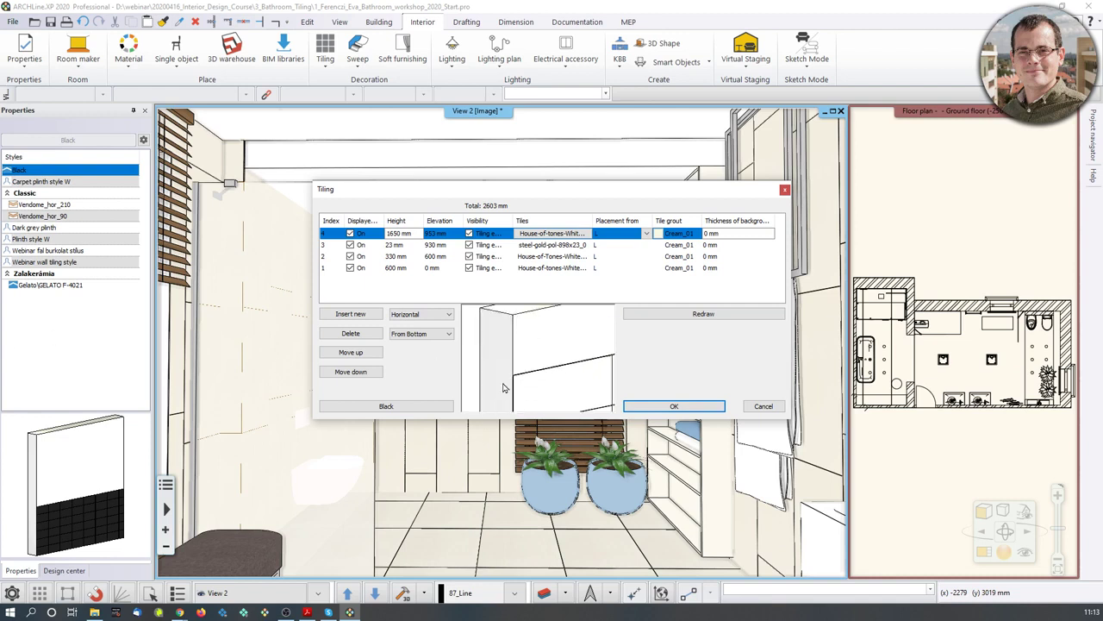
middle_click_drag(503, 386, 564, 374)
scroll(556, 345, "down", 5)
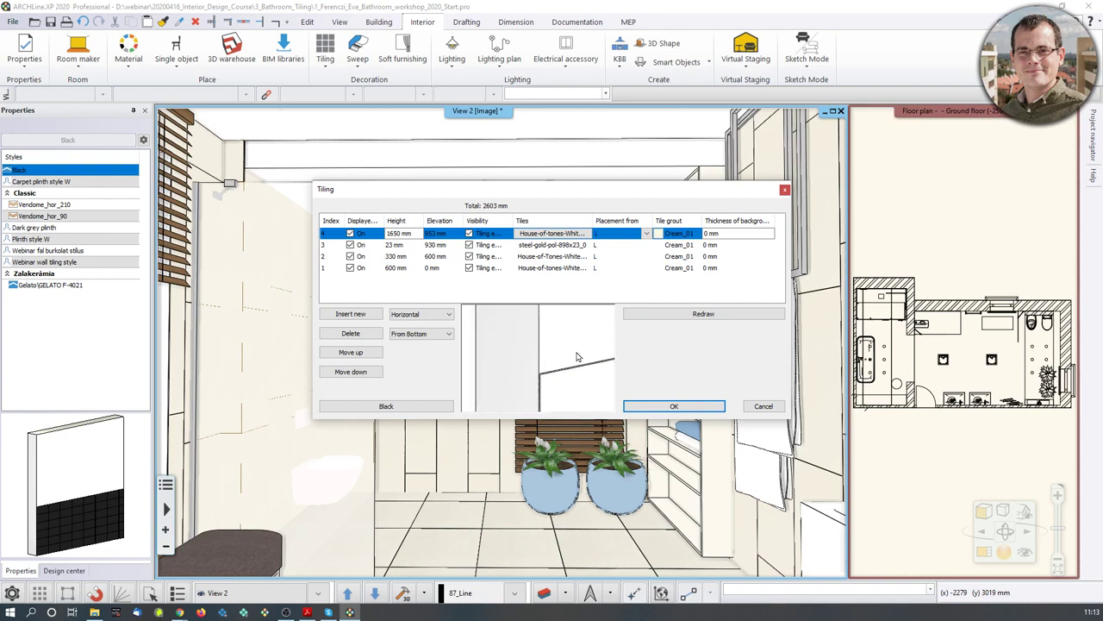
scroll(556, 337, "down", 5)
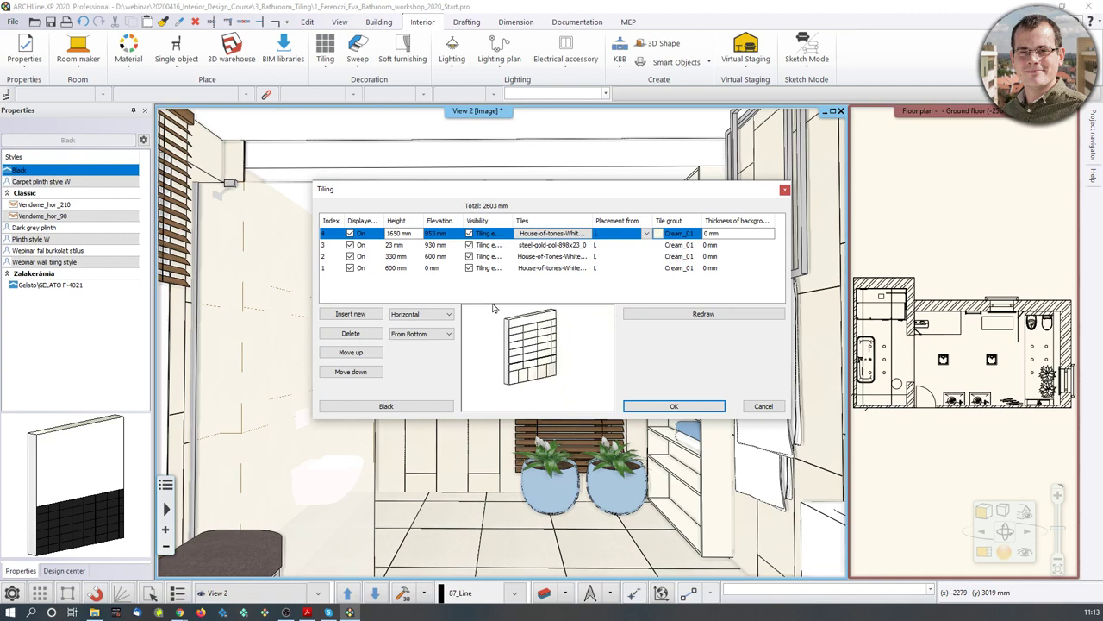
scroll(519, 335, "up", 2)
scroll(520, 334, "up", 1)
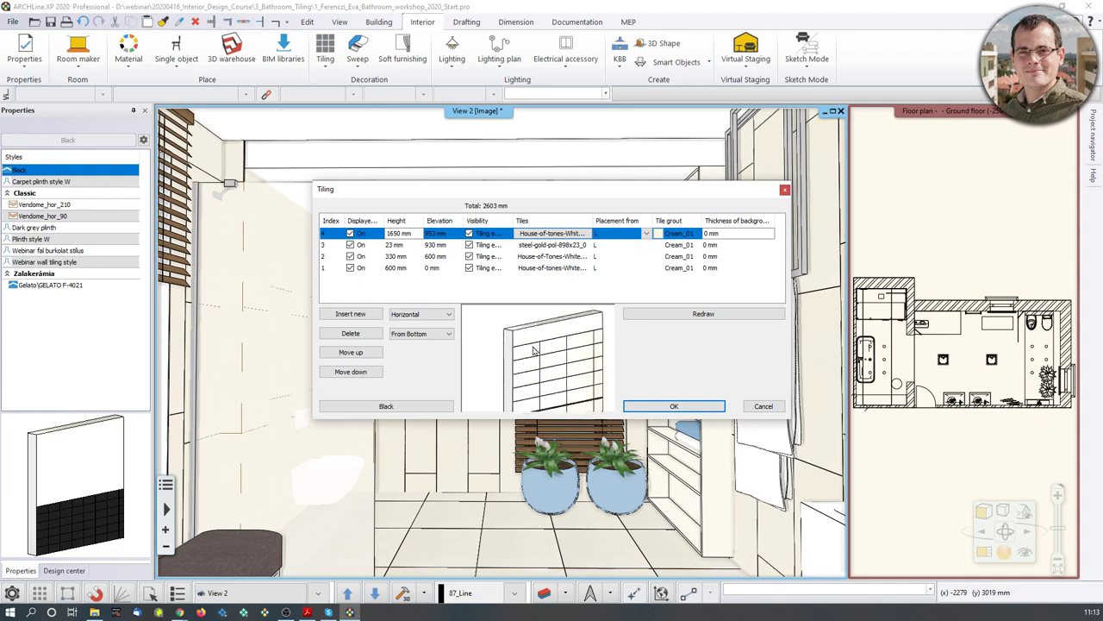
scroll(494, 350, "up", 2)
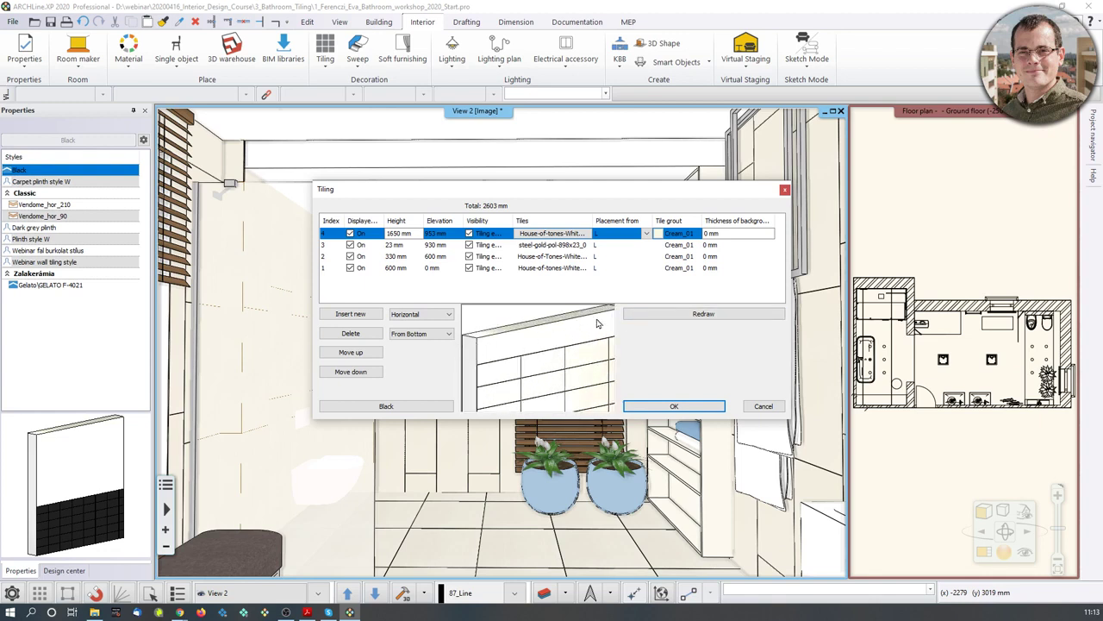
scroll(523, 353, "down", 3)
middle_click_drag(529, 373, 531, 354)
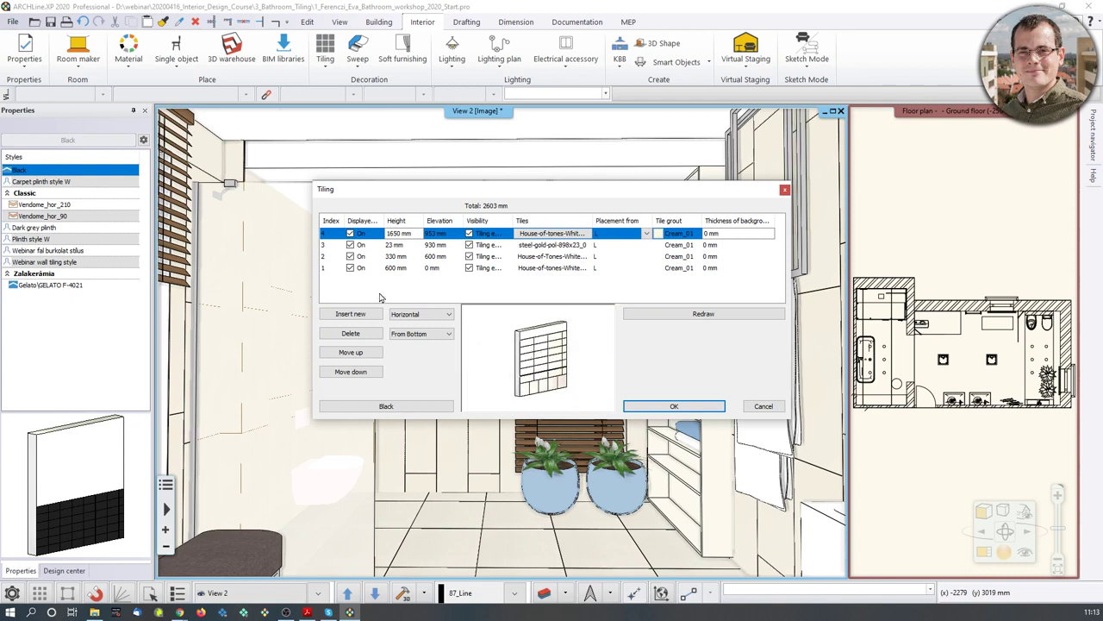
Insert a fifth row above the fourth and turn off its tiling edge visibility
left_click(360, 324)
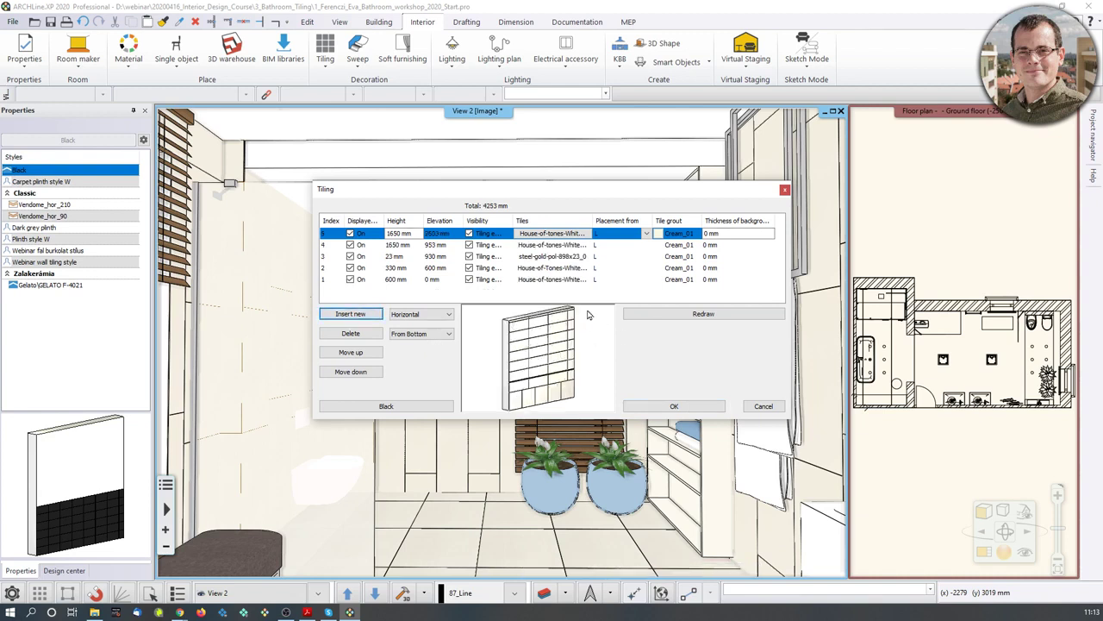
left_click(469, 233)
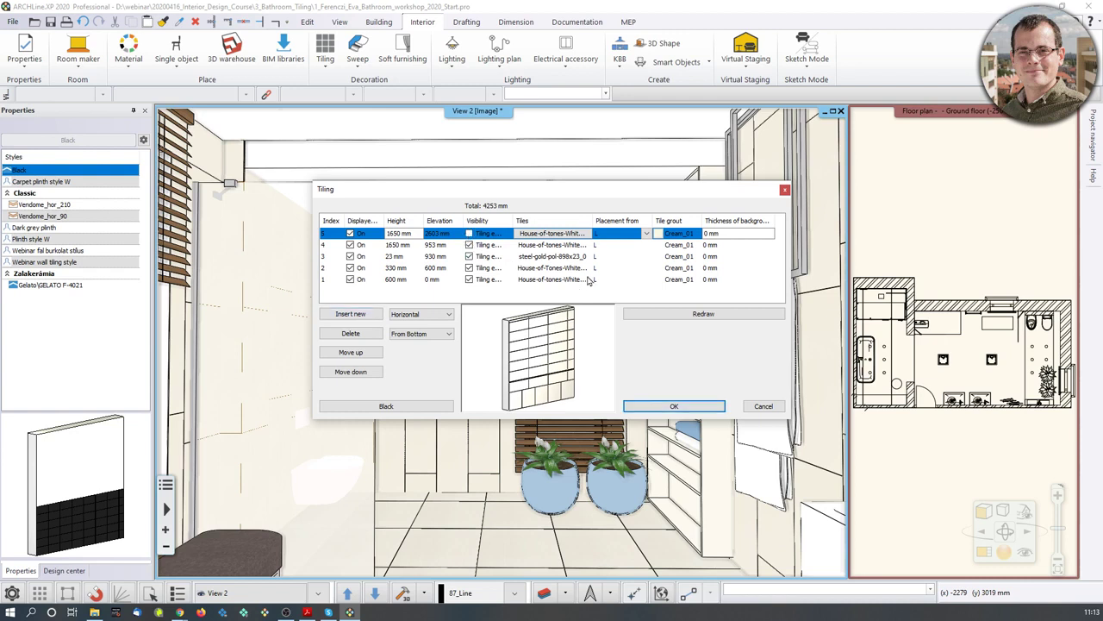
Set the fifth row's tile grout to Bright_white, found by searching all materials for white, and redraw the tiling preview
left_click(670, 314)
scroll(517, 328, "up", 5)
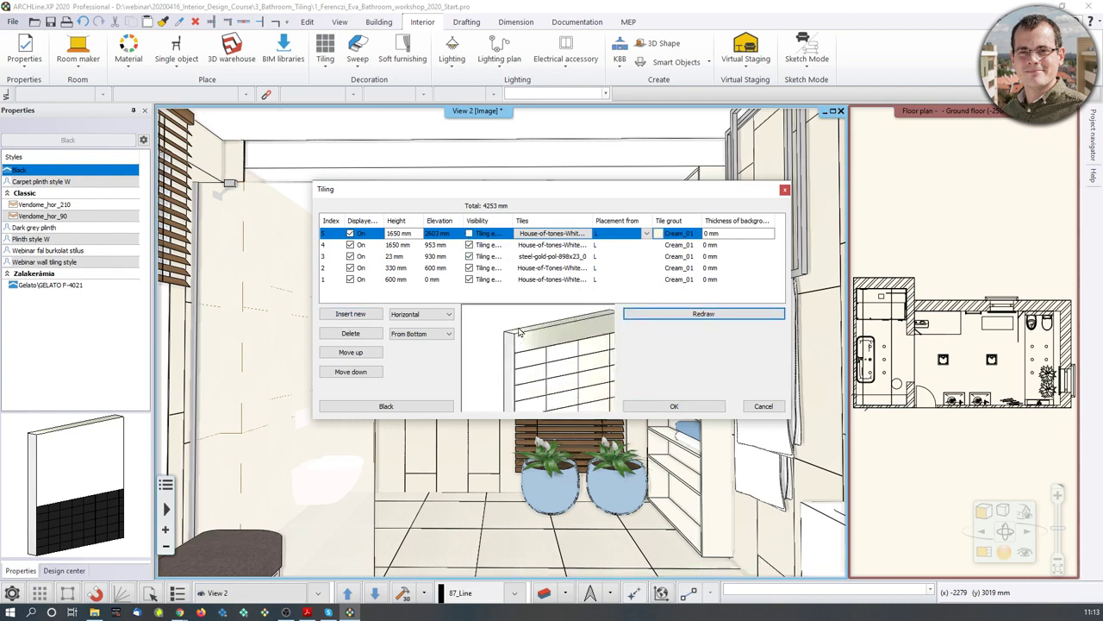
scroll(544, 352, "up", 2)
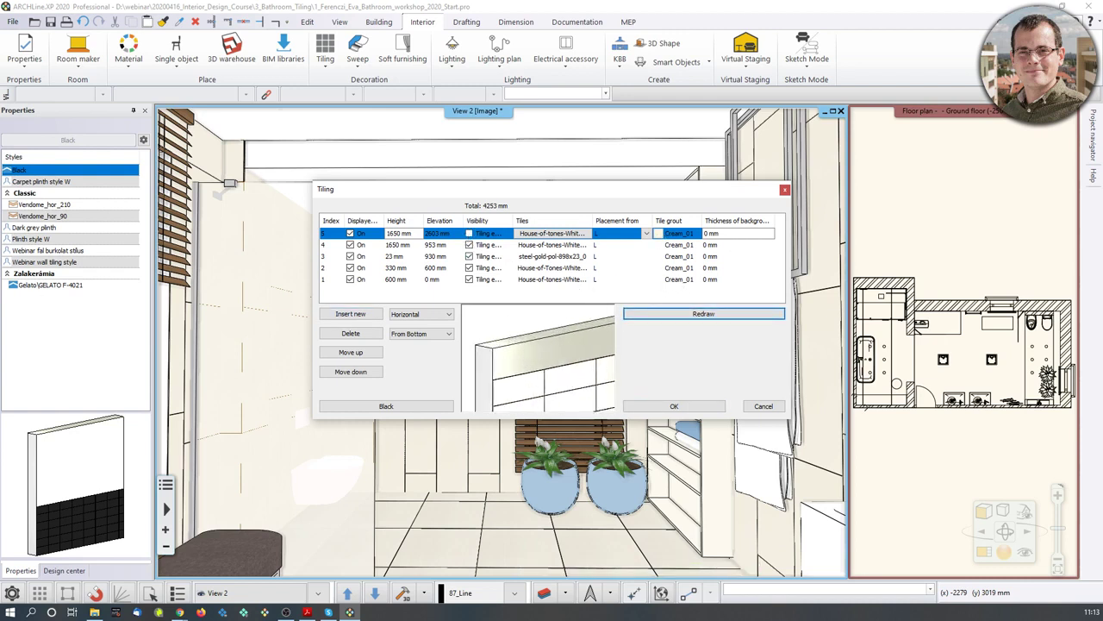
left_click(687, 236)
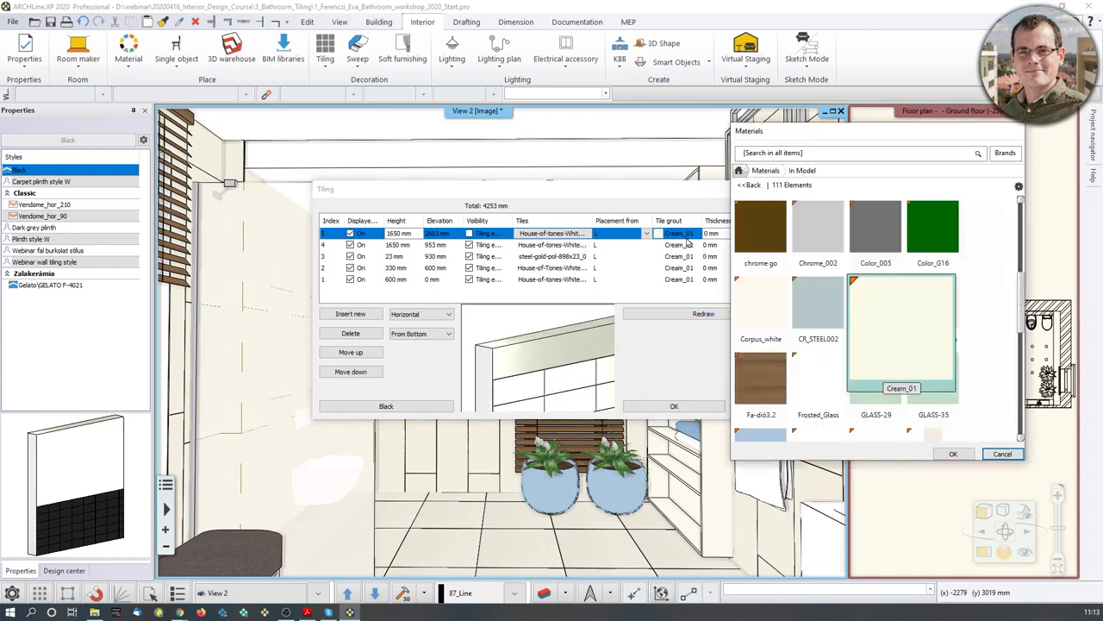
scroll(938, 362, "down", 6)
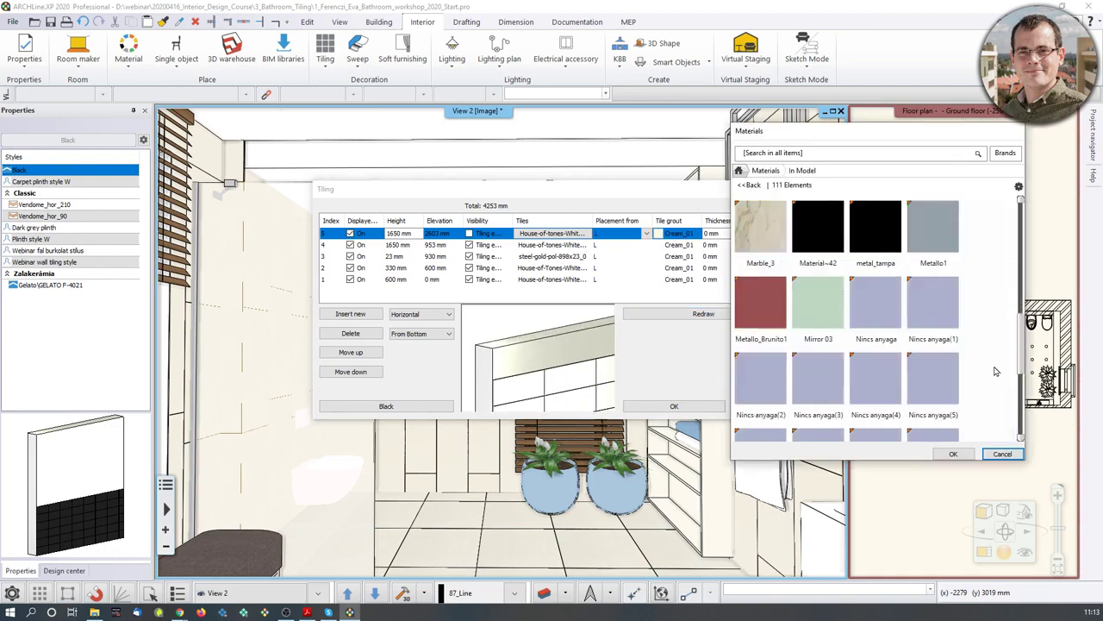
scroll(877, 296, "up", 3)
scroll(880, 296, "down", 10)
left_click(741, 171)
left_click(770, 152)
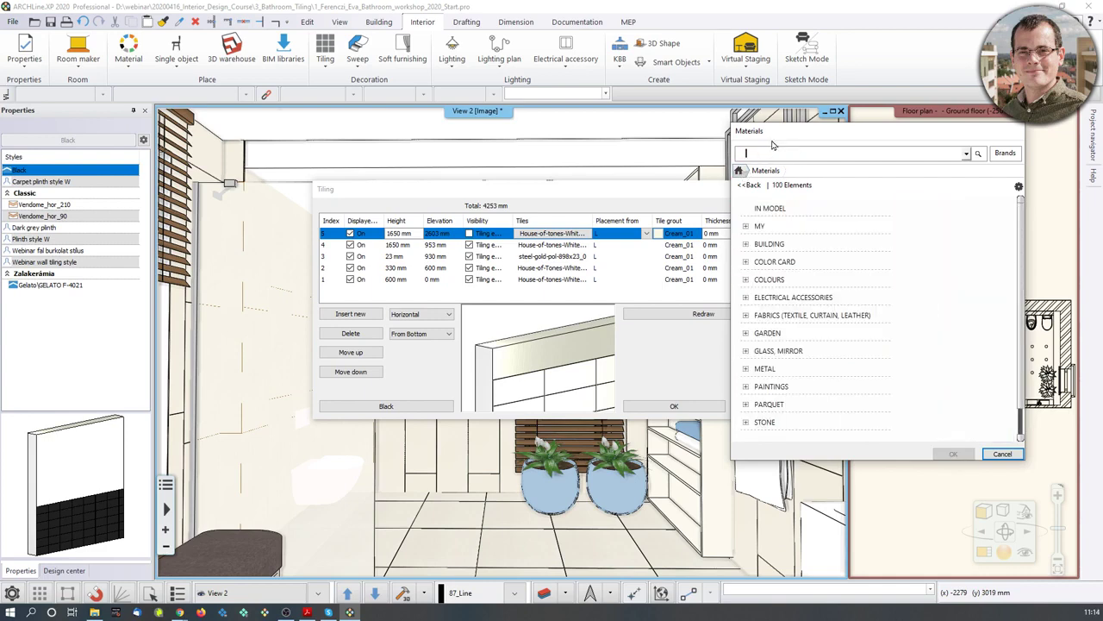
type("white")
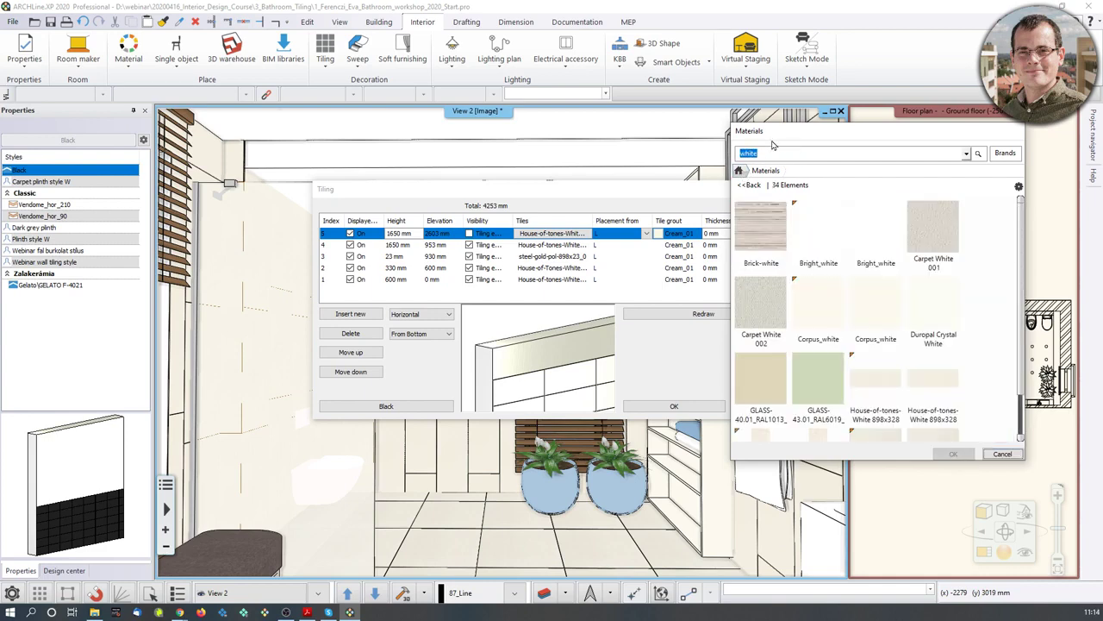
key("Return")
left_click(825, 249)
left_click(953, 453)
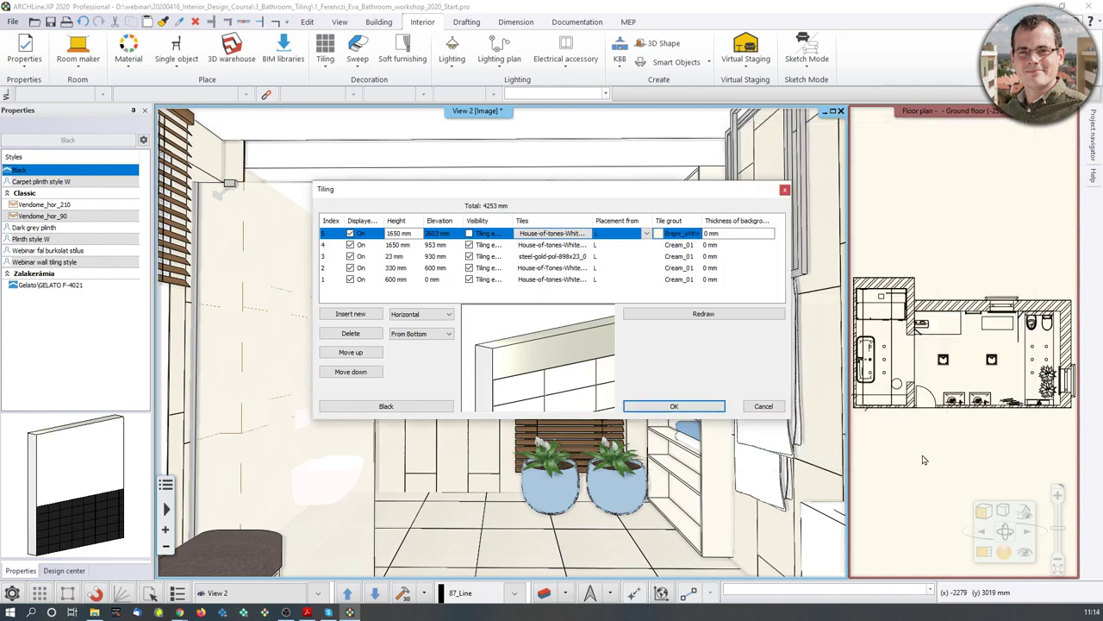
left_click(704, 313)
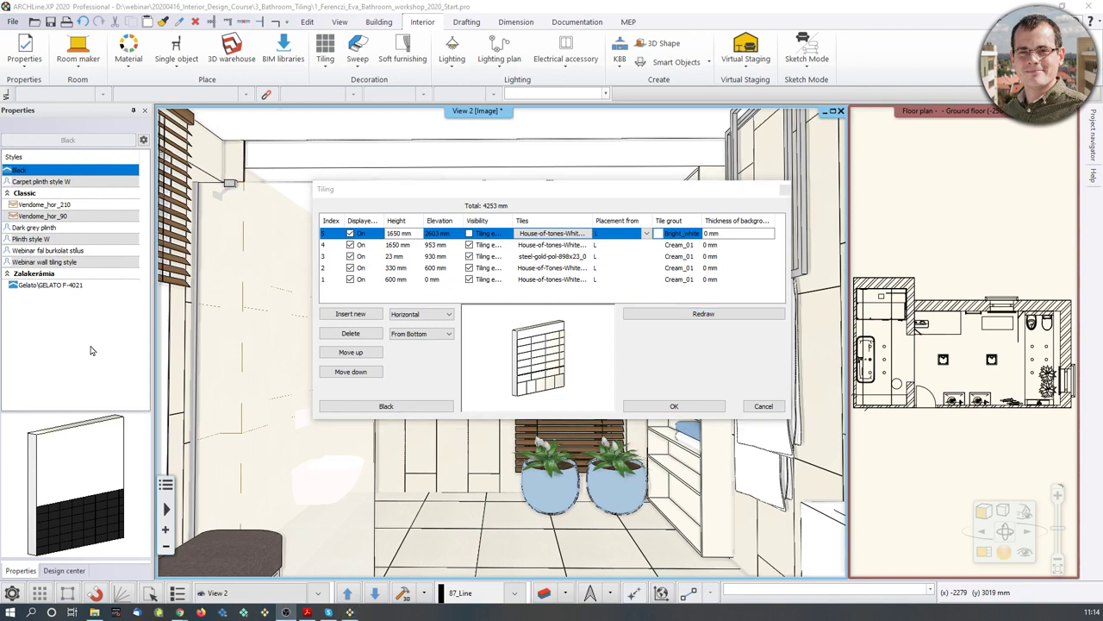
Save the five-row tiling as a new style named Tubadzin in the Webinar folder and accept the tiling settings
left_click(386, 406)
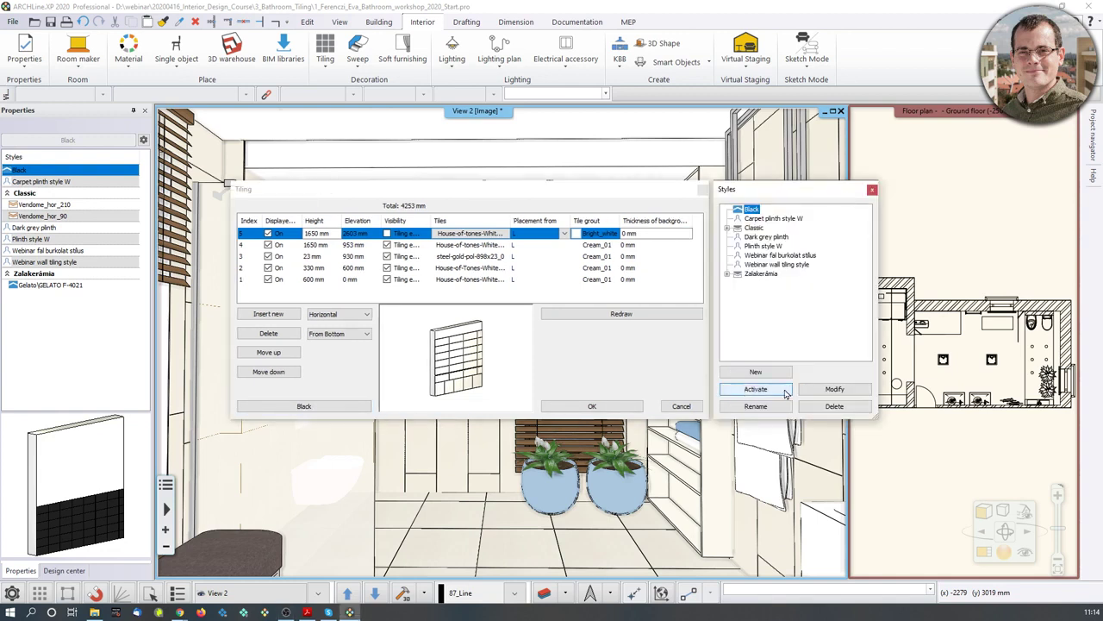
left_click(775, 374)
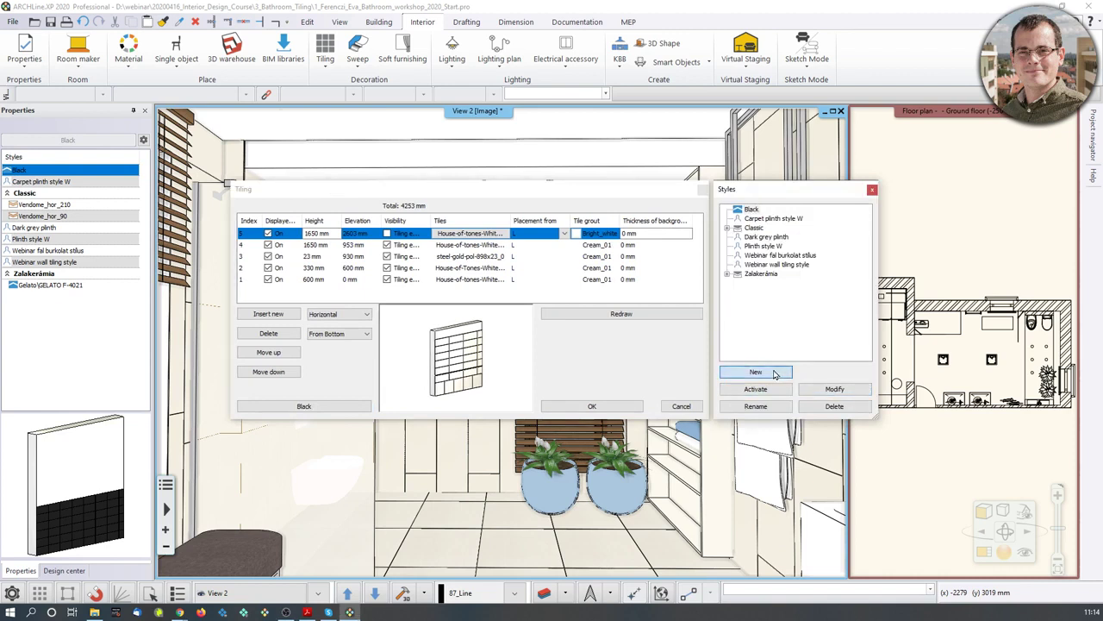
key("alt+Tab")
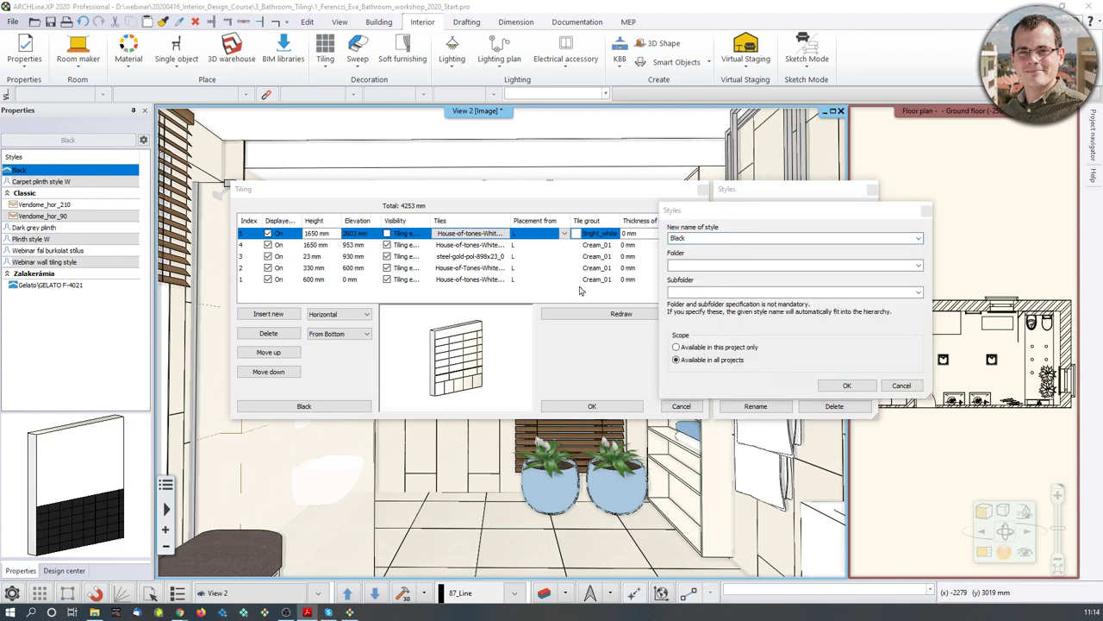
key("alt+Tab")
type("Tuba")
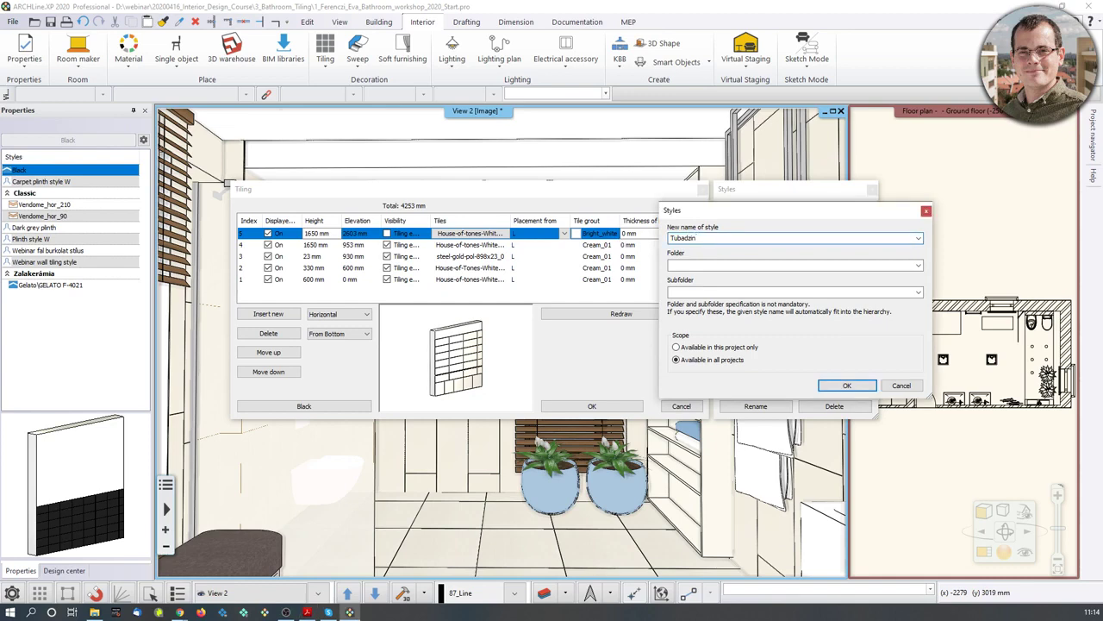
left_click(673, 265)
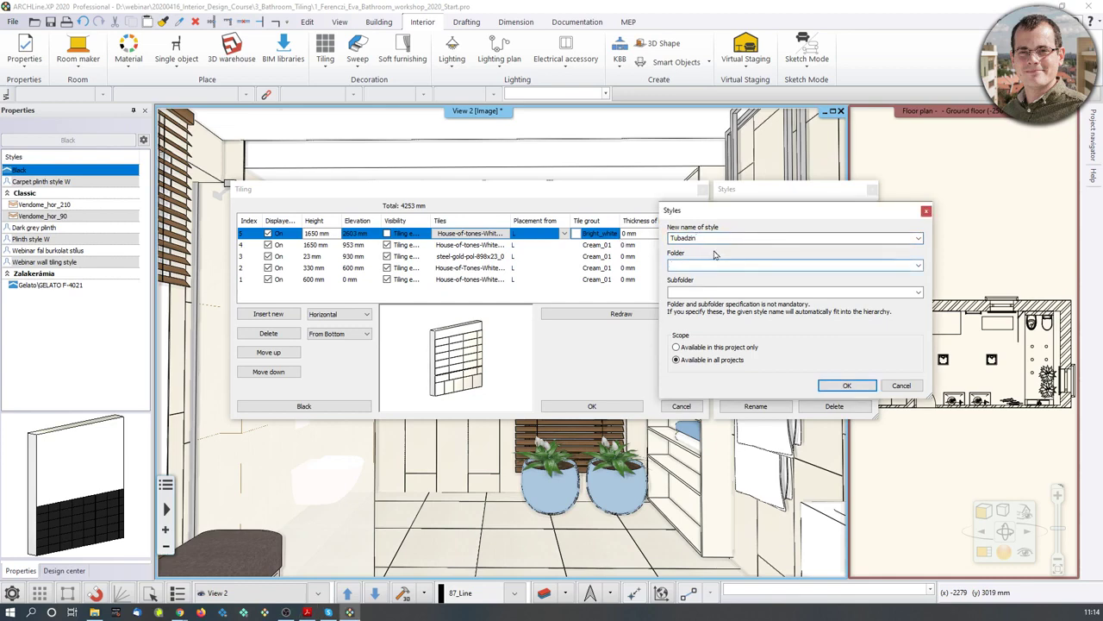
left_click_drag(747, 213, 350, 226)
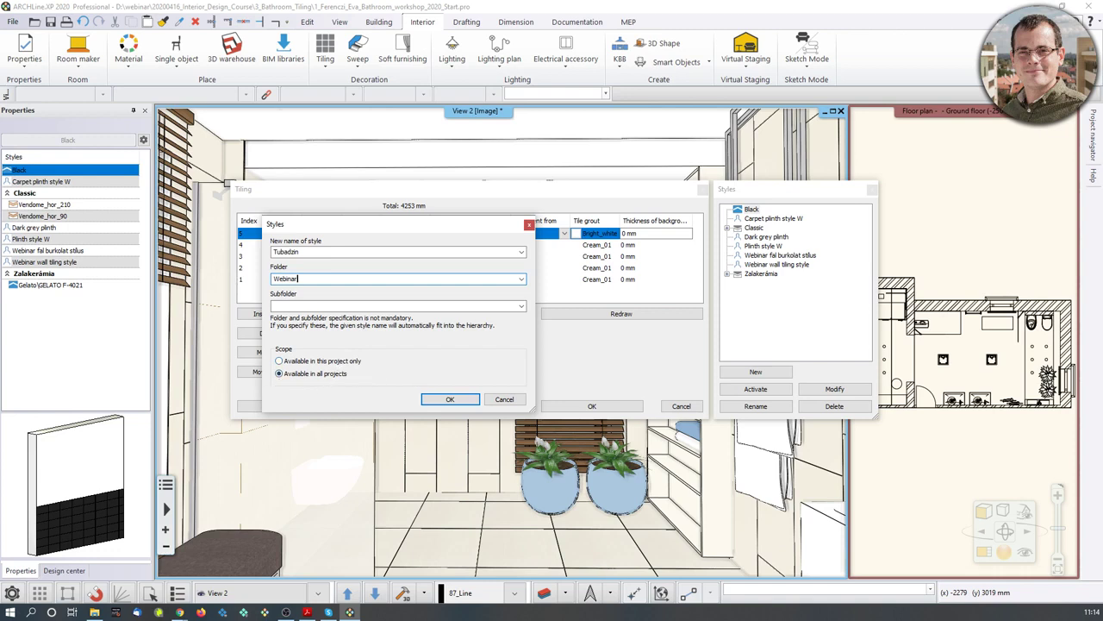
left_click(450, 399)
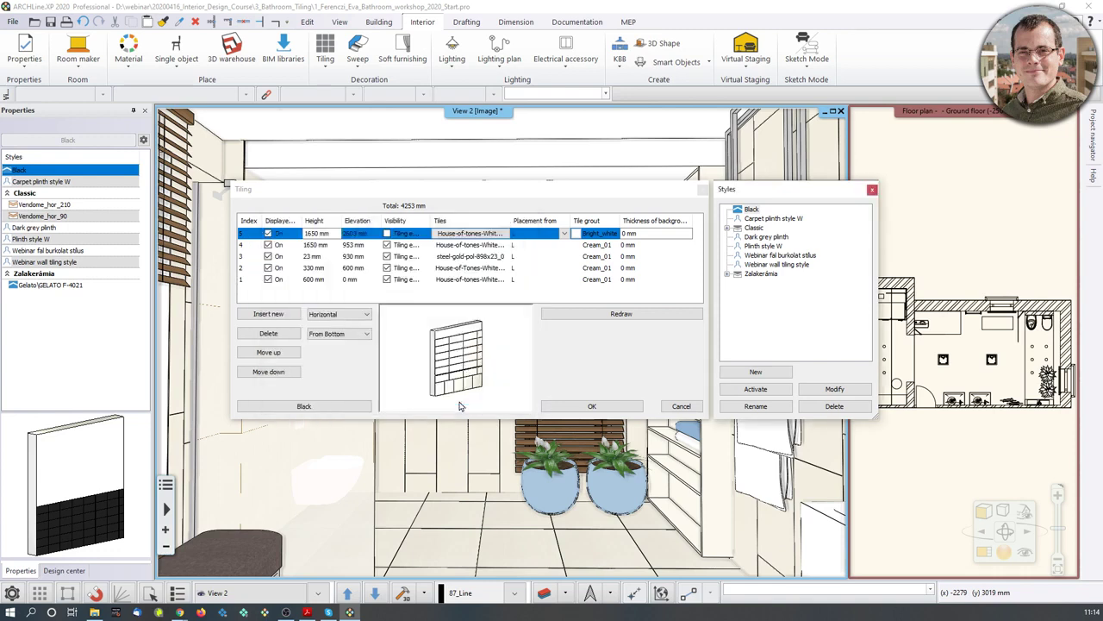
left_click(603, 409)
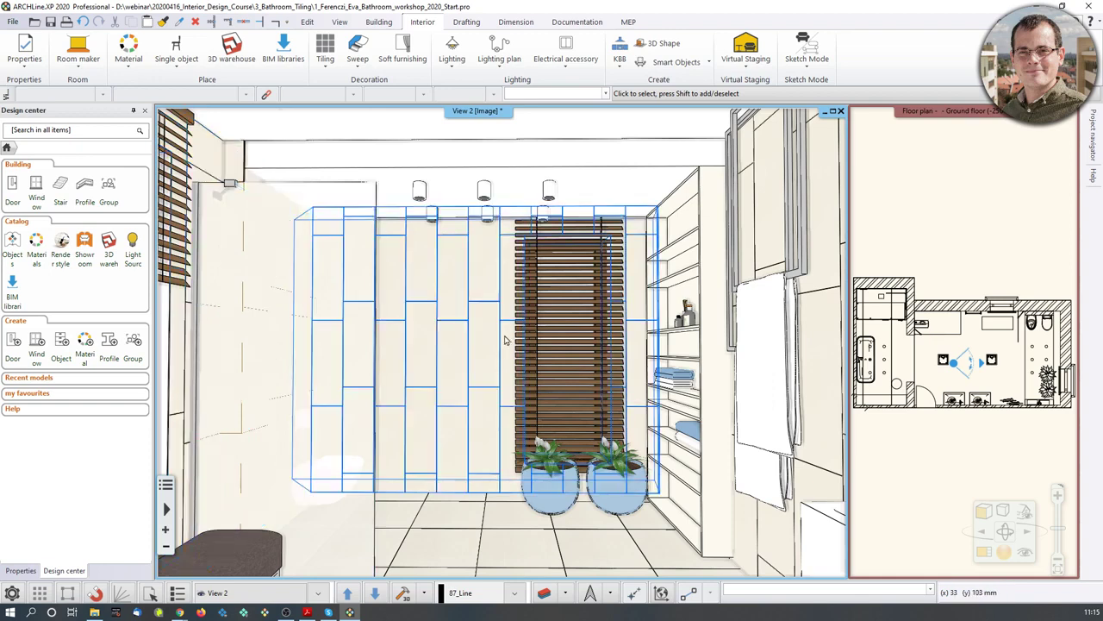
Delete all tiling from the wall with the wooden window blind
scroll(440, 345, "up", 3)
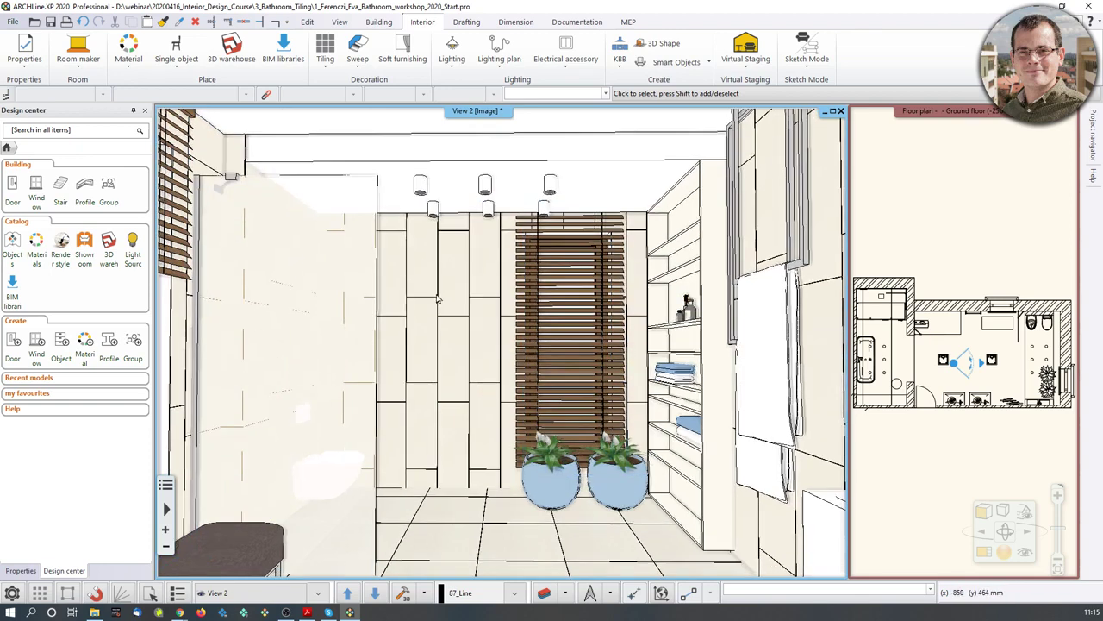
left_click(450, 362)
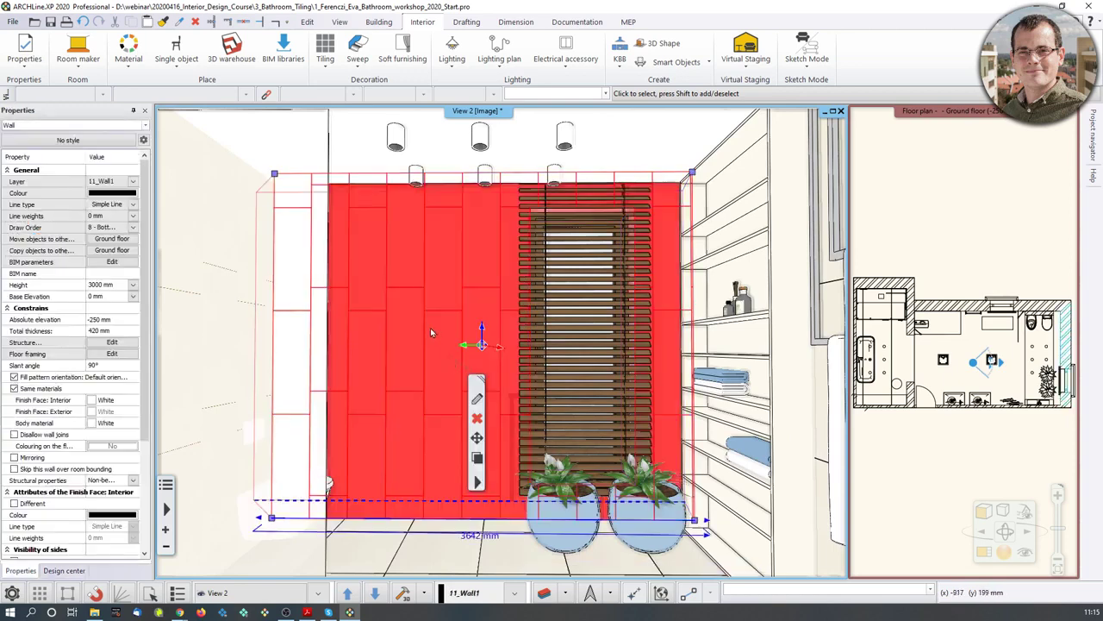
right_click(433, 332)
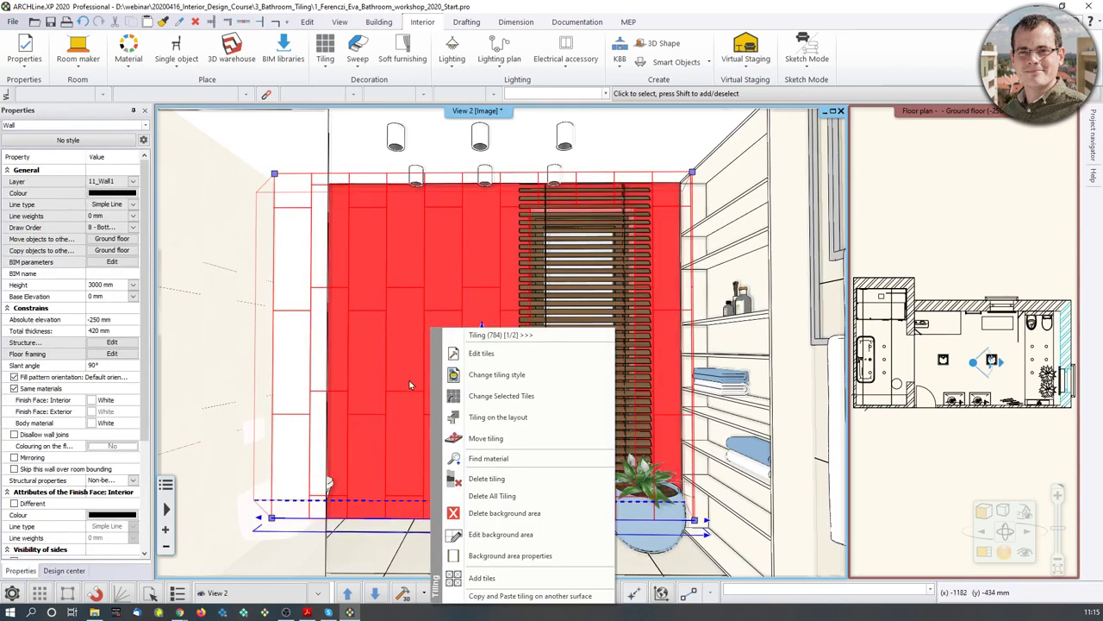
left_click(476, 497)
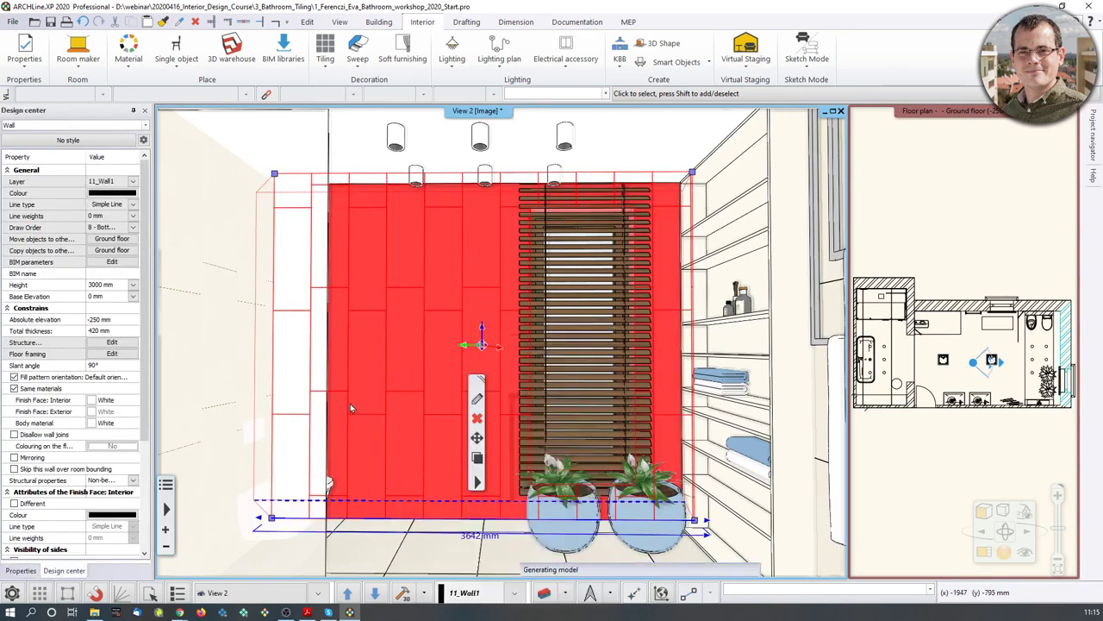
Place the Webinar\Tubadzin tiling style on all walls, starting from the untiled window wall
scroll(458, 391, "up", 2)
scroll(459, 392, "down", 3)
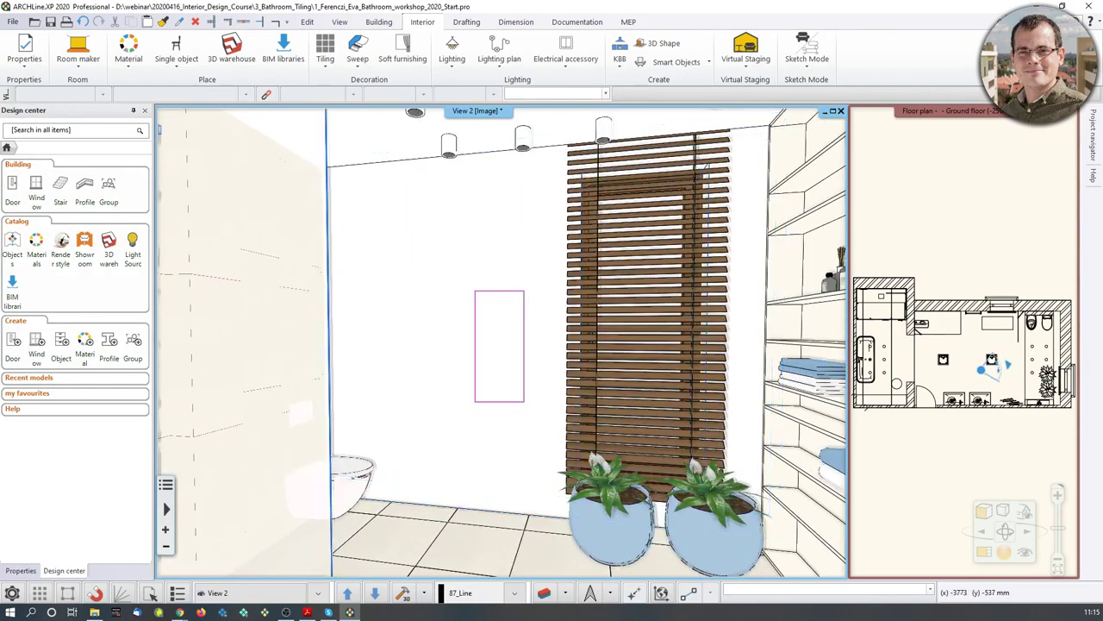
left_click(342, 385)
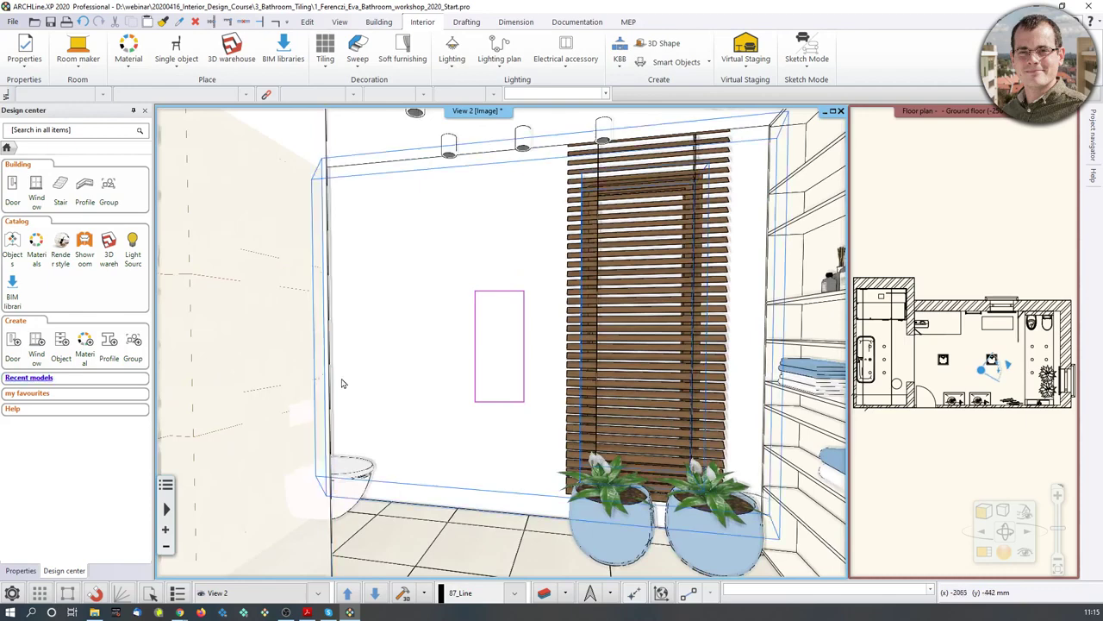
right_click(435, 300)
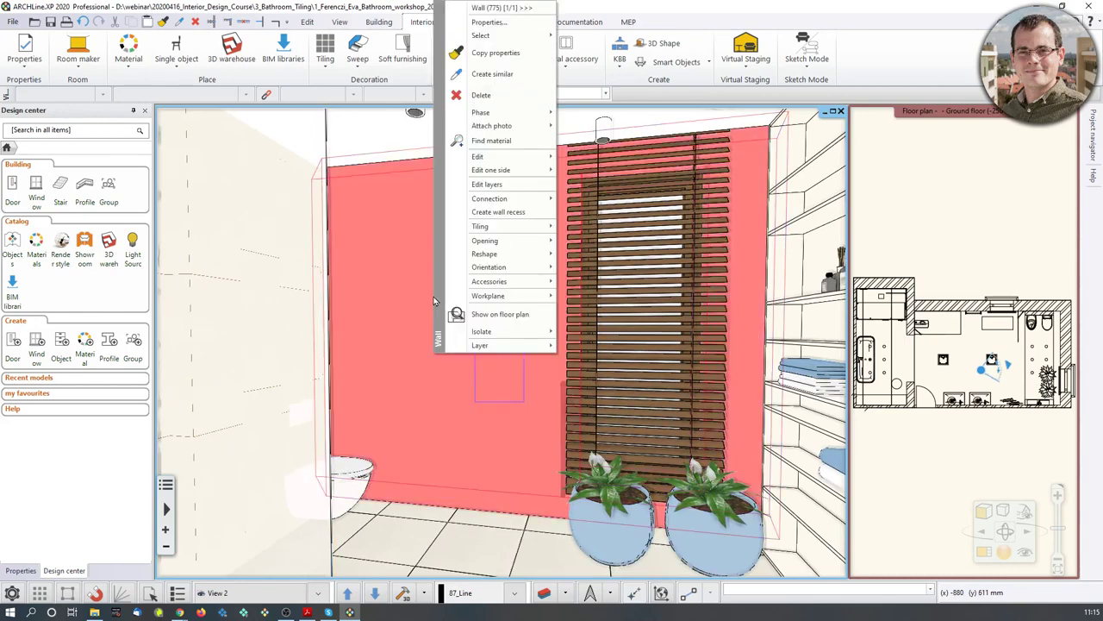
mouse_move(472, 241)
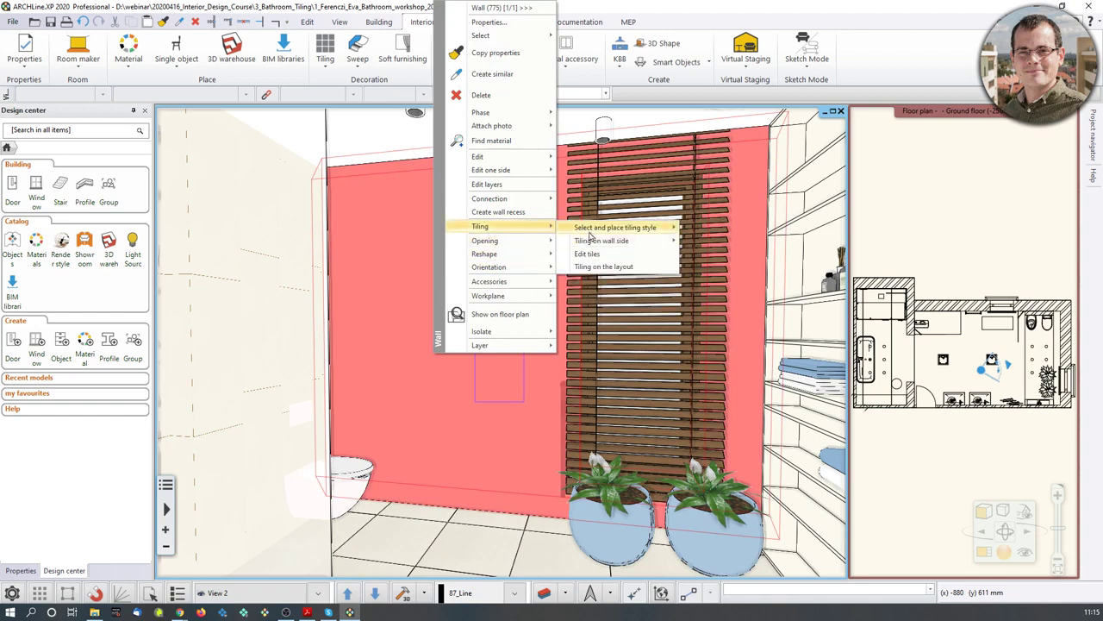
mouse_move(593, 235)
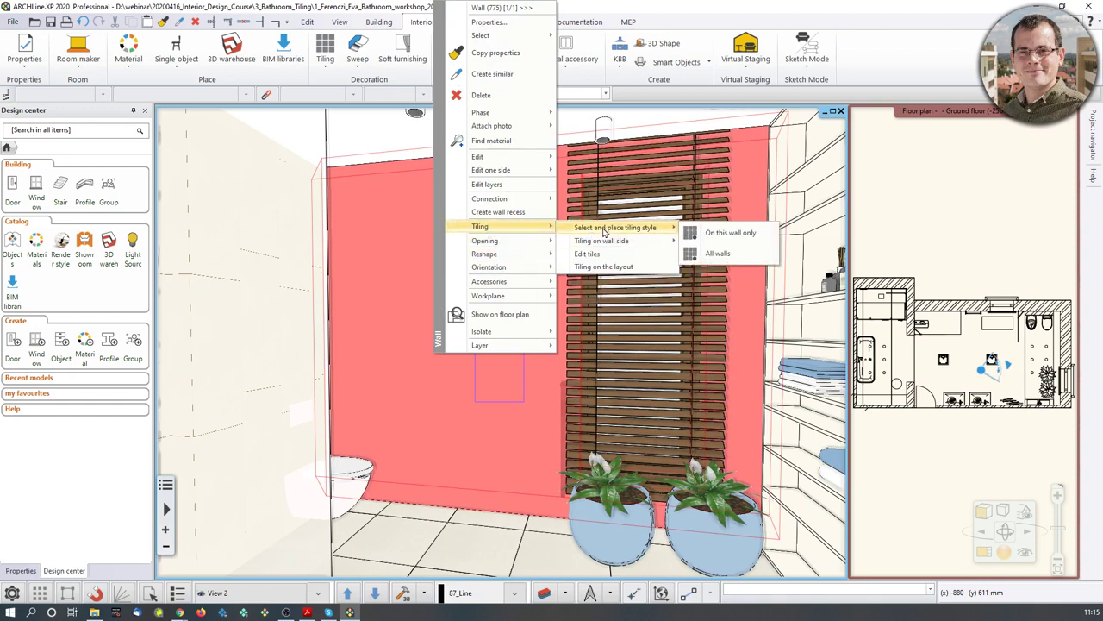
left_click(727, 256)
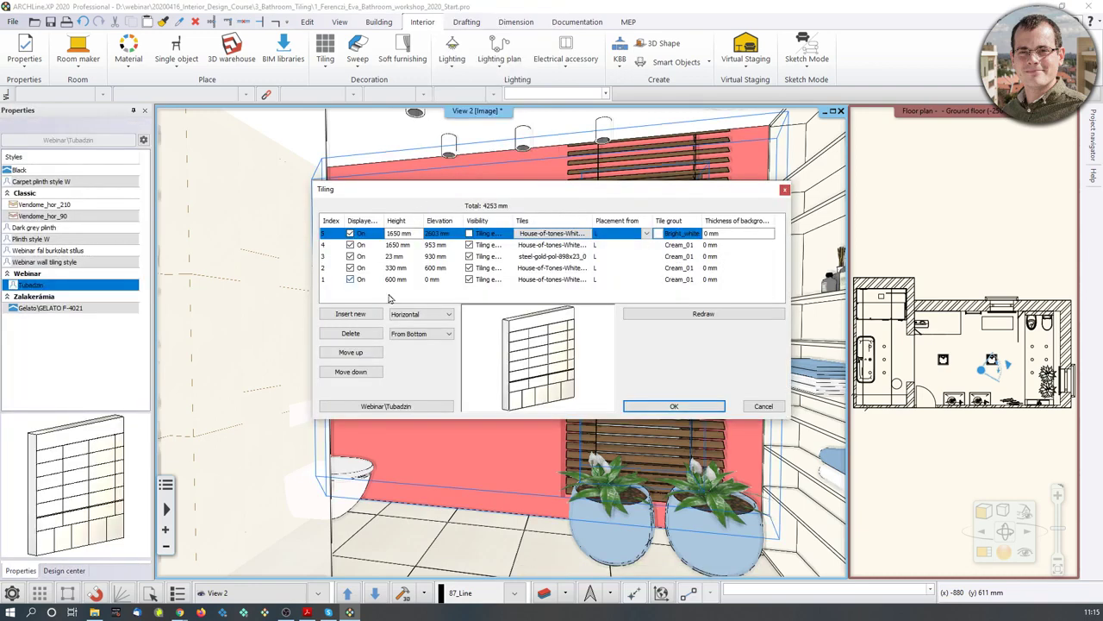
left_click(438, 407)
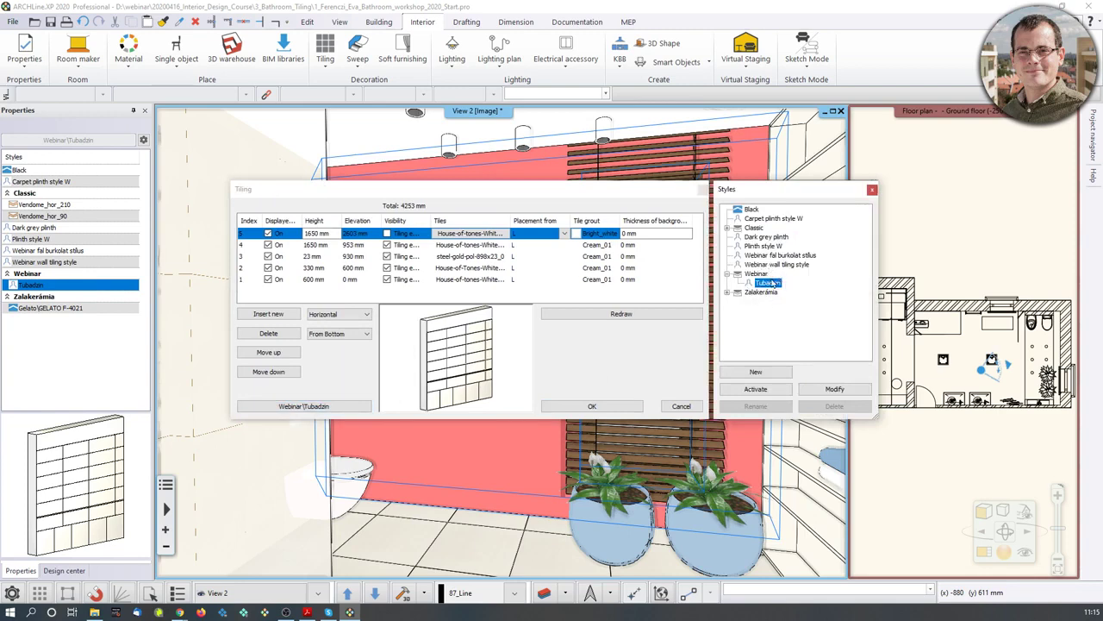
left_click(592, 406)
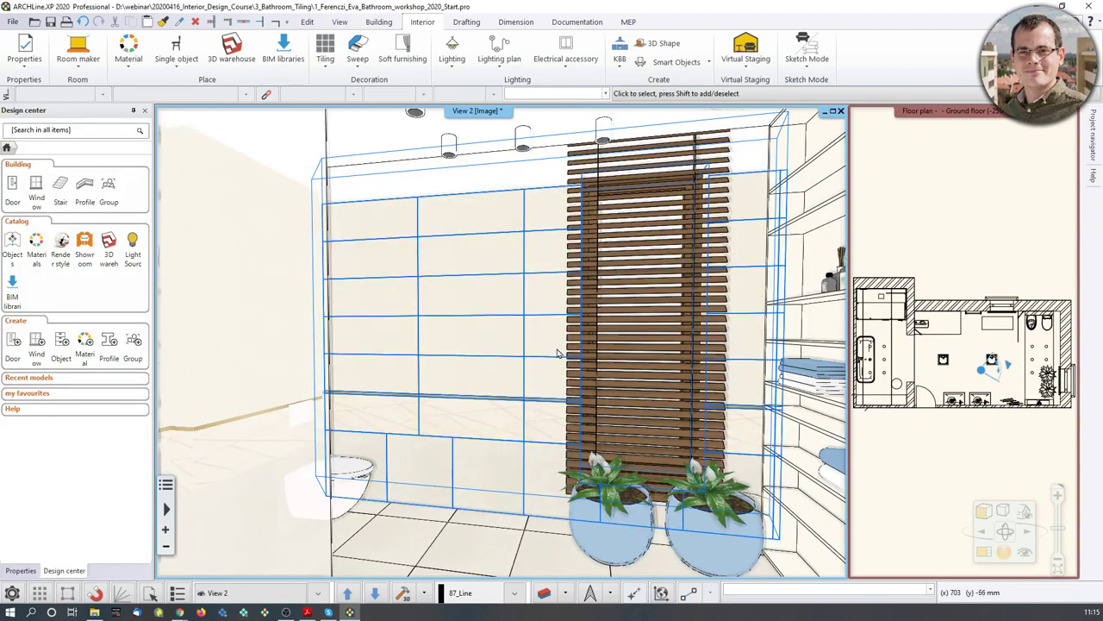
Examine the new tiling and gold strip on the walls around the shower and above the bathtub
middle_click_drag(559, 353, 267, 343)
middle_click_drag(629, 342, 375, 345)
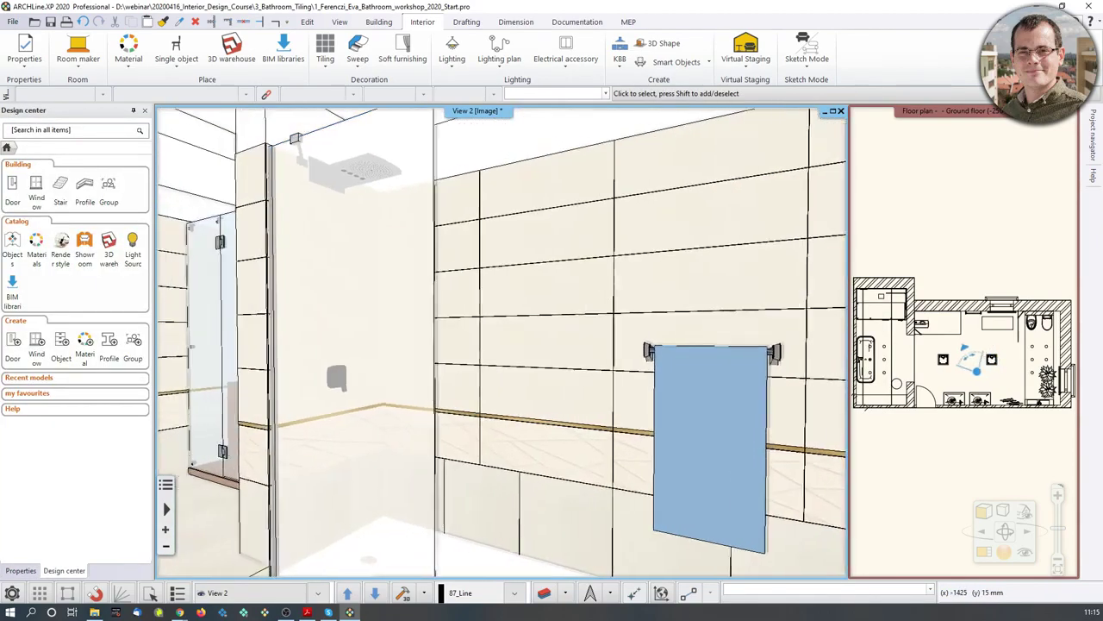
mouse_move(668, 338)
middle_mouse_down()
mouse_move(302, 335)
mouse_move(598, 325)
mouse_move(482, 323)
mouse_move(417, 337)
middle_mouse_up()
scroll(418, 338, "up", 7)
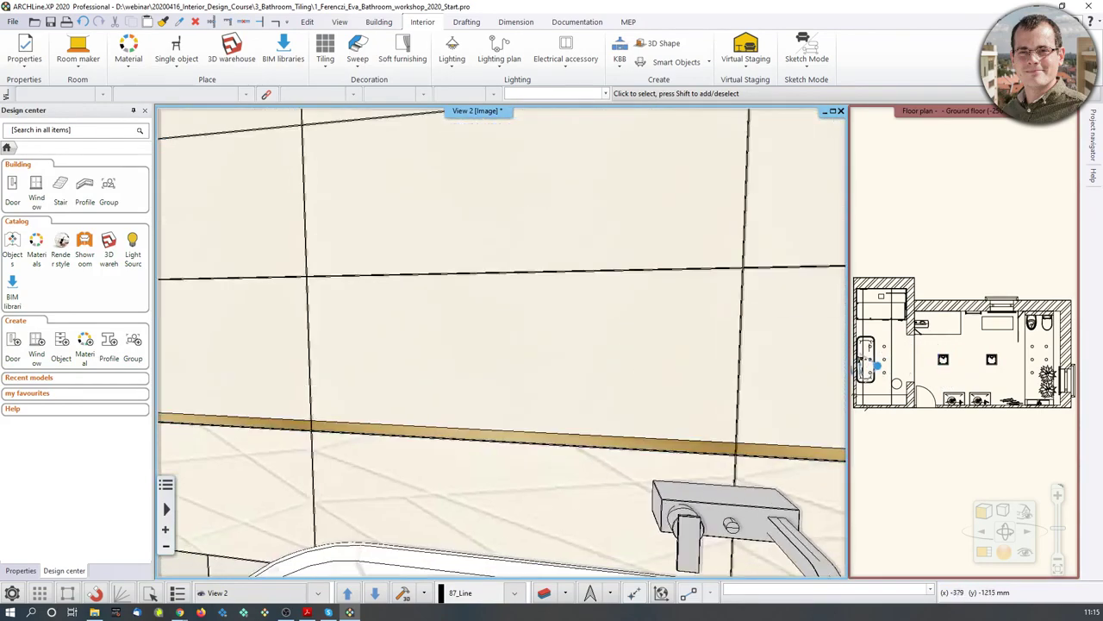
scroll(360, 401, "down", 2)
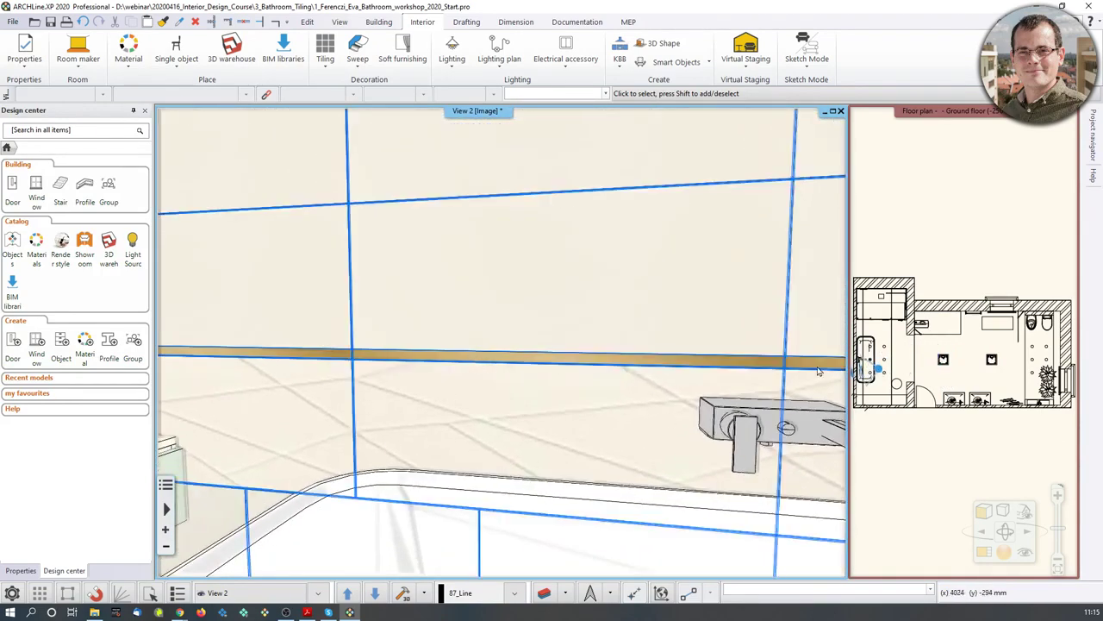
scroll(699, 350, "down", 5)
scroll(610, 296, "down", 3)
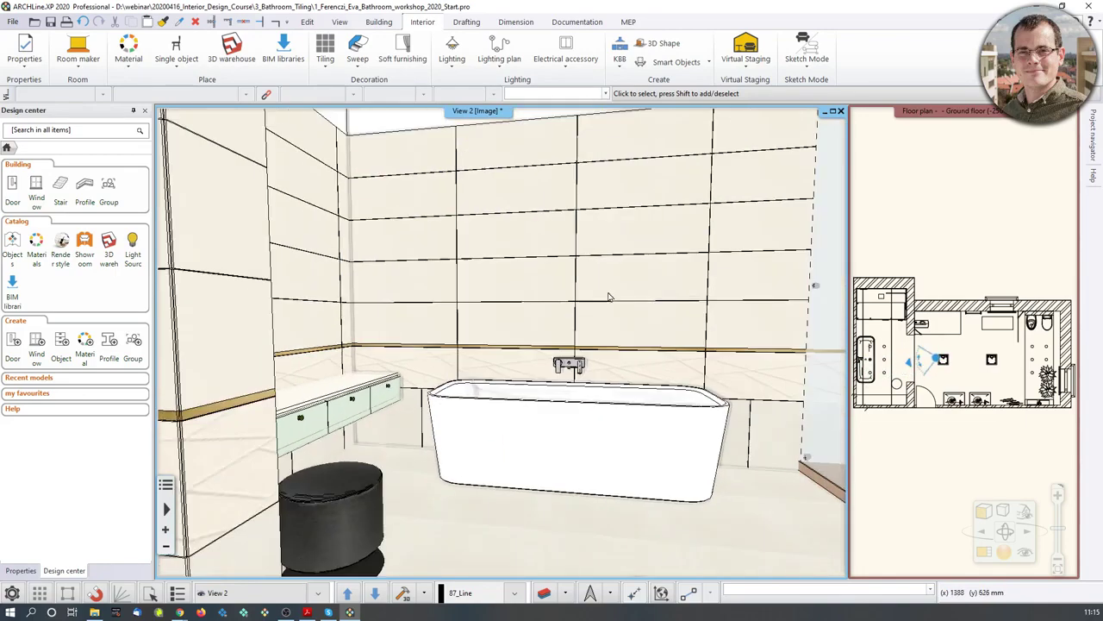
Examine the upper tile edge below the ceiling and the tiling on the window and washbasin walls
middle_click_drag(609, 297, 608, 312)
middle_click_drag(536, 281, 543, 239)
middle_click_drag(511, 189, 494, 142)
scroll(579, 236, "up", 4)
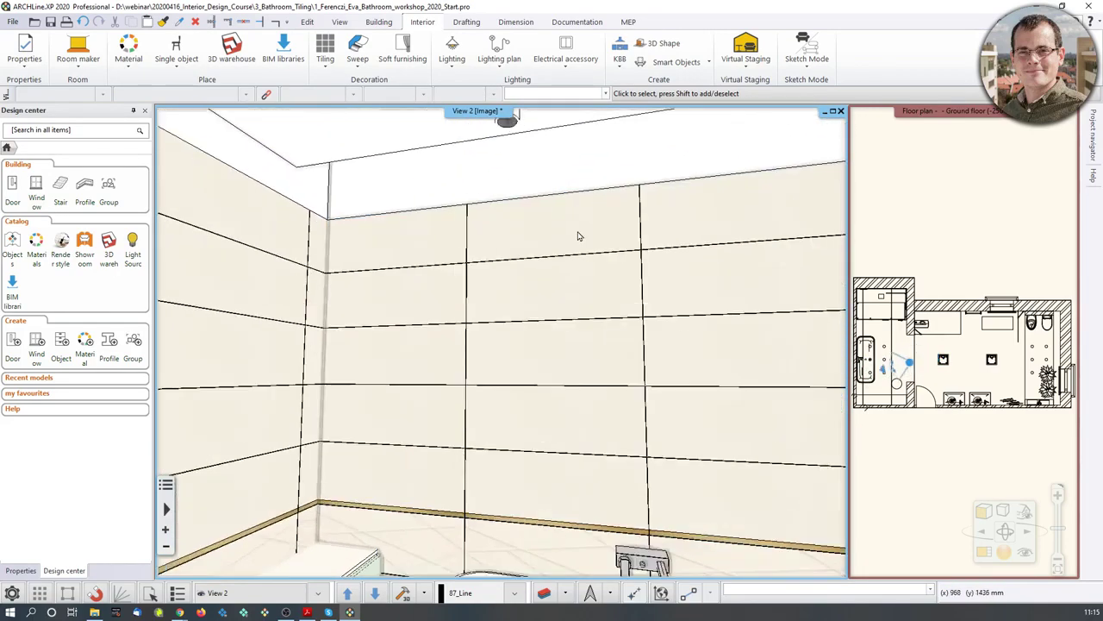
middle_click_drag(579, 236, 606, 214)
scroll(645, 213, "down", 2)
scroll(426, 234, "down", 3)
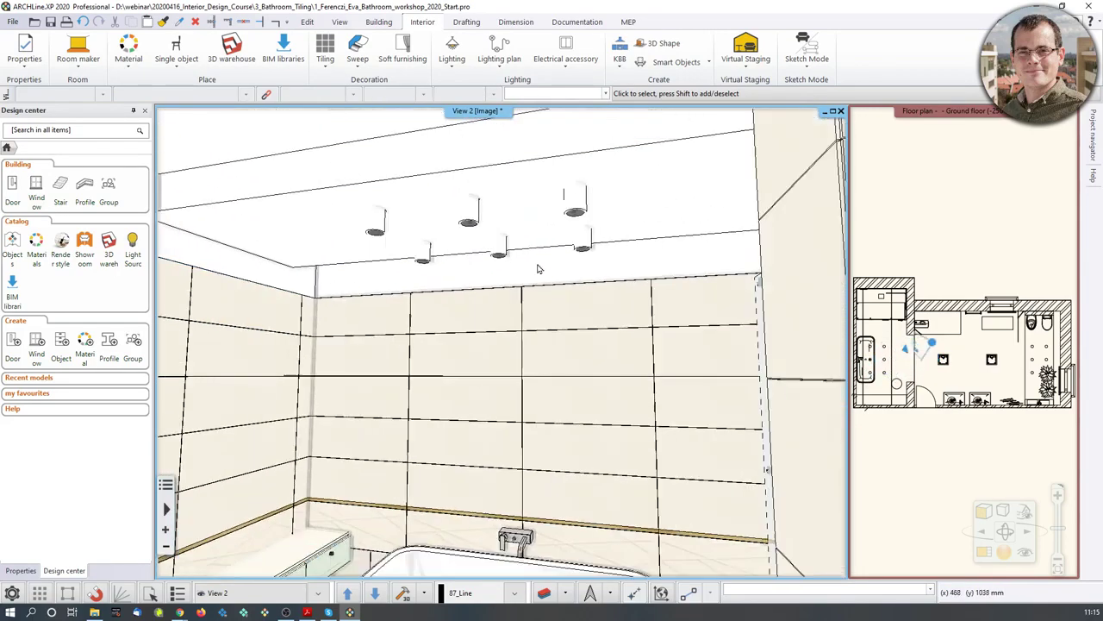
middle_click_drag(553, 387, 335, 409)
middle_click_drag(611, 394, 274, 392)
scroll(729, 191, "down", 2)
middle_click_drag(512, 327, 634, 329)
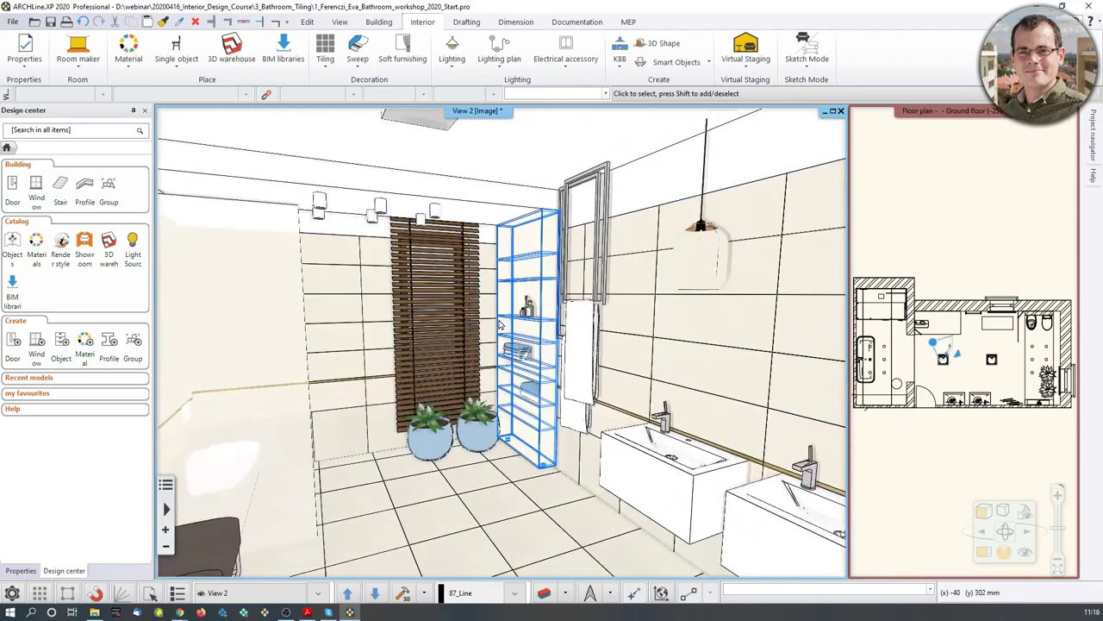
Review the cursor and marker options, including the pre-selection outline and its colours in 2D and 3D views
scroll(519, 353, "up", 3)
middle_click_drag(518, 354, 439, 388)
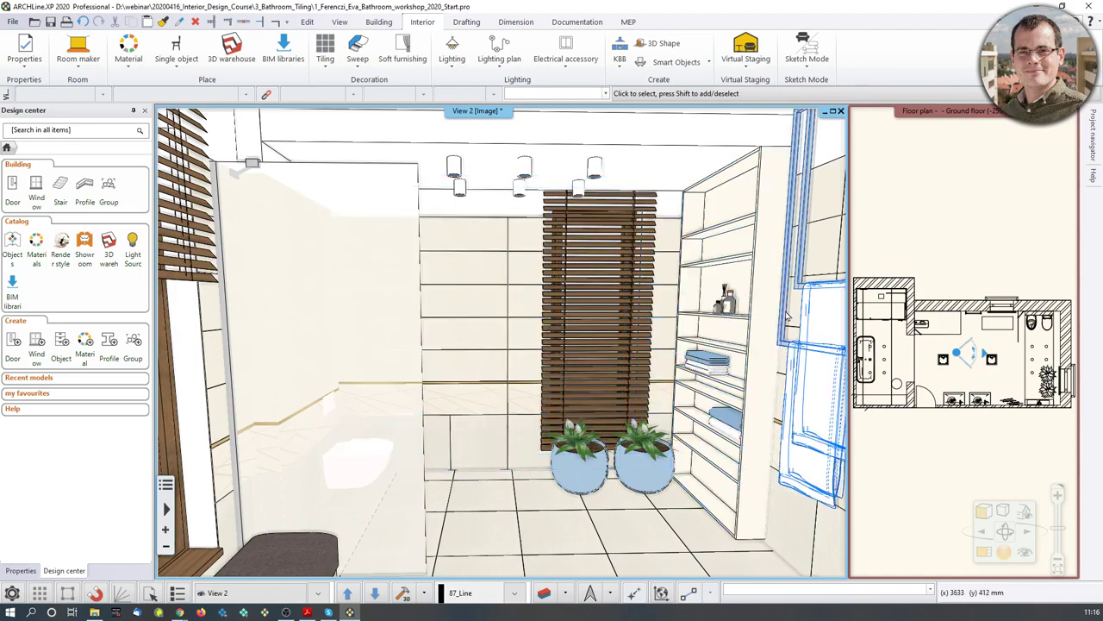
scroll(601, 489, "up", 3)
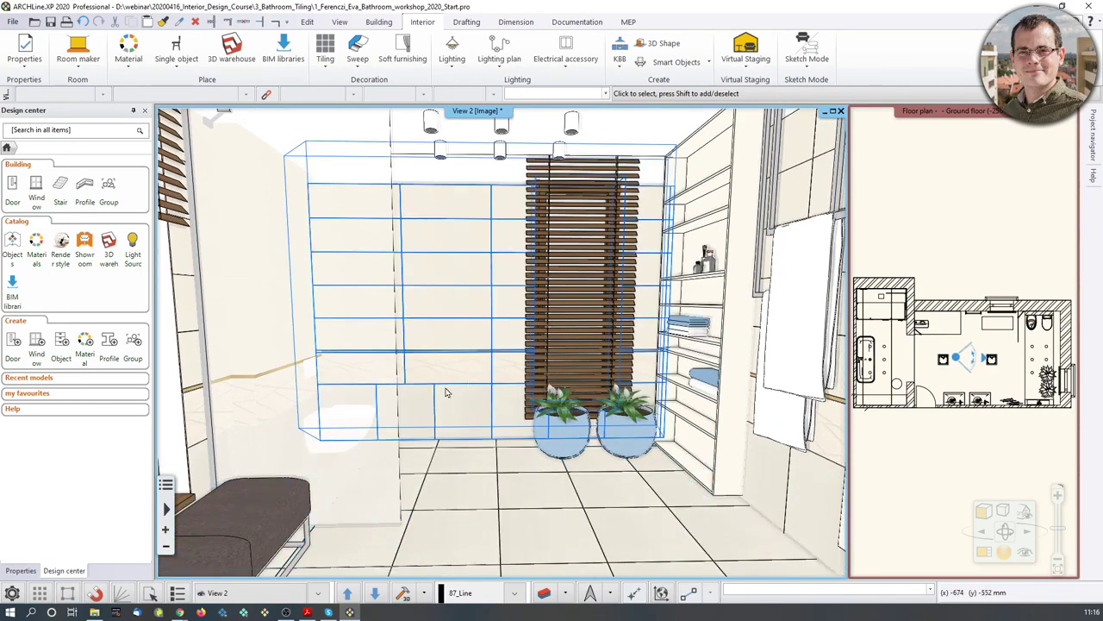
left_click(13, 593)
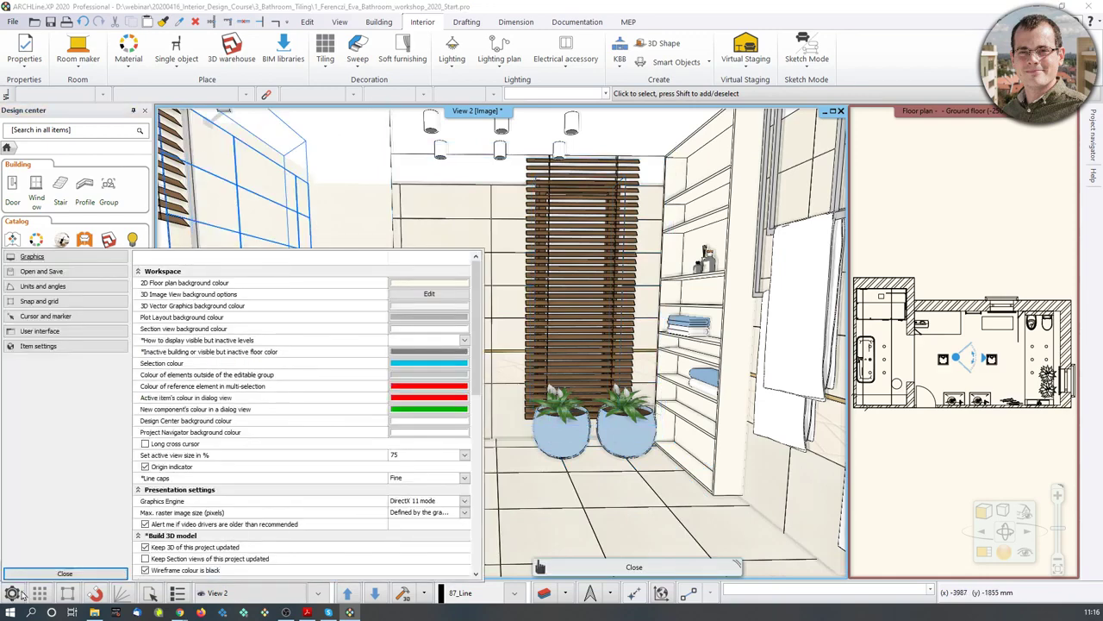
left_click(48, 316)
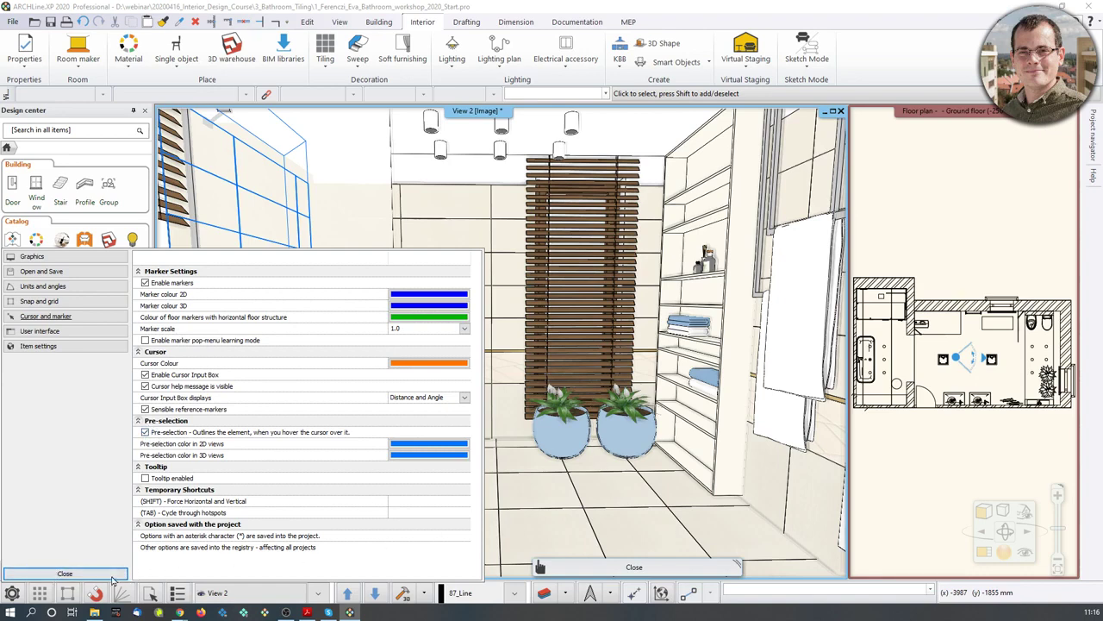
left_click(65, 573)
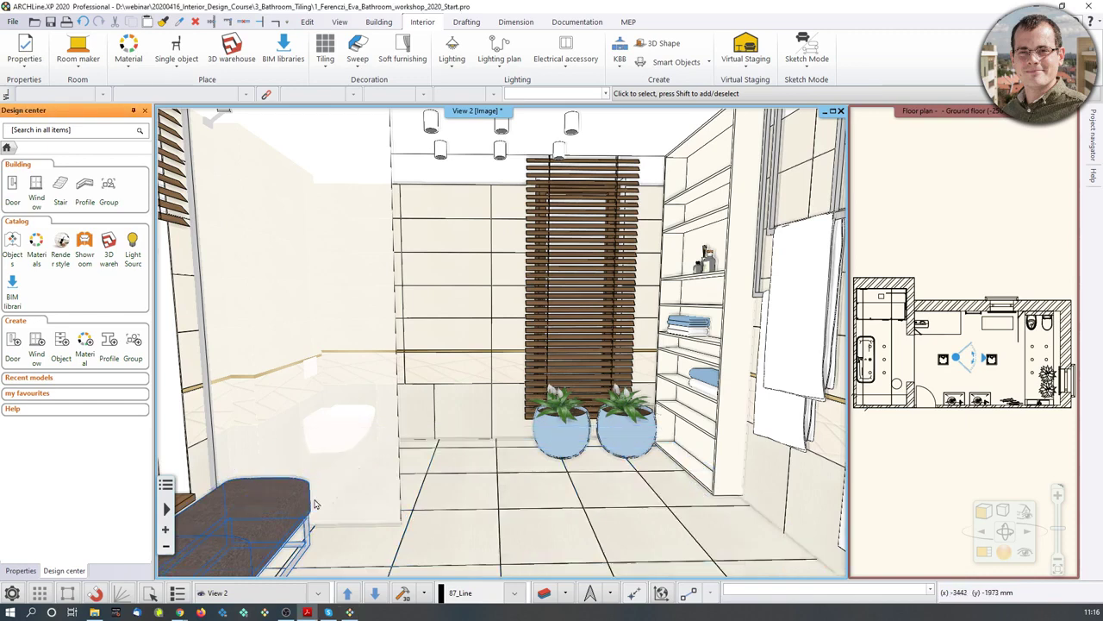
Edit the main floor tiling to use the Original orientation and shifted rows with a row shift of 200 mm
right_click(523, 498)
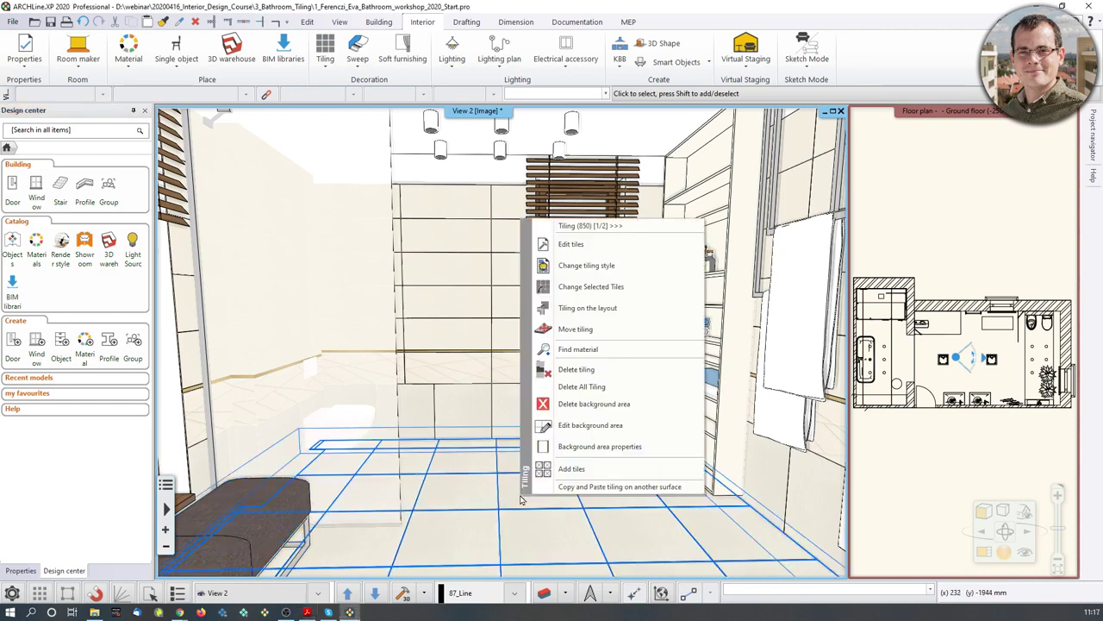
left_click(565, 244)
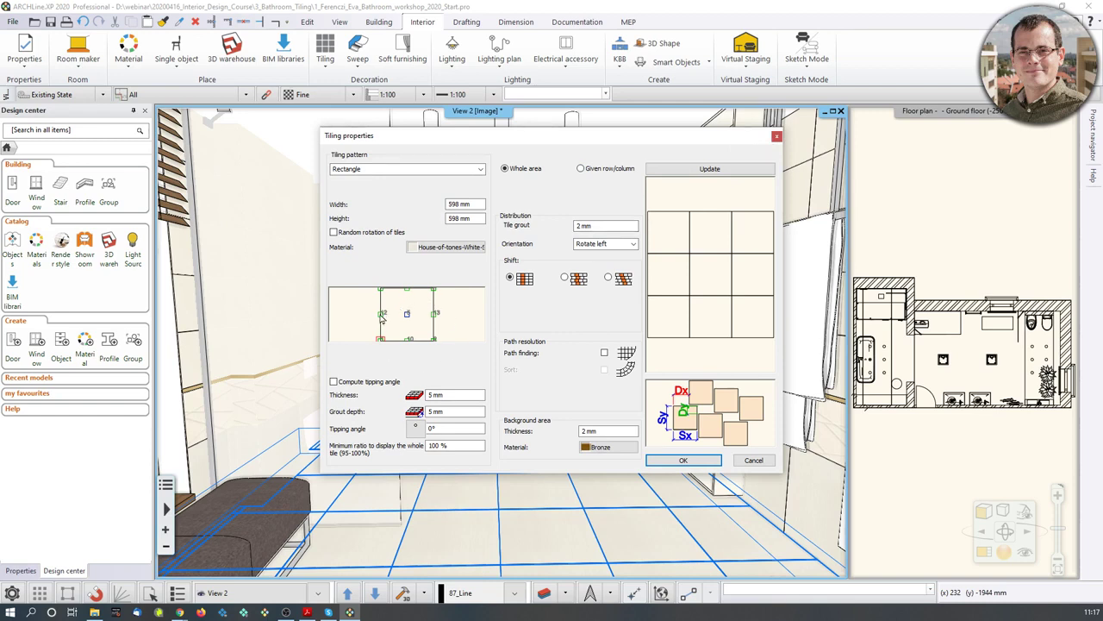
left_click(637, 246)
left_click(609, 254)
left_click(565, 278)
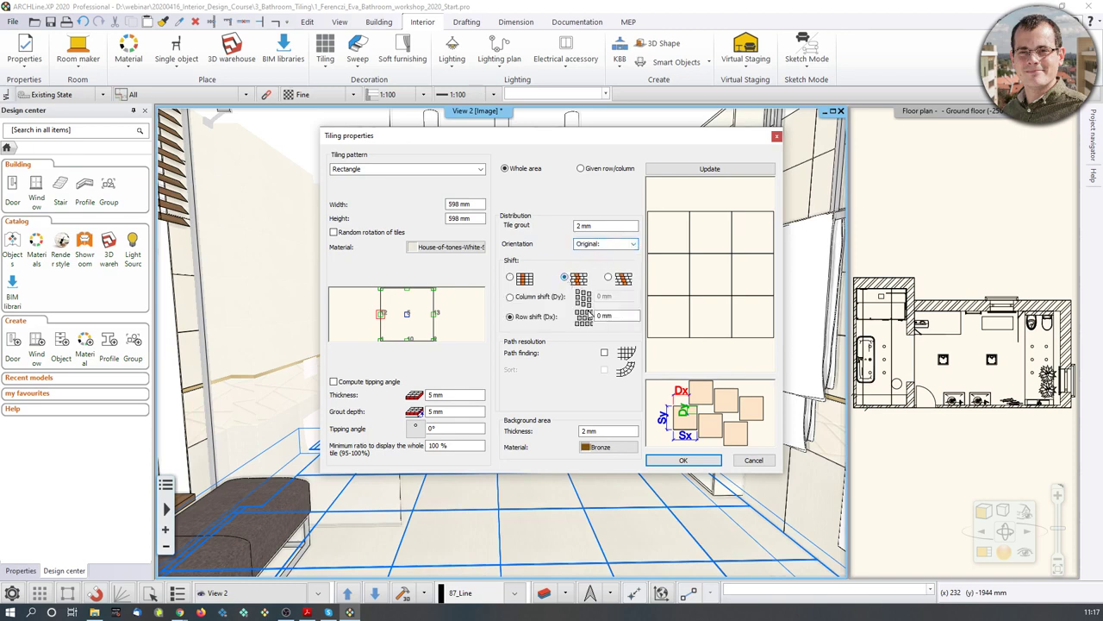
left_click(605, 317)
double_click(617, 315)
left_click(717, 169)
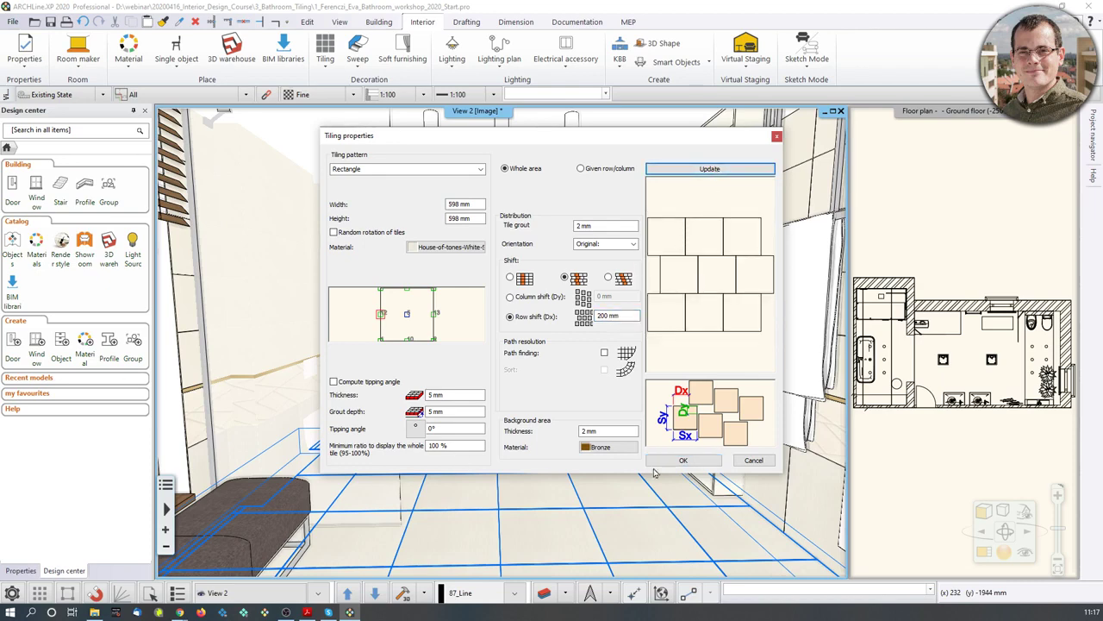
left_click(683, 461)
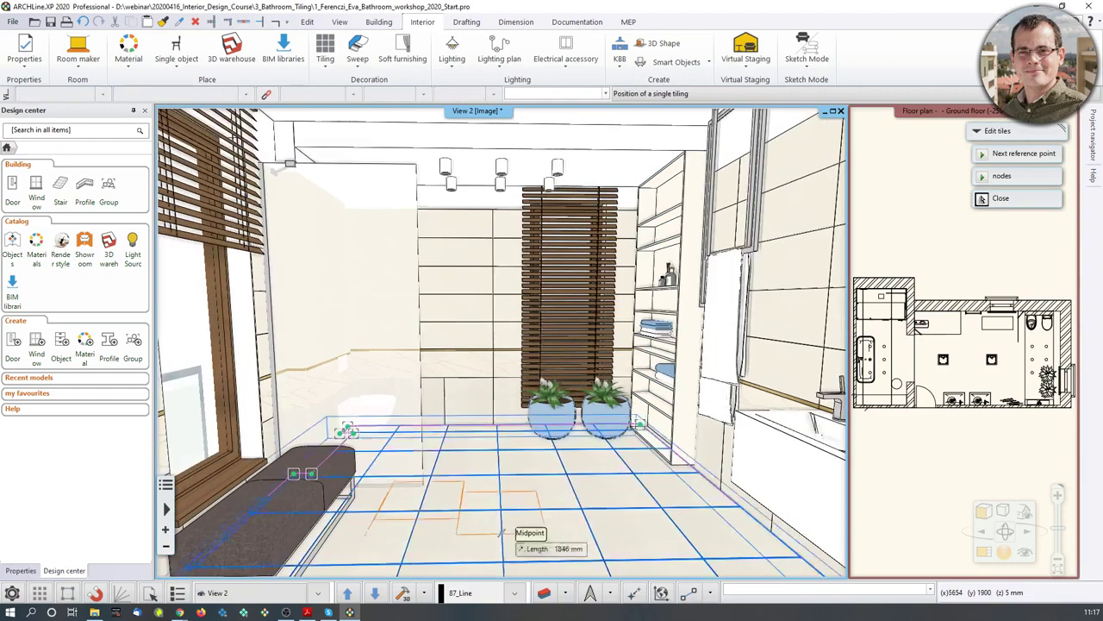
Place the edited floor tiling from the midpoint of a tile edge with a 0° rotation and leave the tiling editor
middle_click_drag(594, 531, 453, 460)
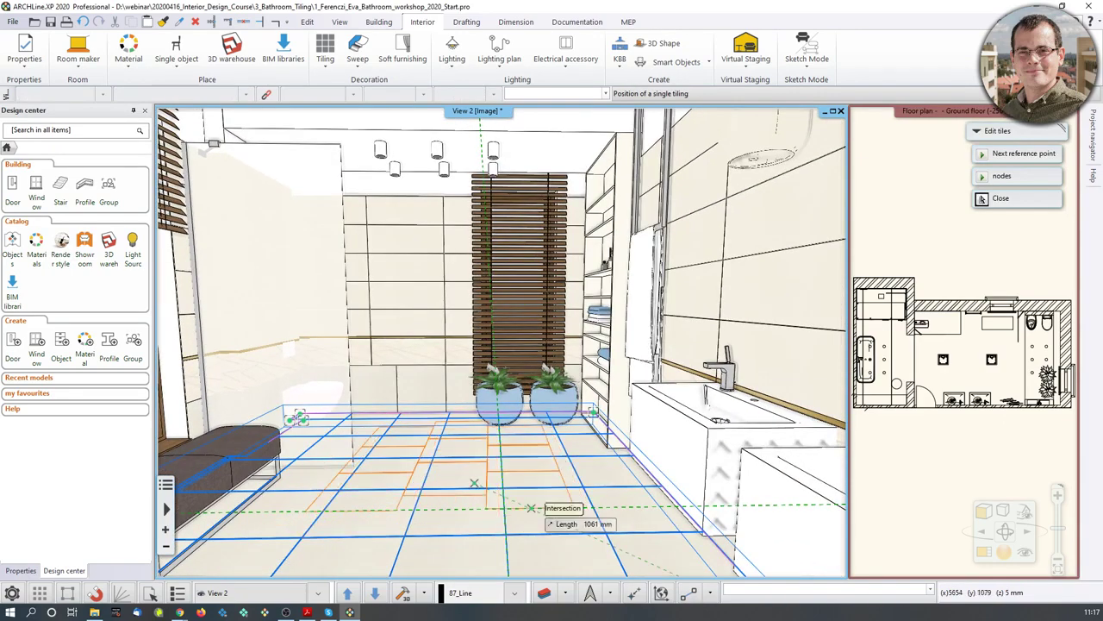
left_click(542, 534)
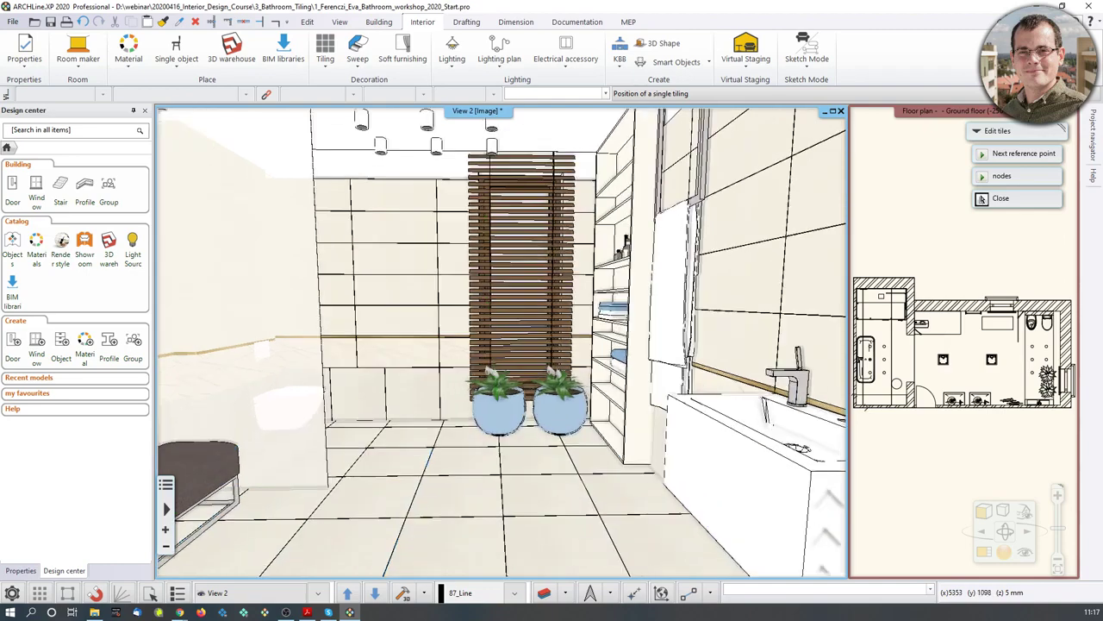
scroll(565, 536, "up", 1)
middle_click_drag(558, 532, 496, 502)
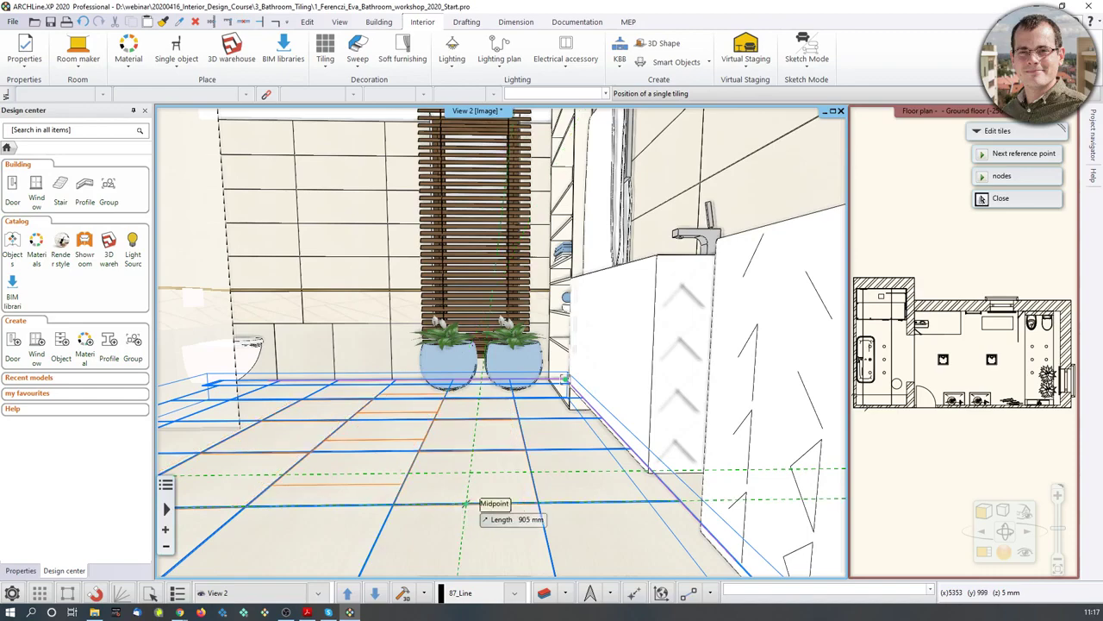
left_click(466, 505)
left_click(492, 505)
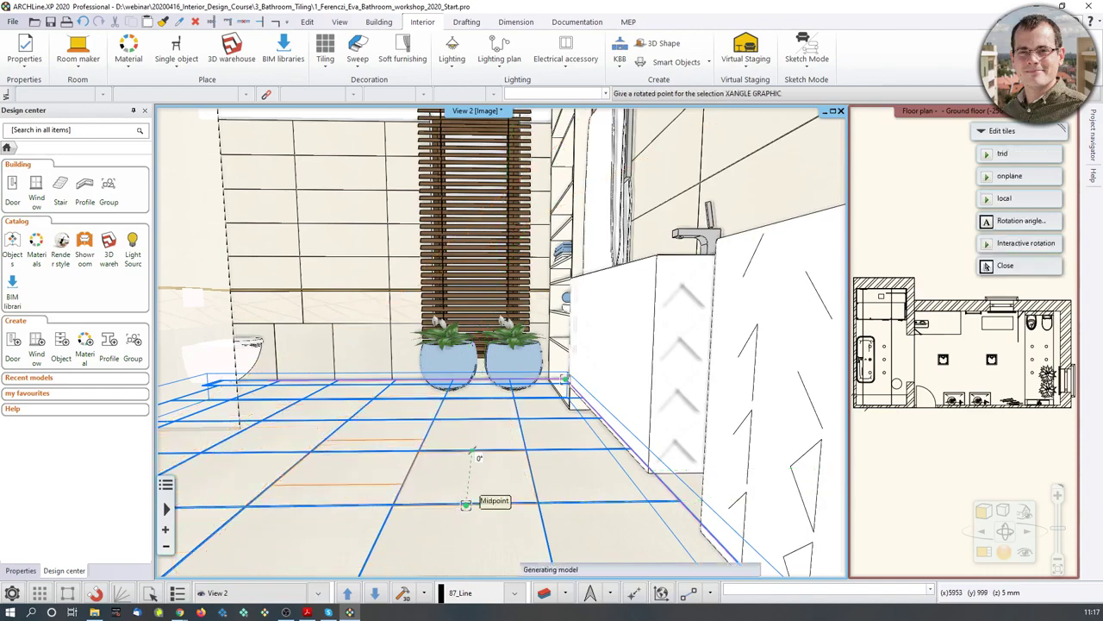
scroll(518, 510, "up", 2)
scroll(518, 511, "down", 3)
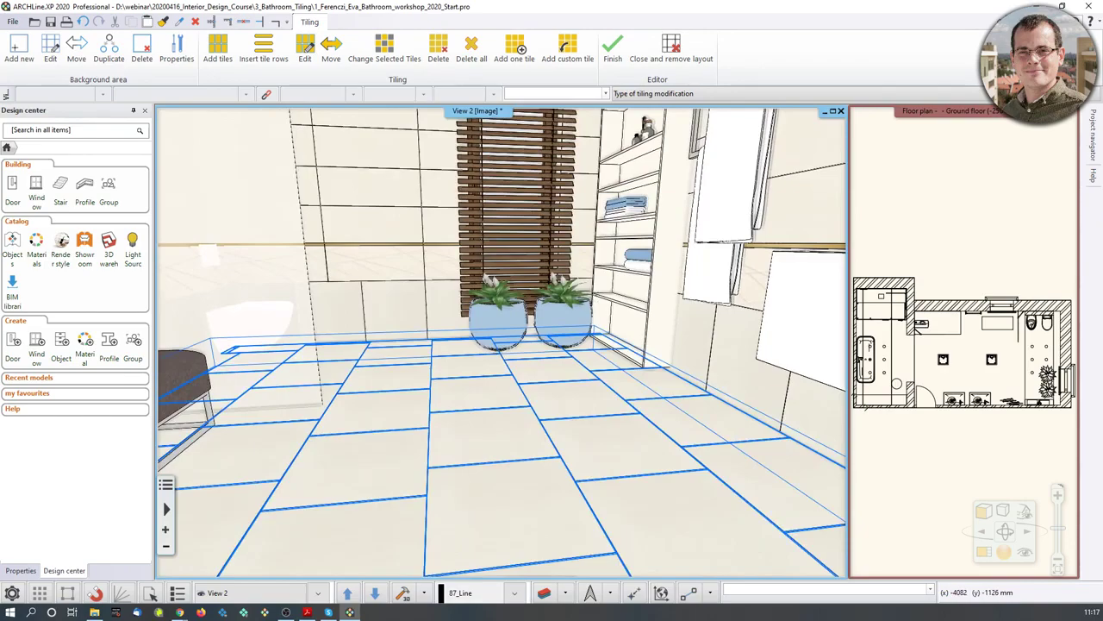
middle_click_drag(410, 339, 467, 317)
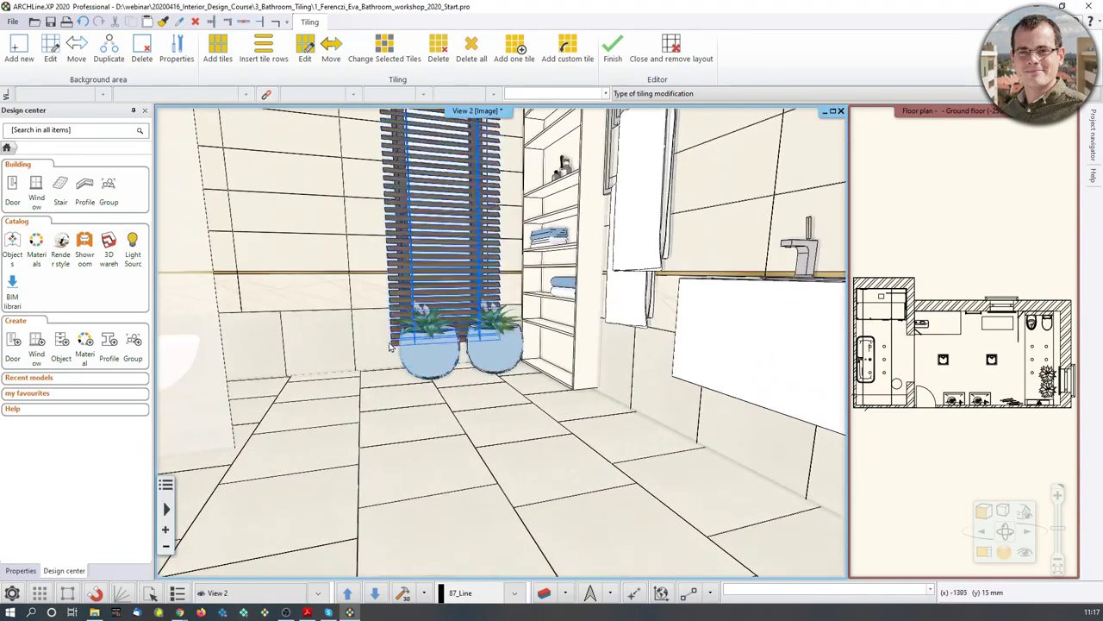
middle_click_drag(354, 336, 679, 303)
middle_click_drag(416, 343, 603, 415)
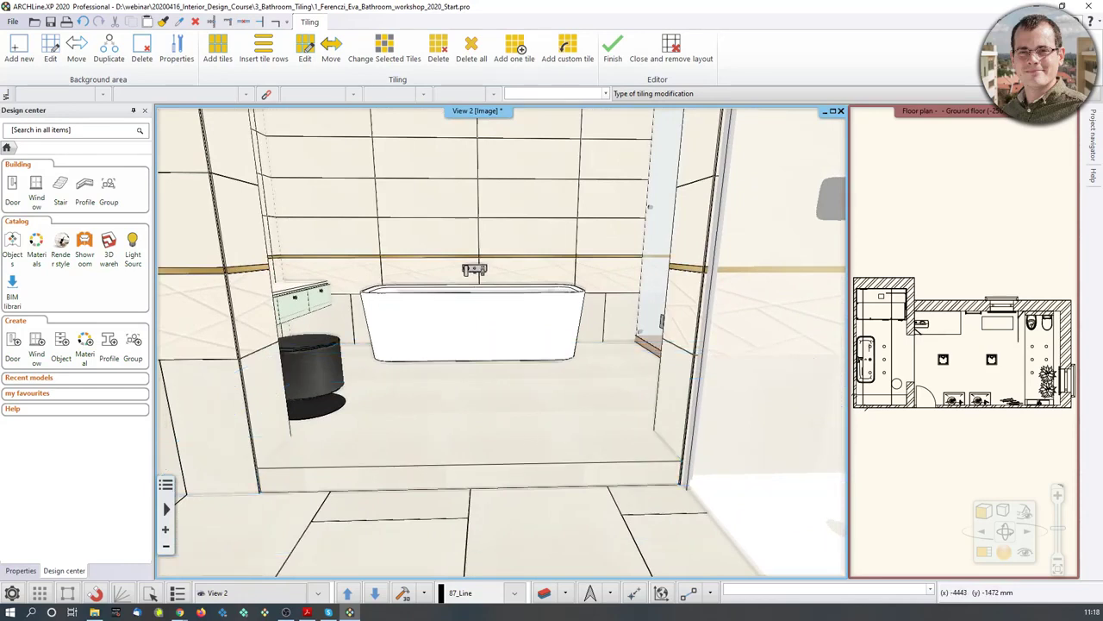
key("Escape")
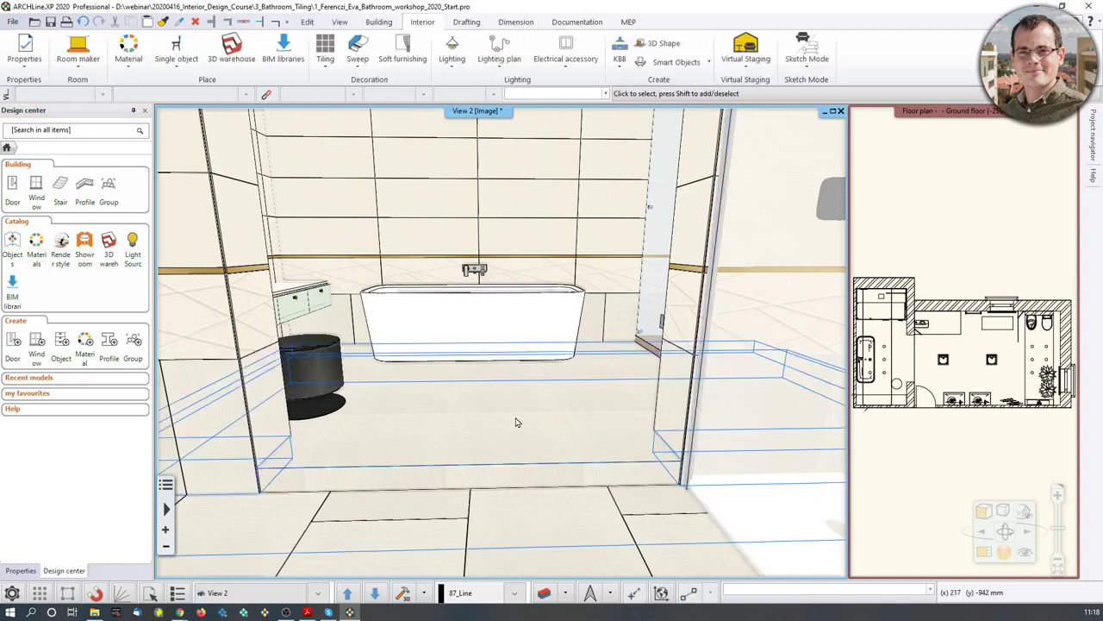
Tile the full area of the raised bathtub floor with the same shifted pattern, positioning it relative to the main floor's joints
left_click(500, 424)
right_click(498, 420)
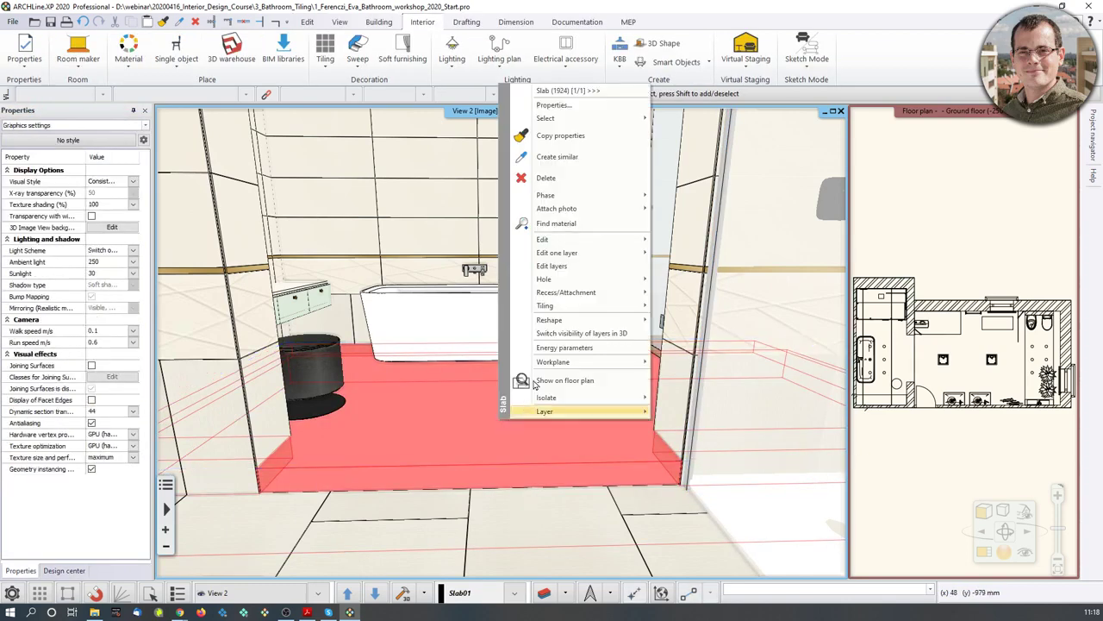
mouse_move(586, 306)
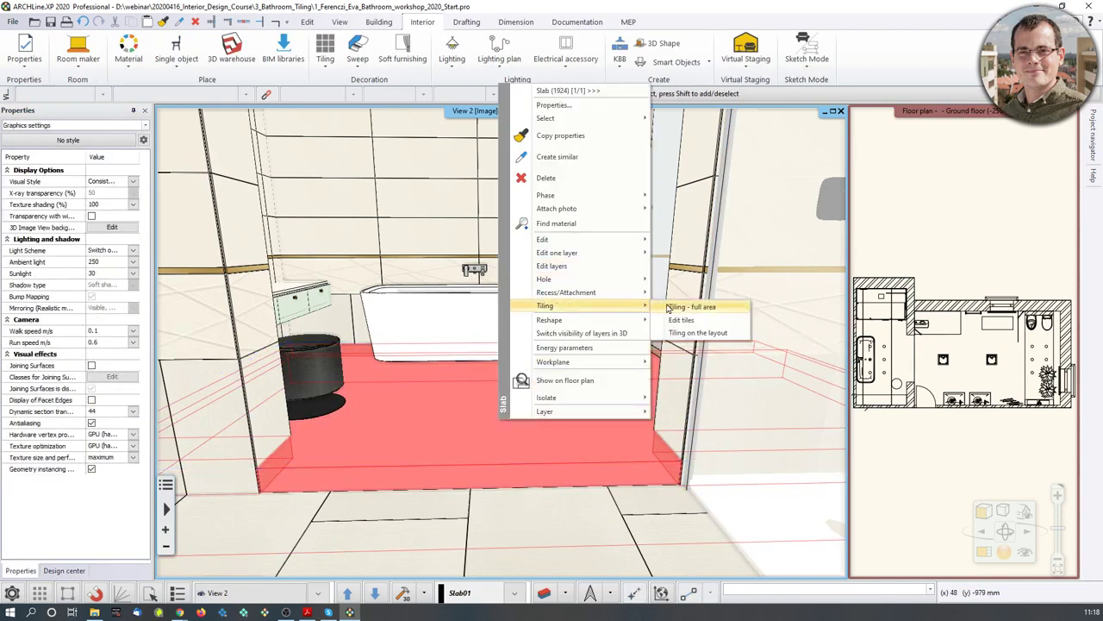
left_click(698, 308)
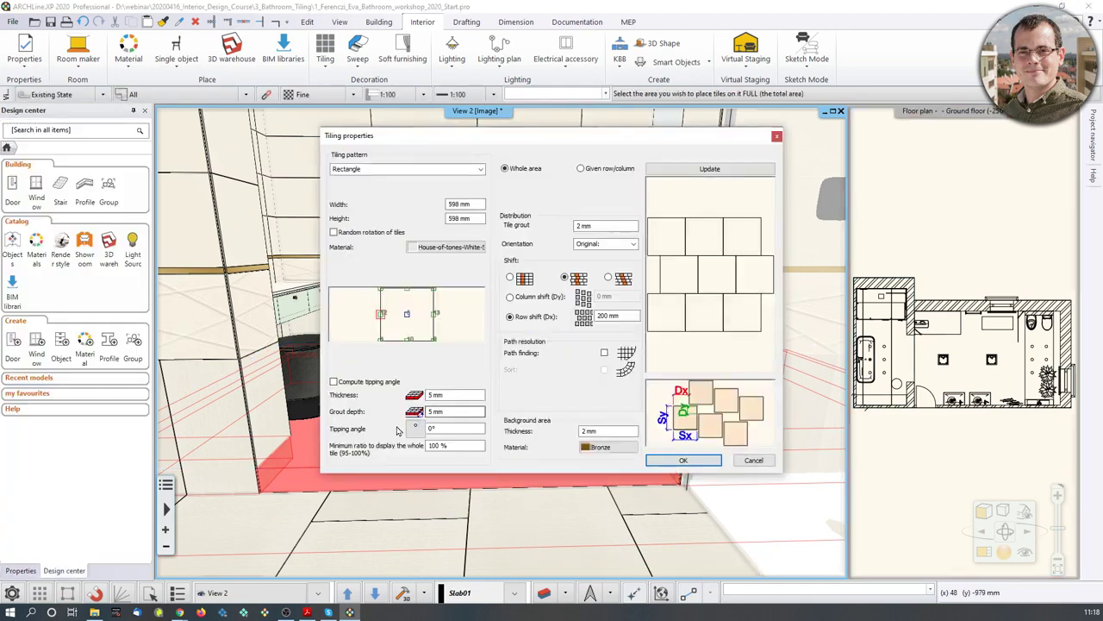
left_click(683, 459)
scroll(473, 487, "down", 2)
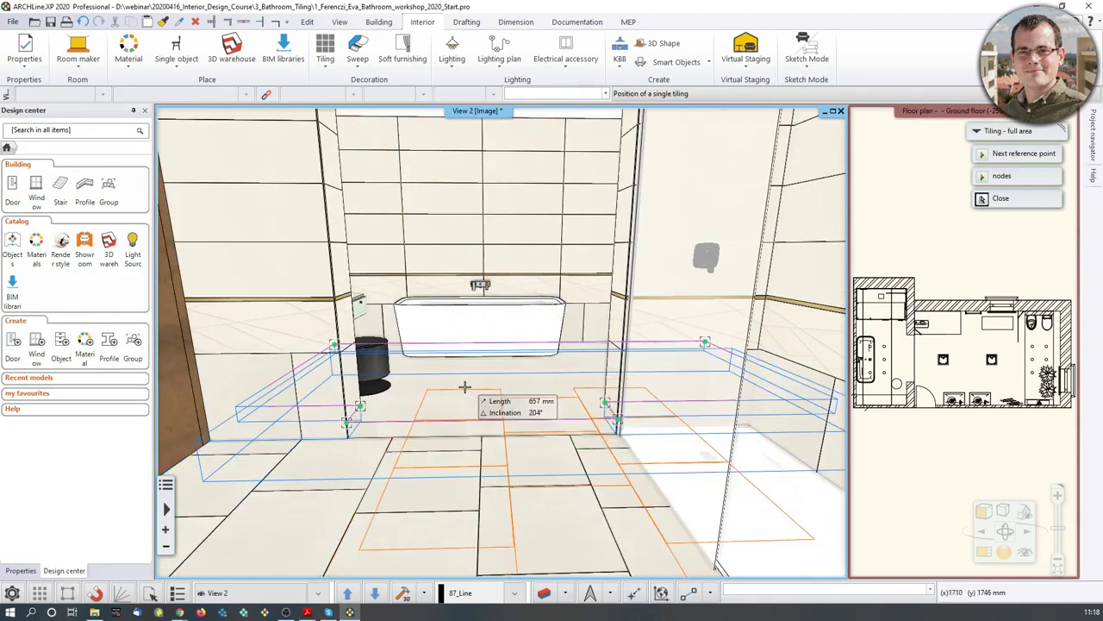
scroll(443, 457, "up", 4)
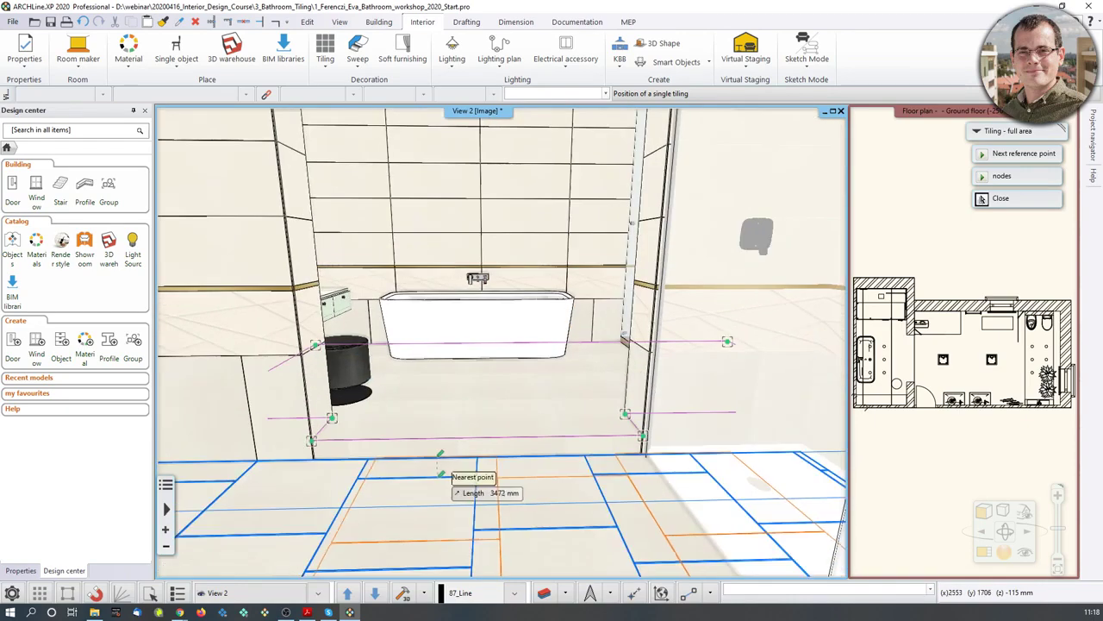
left_click(475, 384)
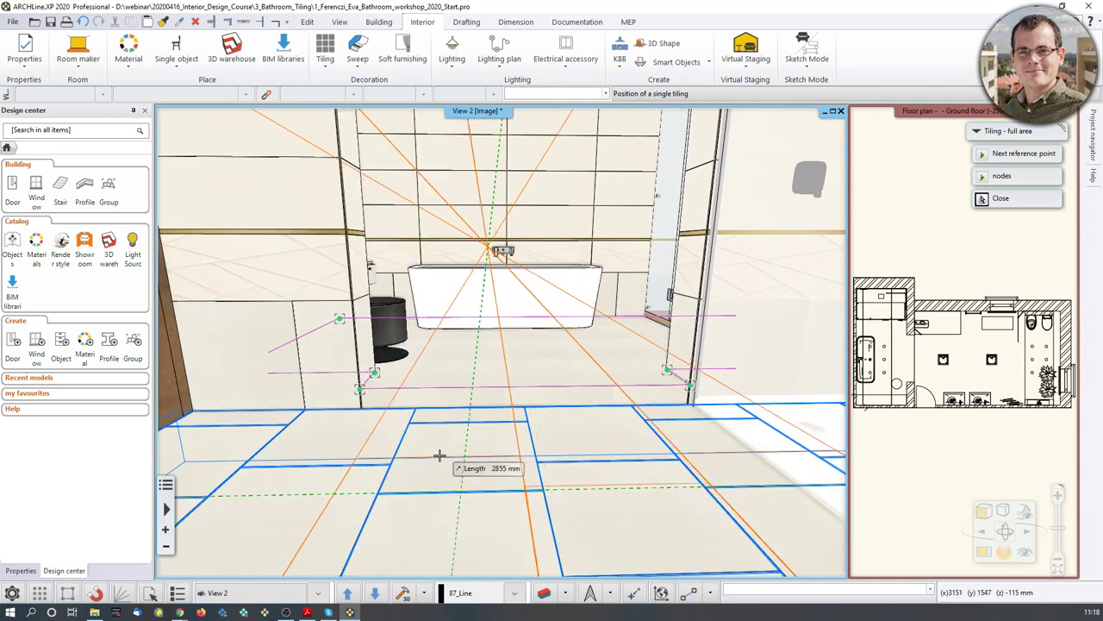
left_click(461, 491)
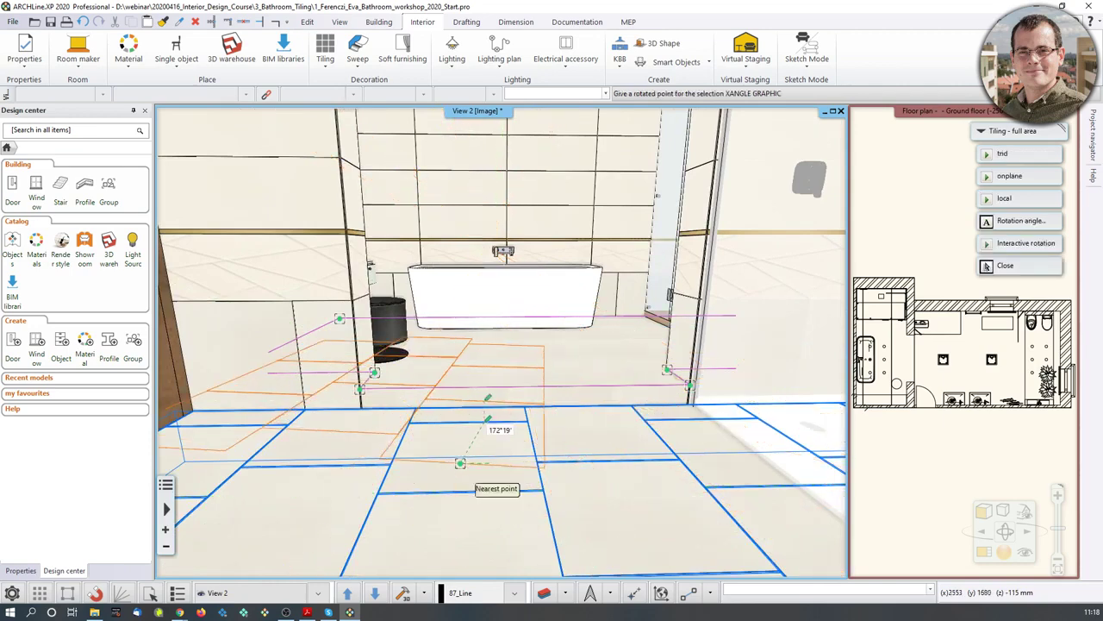
left_click(460, 519)
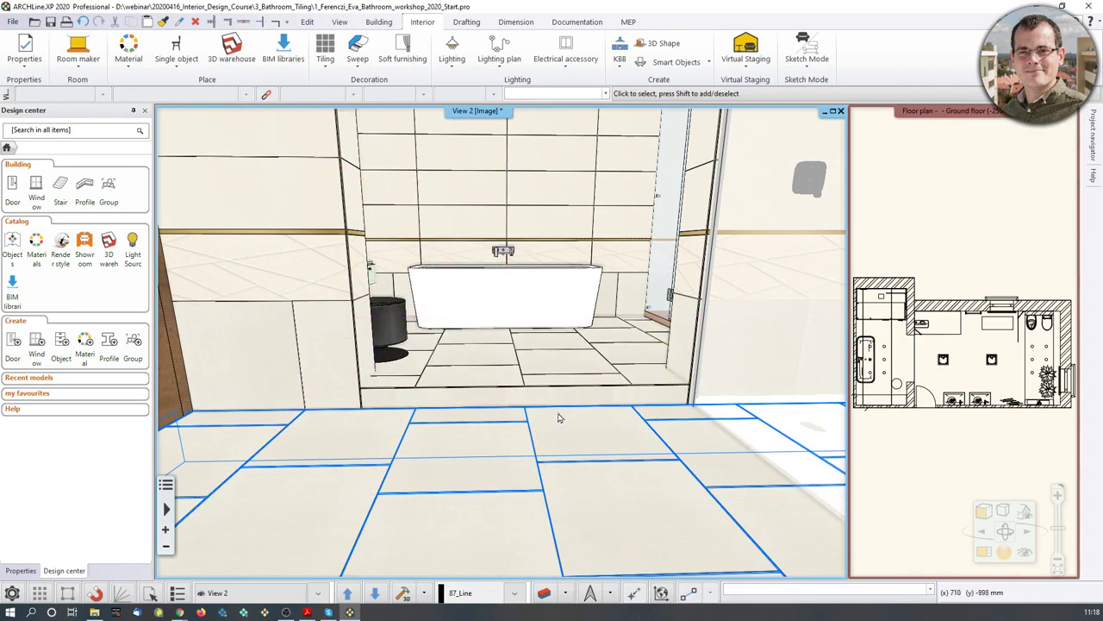
key("Escape")
Delete all tiling from the raised floor slab in front of the bathtub
middle_click_drag(560, 415, 417, 483)
scroll(495, 438, "up", 2)
scroll(499, 426, "down", 2)
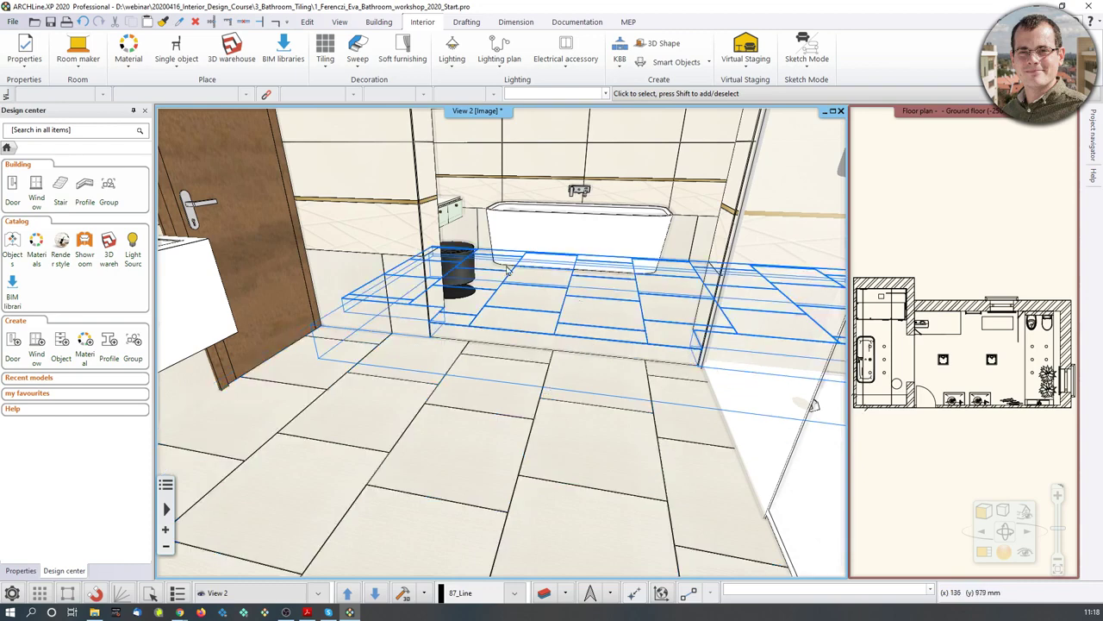
right_click(545, 310)
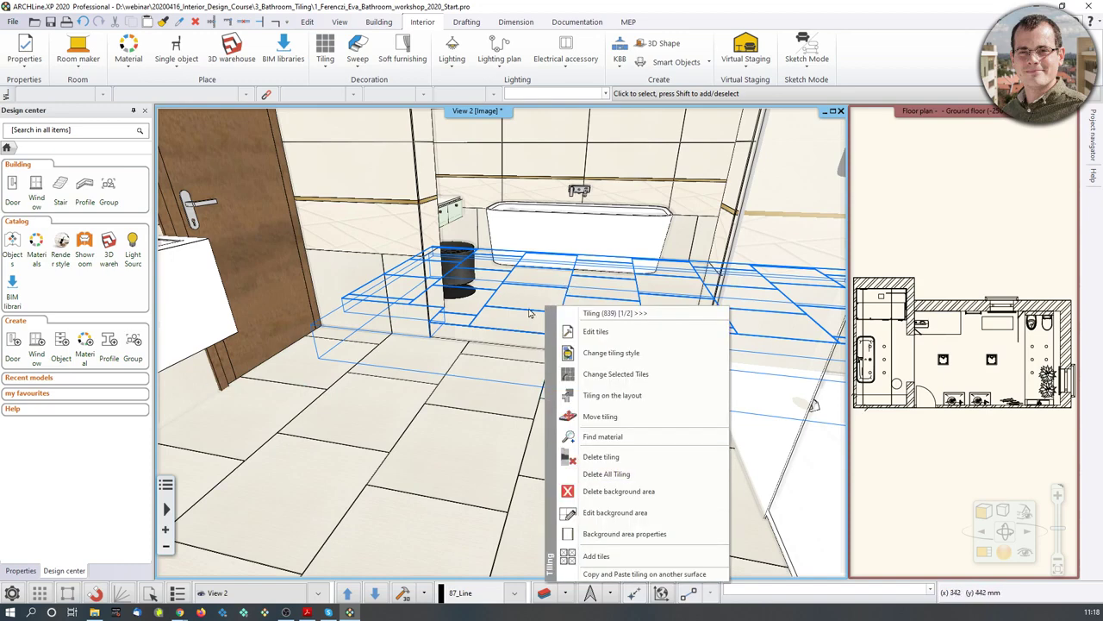
left_click(530, 307)
right_click(541, 306)
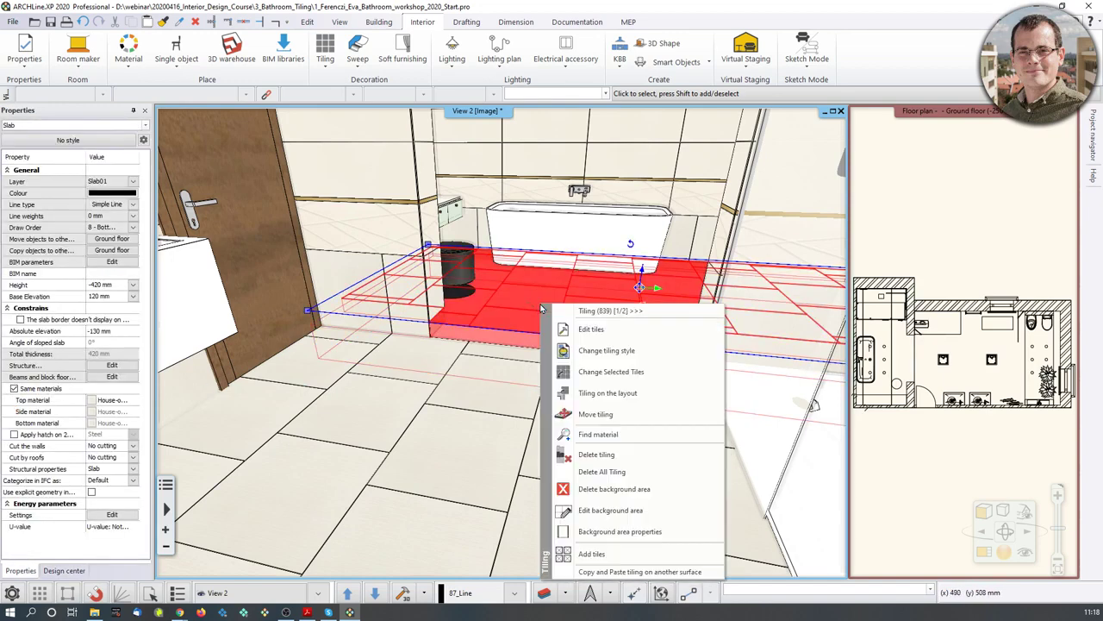
left_click(610, 473)
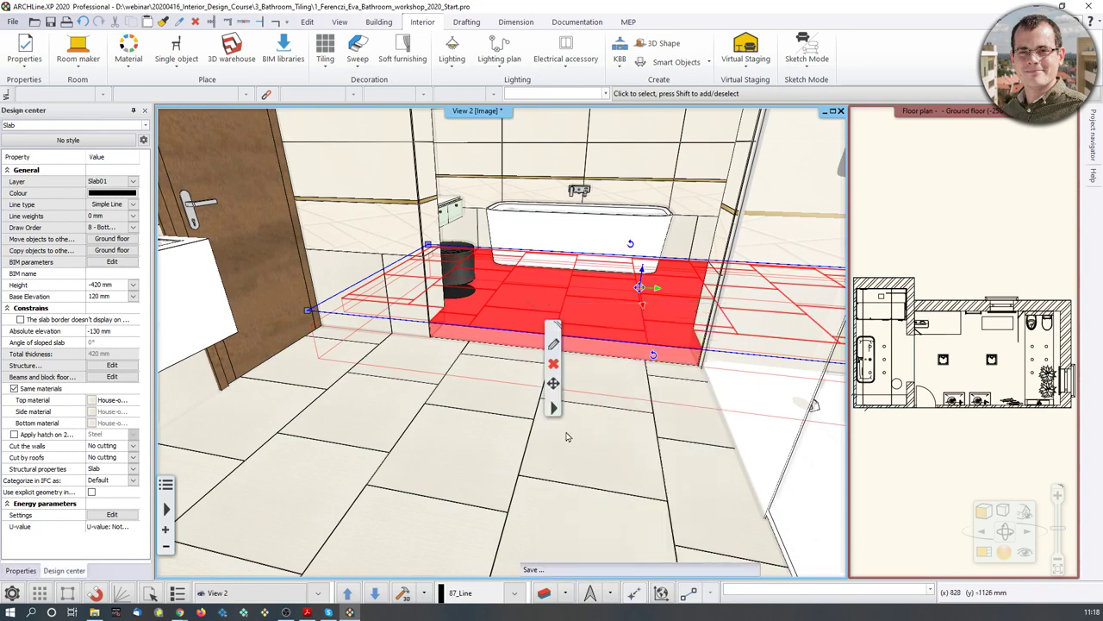
Tile the full area of the raised bathtub floor slab with the 200 mm row-shifted pattern, positioned from a main-floor tile edge midpoint
left_click(578, 317)
right_click(579, 318)
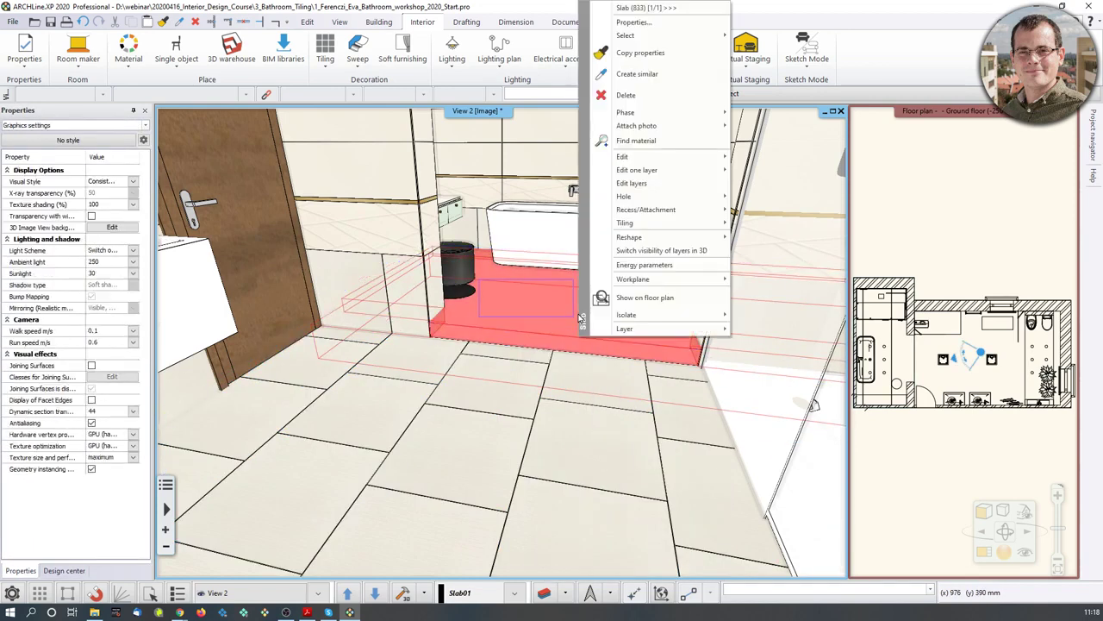
mouse_move(655, 223)
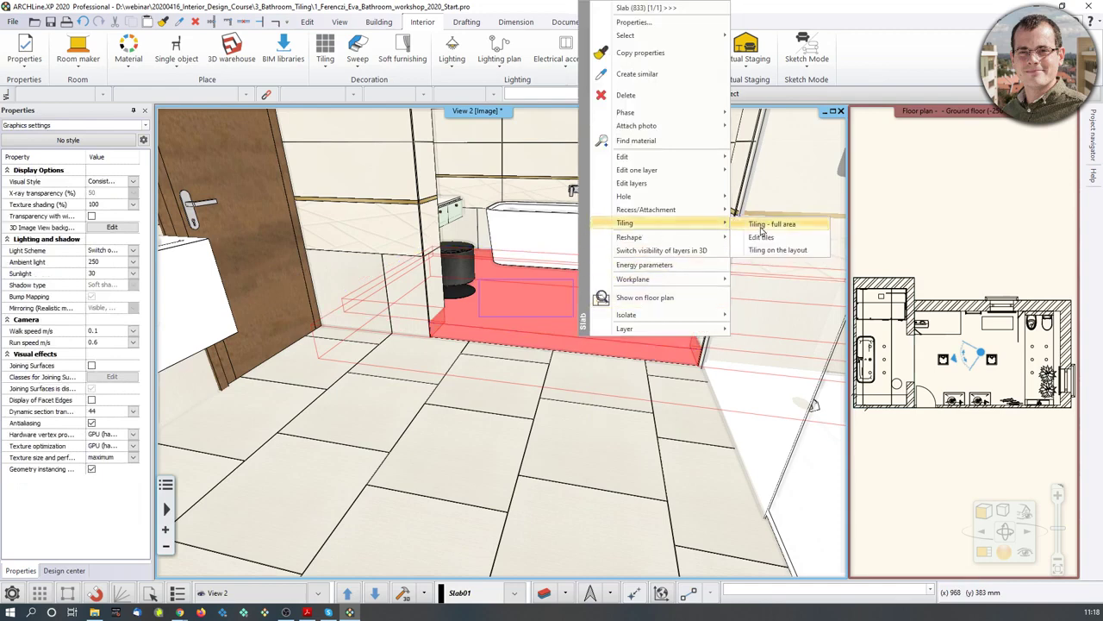
left_click(770, 225)
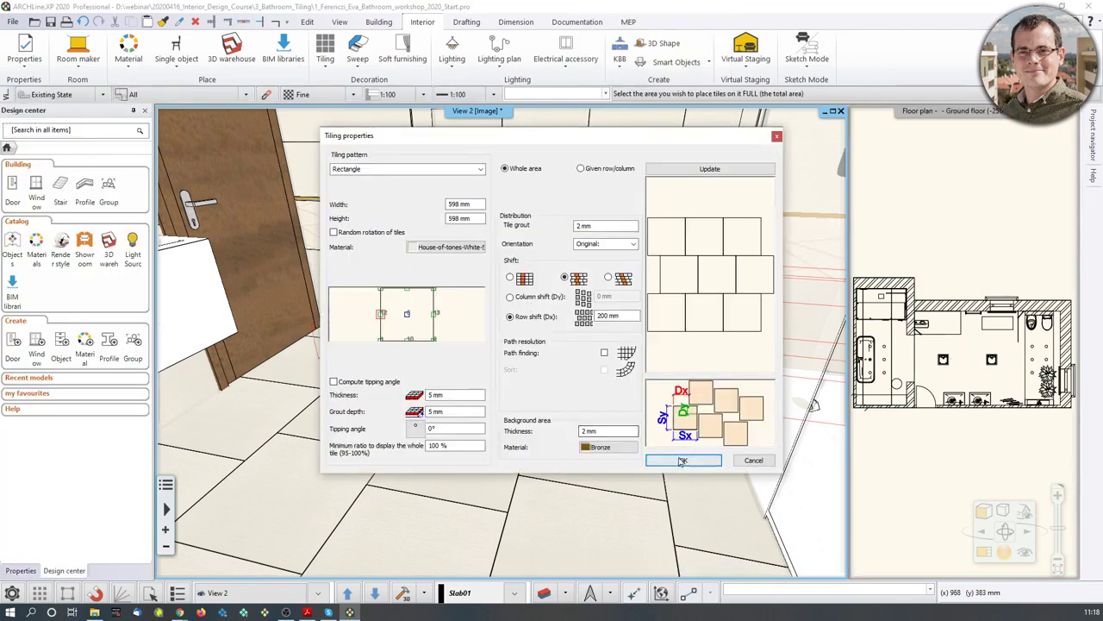
left_click(684, 461)
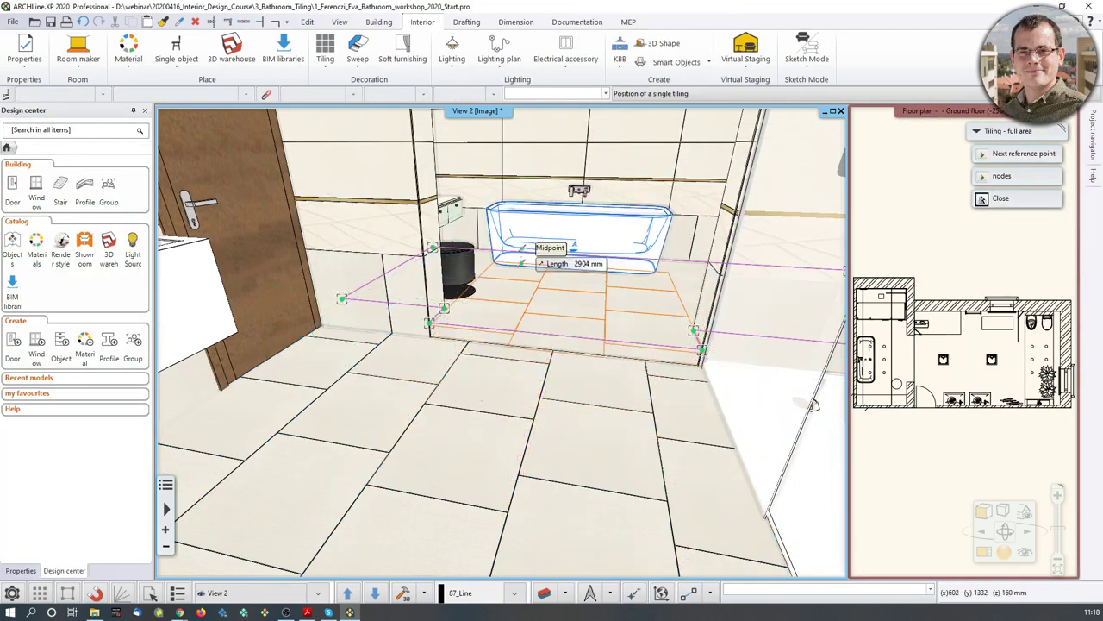
left_click(549, 257)
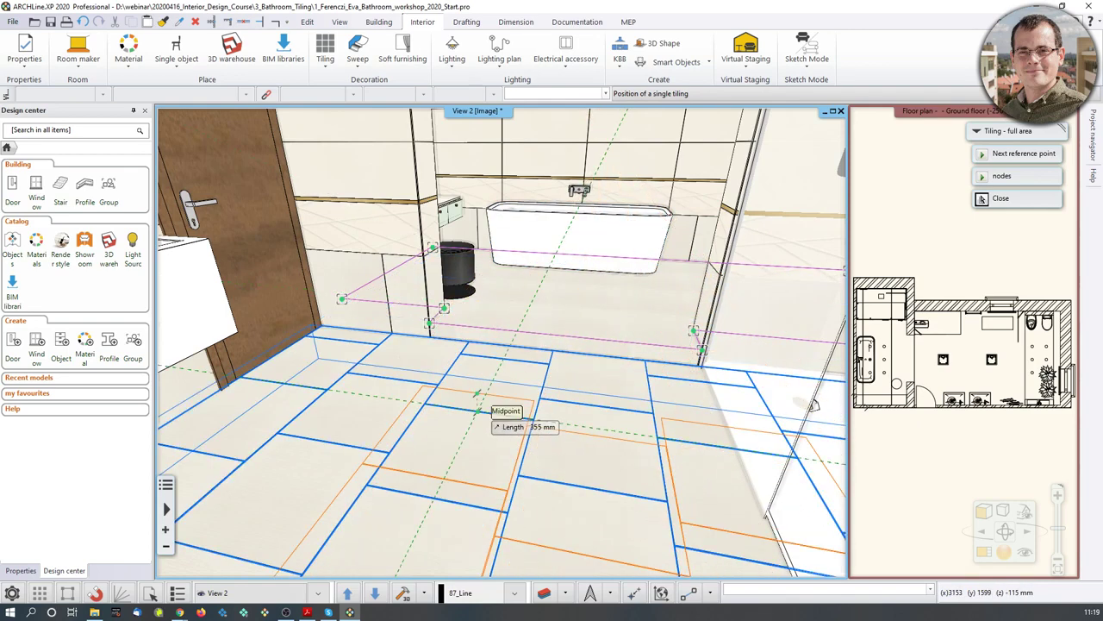
left_click(477, 409)
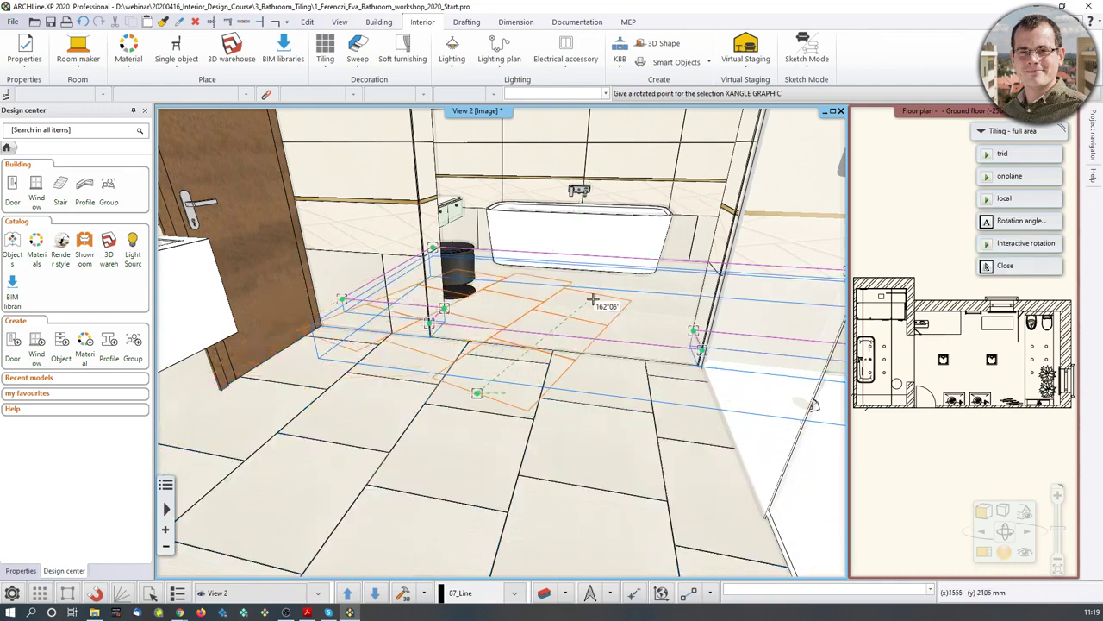
left_click(440, 463)
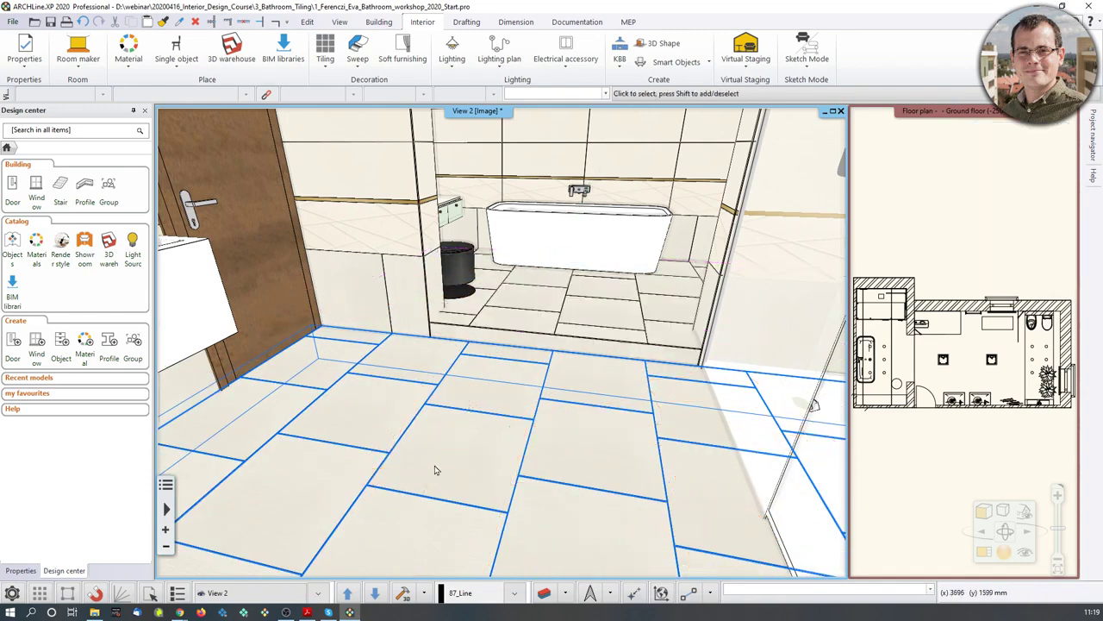
Examine the tile joints across both floor levels and the shower walls, then go through the saved views to Bathroom_6
scroll(703, 345, "up", 4)
scroll(703, 345, "down", 5)
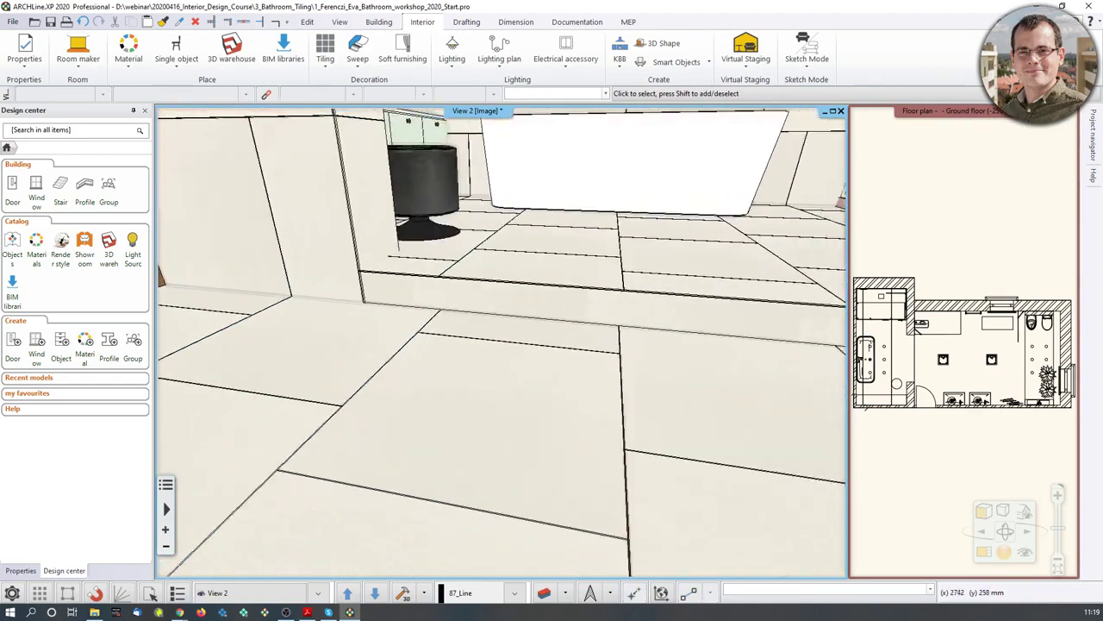
middle_click_drag(564, 361, 507, 298)
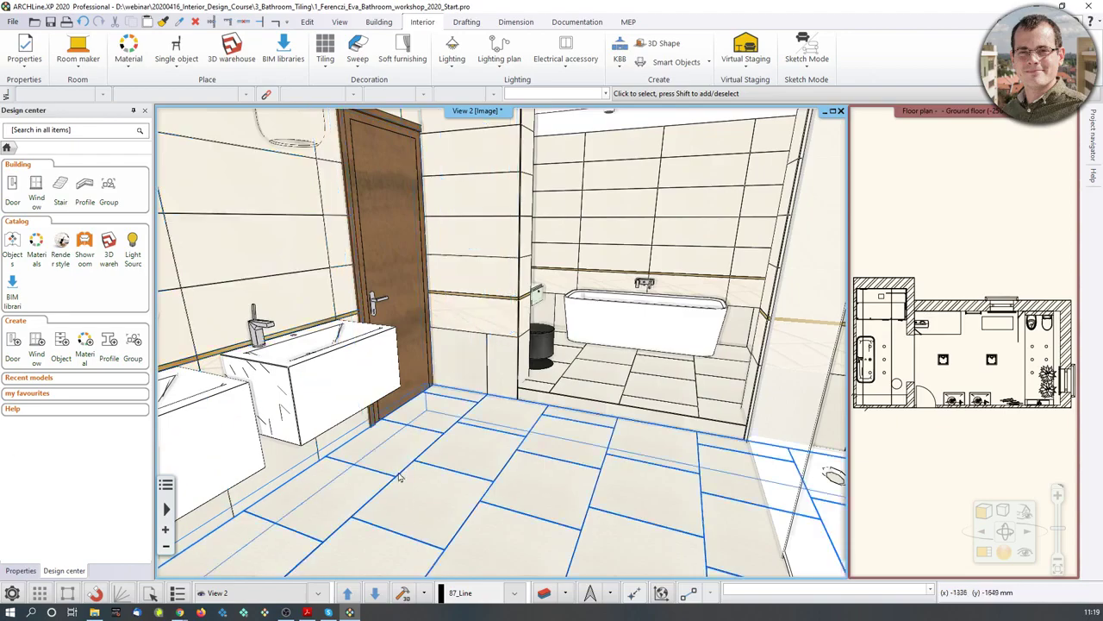
middle_click_drag(612, 435, 143, 416)
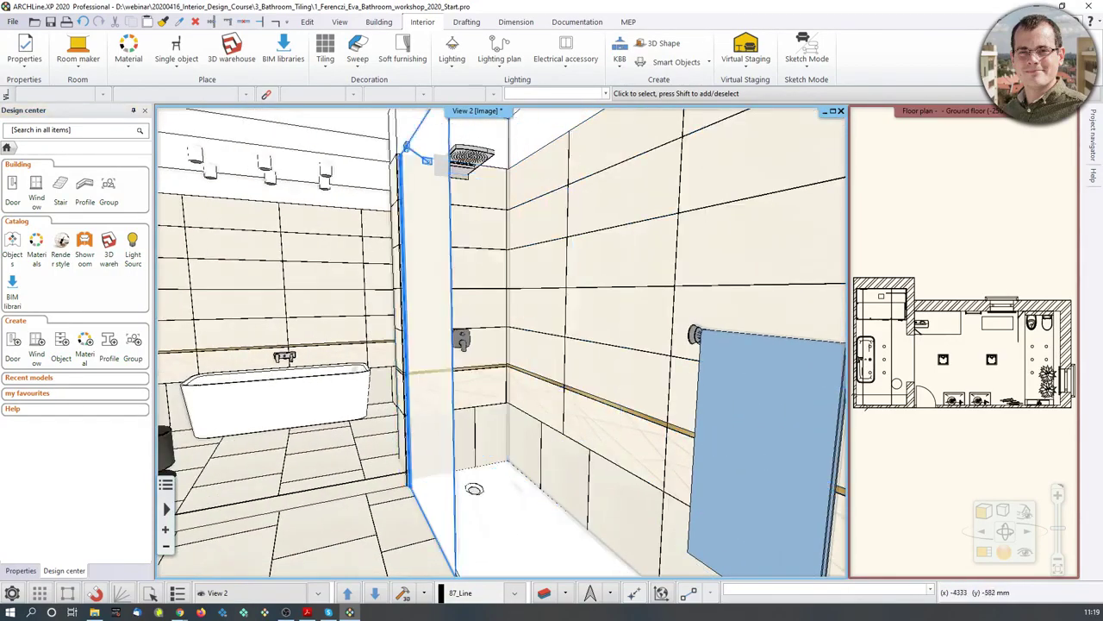
mouse_move(554, 369)
middle_mouse_down()
mouse_move(392, 327)
mouse_move(425, 315)
mouse_move(642, 358)
mouse_move(548, 351)
middle_mouse_up()
scroll(562, 348, "up", 2)
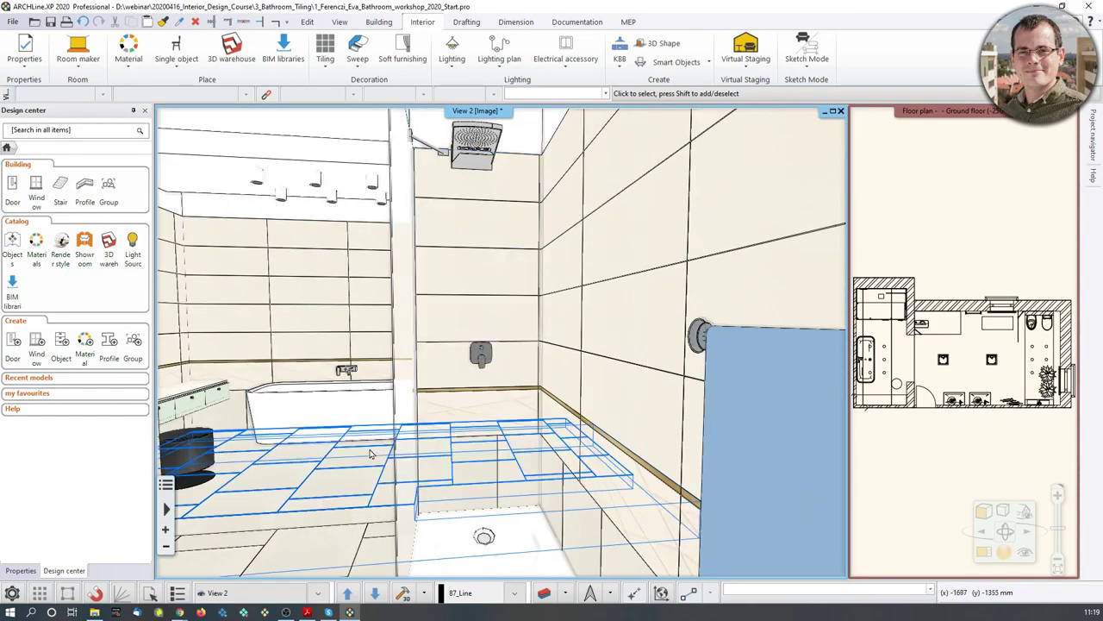
left_click(374, 593)
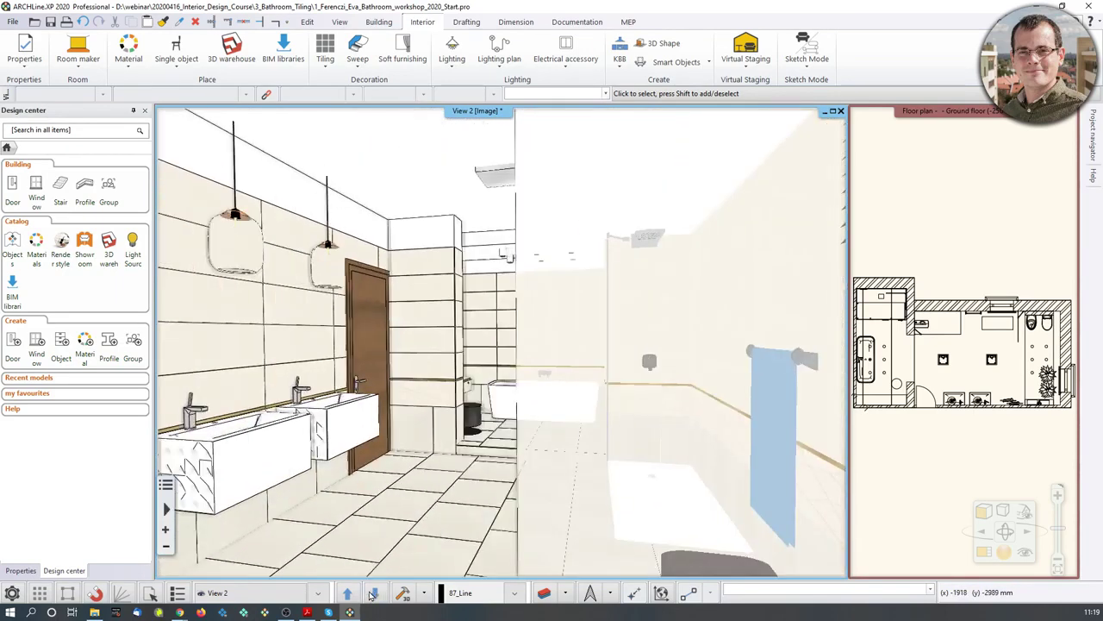
left_click(356, 599)
left_click(355, 600)
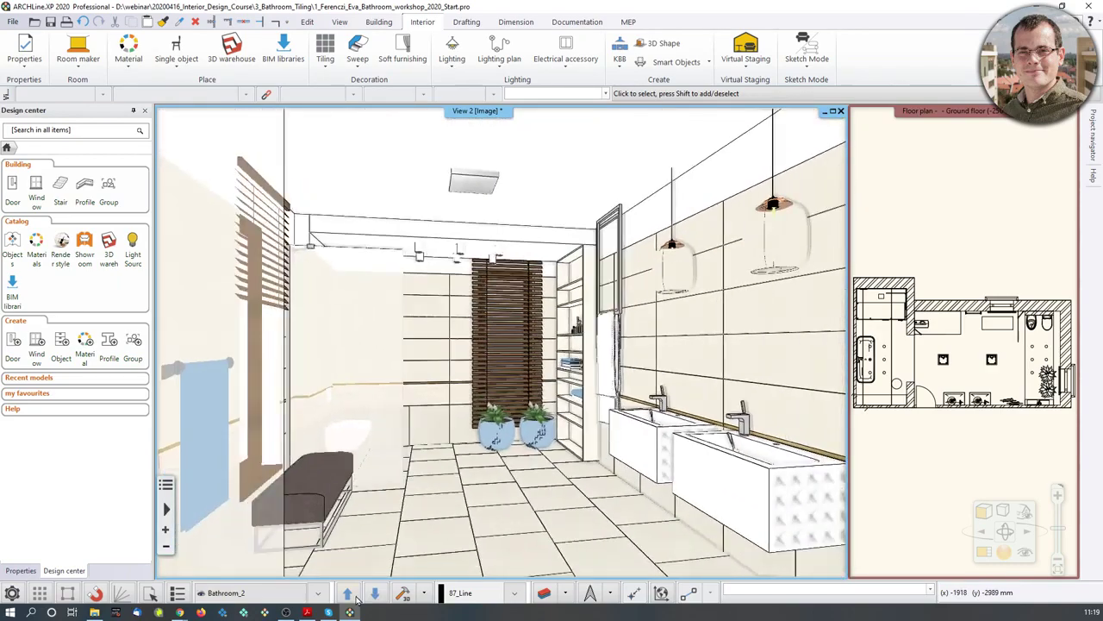
left_click(356, 599)
left_click(354, 600)
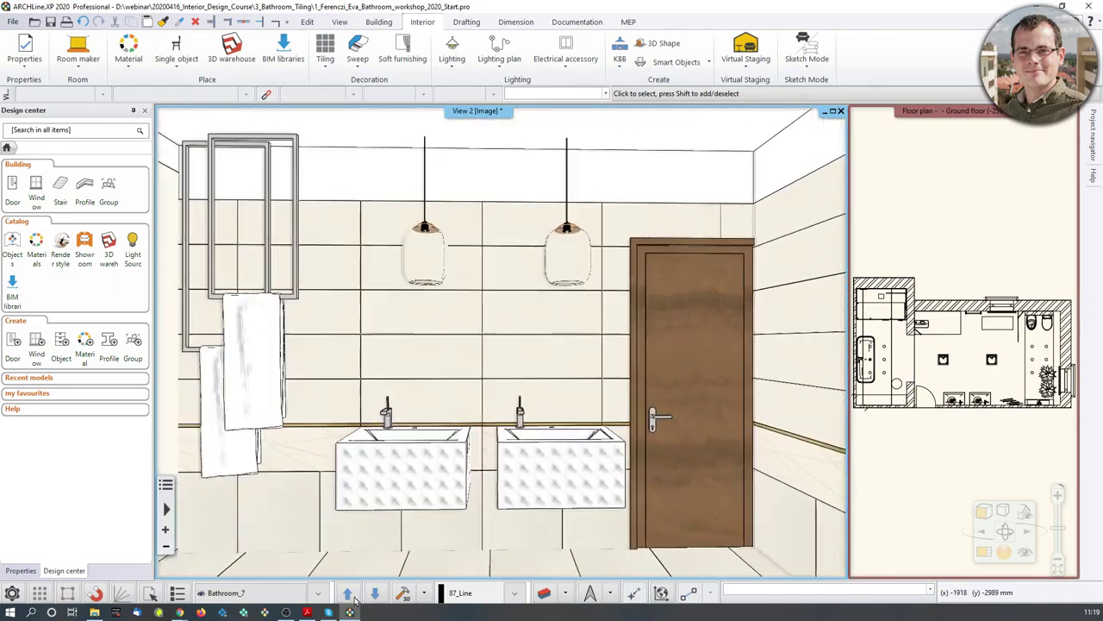
left_click(354, 600)
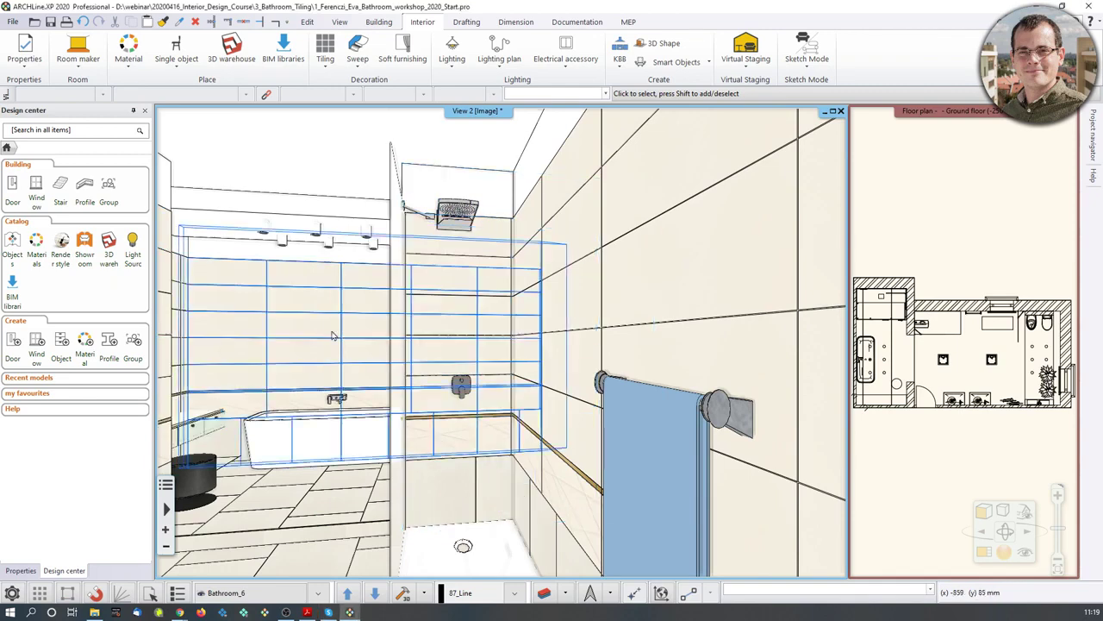
Edit the tiling style of the shower's back wall and delete all its layers except the steel-gold-pol-898x23 row
right_click(459, 323)
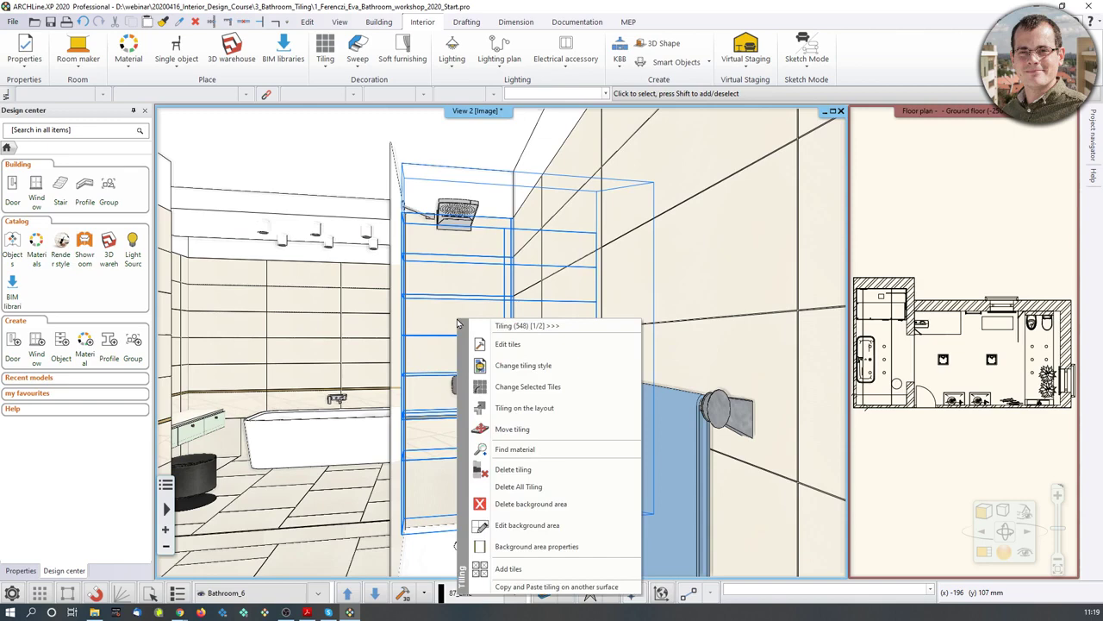
left_click(497, 365)
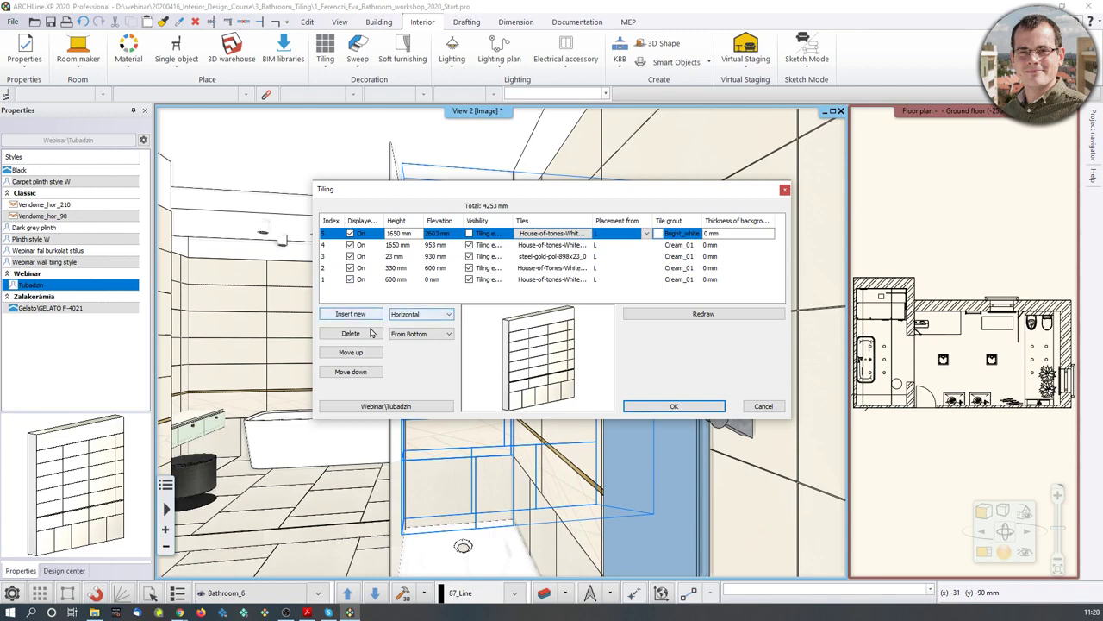
left_click(366, 335)
left_click(365, 335)
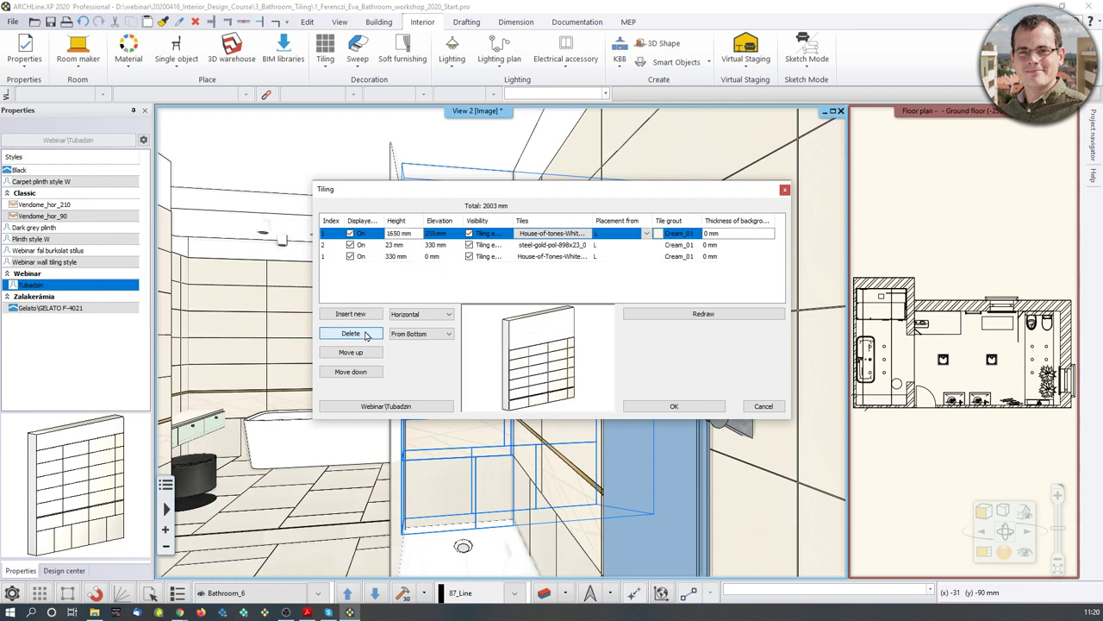
left_click(366, 335)
left_click(366, 336)
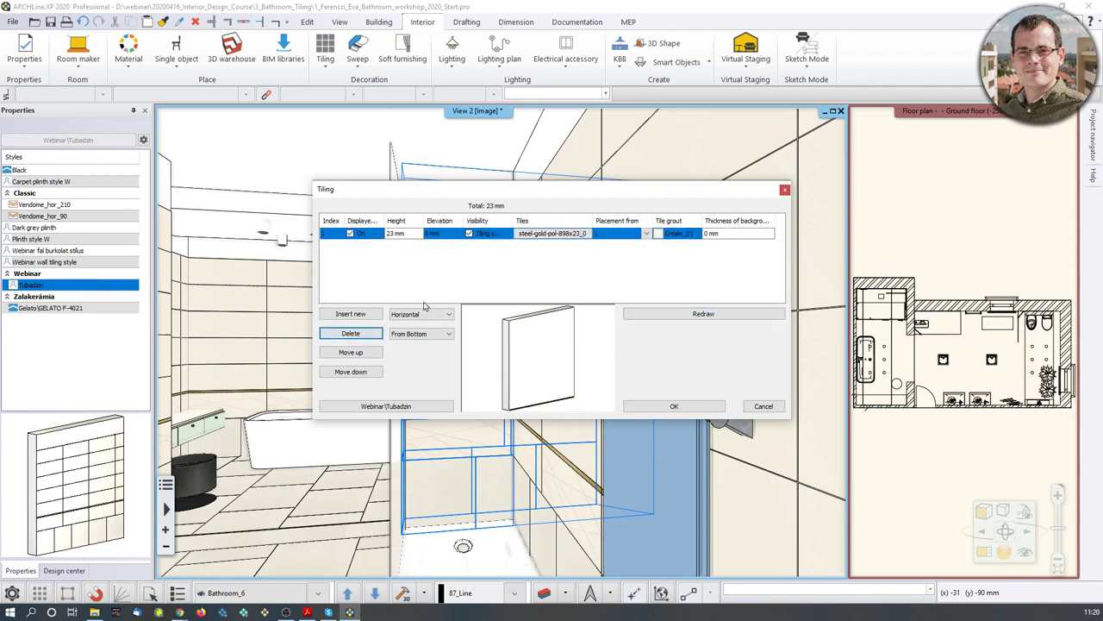
Set the remaining steel-gold layer's height to 2600 mm, check it in the preview, and open its tile properties
left_click(395, 234)
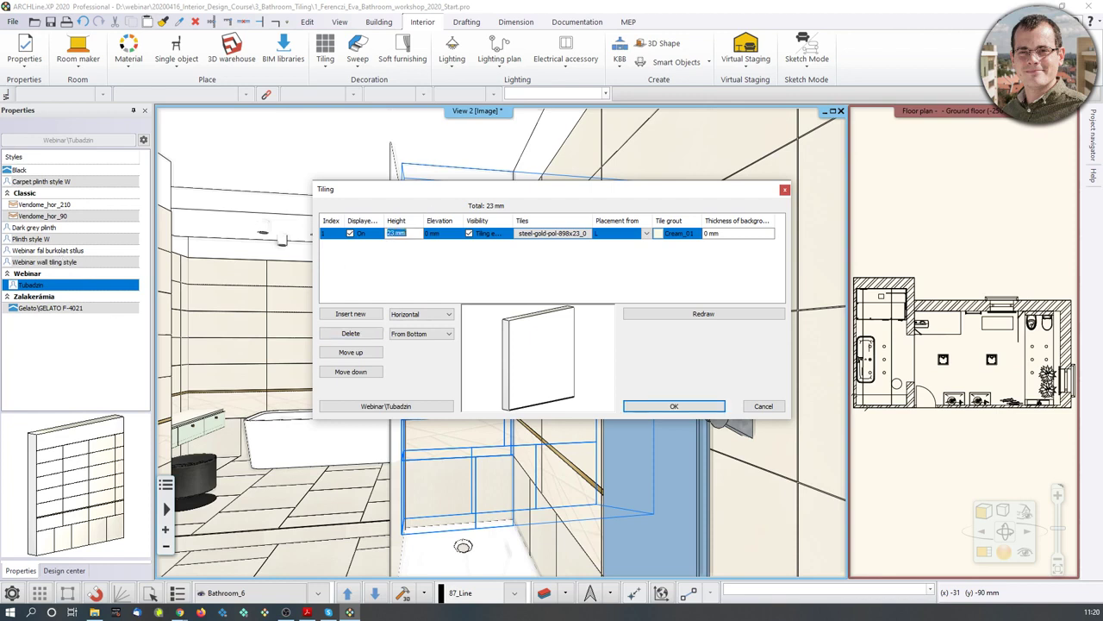
type("2600")
left_click(677, 316)
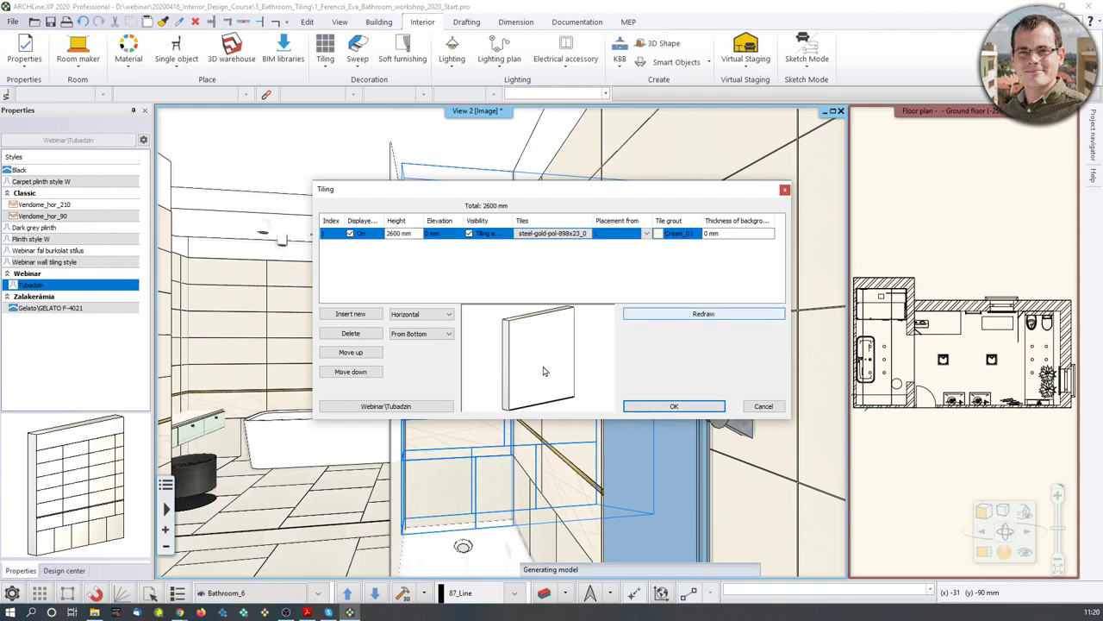
scroll(532, 374, "up", 5)
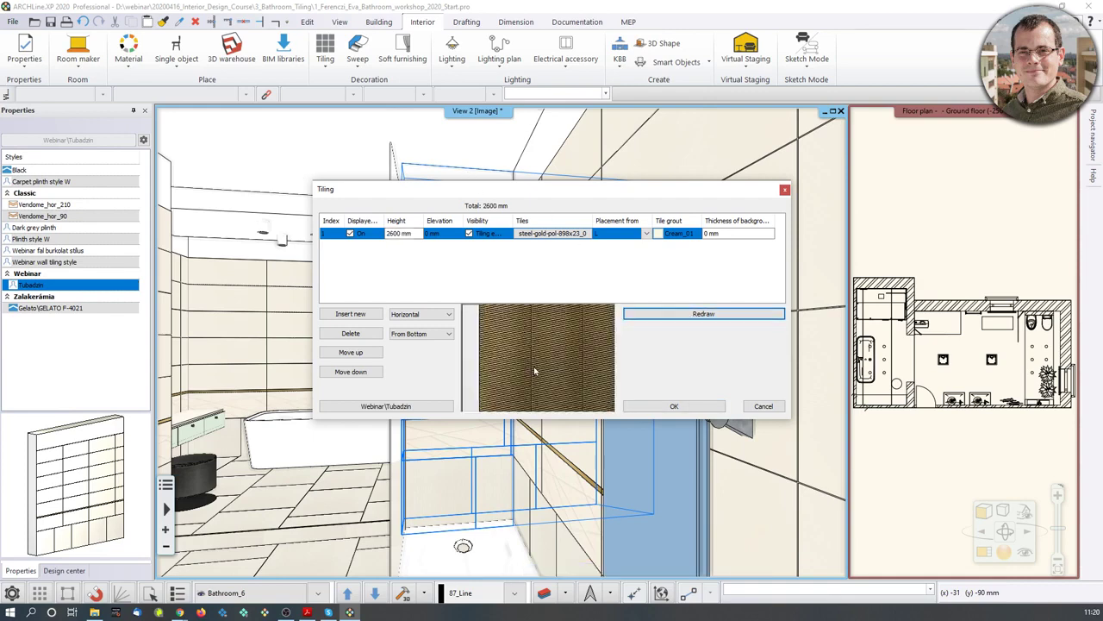
scroll(536, 358, "down", 5)
middle_click_drag(536, 354, 525, 365)
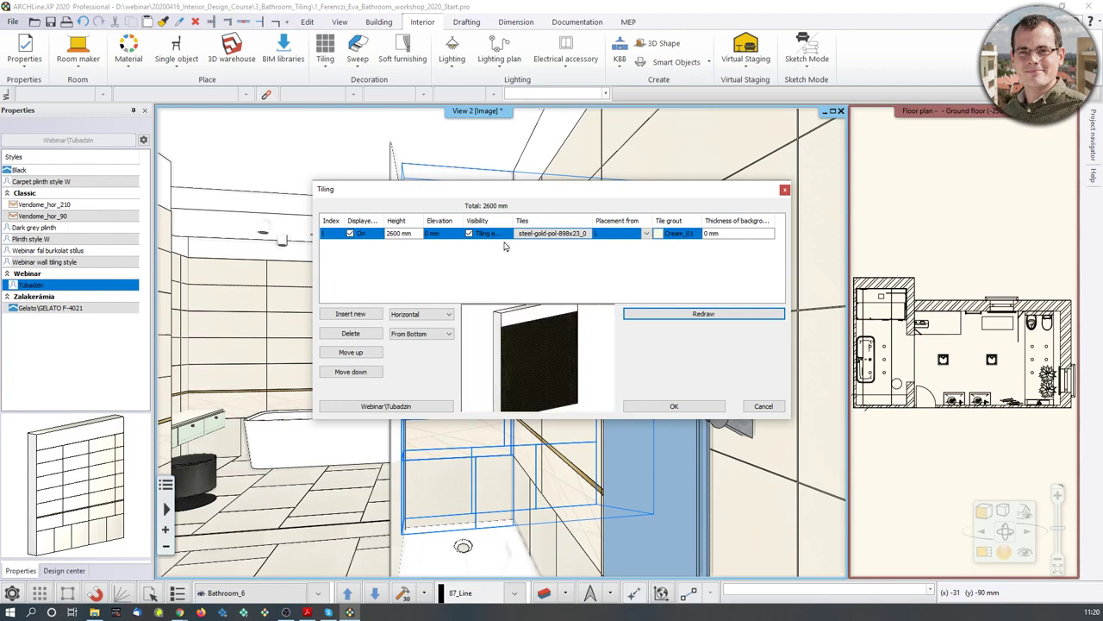
double_click(547, 234)
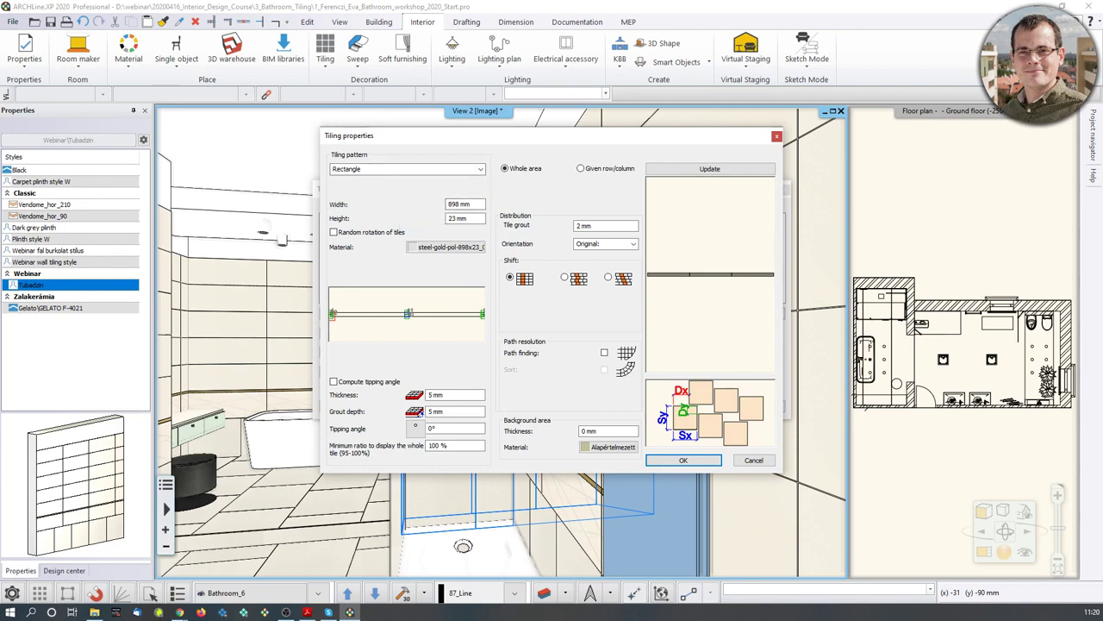
Try a built-in tiling pattern for the layer and browse the available pattern types
left_click(480, 170)
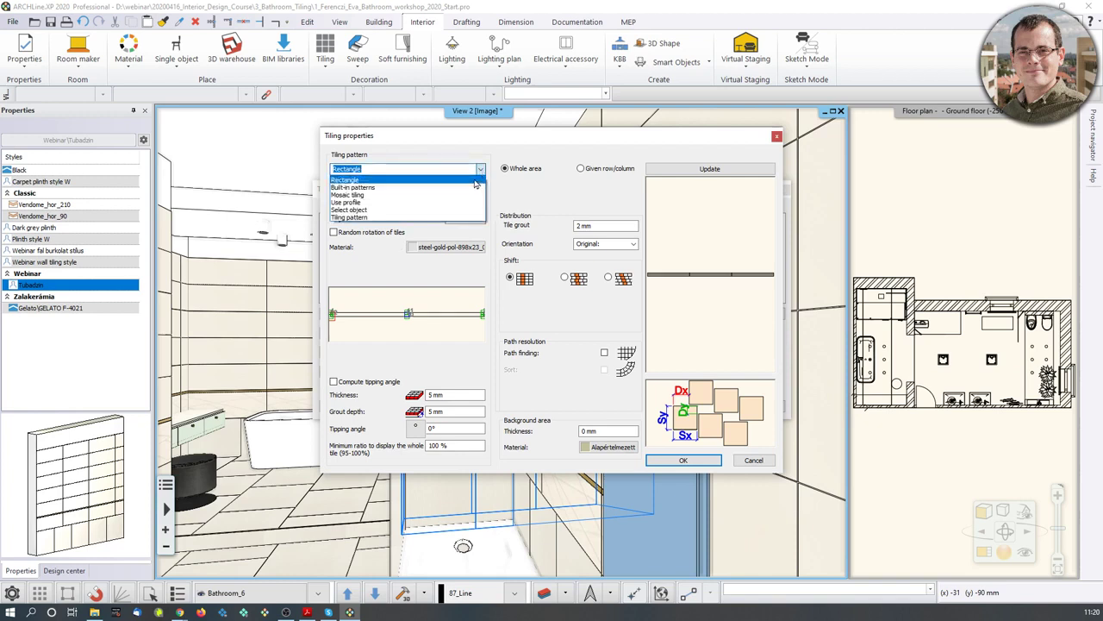
left_click(448, 187)
left_click(464, 189)
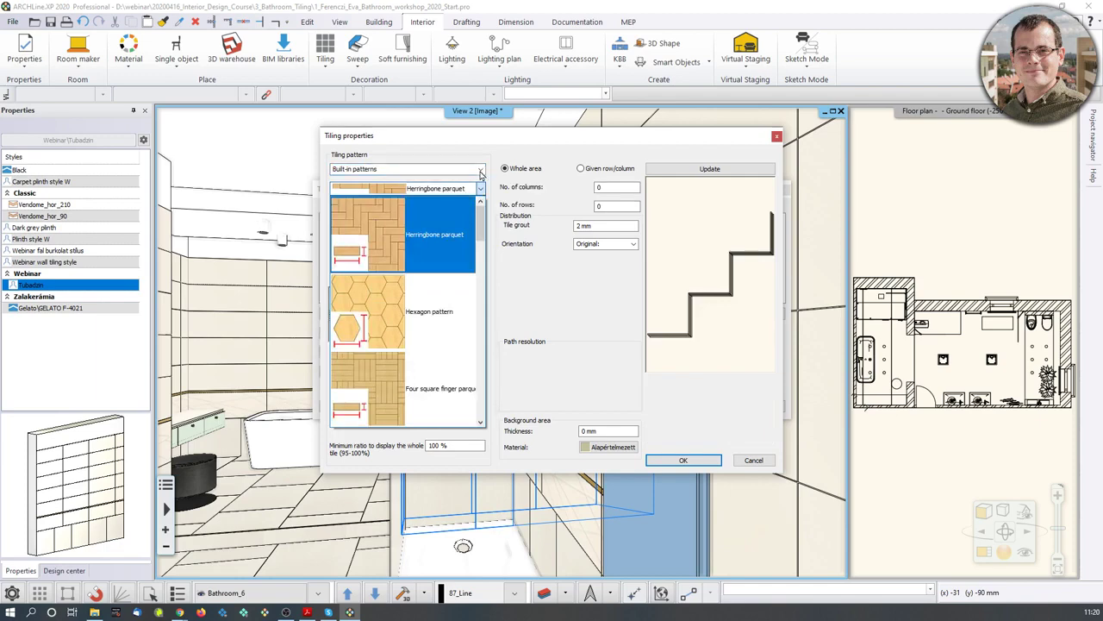
scroll(417, 394, "down", 3)
scroll(418, 394, "up", 3)
left_click(484, 169)
Change the layer's tiling pattern to mosaic tiling with hexagons
left_click(483, 170)
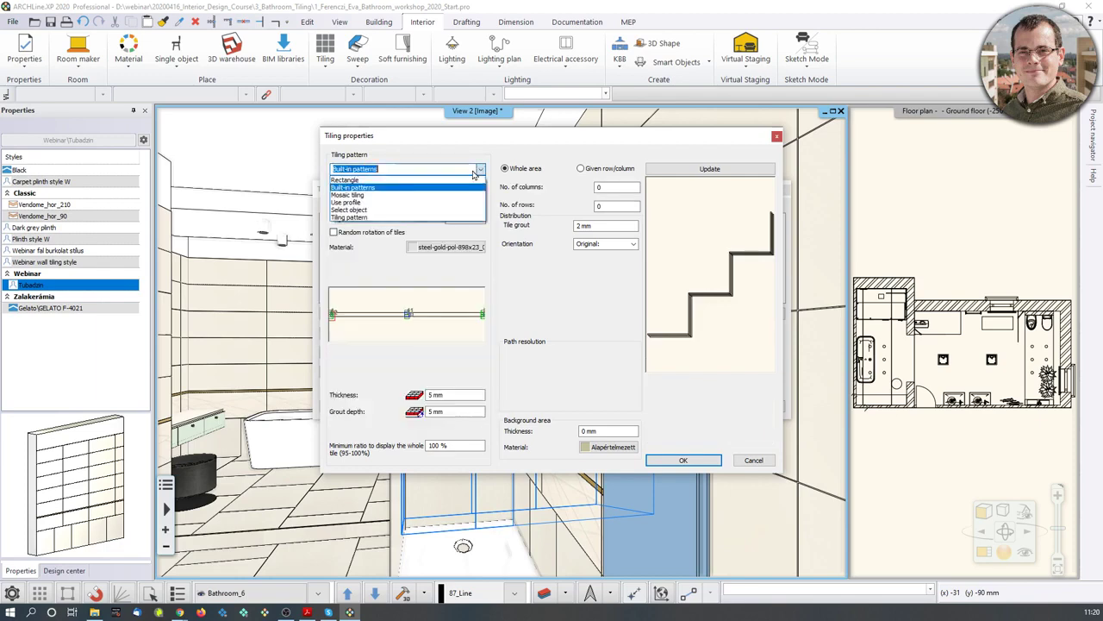
left_click(408, 198)
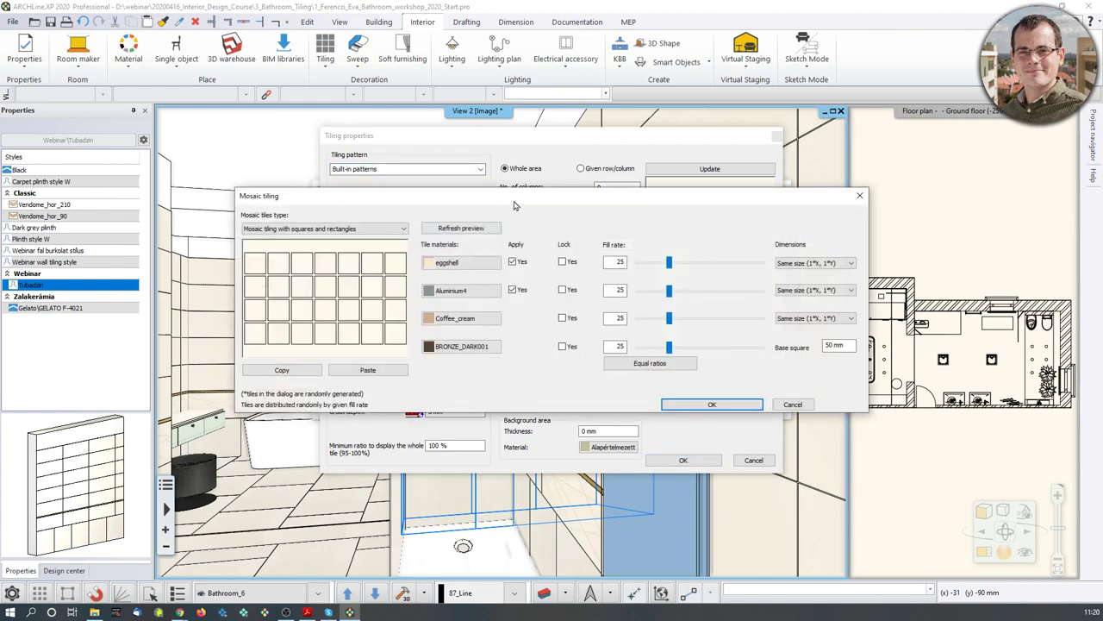
left_click_drag(508, 197, 703, 126)
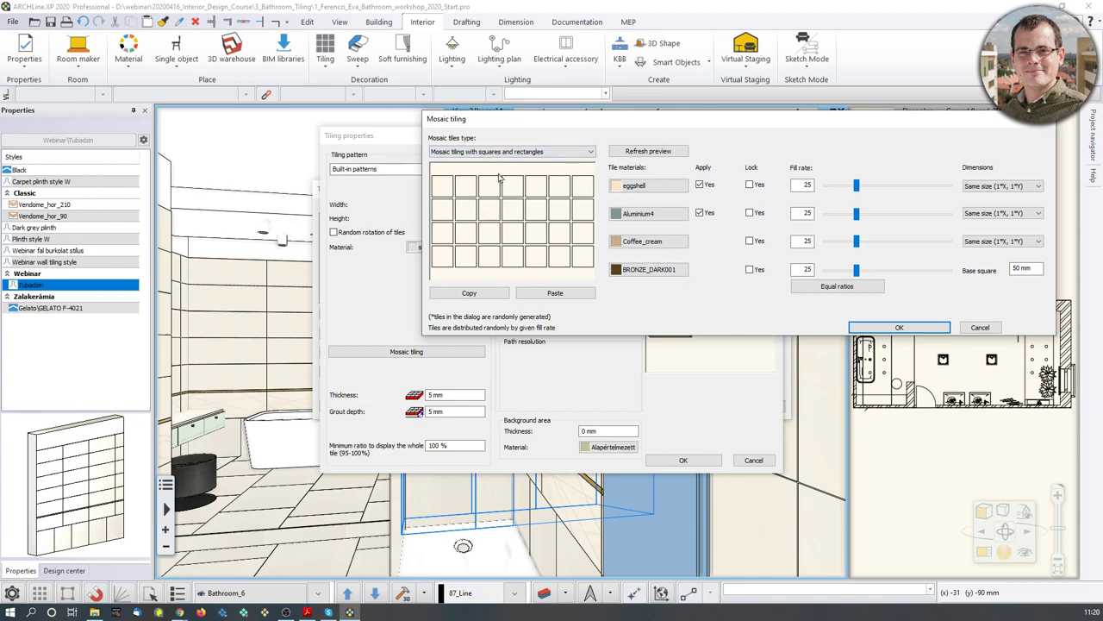
left_click(527, 154)
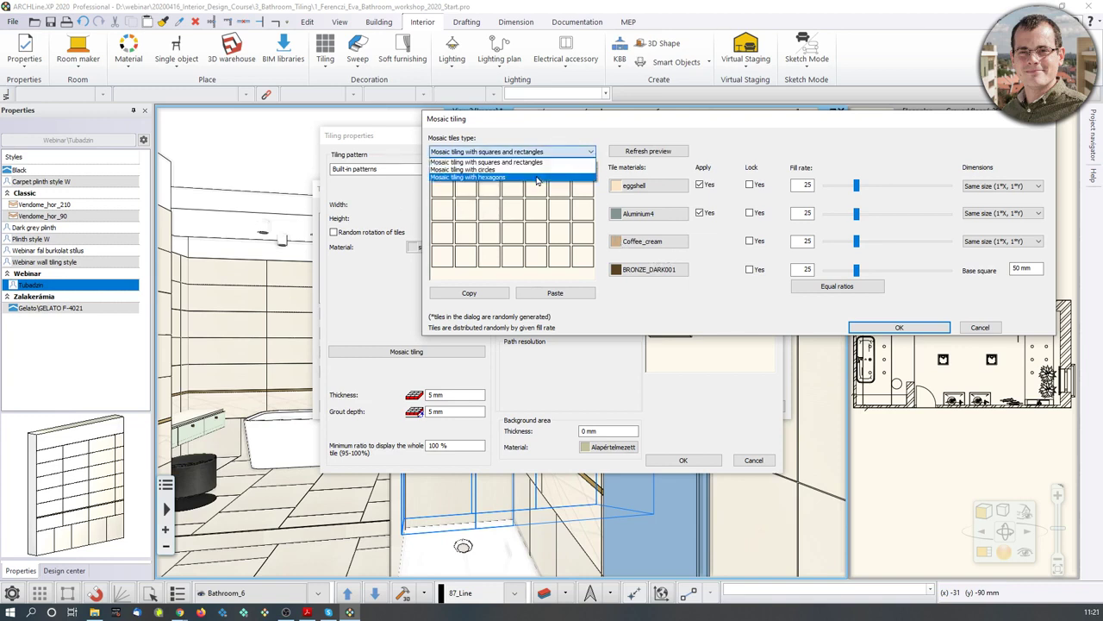
left_click(537, 177)
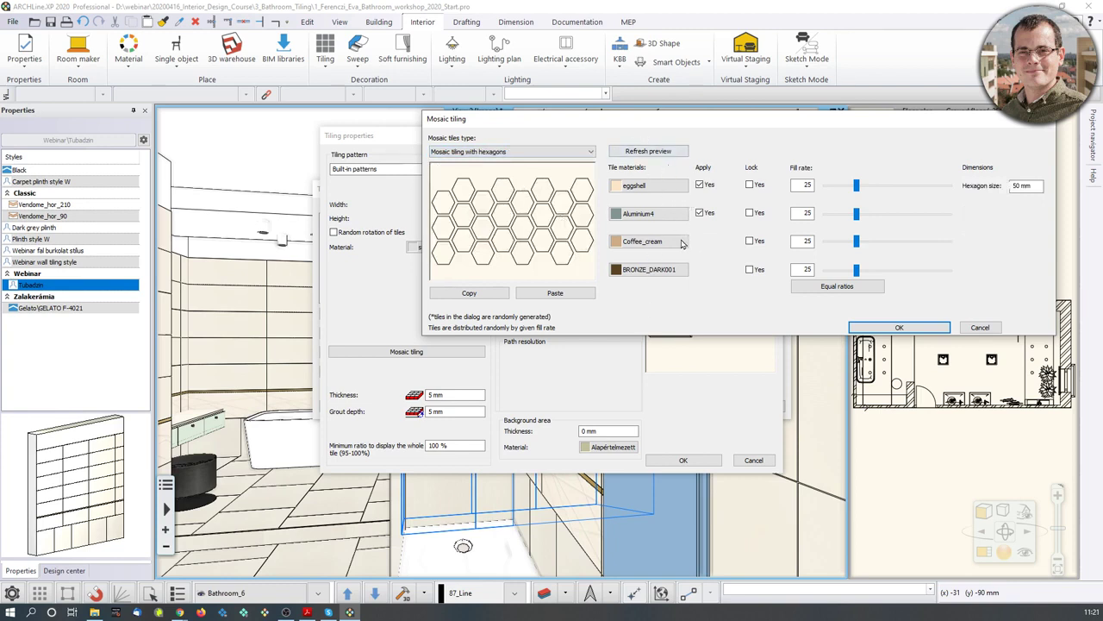
Search the material library for "blue glass" and assign Blue glass matt 02 as the mosaic's first tile material
left_click(636, 187)
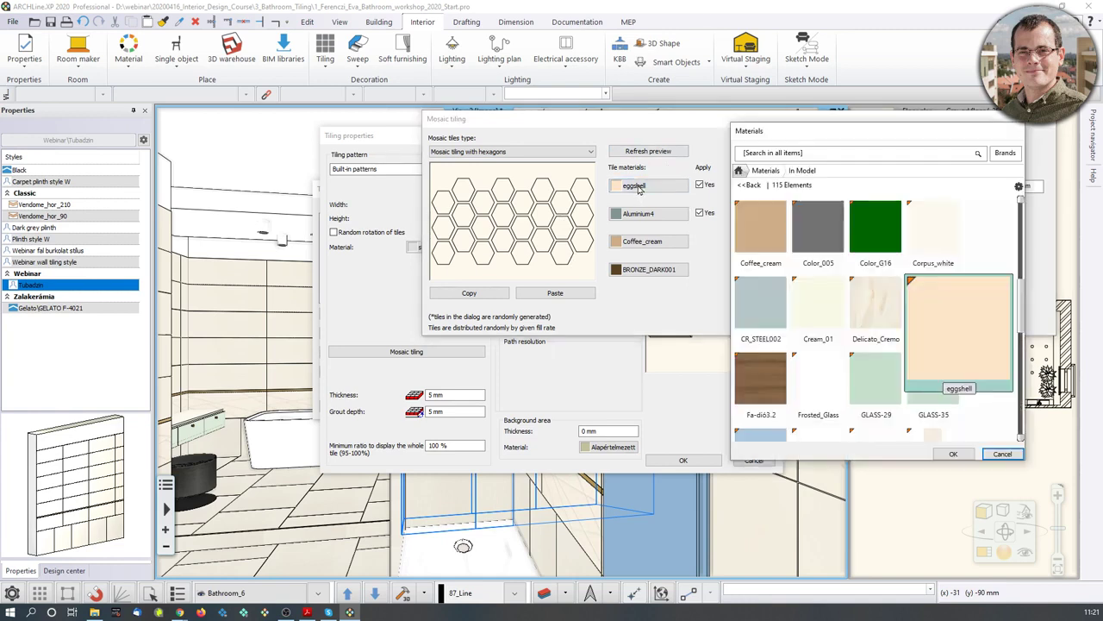
left_click(738, 170)
left_click(781, 155)
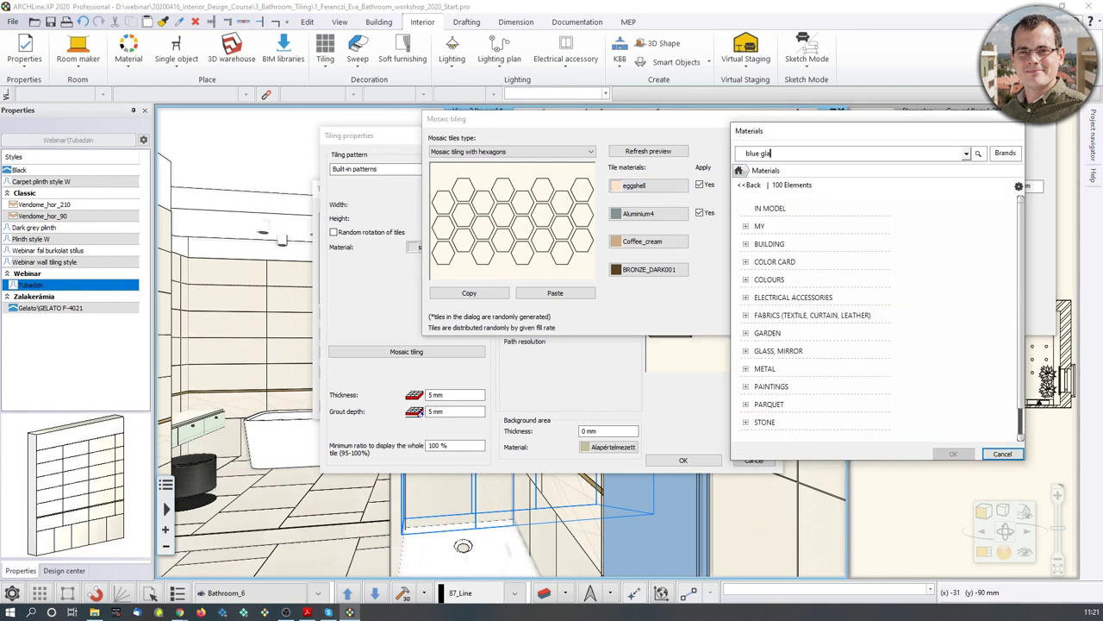
key("Return")
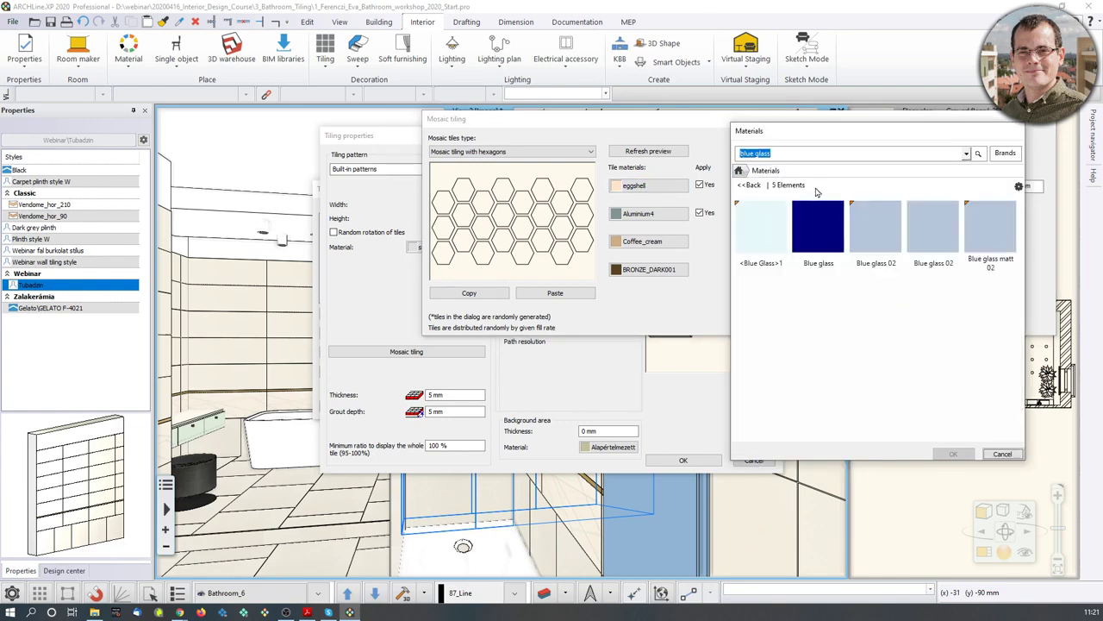
left_click(986, 245)
left_click(953, 454)
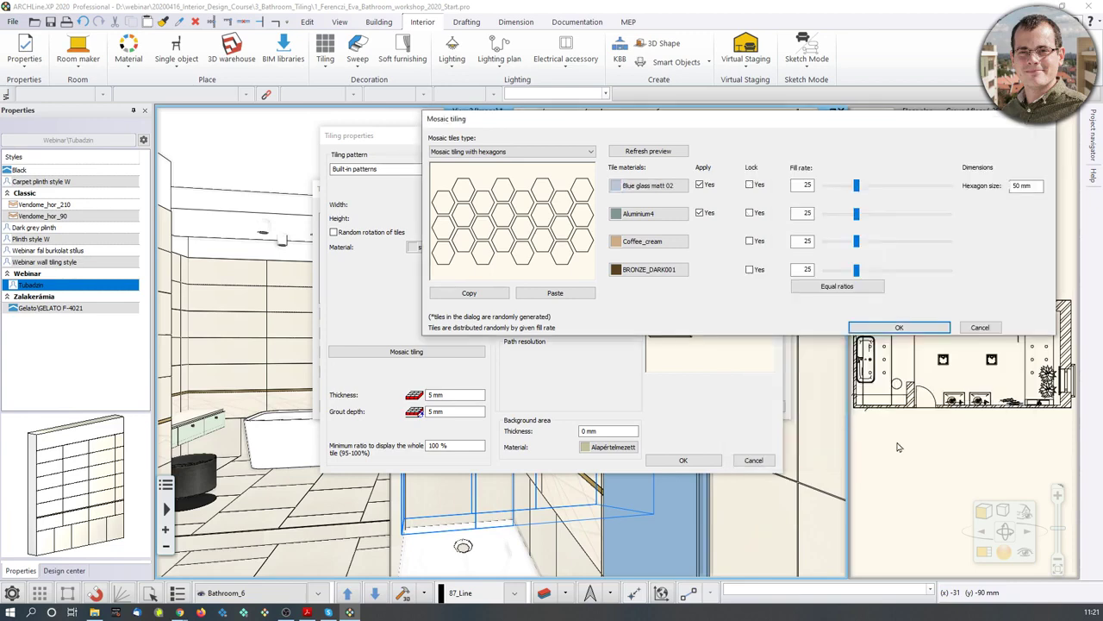
Search the material library for "house-of-tones" and assign House-of-tones-White 898x328 as the mosaic's second tile material
left_click(646, 213)
left_click(779, 172)
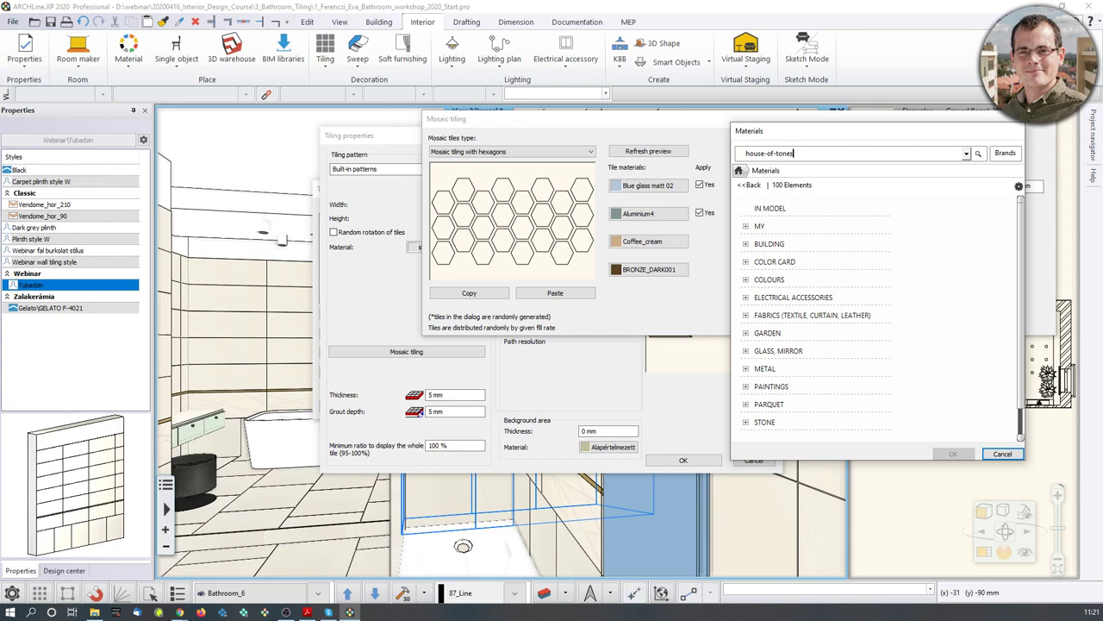
key("Return")
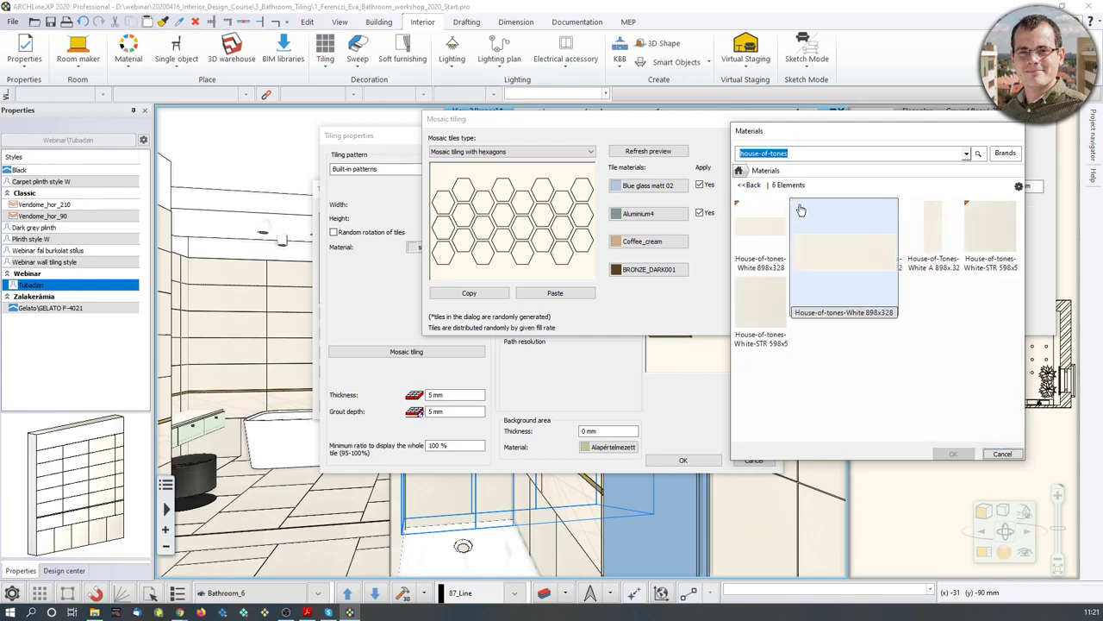
mouse_move(961, 267)
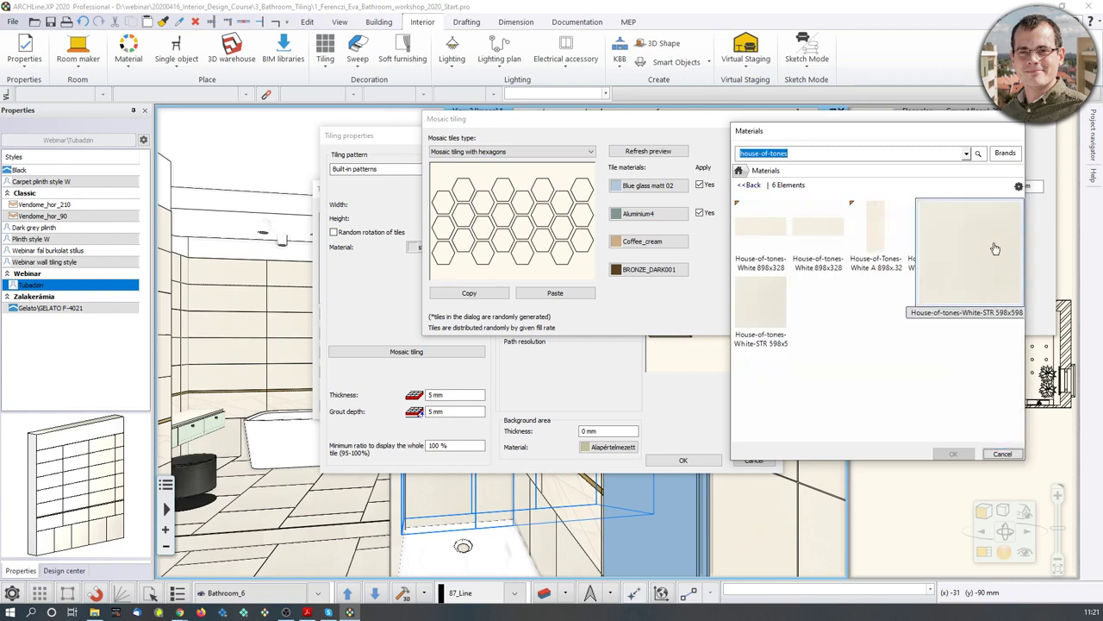
left_click(814, 247)
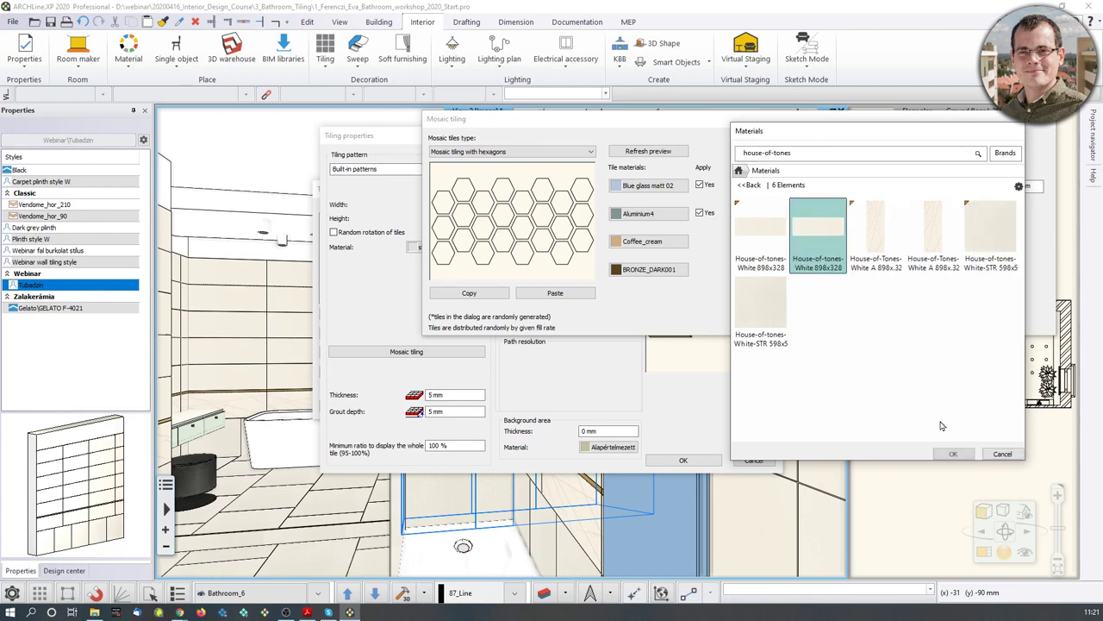
left_click(953, 453)
Replace the mosaic's third tile material, Coffee_cream, with House-of-tones-White 898x328, found by searching "house-of-tones"
left_click(646, 243)
mouse_move(813, 223)
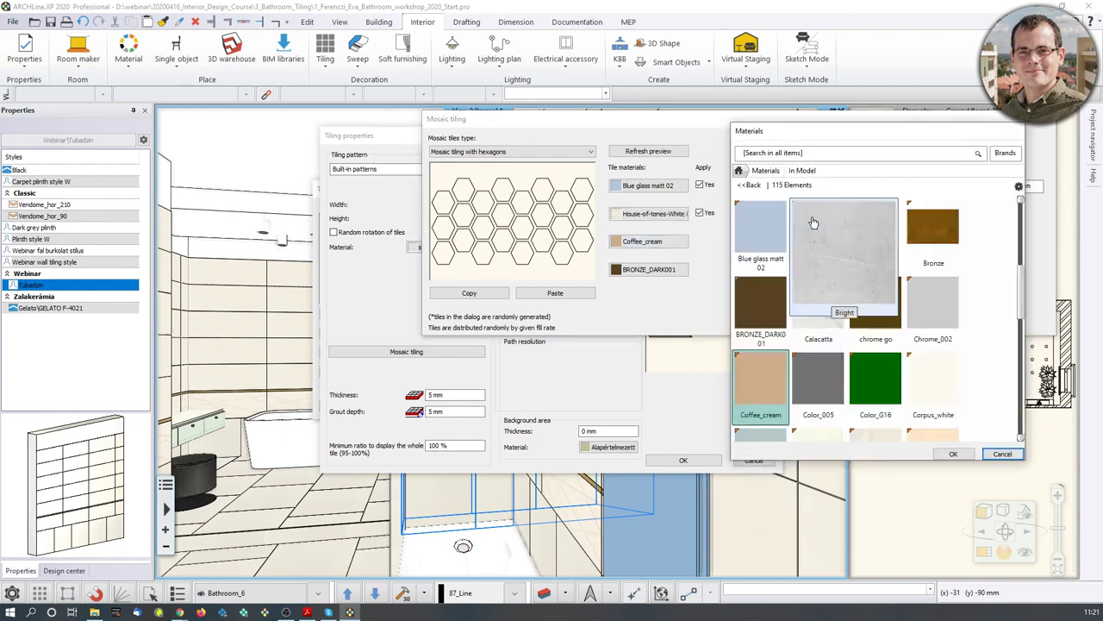
left_click(758, 170)
left_click(748, 153)
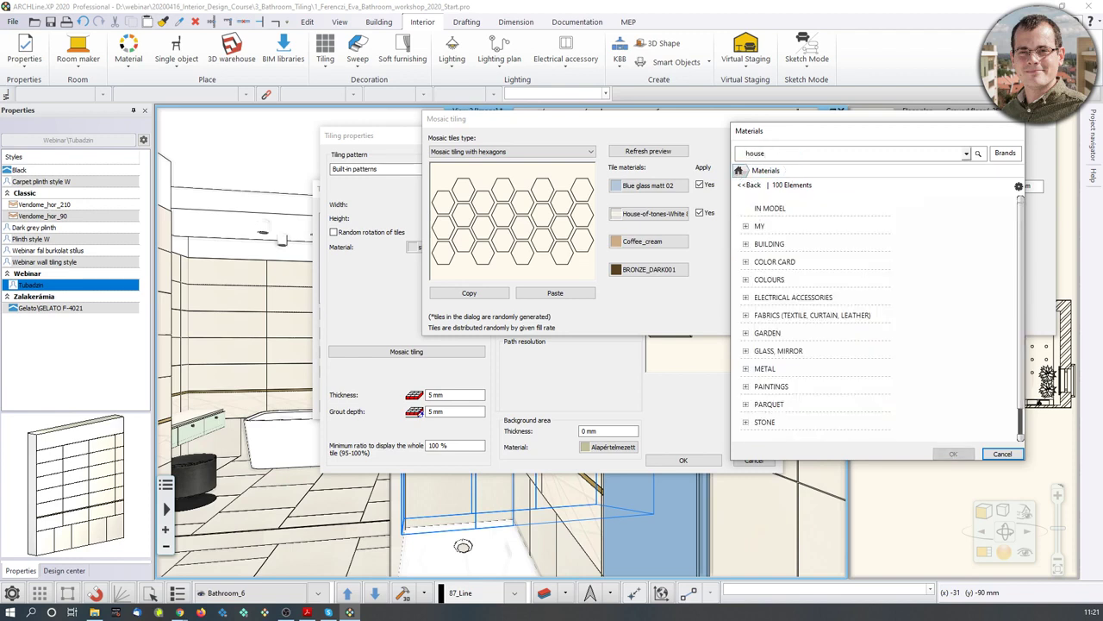
type("house-of-tones")
key("Return")
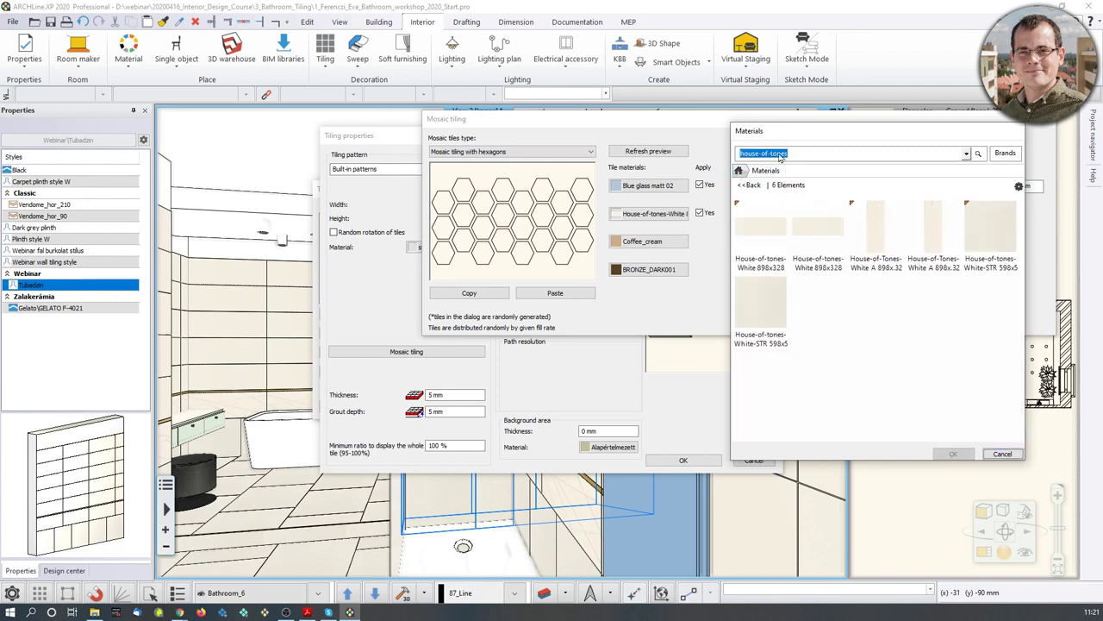
left_click(818, 228)
left_click(950, 453)
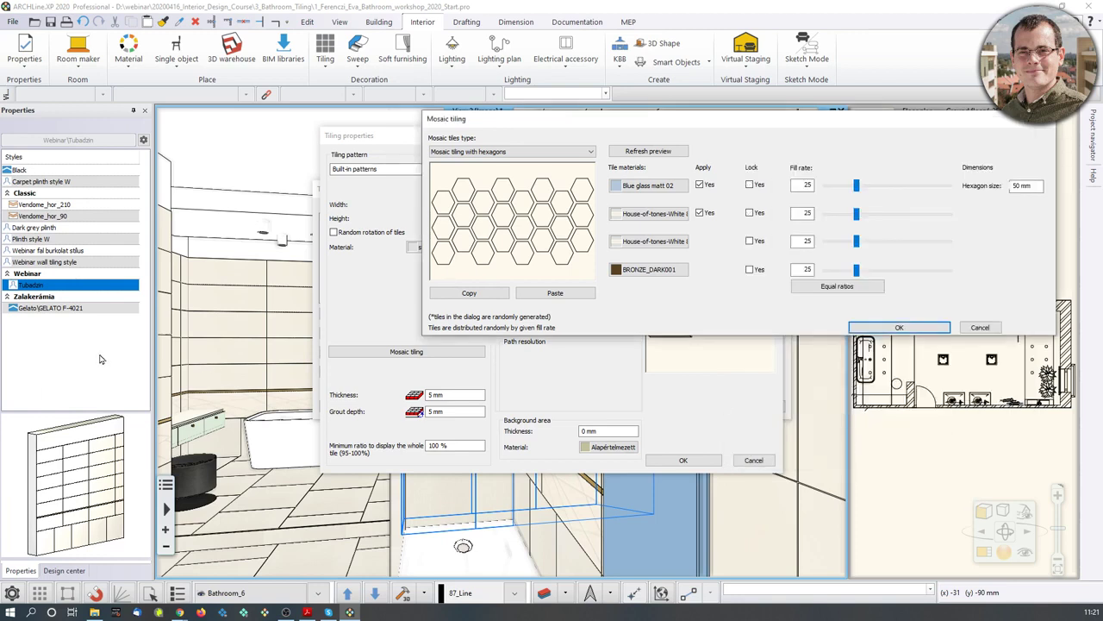
Search the material library for "integrally-light" and "light_gray" to find the mosaic's fourth tile material
left_click(660, 273)
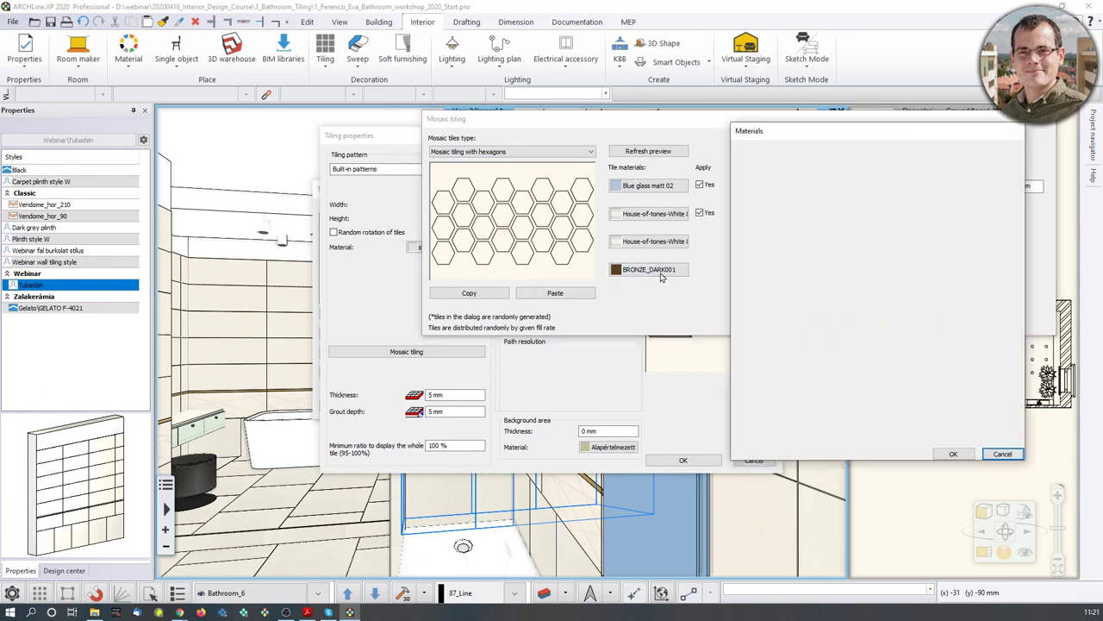
left_click(765, 170)
left_click(785, 150)
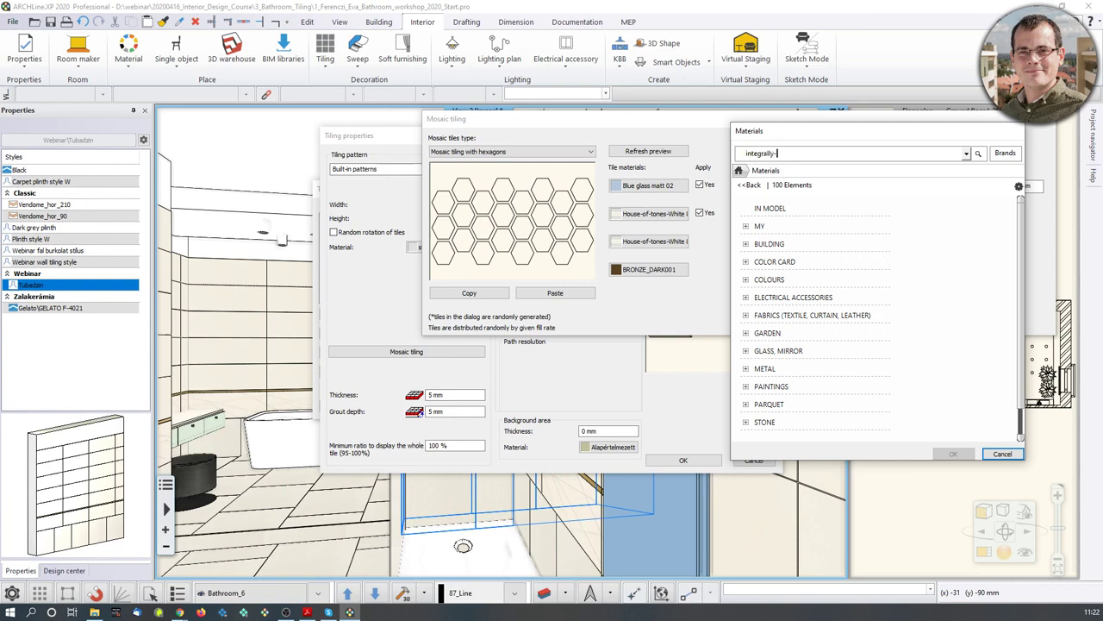
type("t")
key("Return")
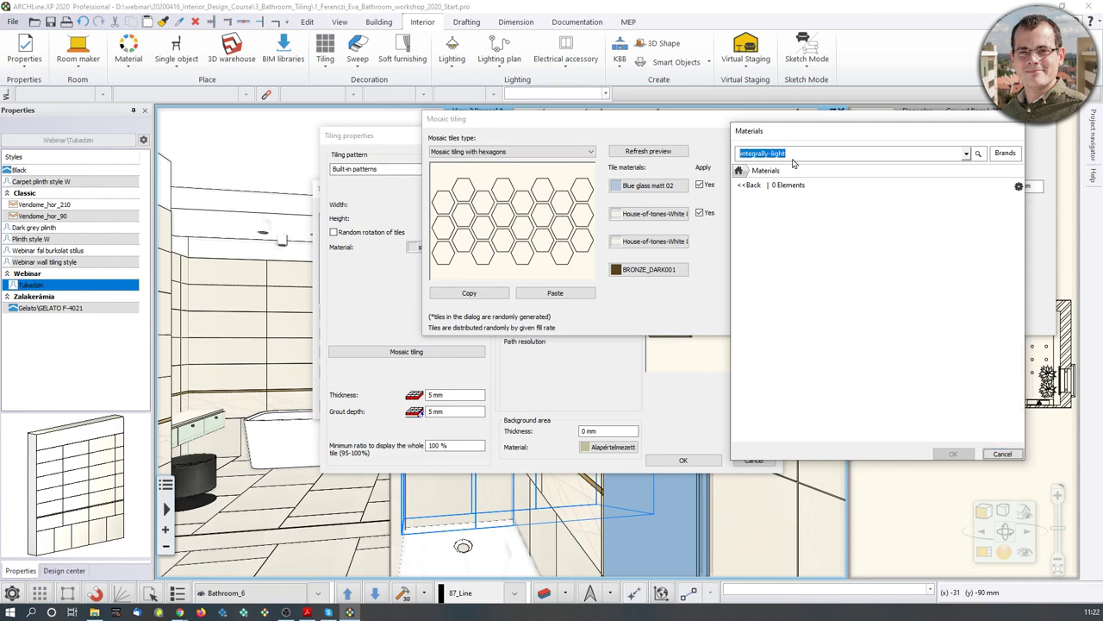
left_click(792, 156)
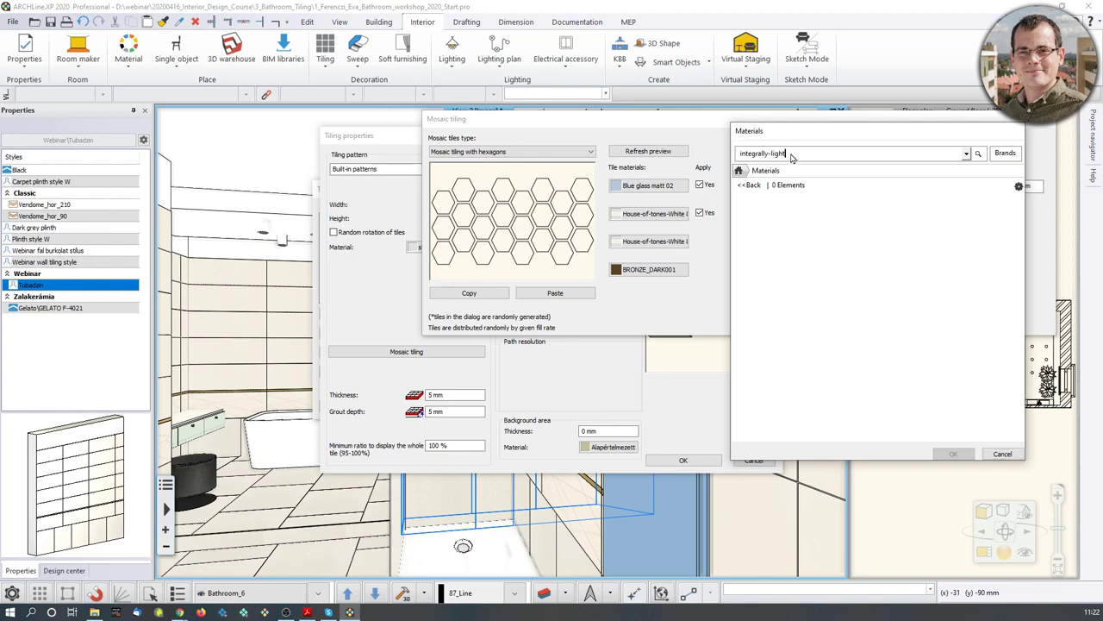
double_click(791, 156)
type("light_gray")
key("Return")
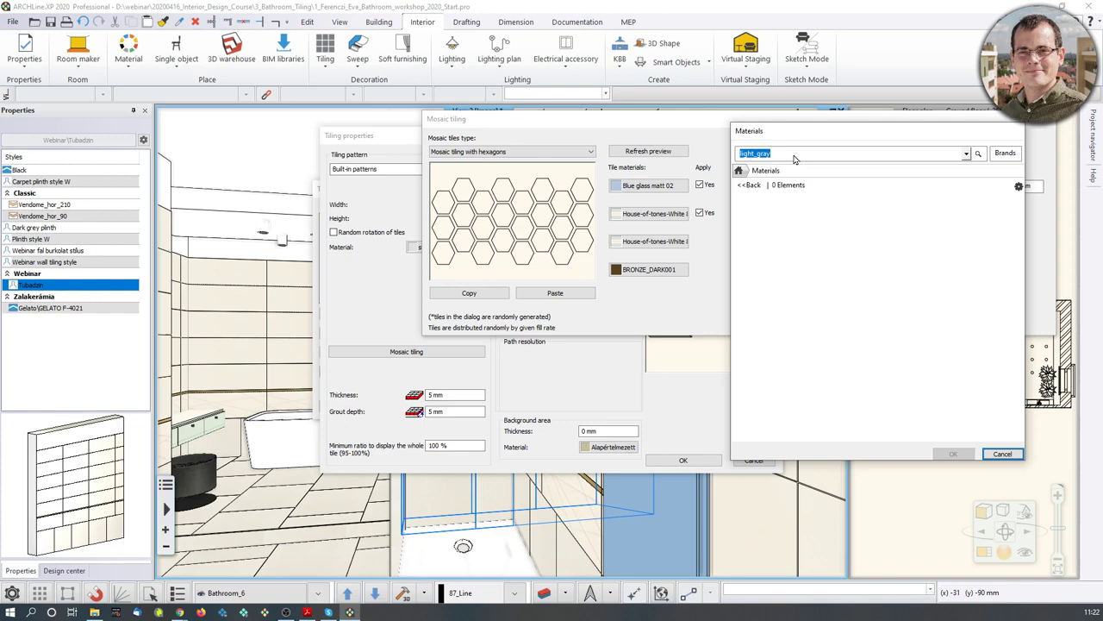
Search the material library for "gray" and assign LIGHT GRAY 17 as the mosaic's fourth tile material
left_click(791, 157)
double_click(791, 158)
type("gray")
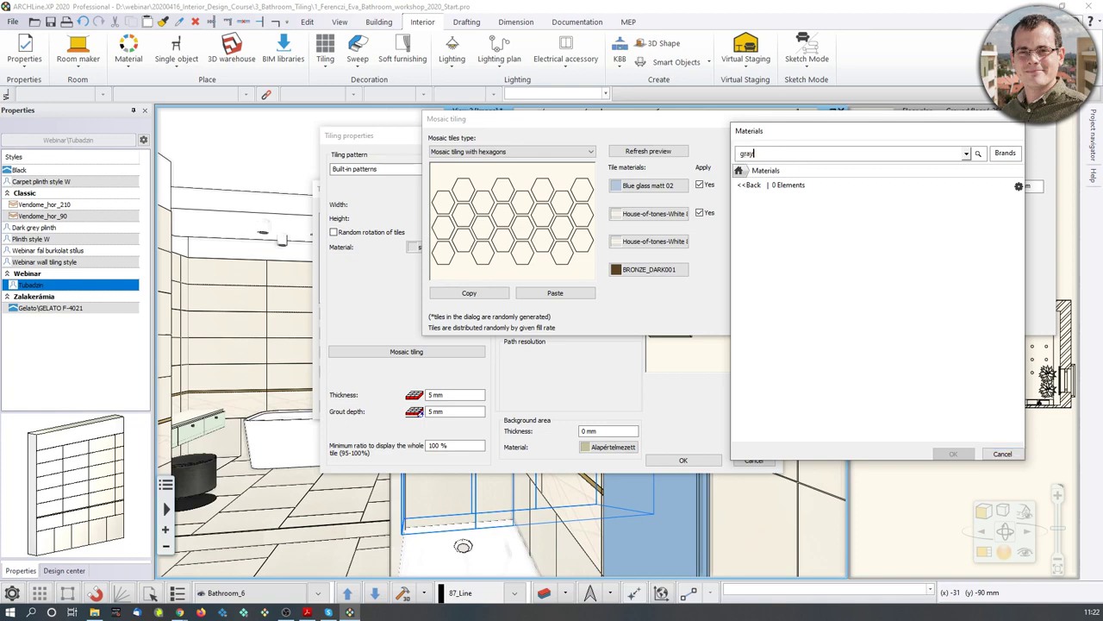
key("Return")
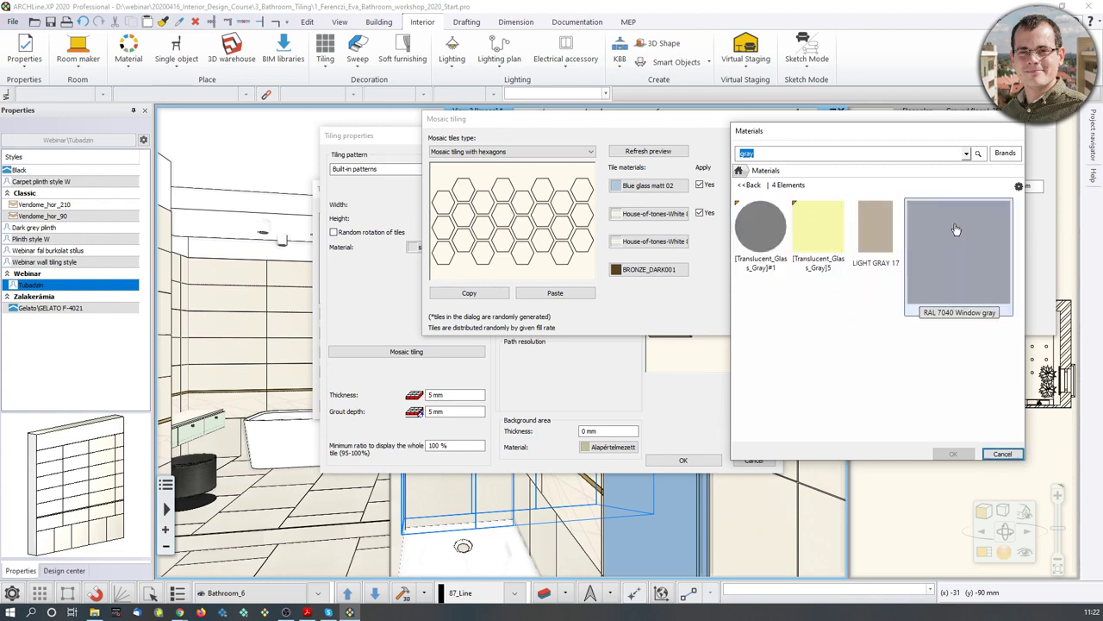
left_click(874, 229)
left_click(953, 455)
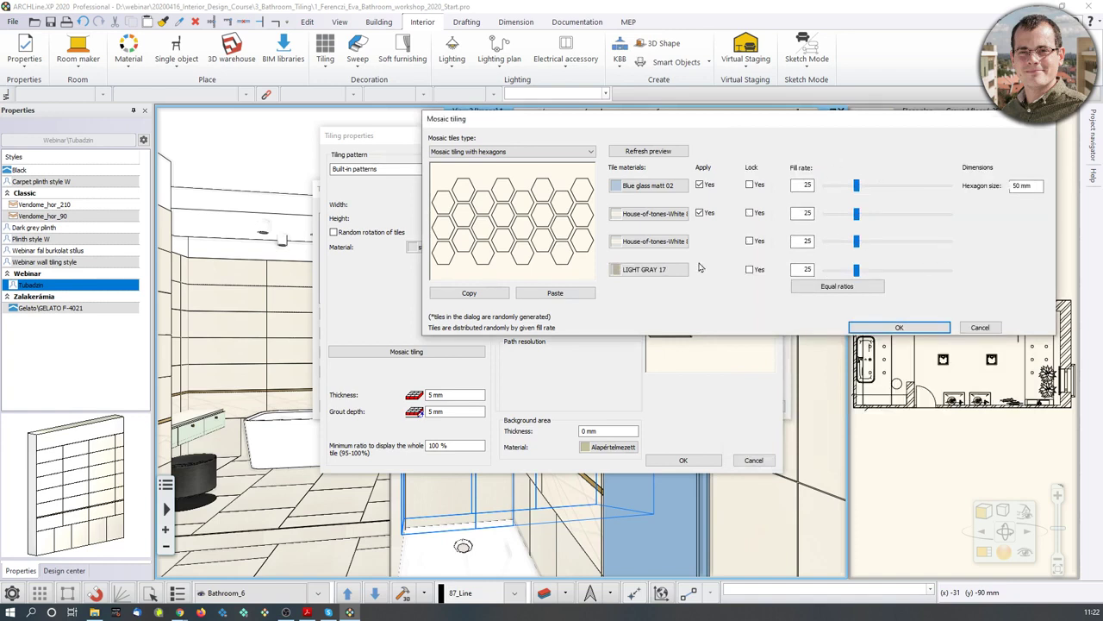
Adjust the fill rate of the Blue glass matt 02 tiles and confirm the mosaic settings and tiling properties
mouse_move(857, 185)
left_mouse_down()
mouse_move(927, 185)
mouse_move(841, 188)
mouse_move(876, 185)
left_mouse_up()
double_click(806, 185)
left_click(876, 328)
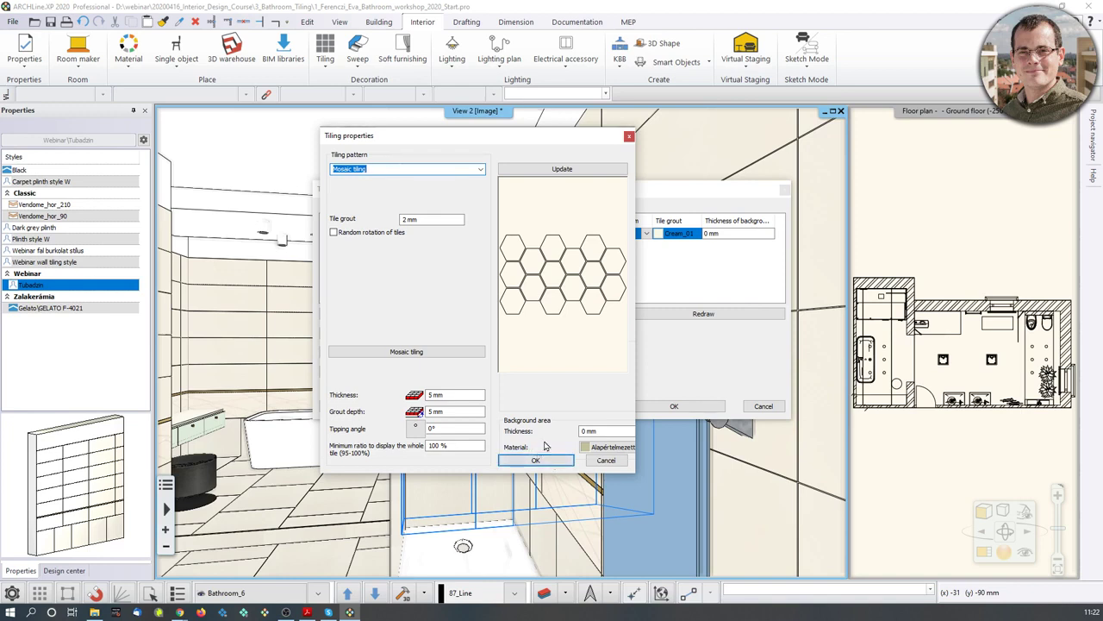
left_click(524, 460)
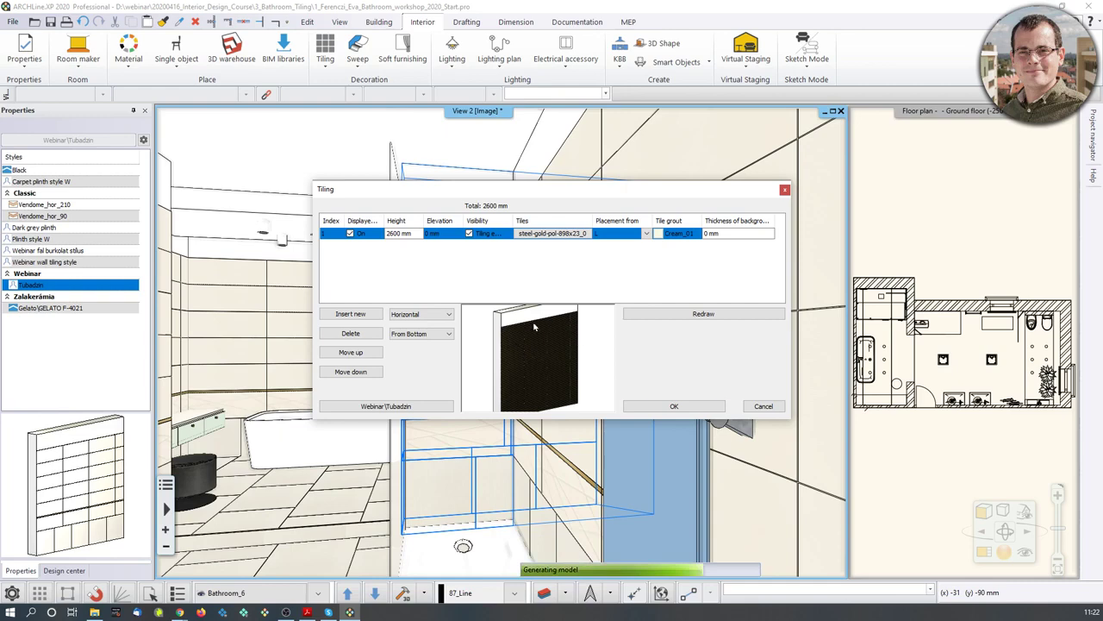
Examine the hexagonal mosaic's colour distribution in the tiling preview, both up close and as a whole
scroll(523, 345, "up", 5)
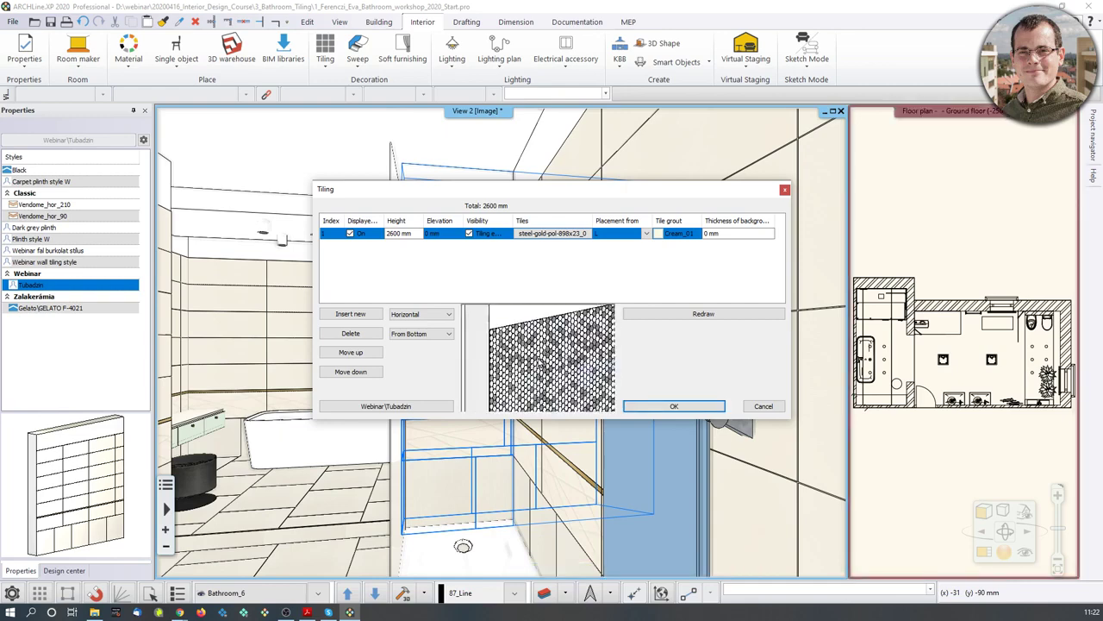
scroll(522, 358, "down", 5)
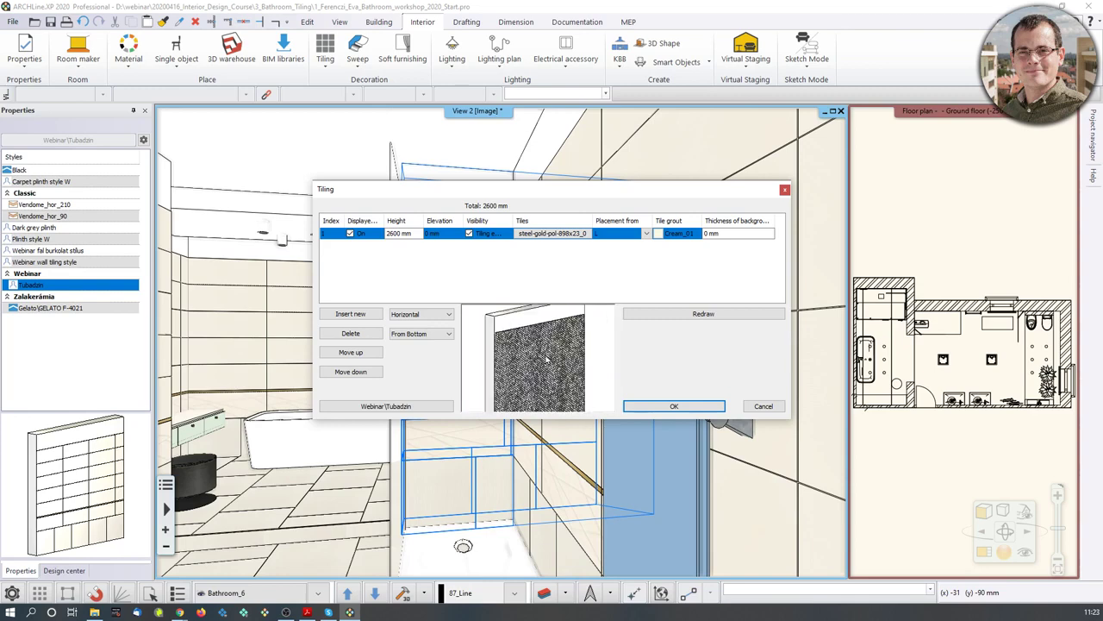
scroll(526, 369, "up", 5)
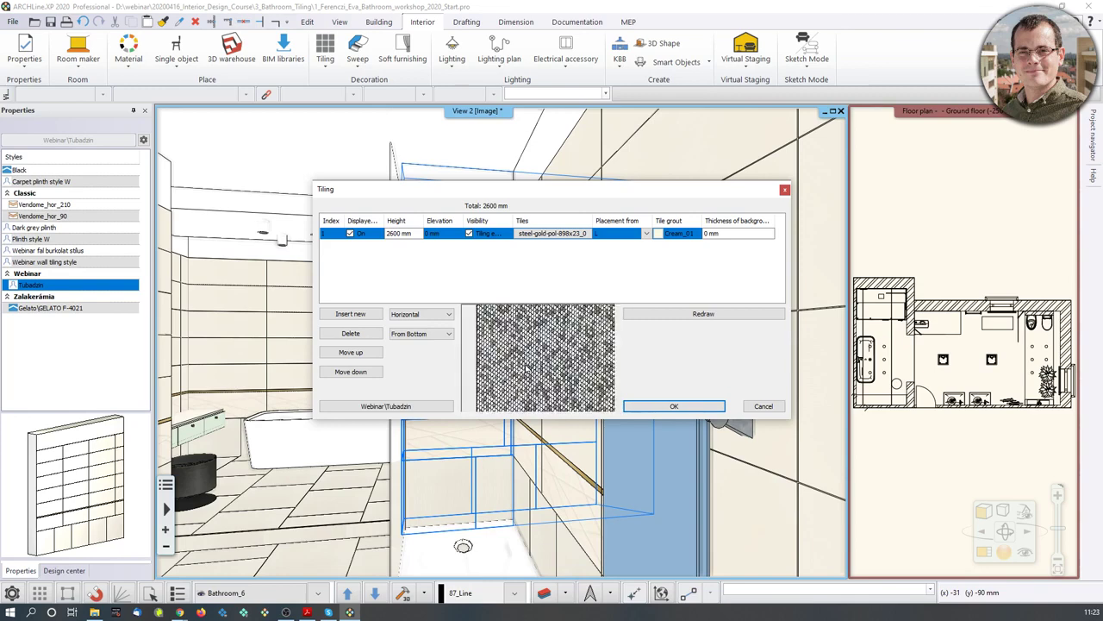
middle_click_drag(545, 354, 549, 401)
scroll(542, 356, "down", 3)
scroll(542, 357, "down", 10)
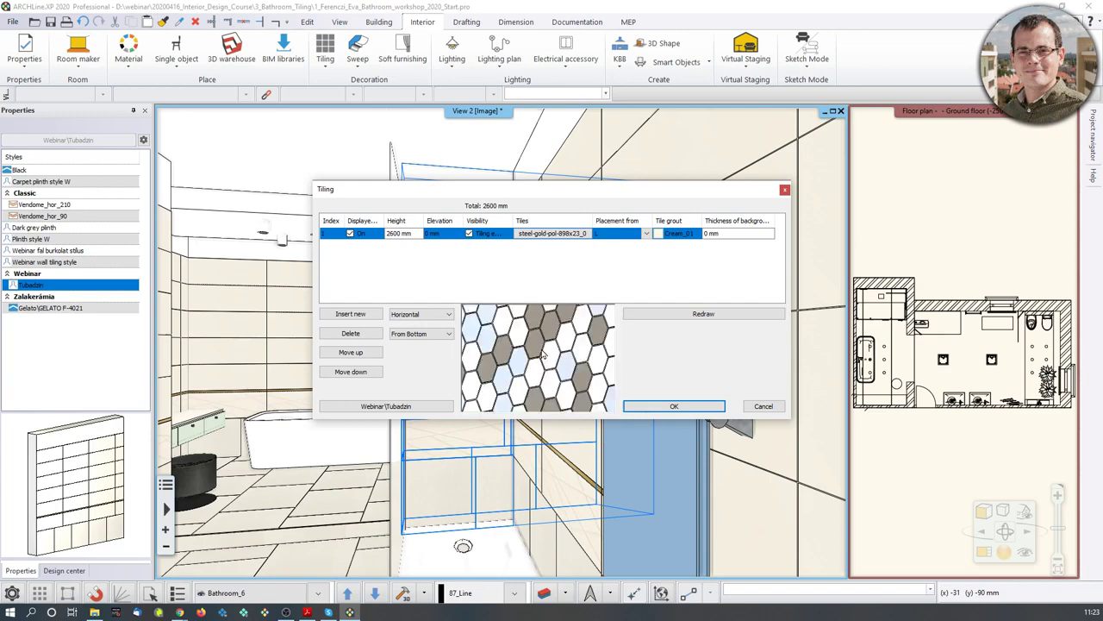
mouse_move(534, 359)
left_mouse_down()
mouse_move(524, 361)
mouse_move(549, 355)
mouse_move(502, 359)
mouse_move(530, 361)
left_mouse_up()
scroll(517, 356, "down", 5)
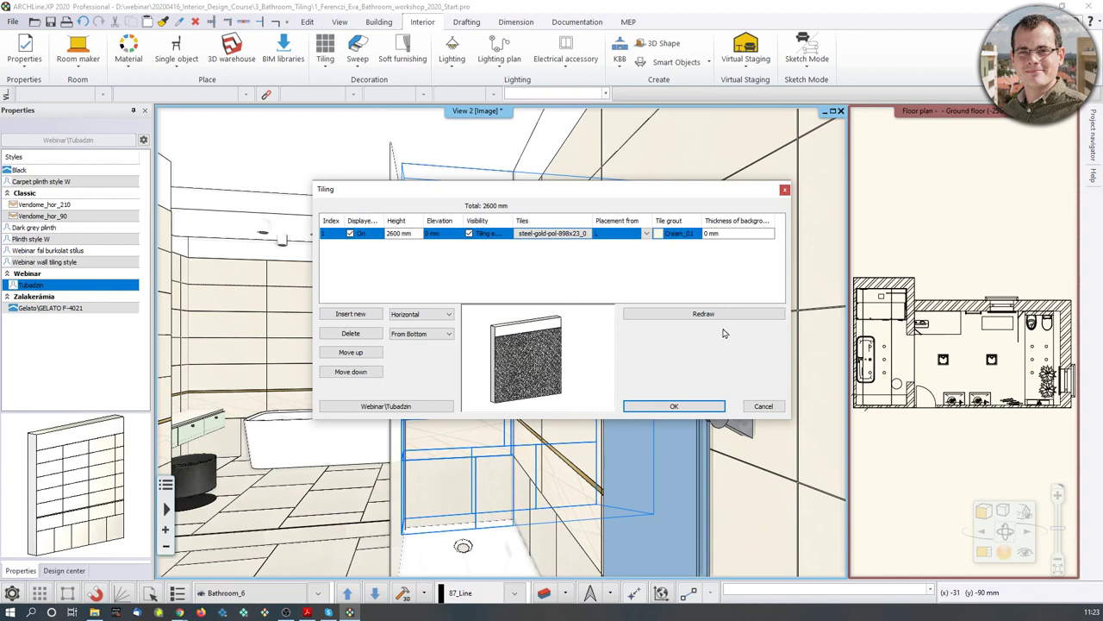
Save the tiling as a new style named Tubadzin_Mosaic in the Webinar folder, available in all projects
left_click(419, 408)
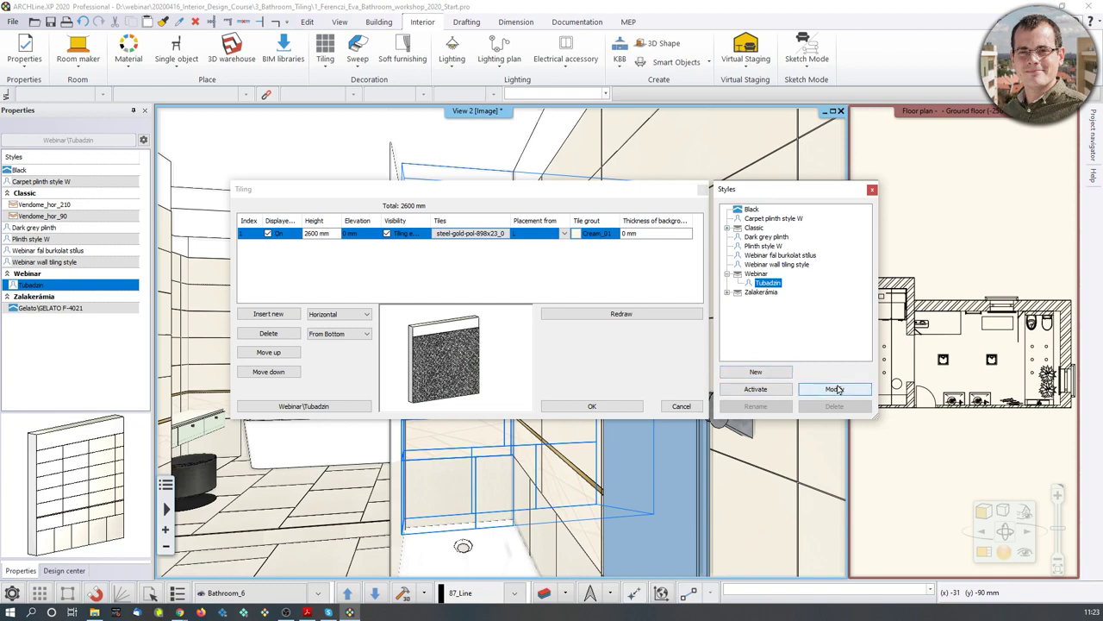
left_click(755, 373)
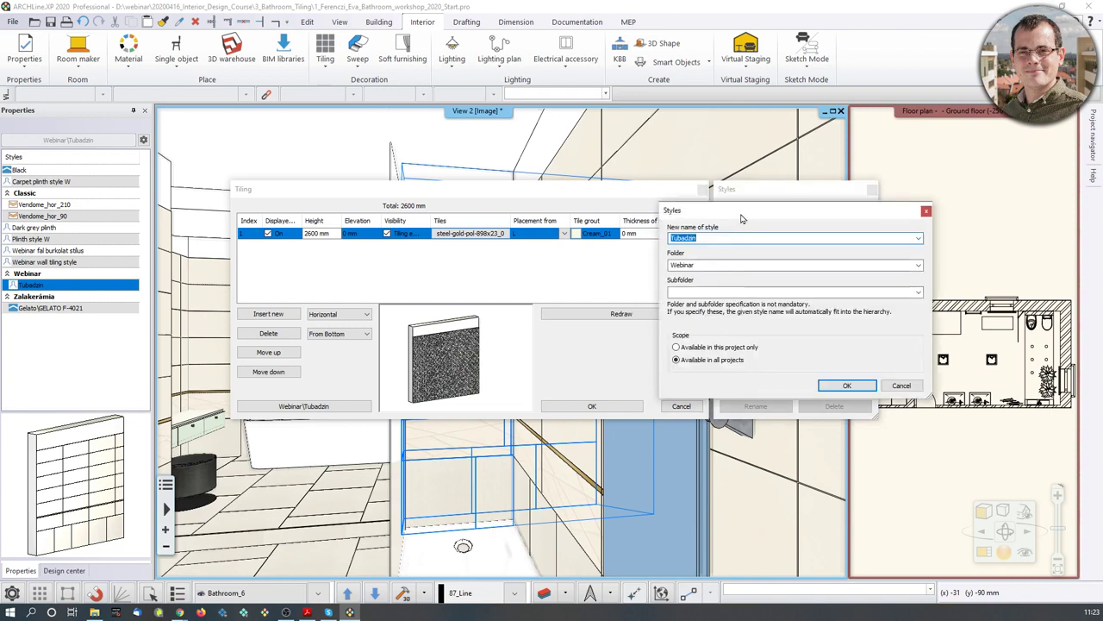
left_click_drag(741, 218, 707, 162)
left_click(679, 180)
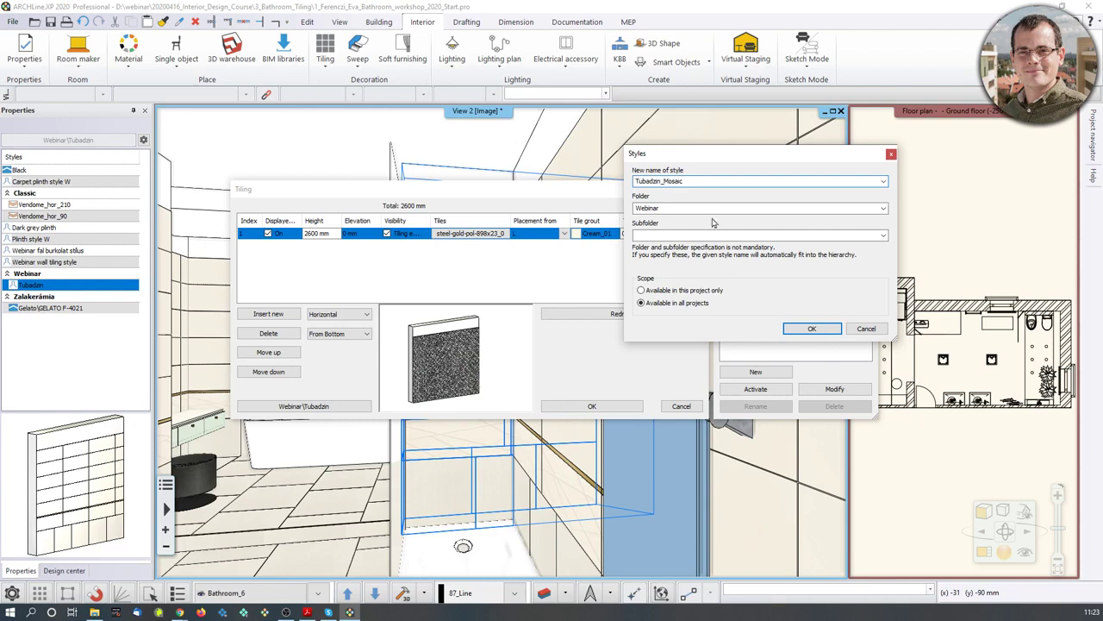
left_click(812, 328)
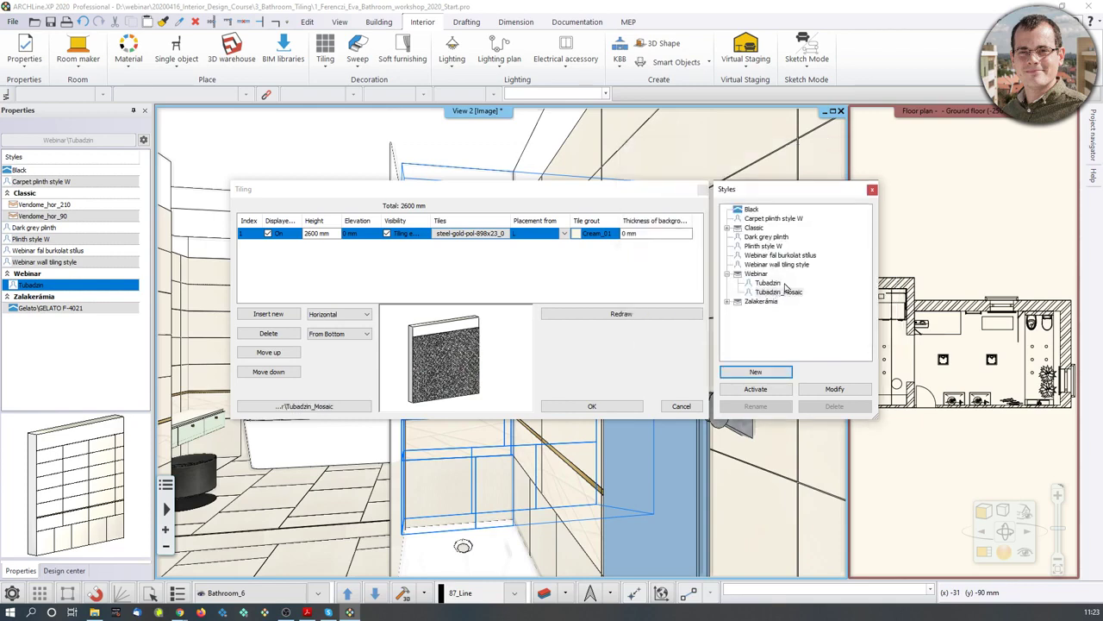
Apply the mosaic tiling to the shower's back wall, check it up close, and end the tiling copy command
left_click(591, 406)
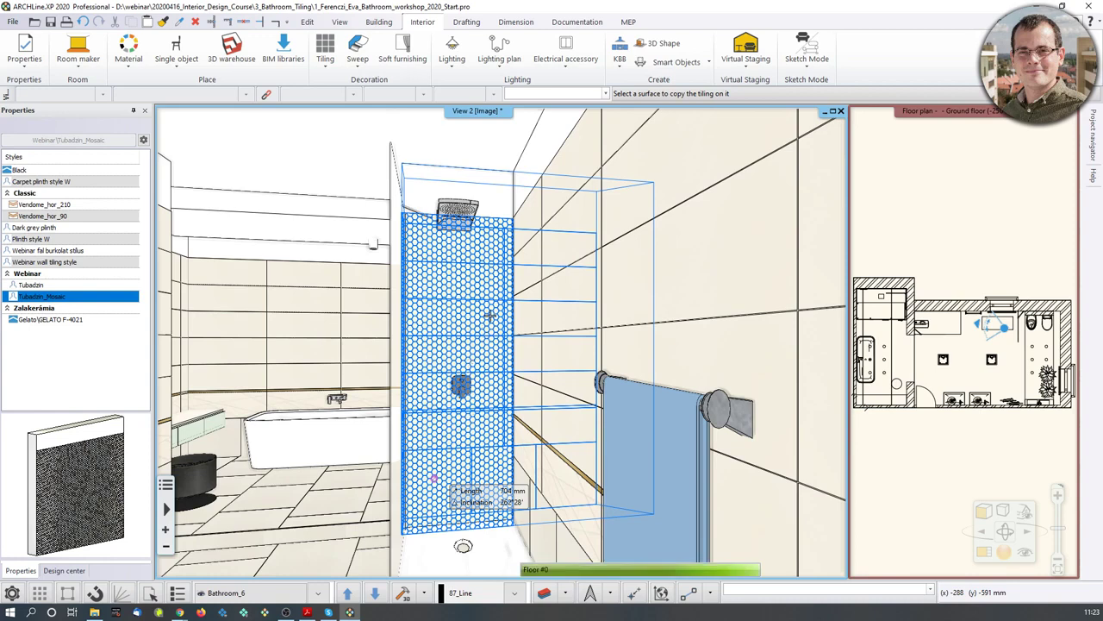
left_click(447, 361)
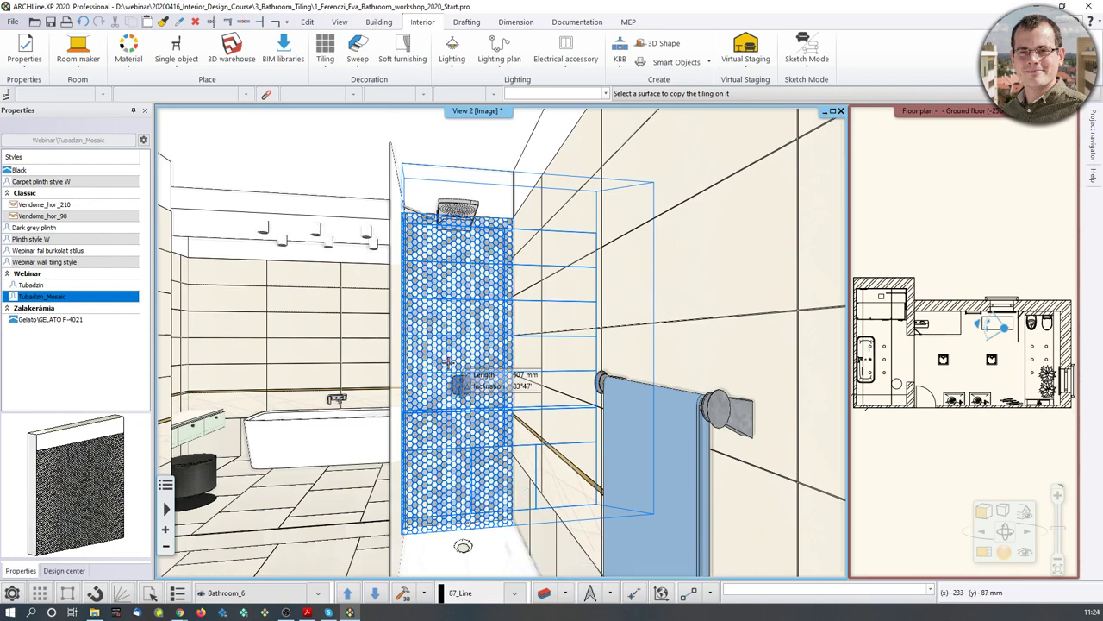
scroll(429, 506, "up", 1)
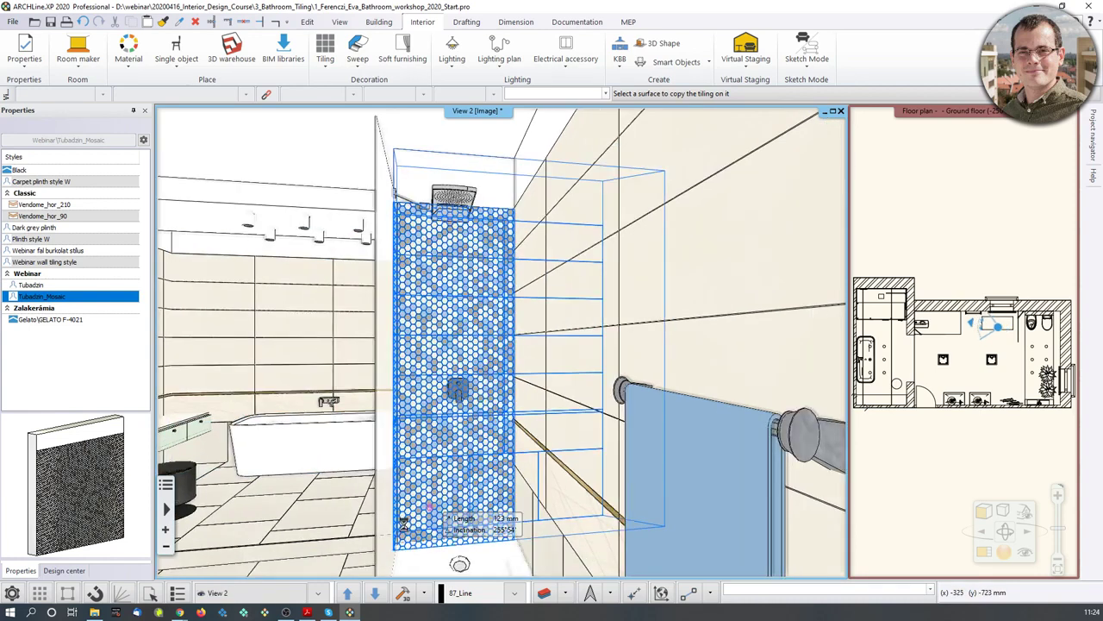
scroll(403, 524, "up", 2)
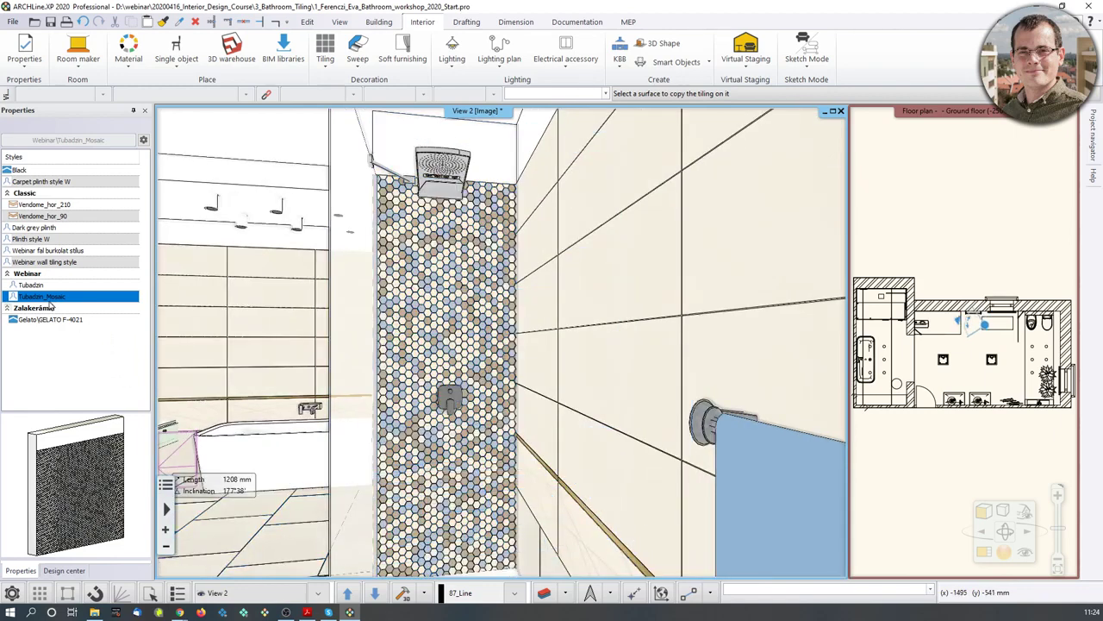
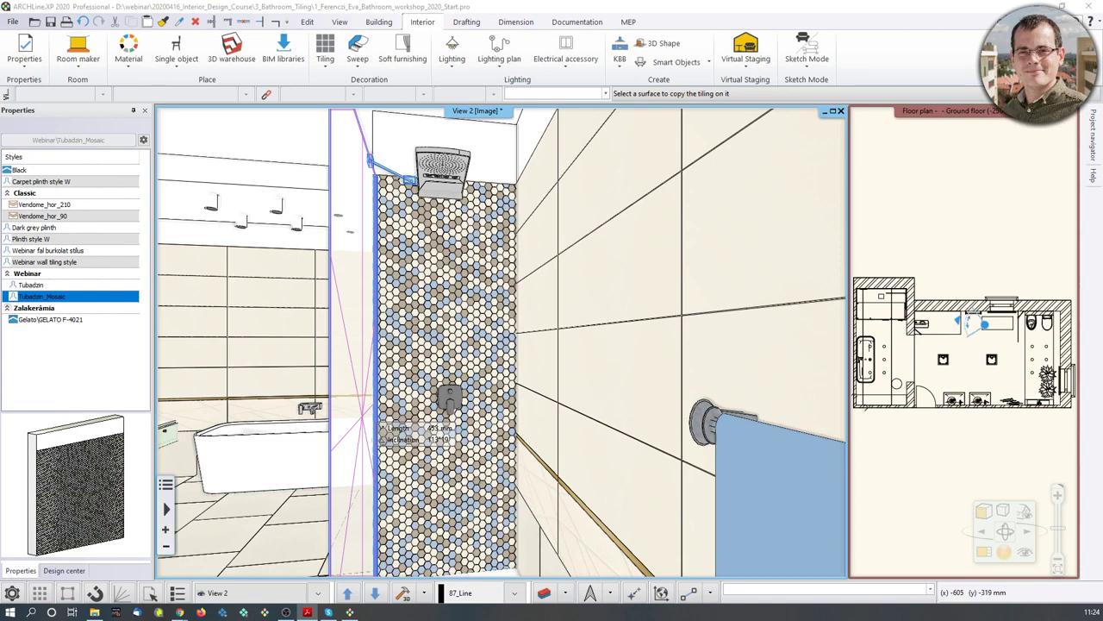
left_click(370, 471)
key("Escape")
Examine the tiling on the wall behind the bathtub, both up close and as a whole
middle_click_drag(353, 474, 556, 464)
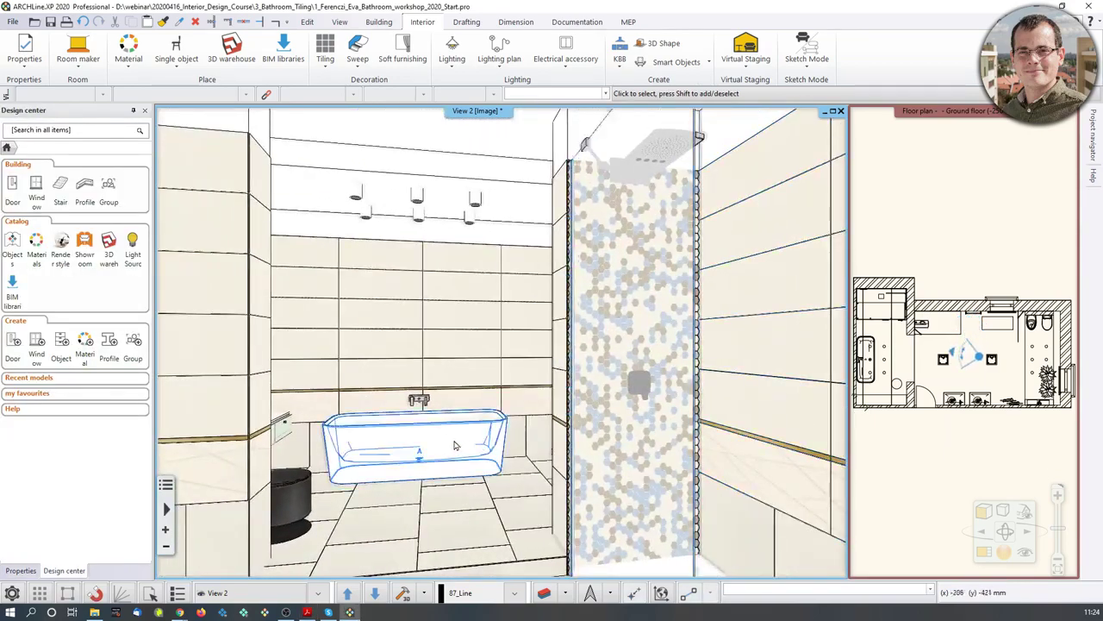
scroll(456, 445, "up", 5)
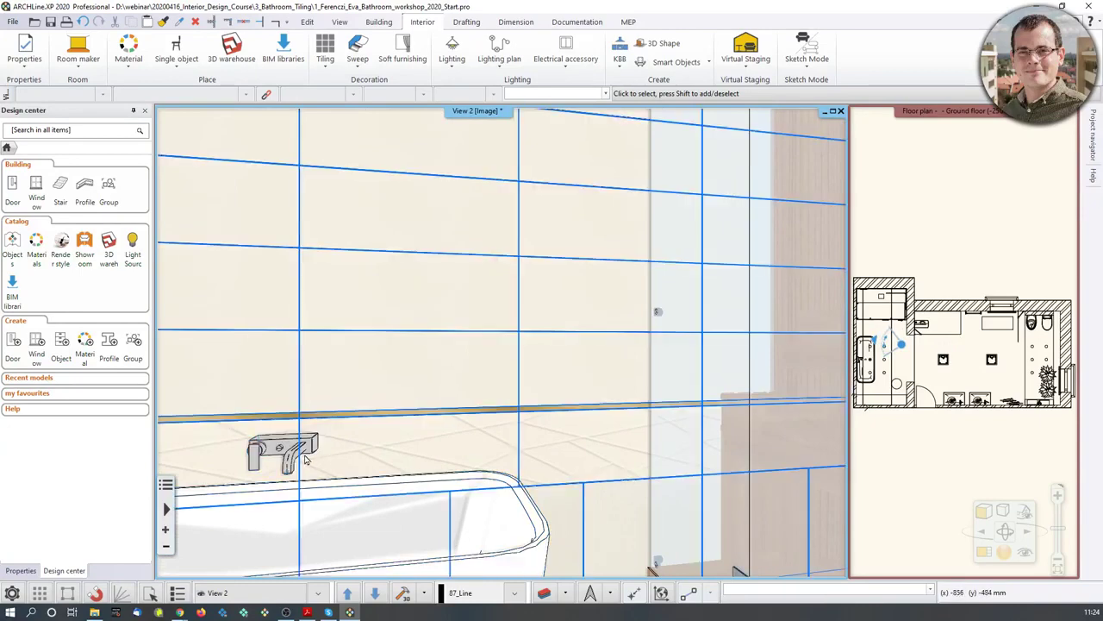
scroll(380, 509, "up", 5)
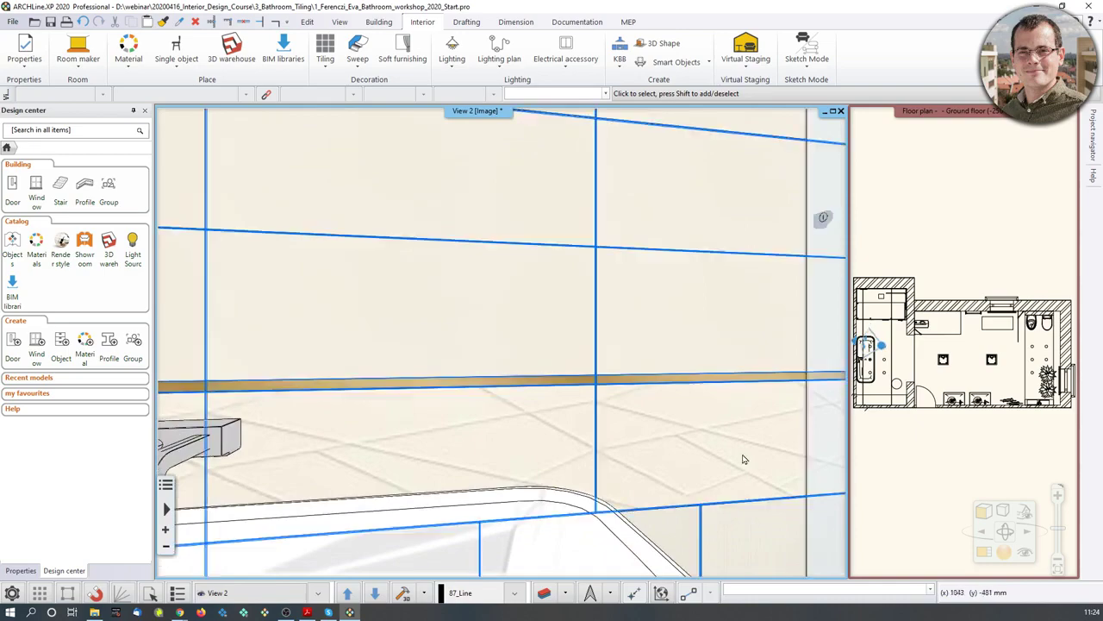
scroll(382, 411, "down", 5)
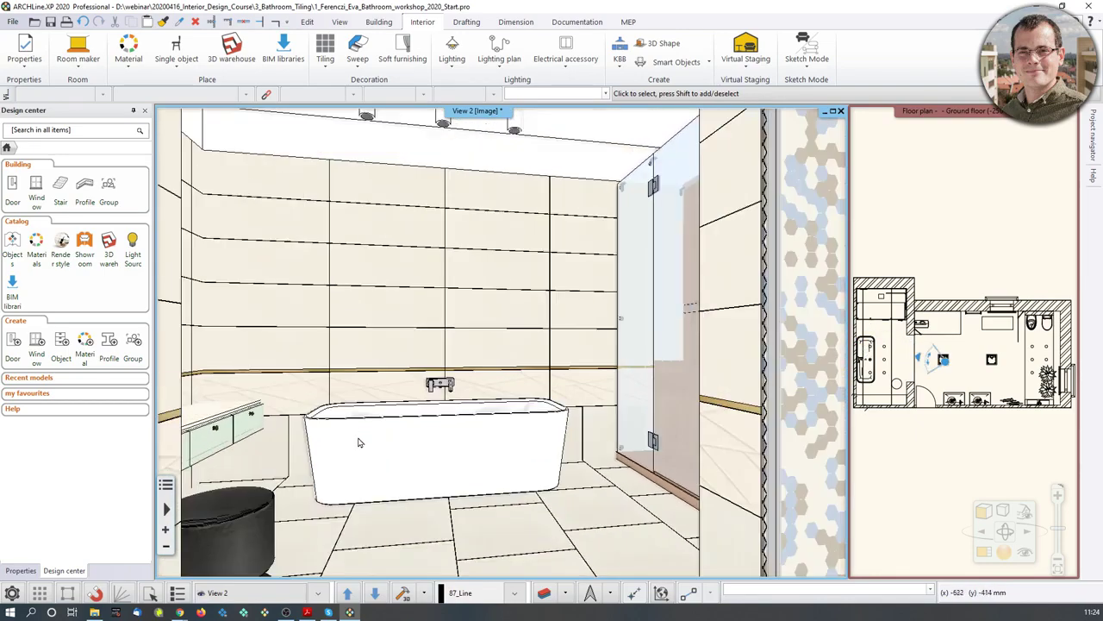
middle_click_drag(465, 339, 505, 374)
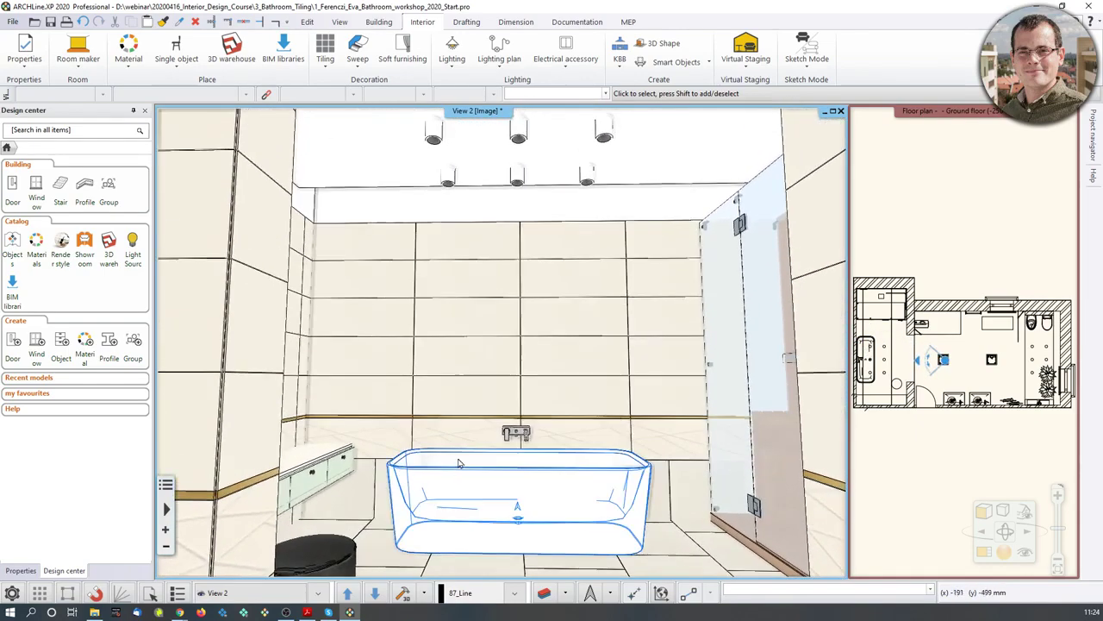
middle_click_drag(470, 479, 508, 517)
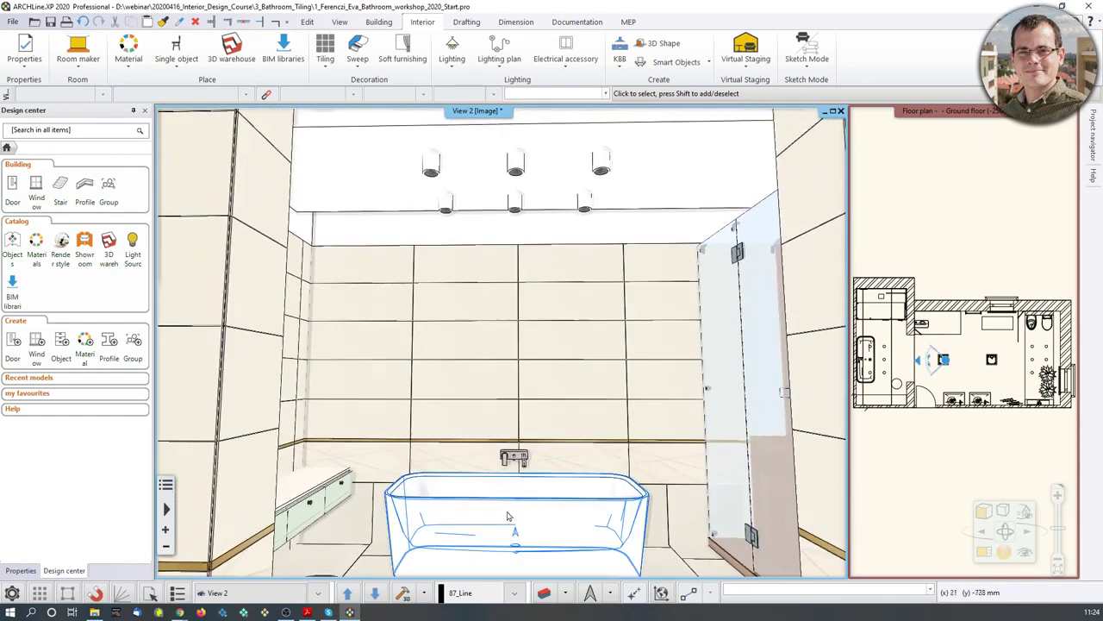
middle_click_drag(506, 387, 505, 350)
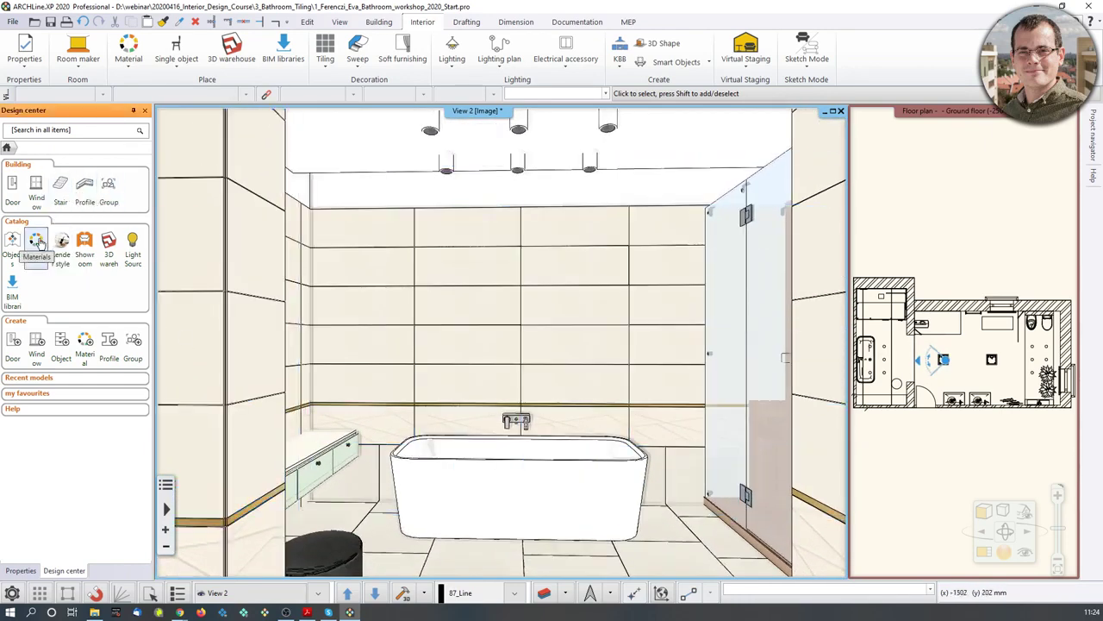
Search the Design center for calacatta materials
left_click(48, 130)
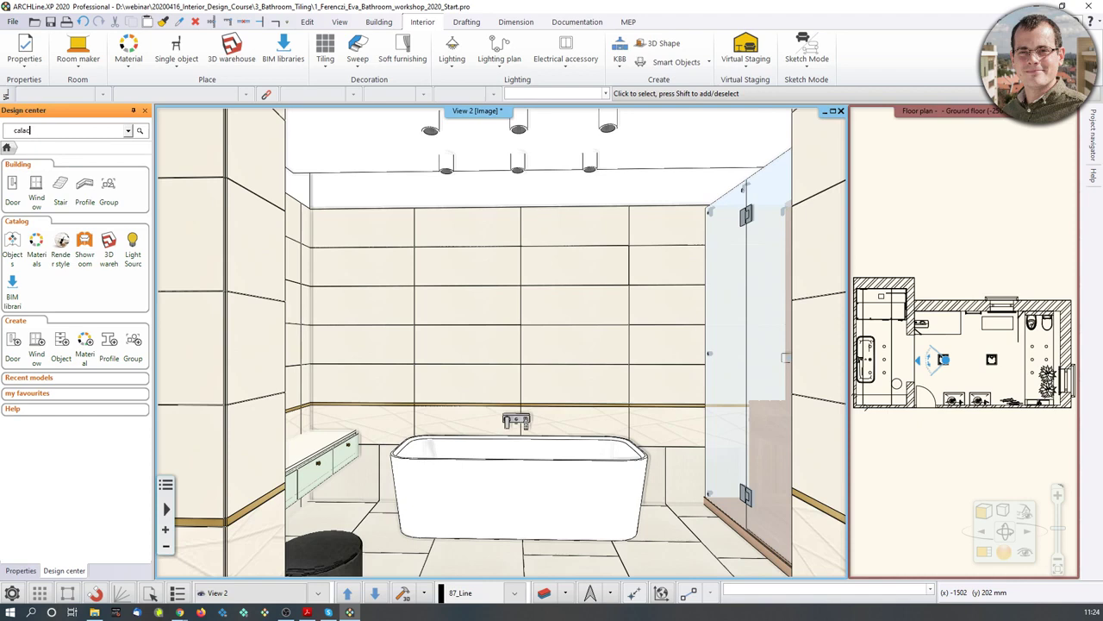
type("calaccatta")
key("Return")
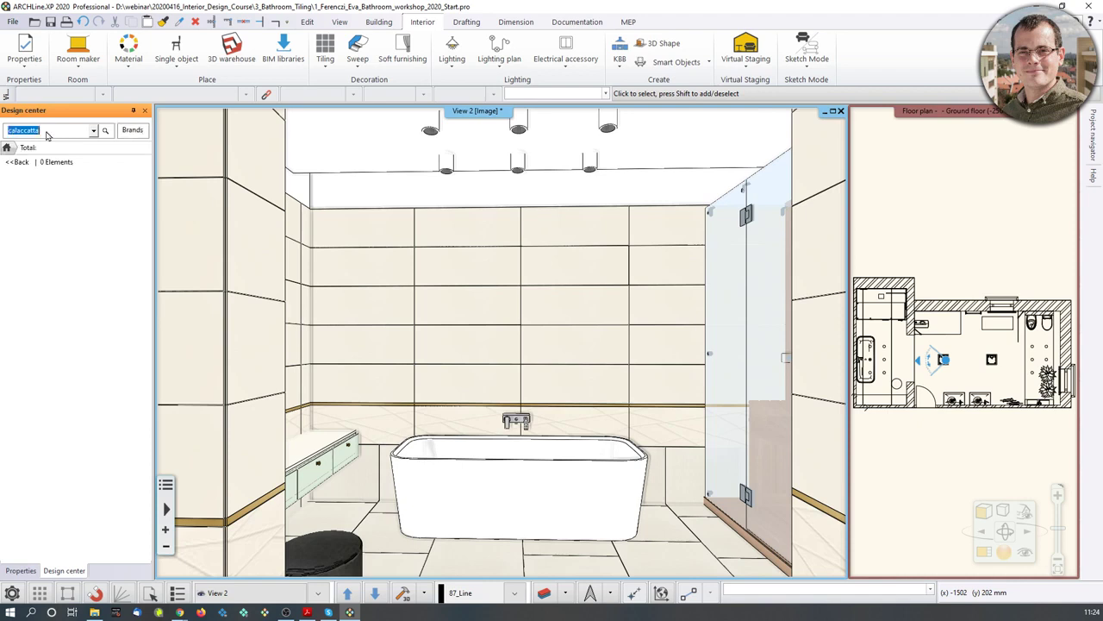
type("calacatta")
key("Return")
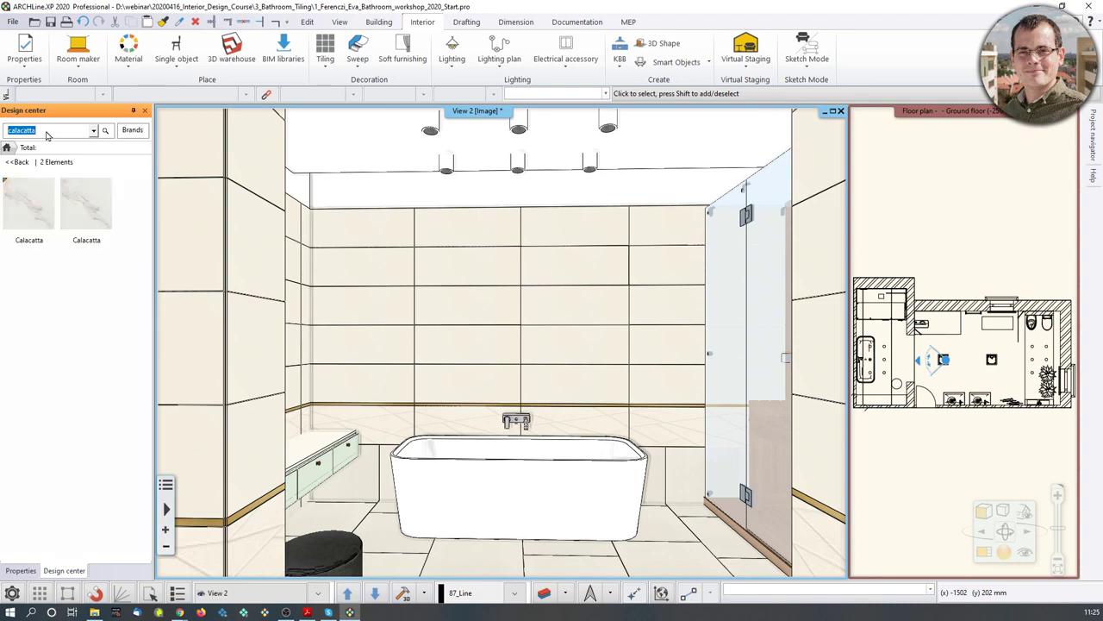
Apply the first Calacatta material as tiling on the wall area above the bathtub's decorative strip and check it up close
mouse_move(28, 203)
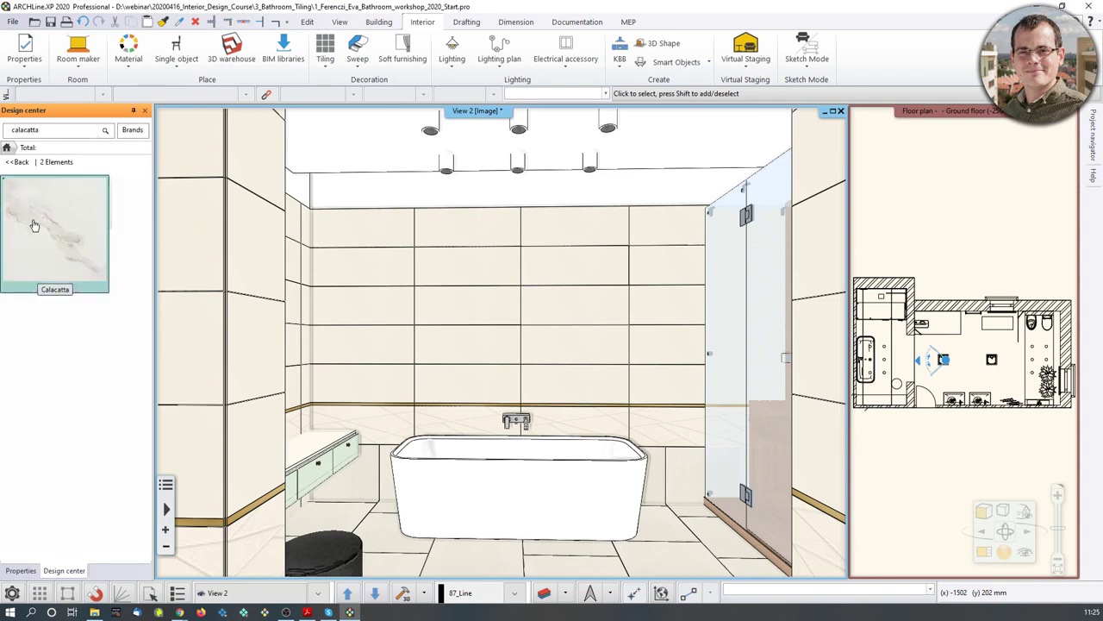
mouse_move(31, 220)
left_mouse_down()
mouse_move(177, 306)
mouse_move(441, 334)
left_mouse_up()
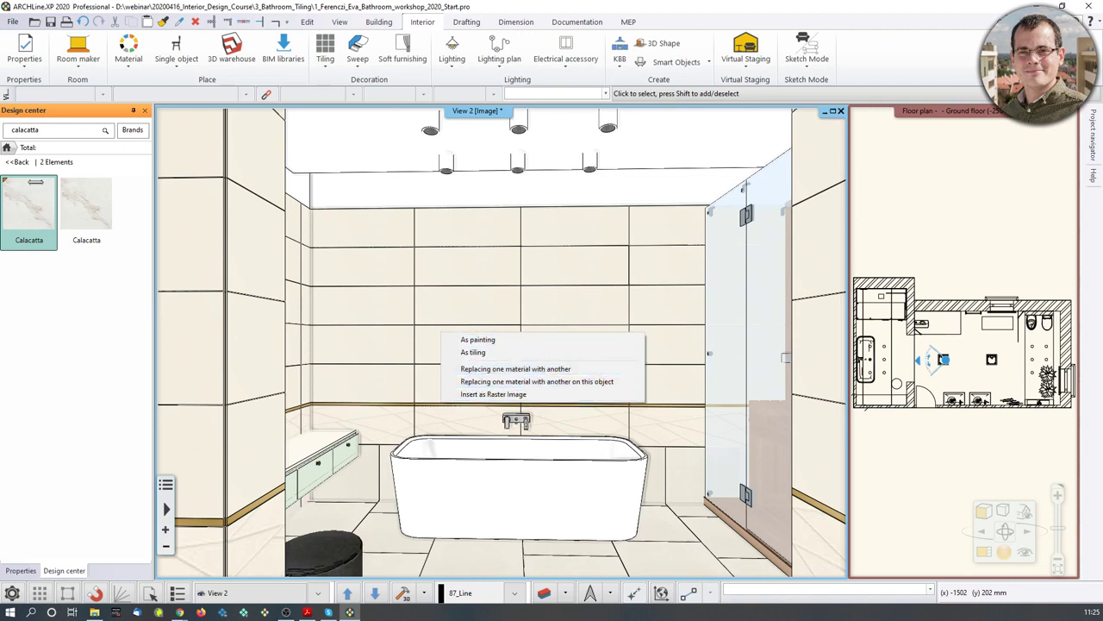
left_click(474, 352)
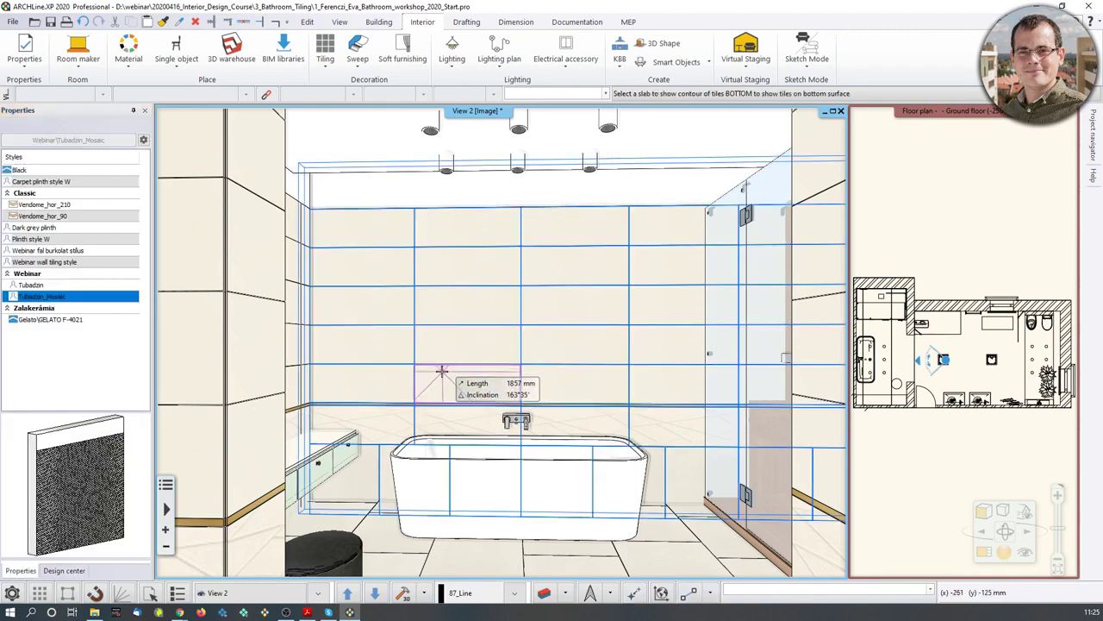
left_click(533, 355)
left_click(526, 377)
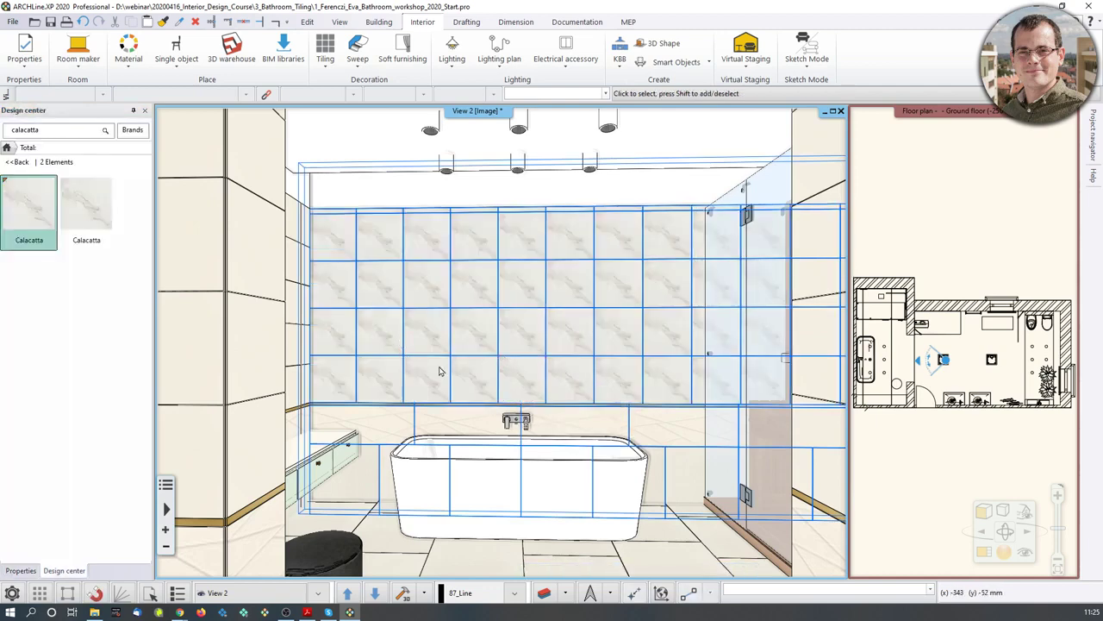
scroll(468, 308, "up", 3)
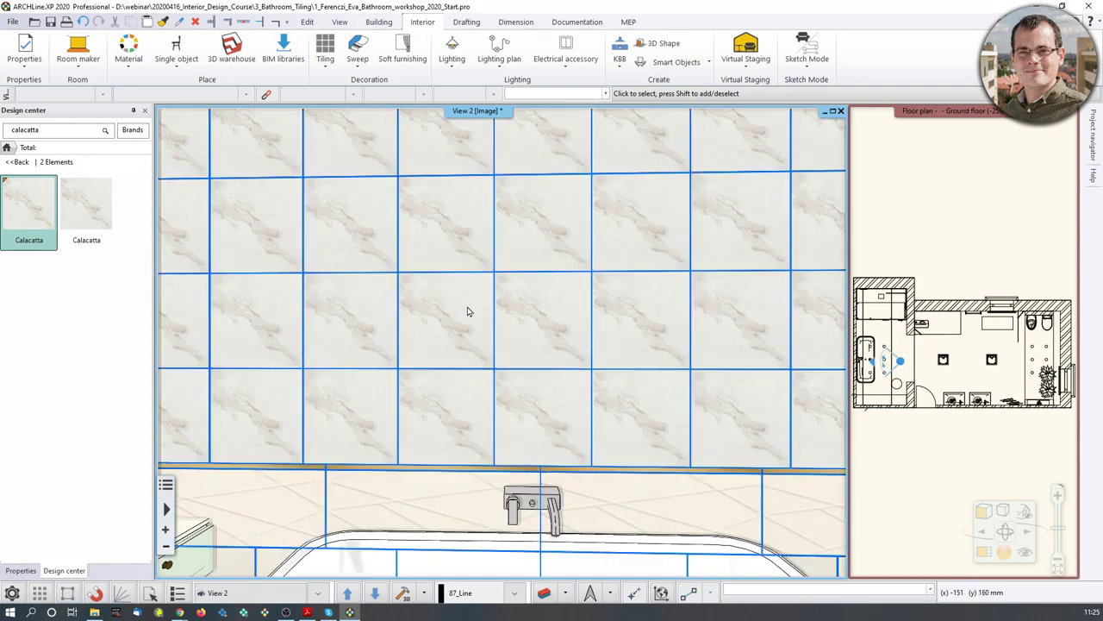
scroll(468, 309, "down", 2)
middle_click_drag(471, 316, 475, 323)
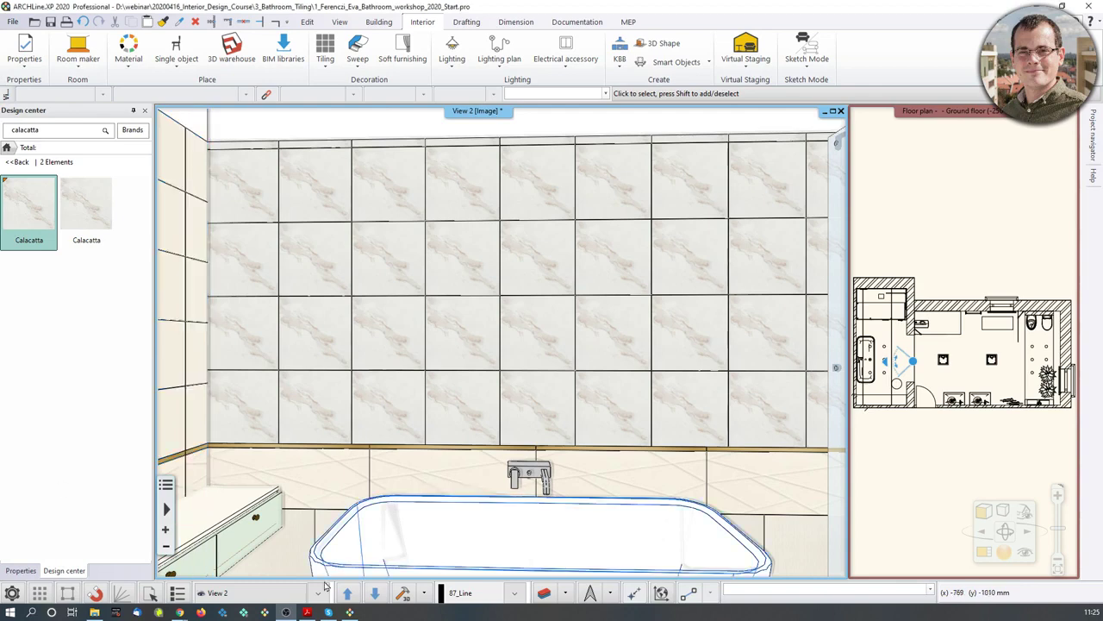
Edit the Calacatta tiles above the bathtub, enabling random rotation of tiles, and confirm the updated tiling properties
left_click(29, 205)
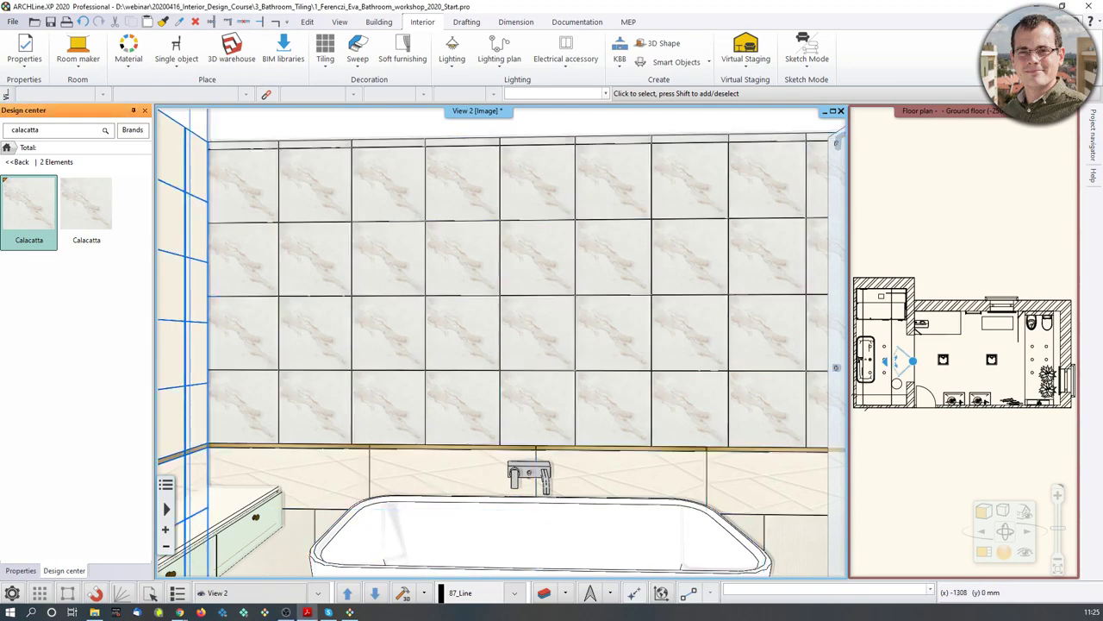
right_click(517, 347)
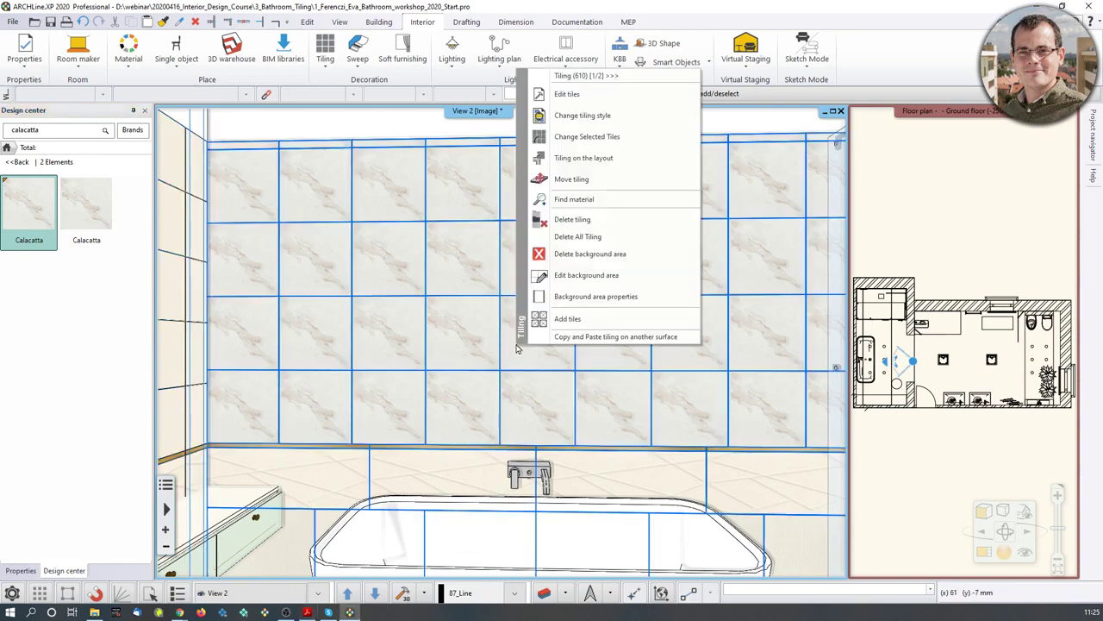
left_click(569, 96)
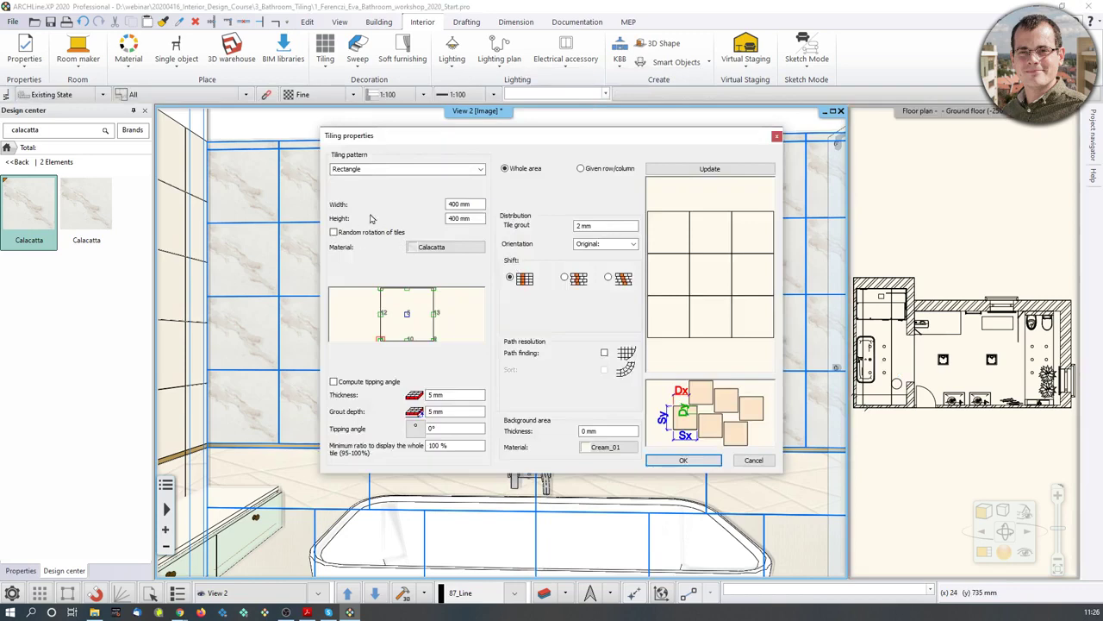
left_click(333, 233)
left_click(727, 168)
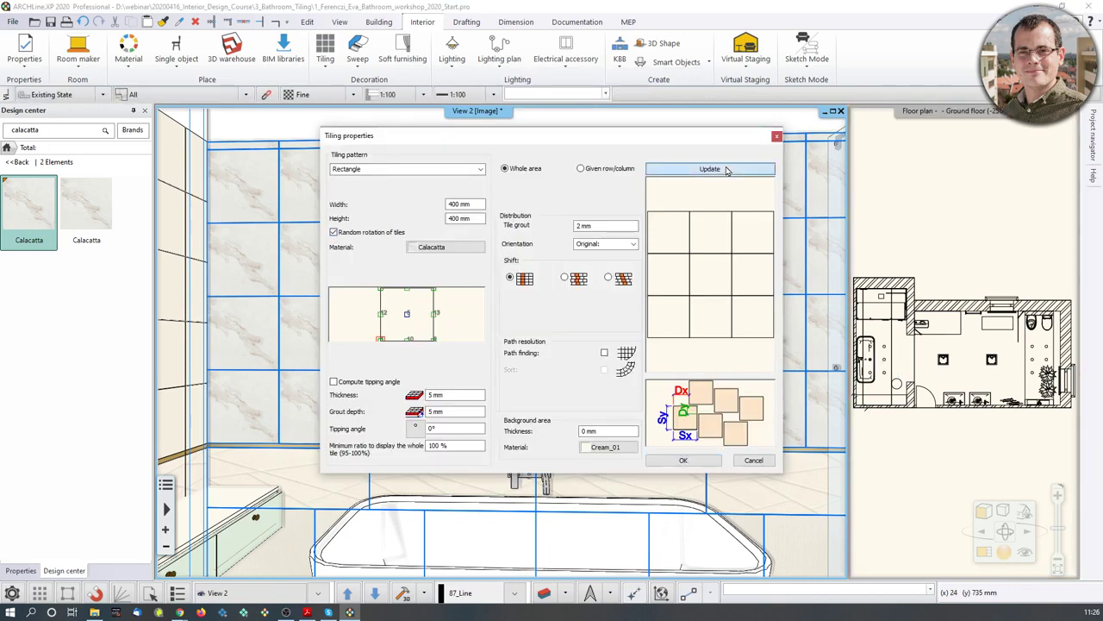
left_click(687, 462)
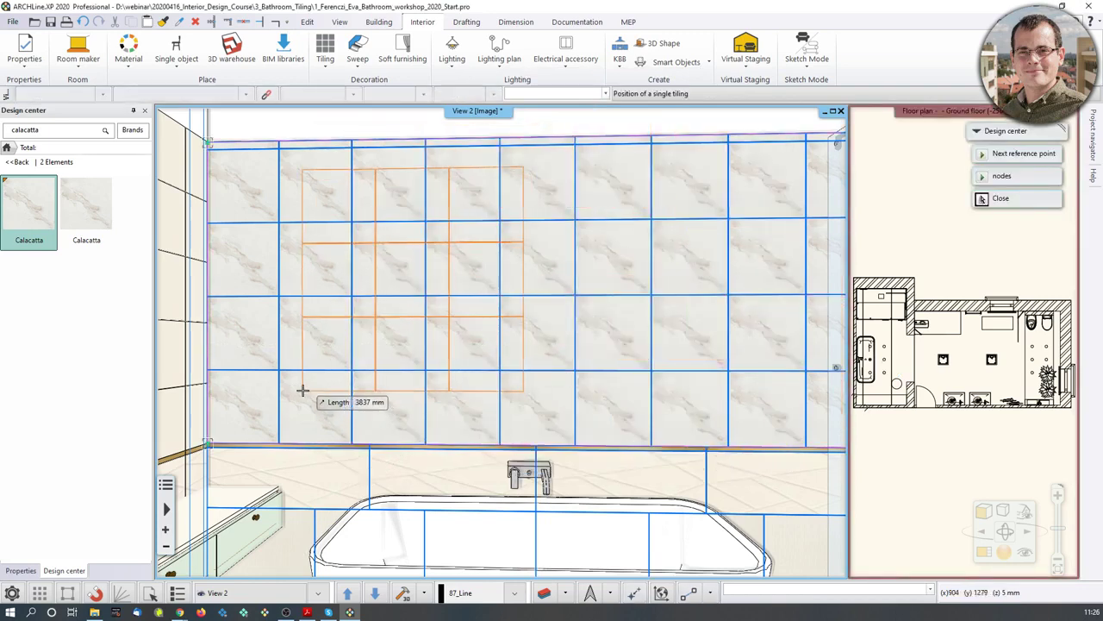
Place the tile pattern from a tile corner on the area's lower edge, accept the default rotation, and finish the tiling edit
left_click(249, 431)
scroll(251, 447, "up", 3)
middle_click_drag(253, 451, 359, 402)
left_click(334, 477)
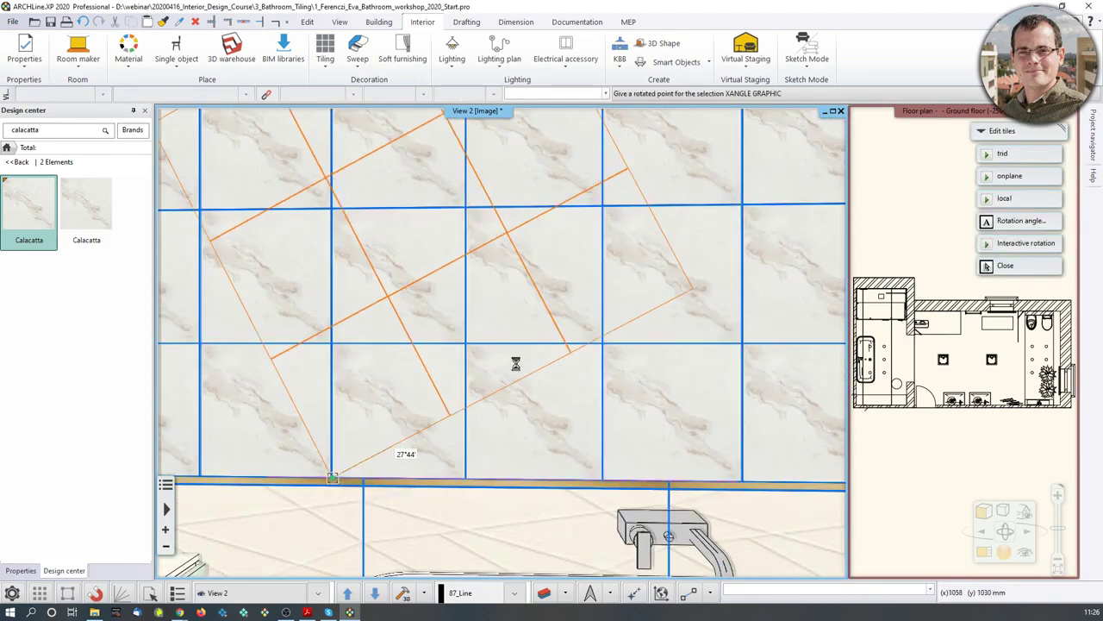
key("Return")
scroll(512, 399, "down", 5)
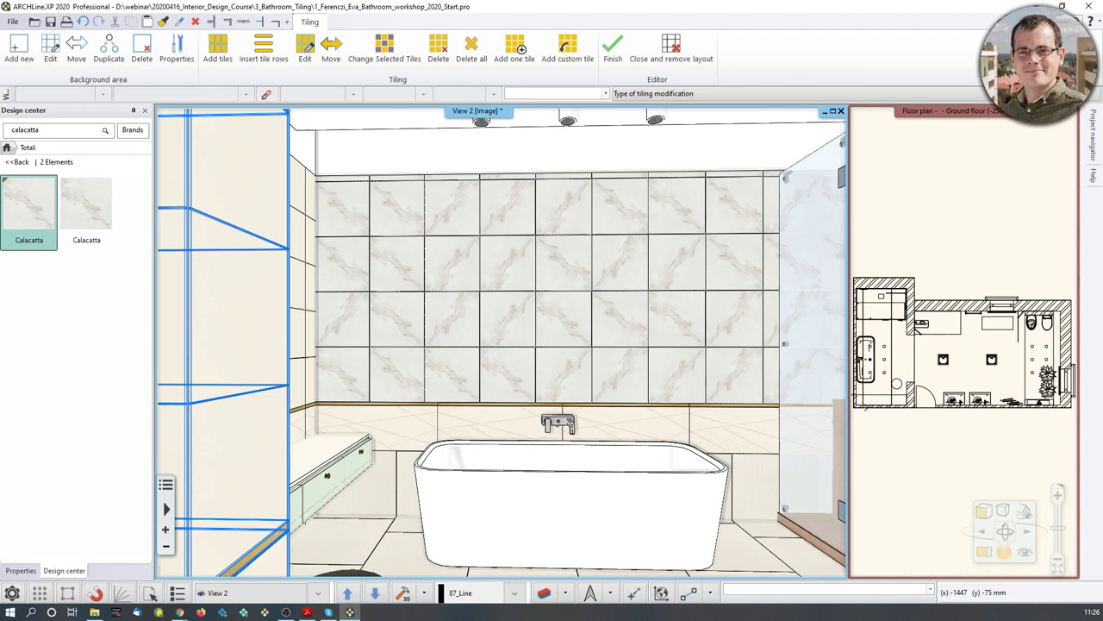
middle_click_drag(578, 401, 367, 421)
left_click(613, 48)
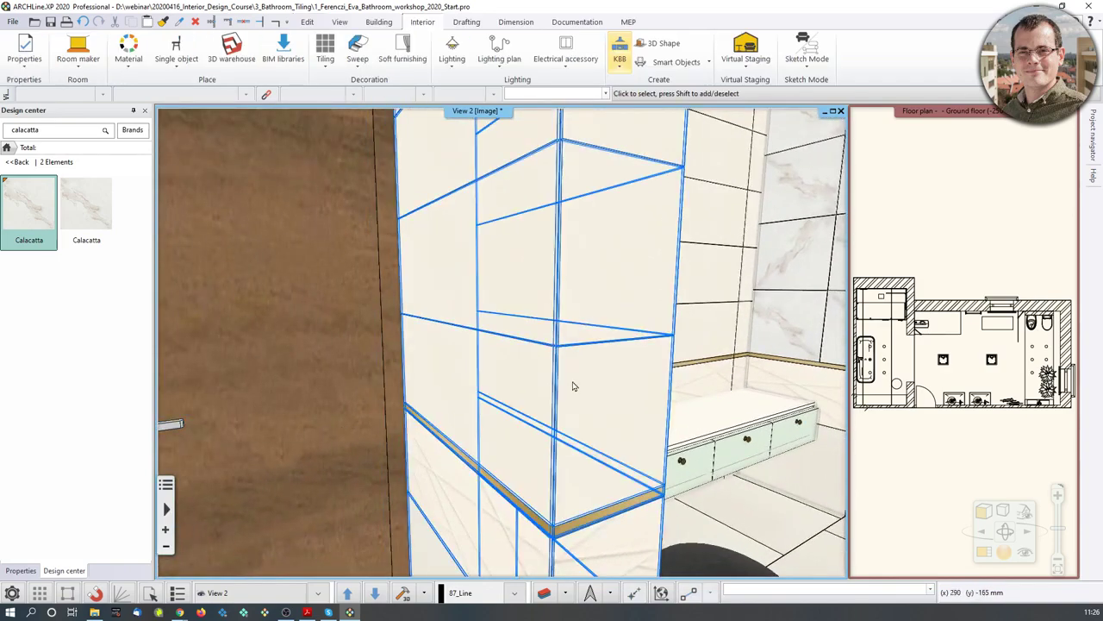
Lay out the washbasin wall's tiling in 2D with Tiling on wall side, placing the layout below the floor plan
middle_click_drag(571, 382, 652, 388)
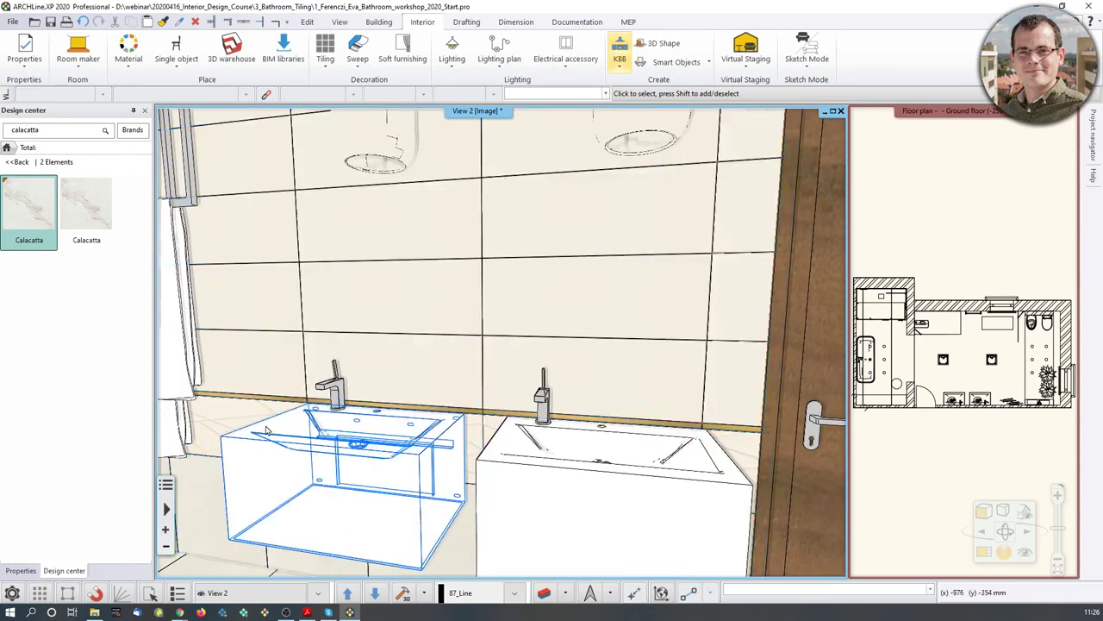
middle_click_drag(525, 350, 539, 318)
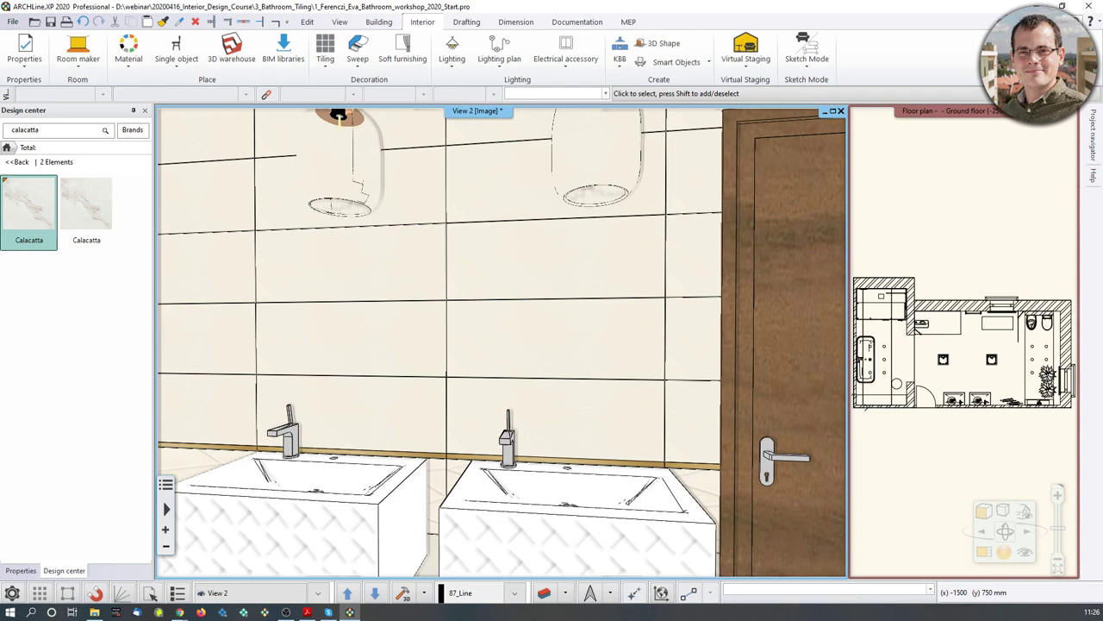
scroll(470, 360, "down", 3)
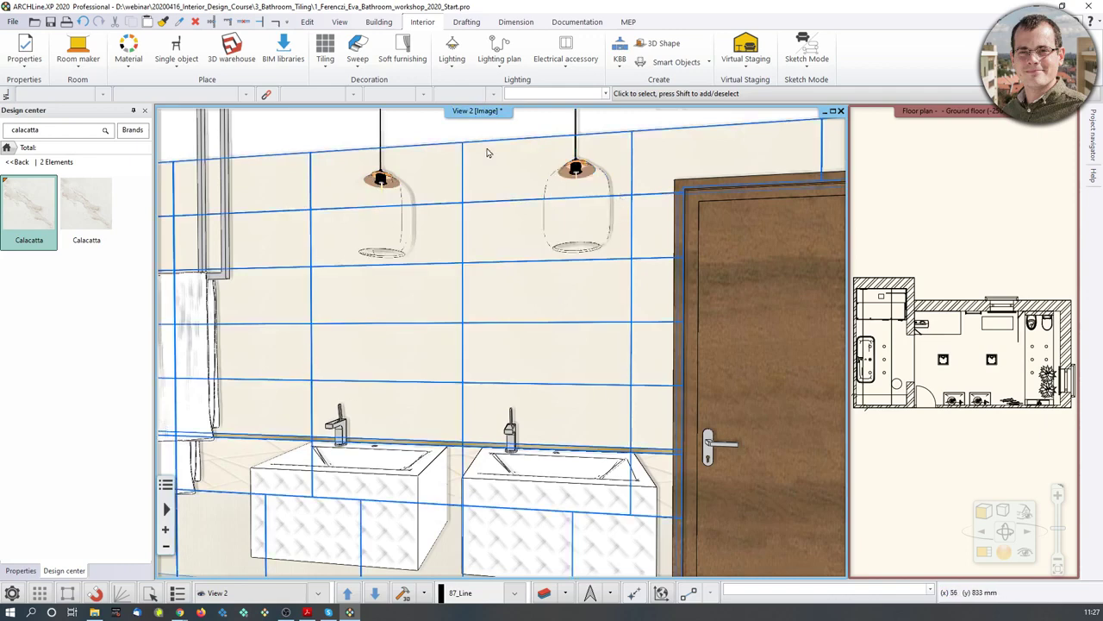
left_click(326, 63)
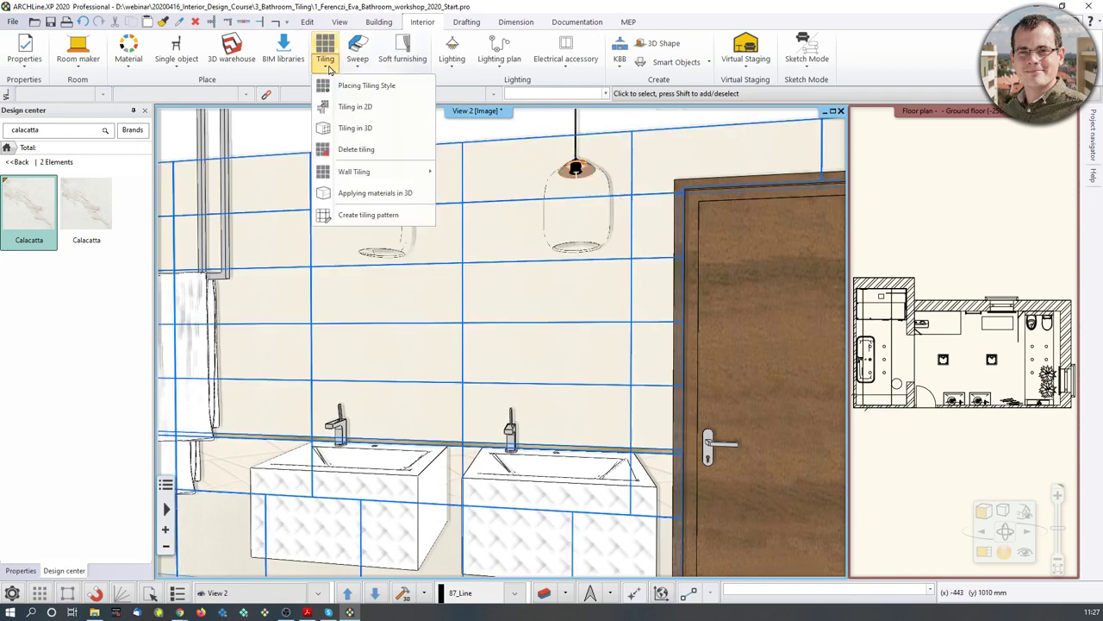
left_click(354, 127)
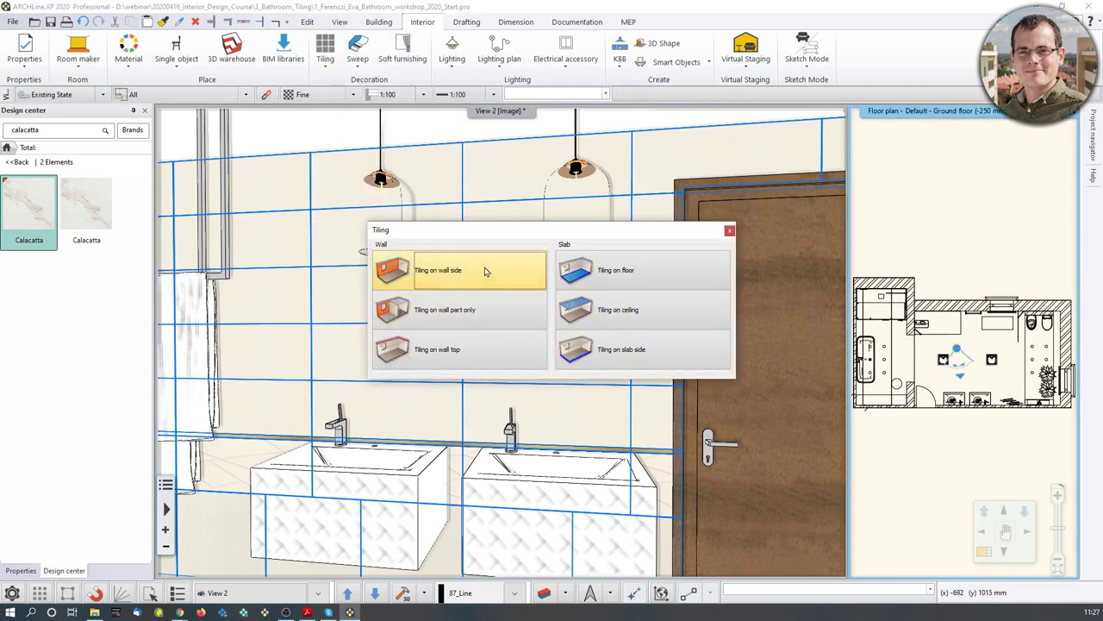
left_click(485, 272)
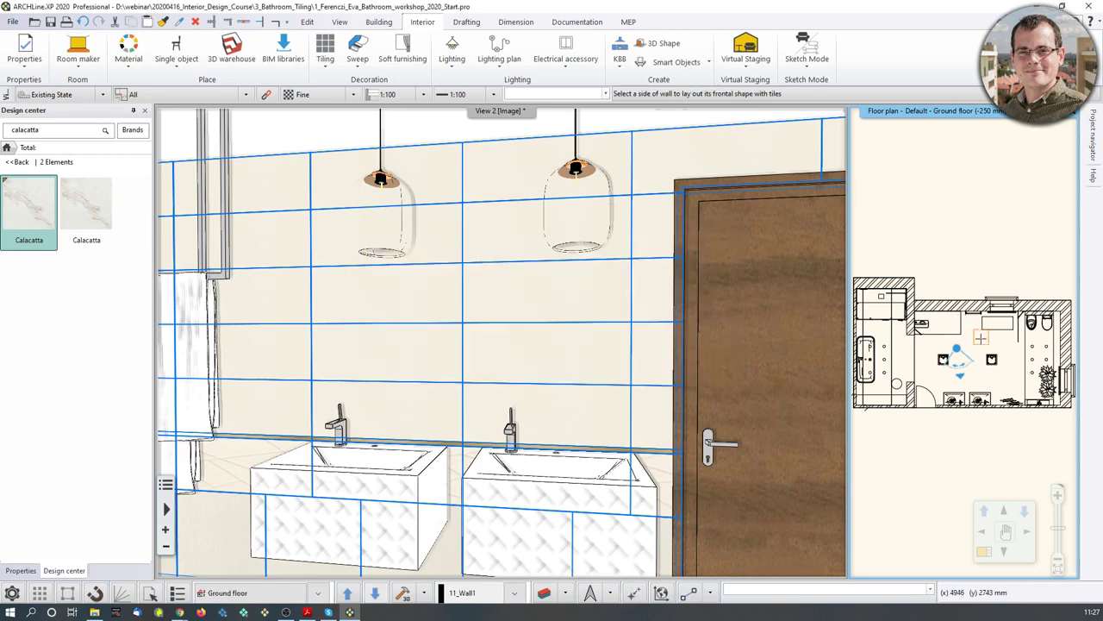
scroll(982, 347, "up", 2)
middle_click_drag(980, 400, 966, 307)
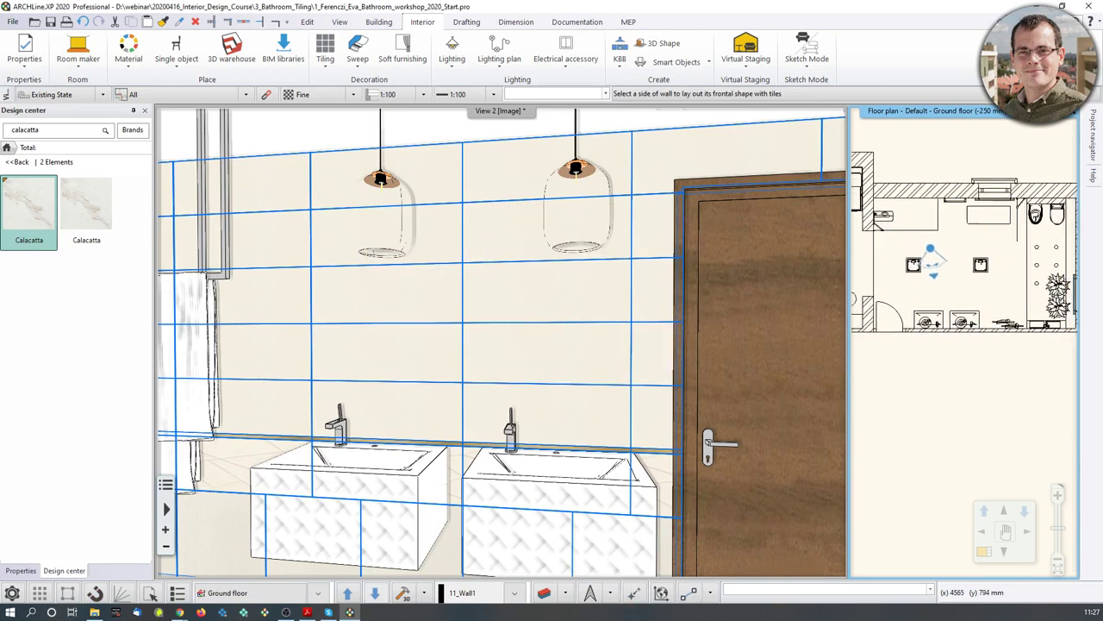
scroll(950, 341, "up", 2)
left_click(948, 331)
scroll(914, 408, "down", 4)
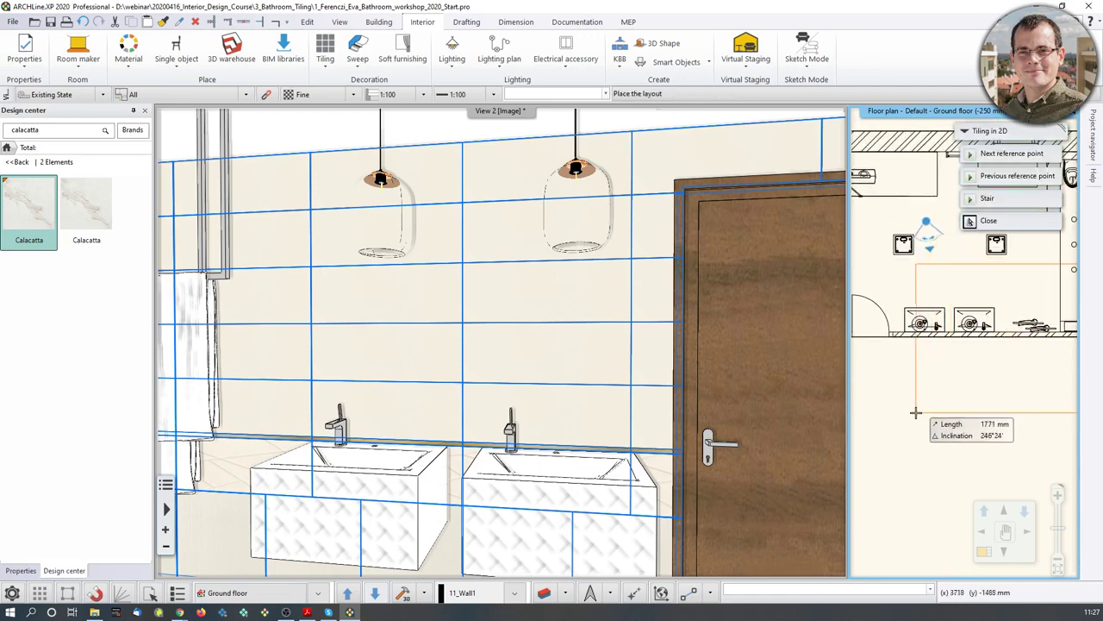
left_click(902, 421)
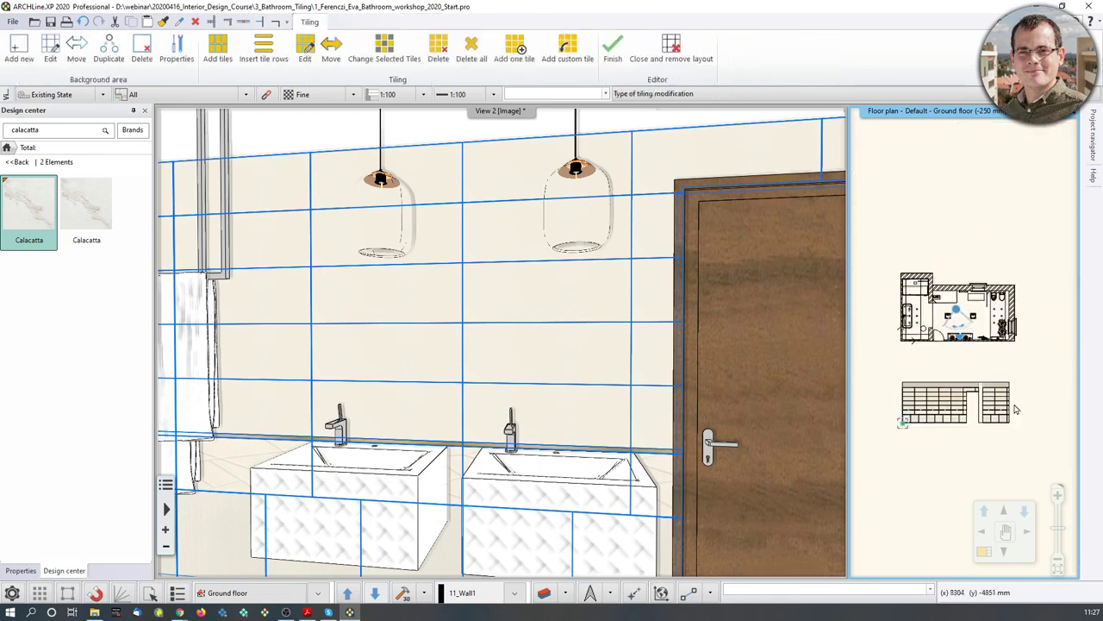
Swap the floor plan into the main view and examine the washbasin wall's tile layout
left_click(985, 553)
middle_click_drag(497, 543, 507, 443)
scroll(507, 443, "up", 4)
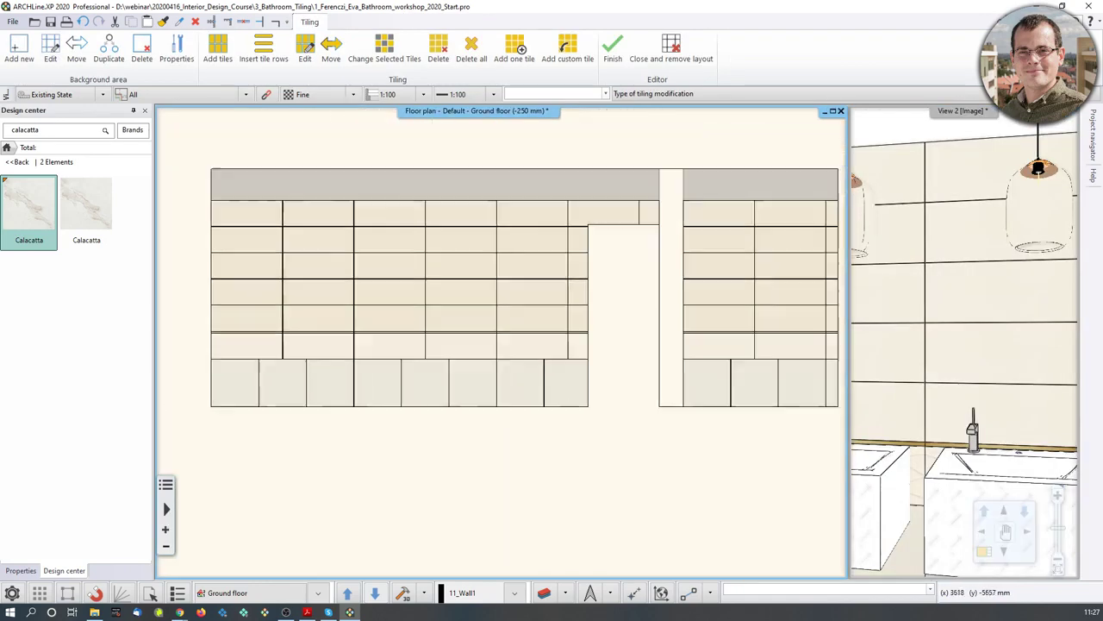
scroll(380, 397, "down", 2)
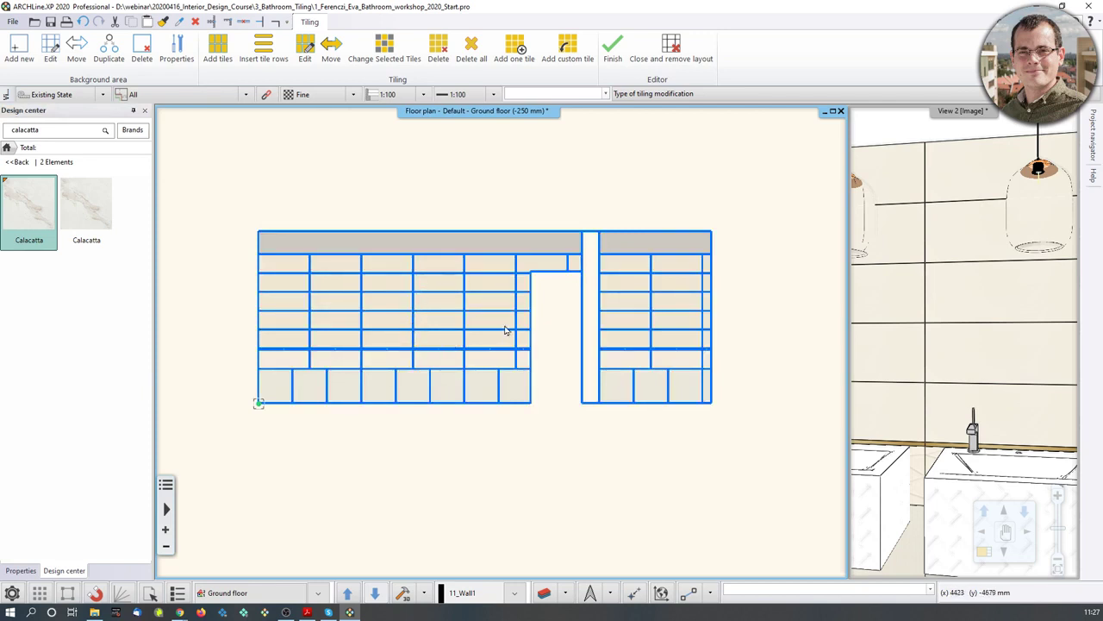
Add a rectangular background area of about 1800 × 1318 mm on the washbasin wall layout, snapping to corners two tiles wide and four rows high
scroll(457, 335, "up", 1)
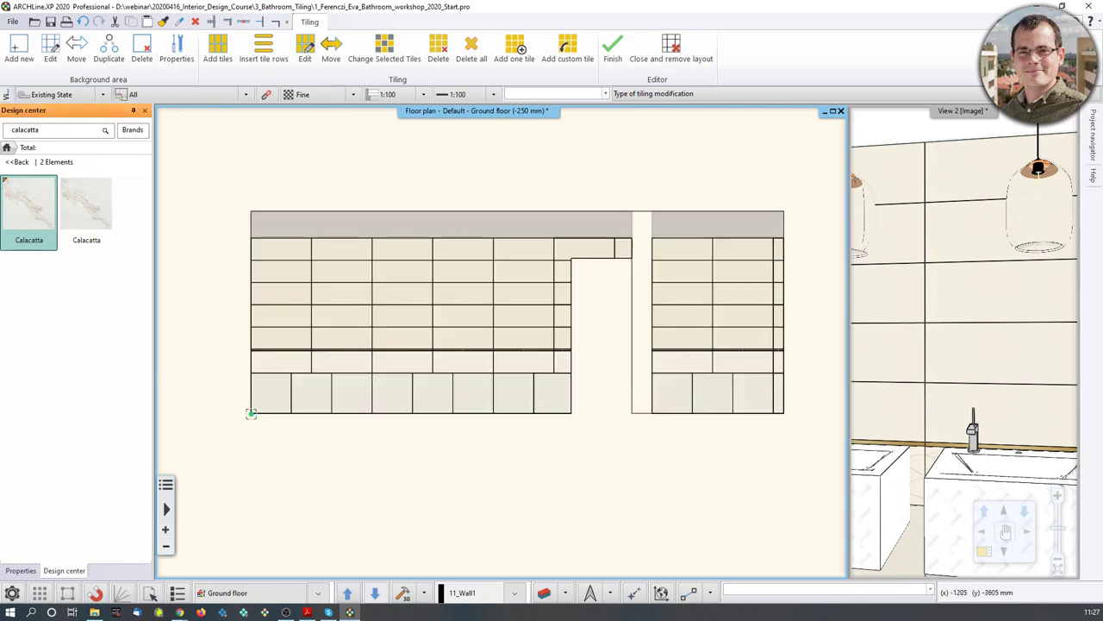
left_click(26, 47)
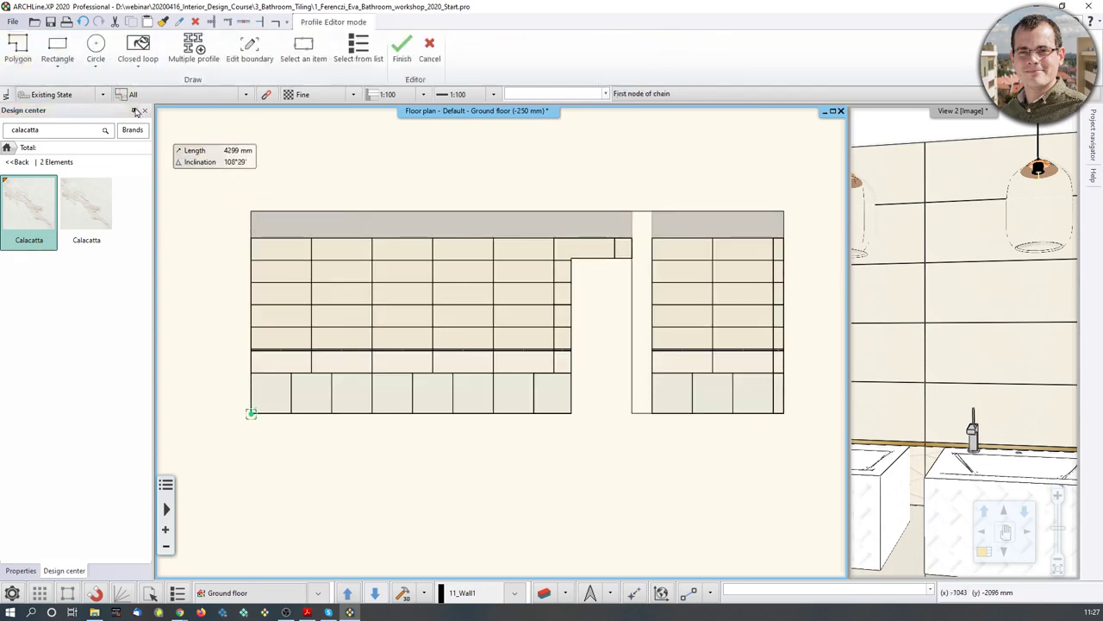
left_click(58, 49)
scroll(509, 241, "up", 2)
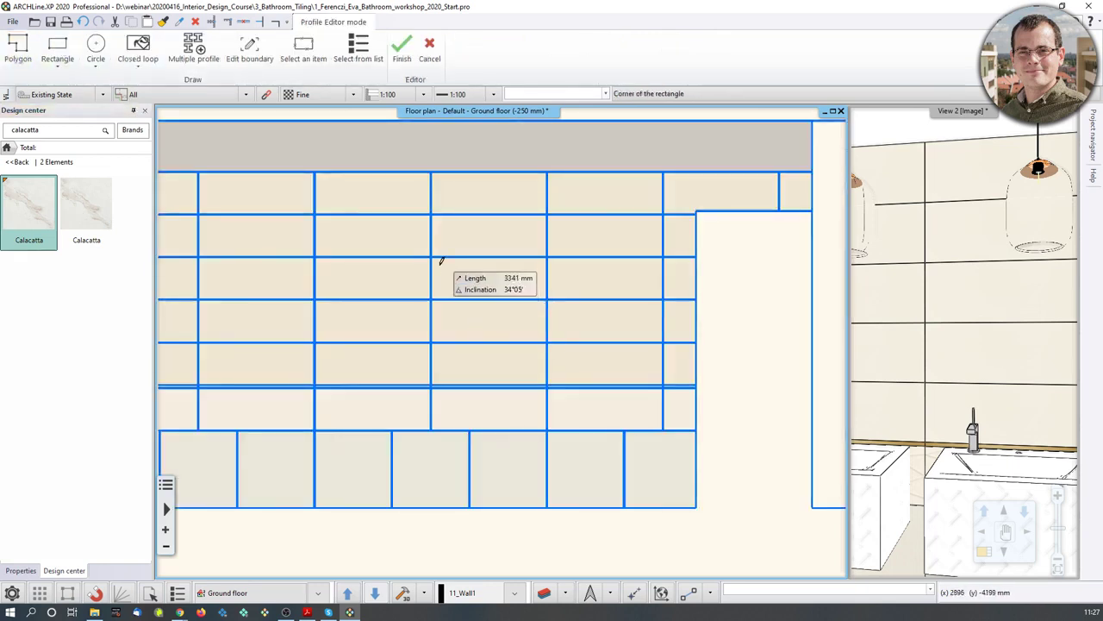
left_click(431, 214)
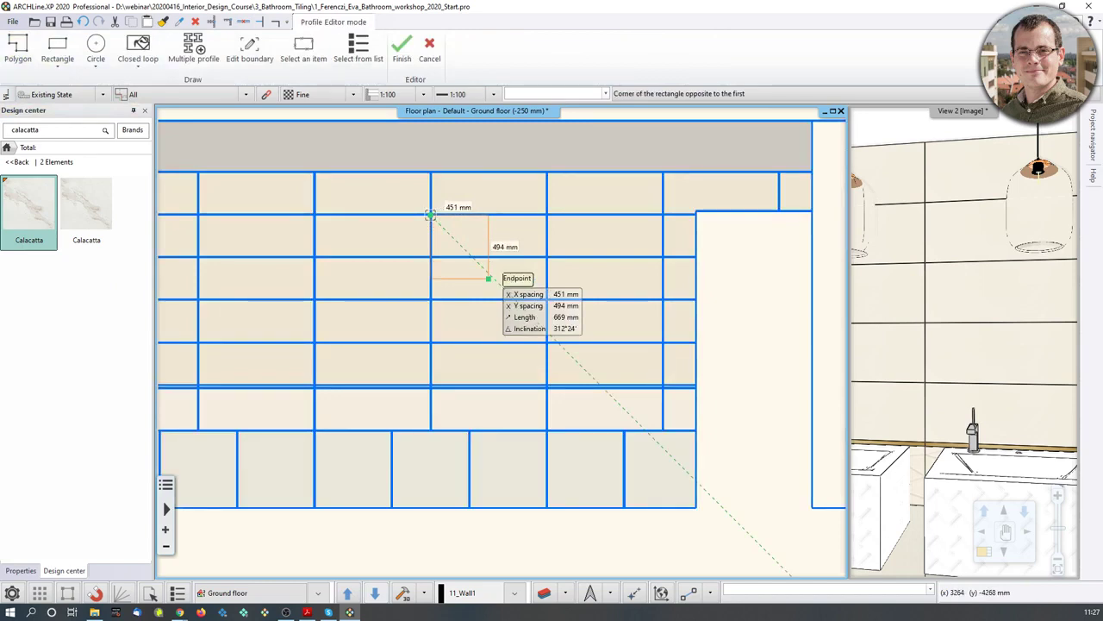
scroll(606, 350, "up", 3)
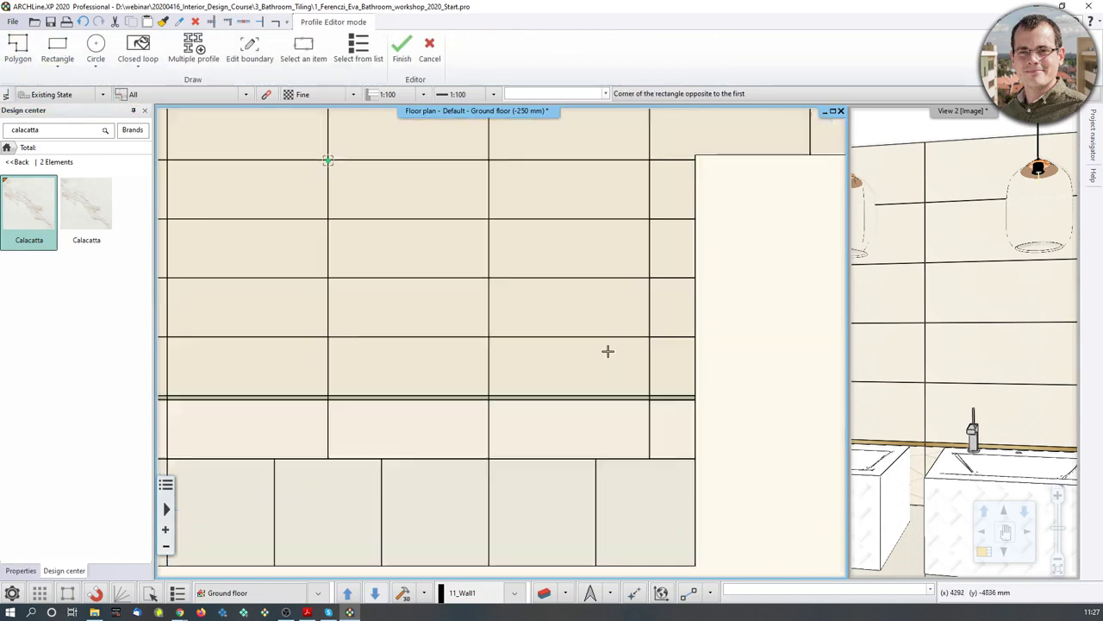
scroll(612, 408, "up", 2)
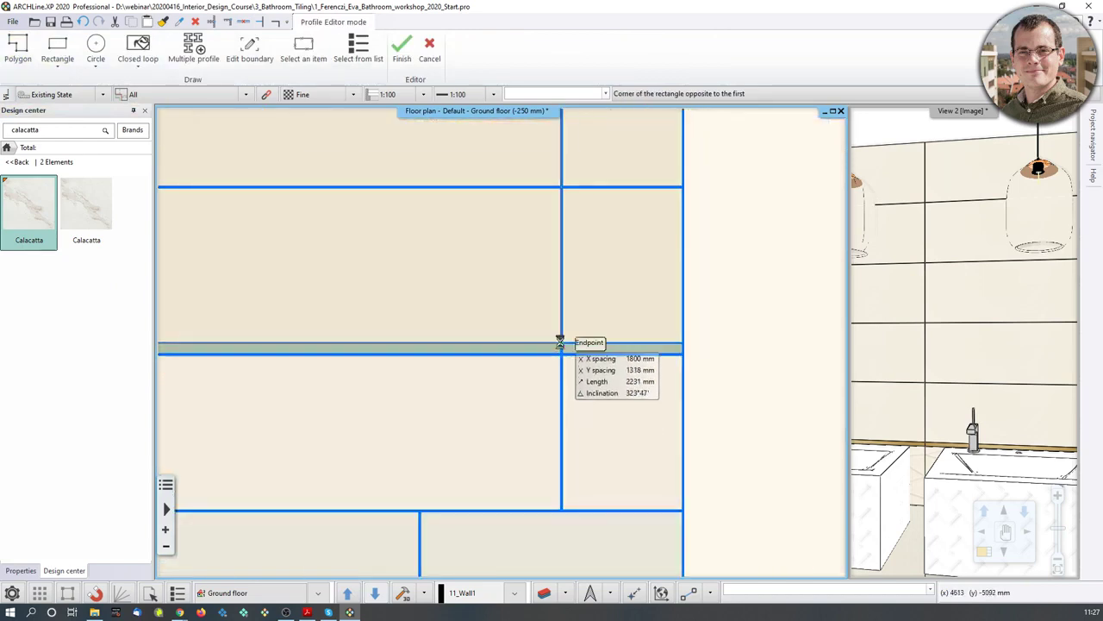
left_click(560, 342)
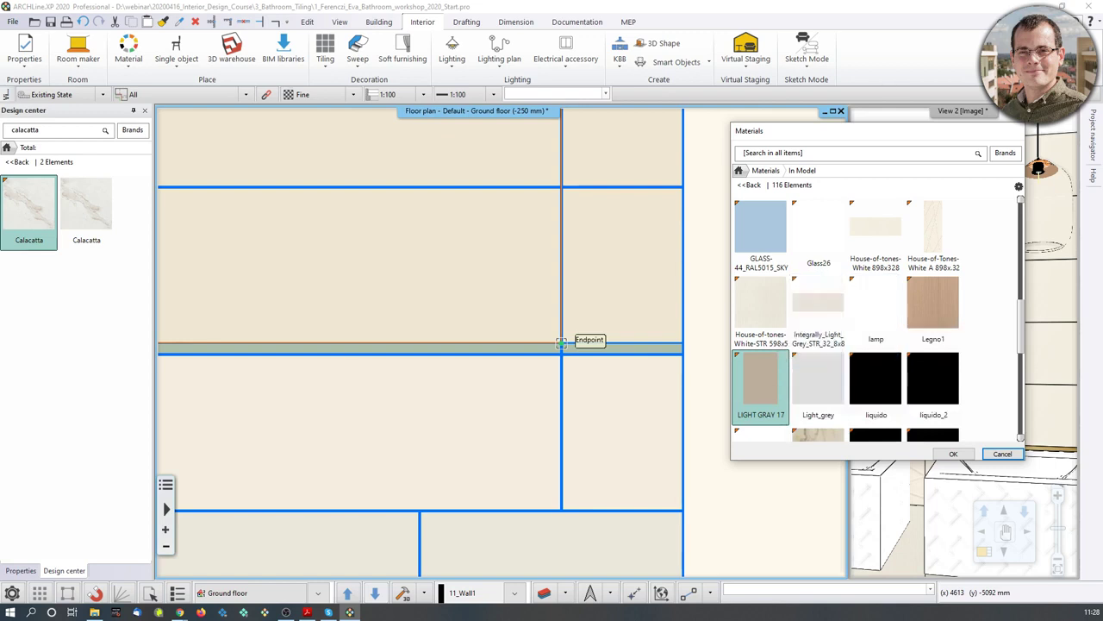
Search the materials for "white", assign Bright_white to the new background area, and check it above the washbasins in 3D
left_click(750, 185)
left_click(813, 154)
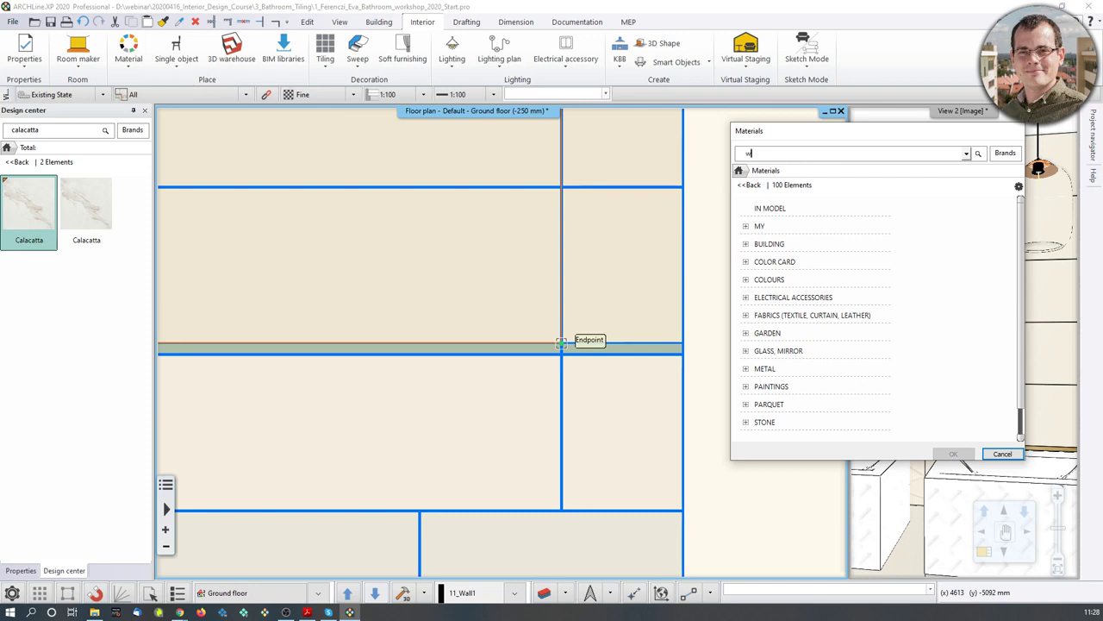
type("white")
key("Return")
left_click(825, 235)
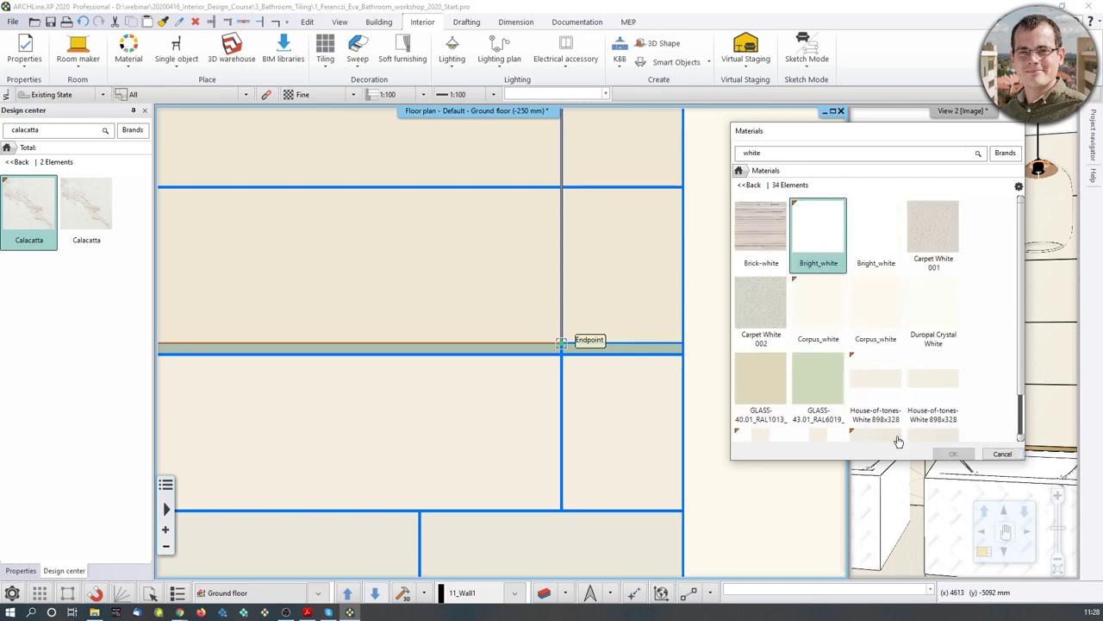
left_click(949, 454)
scroll(451, 333, "down", 4)
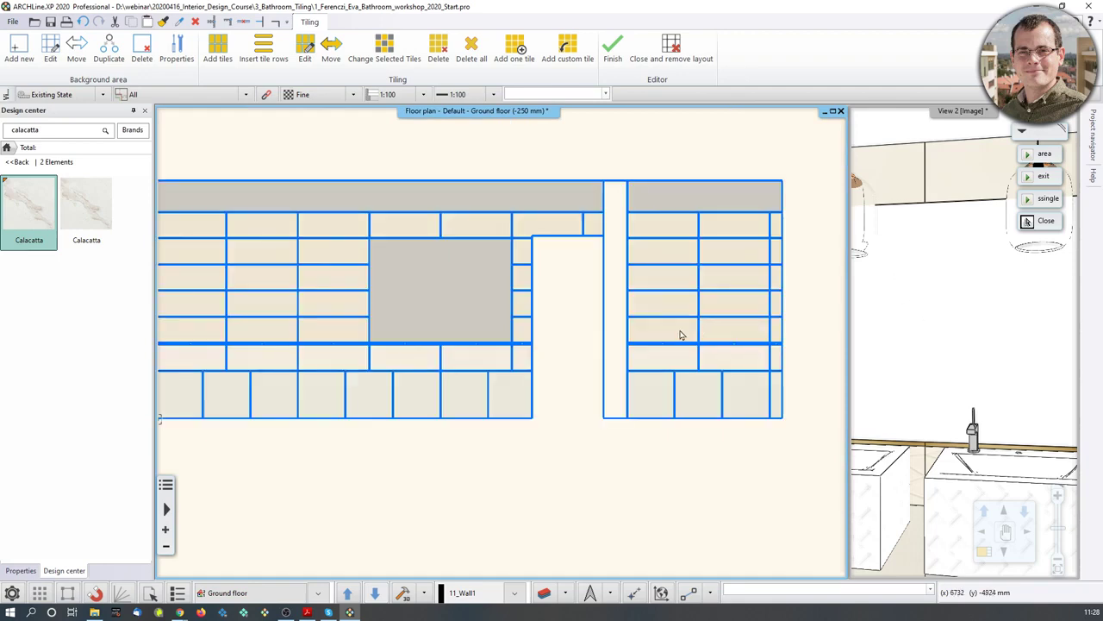
key("Escape")
scroll(987, 362, "down", 4)
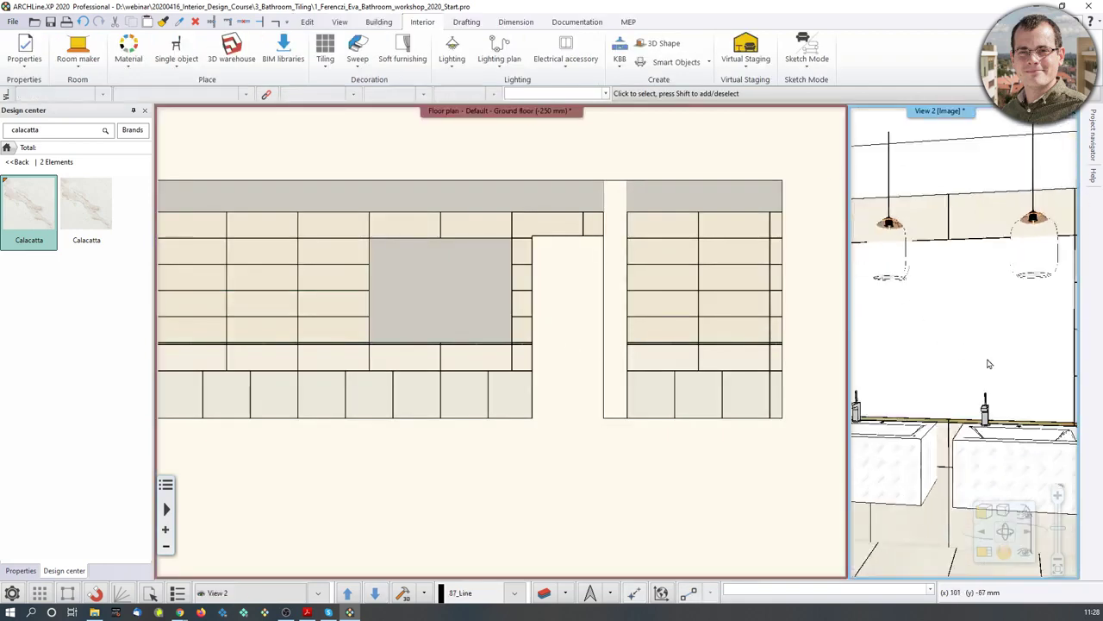
scroll(929, 362, "up", 3)
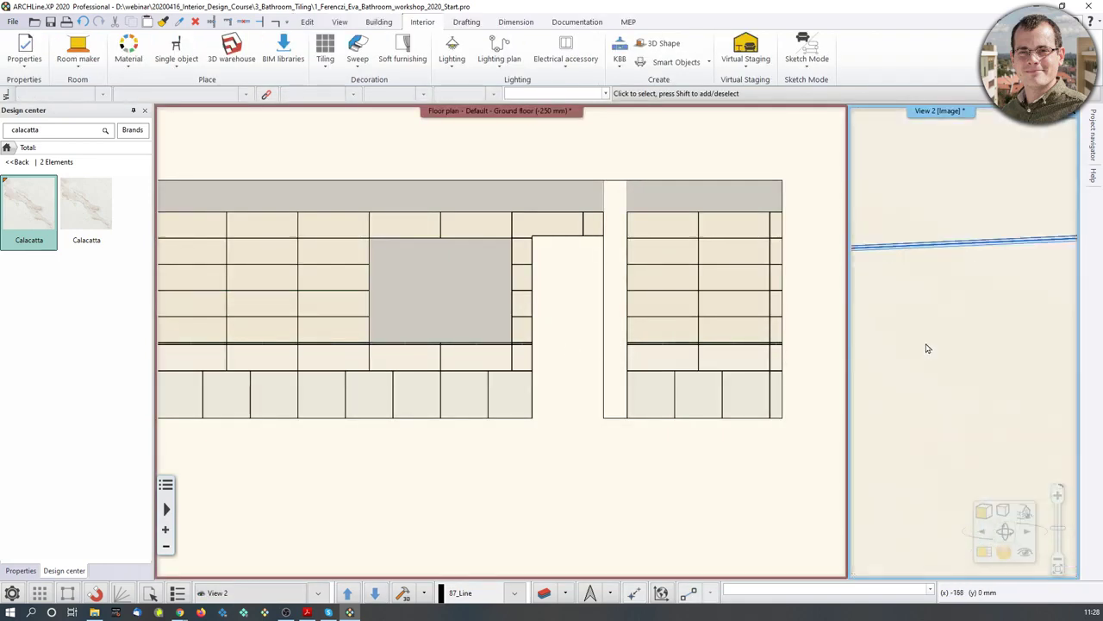
middle_click_drag(945, 337, 951, 337)
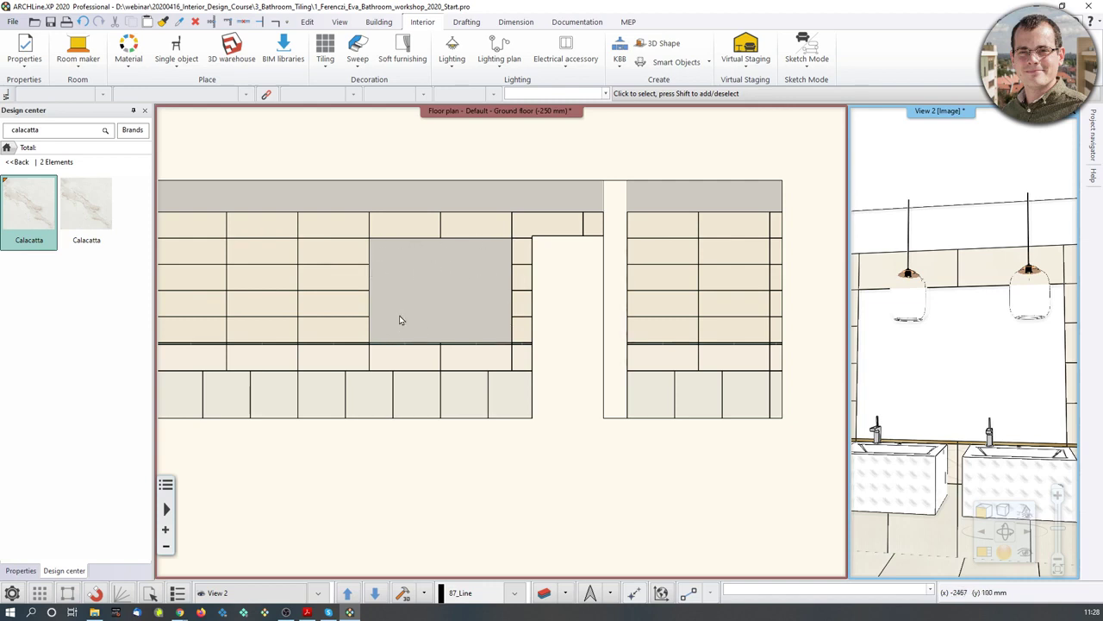
Continue the wall tiling layout and start adding tiles to the empty rectangular area above the washbasins
left_click(497, 295)
left_click(362, 225)
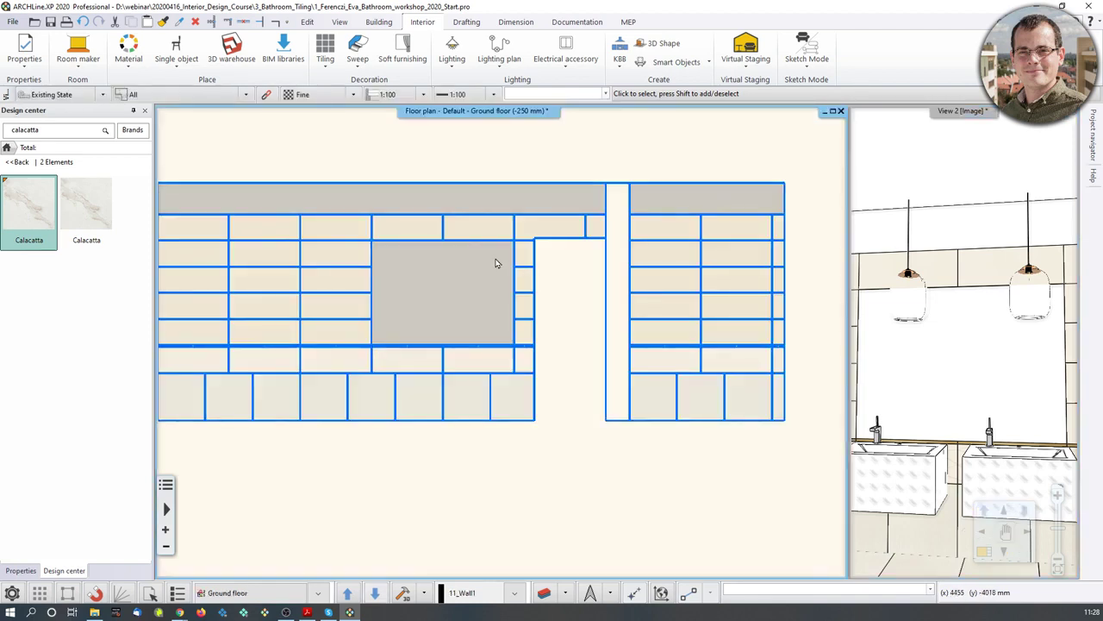
left_click(461, 257)
right_click(460, 256)
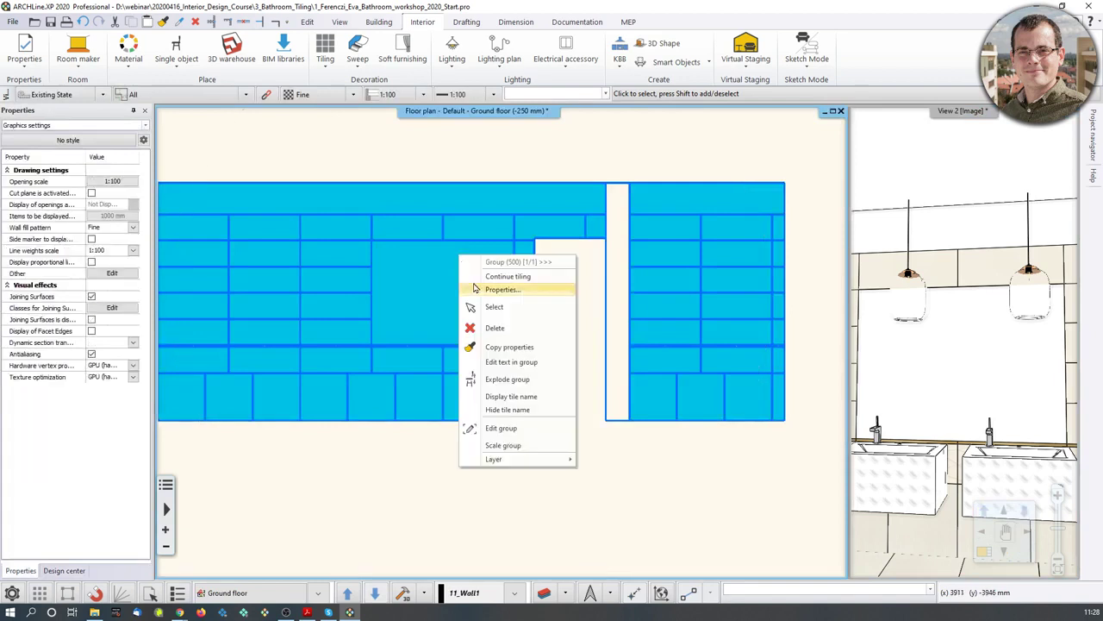
left_click(483, 277)
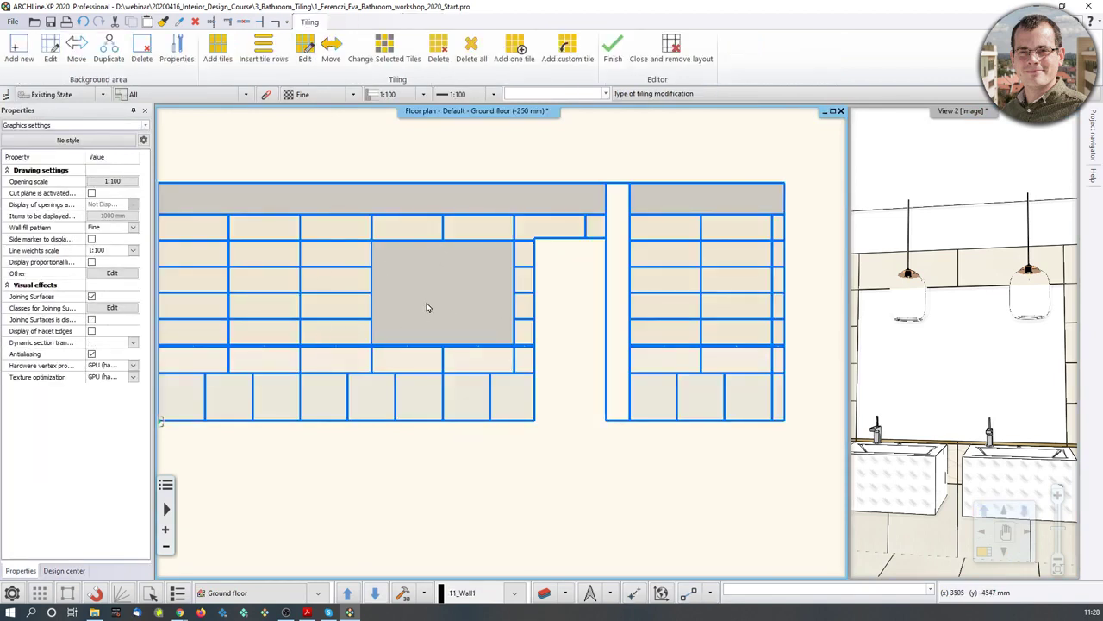
left_click(216, 49)
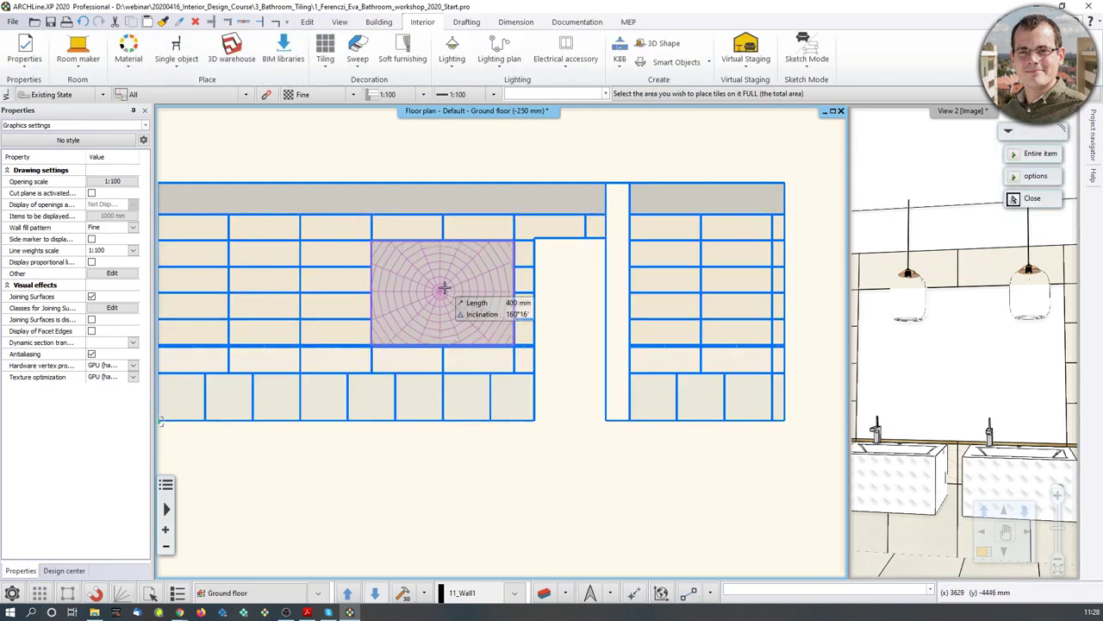
scroll(433, 276, "up", 2)
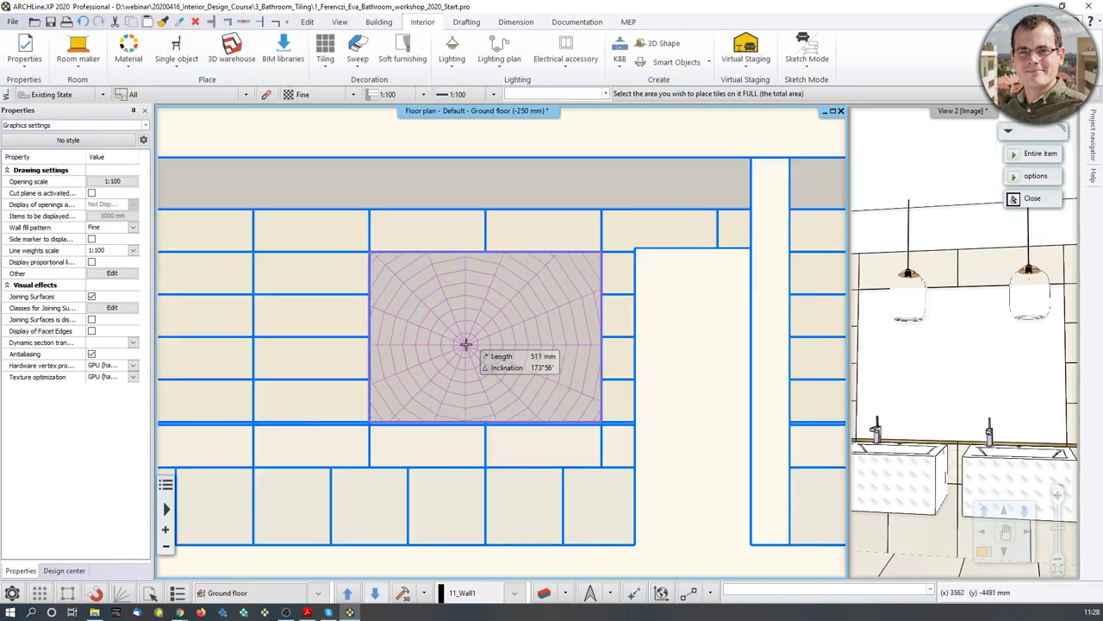
left_click(469, 326)
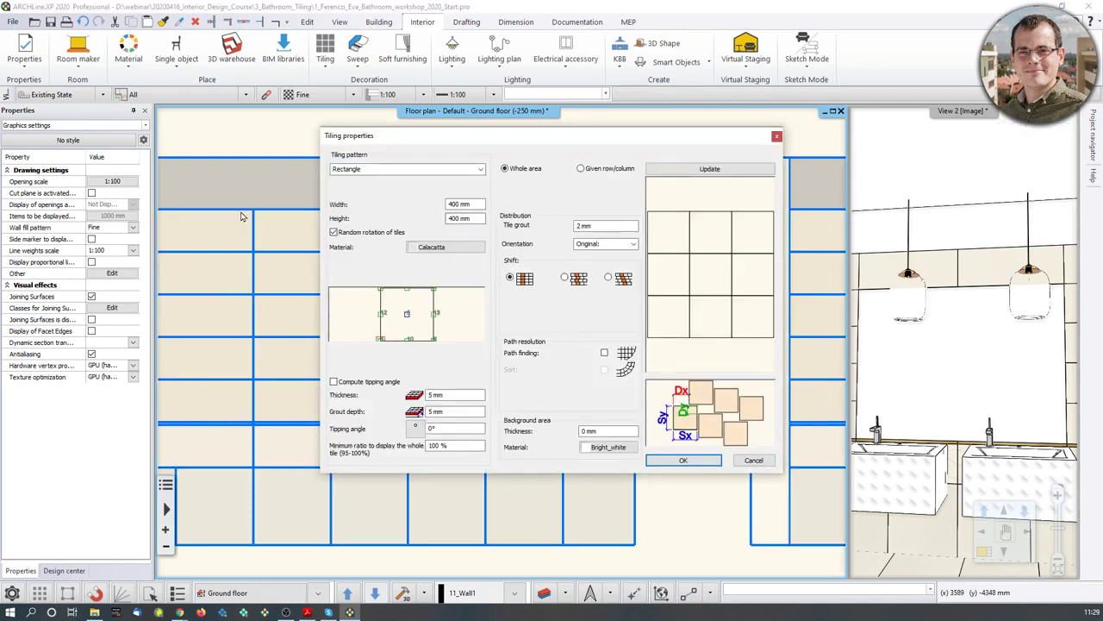
left_click_drag(526, 139, 784, 65)
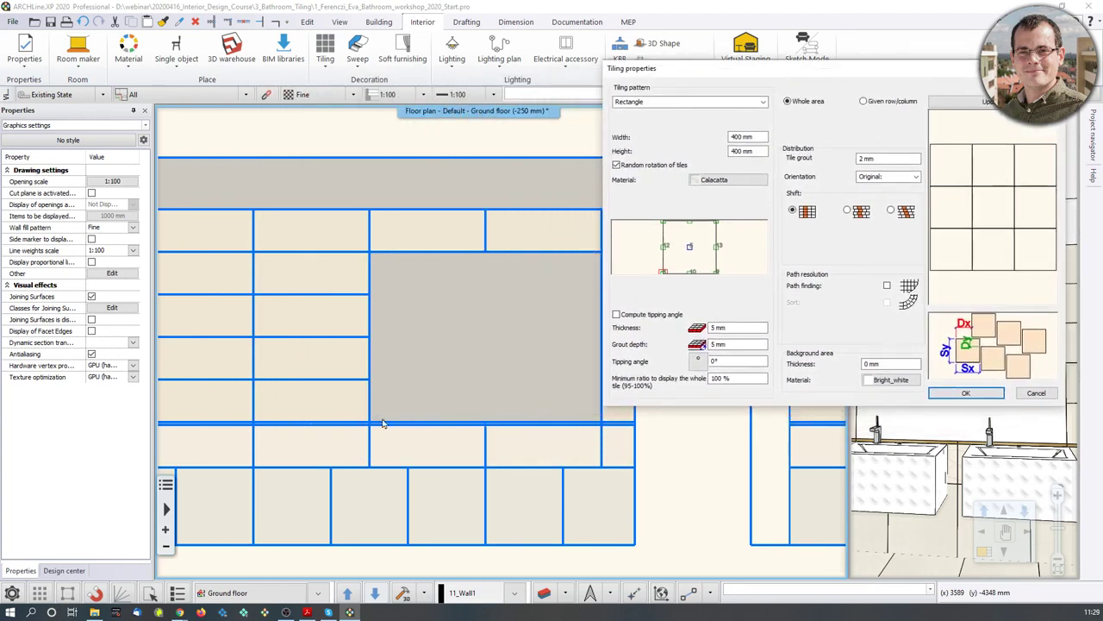
left_click_drag(880, 72, 720, 89)
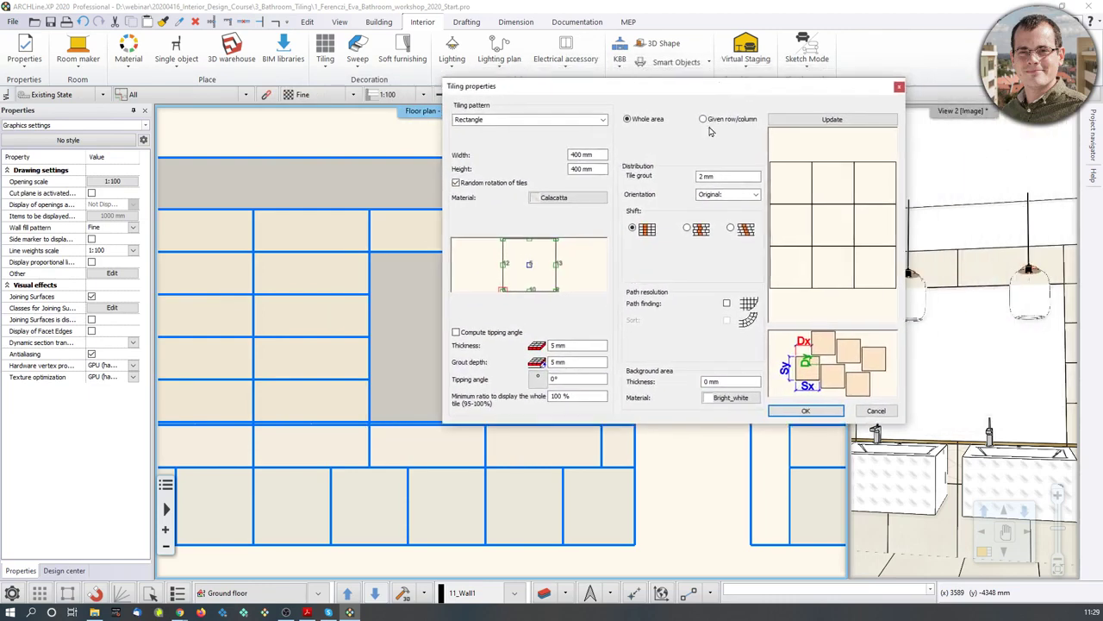
Limit the new tiling to a given 1 column and 1 row and update the preview
left_click(704, 119)
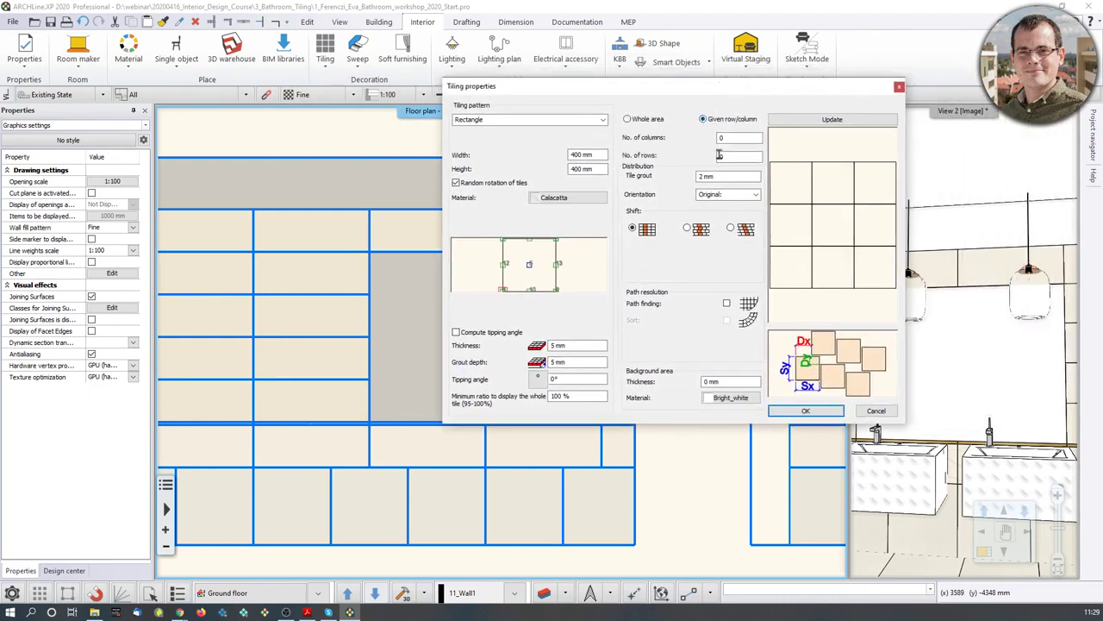
type("1")
left_click(744, 157)
type("1")
left_click(831, 119)
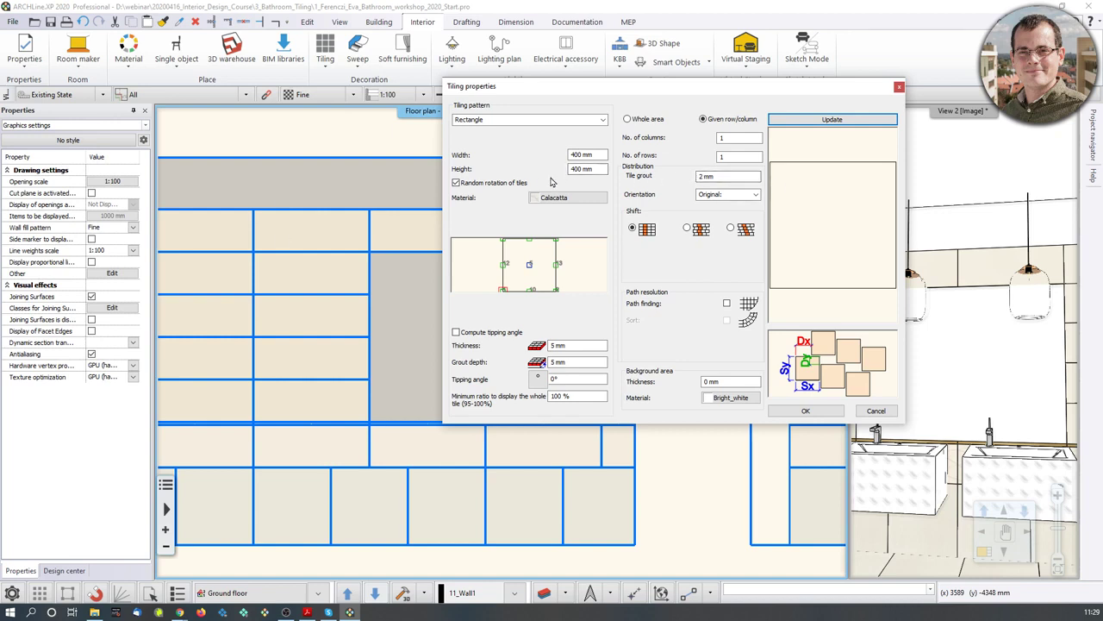
Set the single tile's width to 1800 mm and height to 1320 mm and update the preview
double_click(577, 155)
type("18")
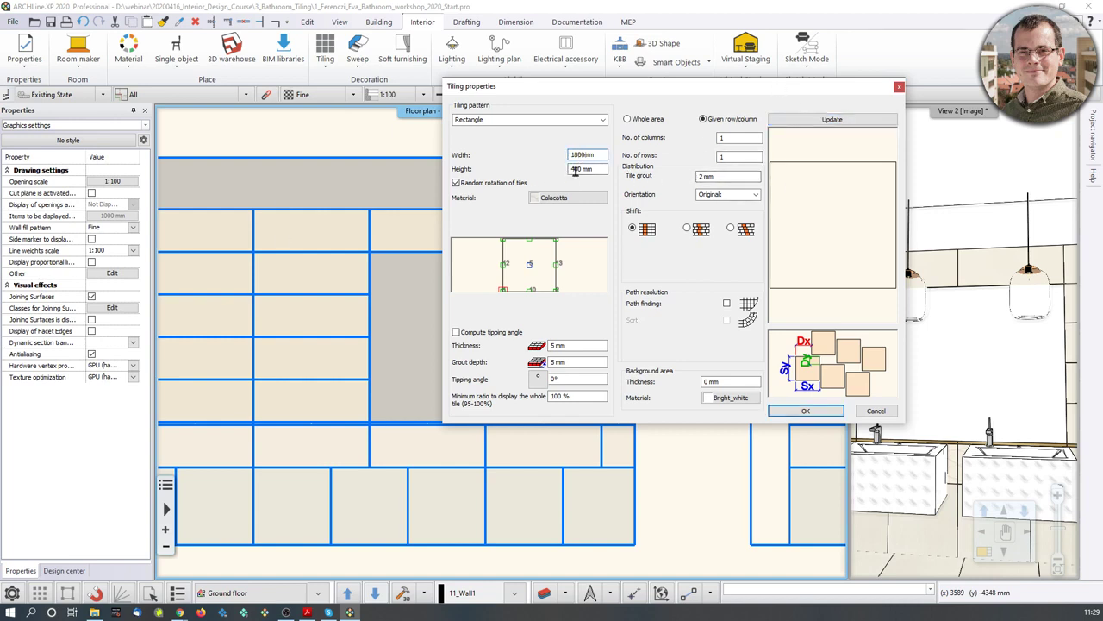
left_click(576, 170)
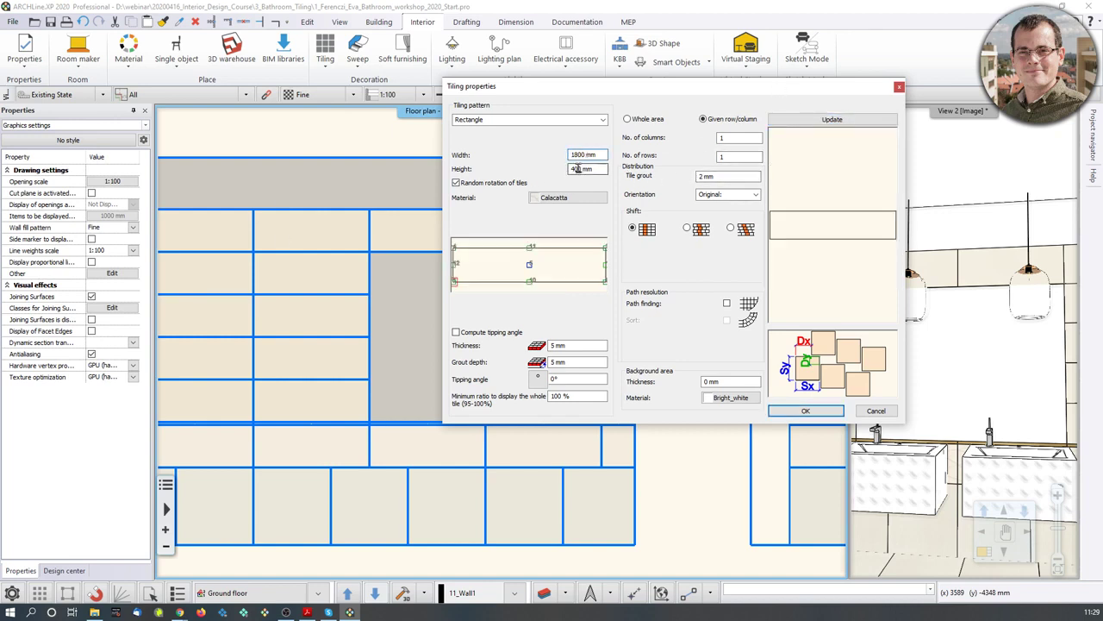
type("1320")
left_click(832, 119)
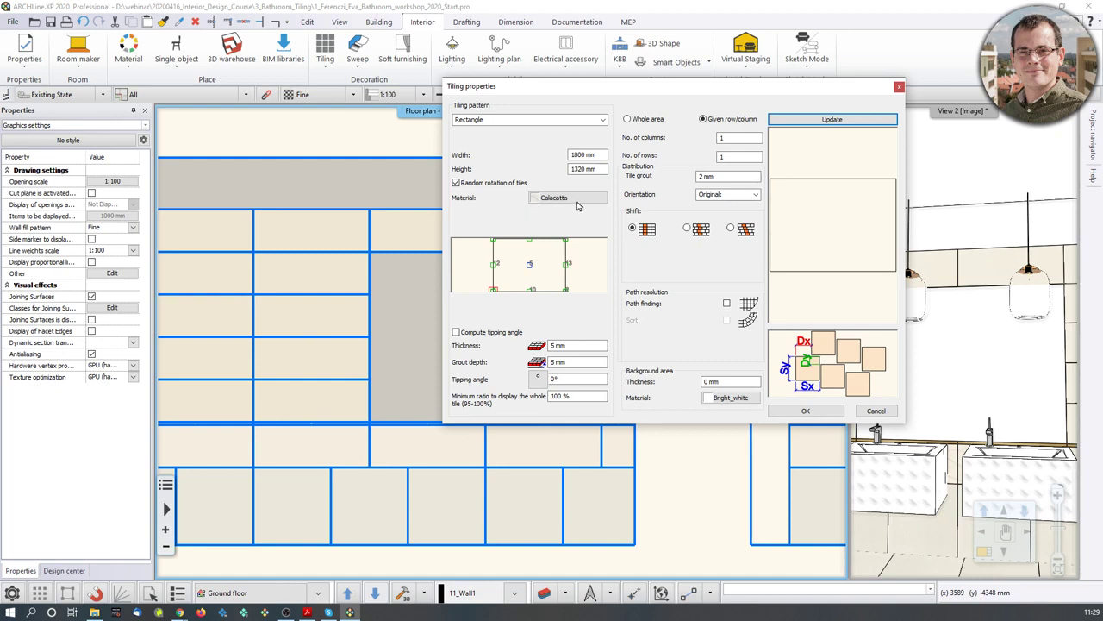
Search the materials for "mirror" and assign Mirror 03 as the tile material
left_click(573, 200)
left_click(764, 168)
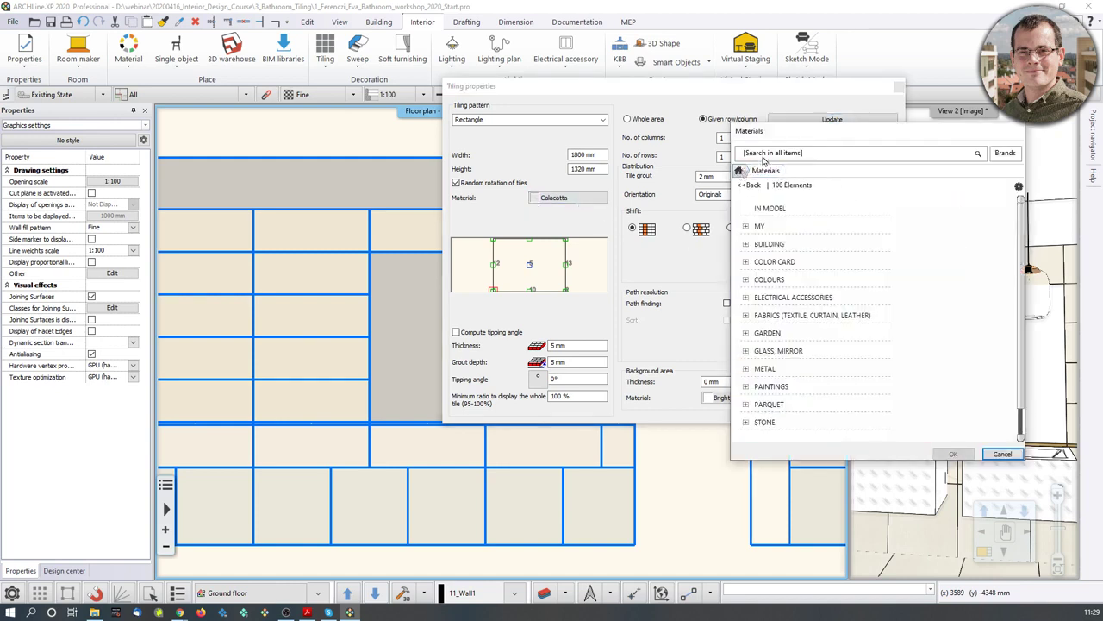
left_click(767, 155)
type("mirrore")
key("Return")
left_click(784, 153)
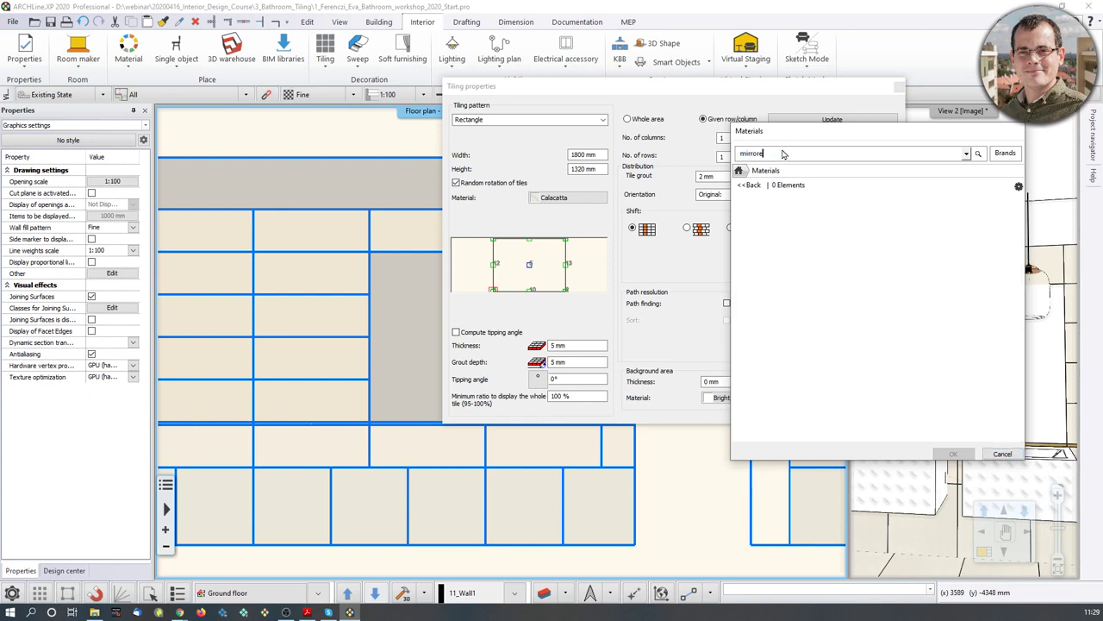
key("Return")
mouse_move(807, 217)
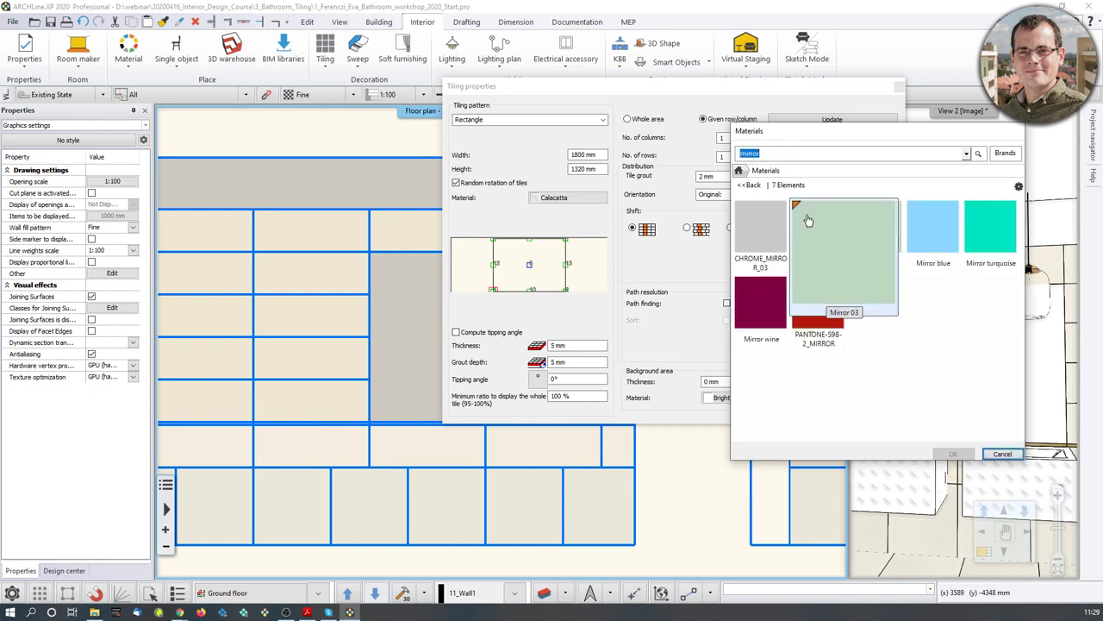
left_click(838, 233)
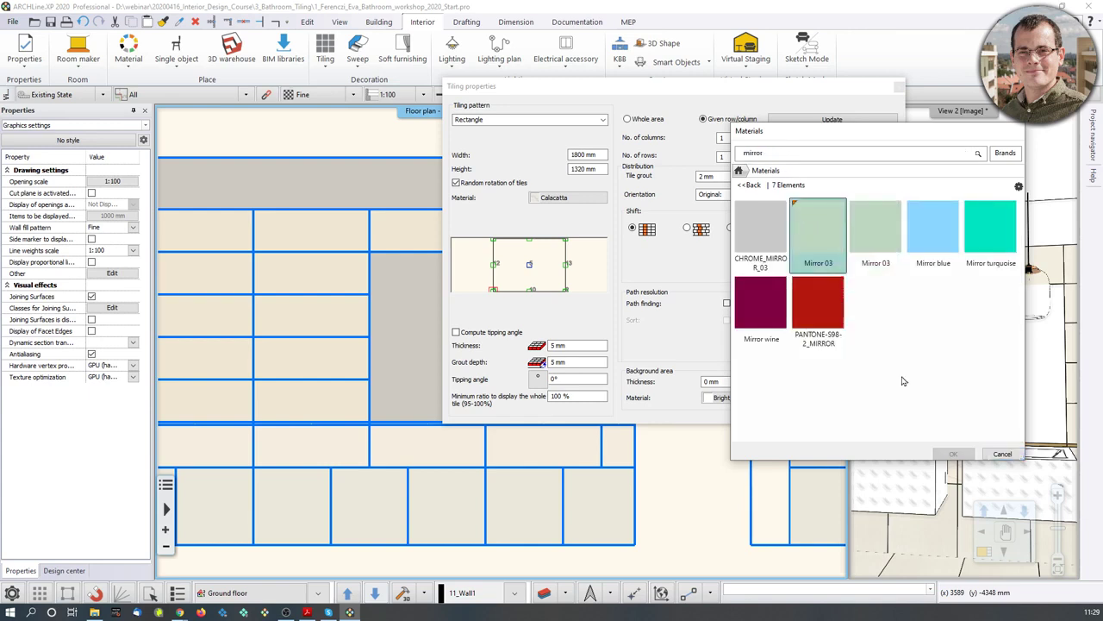
left_click(954, 454)
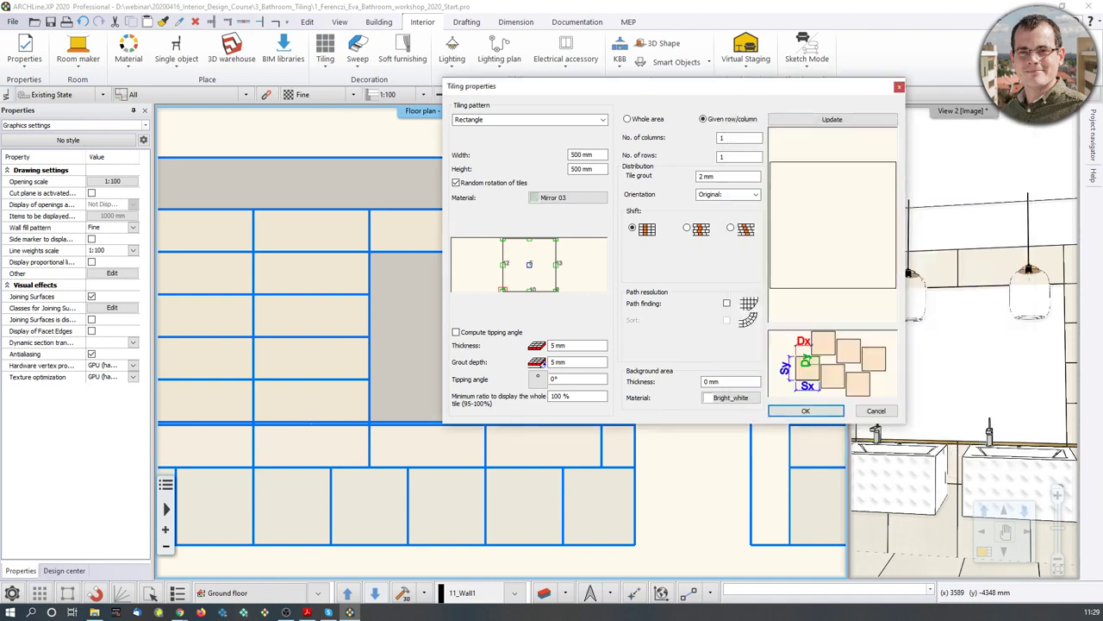
Place the 500 × 500 mm mirror tile at the empty area's lower-left corner, aligned with its bottom edge
left_click(806, 410)
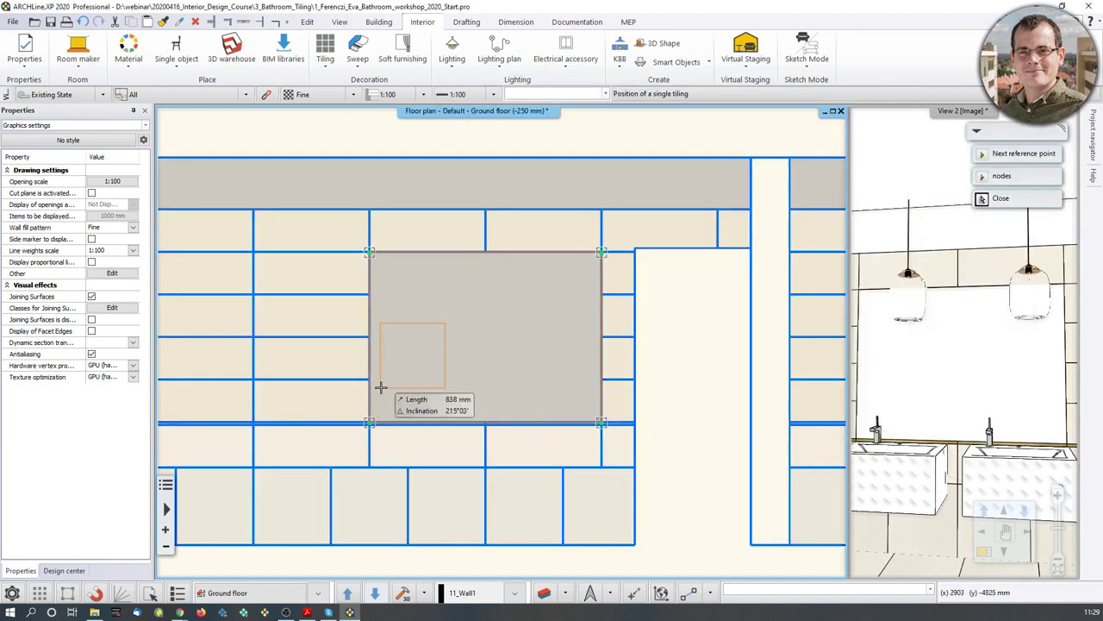
scroll(388, 420, "up", 2)
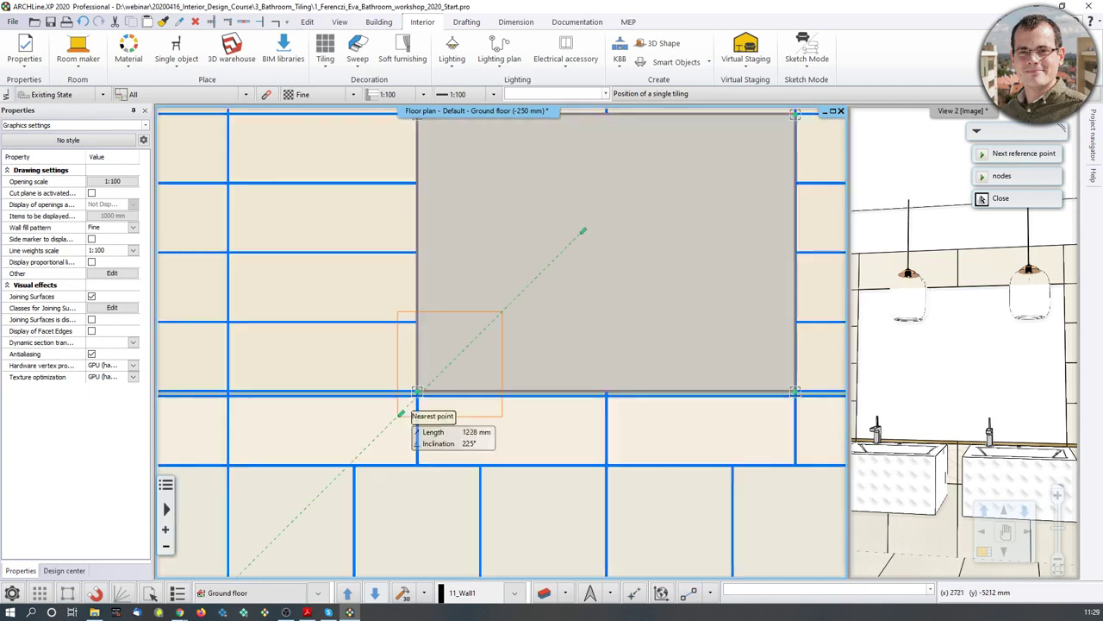
left_click(418, 390)
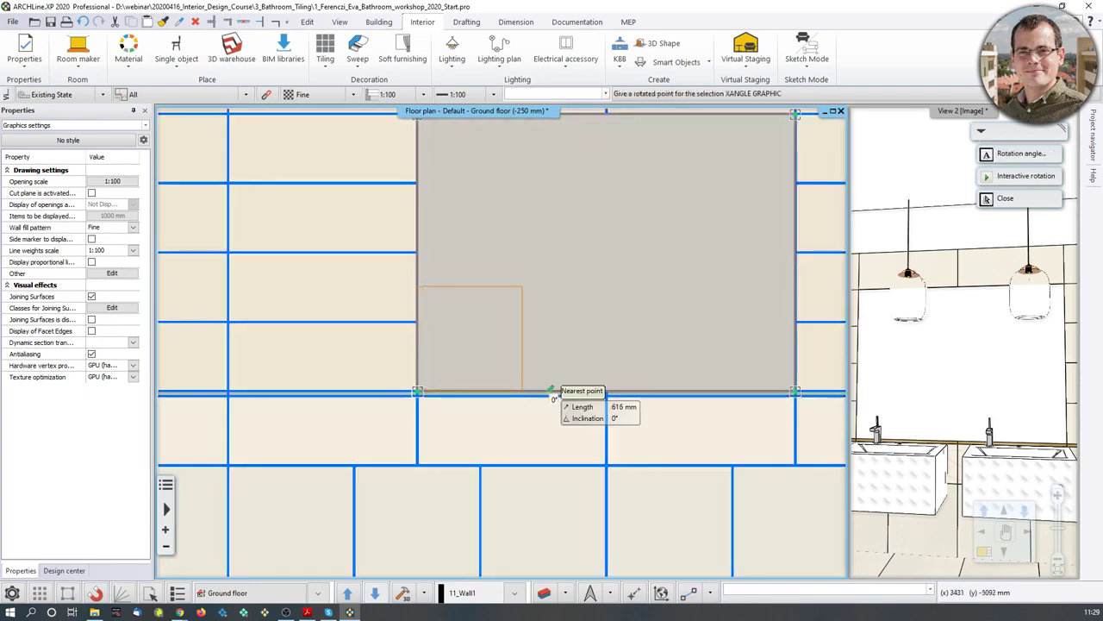
left_click(542, 374)
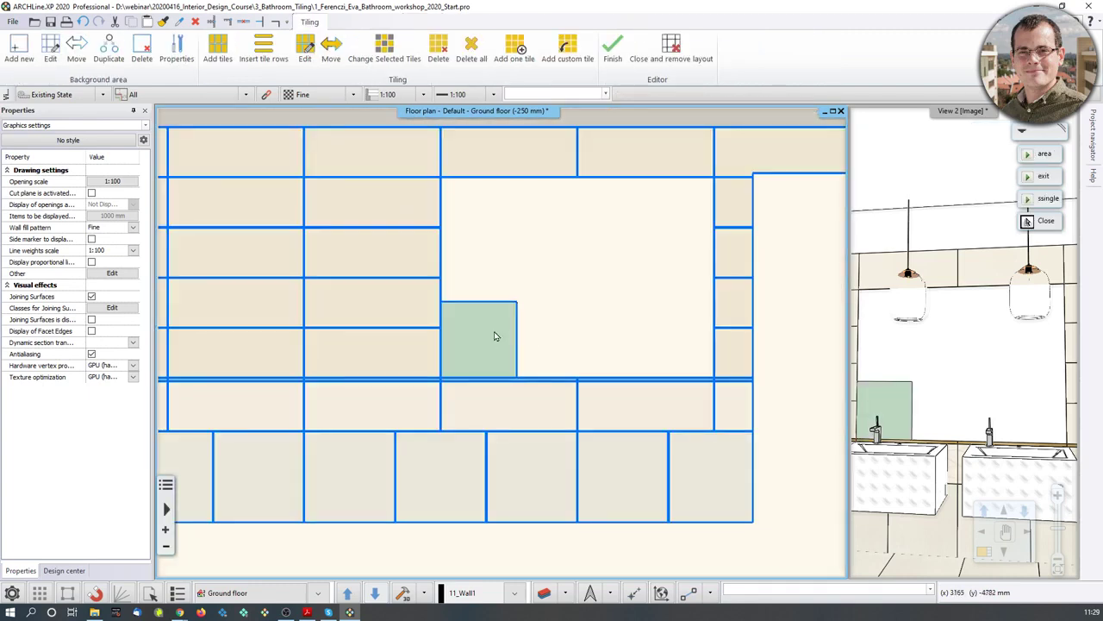
key("Escape")
Reopen the wall tiling for editing and delete the small mirror tile
right_click(472, 358)
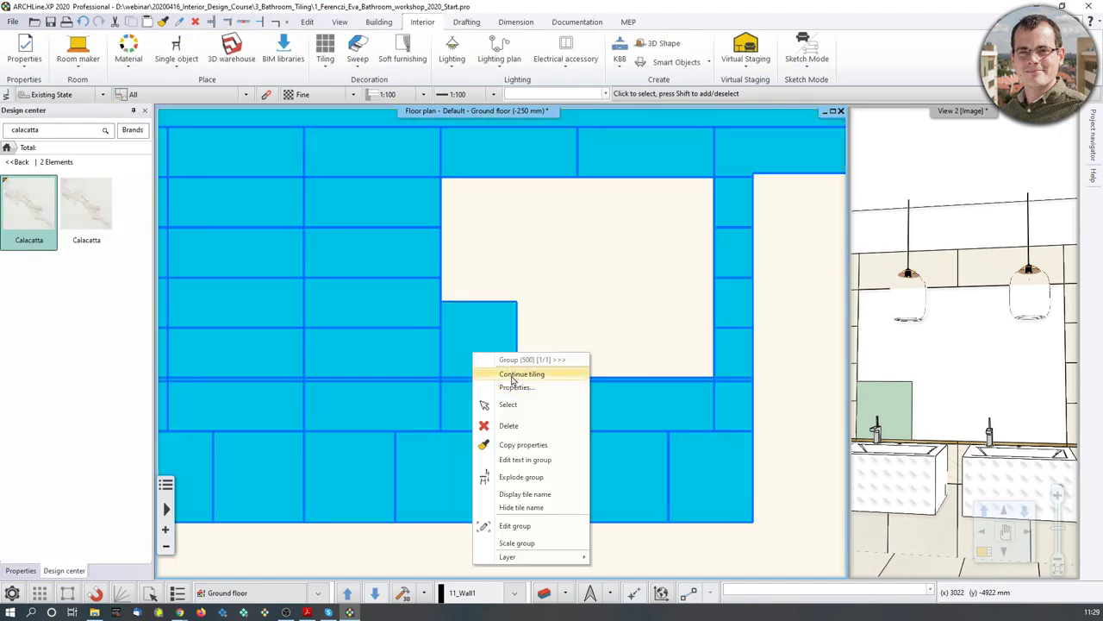
left_click(510, 372)
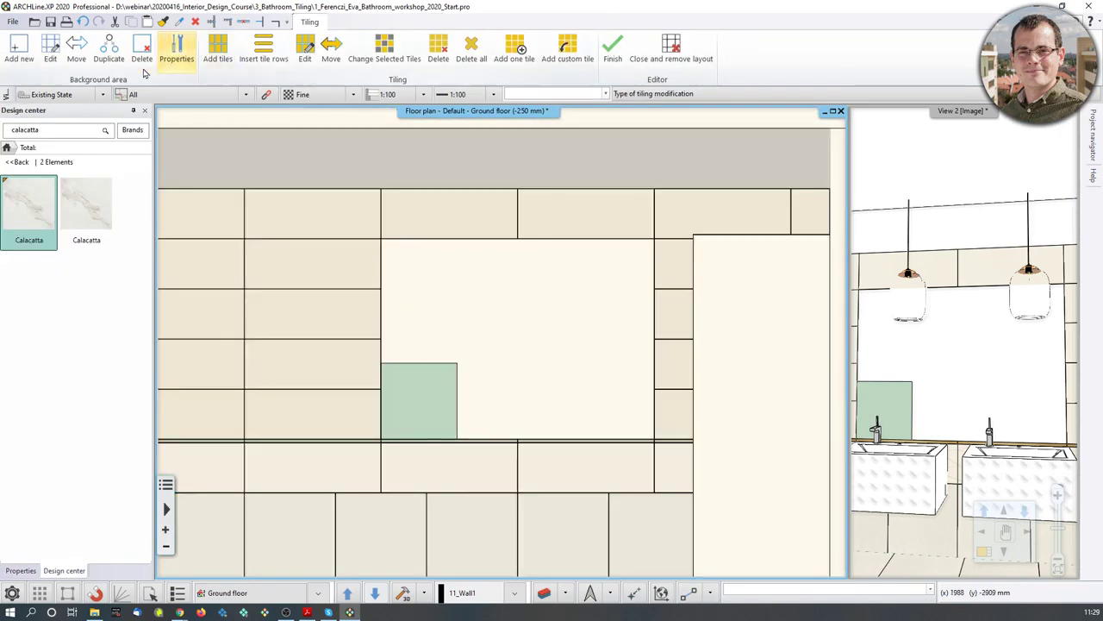
left_click(141, 50)
left_click(430, 370)
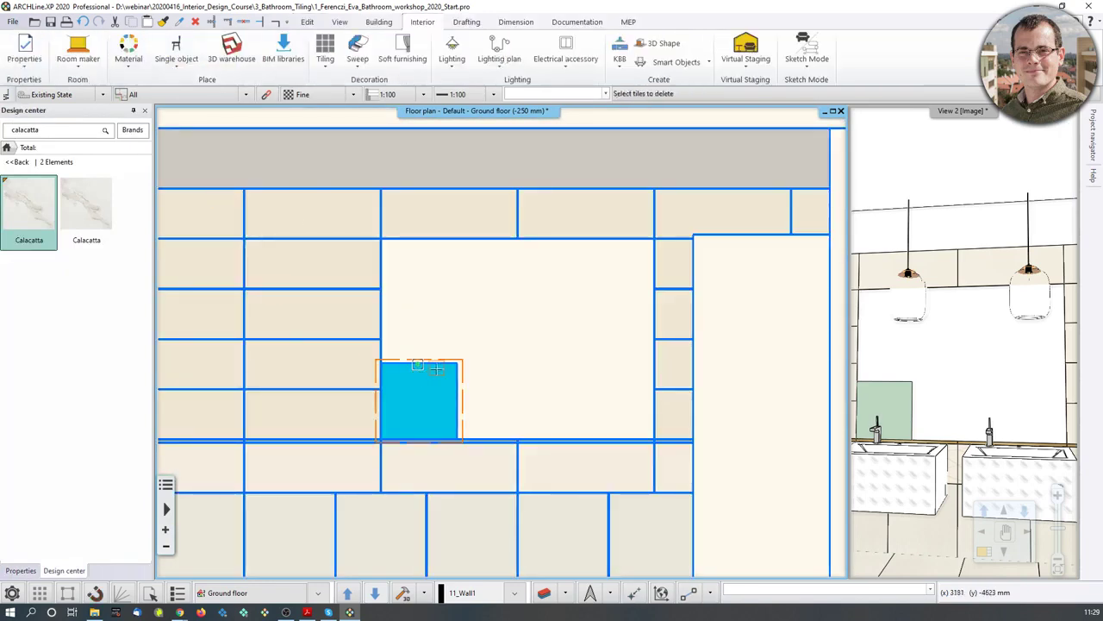
key("Return")
Add a tile to the empty area above the washbasins with a width of 1800 mm and a height of 1320 mm
middle_click_drag(485, 302, 444, 332)
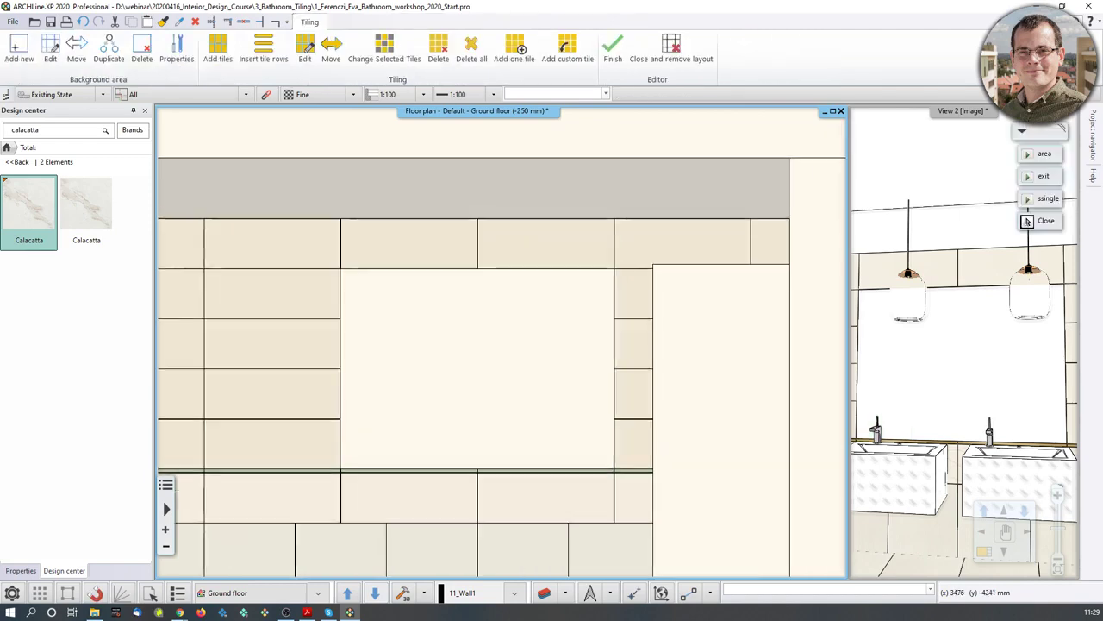
left_click(220, 53)
left_click(472, 388)
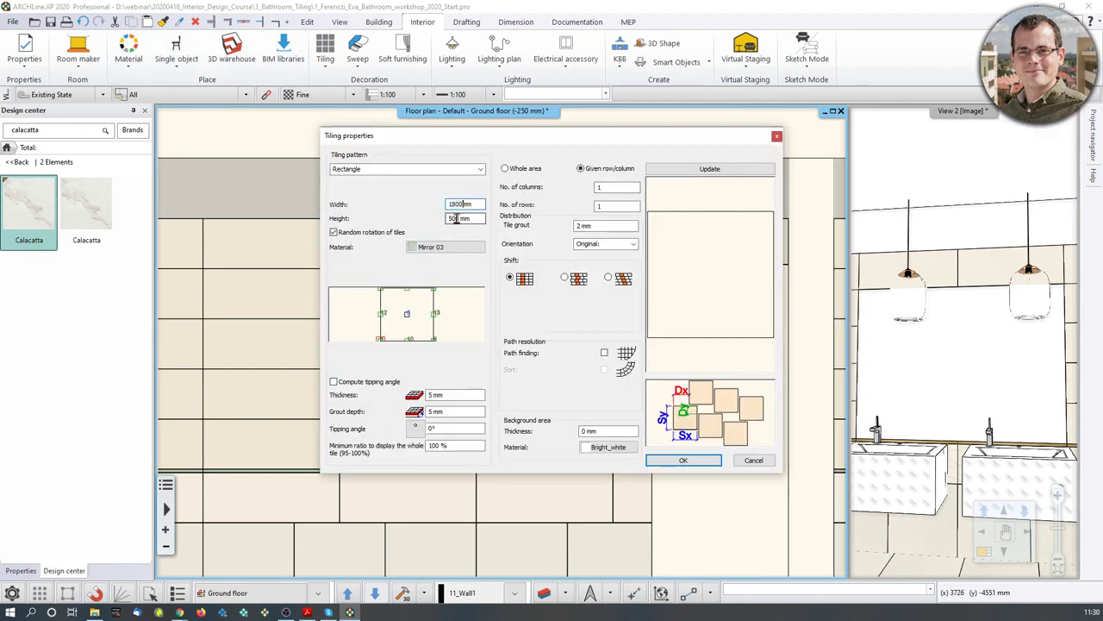
left_click(457, 219)
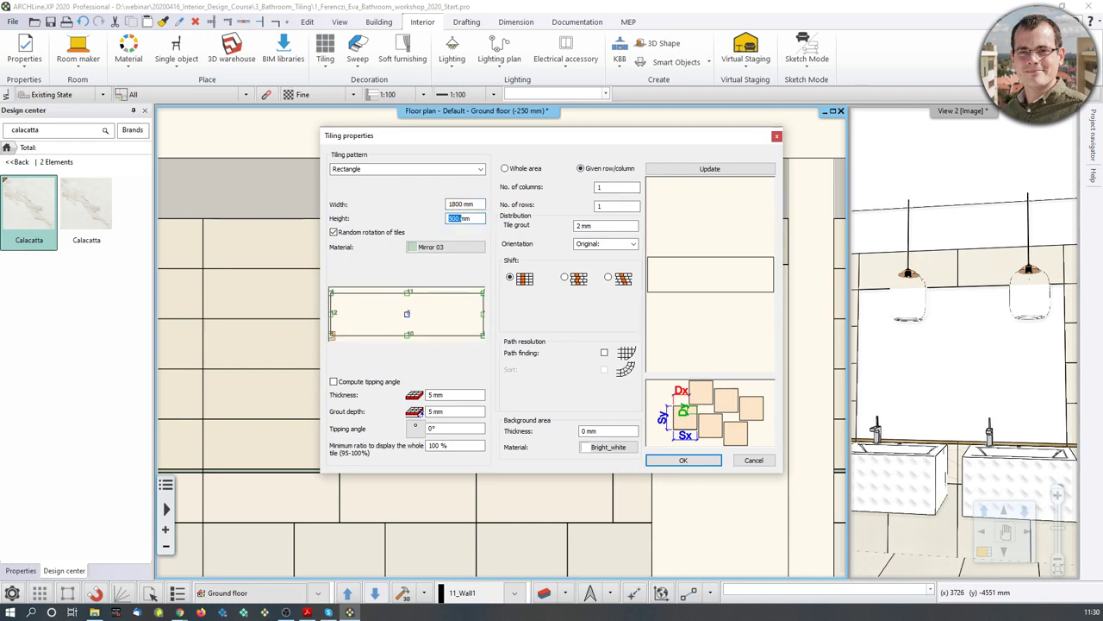
left_click(710, 168)
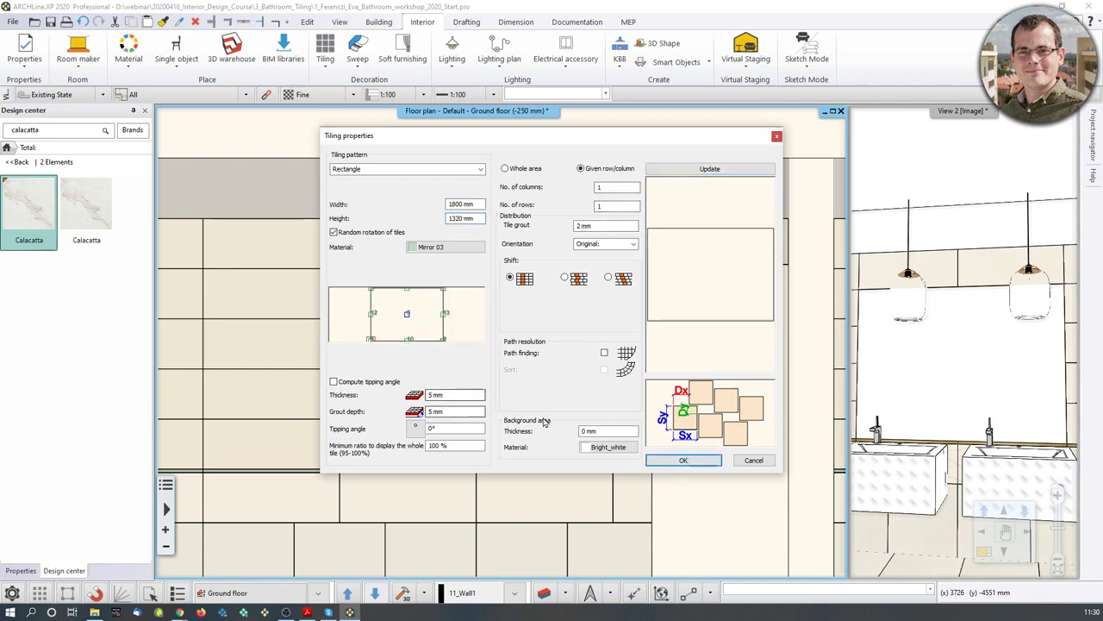
left_click(682, 461)
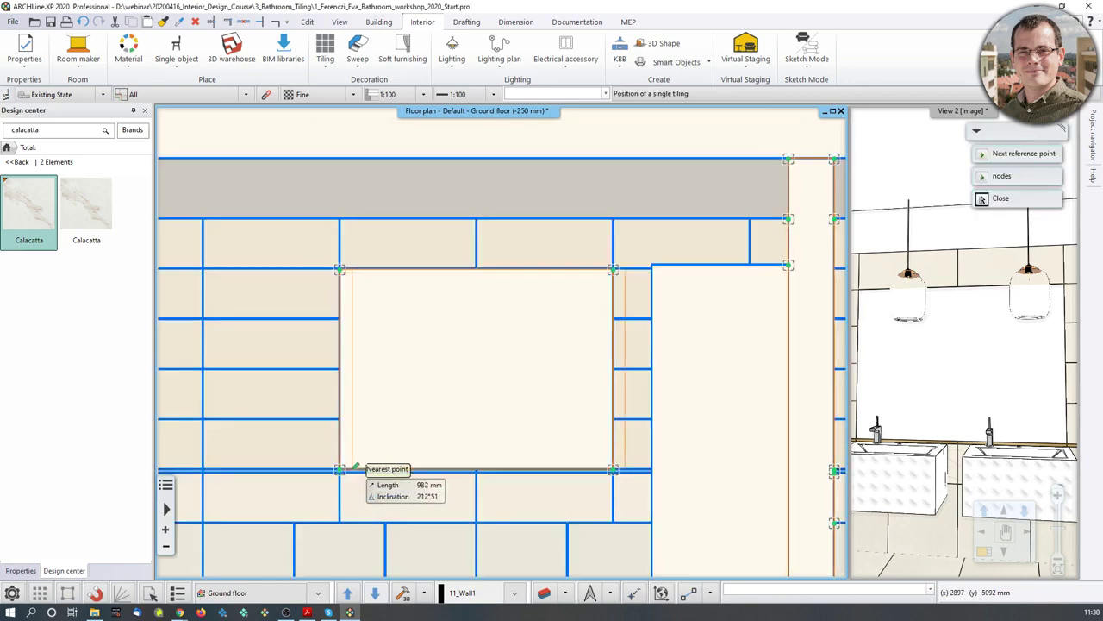
Position the mirror tile at the empty area's lower-left corner and align it horizontally to the lower-right corner
scroll(406, 419, "up", 4)
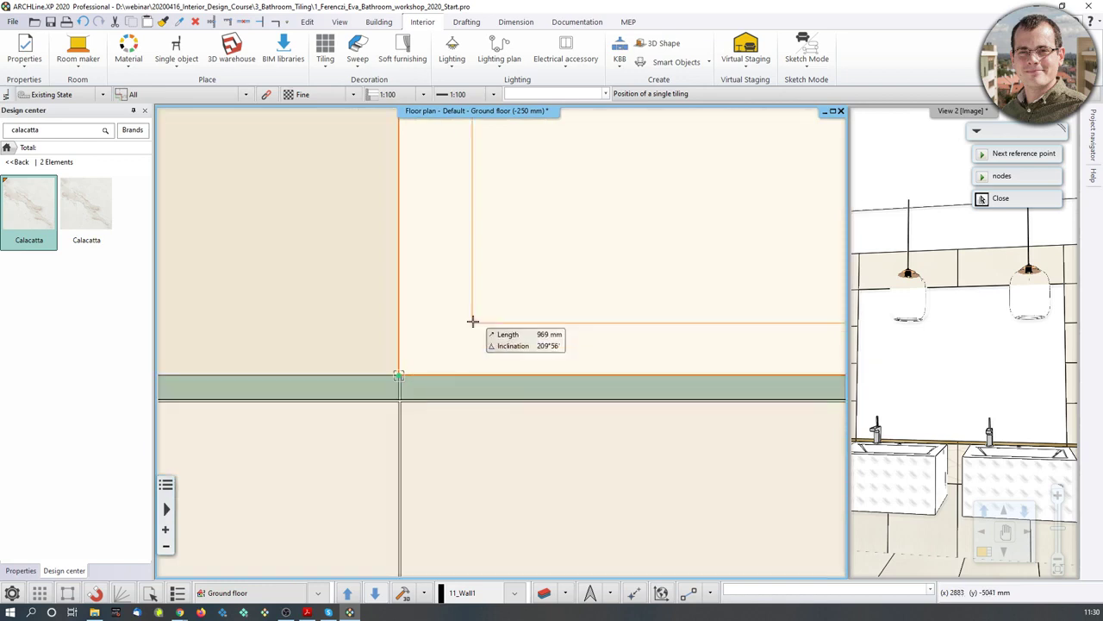
left_click(399, 376)
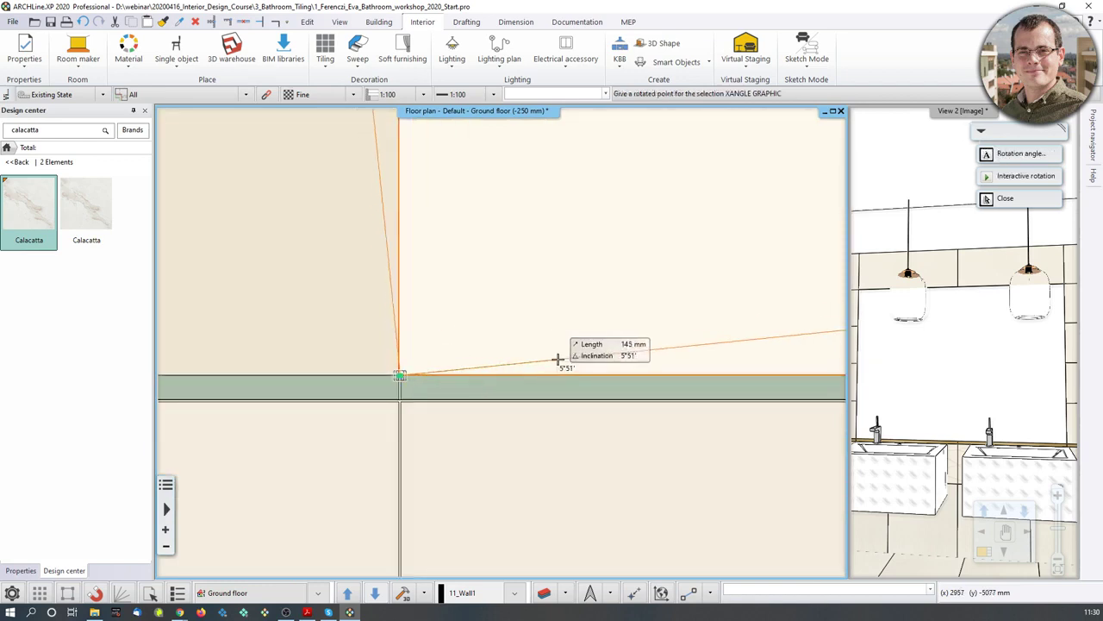
scroll(608, 297, "down", 3)
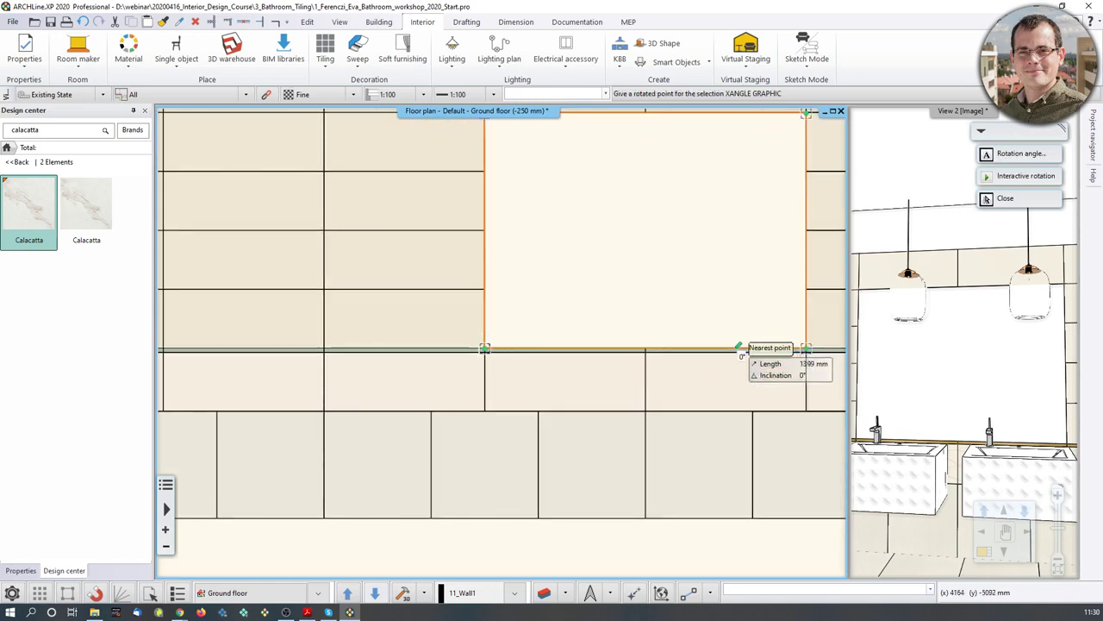
scroll(742, 347, "up", 3)
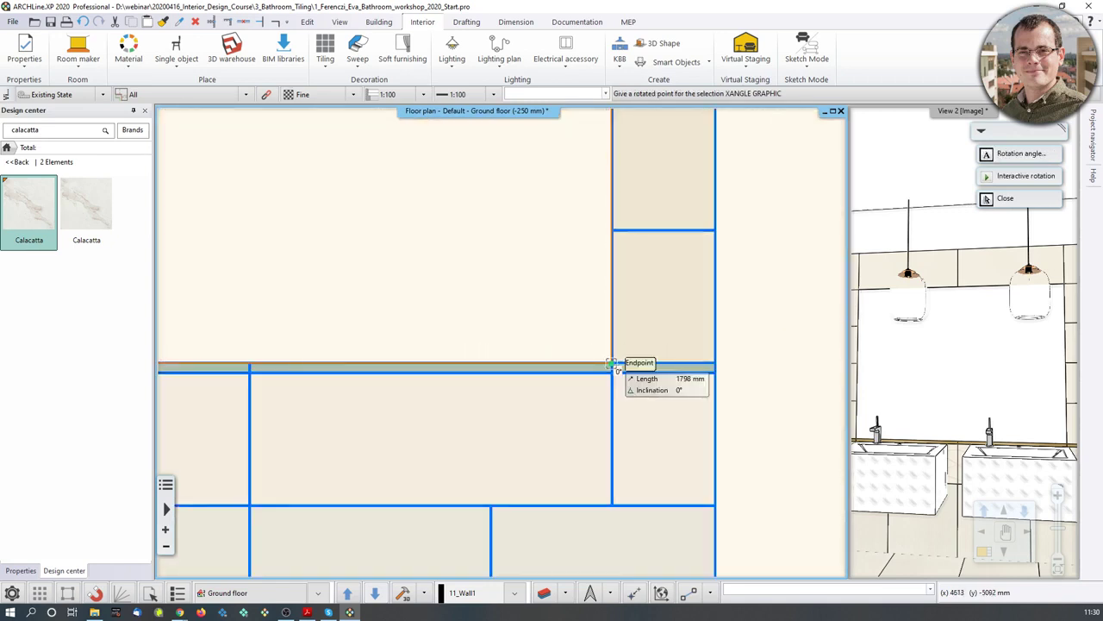
left_click(614, 366)
scroll(625, 374, "down", 3)
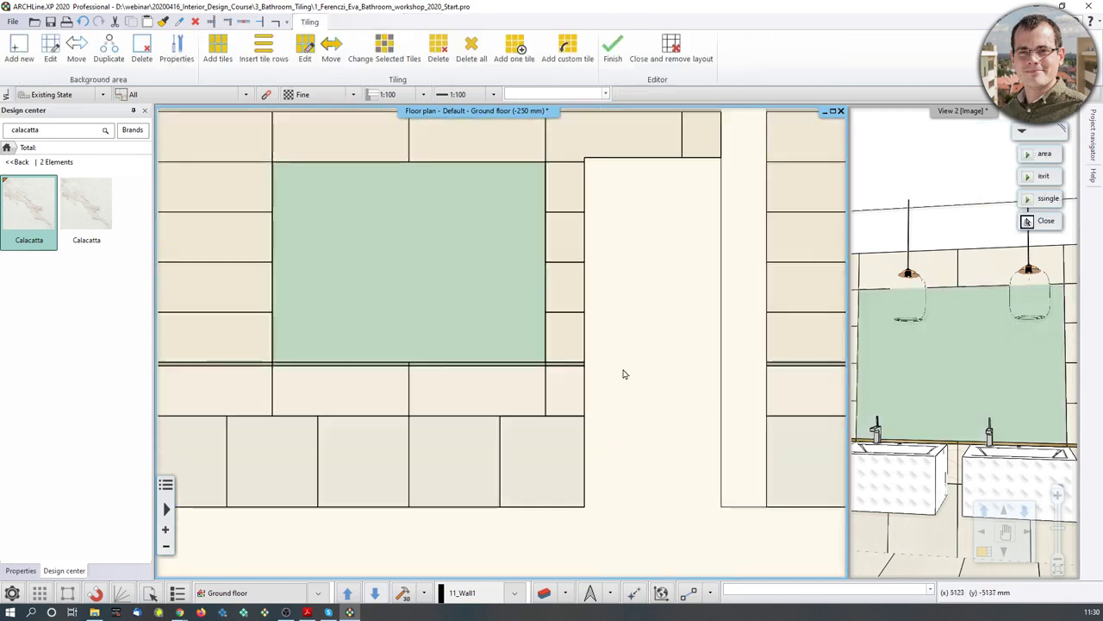
Finish editing the wall tiling and make the 3D view of the washbasin wall the main view
middle_click_drag(490, 300, 502, 350)
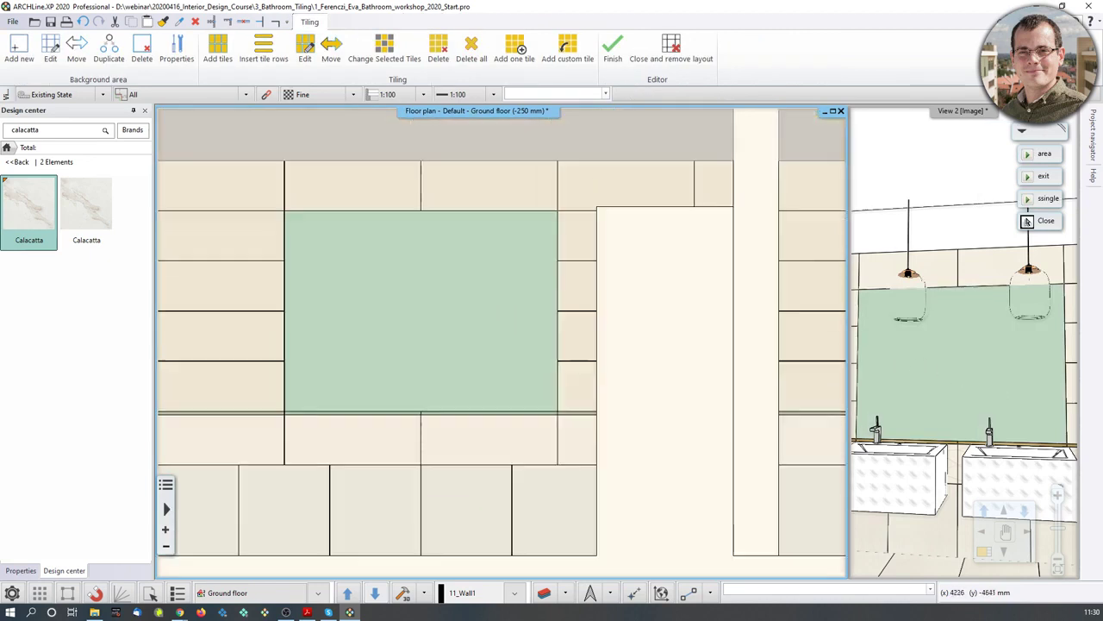
scroll(551, 407, "down", 1)
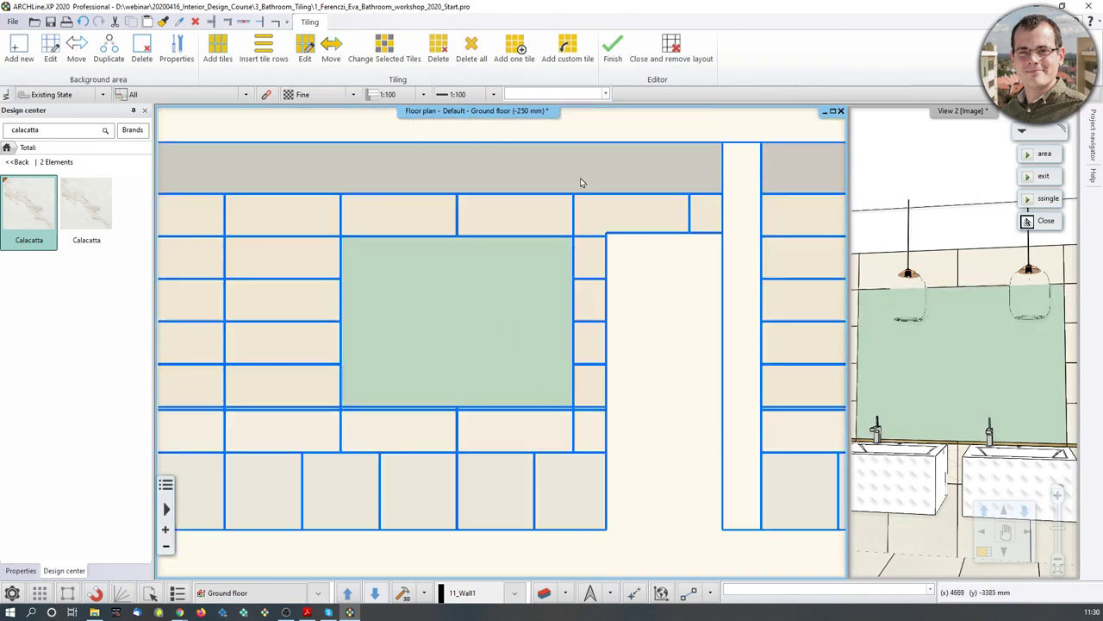
left_click(613, 49)
left_click(935, 391)
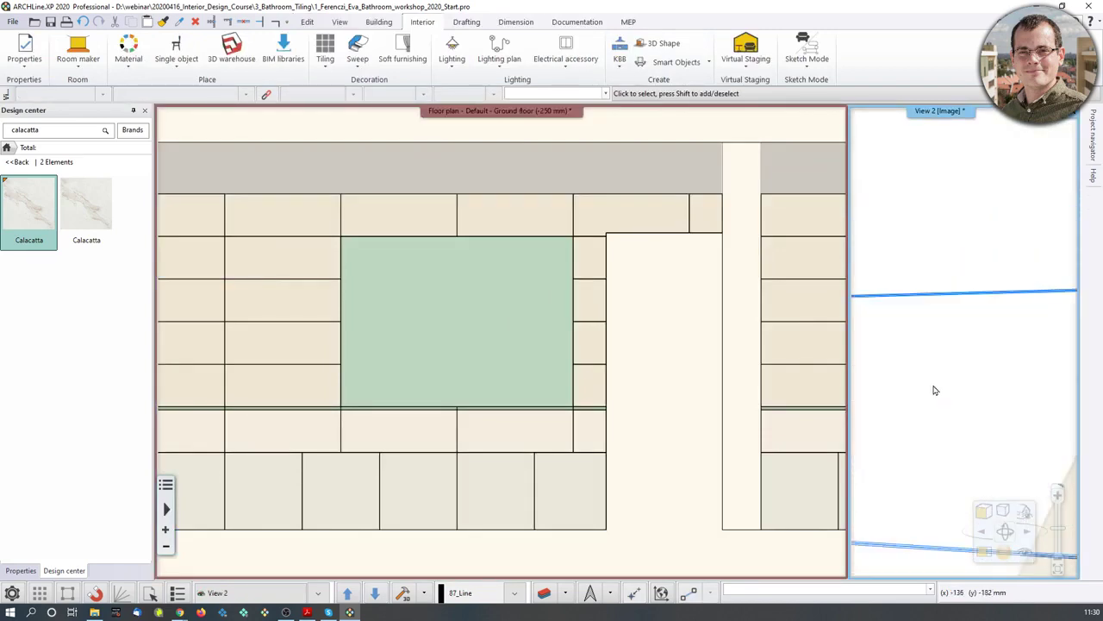
middle_click_drag(934, 387, 907, 373)
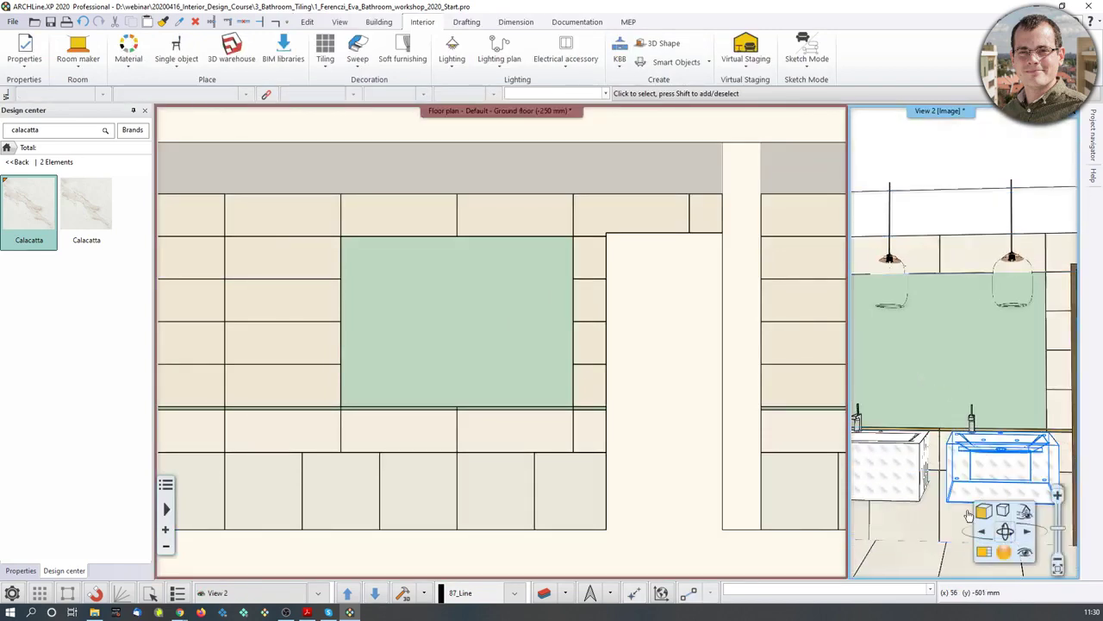
left_click(983, 552)
scroll(484, 357, "up", 3)
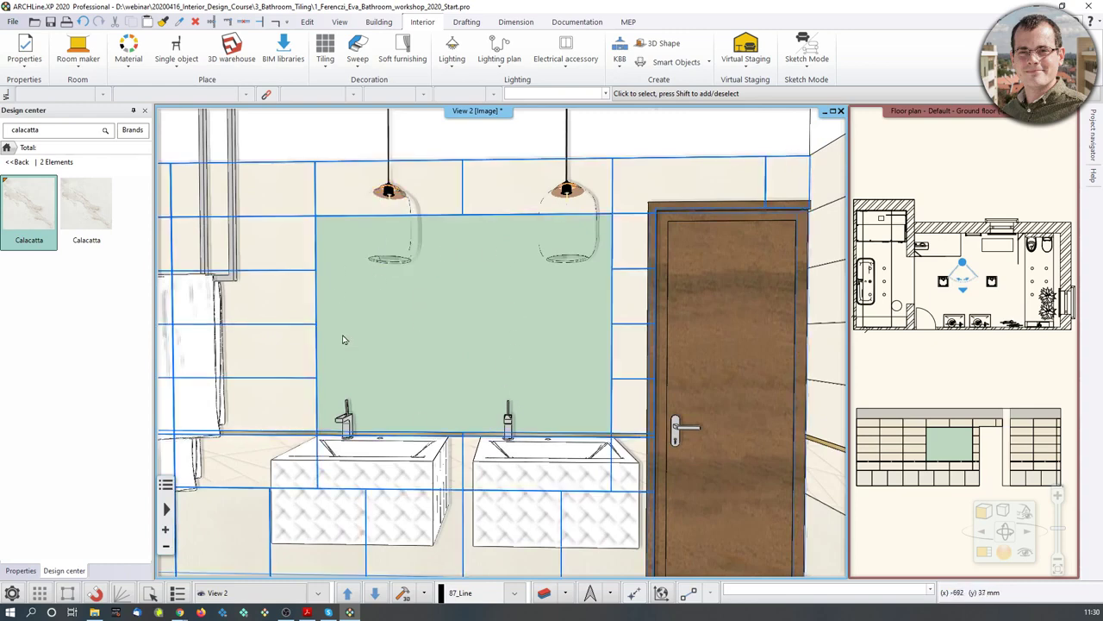
Show the material details of the mirror surface above the washbasins in the 3D view
right_click(342, 334)
left_click(429, 302)
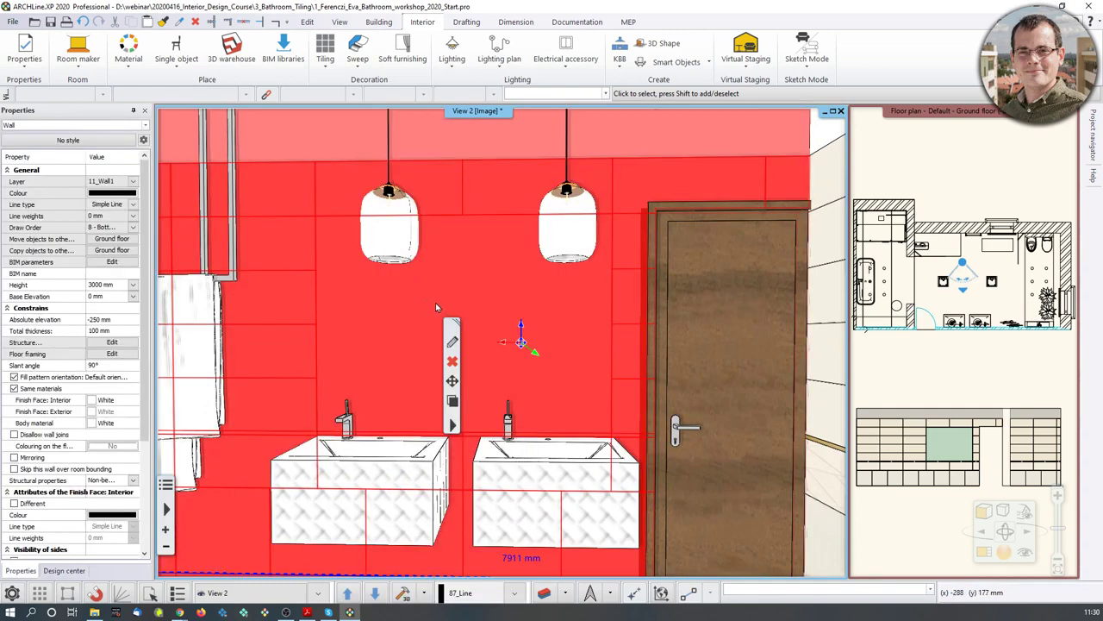
right_click(435, 303)
left_click(495, 438)
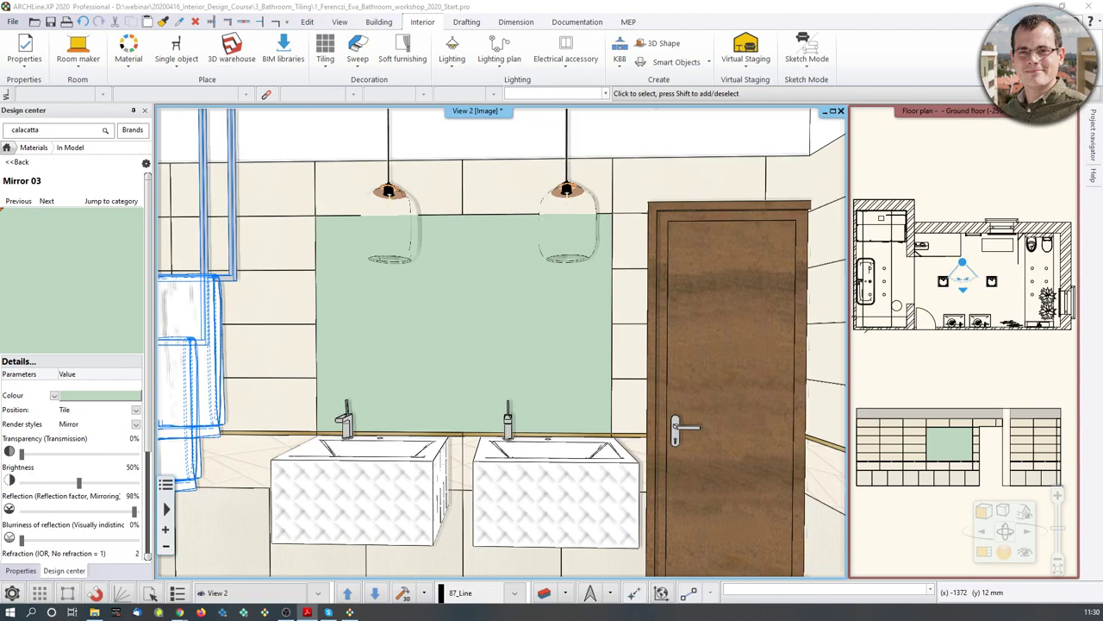
Look at the wall section beyond the door in 3D and reopen its wall tiling for editing in the enlarged floor plan
middle_click_drag(615, 372, 176, 379)
middle_click_drag(841, 378, 728, 379)
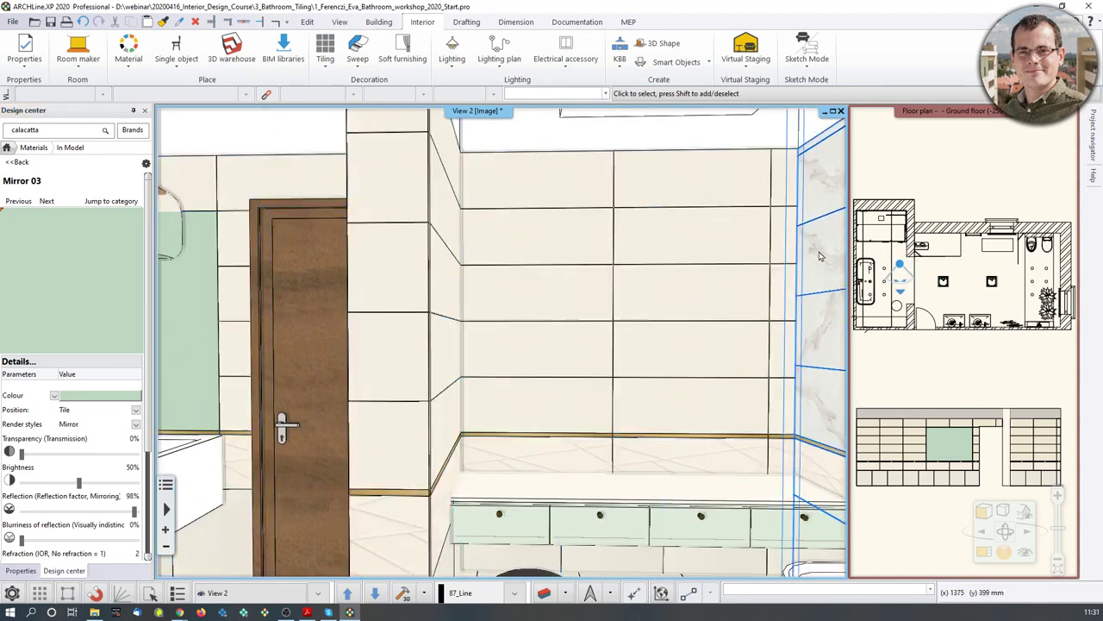
left_click(1022, 452)
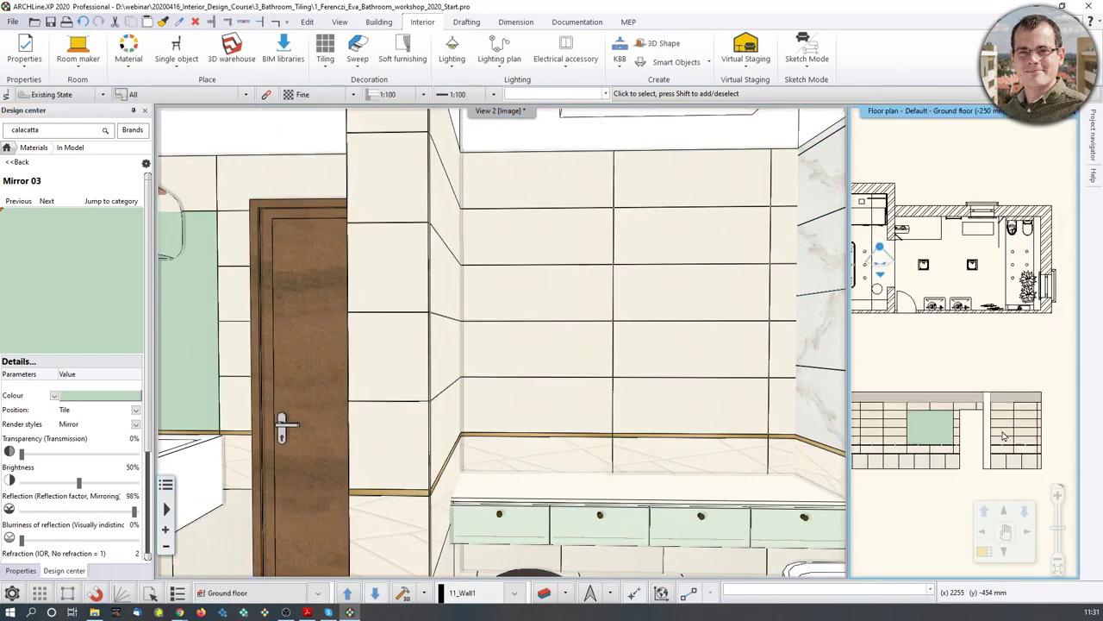
left_click(983, 556)
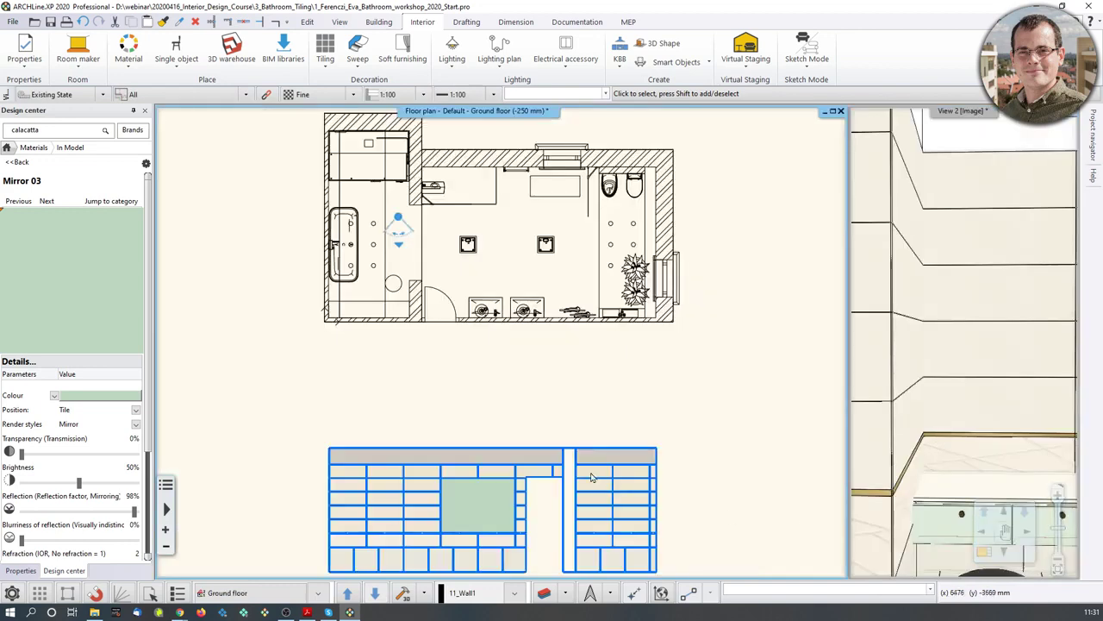
scroll(567, 300, "up", 5)
scroll(566, 300, "up", 2)
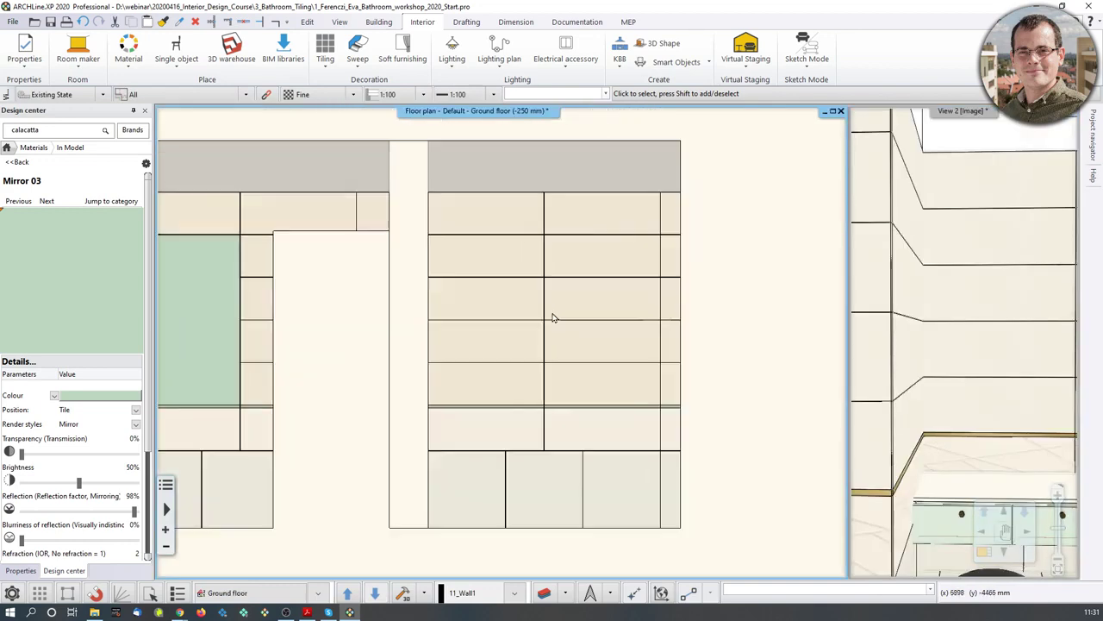
left_click(523, 305)
key("Escape")
right_click(512, 314)
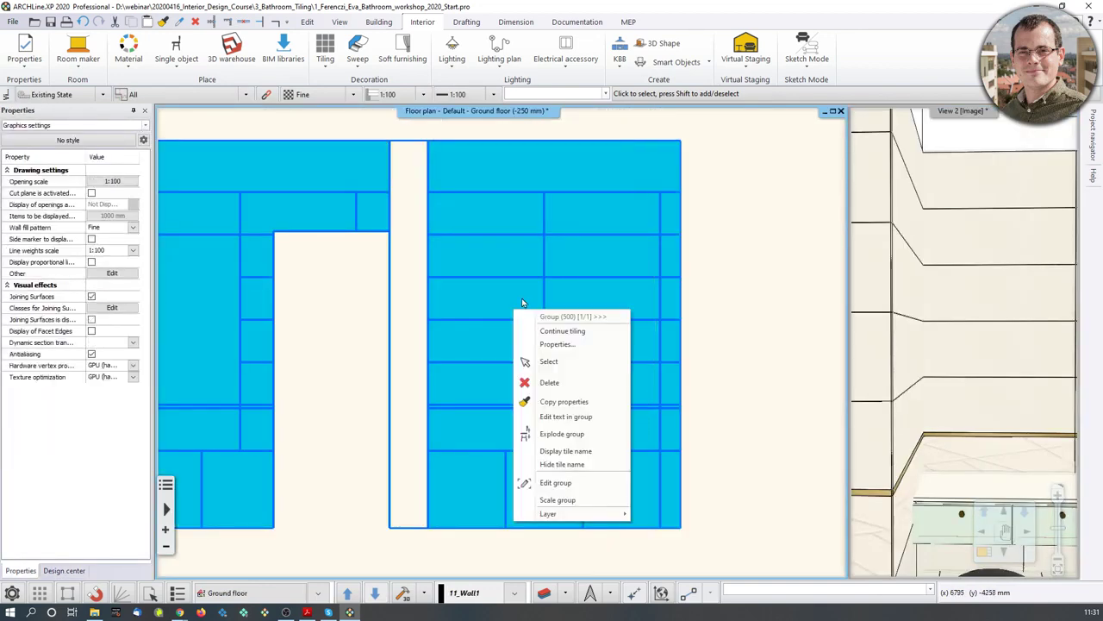
left_click(554, 329)
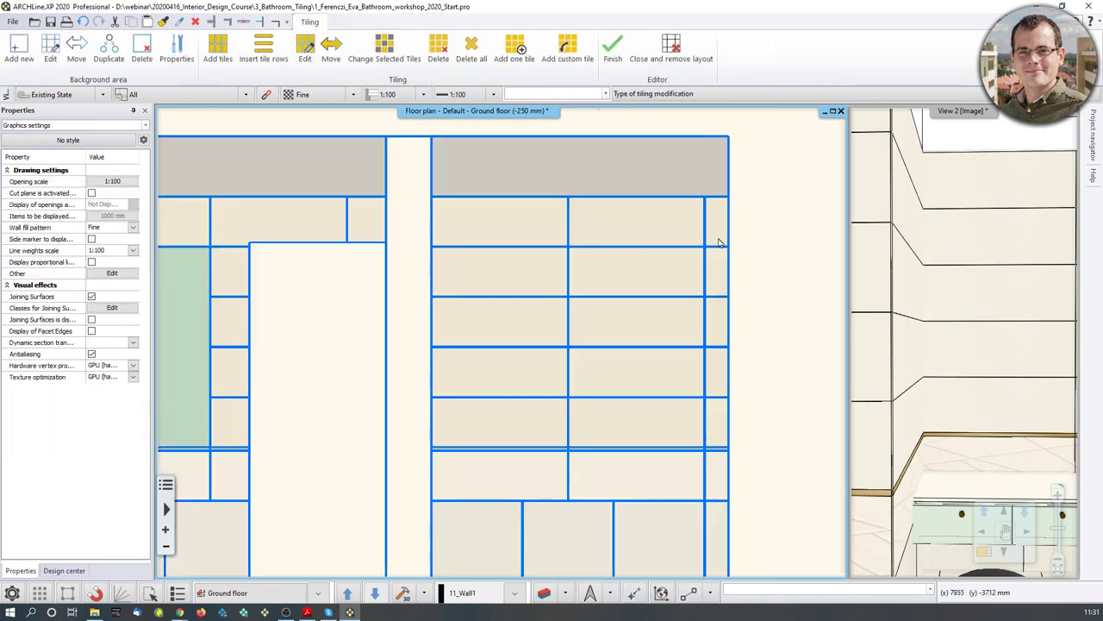
left_click(19, 52)
scroll(482, 312, "up", 3)
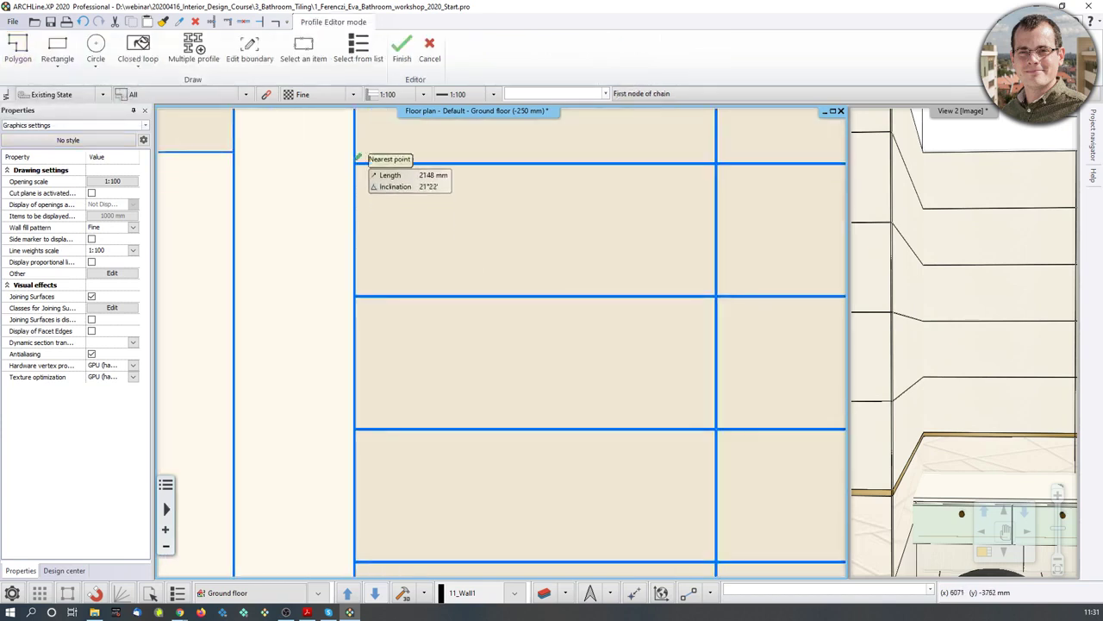
left_click(355, 163)
scroll(551, 325, "down", 2)
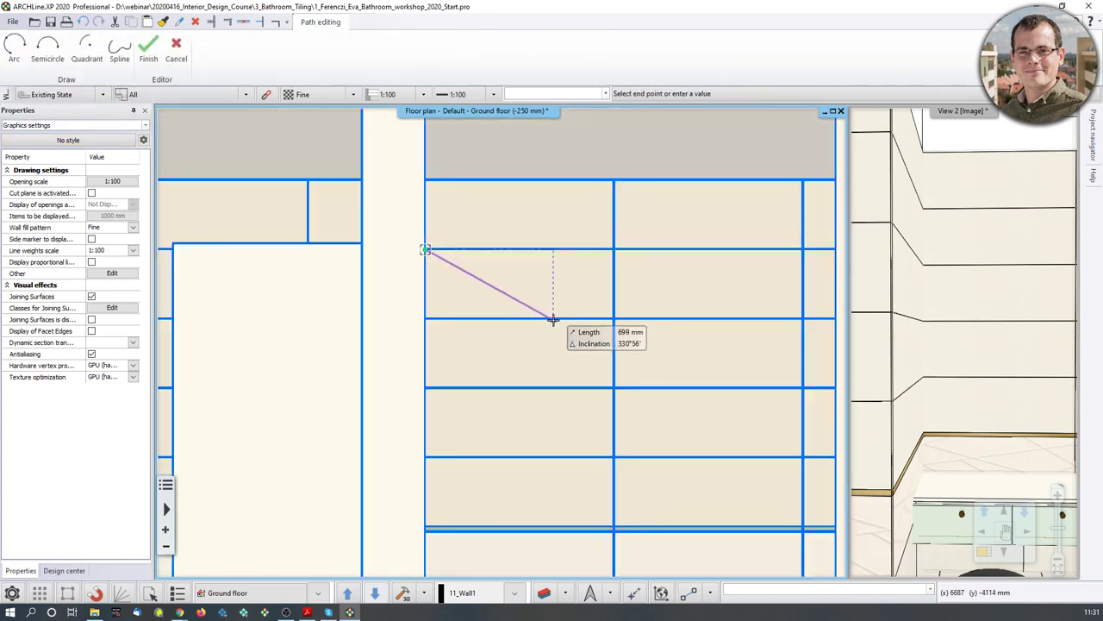
left_click(183, 51)
left_click(652, 279)
right_click(652, 274)
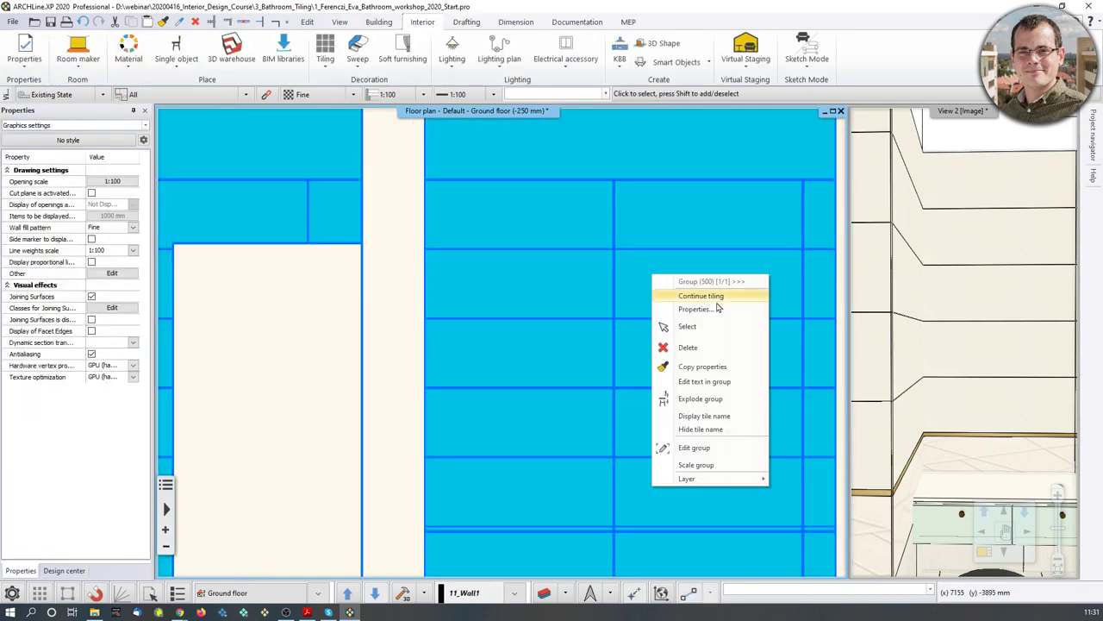
left_click(715, 291)
Draw a rectangular background area about 1955 mm wide beyond the door, from below the top tile row to the trim strip's upper edge
left_click(19, 48)
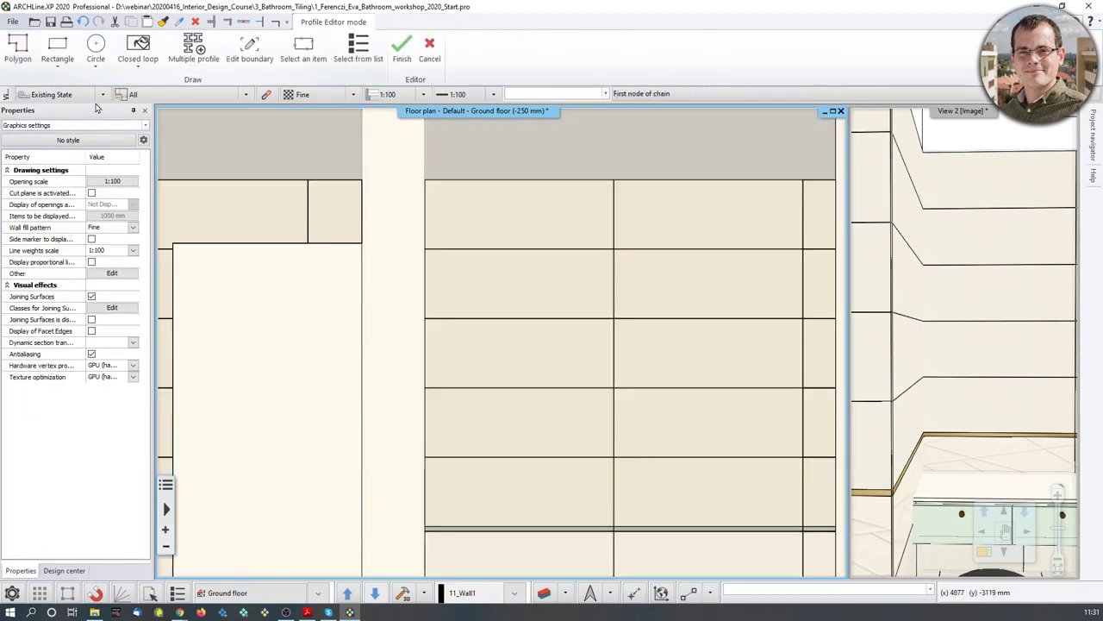
left_click(59, 50)
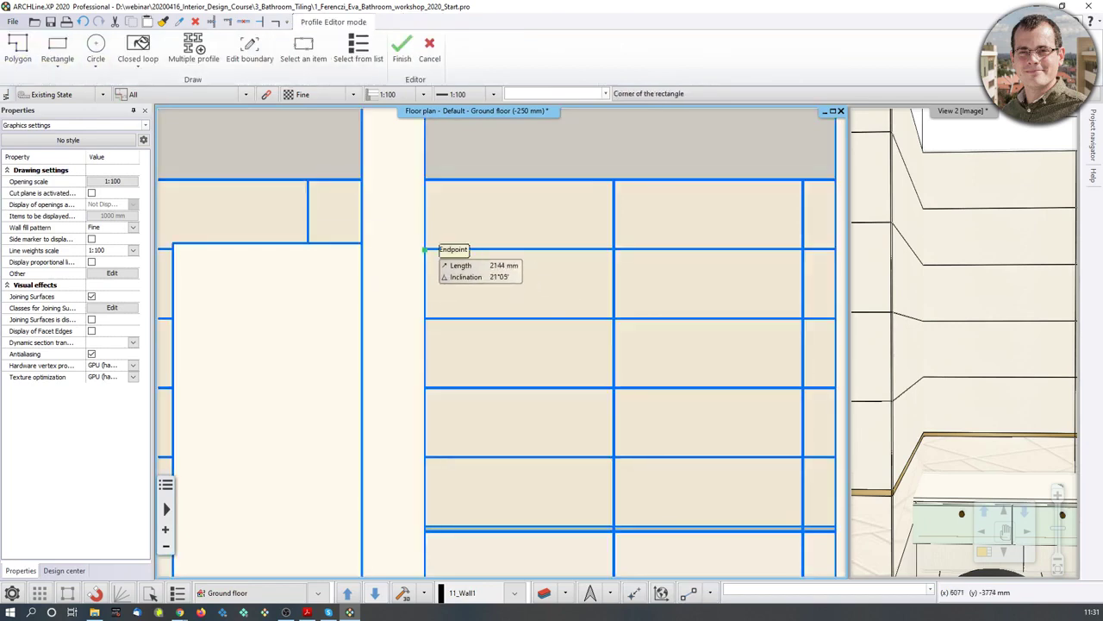
left_click(425, 249)
scroll(803, 319, "down", 5)
middle_click_drag(636, 442, 635, 381)
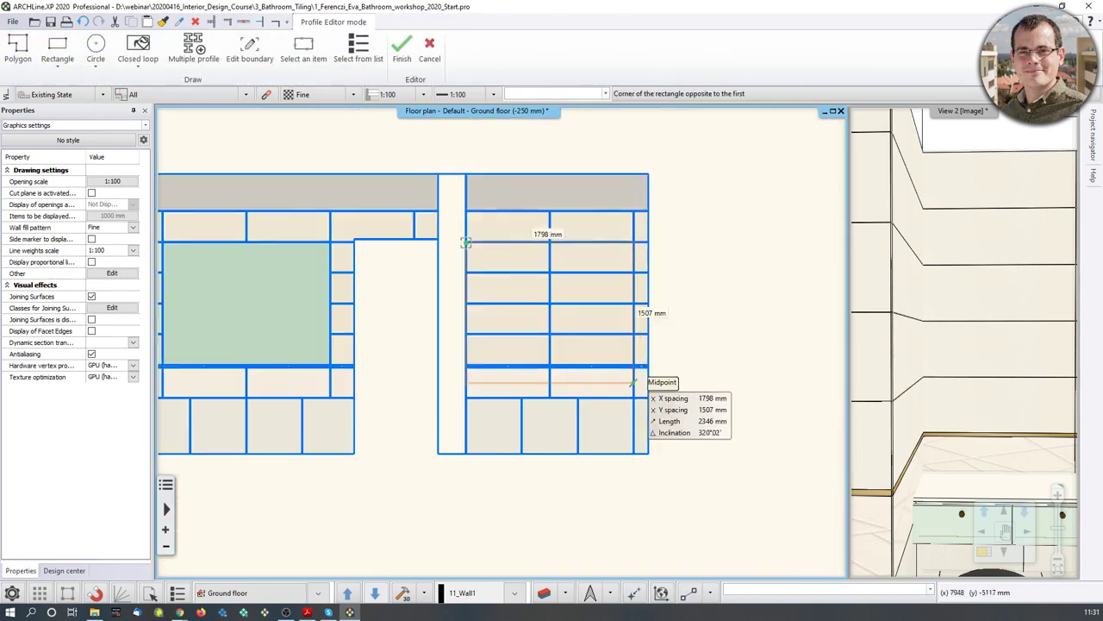
scroll(604, 378, "up", 4)
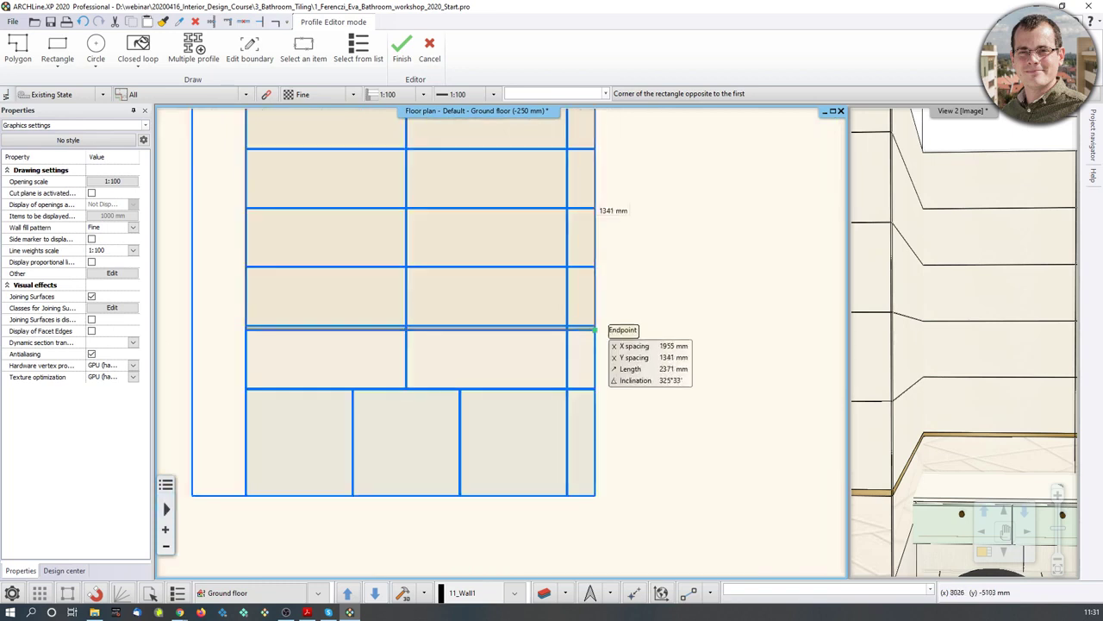
scroll(608, 319, "up", 4)
left_click(456, 336)
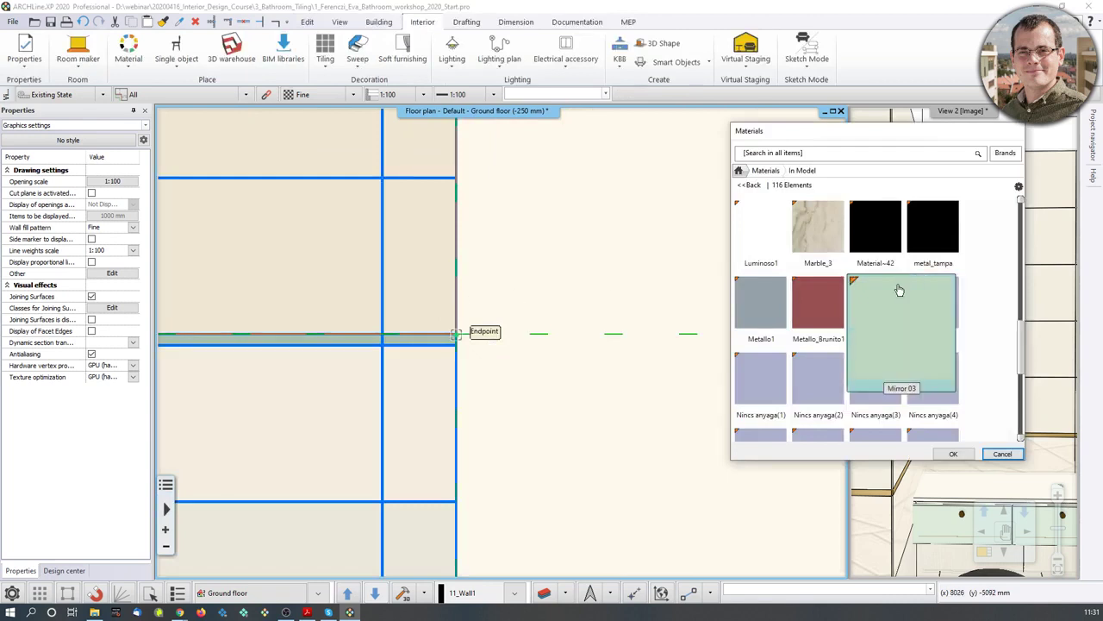
Search the whole material library for white and assign Bright_white to the new background area
left_click(766, 172)
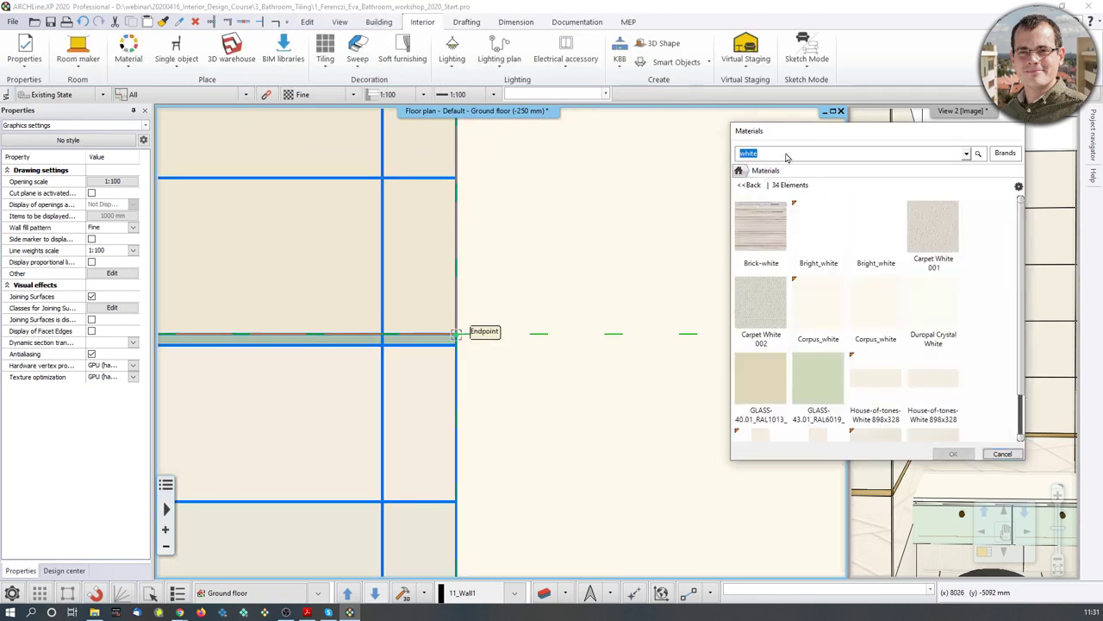
left_click(821, 239)
left_click(949, 455)
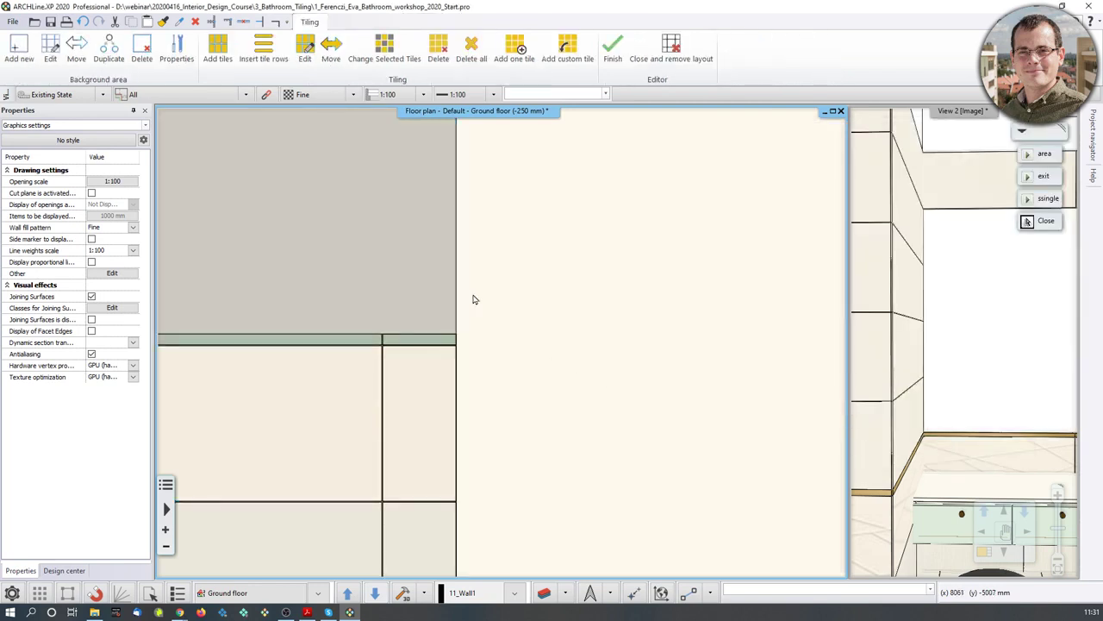
Add a single Mirror 03 tile to the new background area with a width of 1960 mm and a height of 1320 mm
middle_click_drag(424, 293, 514, 357)
scroll(512, 355, "down", 5)
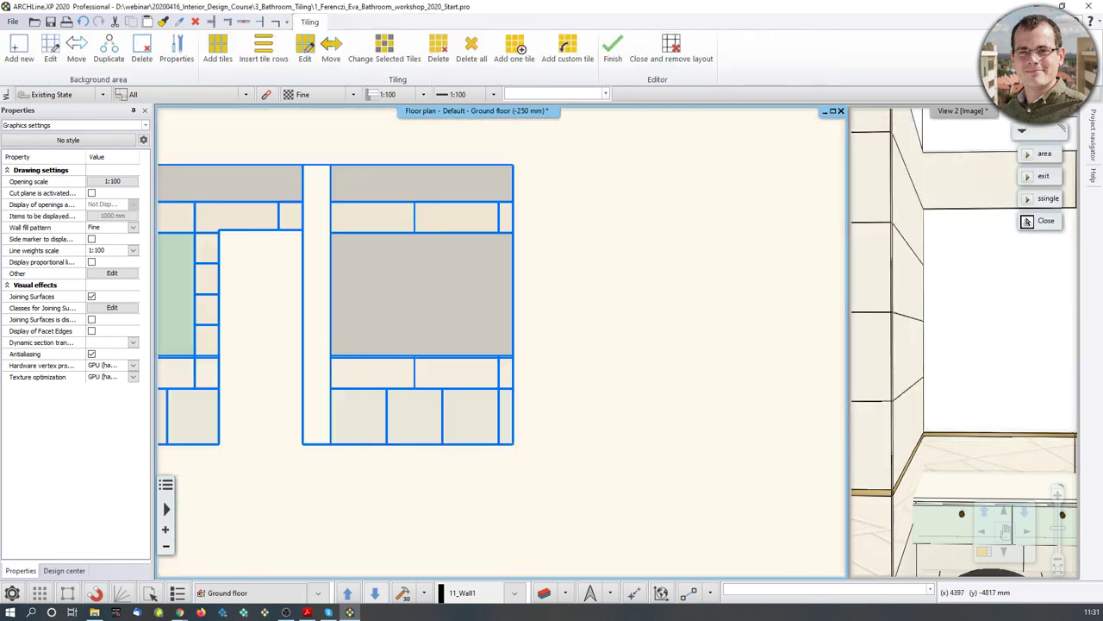
middle_click_drag(458, 311, 539, 316)
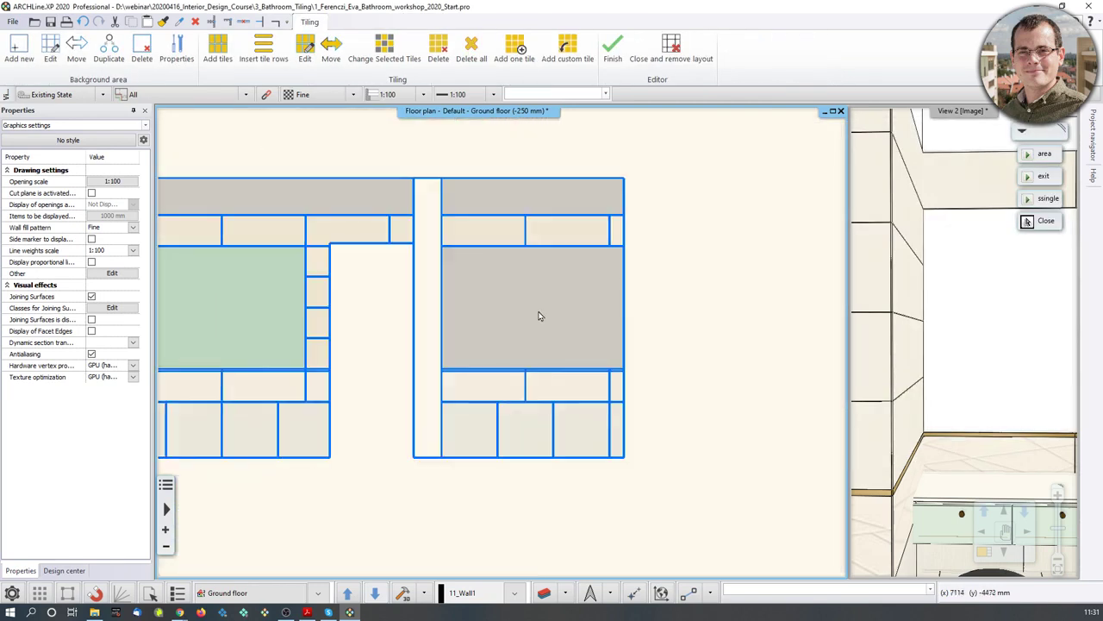
left_click(218, 47)
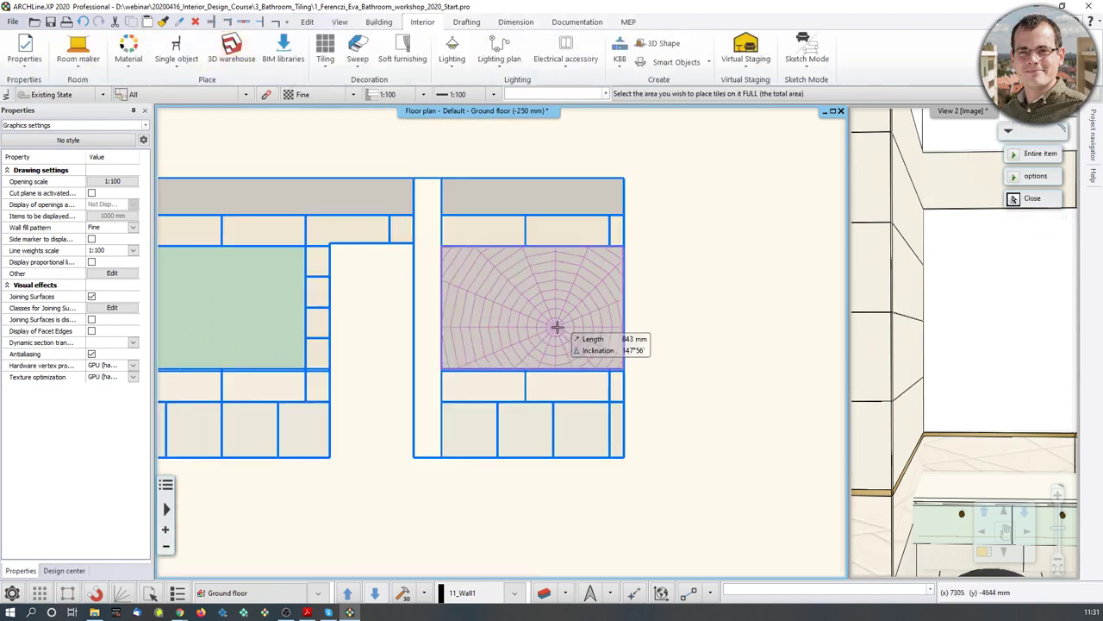
left_click(538, 326)
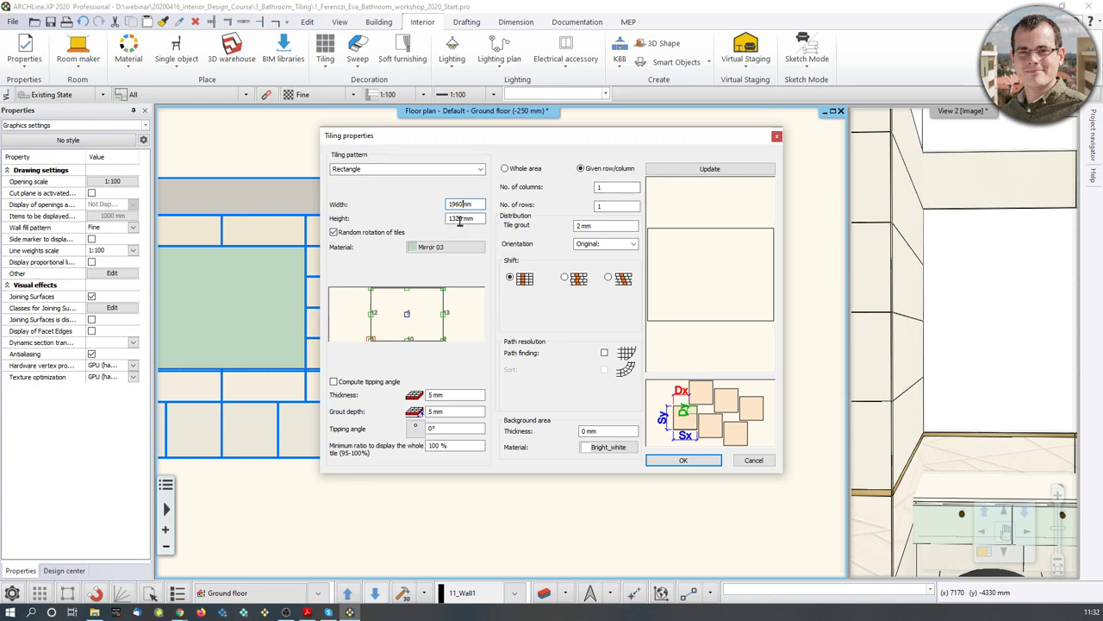
left_click(681, 460)
Place the mirror tile at the area's lower-left corner, align it horizontally along the bottom edge, and finish the tiling edit
scroll(377, 239, "up", 3)
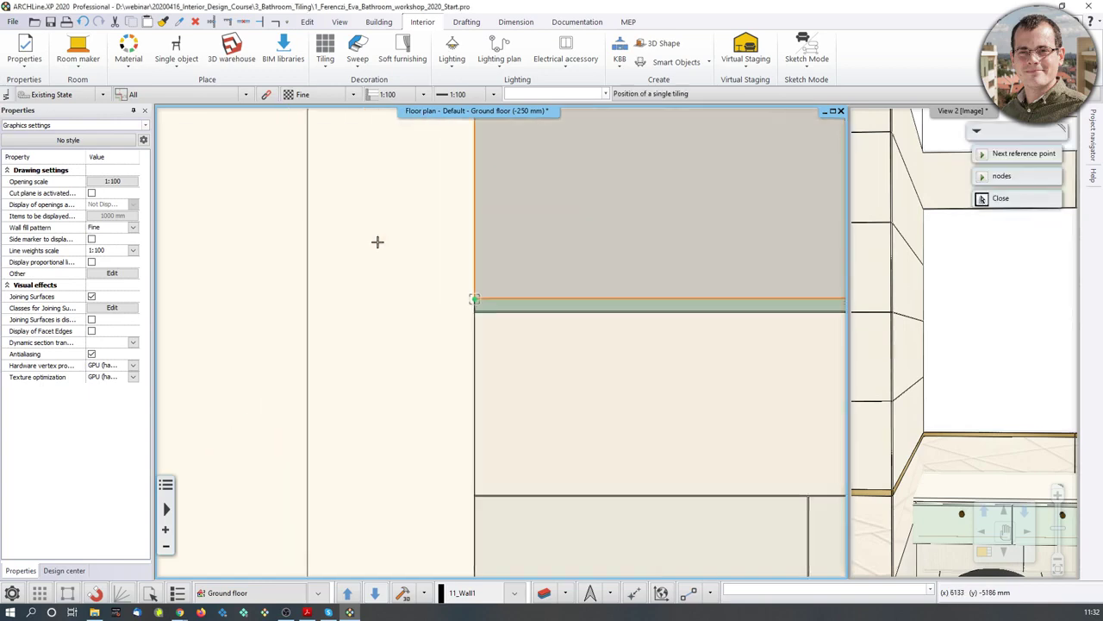
left_click(476, 299)
left_click(613, 301)
scroll(638, 306, "down", 5)
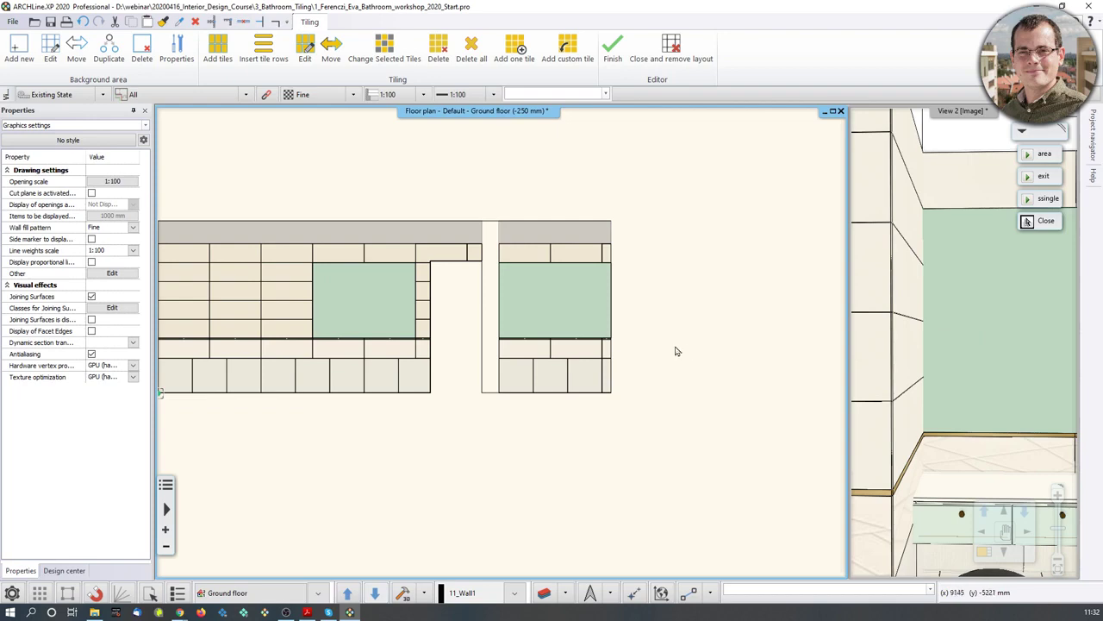
key("Return")
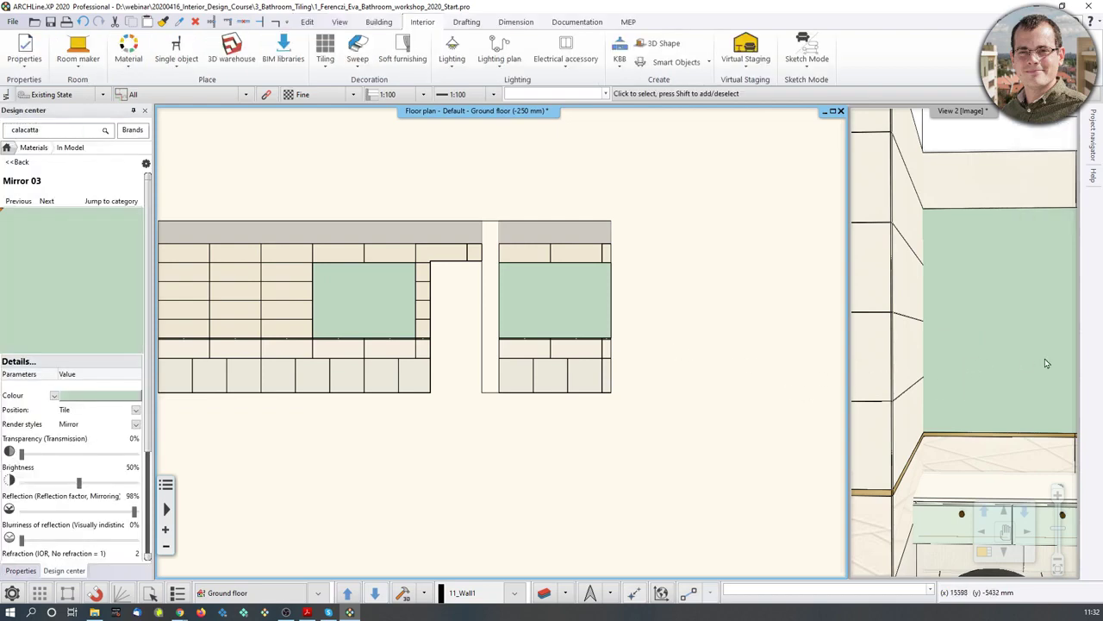
Examine both mirror surfaces in the enlarged 3D view of the bathroom
left_click(979, 343)
scroll(966, 312, "down", 3)
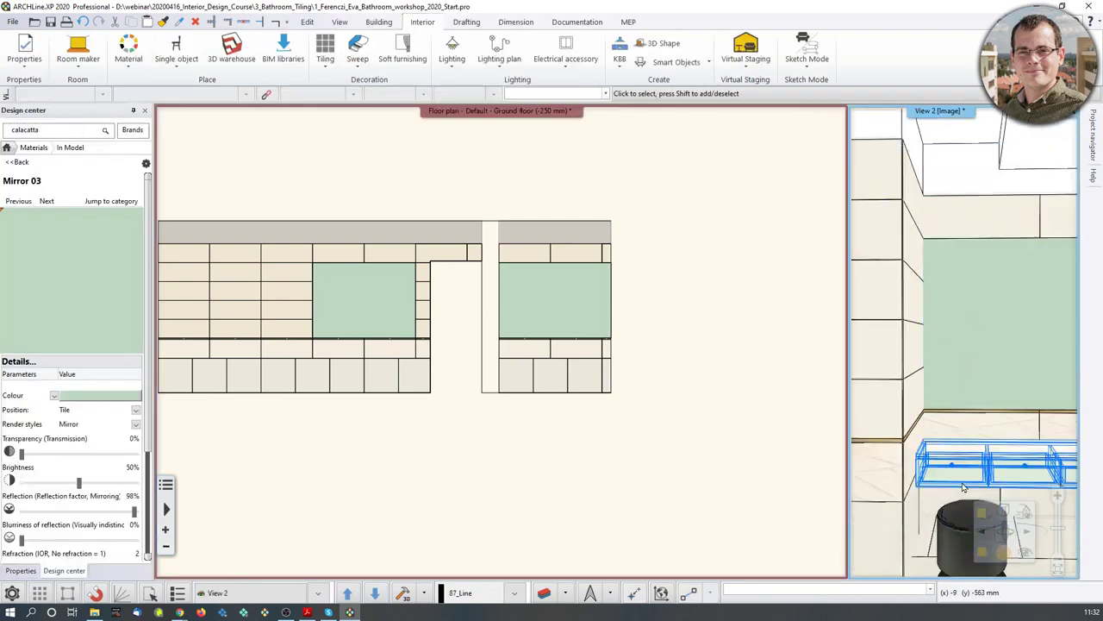
left_click(984, 553)
middle_click_drag(622, 417, 589, 412)
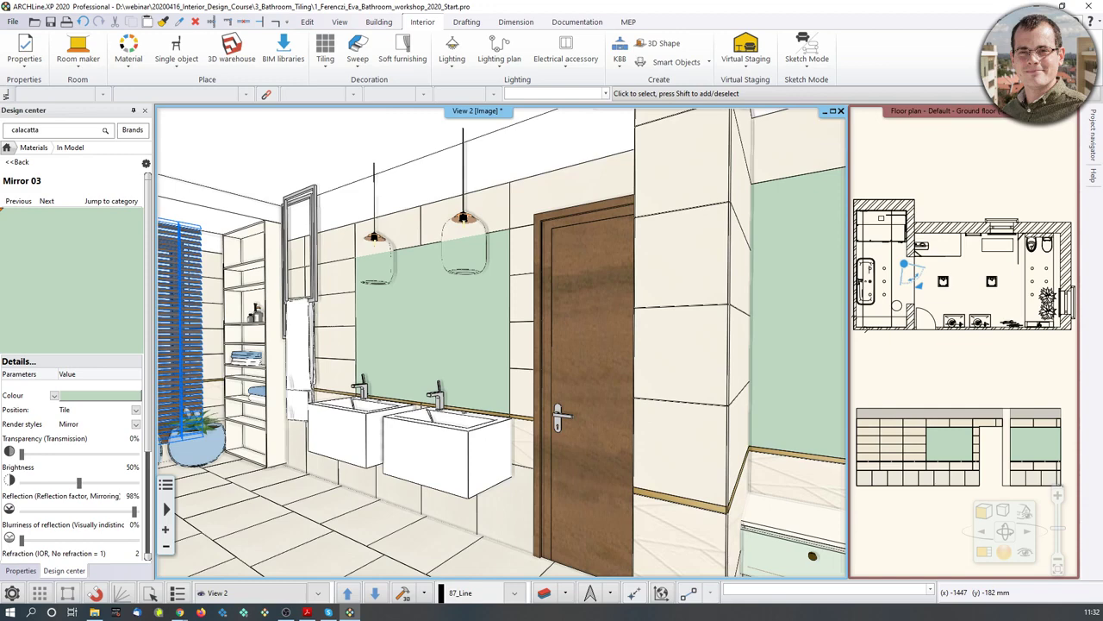
Make the floor plan the main view again, showing the bathroom layout up close
left_click(965, 306)
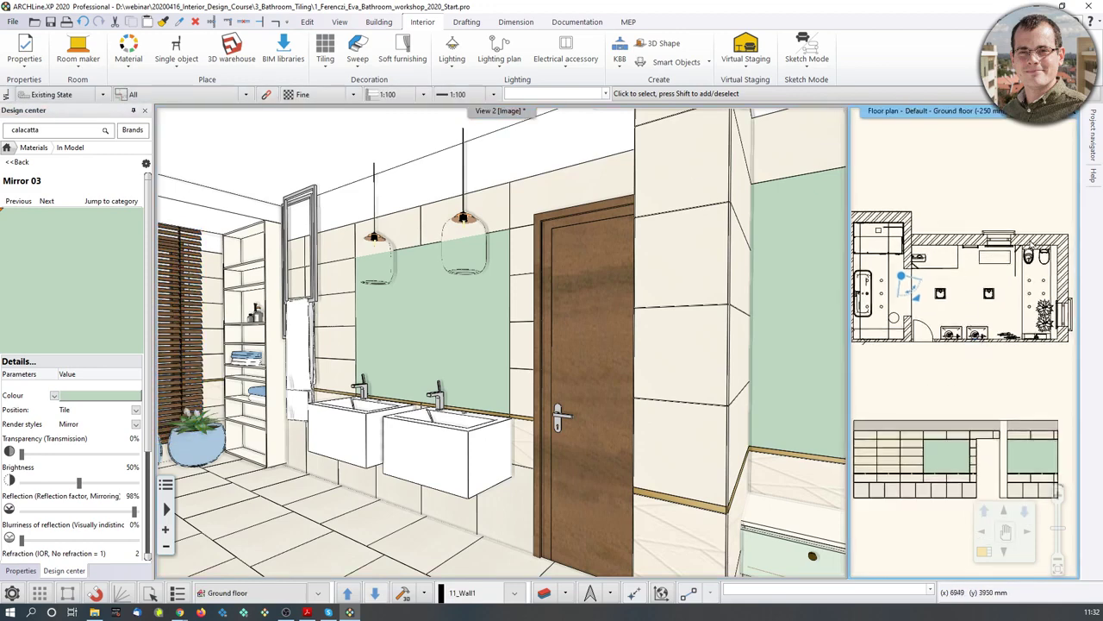
middle_click_drag(1010, 301, 1007, 315)
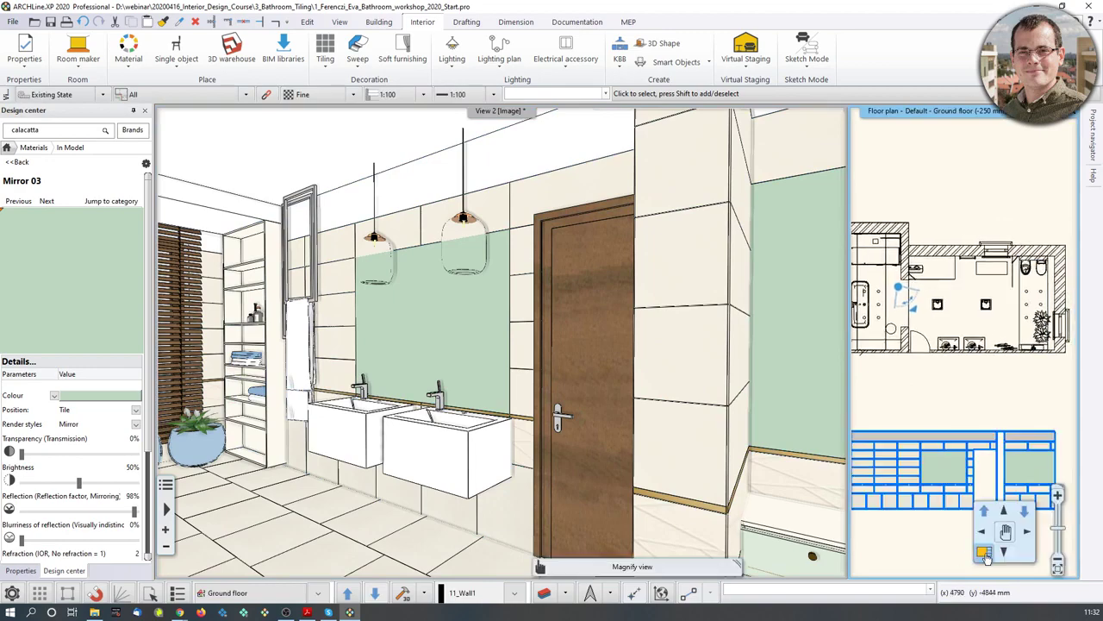
left_click(984, 552)
scroll(405, 362, "up", 5)
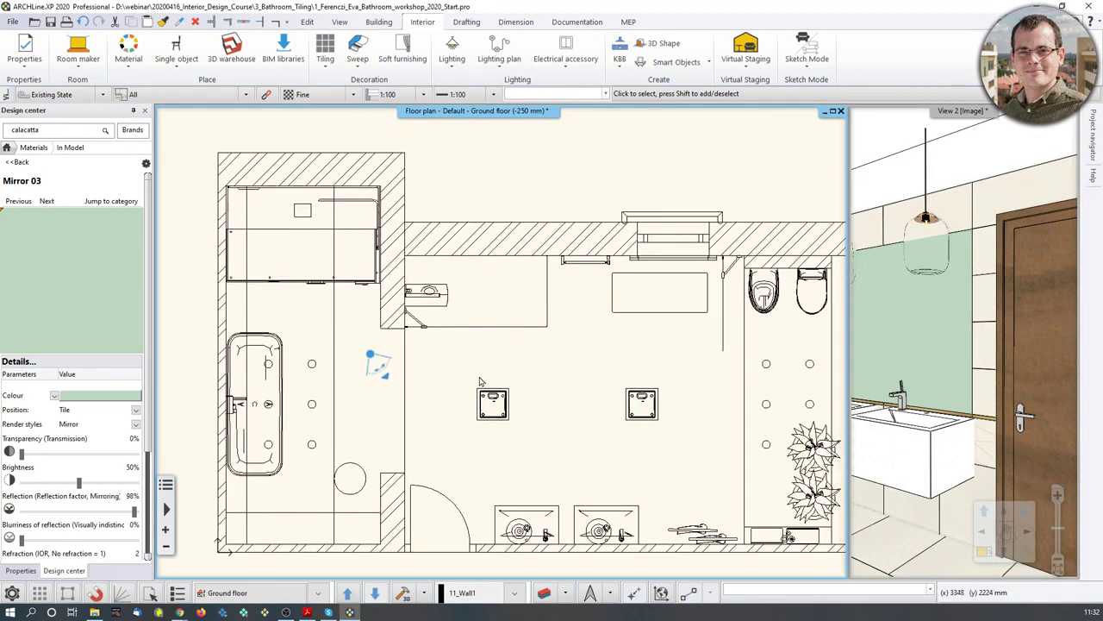
Move the 3D camera into the toilet area so it faces the toilet wall, and widen the 3D view beside the floor plan
middle_click_drag(387, 387, 283, 389)
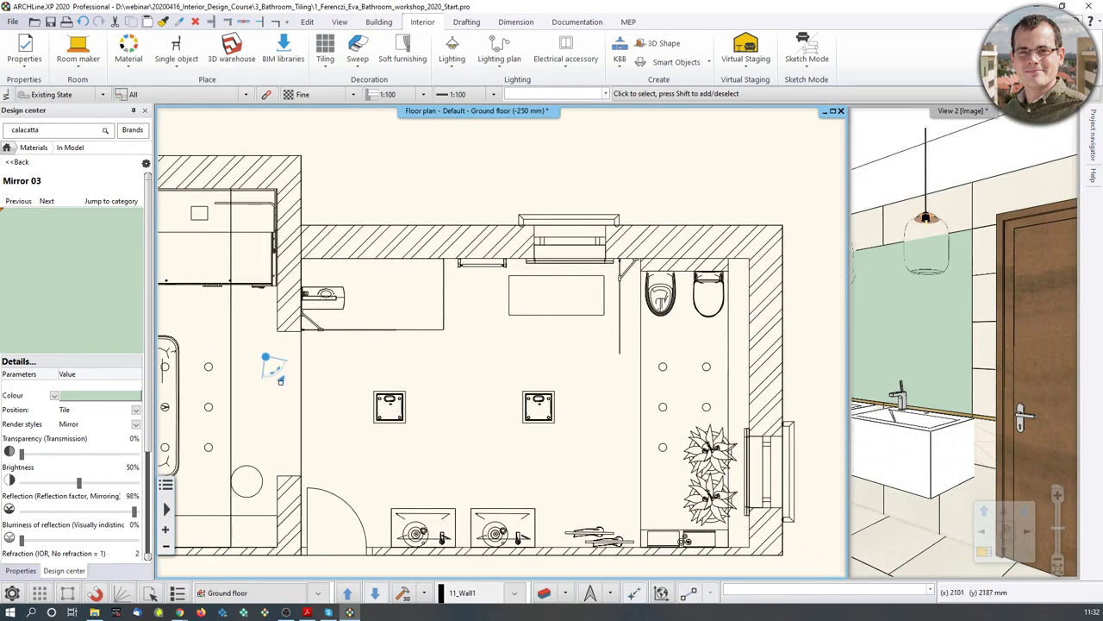
left_click_drag(280, 378, 694, 420)
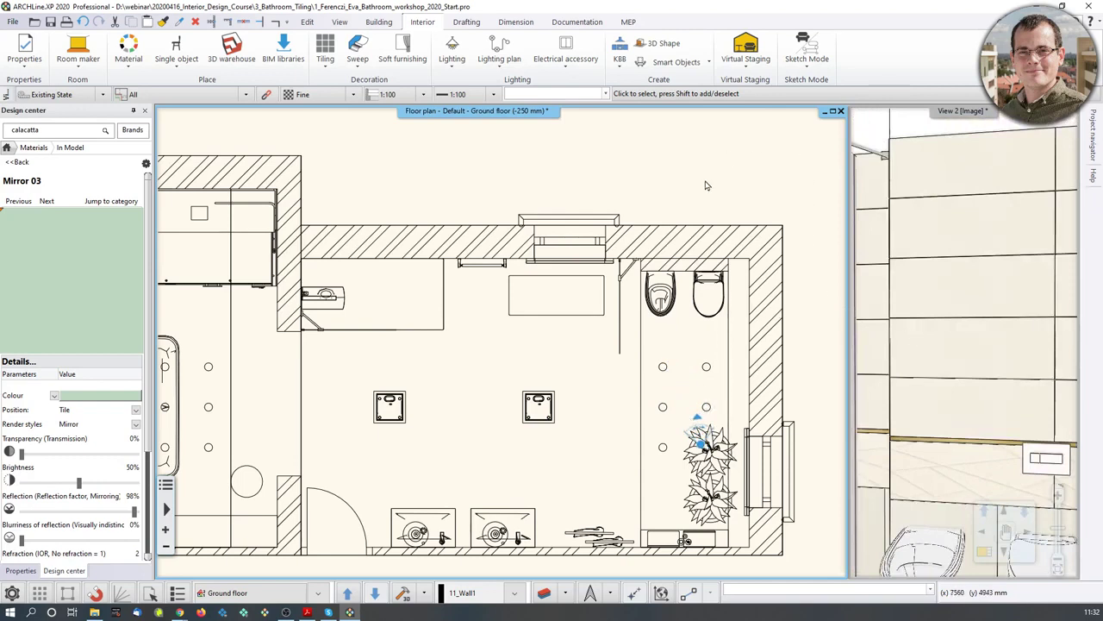
left_click_drag(847, 247, 724, 246)
left_click_drag(850, 280, 729, 282)
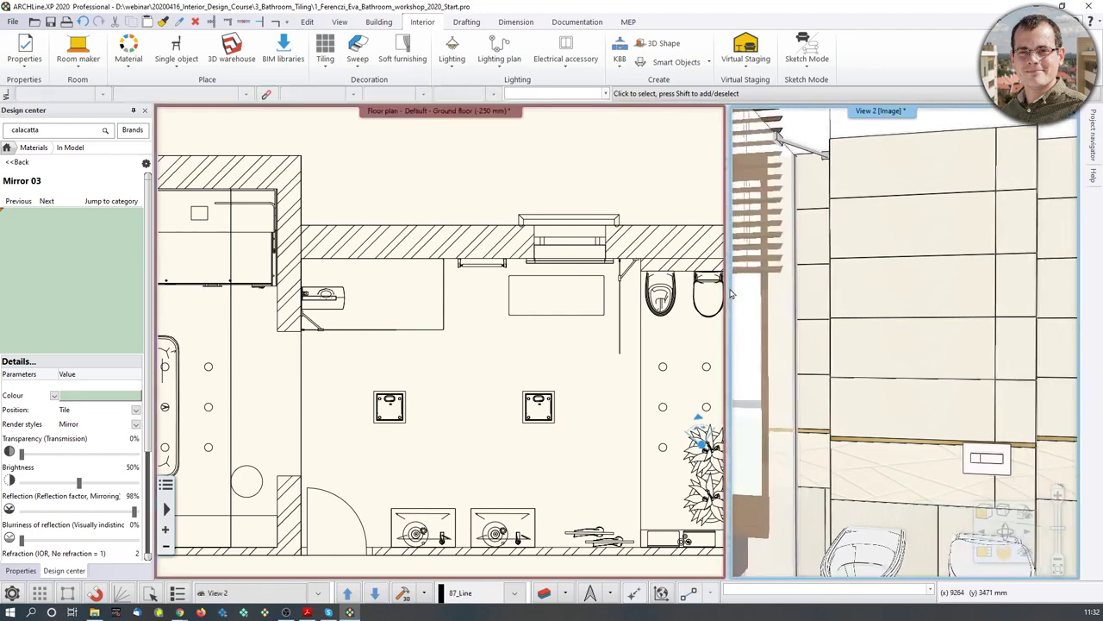
scroll(561, 334, "up", 3)
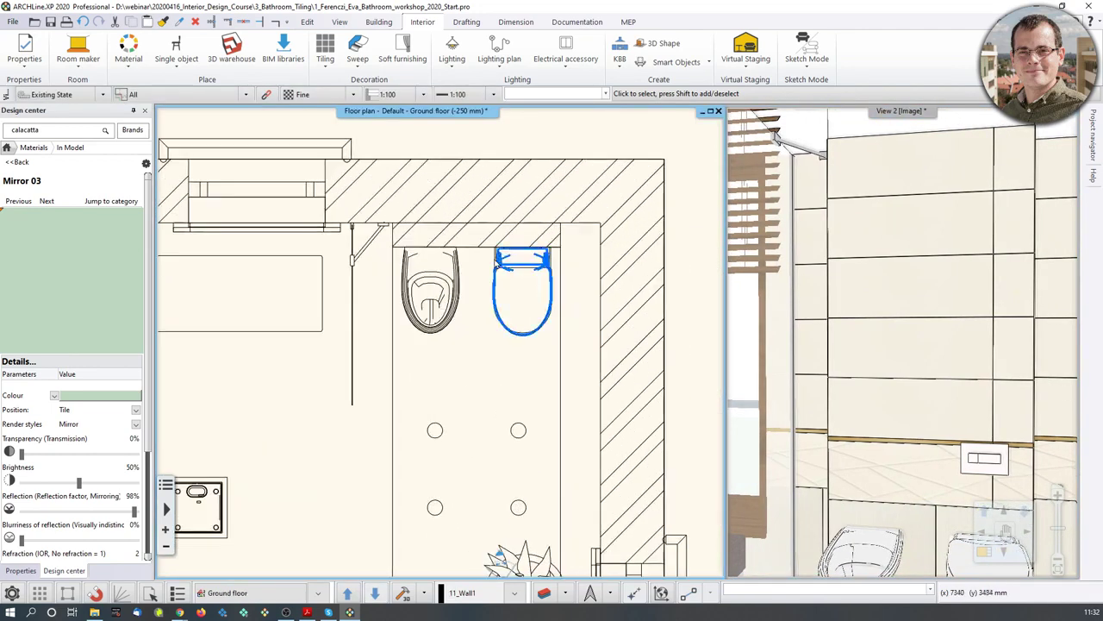
Examine the thin wall behind the toilets and the main window wall behind it by selecting each in plan and 3D
left_click(480, 244)
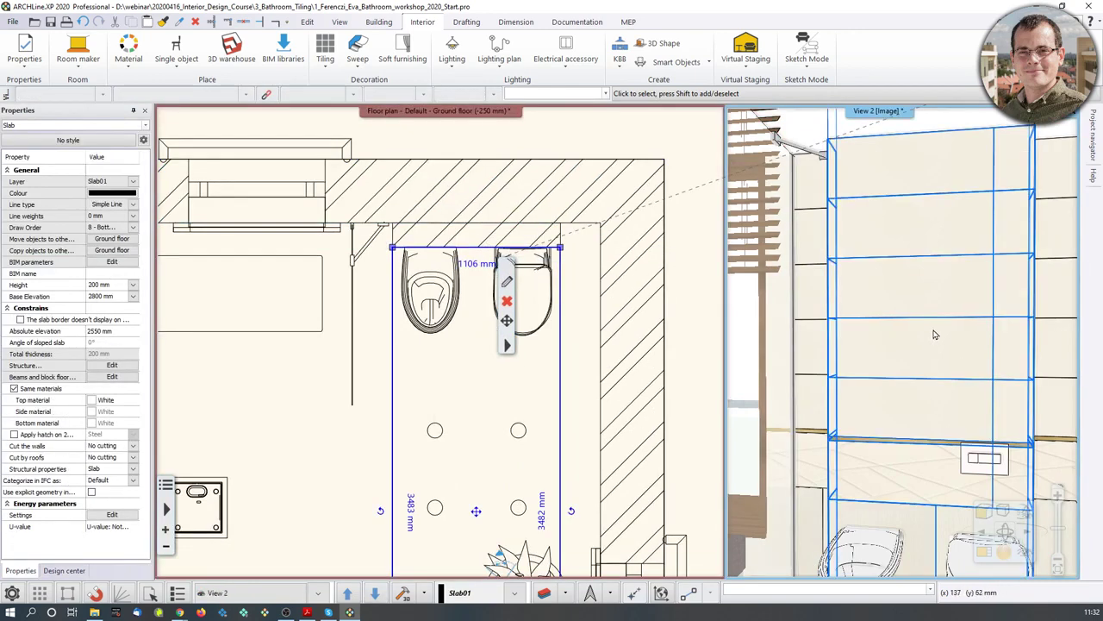
left_click(920, 400)
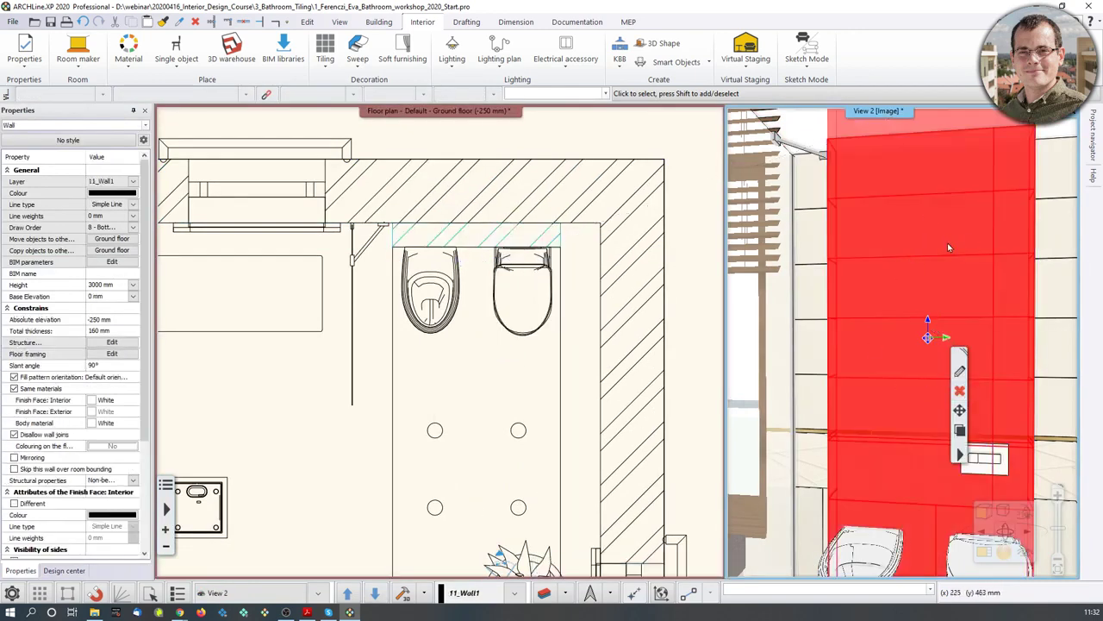
left_click(410, 205)
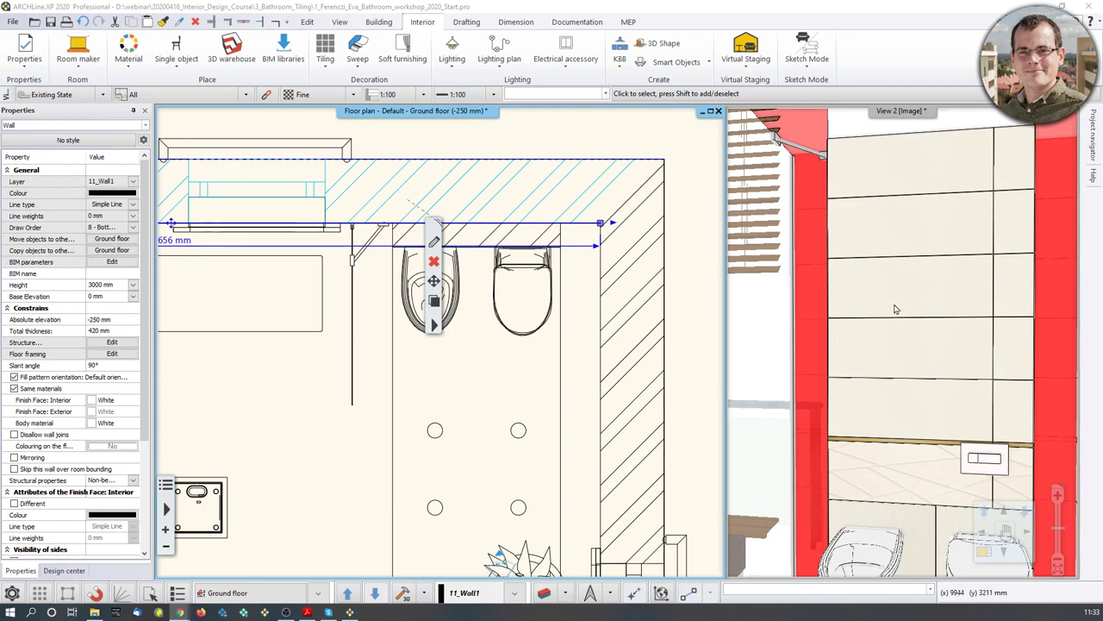
left_click(845, 327)
middle_click_drag(448, 289, 444, 338)
scroll(444, 334, "down", 9)
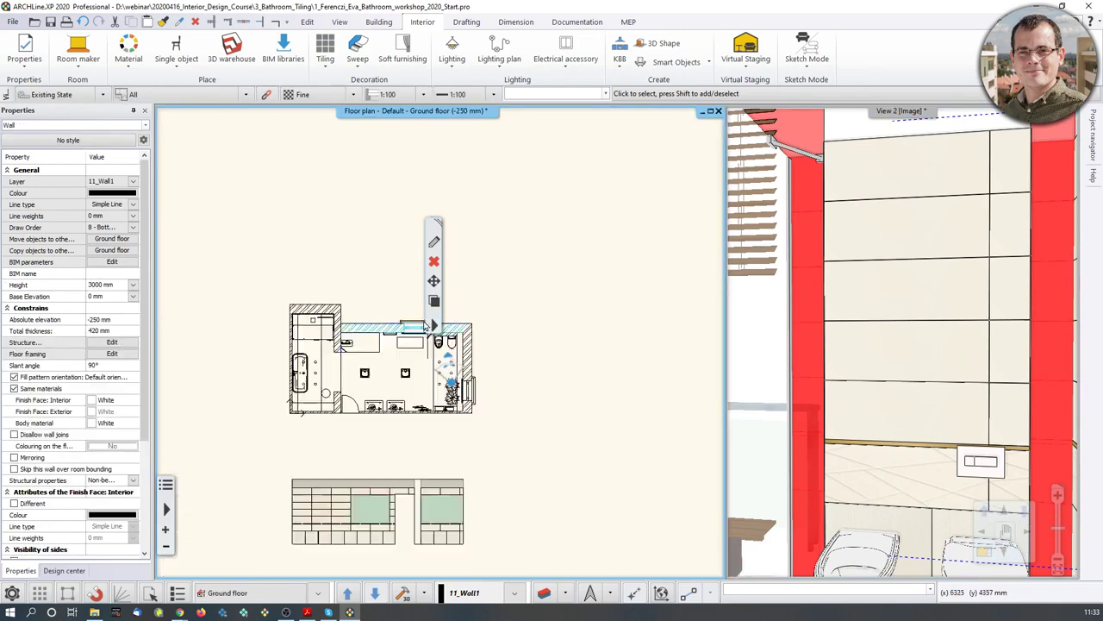
middle_click_drag(449, 383, 457, 363)
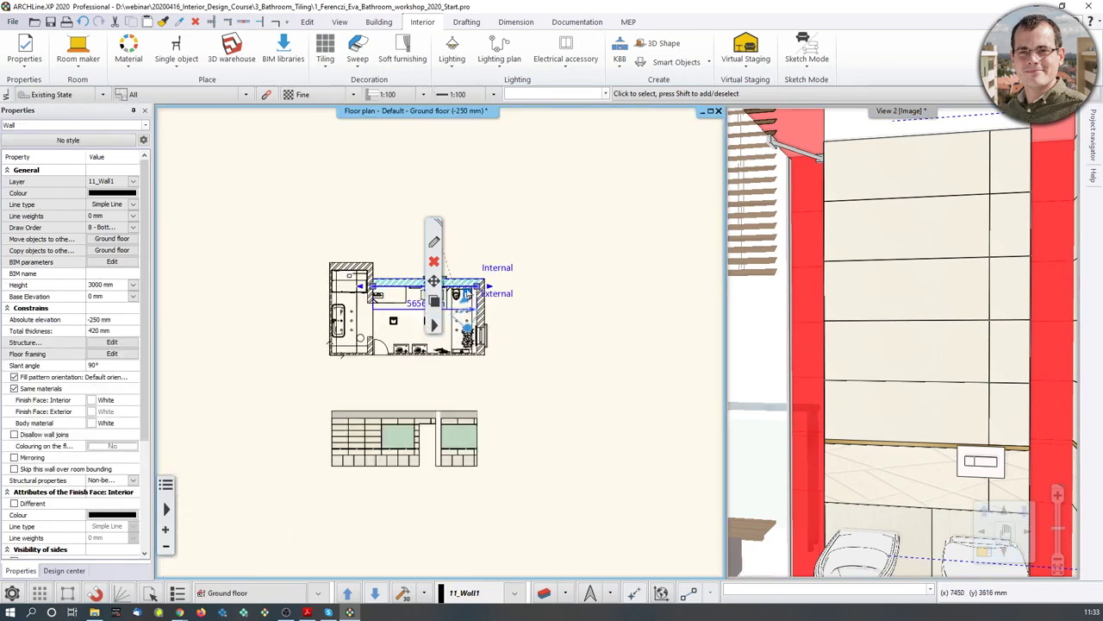
scroll(466, 297, "up", 8)
right_click(475, 308)
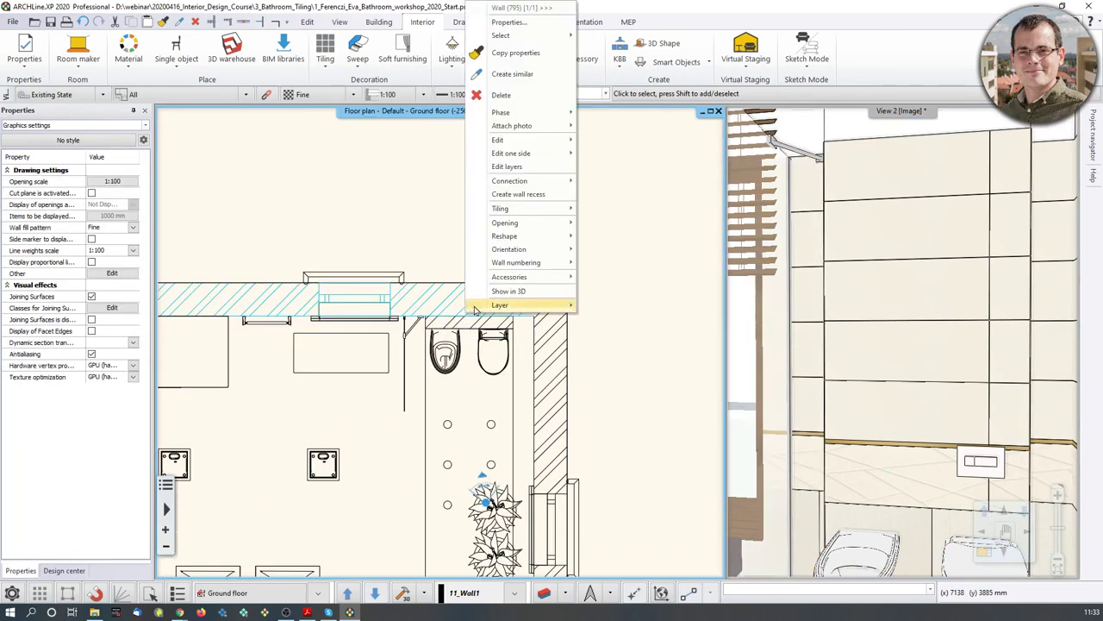
mouse_move(485, 268)
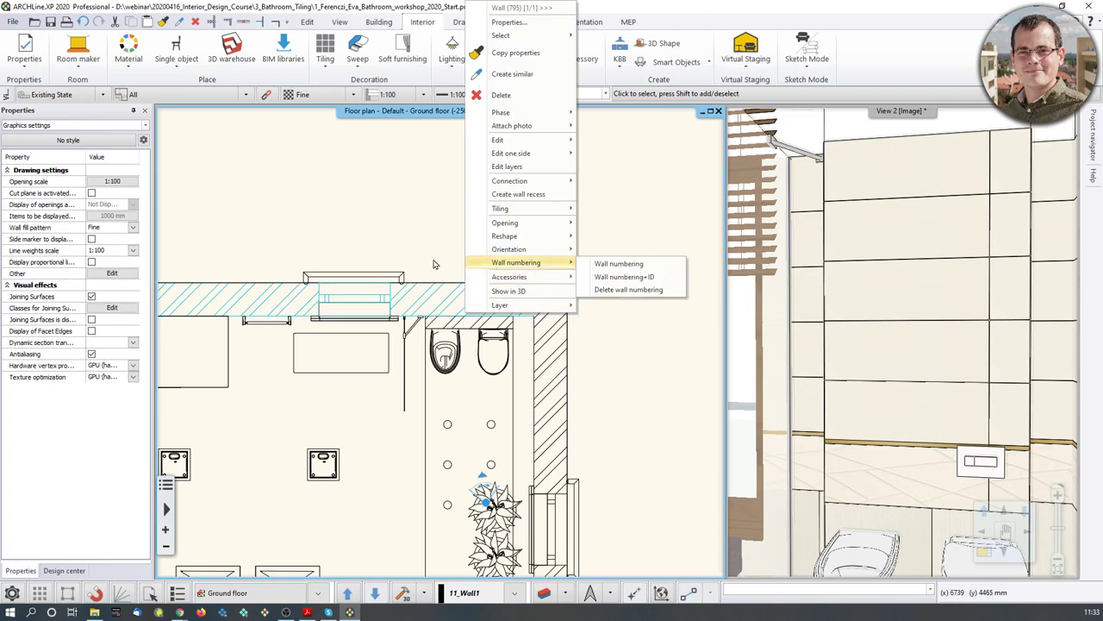
middle_click_drag(435, 265, 432, 258)
left_click(452, 311)
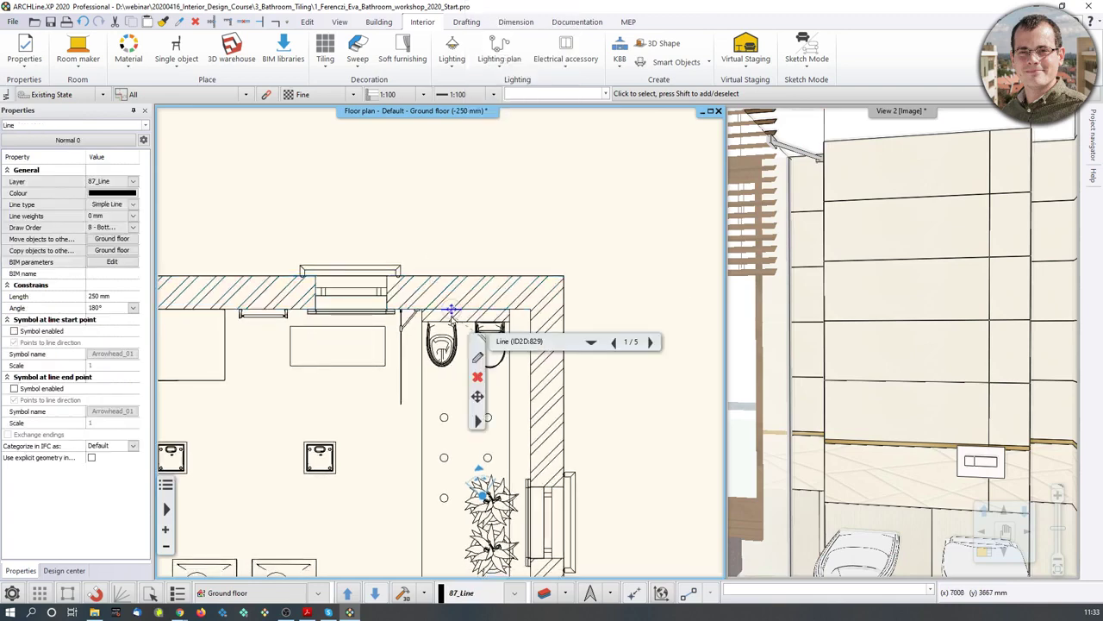
left_click(991, 317)
left_click(979, 309)
right_click(976, 307)
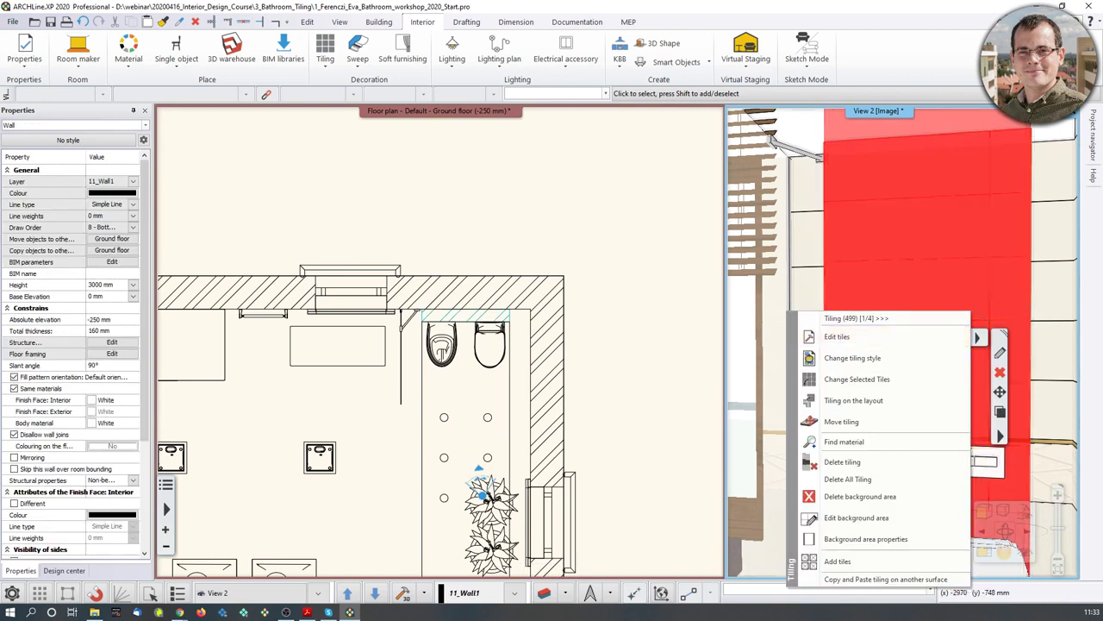
key("alt+Tab")
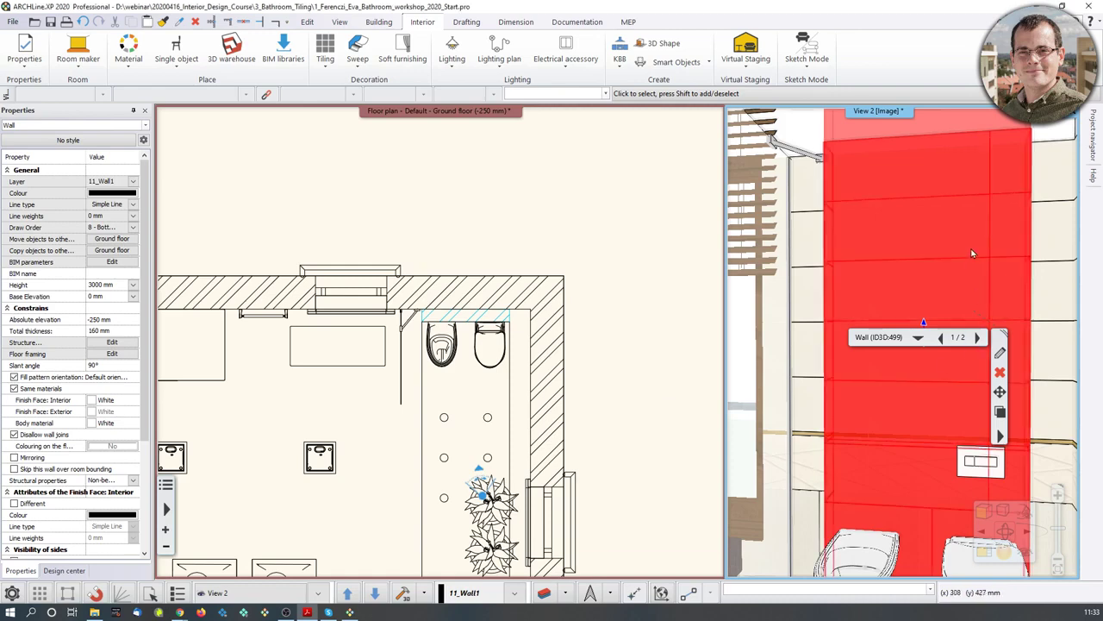
right_click(843, 250)
left_click(869, 338)
left_click(868, 338)
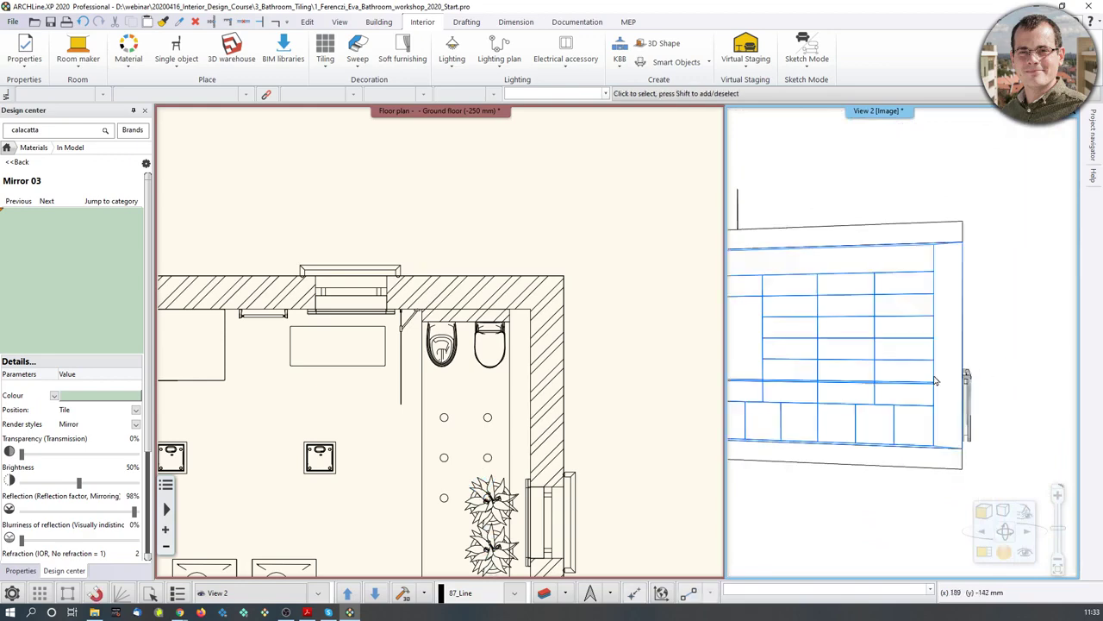
Place the tiling layout of the thin wall behind the toilets on the floor plan, just above the building outline
left_click(895, 366)
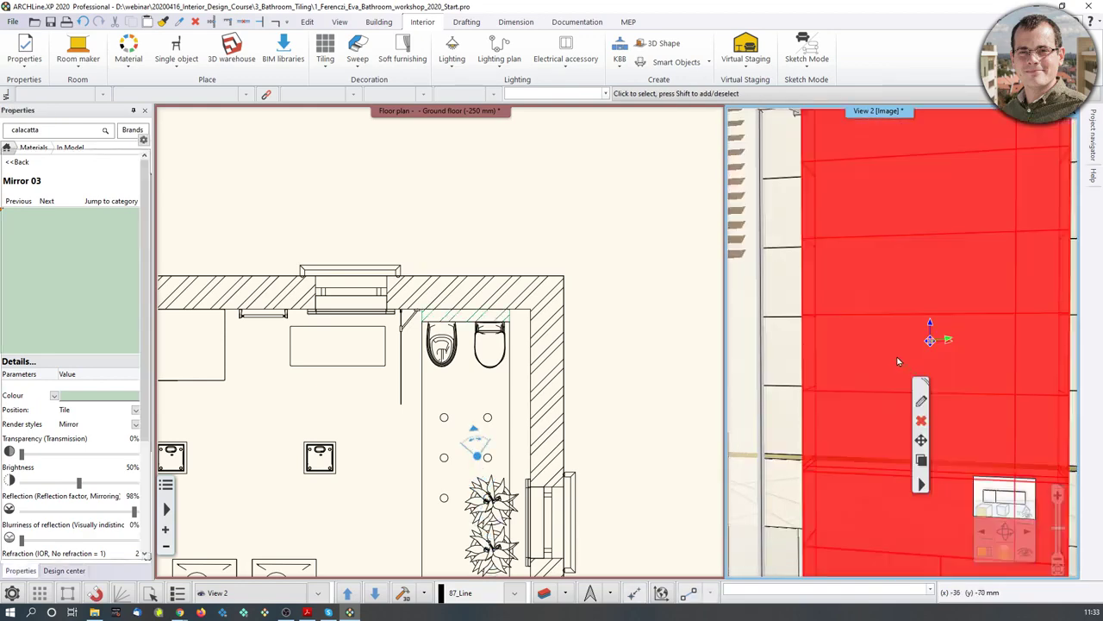
right_click(902, 350)
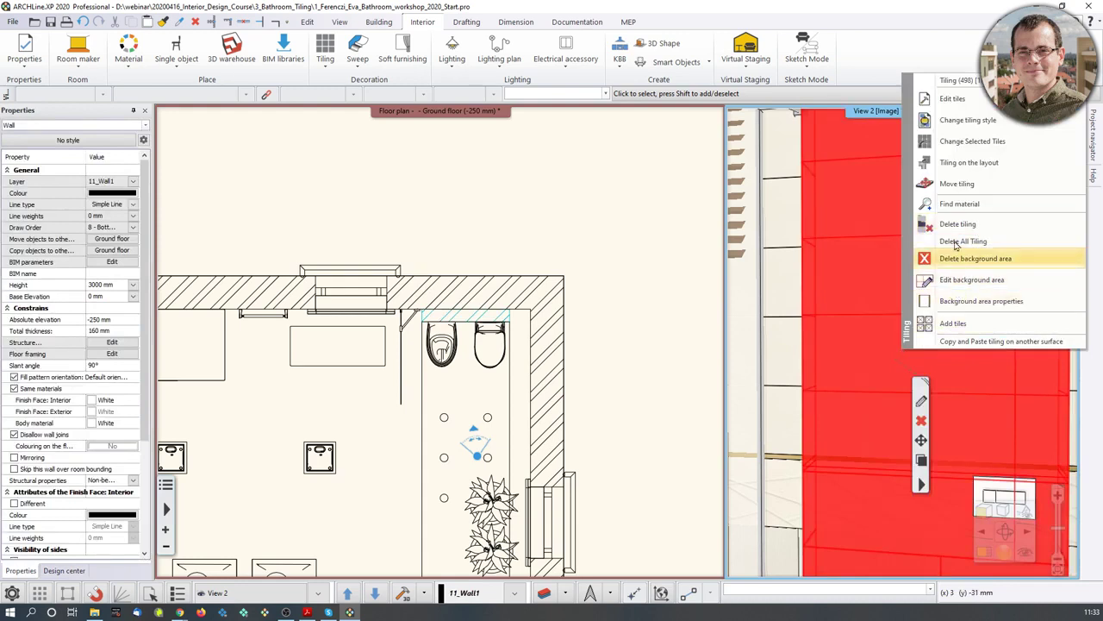
left_click(969, 162)
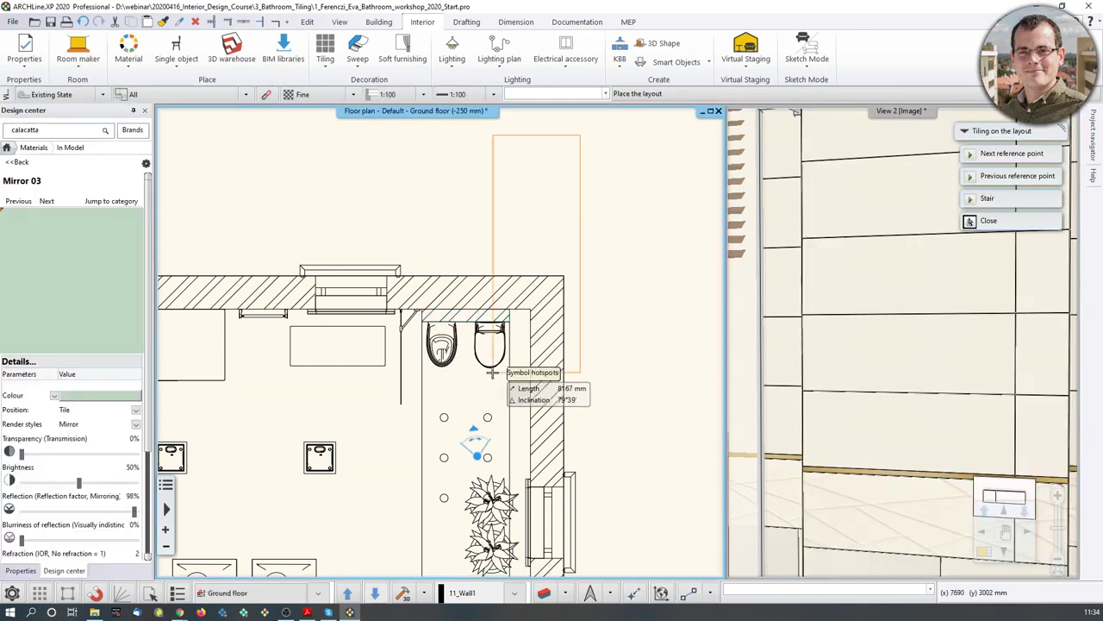
scroll(455, 341, "down", 1)
middle_click_drag(443, 308, 442, 365)
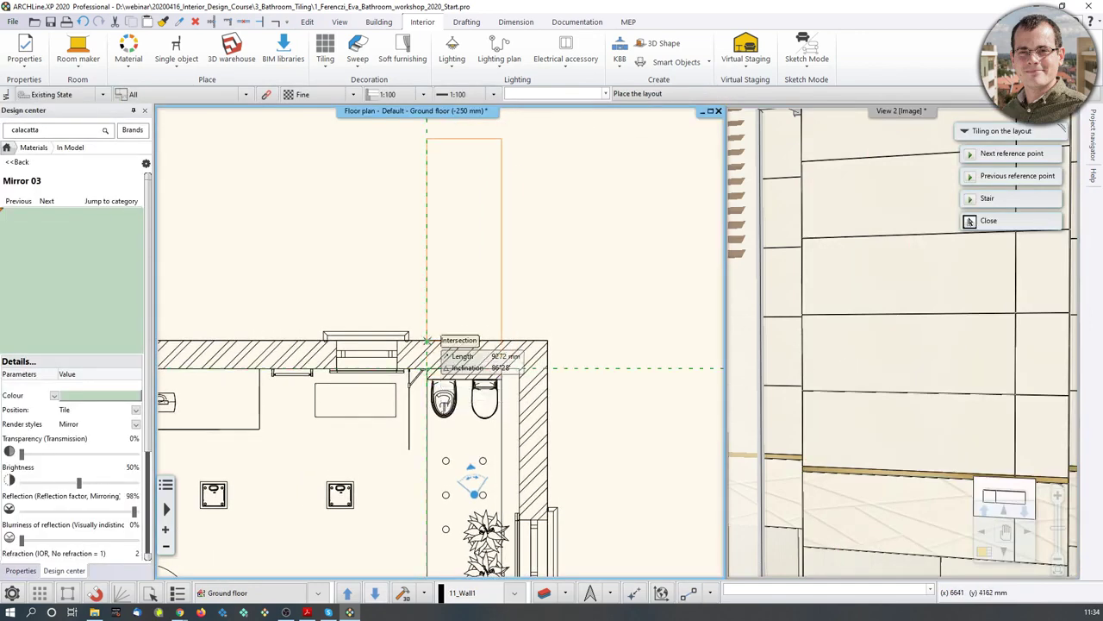
left_click(425, 317)
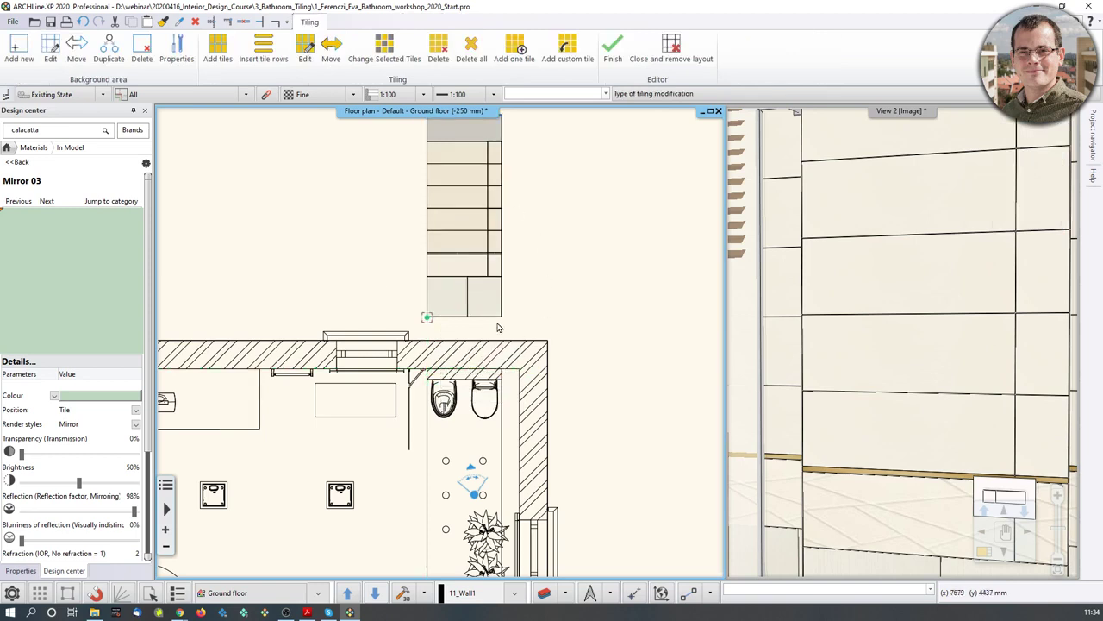
Finish the tiling edit and delete the toilet wall's layout drawing from the floor plan
middle_click_drag(497, 323, 485, 356)
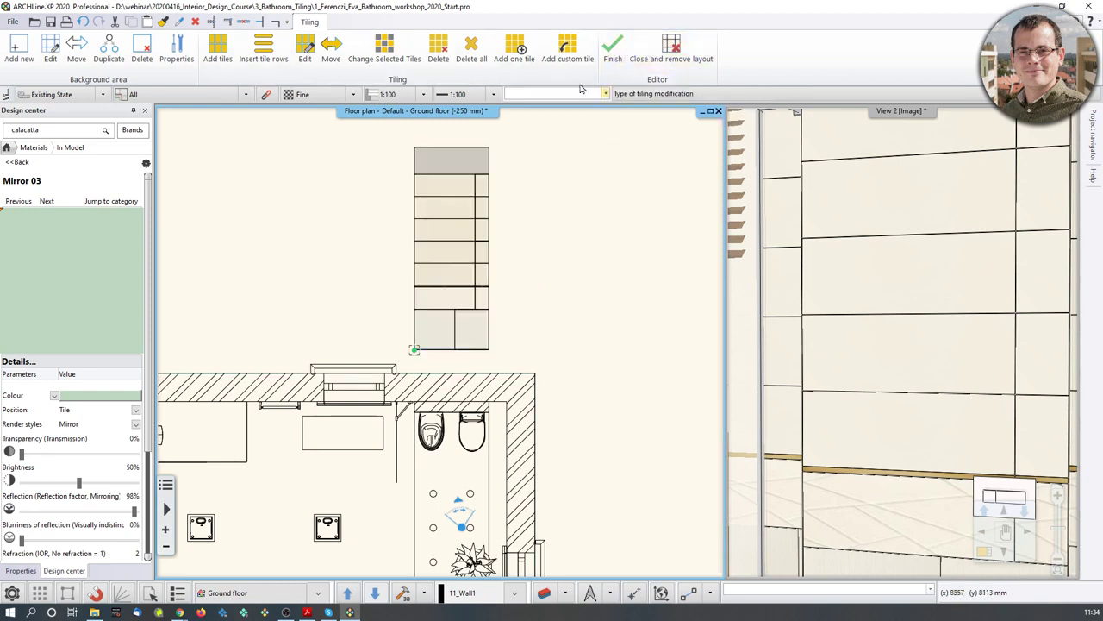
left_click(613, 49)
left_click(473, 249)
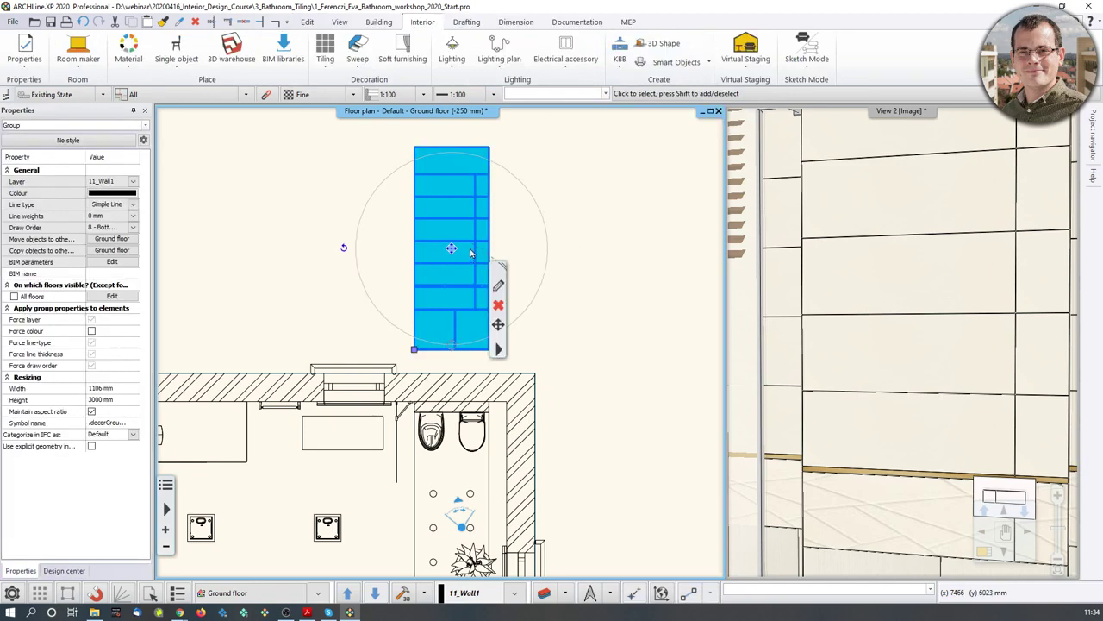
left_click_drag(472, 252, 450, 372)
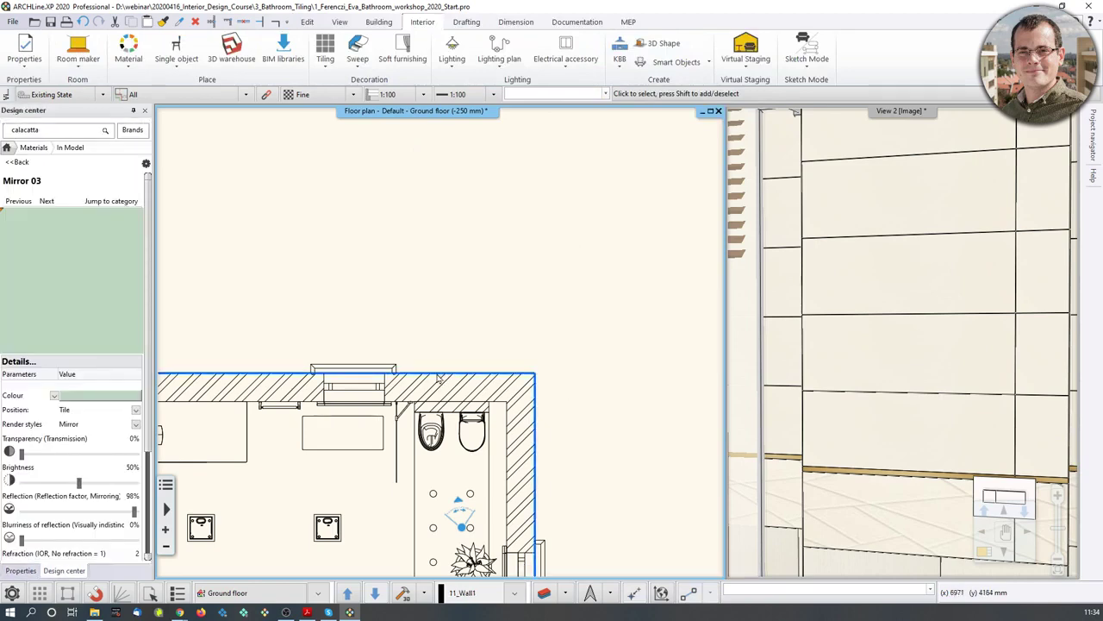
Start tiling on the outer side of the window wall and place its layout at the outer corner of the projecting bath section
left_click(433, 388)
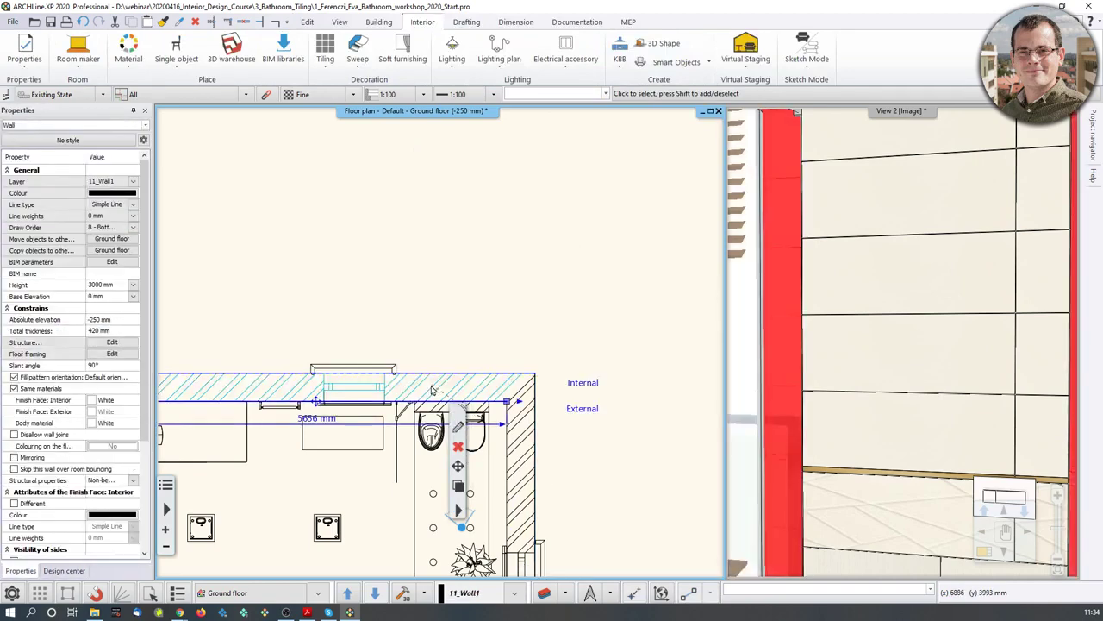
right_click(426, 393)
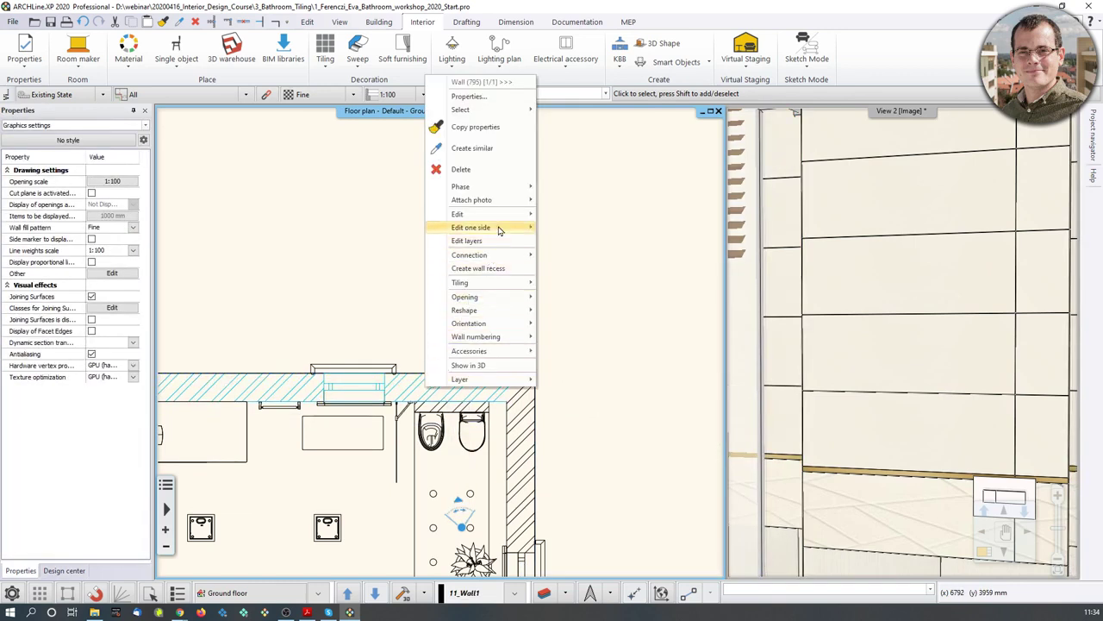
mouse_move(496, 288)
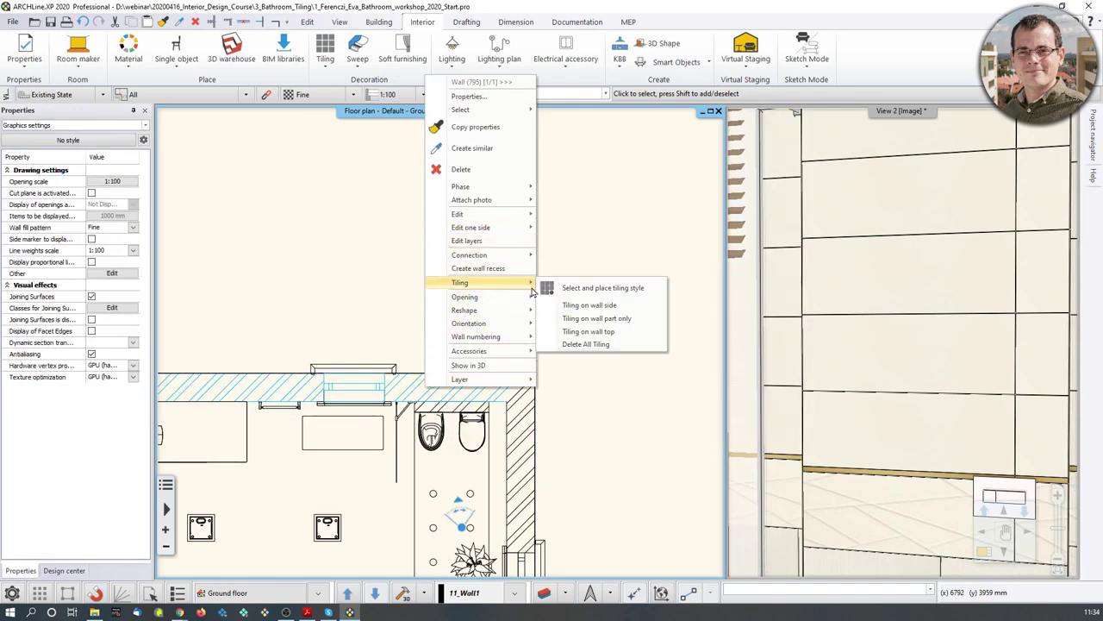
left_click(588, 305)
scroll(293, 327, "down", 2)
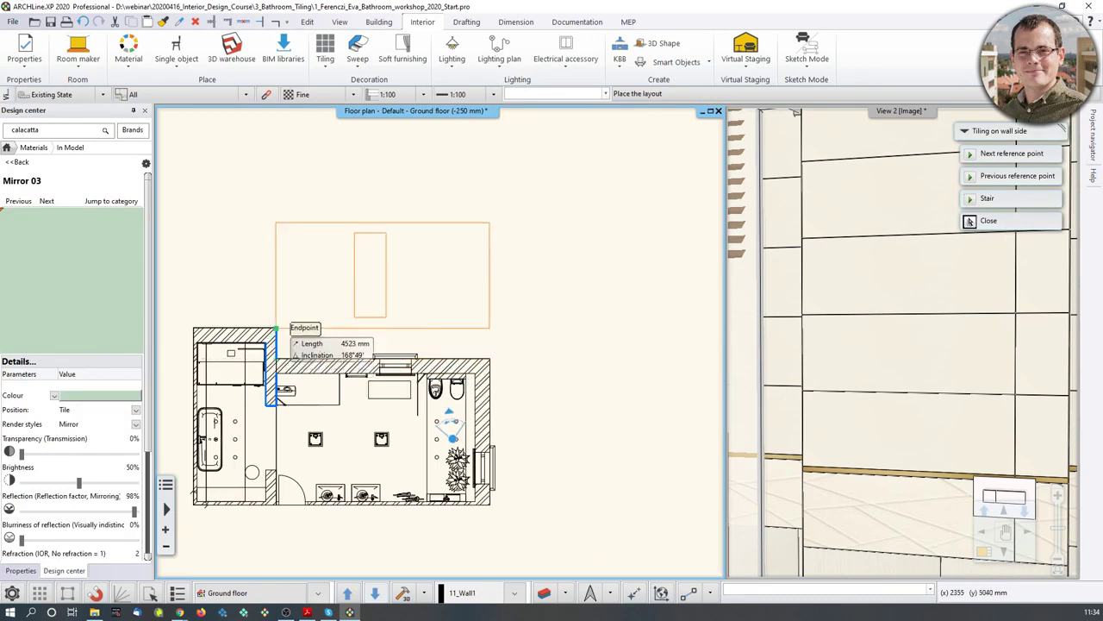
left_click(276, 328)
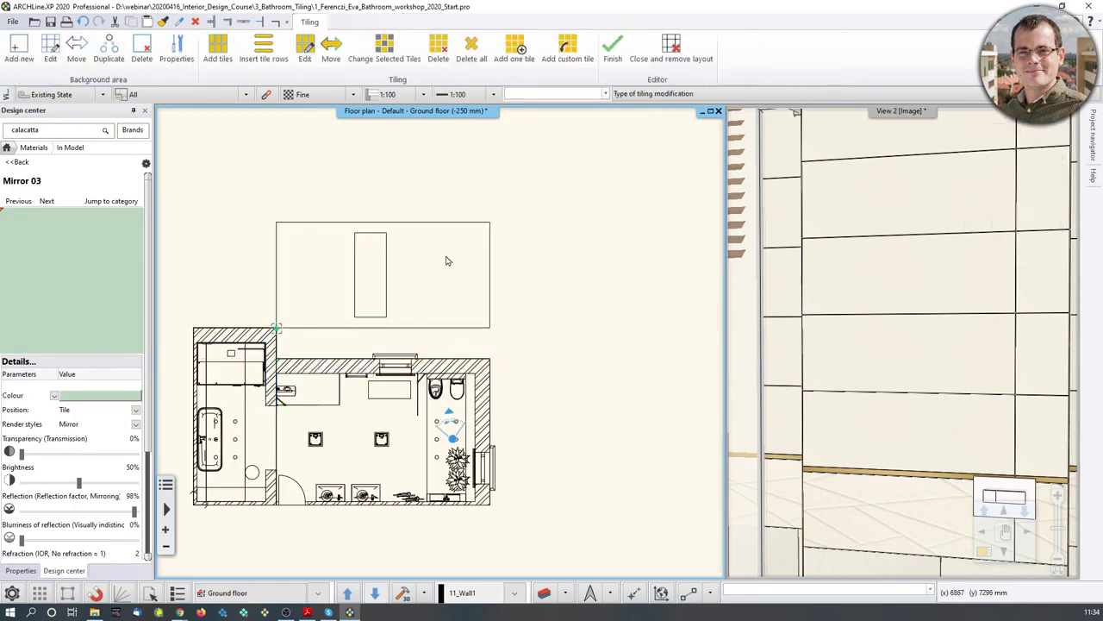
Leave the tiling edit and delete the untiled window wall layout from above the floor plan
key("Escape")
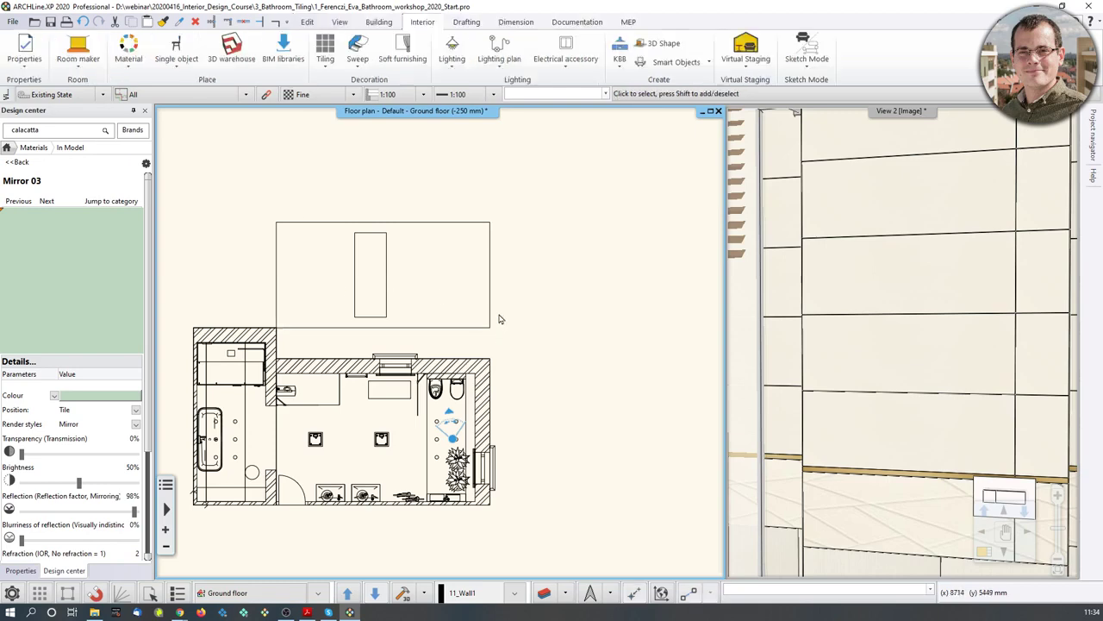
left_click(402, 308)
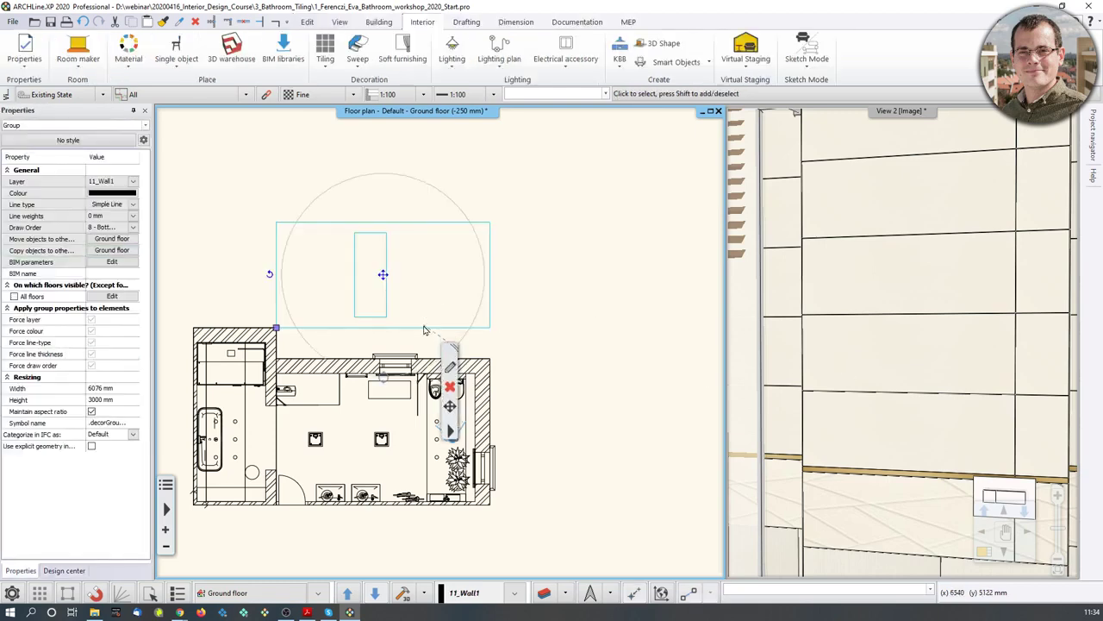
key("Delete")
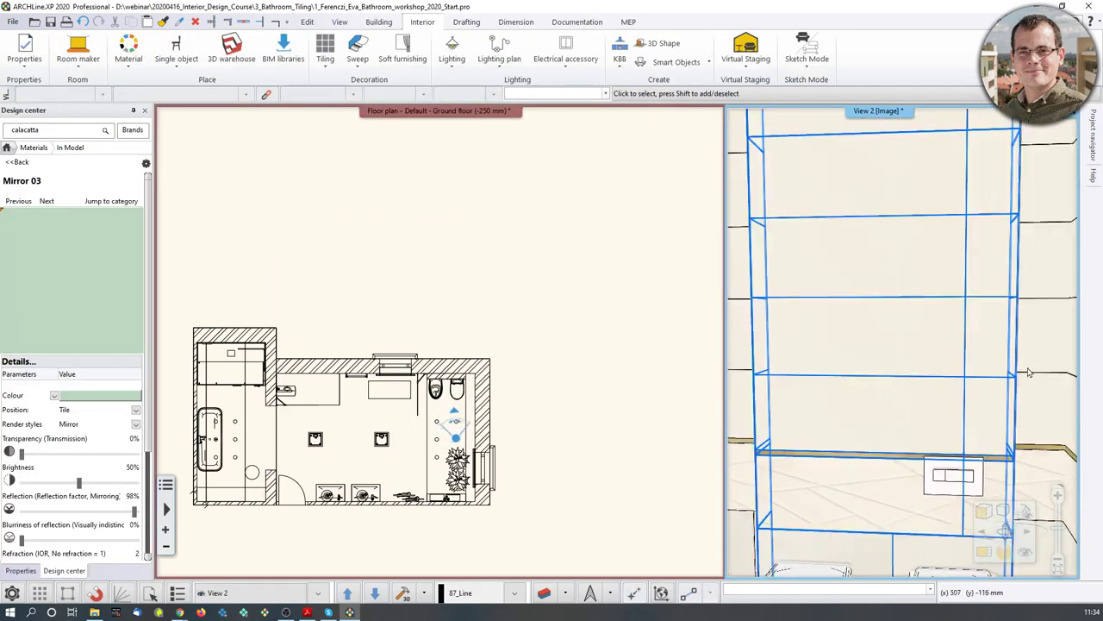
Place the layout of the window wall's existing interior tiling above the plan, then close the editor and remove the layout
left_click(1042, 349)
right_click(1042, 346)
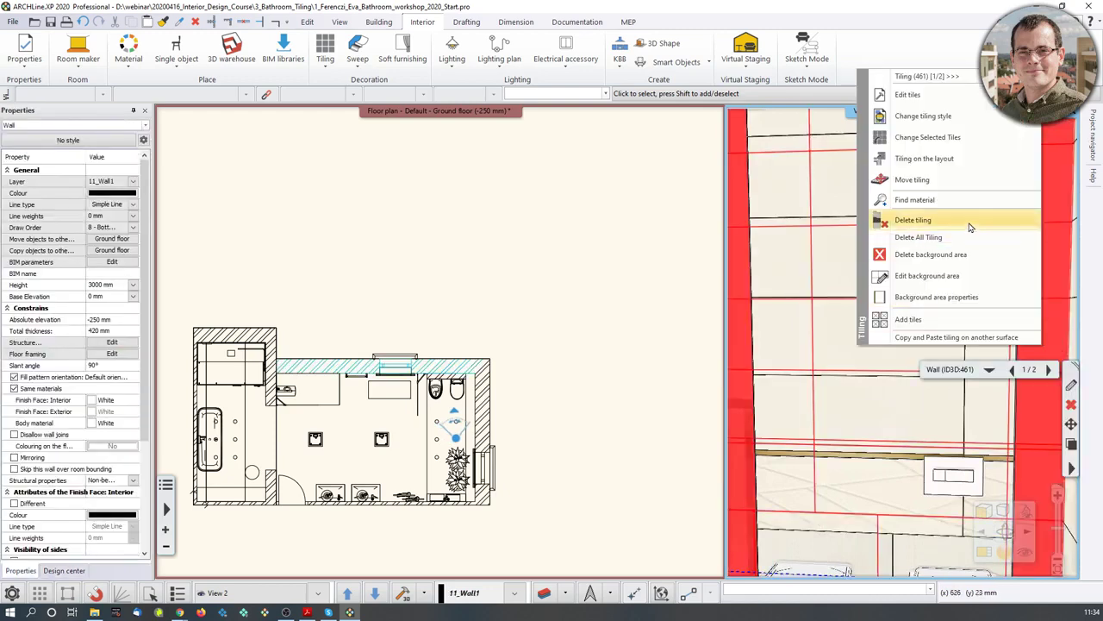
left_click(957, 159)
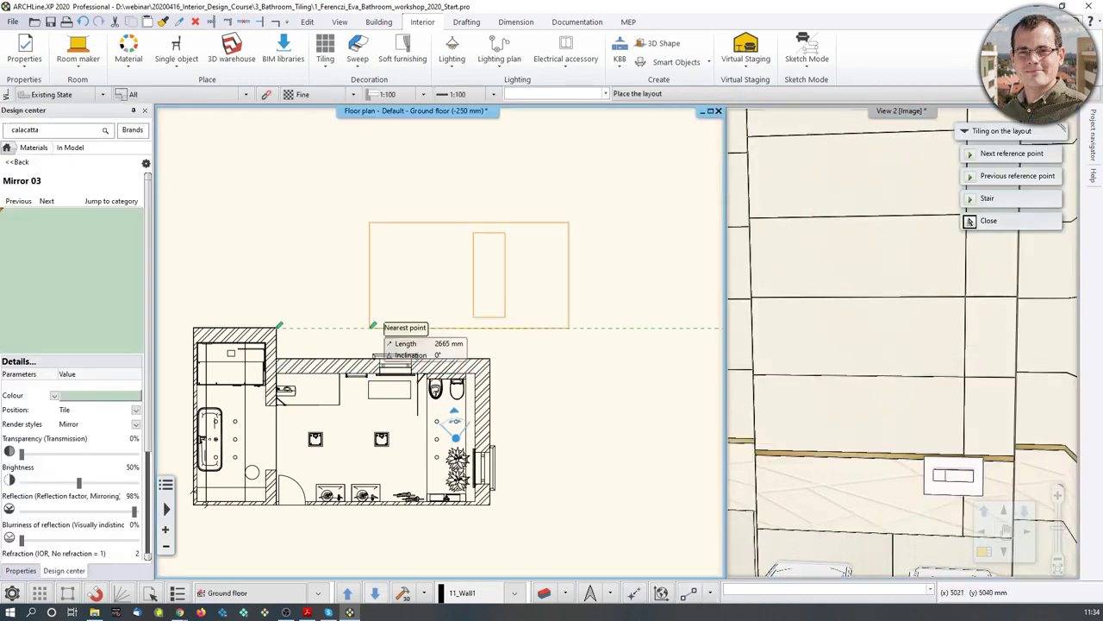
left_click(277, 328)
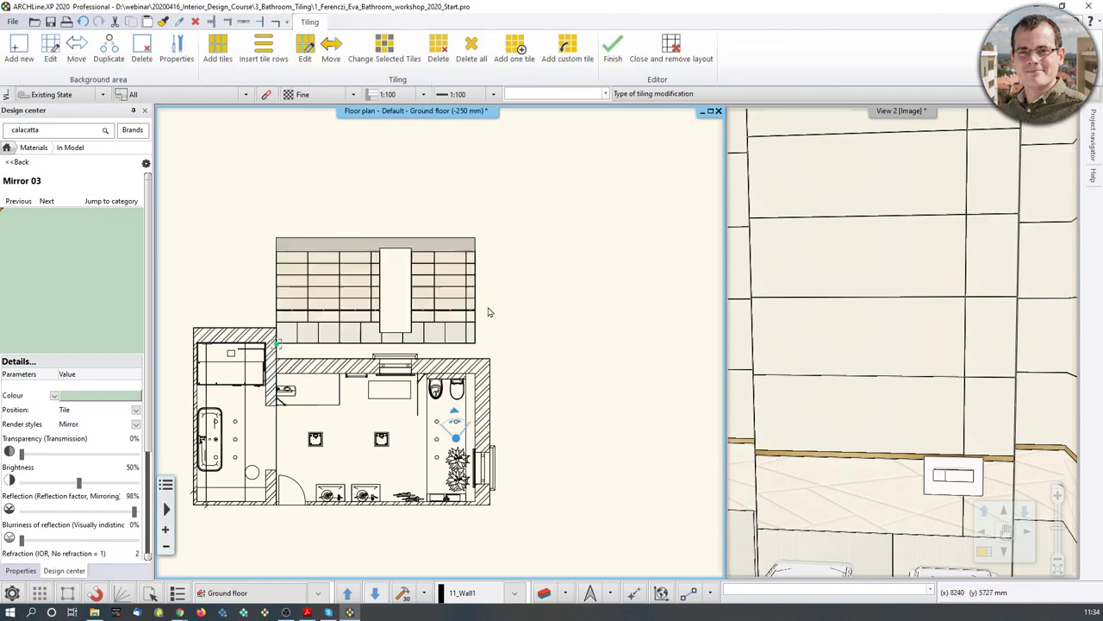
left_click(630, 54)
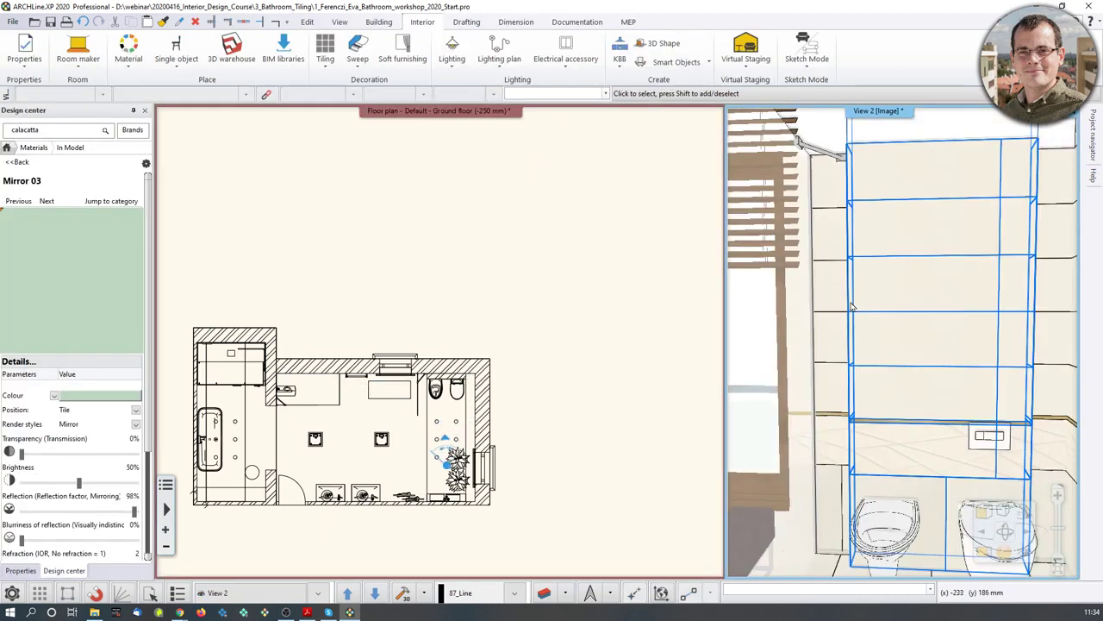
Place the layout of the window wall's interior tiling above the floor plan and finish the tiling edit, keeping the drawing
left_click(833, 299)
right_click(833, 299)
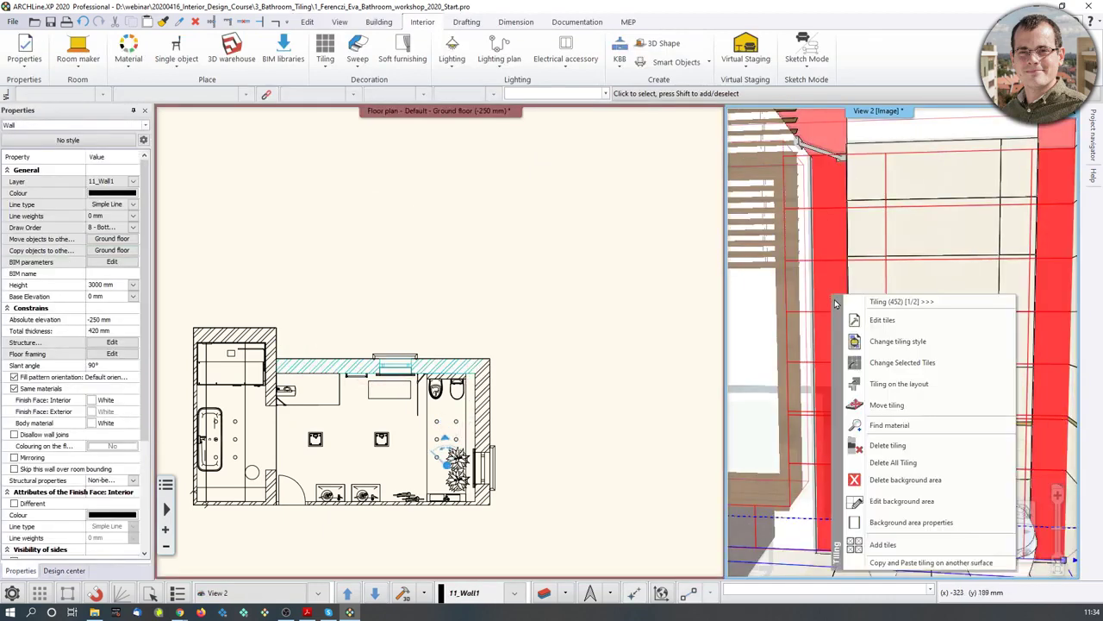
left_click(899, 384)
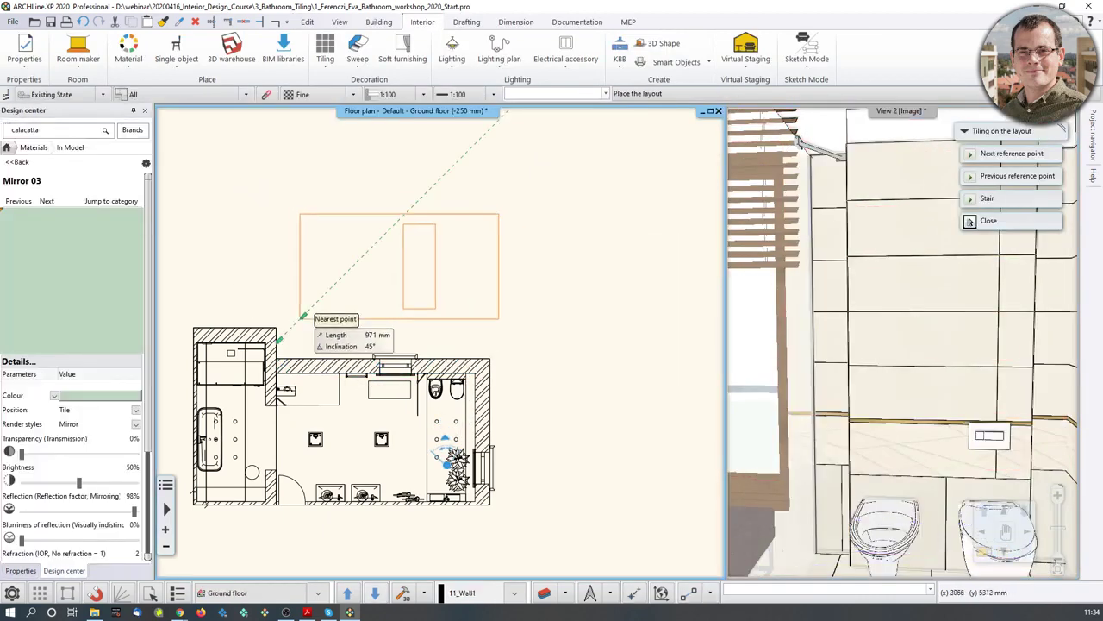
left_click(302, 316)
scroll(443, 366, "up", 3)
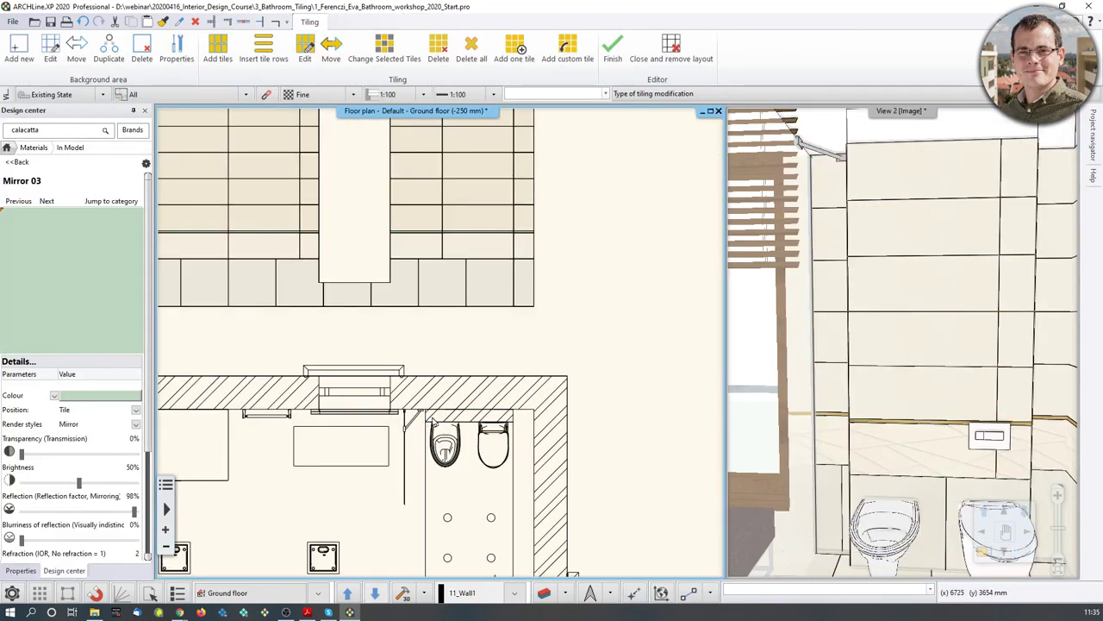
middle_click_drag(463, 216, 453, 293)
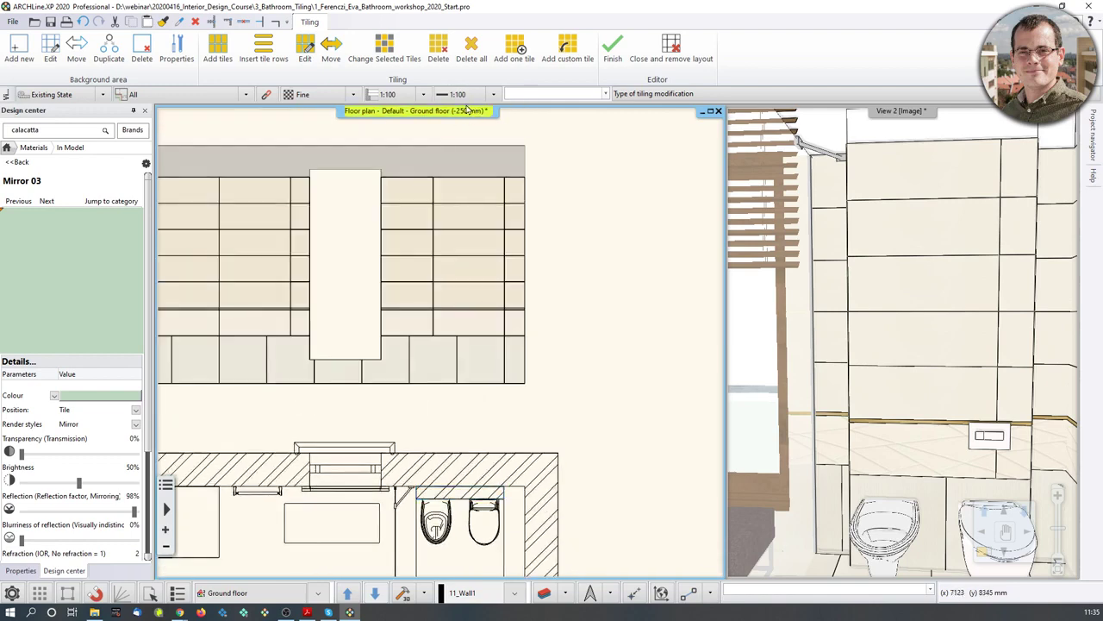
left_click(613, 48)
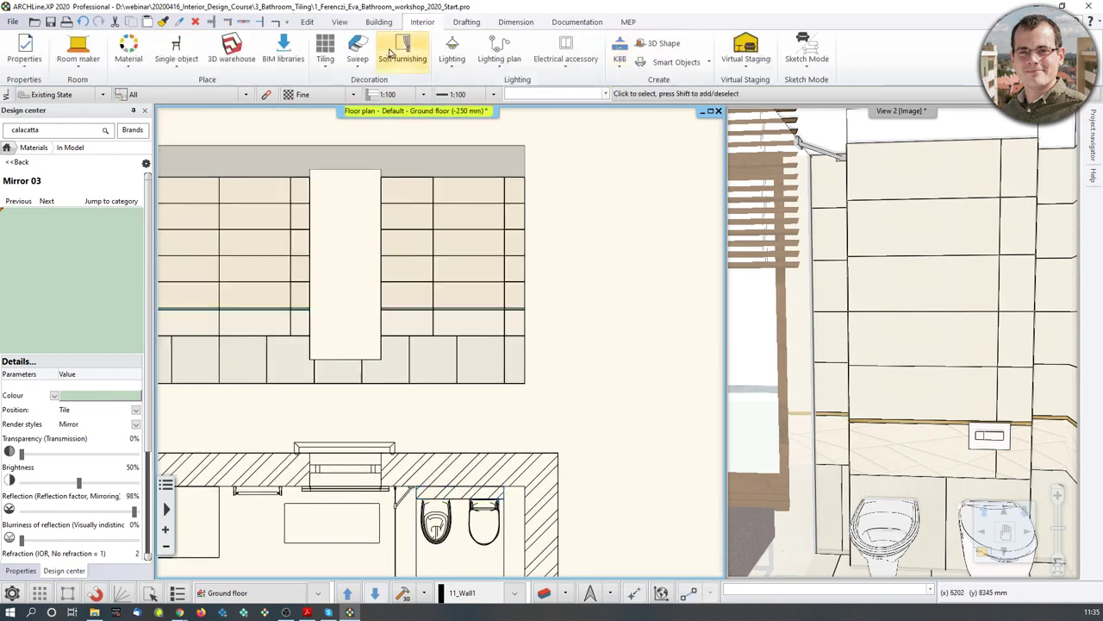
Draw a vertical line from the boxed-out toilet wall's corner nearest the window up past the top of the tiling layout
left_click(468, 23)
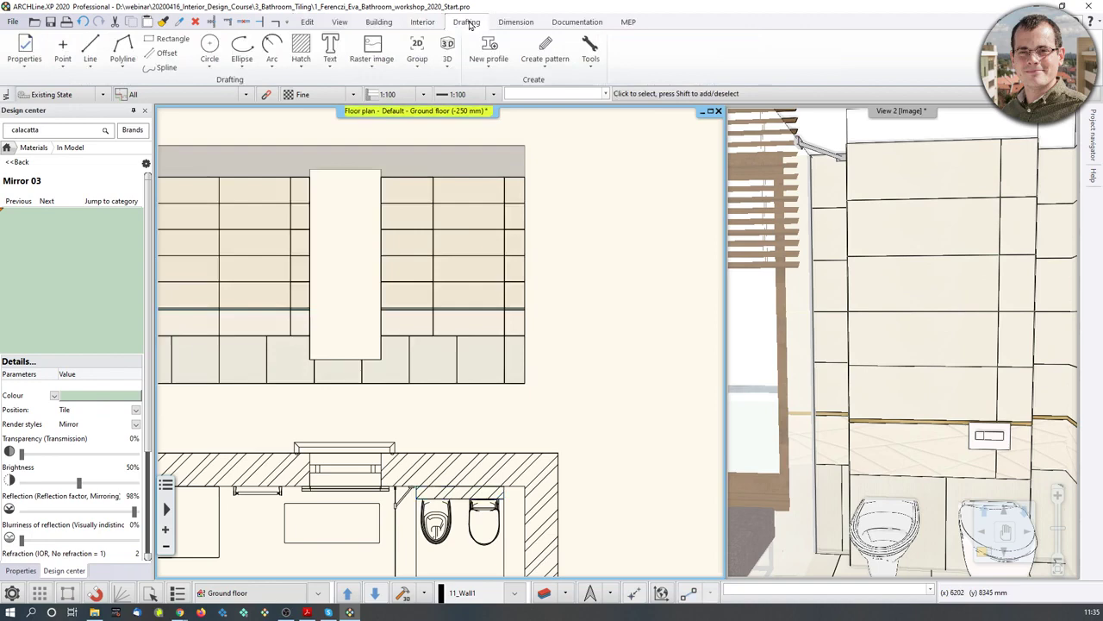
left_click(90, 52)
scroll(432, 470, "up", 2)
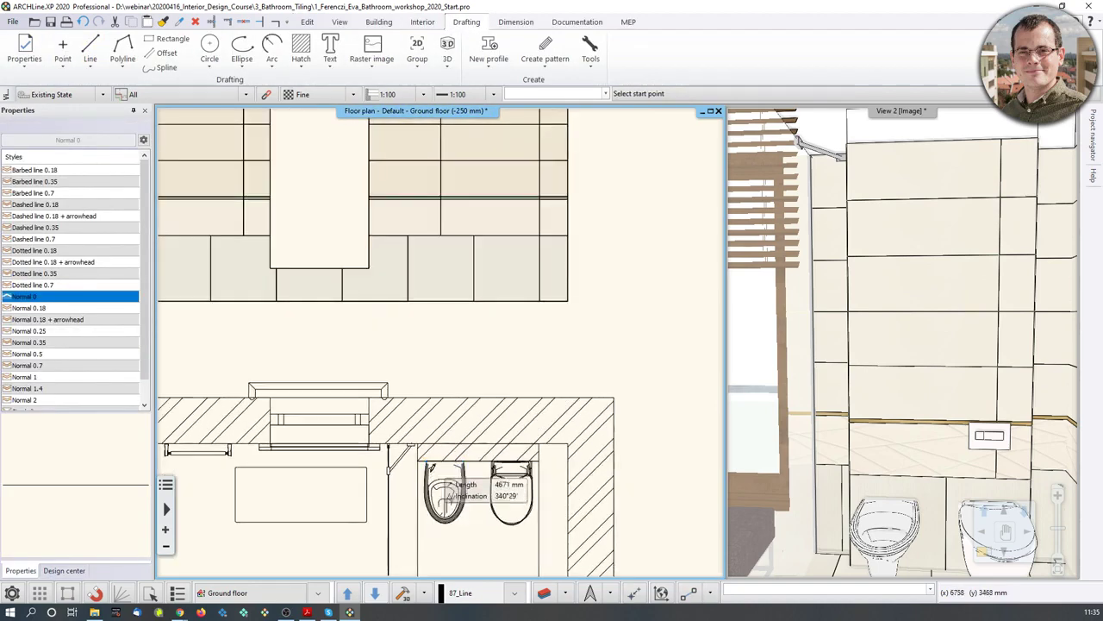
left_click(419, 449)
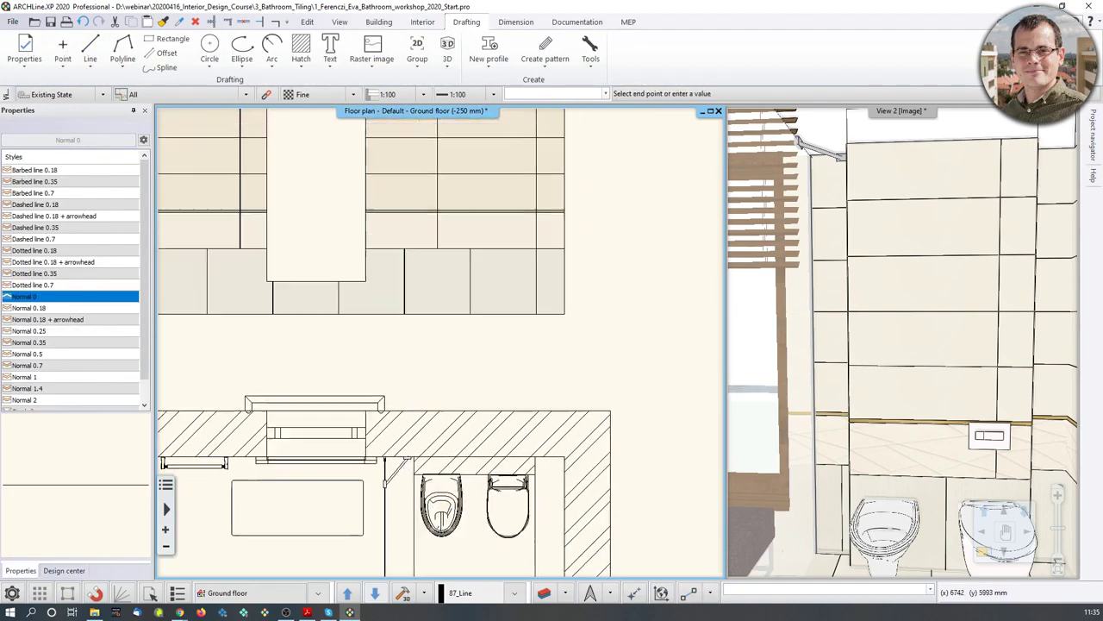
middle_click_drag(428, 142, 382, 349)
left_click(369, 141)
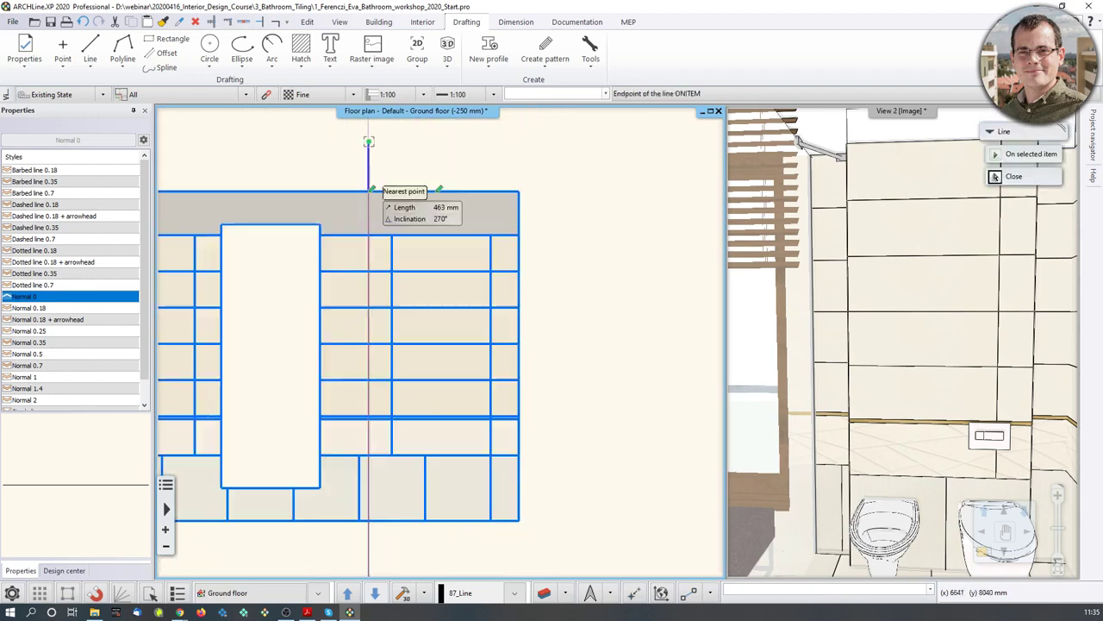
key("Return")
Draw a second vertical line about 5500 mm long from the boxed-out wall's other front corner up past the tiling layout, and end the Line command
scroll(540, 234, "down", 1)
scroll(488, 526, "up", 2)
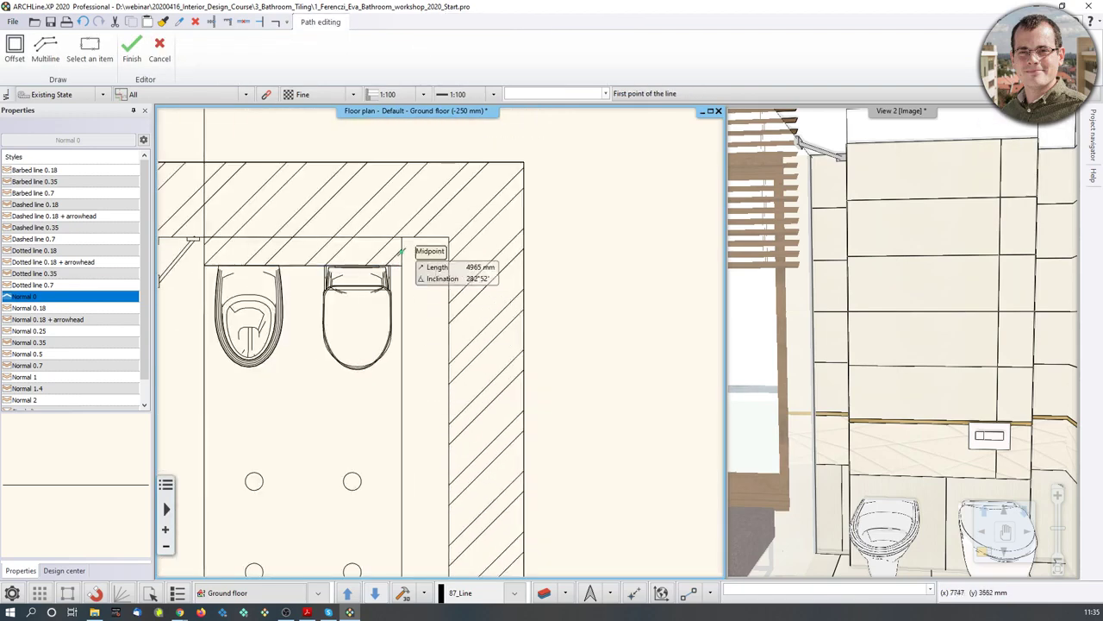
left_click(402, 266)
scroll(403, 234, "down", 3)
middle_click_drag(407, 174, 396, 433)
left_click(426, 266)
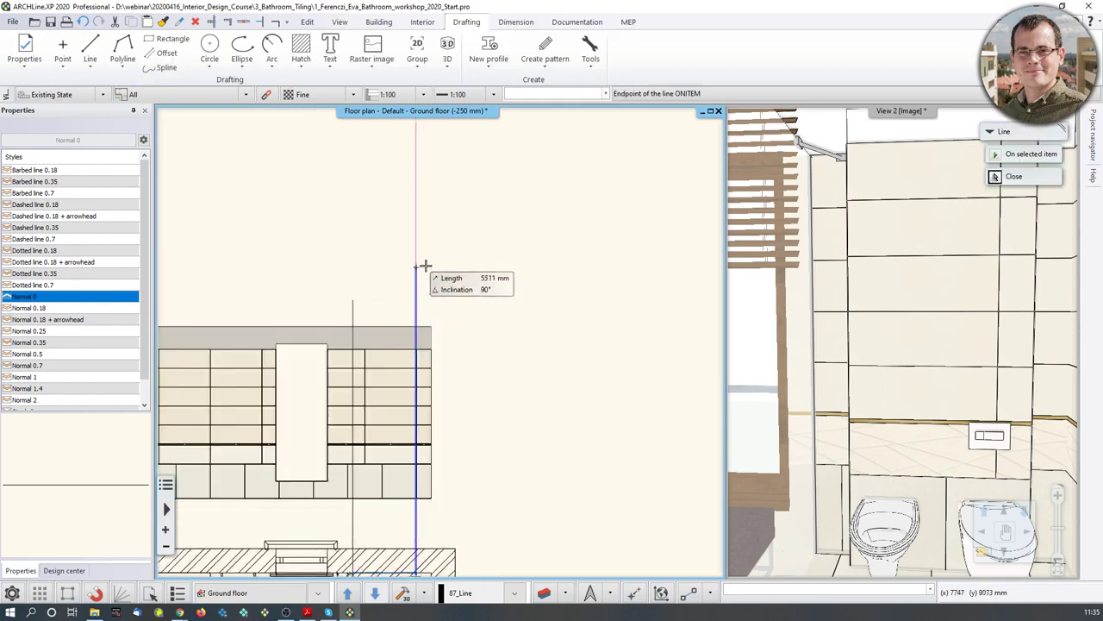
key("Return")
scroll(451, 364, "up", 3)
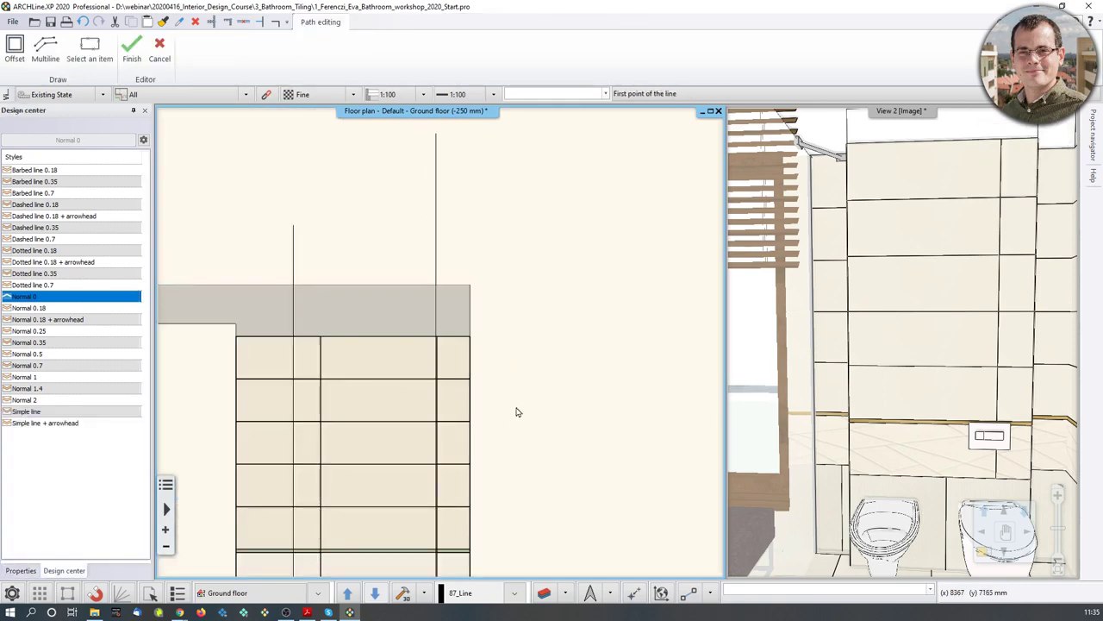
key("Escape")
middle_click_drag(517, 412, 572, 258)
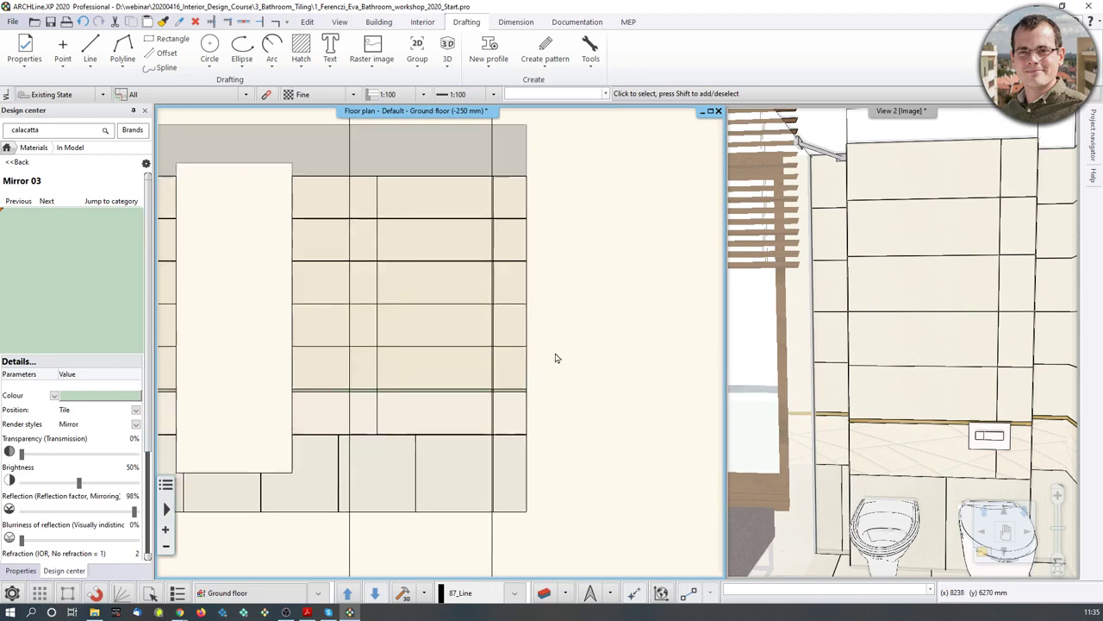
Continue tiling on the window wall's layout drawing above the plan
scroll(446, 341, "down", 2)
left_click(357, 315)
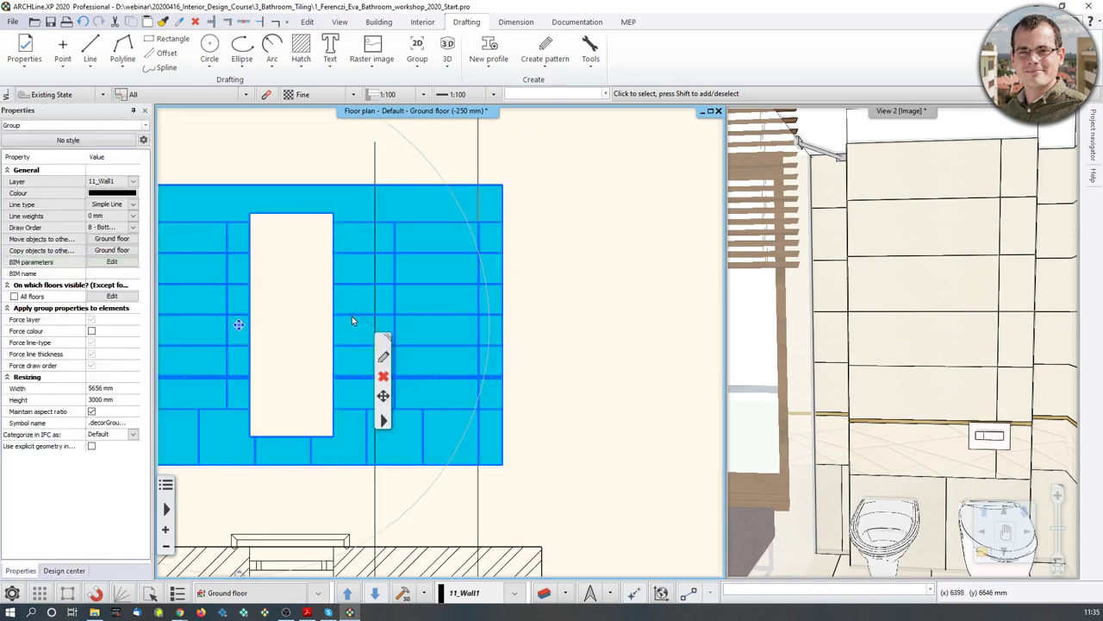
right_click(352, 306)
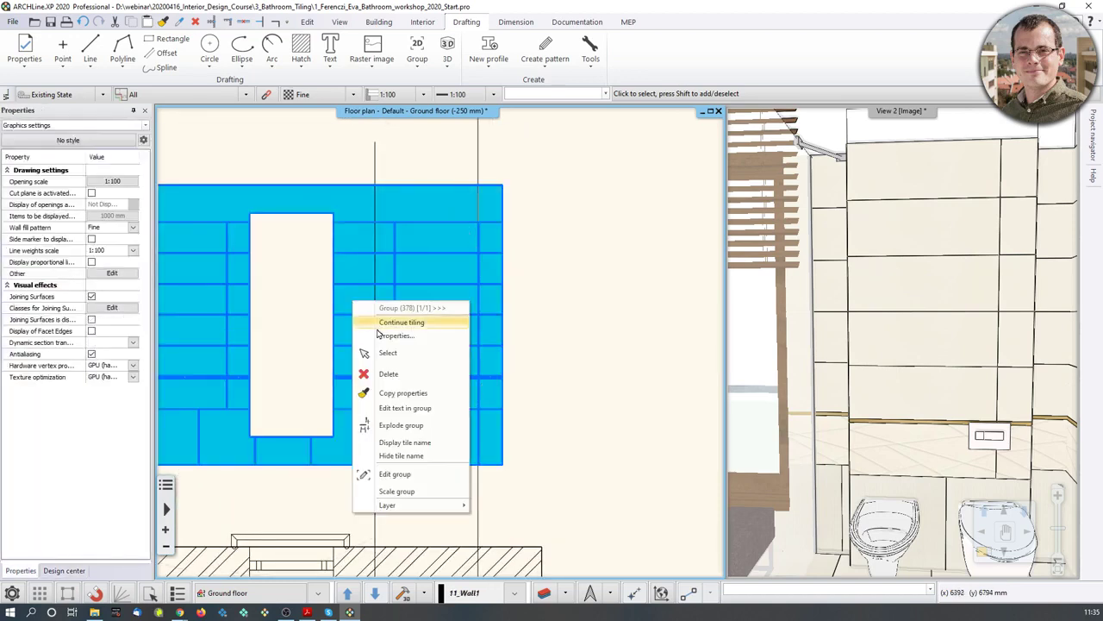
left_click(378, 323)
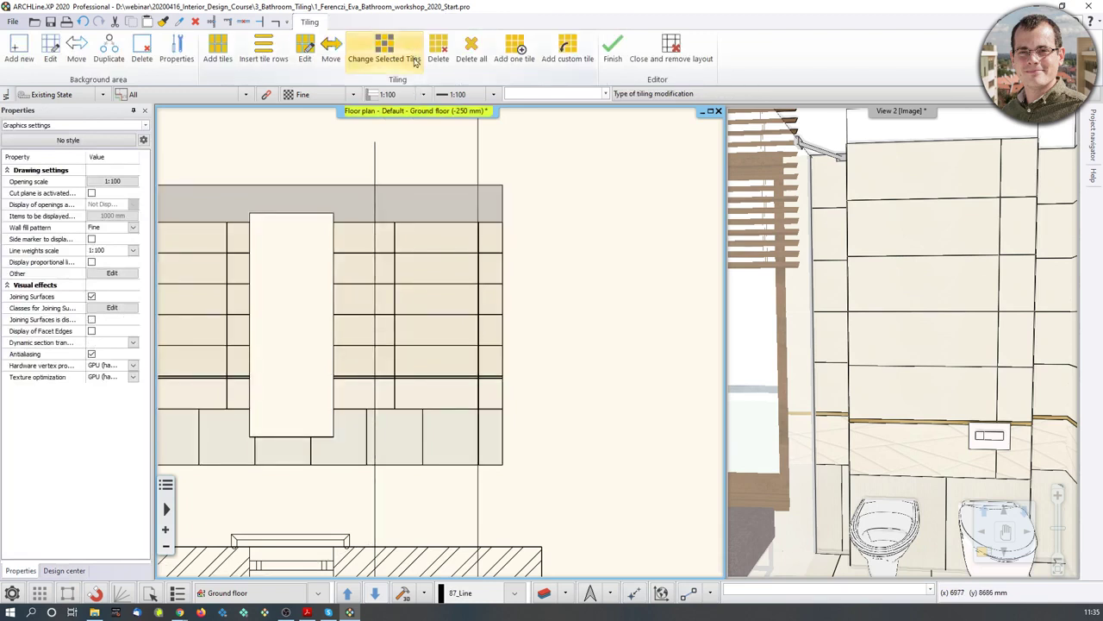
Delete the wide column of wall tiles between the two guide lines, with its border strip and base tile, and finish the tiling edit
left_click(438, 50)
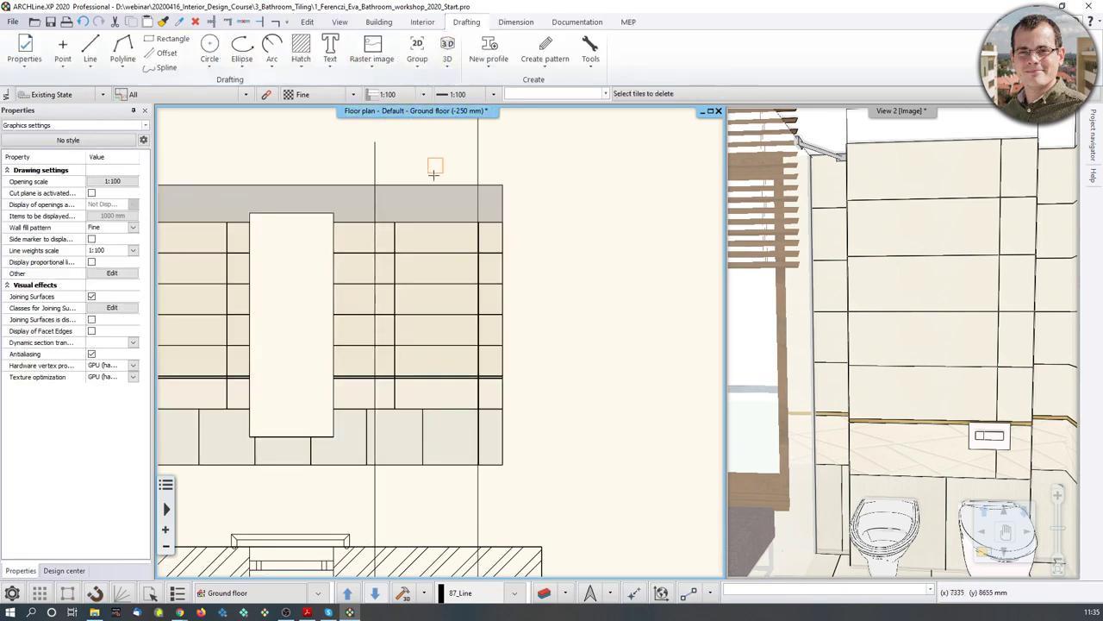
left_click(436, 238)
left_click(435, 269)
left_click(433, 299)
left_click(429, 329)
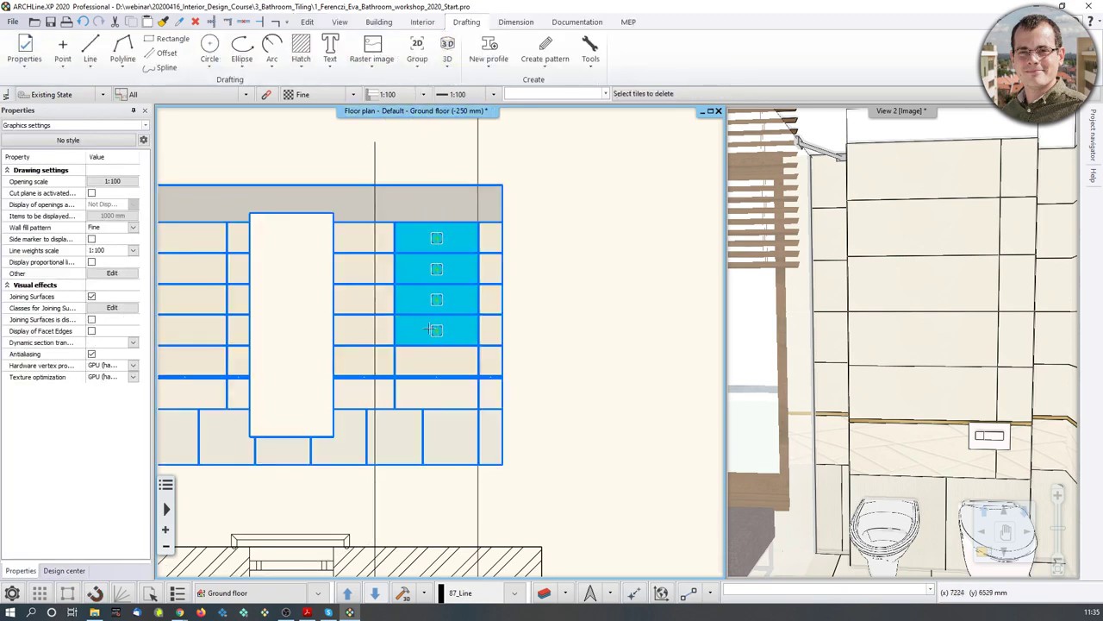
left_click(430, 357)
scroll(433, 392, "up", 3)
scroll(423, 316, "up", 2)
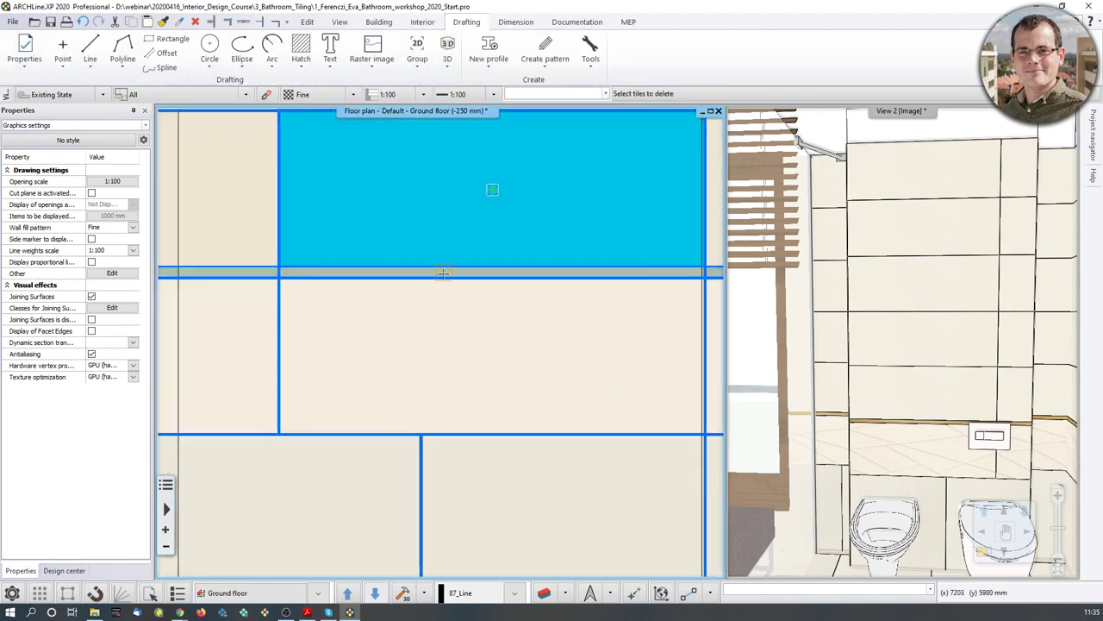
left_click(470, 314)
scroll(473, 381, "down", 2)
left_click(472, 450)
scroll(468, 418, "down", 1)
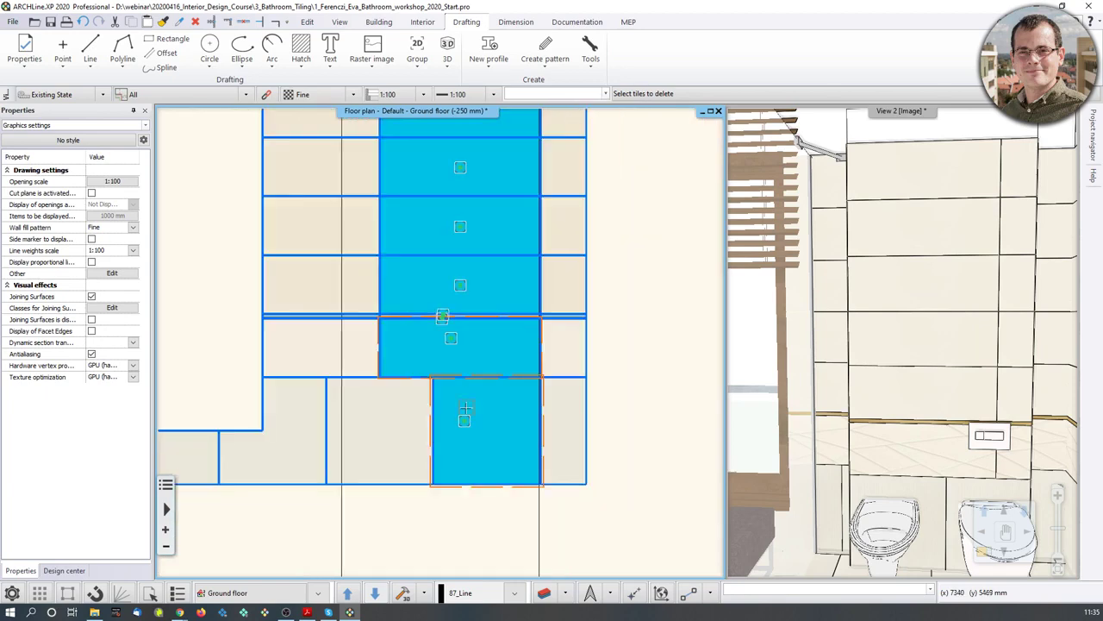
scroll(465, 407, "down", 1)
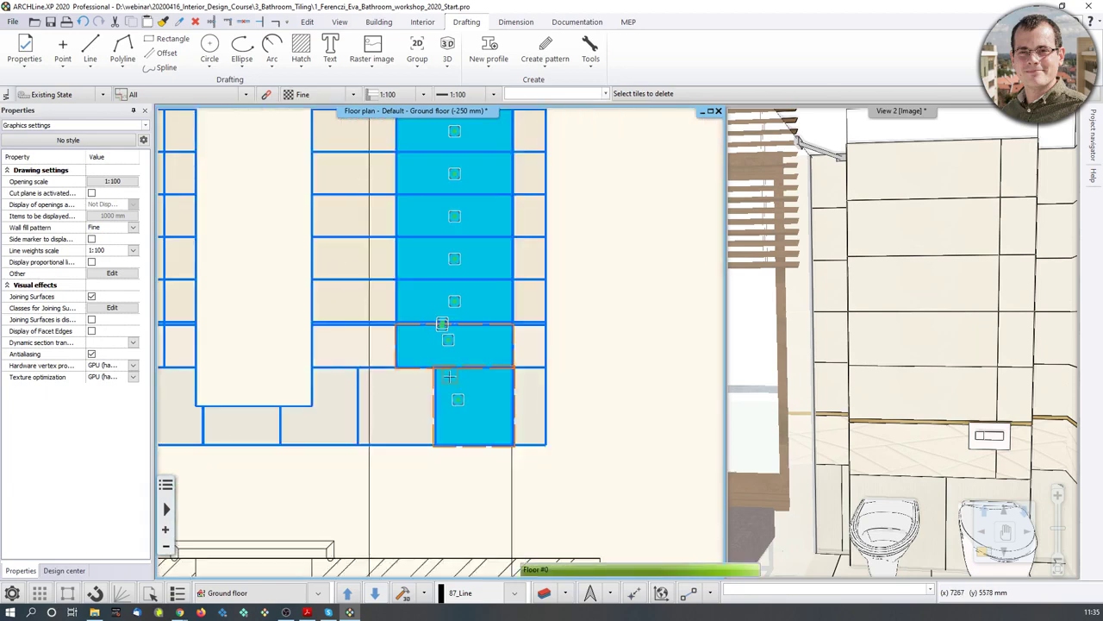
scroll(476, 404, "down", 2)
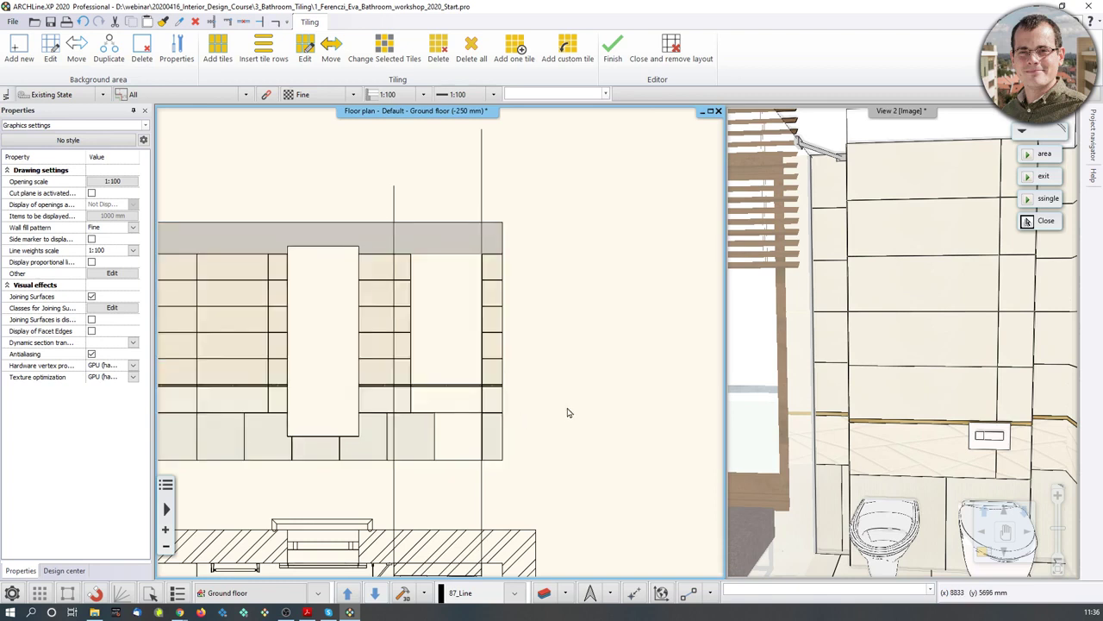
middle_click_drag(570, 371, 570, 380)
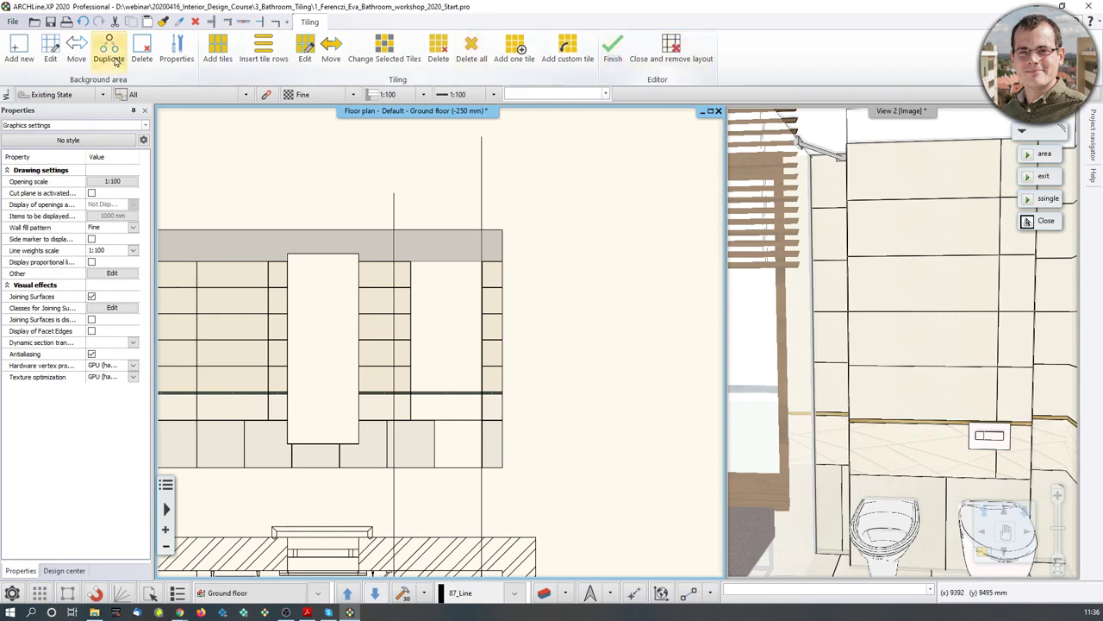
left_click(611, 49)
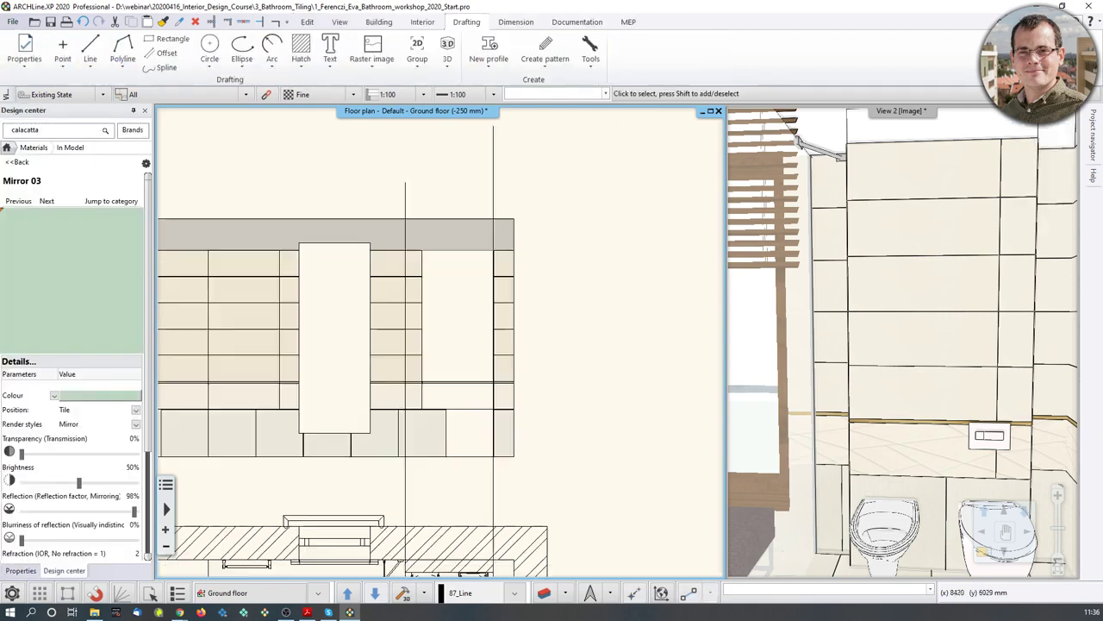
Start tiling on the outer side of the shower wall, place its layout directly above the wall, and leave the tiling edit
scroll(523, 404, "down", 4)
scroll(486, 366, "down", 2)
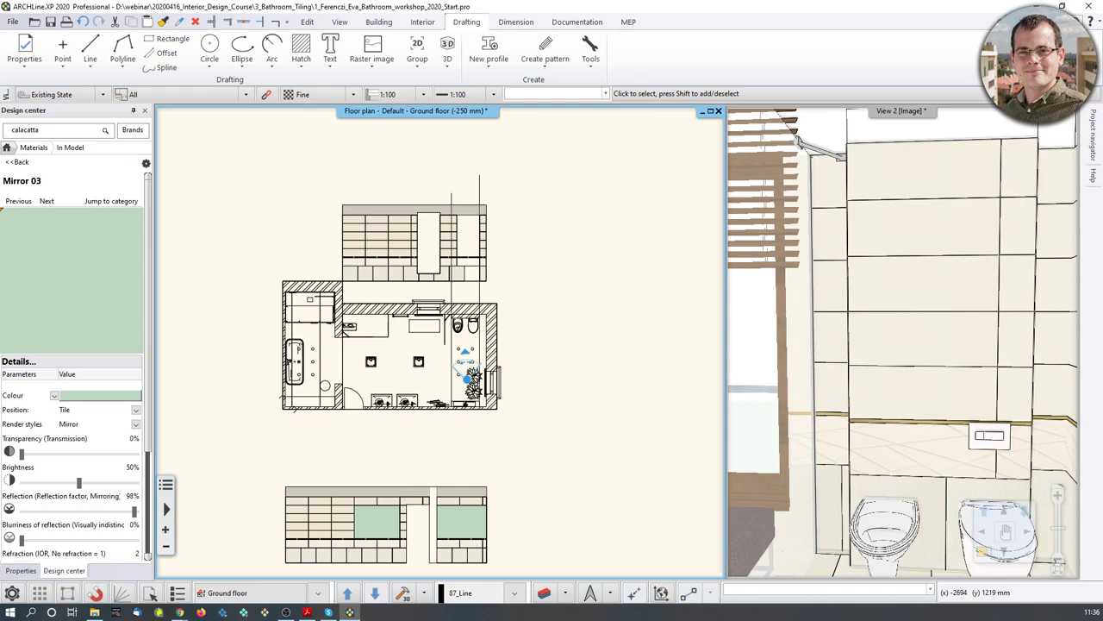
scroll(423, 414, "up", 5)
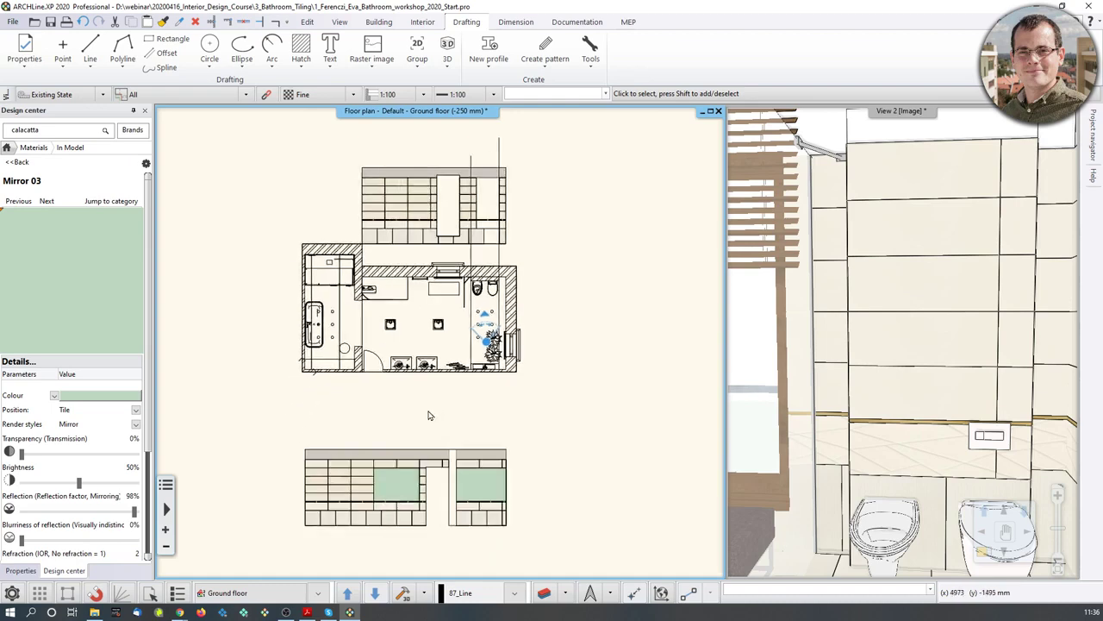
scroll(273, 304, "up", 3)
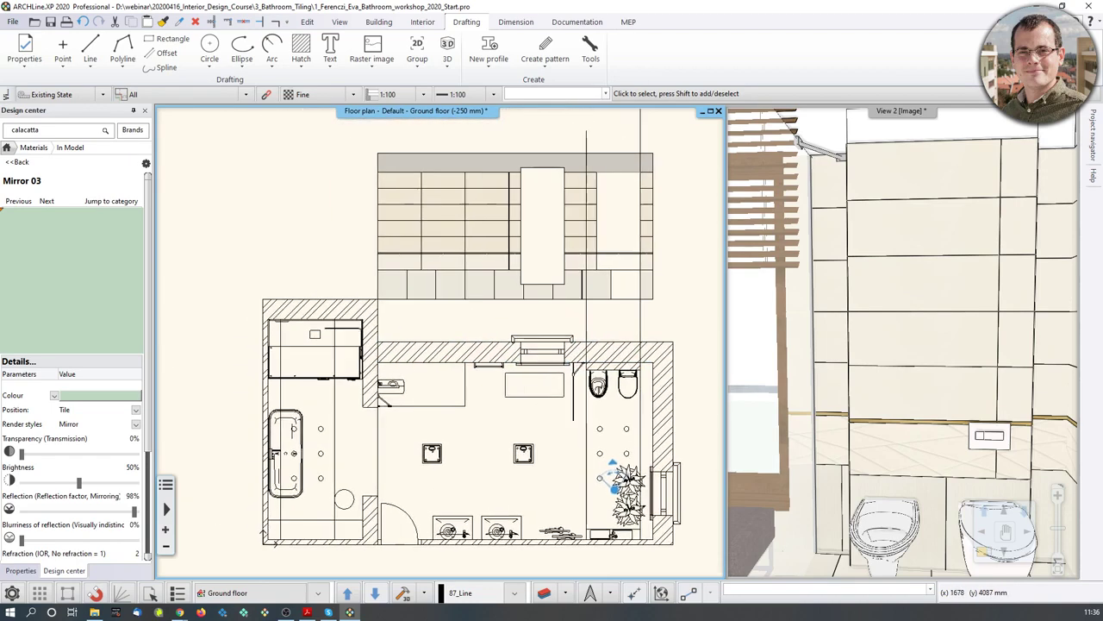
left_click(358, 324)
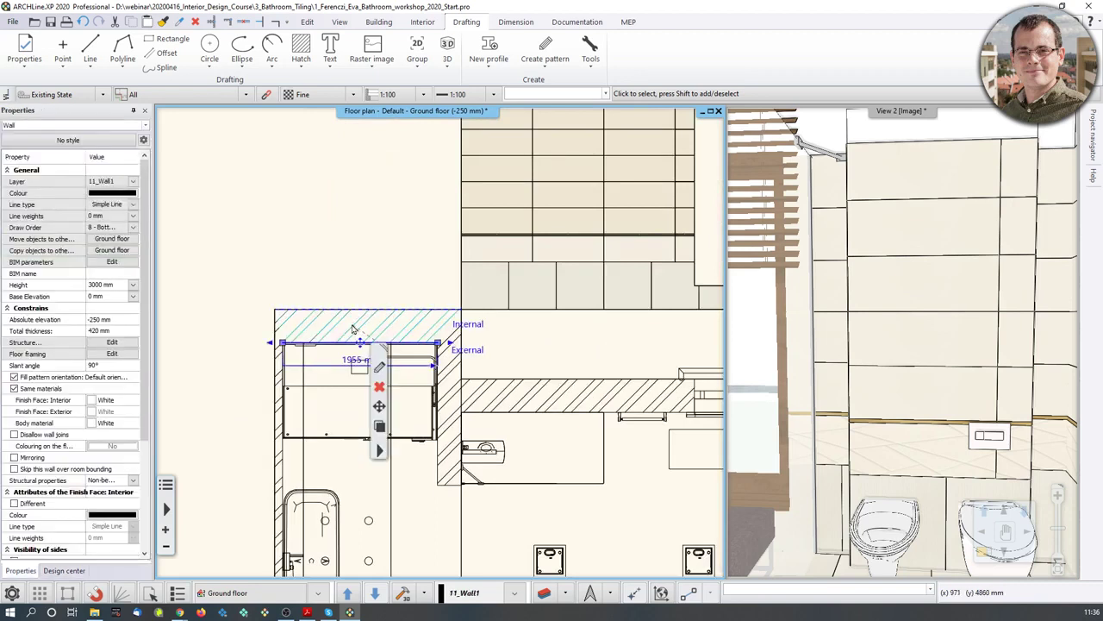
right_click(351, 332)
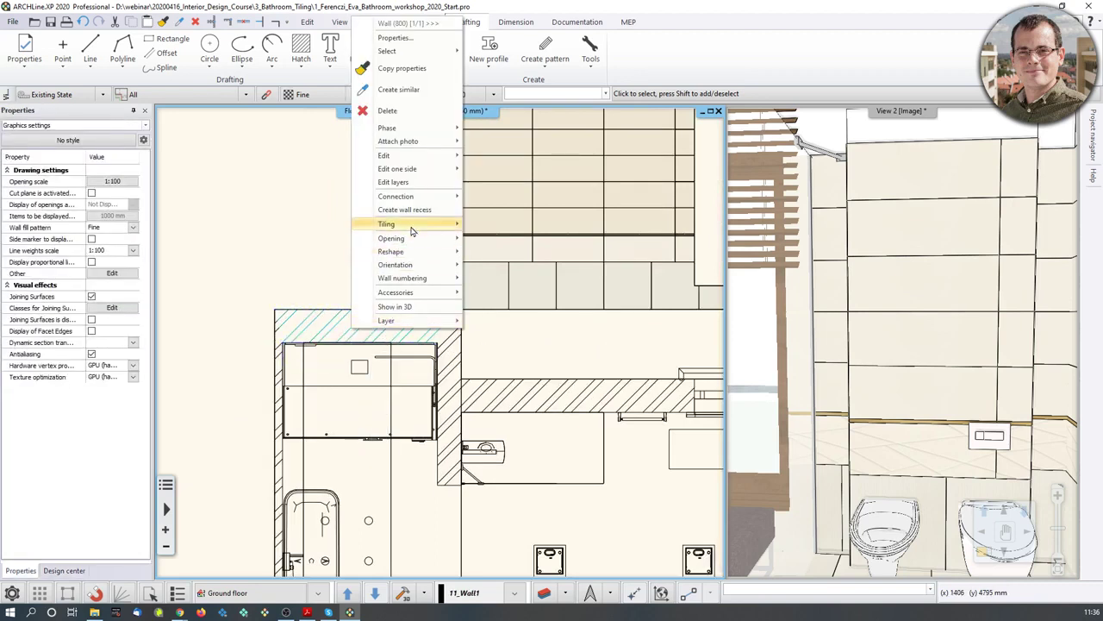
mouse_move(412, 229)
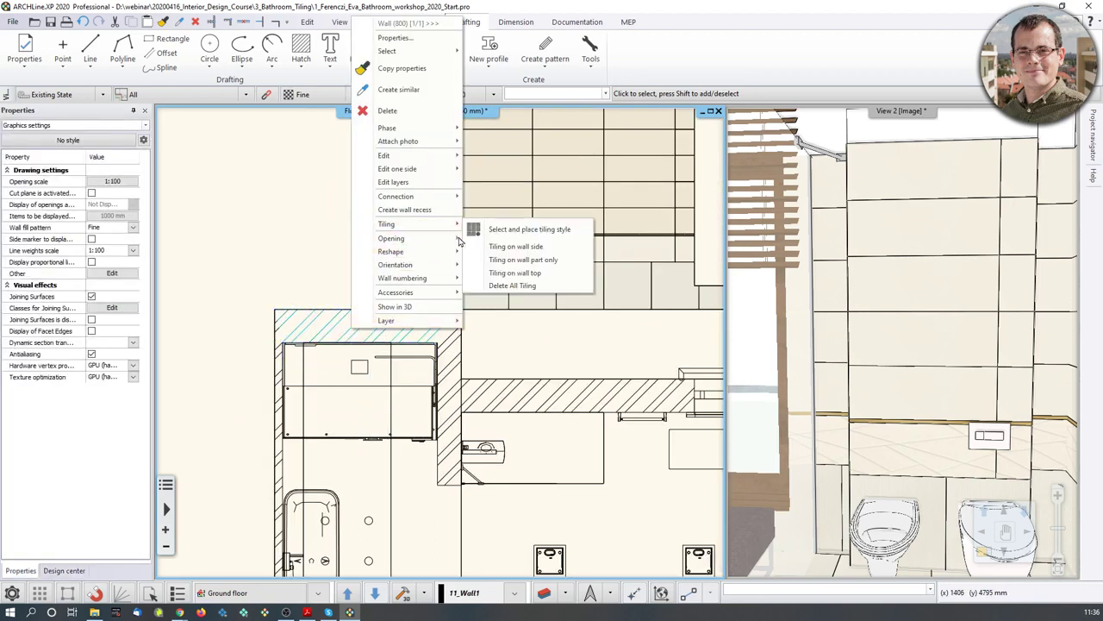
left_click(483, 251)
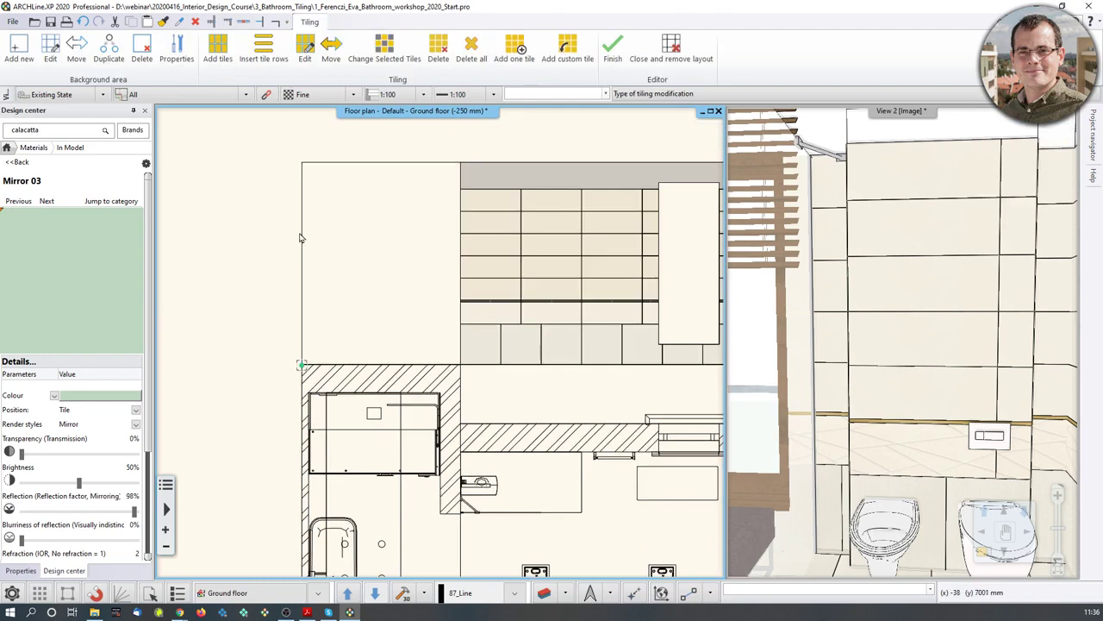
key("Delete")
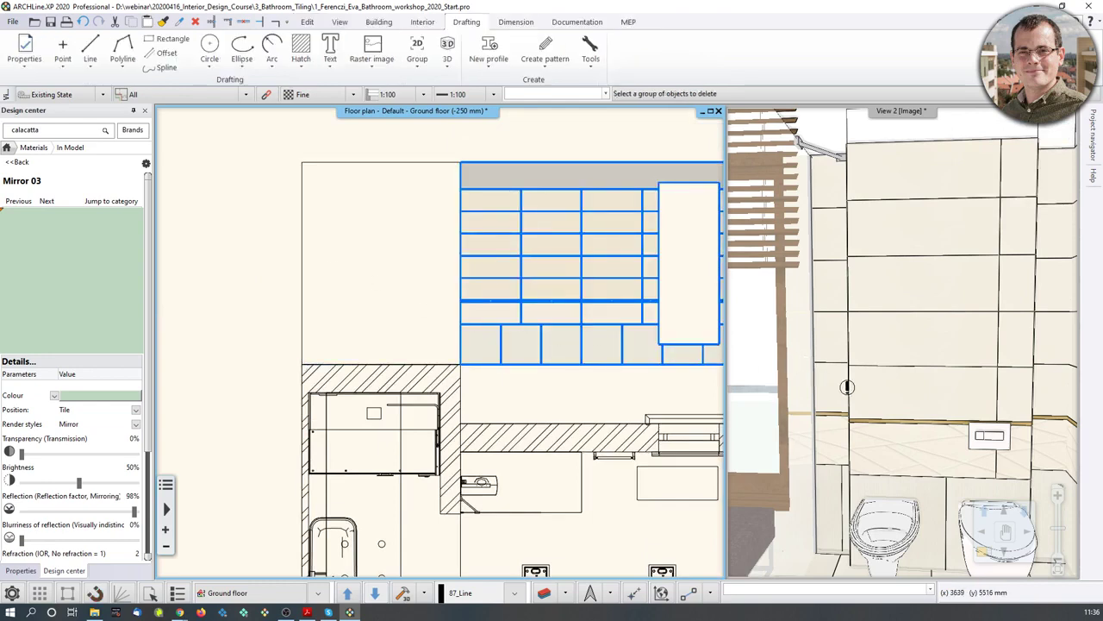
key("Escape")
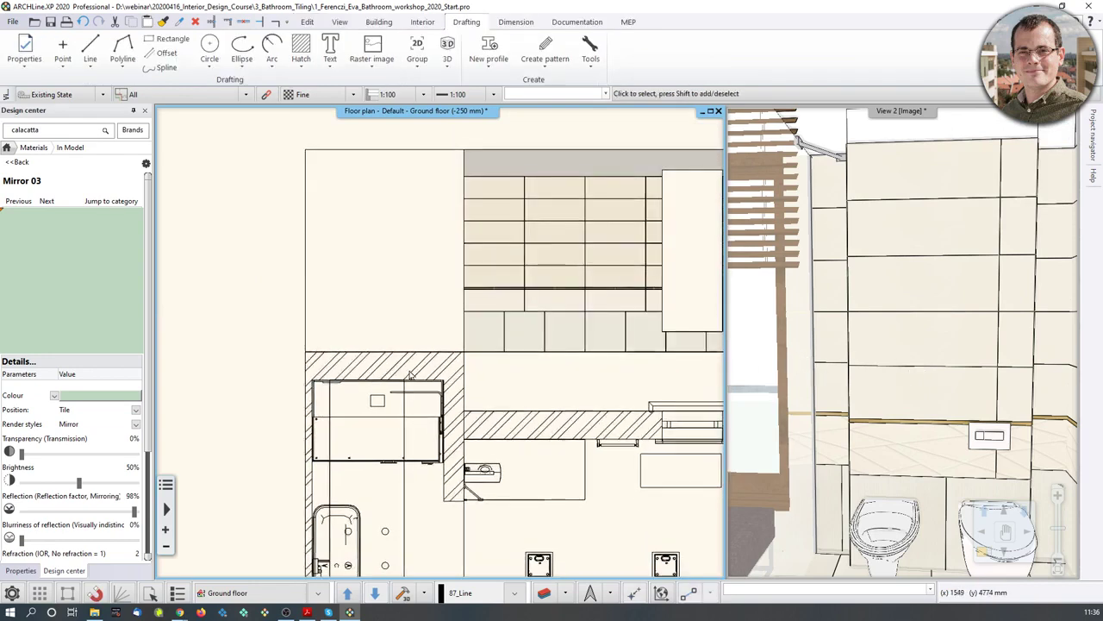
left_click(407, 371)
right_click(407, 372)
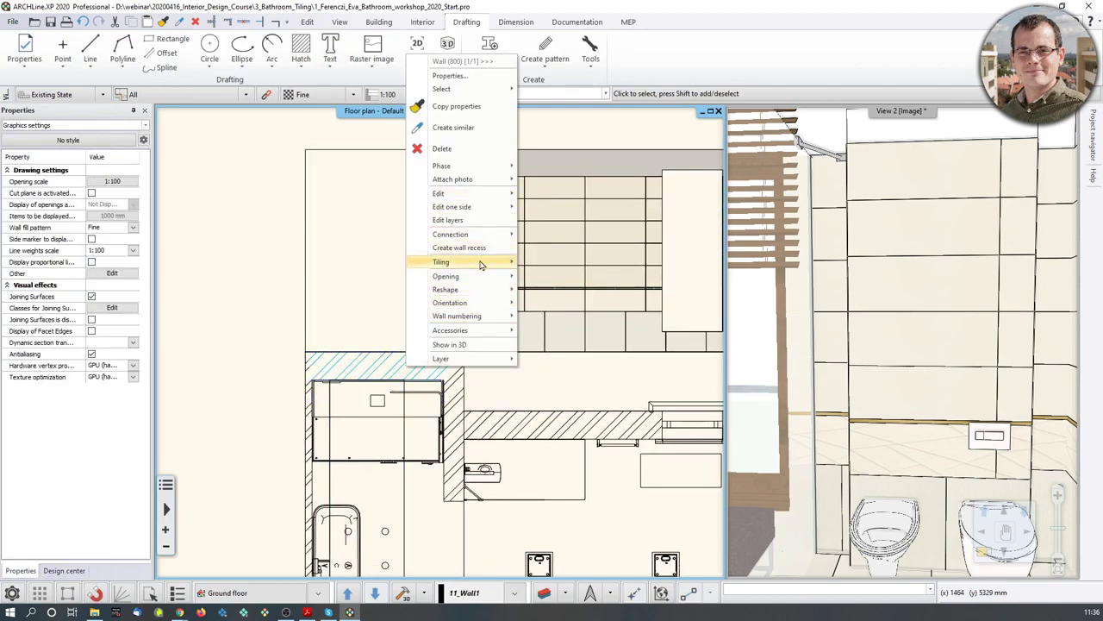
mouse_move(480, 266)
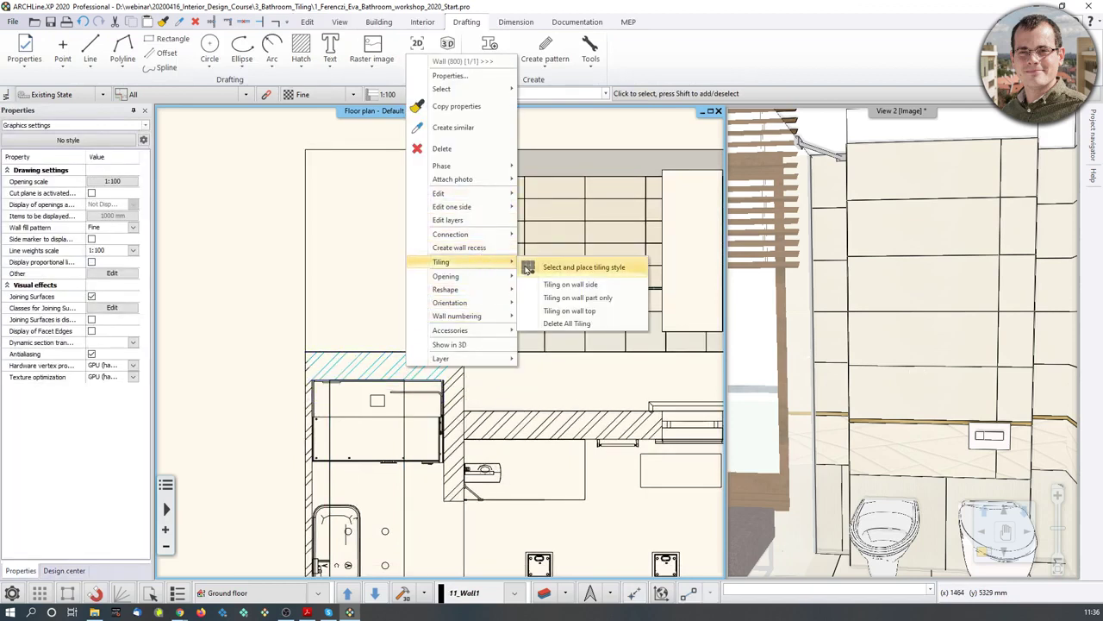
left_click(894, 294)
Start tiling on the layout for the bathtub wall, place its layout beside the plan on the bathtub side, and finish the tiling edit
scroll(899, 299, "up", 6)
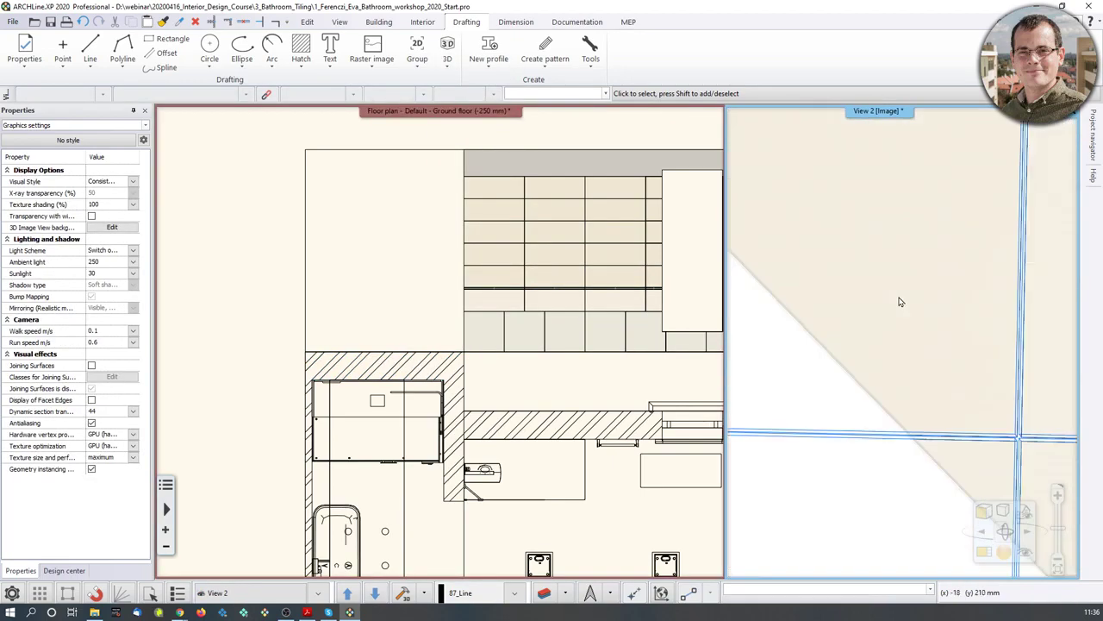
scroll(833, 311, "down", 6)
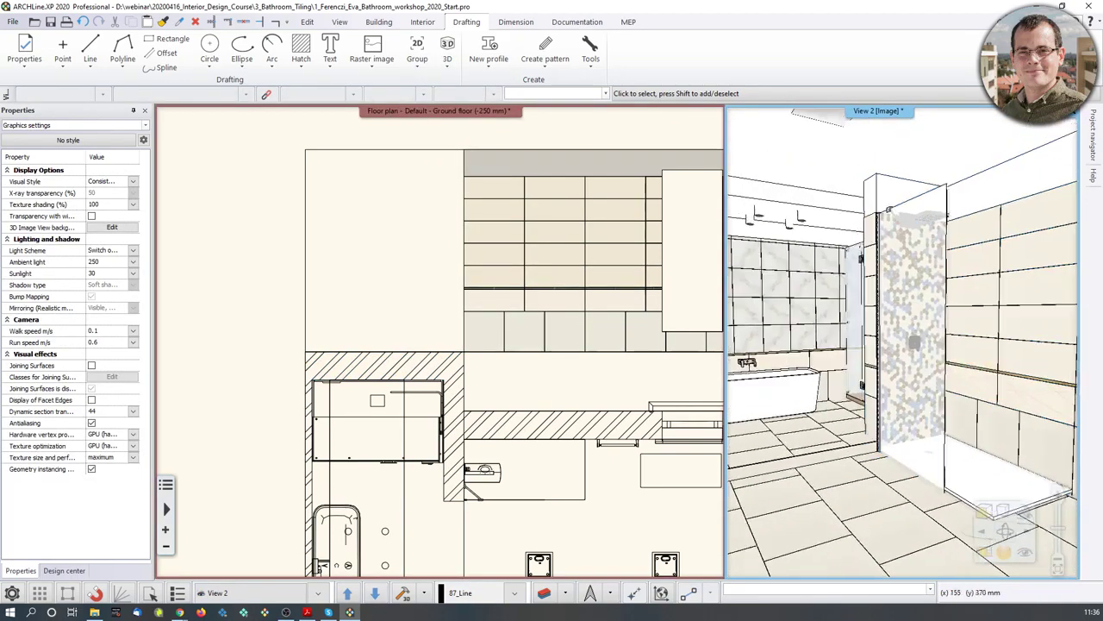
left_click(941, 308)
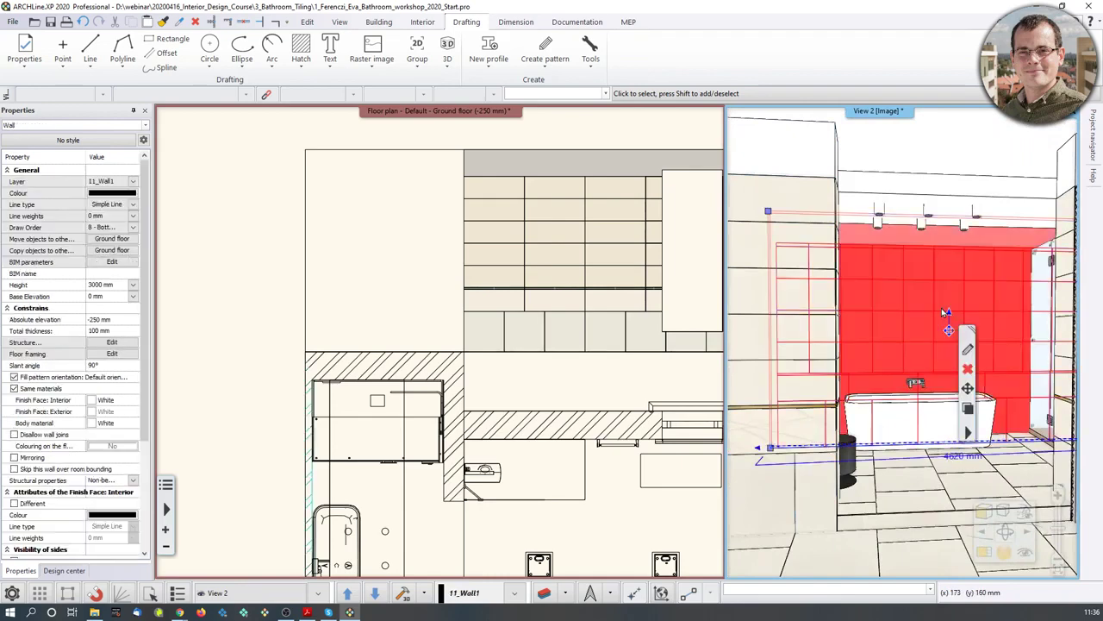
right_click(942, 309)
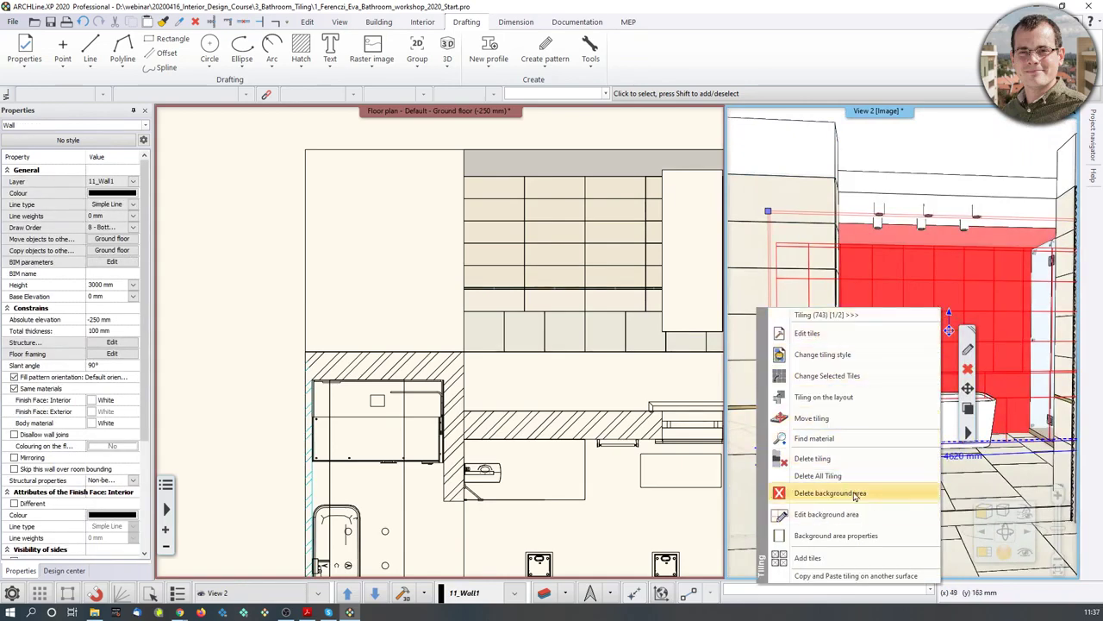
left_click(840, 396)
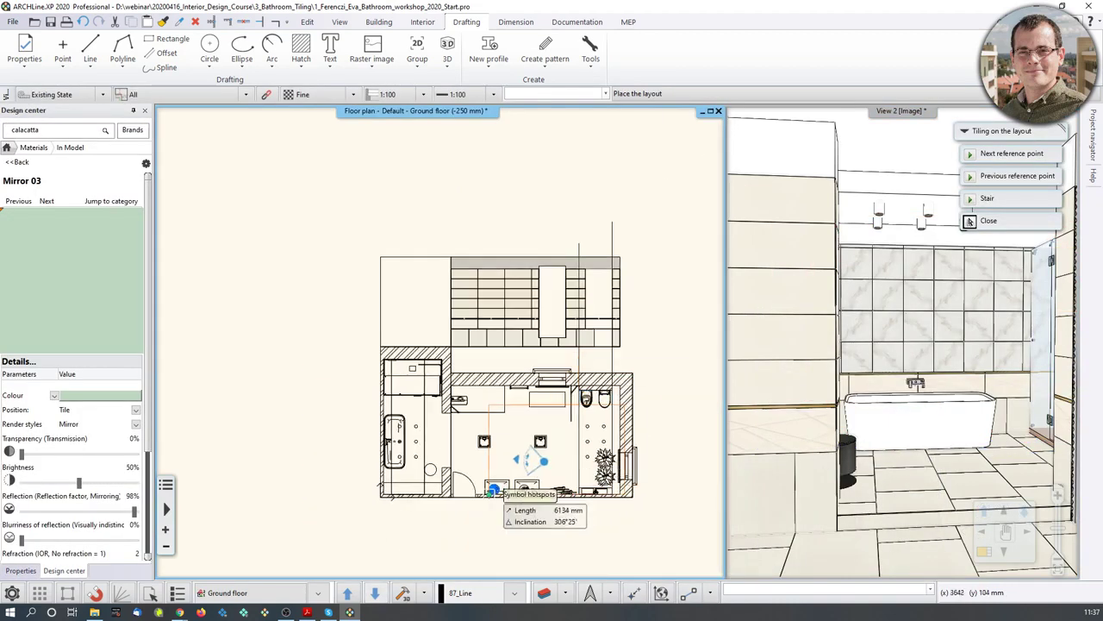
left_click(251, 431)
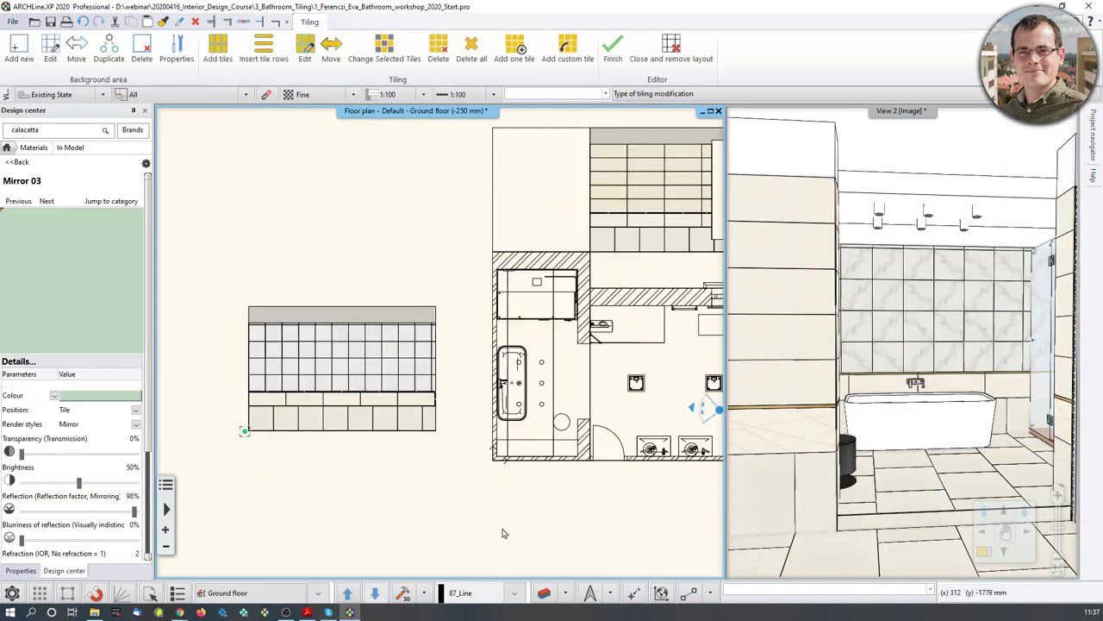
middle_click_drag(535, 492, 473, 482)
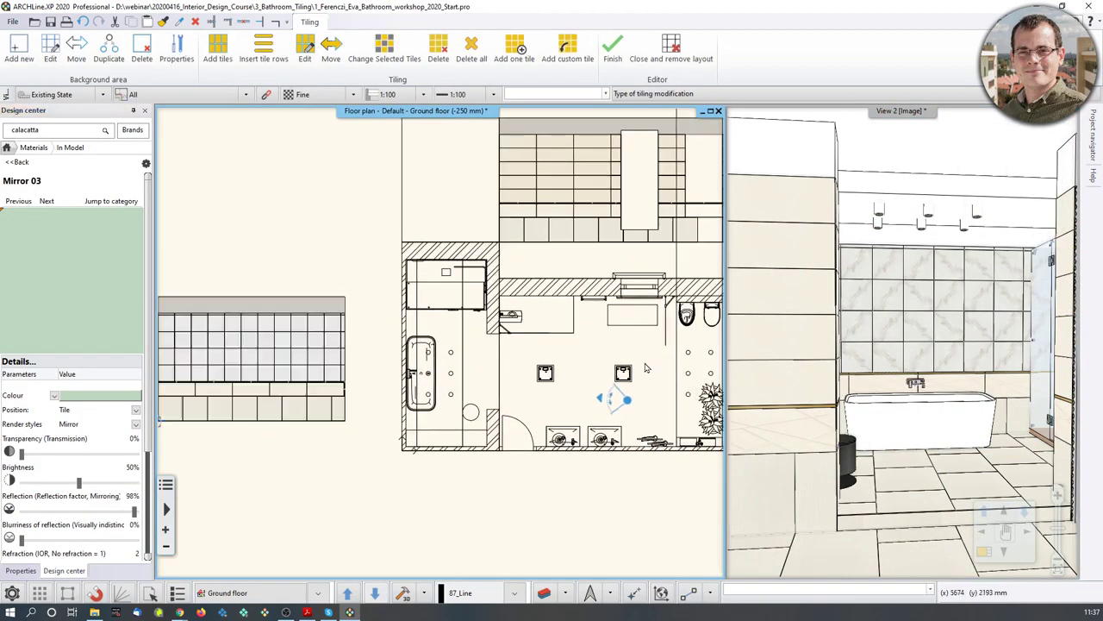
middle_click_drag(637, 409, 559, 372)
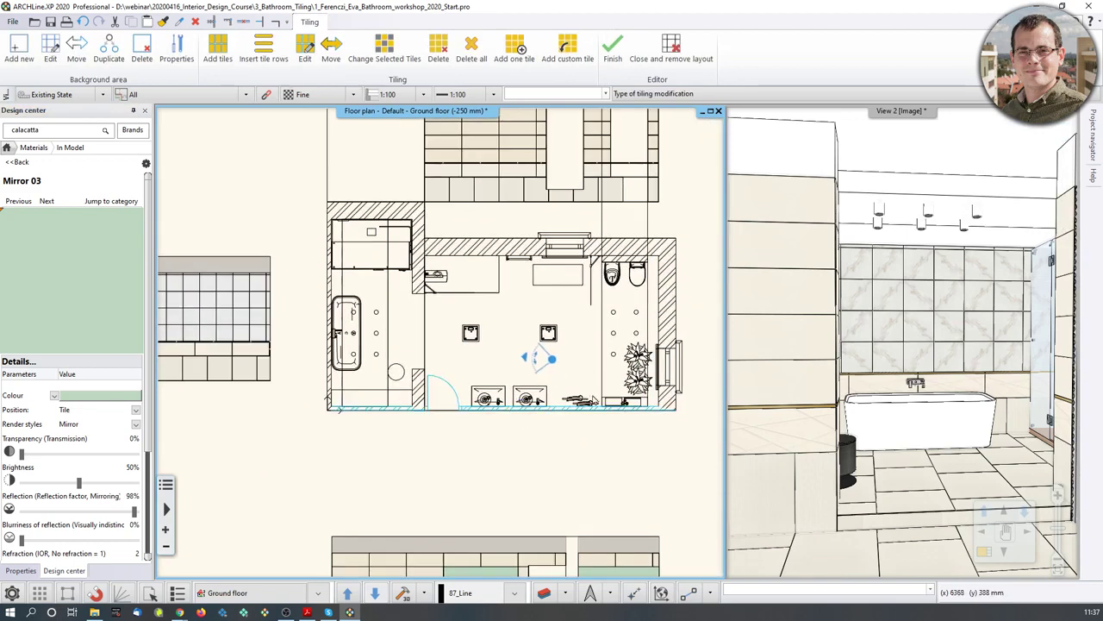
left_click(612, 48)
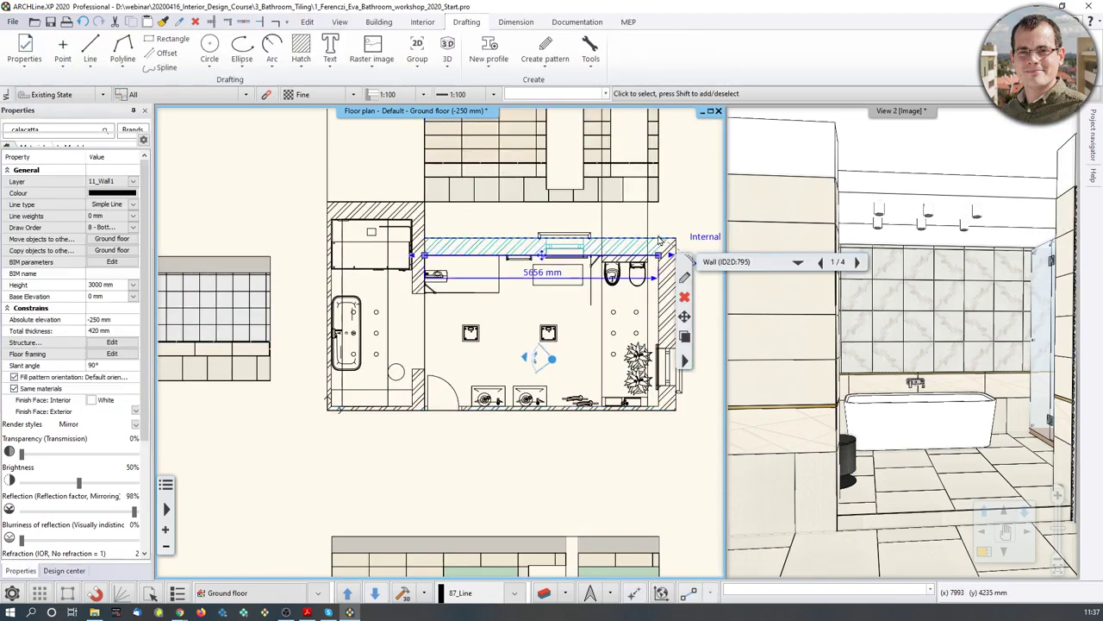
Start floor tiling on the main room's slab, place its layout beside the plan on the plants' side, and finish the tiling edit
left_click(655, 243)
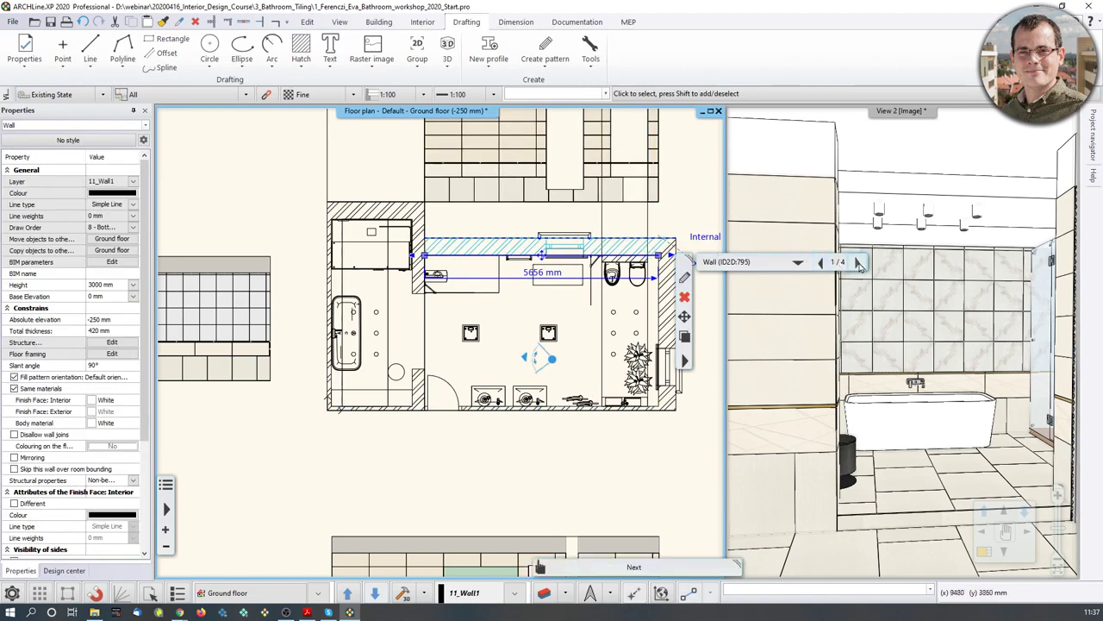
left_click(798, 262)
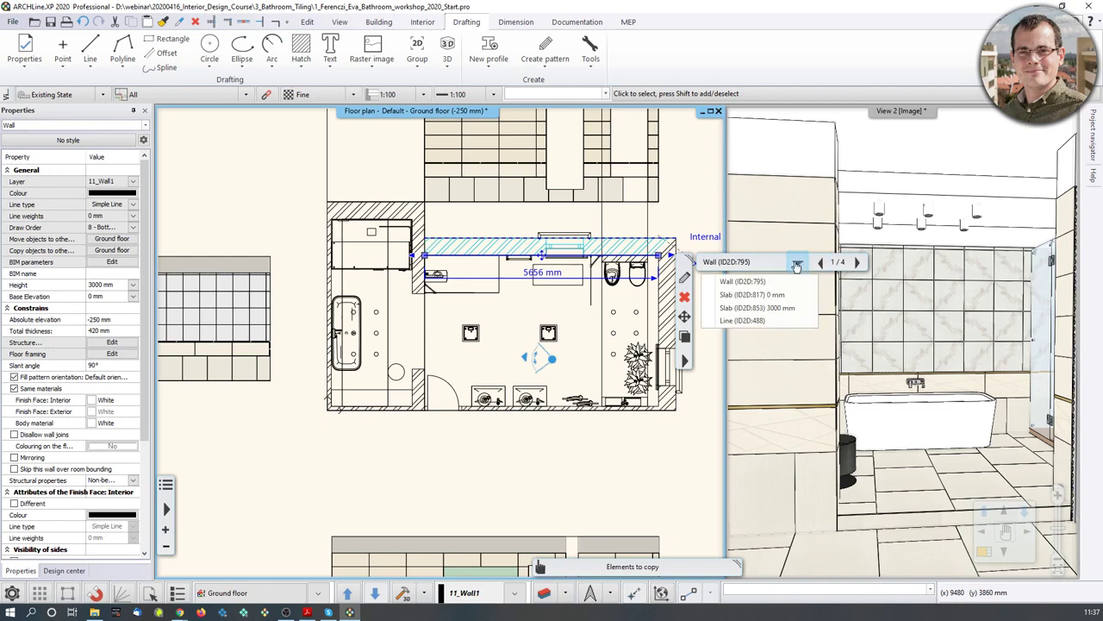
left_click(744, 308)
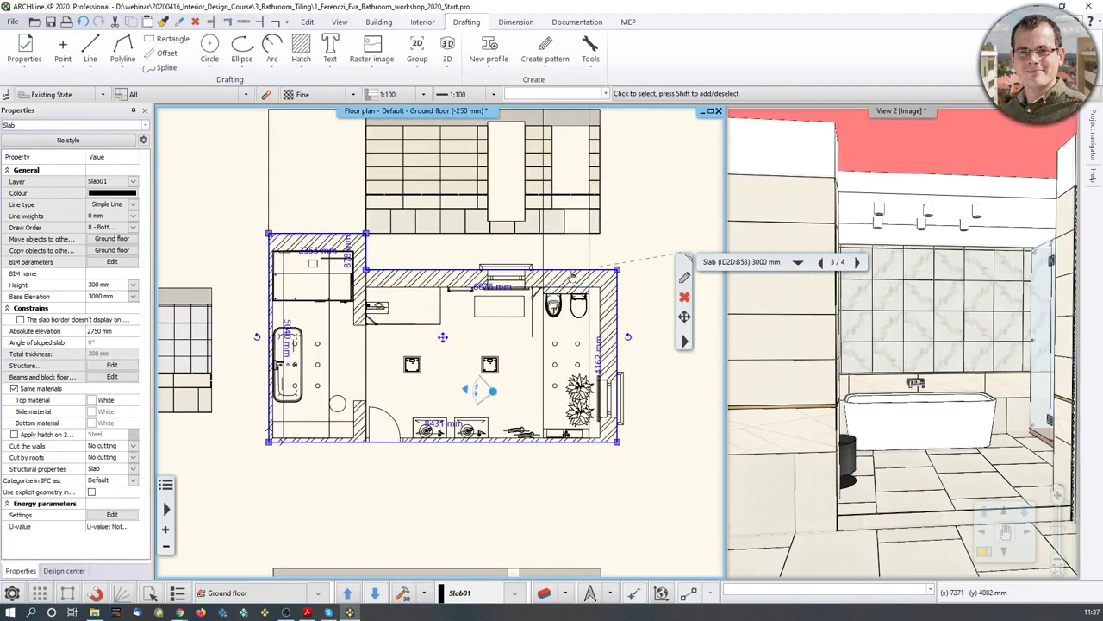
right_click(573, 275)
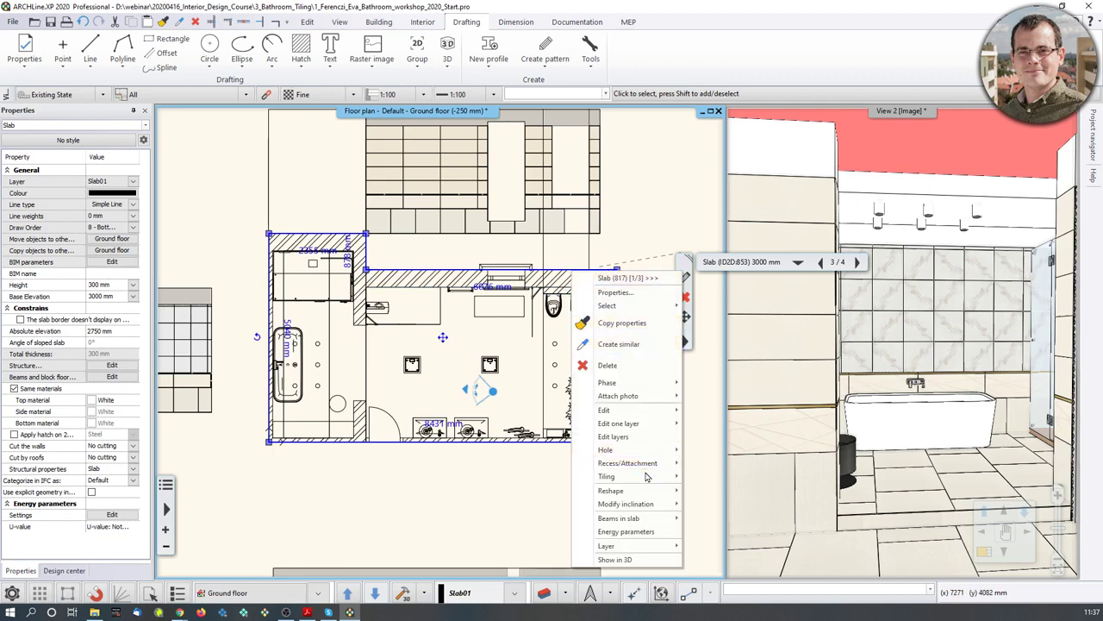
mouse_move(647, 477)
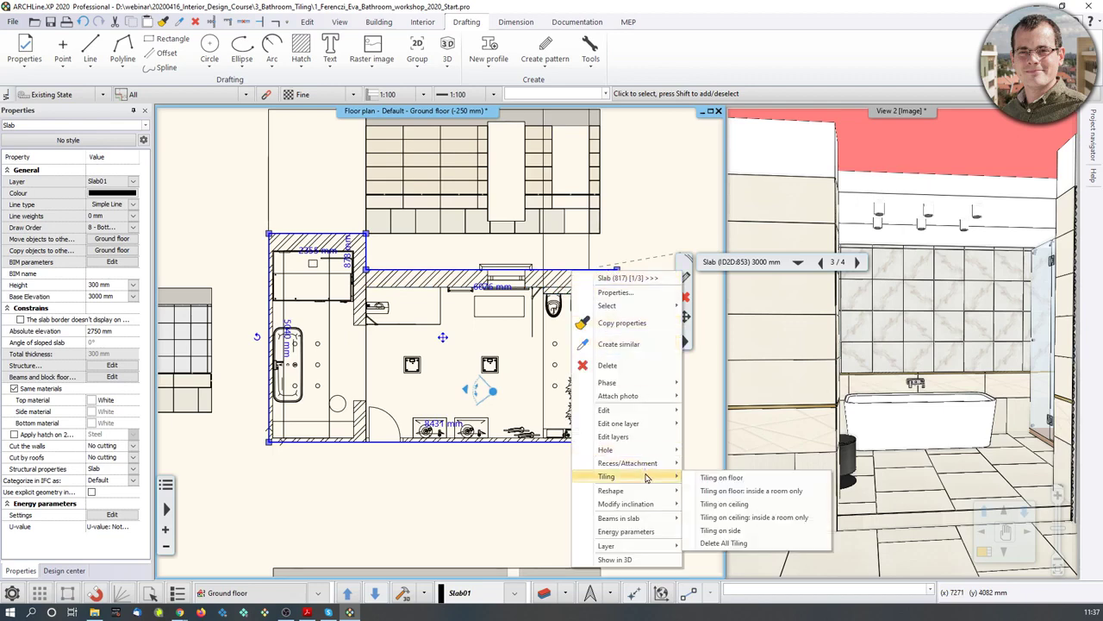
left_click(728, 478)
left_click(554, 390)
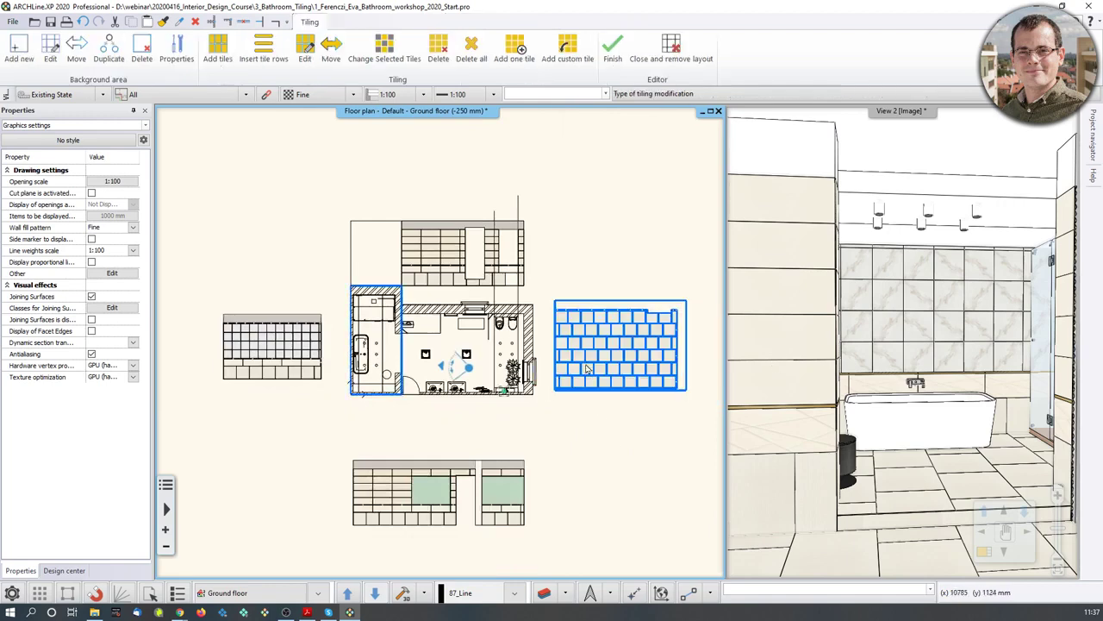
middle_click_drag(598, 352, 602, 348)
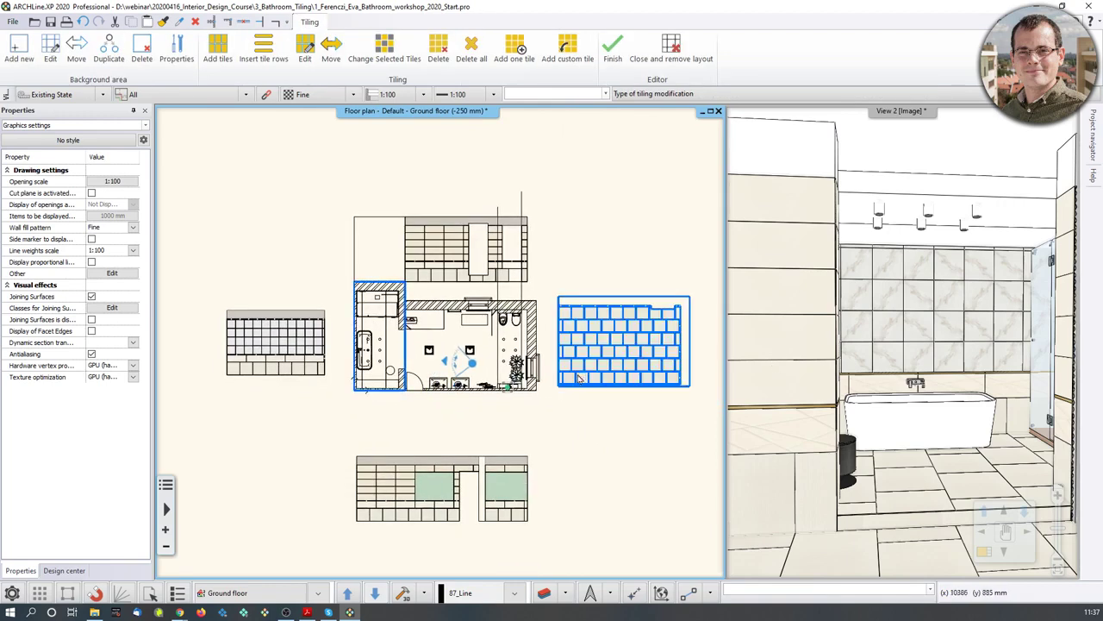
scroll(575, 394, "up", 2)
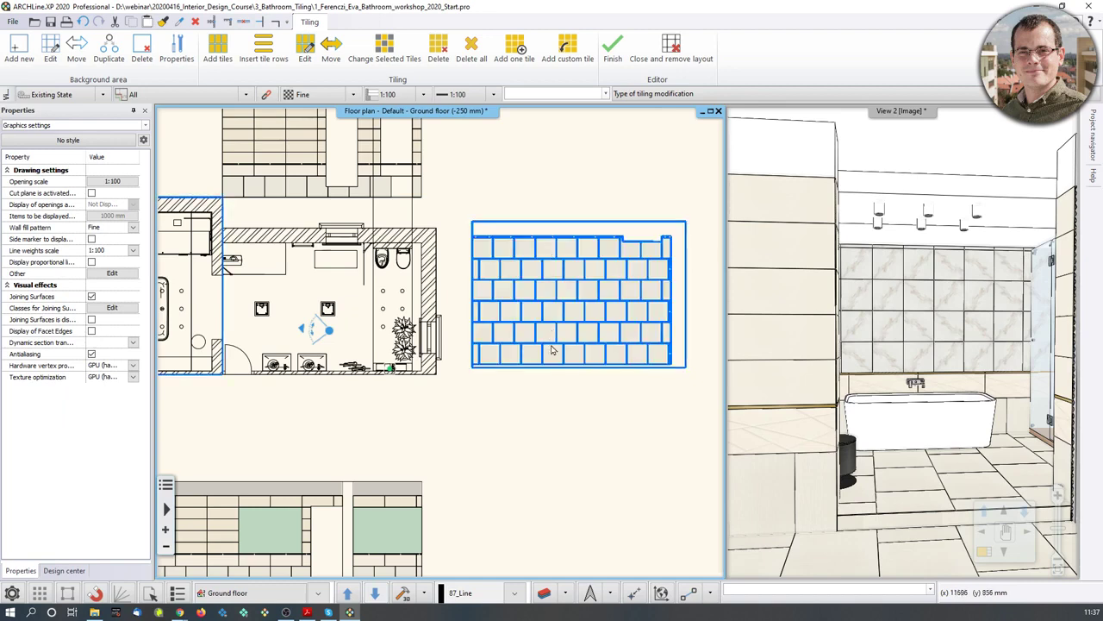
scroll(498, 395, "down", 2)
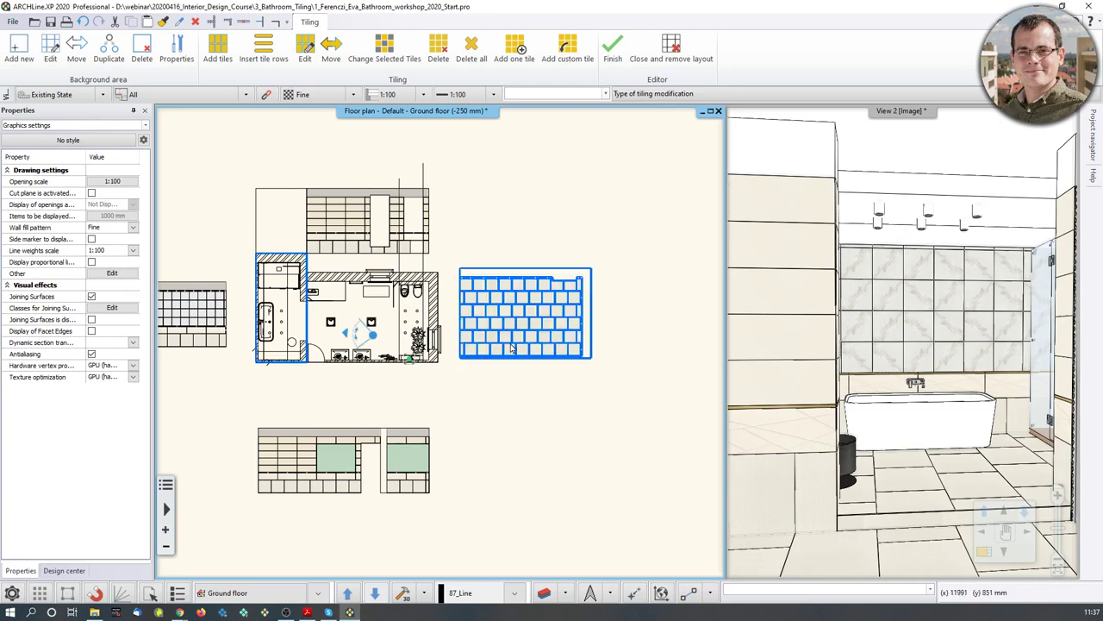
scroll(535, 314, "up", 2)
left_click(608, 65)
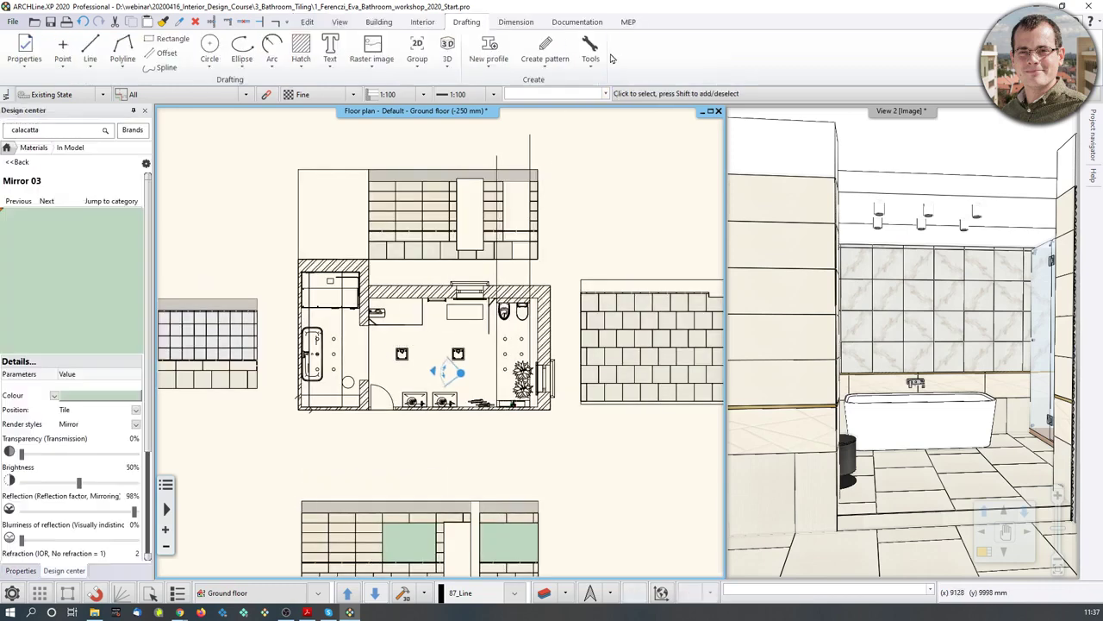
Start an image wall elevation of the washbasin wall and set the room side as the viewed part of the section
left_click(576, 21)
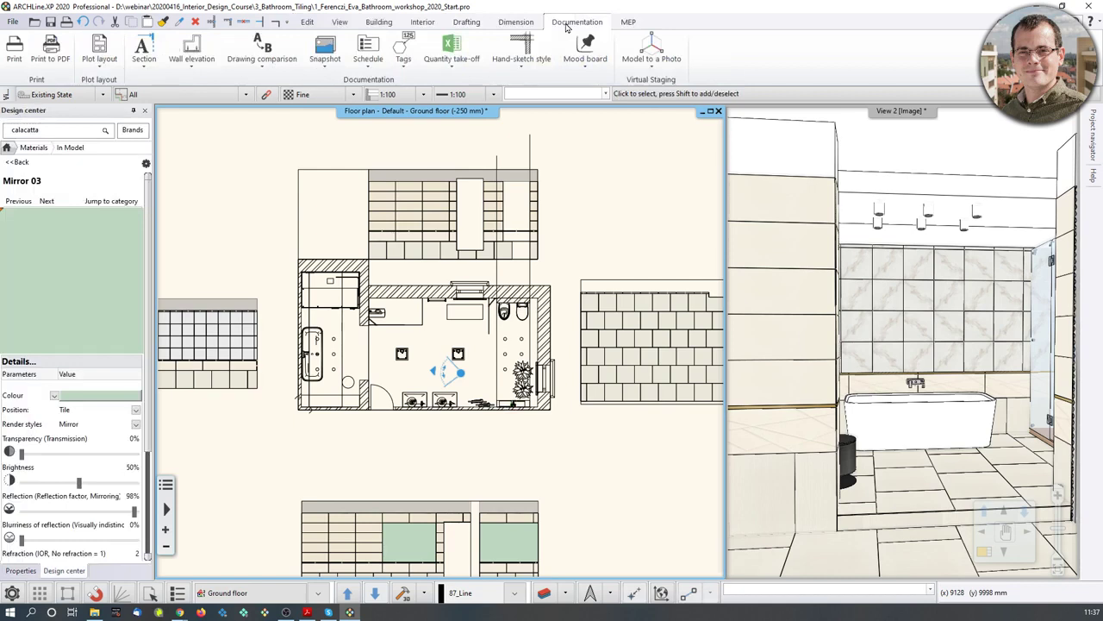
left_click(194, 71)
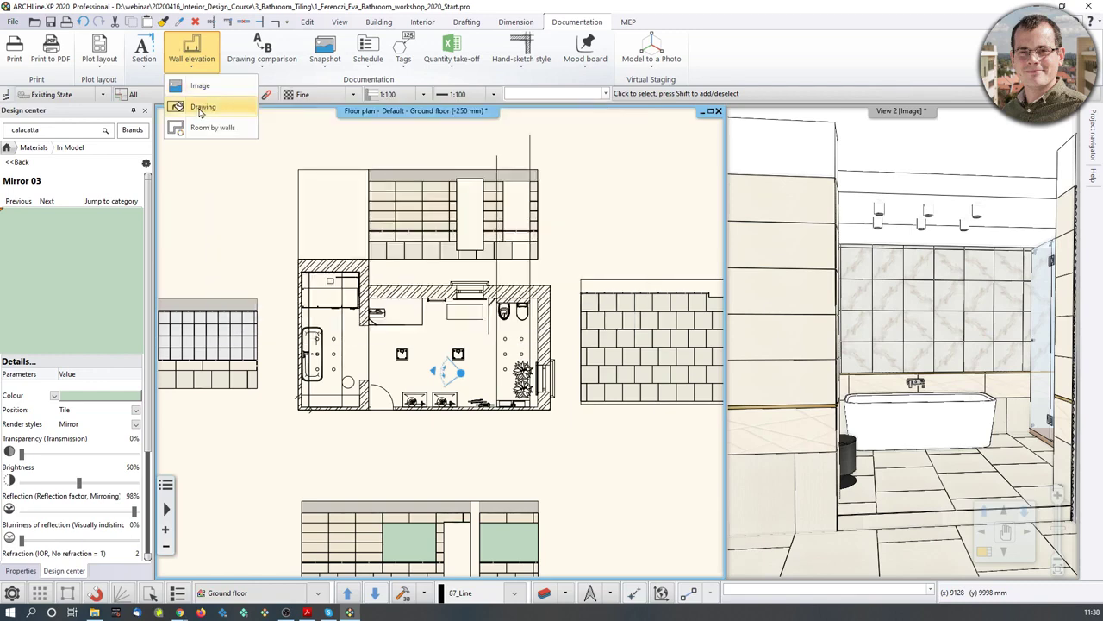
left_click(206, 91)
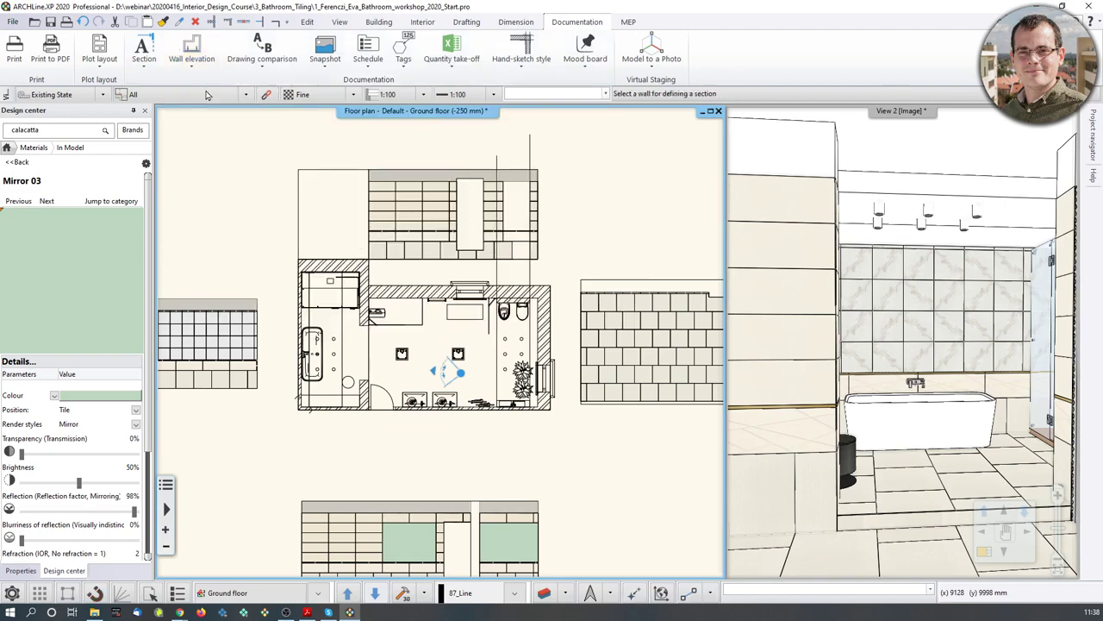
scroll(444, 312, "up", 2)
scroll(437, 412, "up", 3)
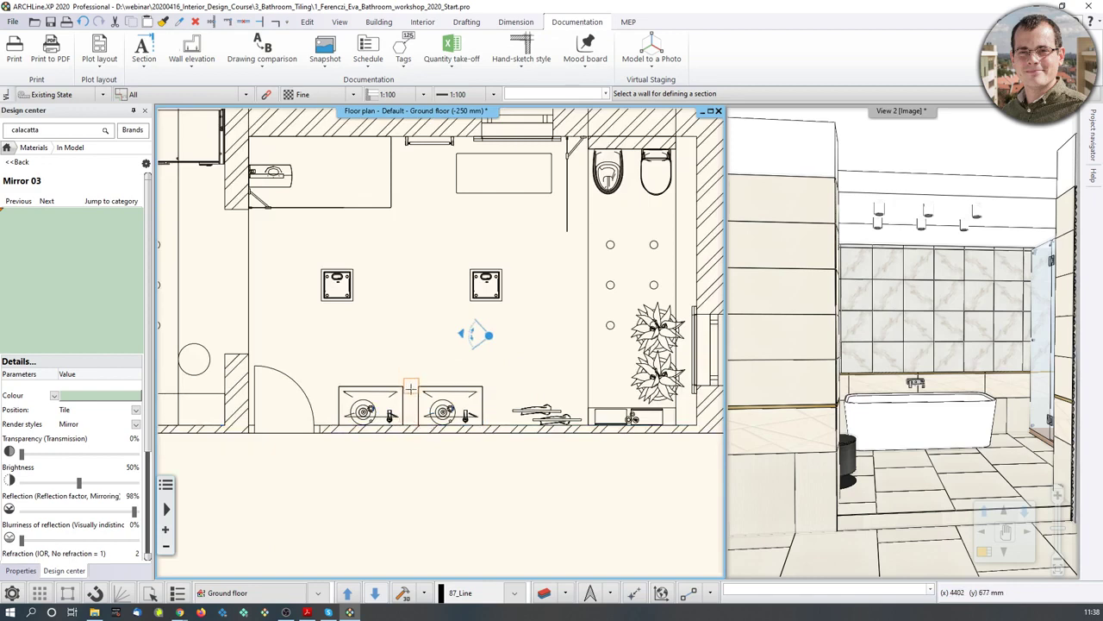
left_click(409, 424)
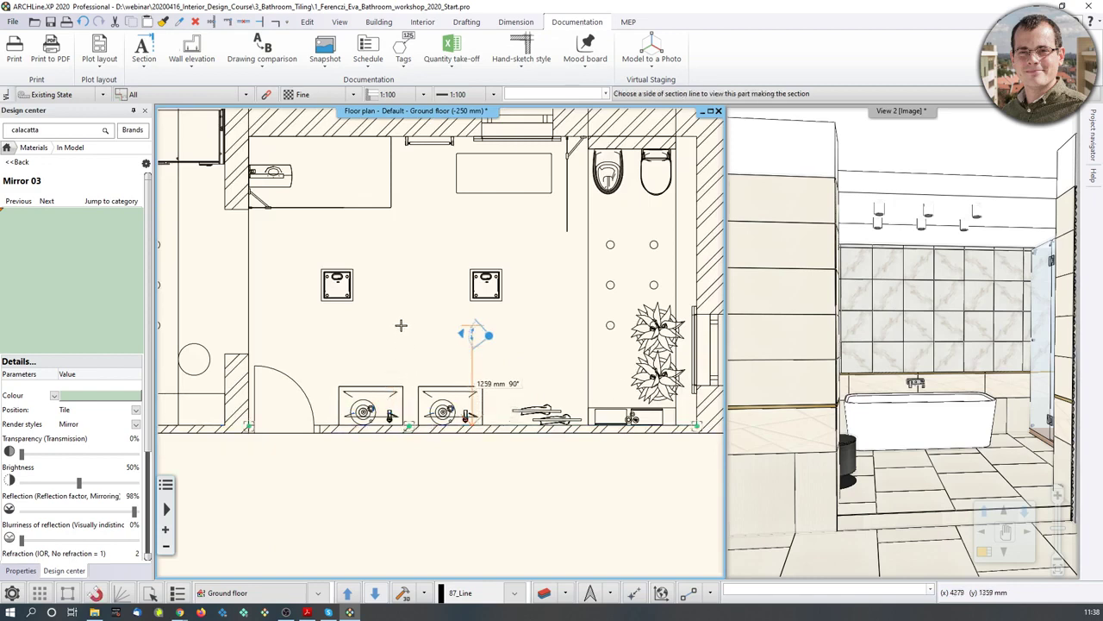
scroll(444, 382, "up", 1)
scroll(443, 382, "up", 2)
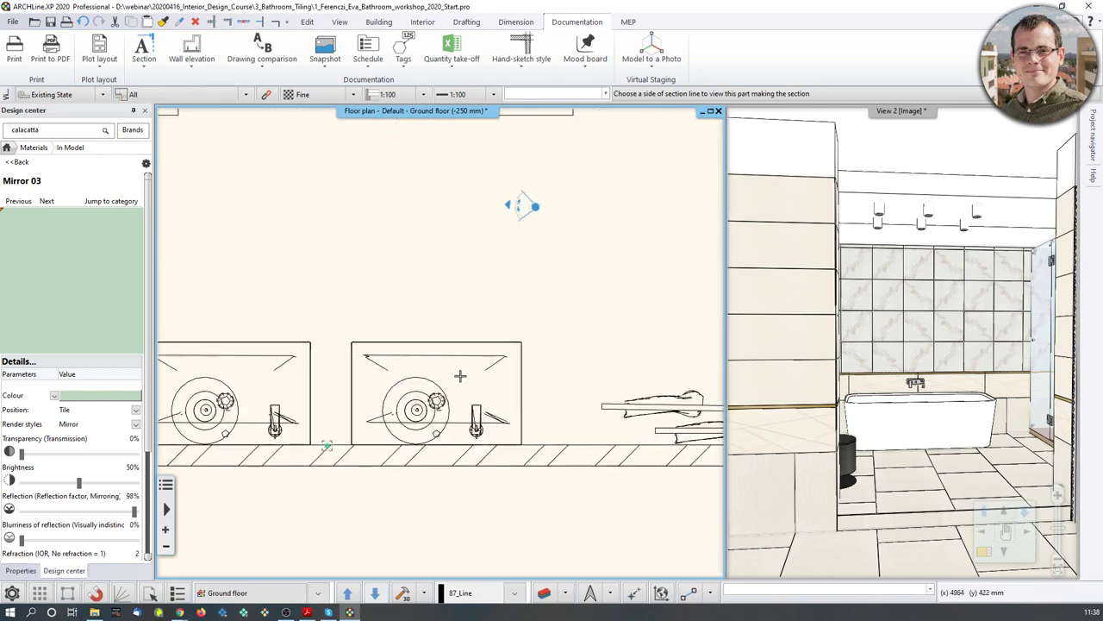
scroll(486, 278, "down", 2)
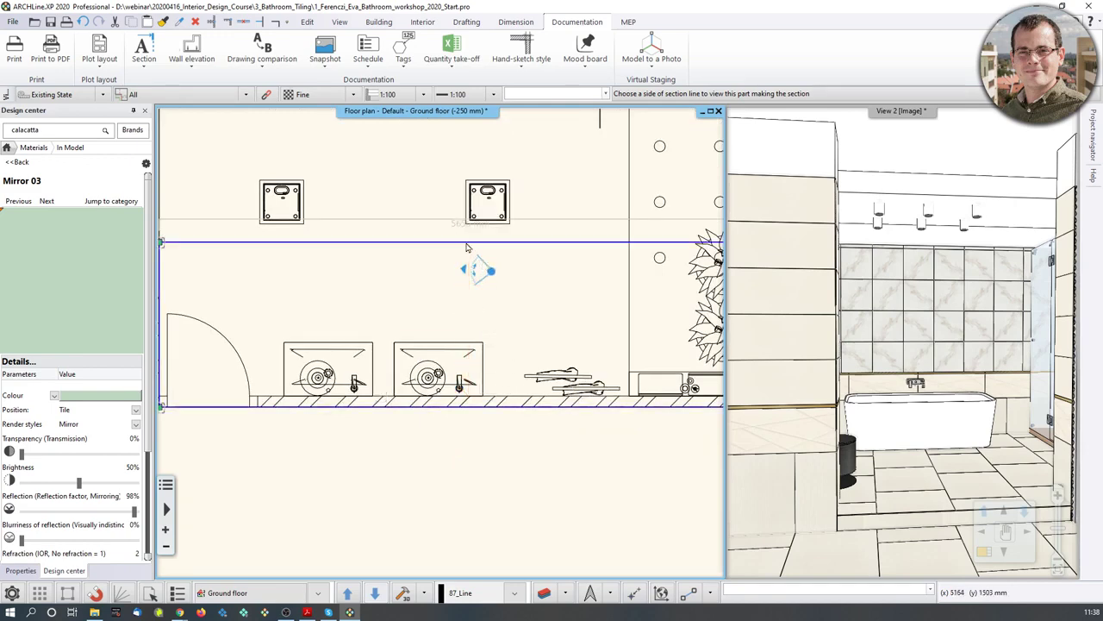
left_click(470, 323)
Move the far edge of the elevation's view area closer to the washbasin wall, so it passes between the two plants
scroll(474, 338, "down", 3)
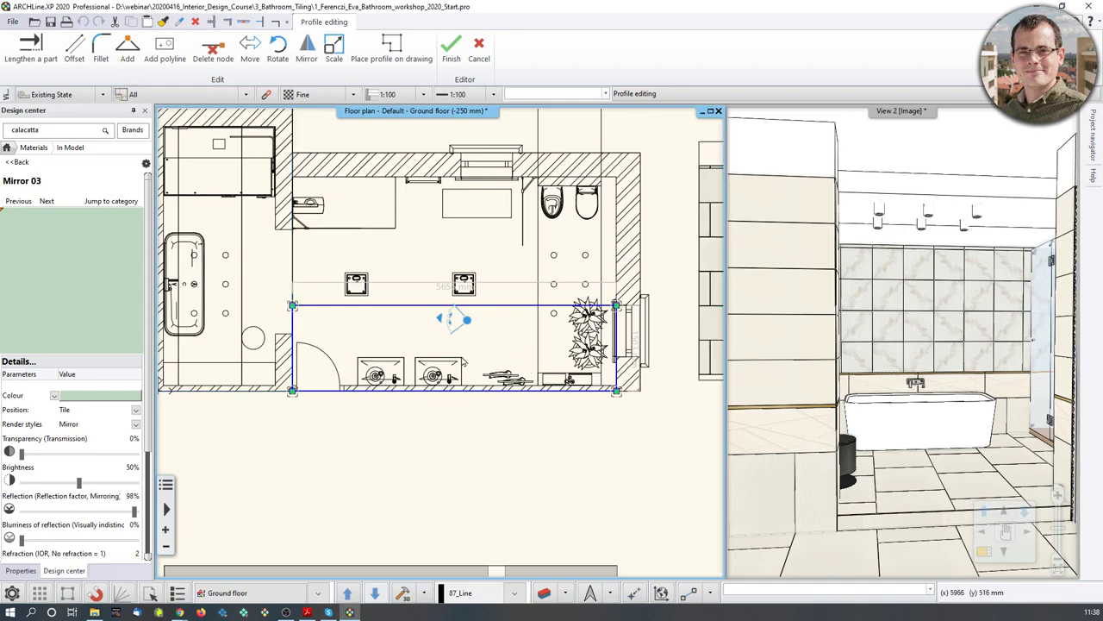
right_click(427, 313)
left_click(466, 315)
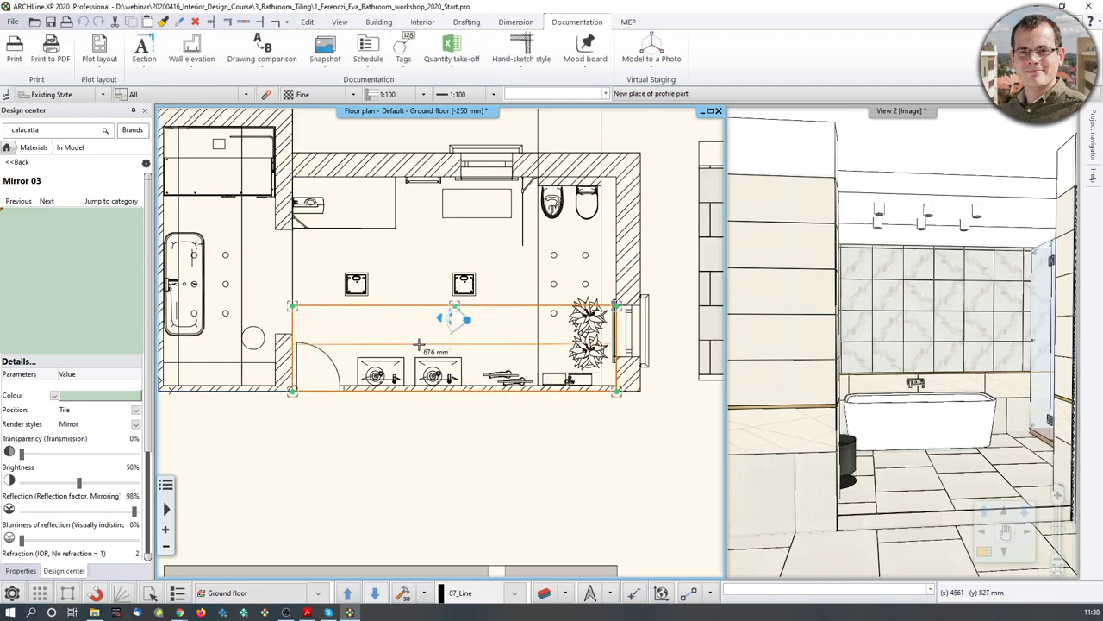
scroll(432, 347, "up", 2)
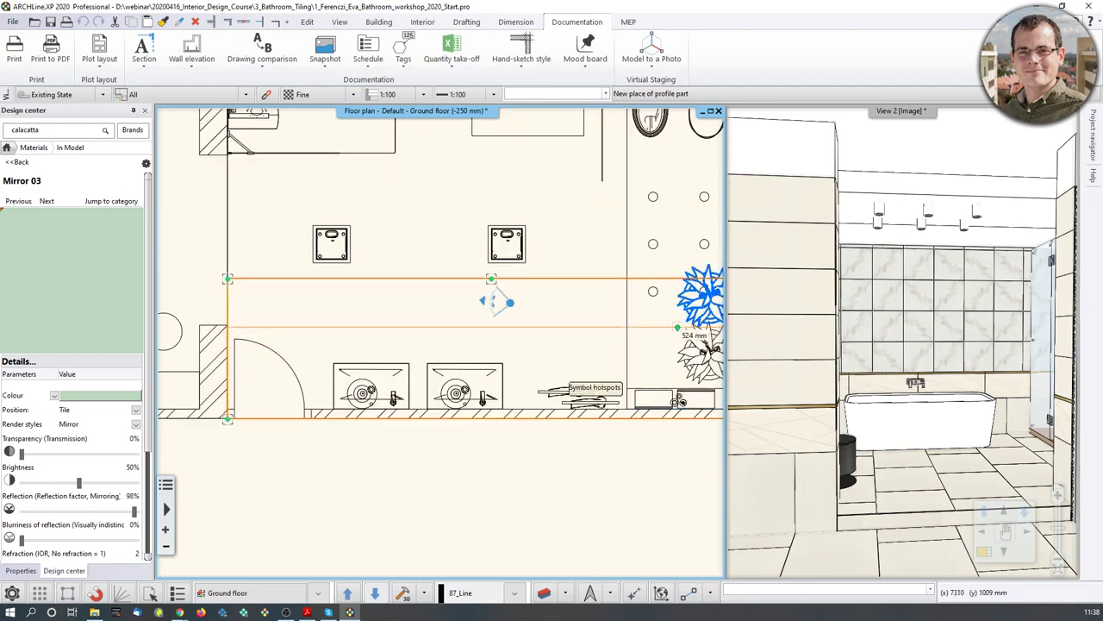
scroll(636, 335, "down", 1)
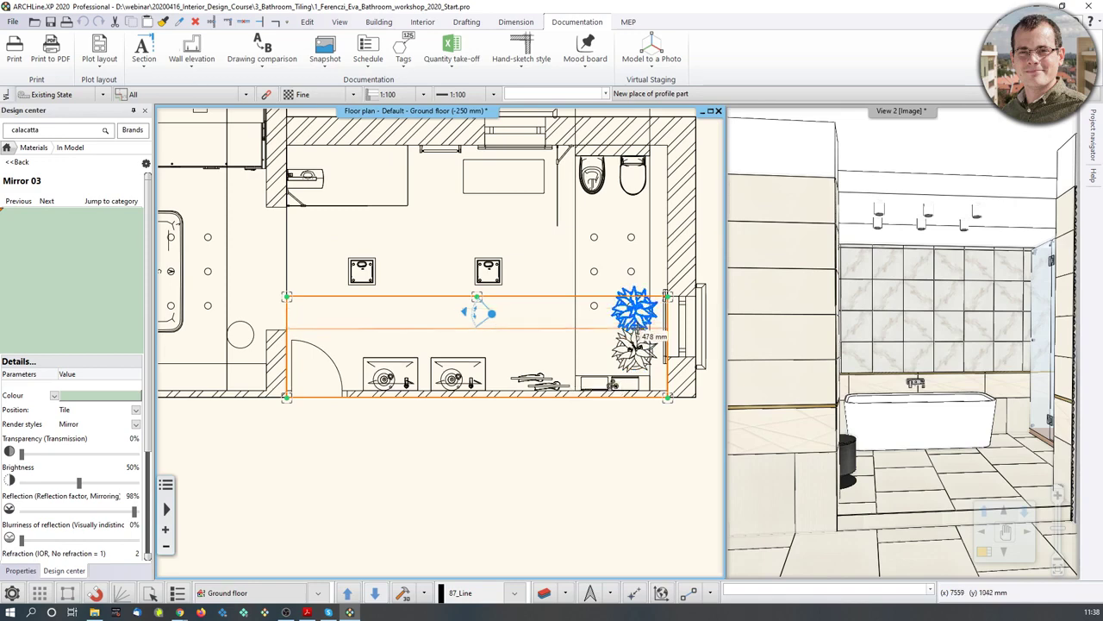
scroll(617, 337, "up", 3)
middle_click_drag(353, 343, 613, 331)
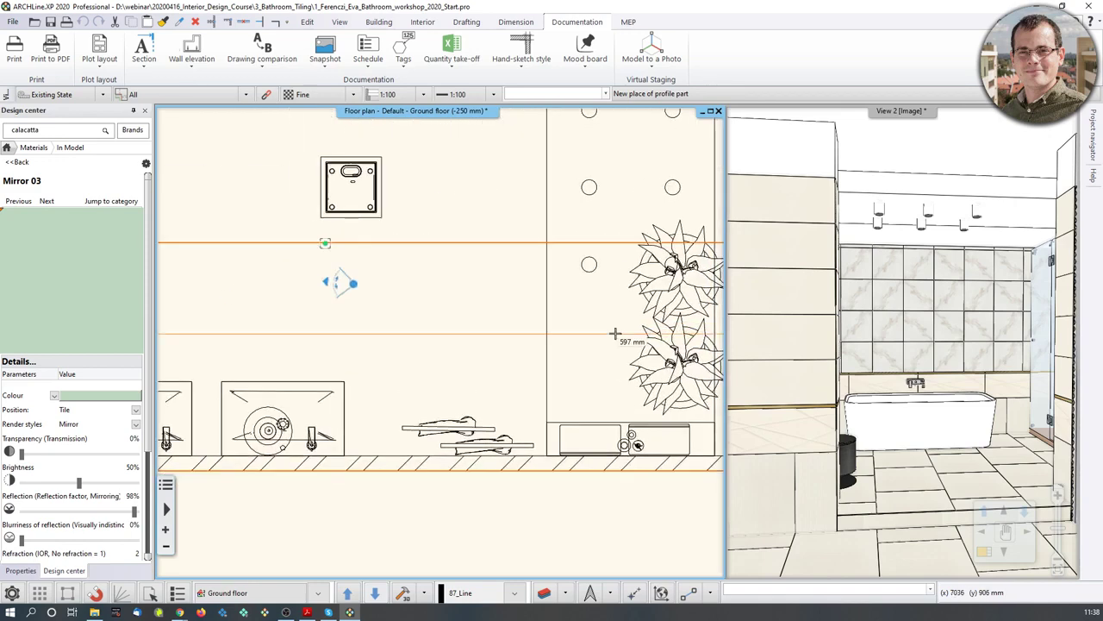
left_click(459, 317)
Insert a node on the view area's far edge just before the plants, and move the plant-side segment between the lower plant and the shelf unit
right_click(593, 320)
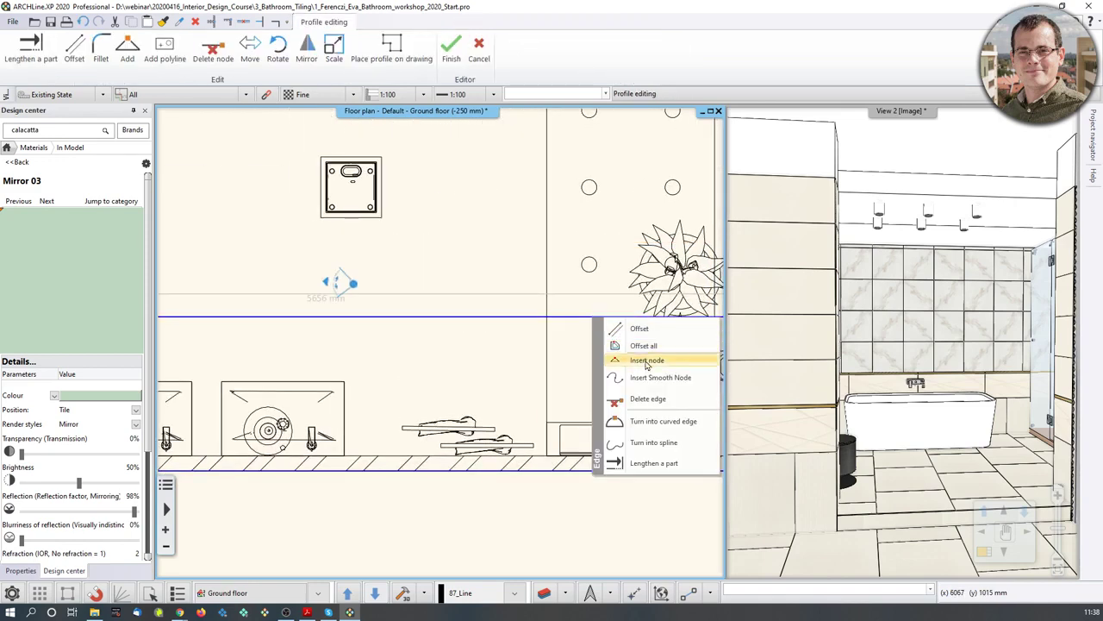
left_click(646, 360)
left_click(603, 316)
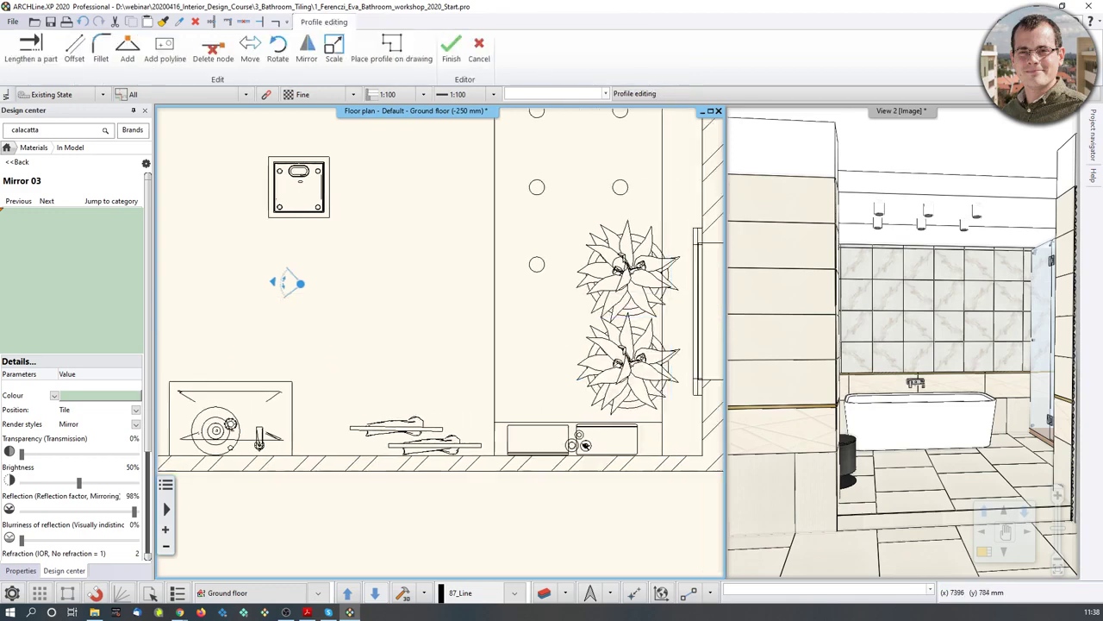
right_click(602, 319)
left_click(641, 326)
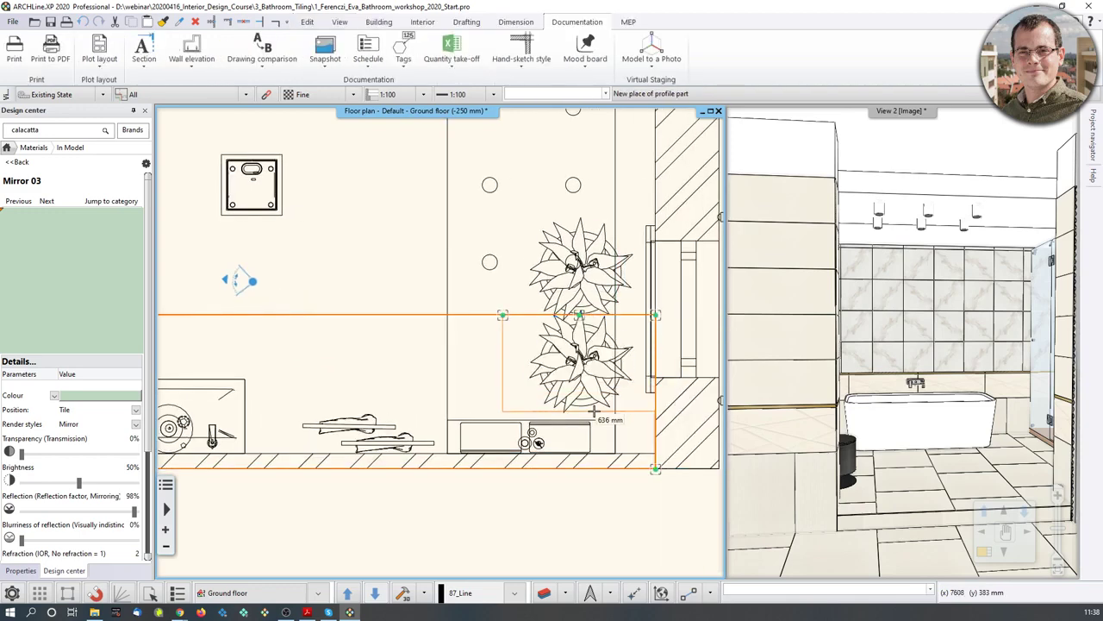
scroll(651, 430, "up", 4)
middle_click_drag(651, 430, 490, 354)
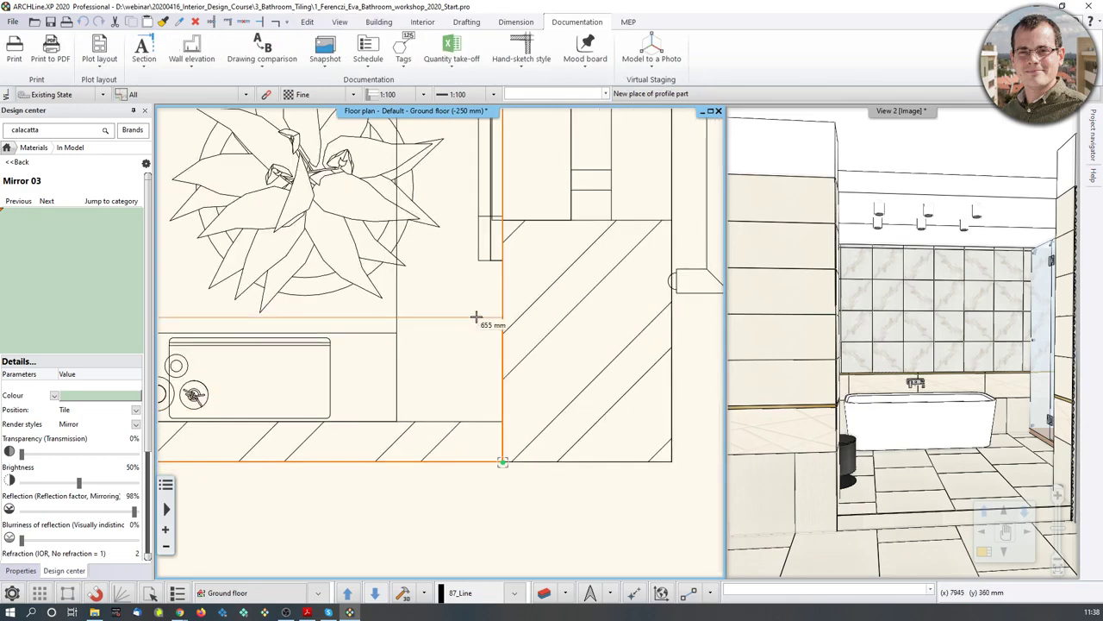
left_click(478, 315)
Save the elevation snapshot as a 1080-pixel PNG file in the 3_Bathroom_Tiling folder
scroll(440, 336, "down", 4)
middle_click_drag(348, 325, 485, 376)
scroll(552, 376, "down", 3)
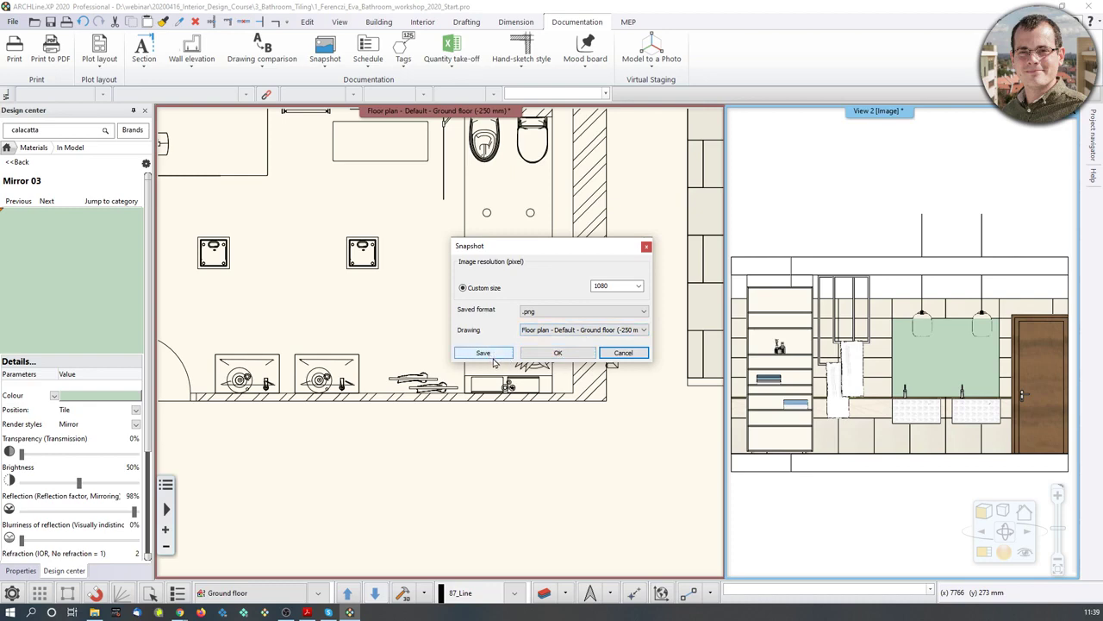
left_click(495, 362)
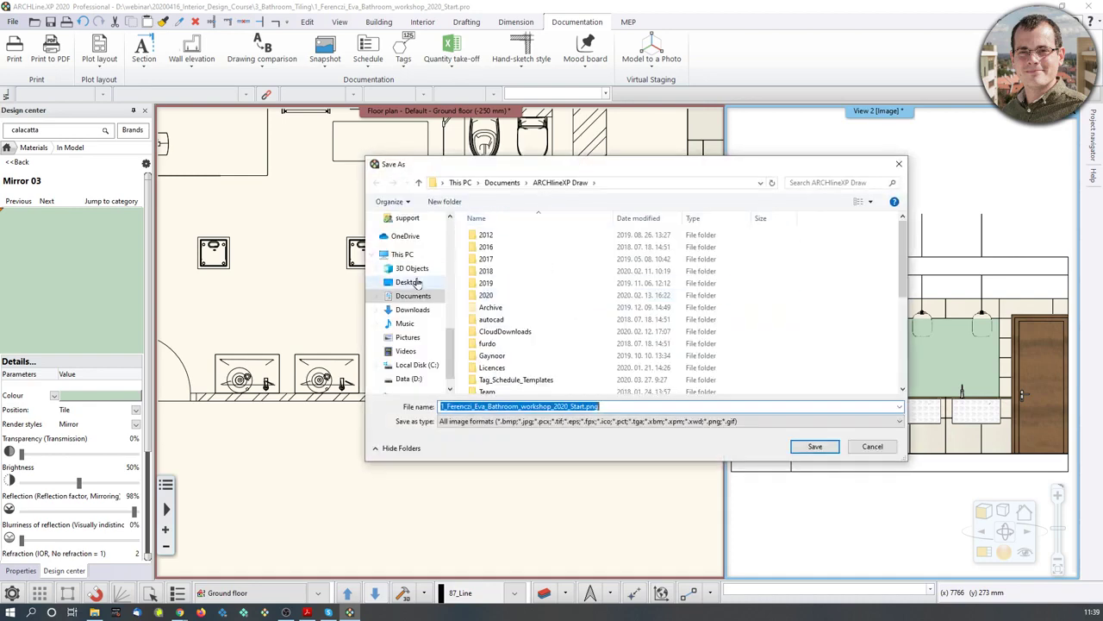
left_click_drag(533, 163, 0, 203)
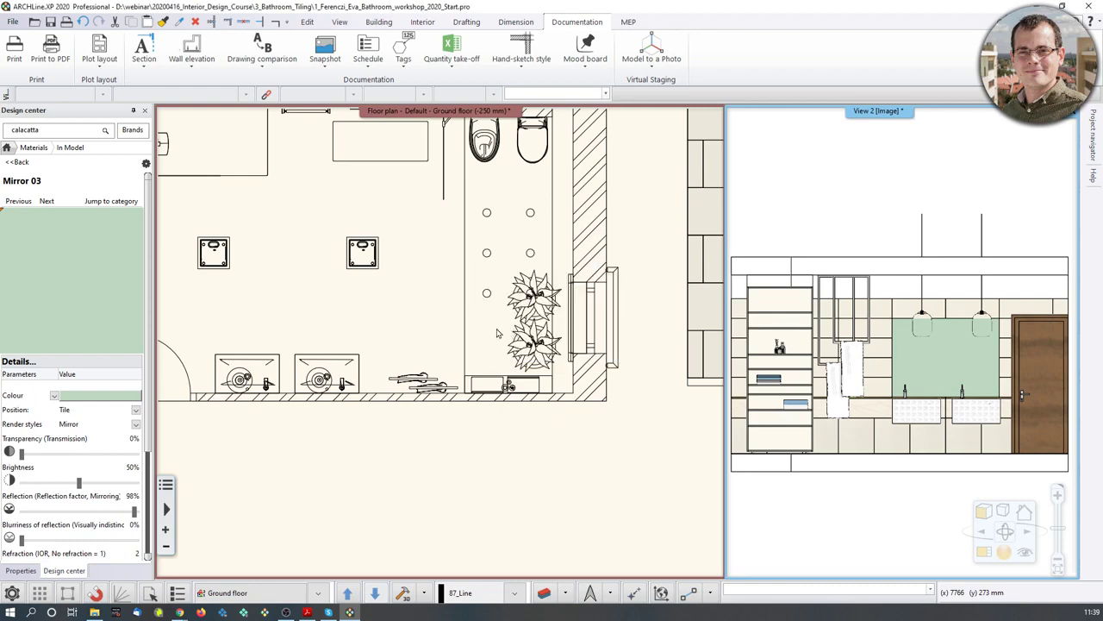
Switch to File Explorer, view the saved elevation PNG from the 3_Bathroom_Tiling folder, and close the image viewer
middle_click_drag(408, 314, 481, 322)
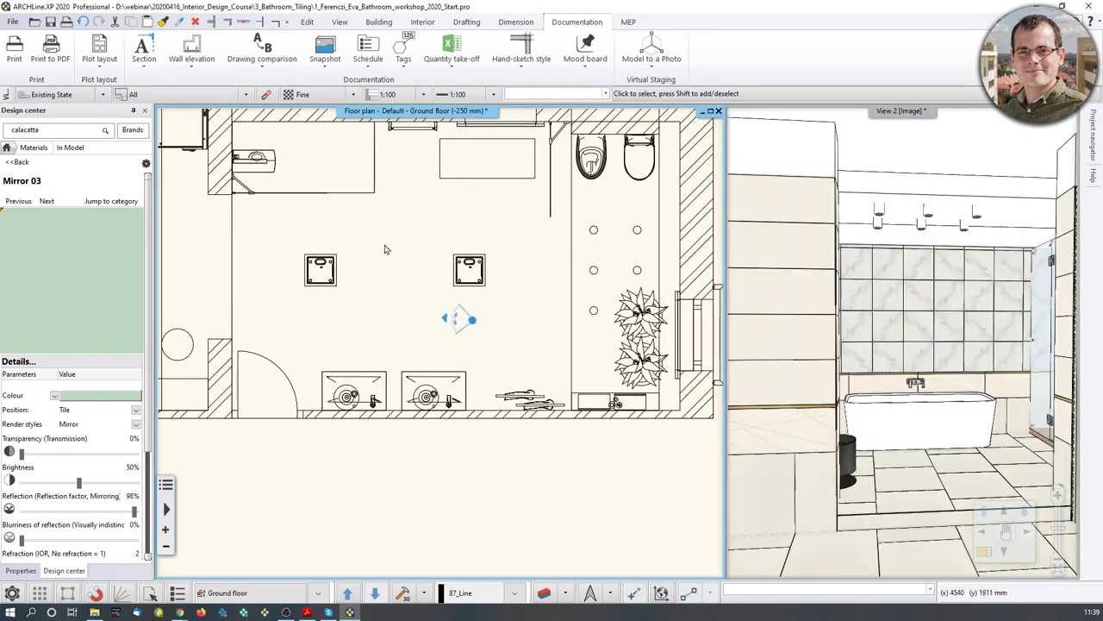
left_click(92, 613)
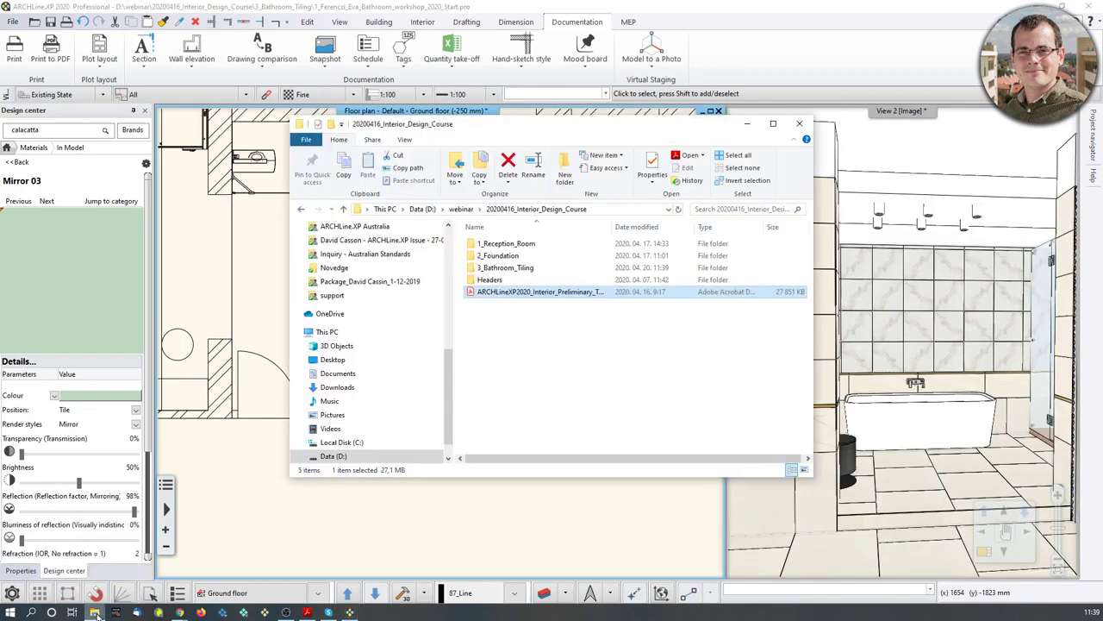
double_click(507, 269)
left_click(529, 269)
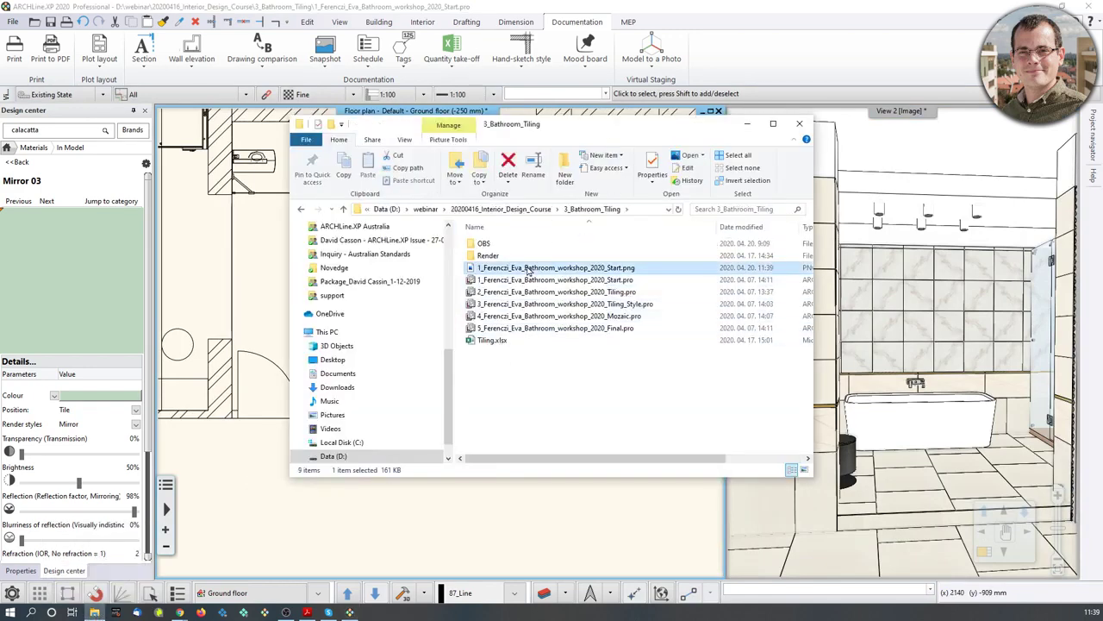
double_click(528, 269)
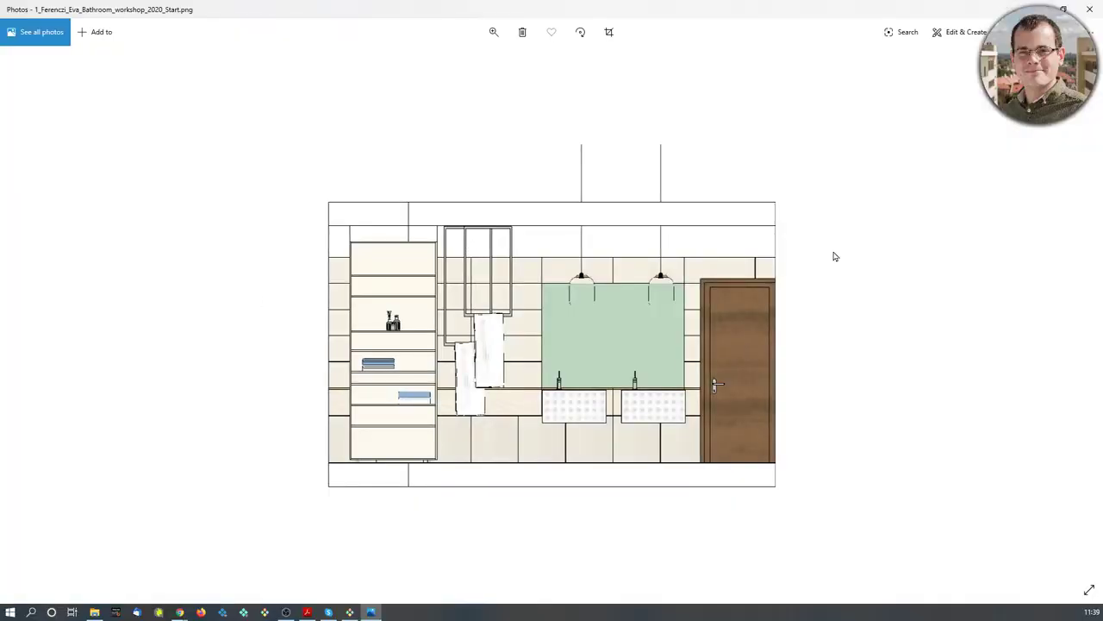
left_click(1090, 9)
Bring the saved elevation PNG into the floor plan and place it below the floor tiling layout, beside the washbasin wall's layout
left_click_drag(616, 129, 956, 58)
left_click_drag(877, 199, 345, 519)
middle_click_drag(324, 535, 393, 376)
scroll(379, 468, "down", 5)
middle_click_drag(601, 452, 485, 446)
left_click(475, 475)
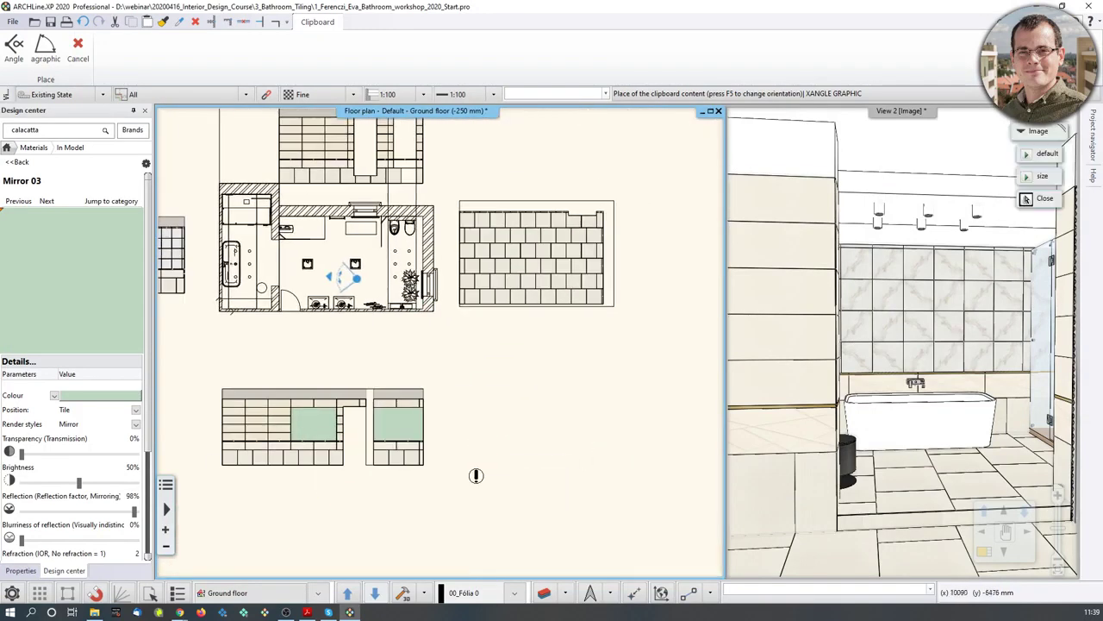
left_click(605, 378)
Start another image wall elevation of the washbasin wall and set the room side as the viewed part of the section
middle_click_drag(445, 377, 491, 366)
scroll(380, 290, "up", 4)
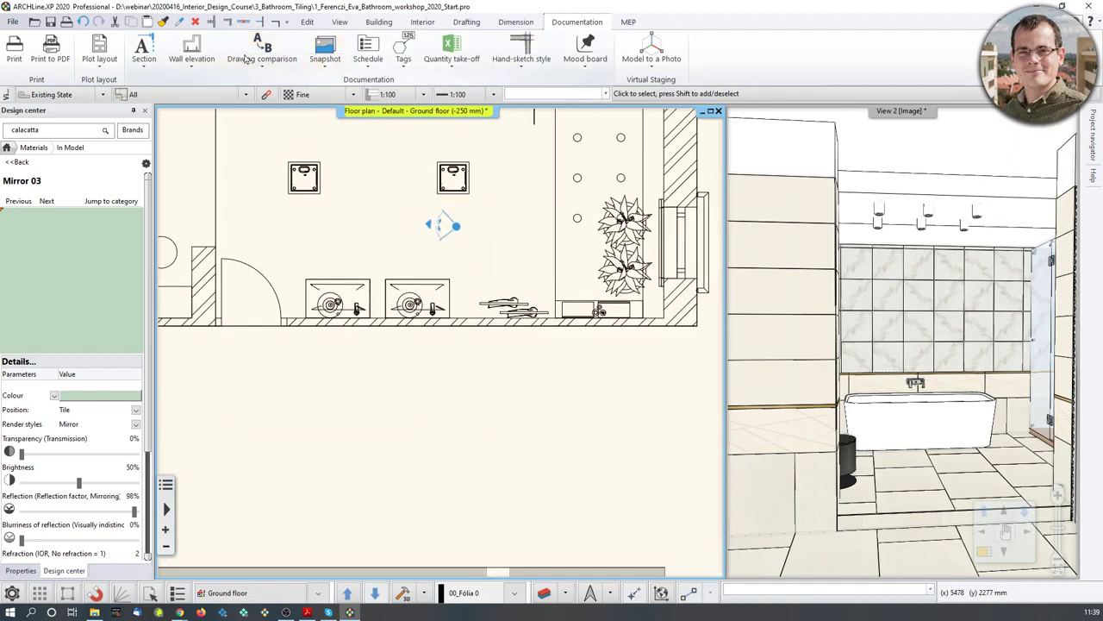
left_click(191, 53)
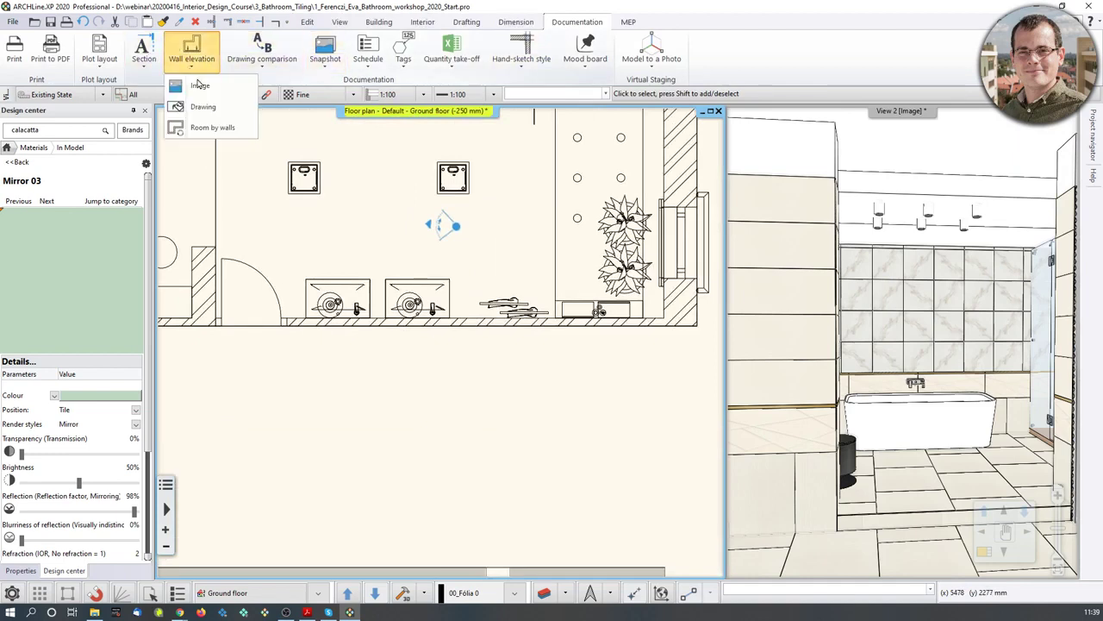
left_click(185, 84)
left_click(472, 317)
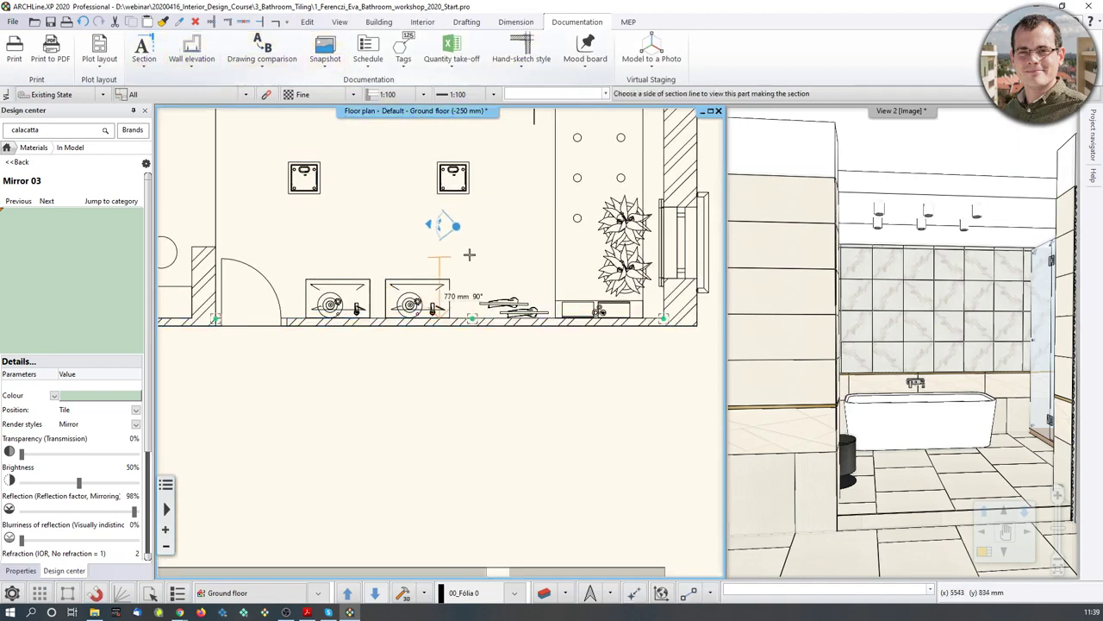
left_click(471, 252)
Insert a node where the view area's far edge crosses the platform edge, and move the plant-side segment closer to the washbasin wall, beside the shelf unit
scroll(561, 267, "up", 1)
right_click(557, 268)
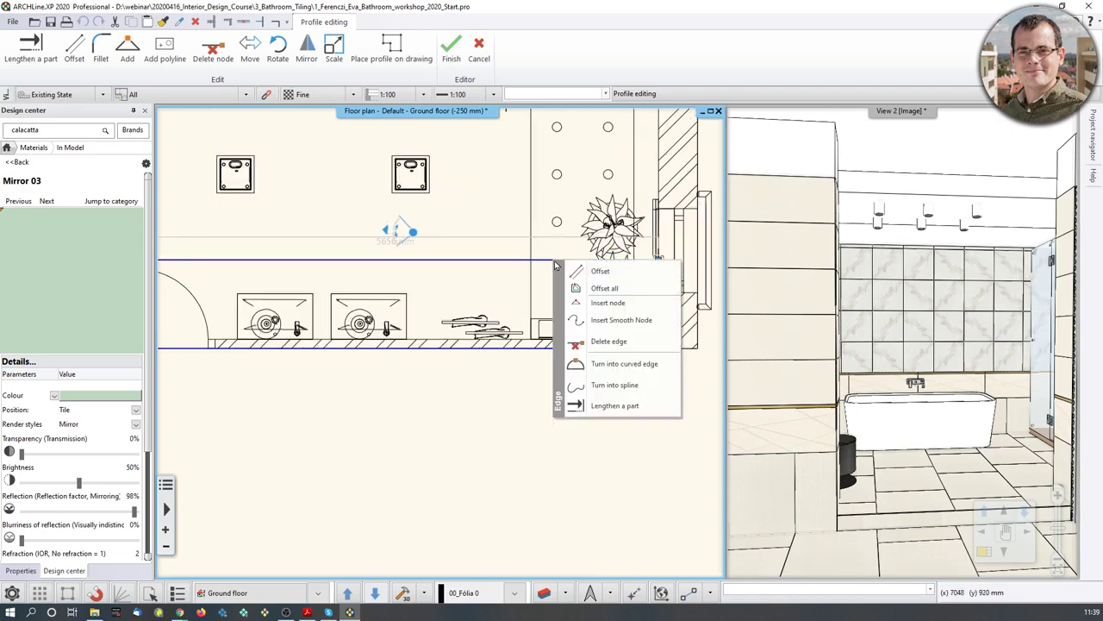
left_click(595, 300)
left_click(530, 259)
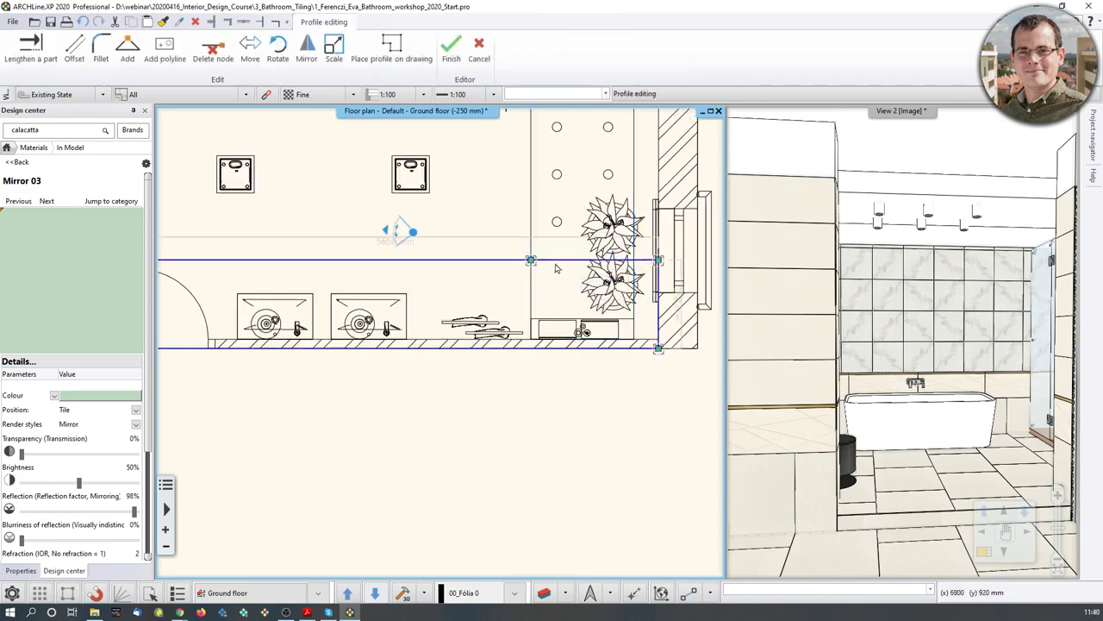
right_click(559, 265)
left_click(576, 273)
scroll(634, 319, "up", 5)
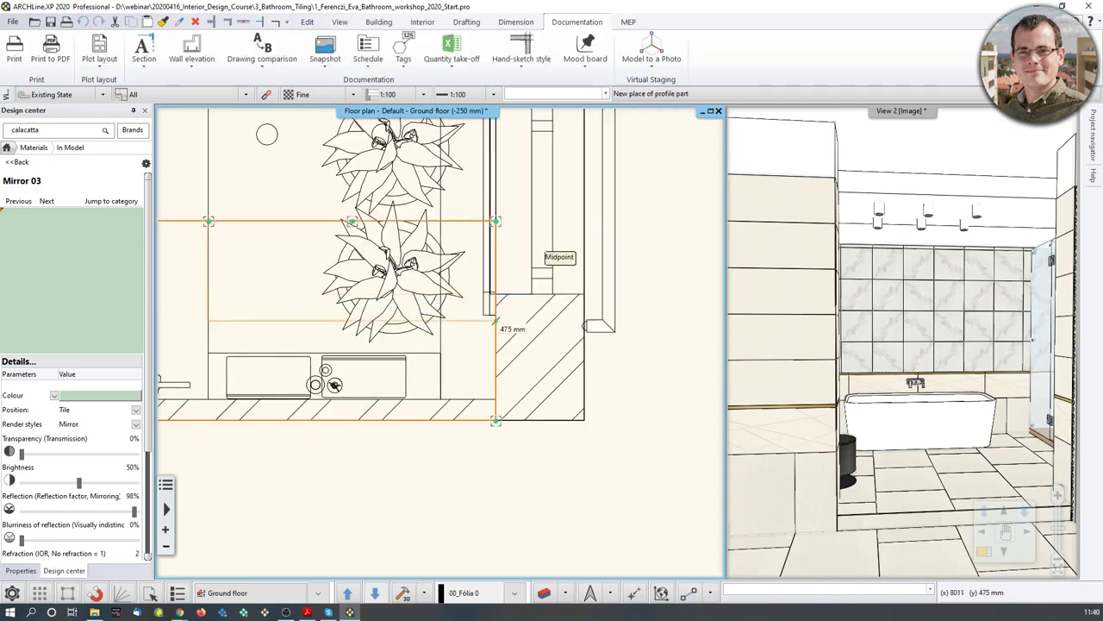
left_click(480, 342)
scroll(406, 286, "down", 6)
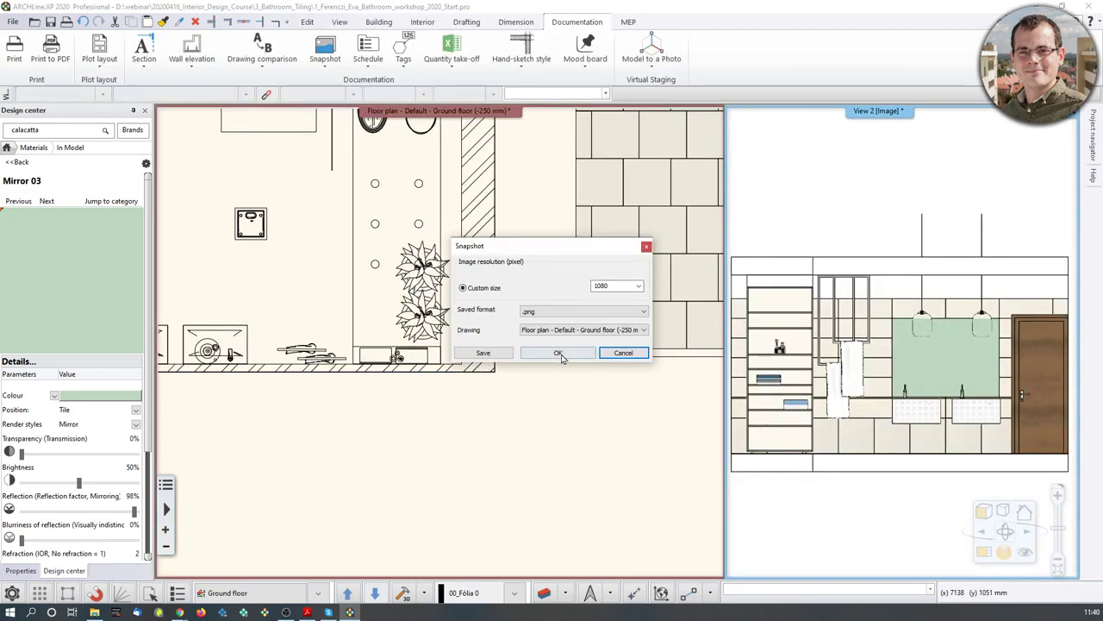
Accept the 1080-pixel elevation snapshot for the floor plan and place its image above the floor tiling layout
left_click(558, 353)
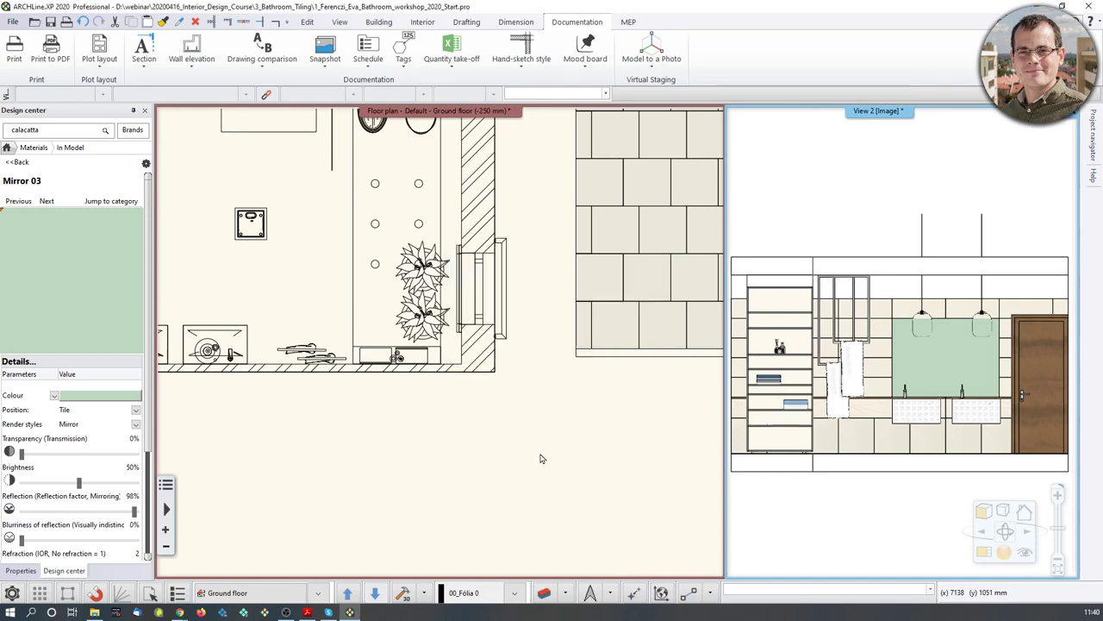
middle_click_drag(524, 300, 436, 397)
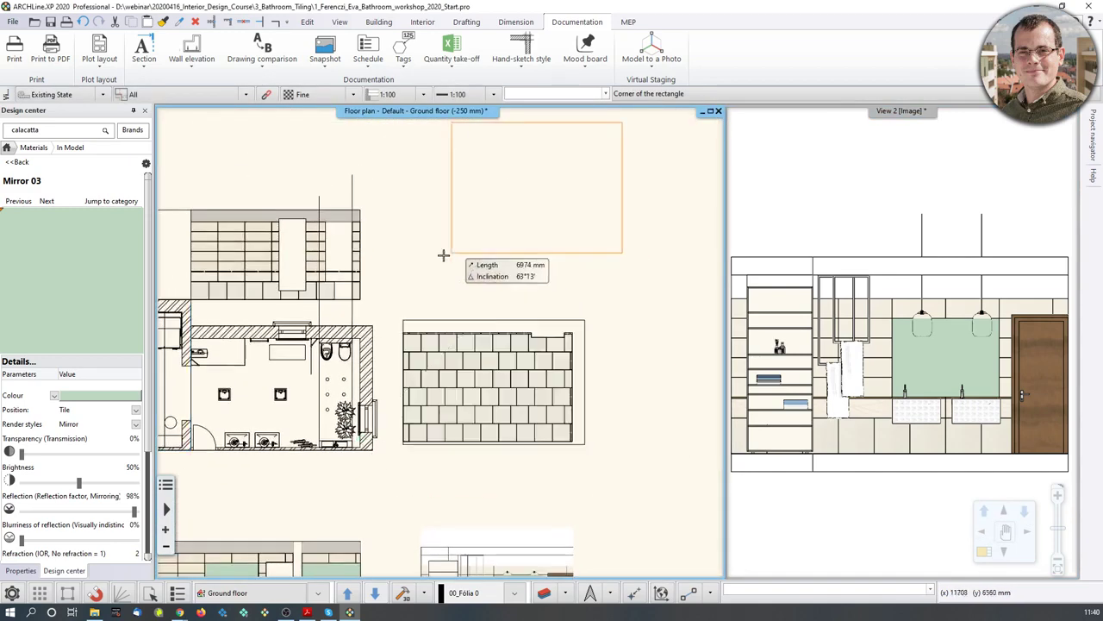
left_click(424, 259)
Examine the placed elevation image up close around the towel rails, towels, mirror and washbasins
scroll(485, 251, "up", 4)
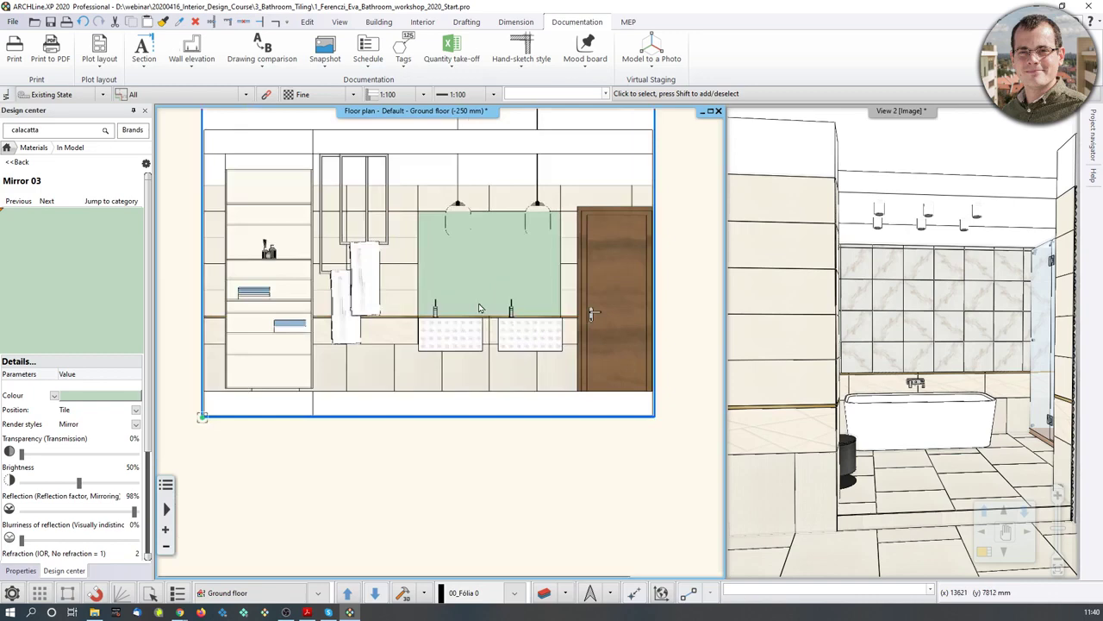
scroll(379, 276, "up", 3)
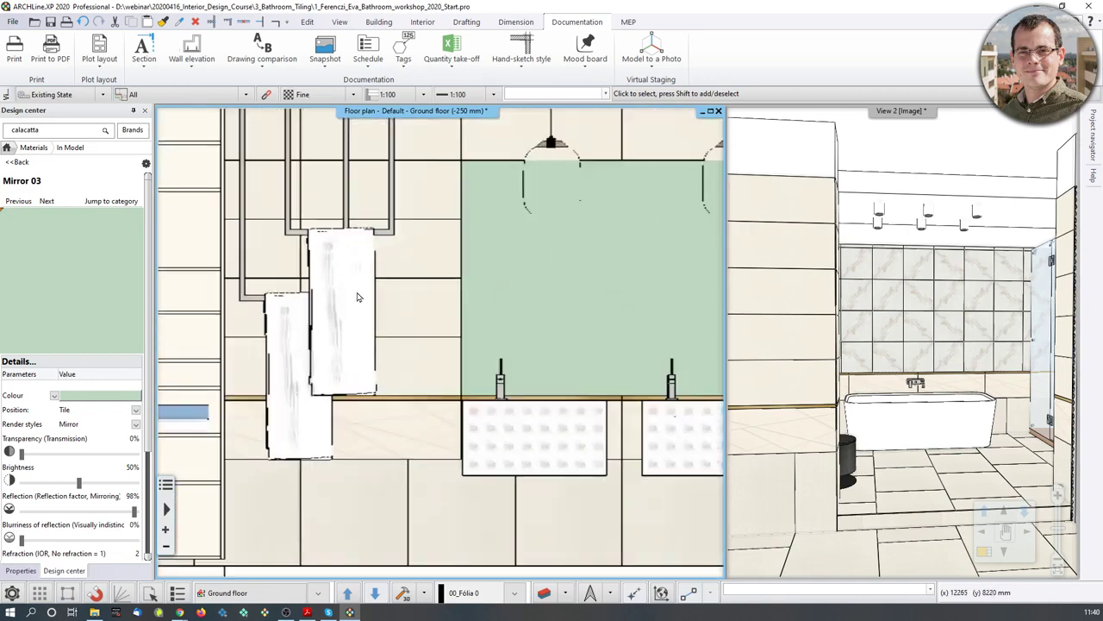
scroll(358, 297, "down", 4)
scroll(396, 327, "up", 5)
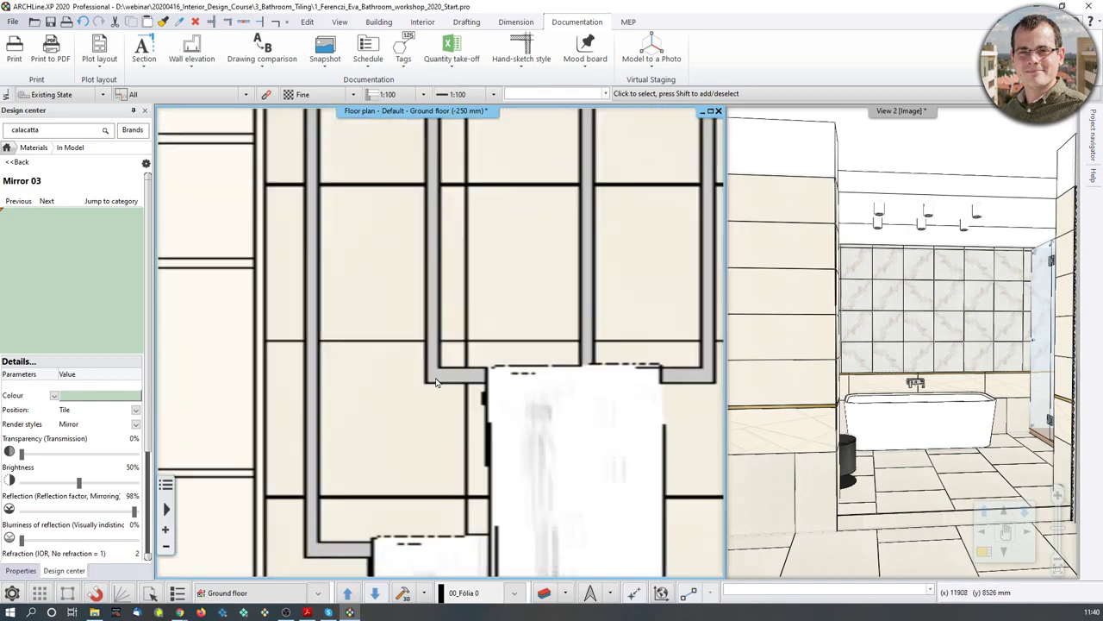
scroll(436, 382, "up", 3)
scroll(561, 320, "down", 6)
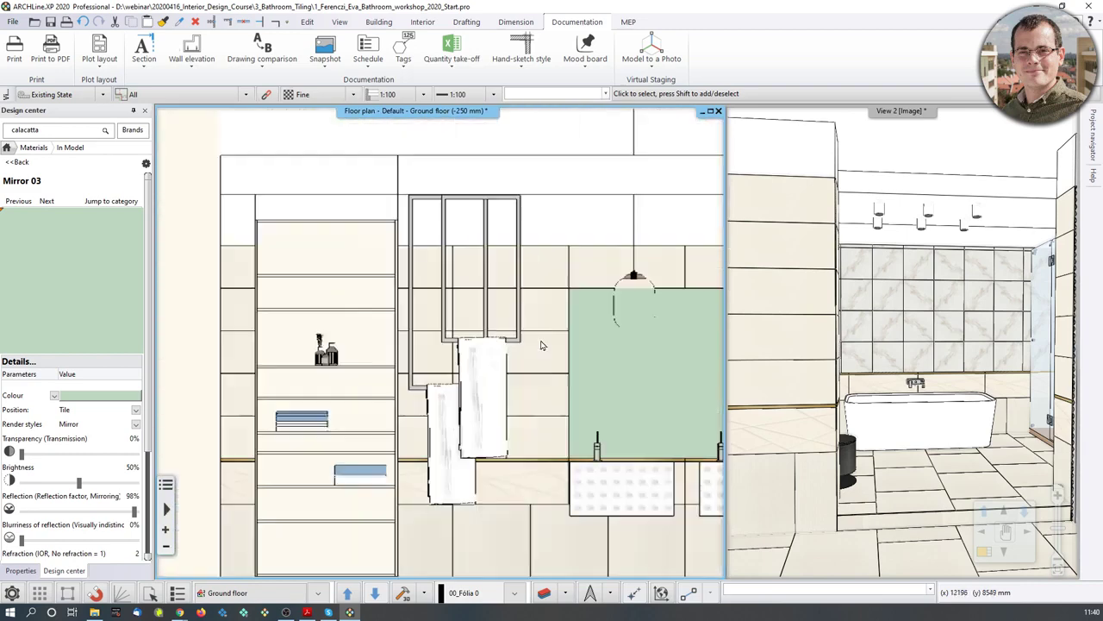
scroll(542, 346, "down", 5)
left_click(467, 22)
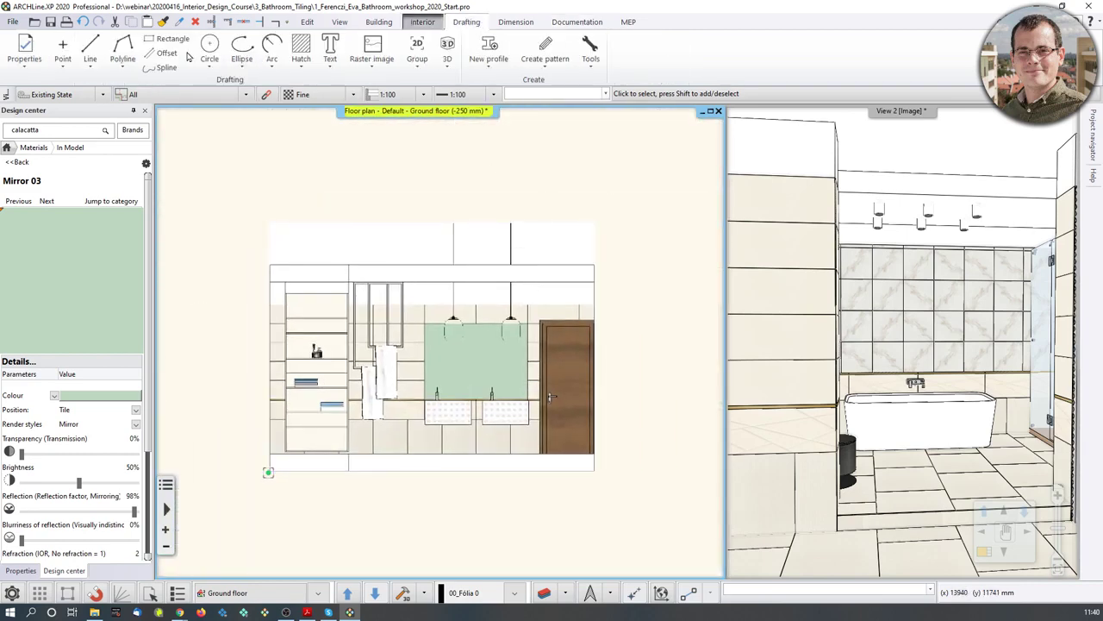
left_click(90, 49)
scroll(546, 388, "up", 3)
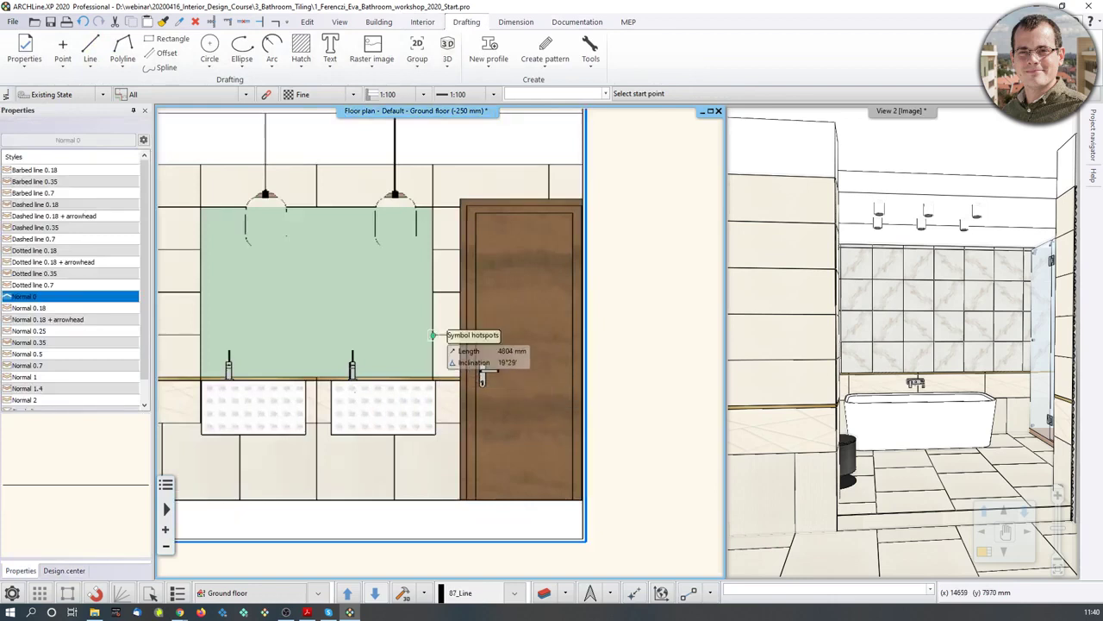
scroll(431, 332, "up", 2)
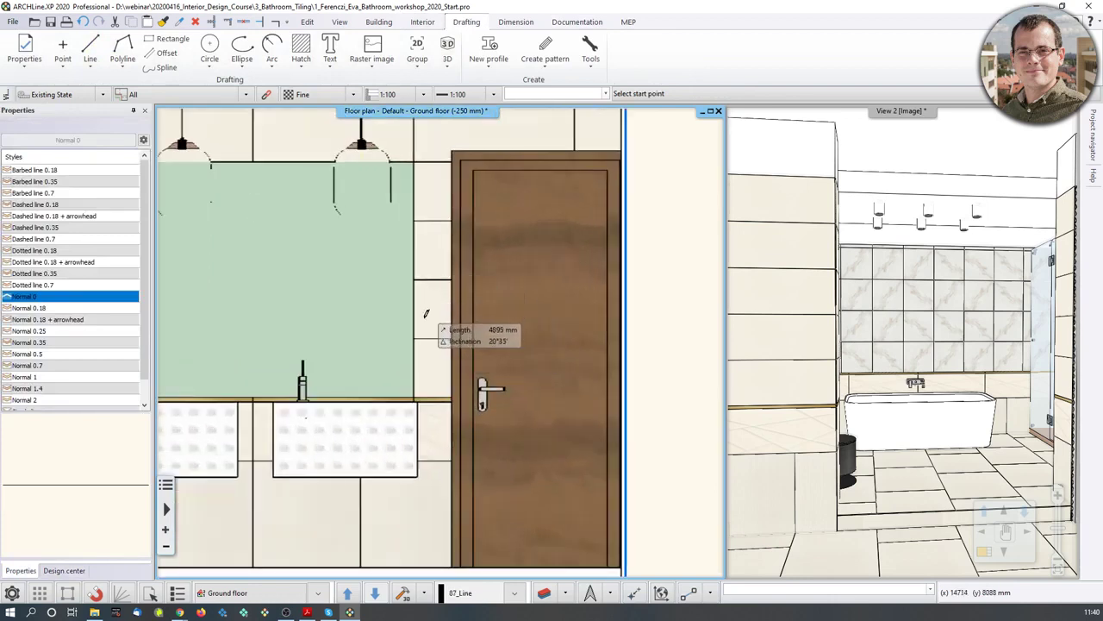
scroll(425, 313, "down", 2)
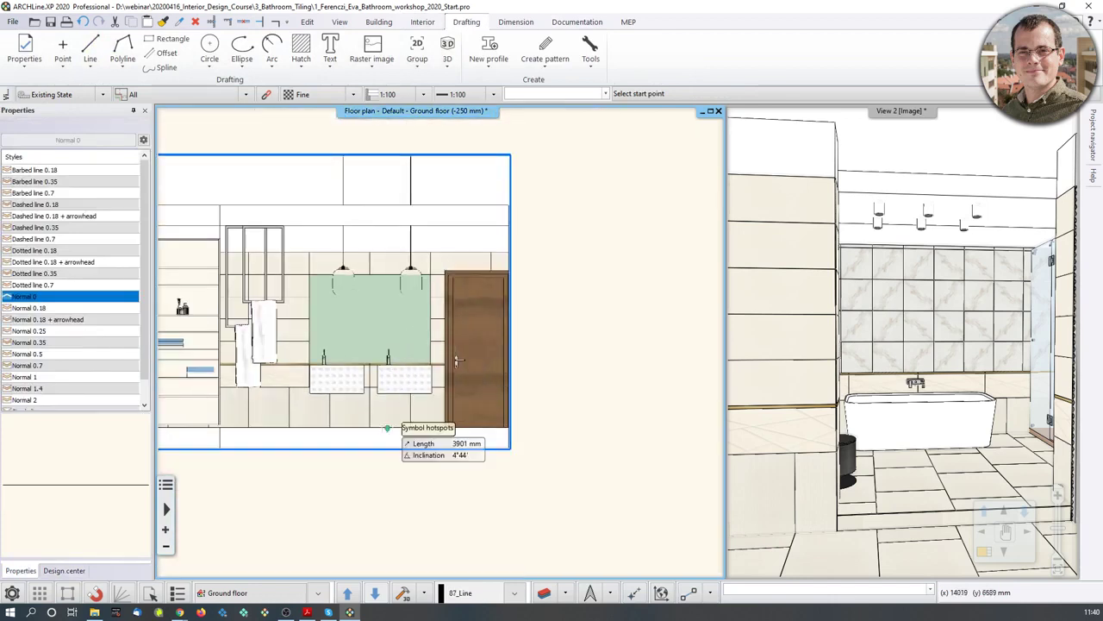
left_click(370, 429)
key("Escape")
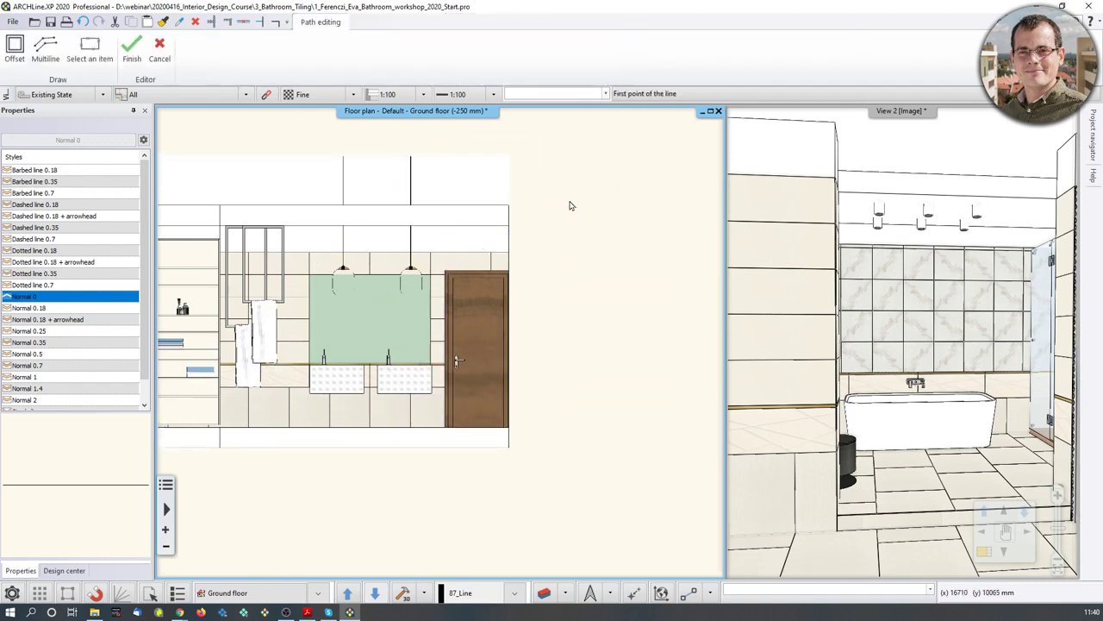
key("Escape")
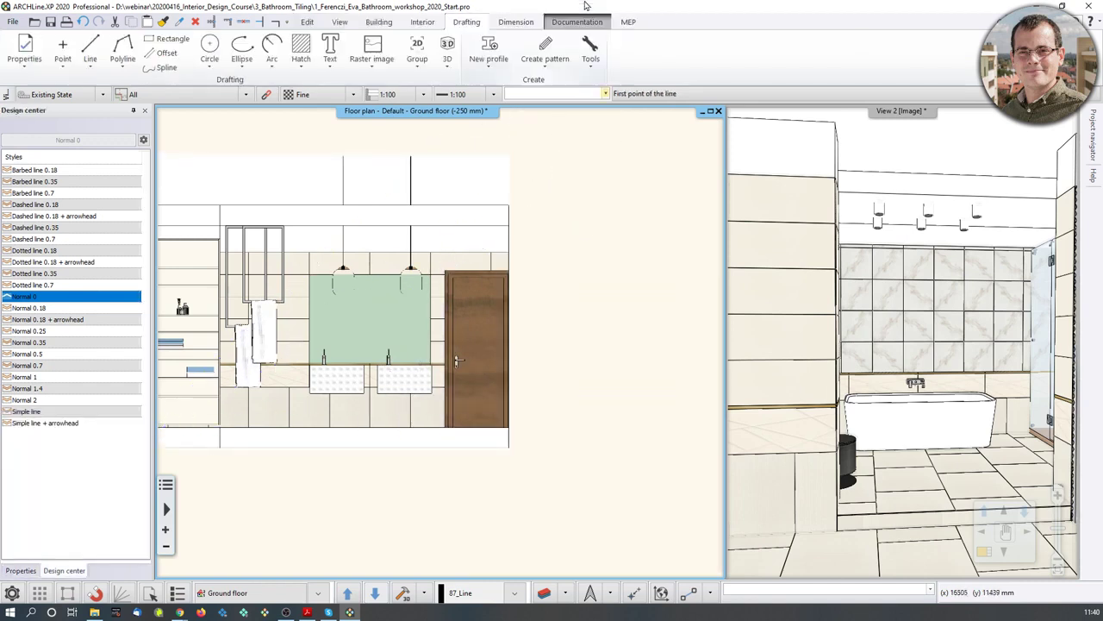
Add a vertical length dimension from floor to ceiling level beside the shelf-unit end of the image elevation above the floor tiling layout
left_click(515, 21)
left_click(87, 65)
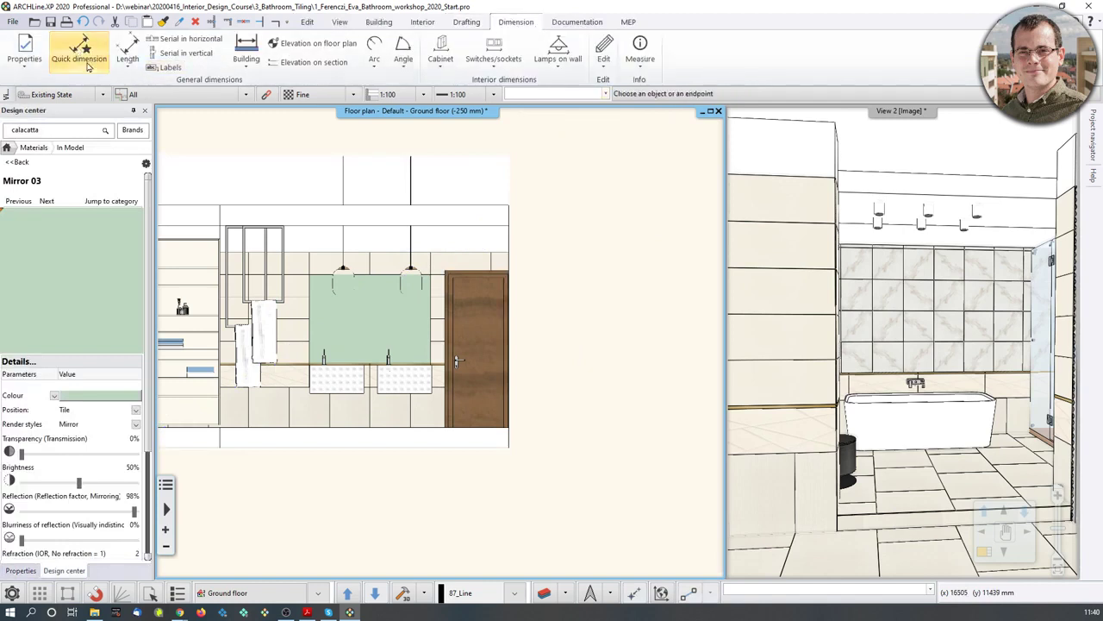
scroll(540, 483, "up", 2)
middle_click_drag(437, 355, 556, 478)
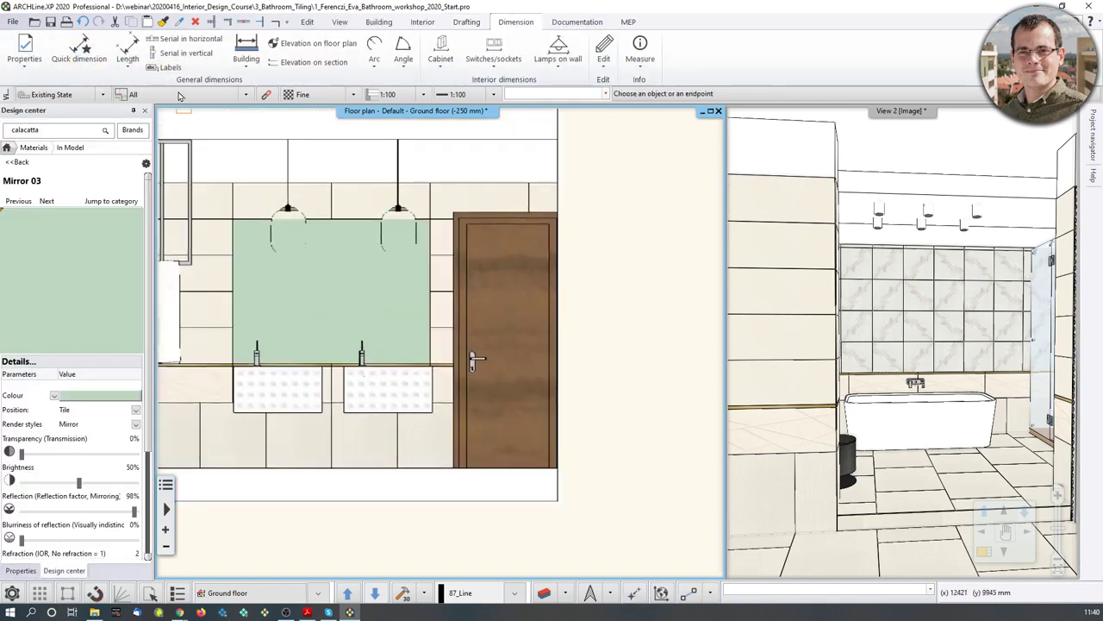
left_click(130, 47)
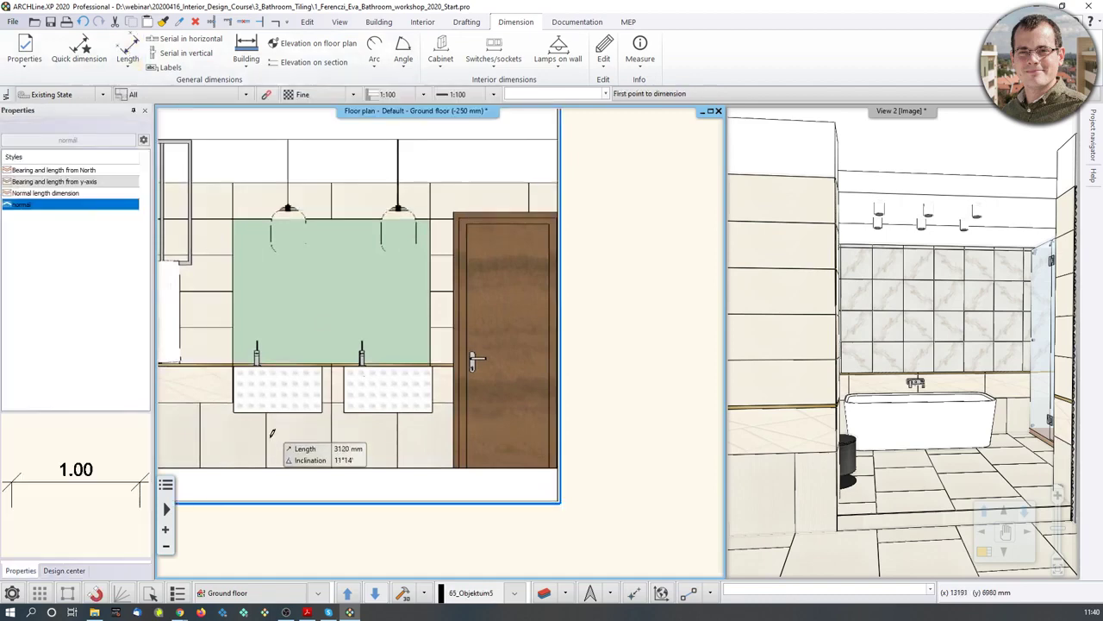
scroll(275, 491, "up", 3)
middle_click_drag(275, 492, 569, 401)
scroll(337, 444, "down", 4)
scroll(448, 414, "up", 2)
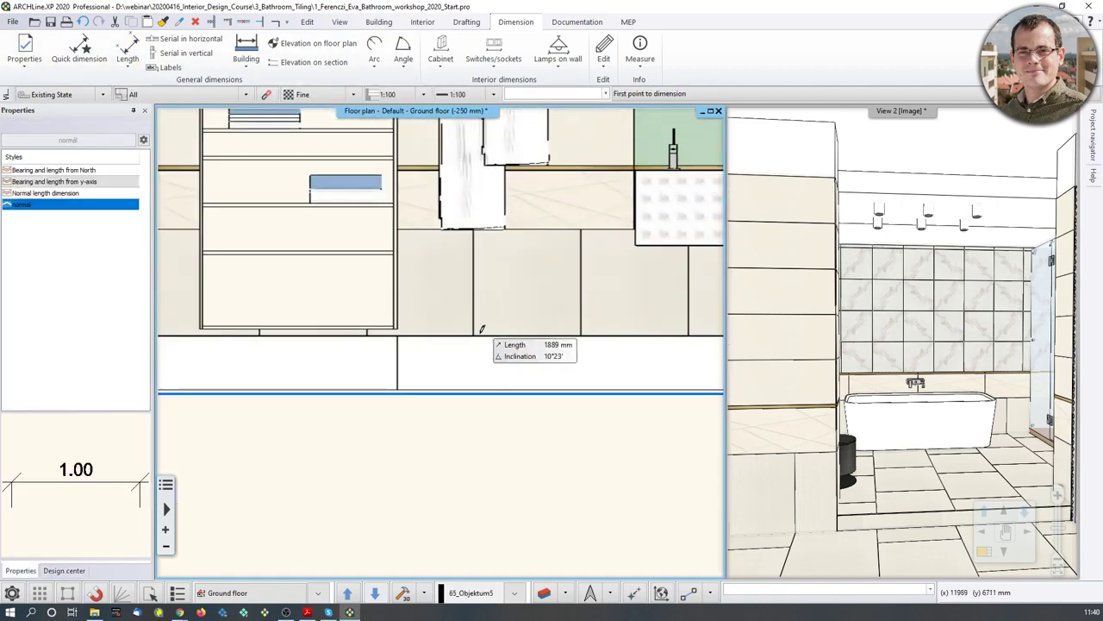
scroll(481, 327, "up", 2)
scroll(439, 336, "down", 3)
scroll(350, 379, "down", 2)
middle_click_drag(242, 354, 278, 342)
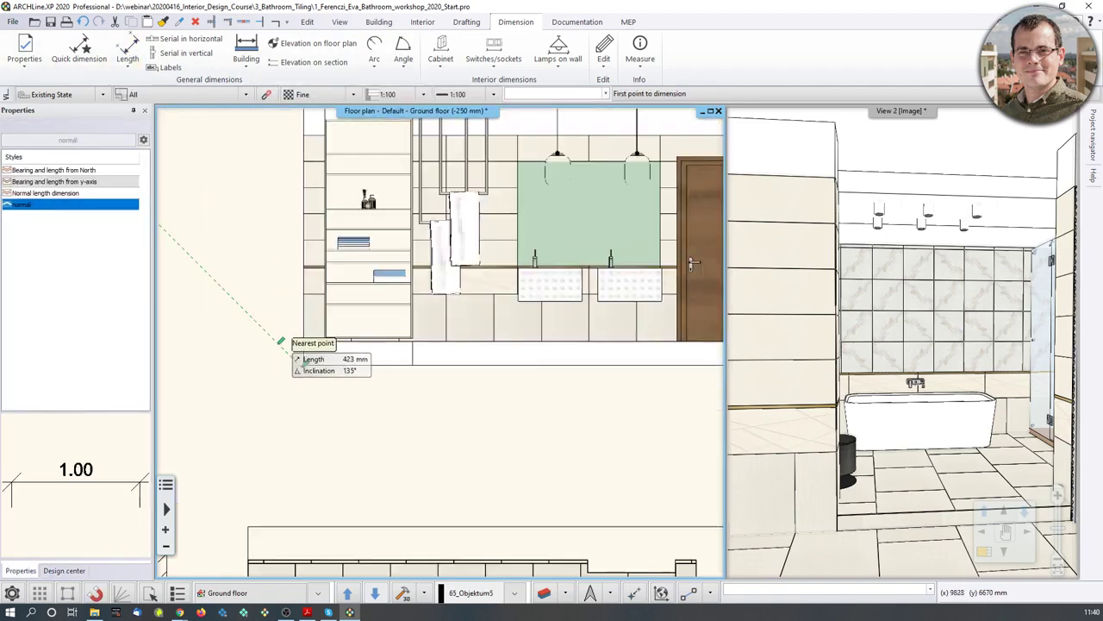
left_click(303, 341)
middle_click_drag(305, 162, 297, 287)
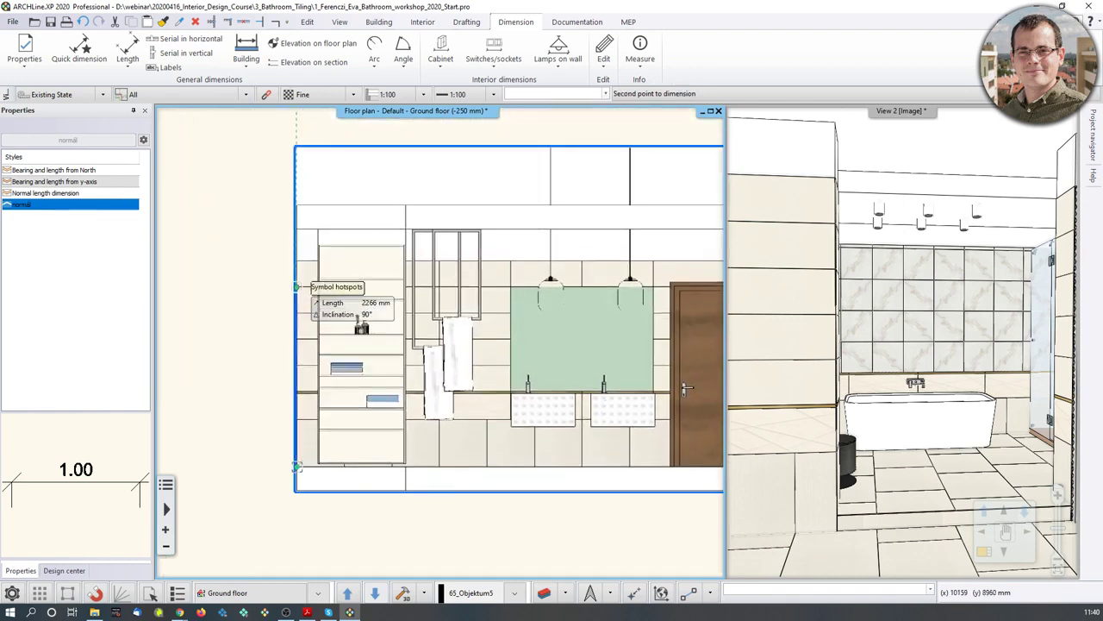
left_click(297, 226)
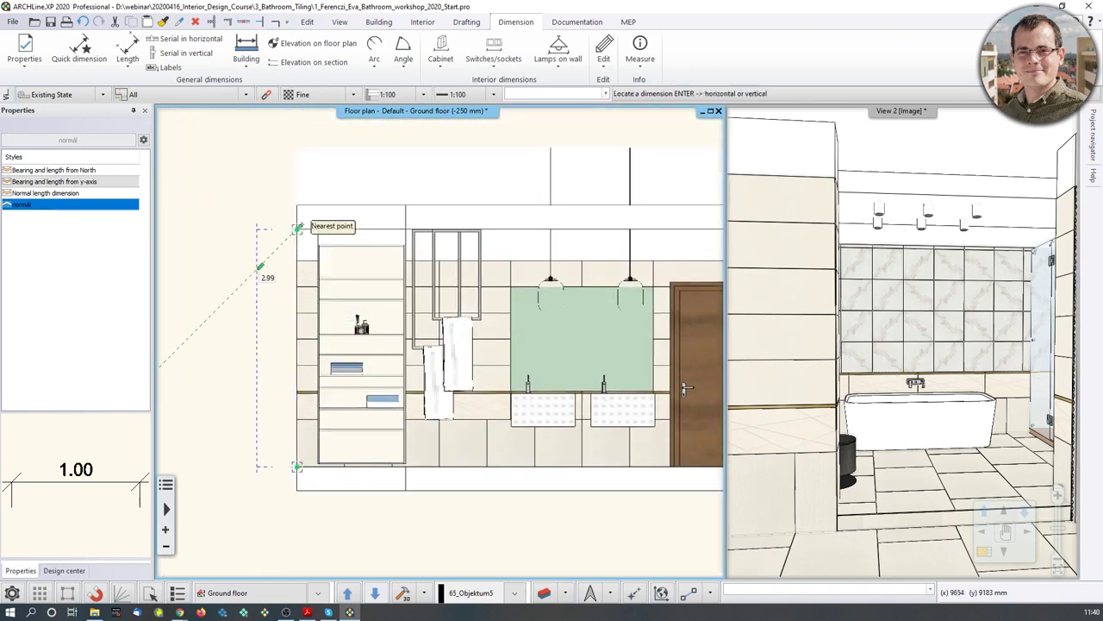
left_click(283, 415)
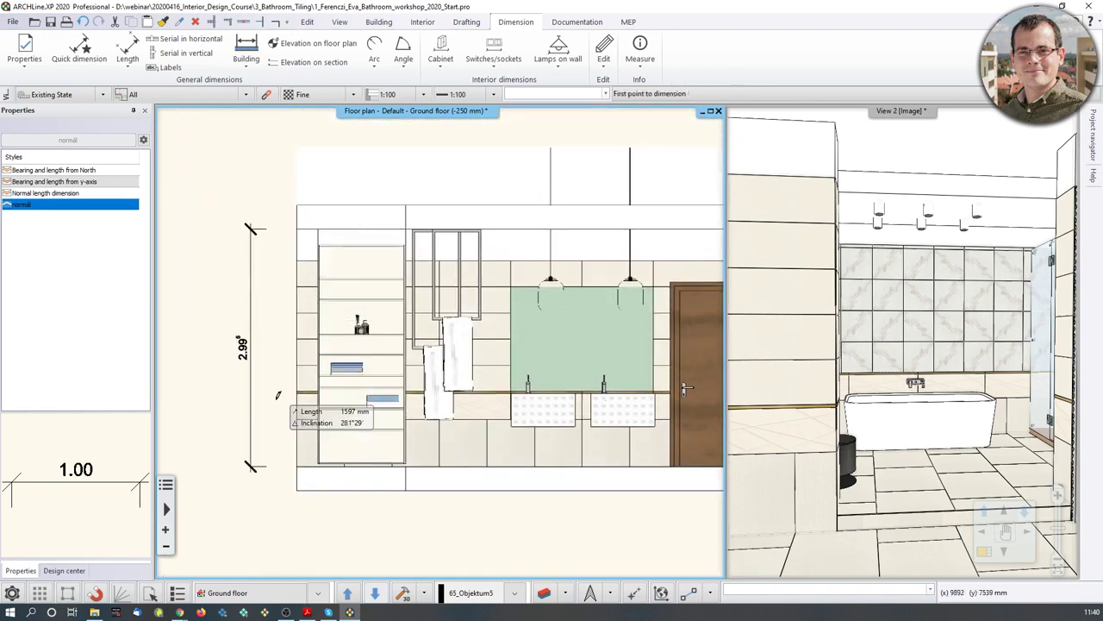
key("Escape")
Examine the dimensioned elevation image and its properties alongside the floor plan and the surrounding tiling layouts
scroll(436, 405, "down", 3)
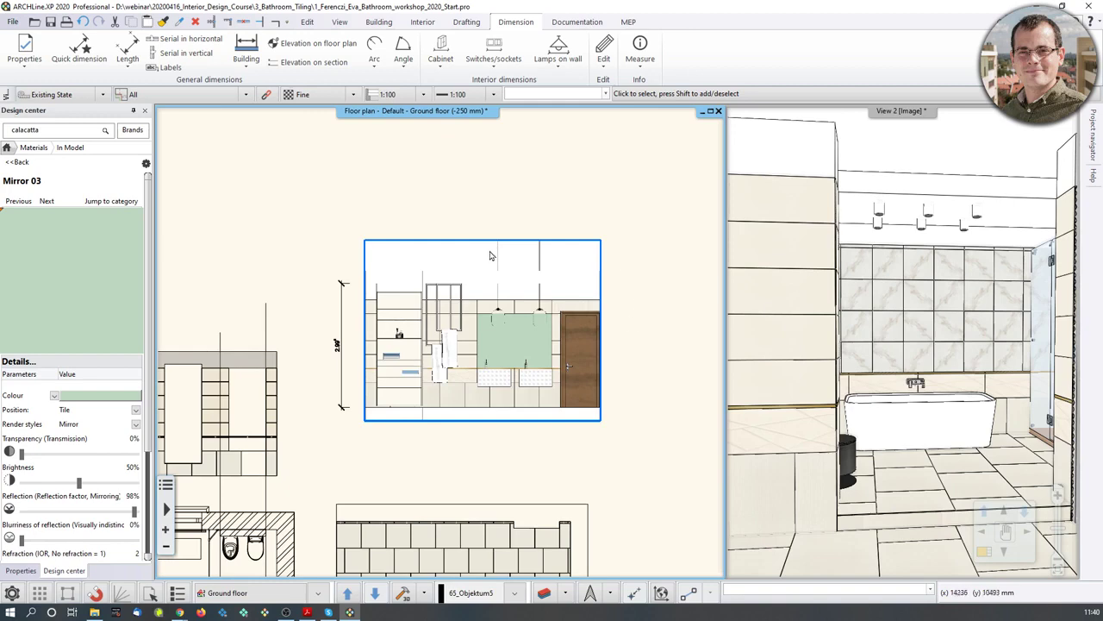
scroll(434, 324, "down", 4)
left_click(422, 354)
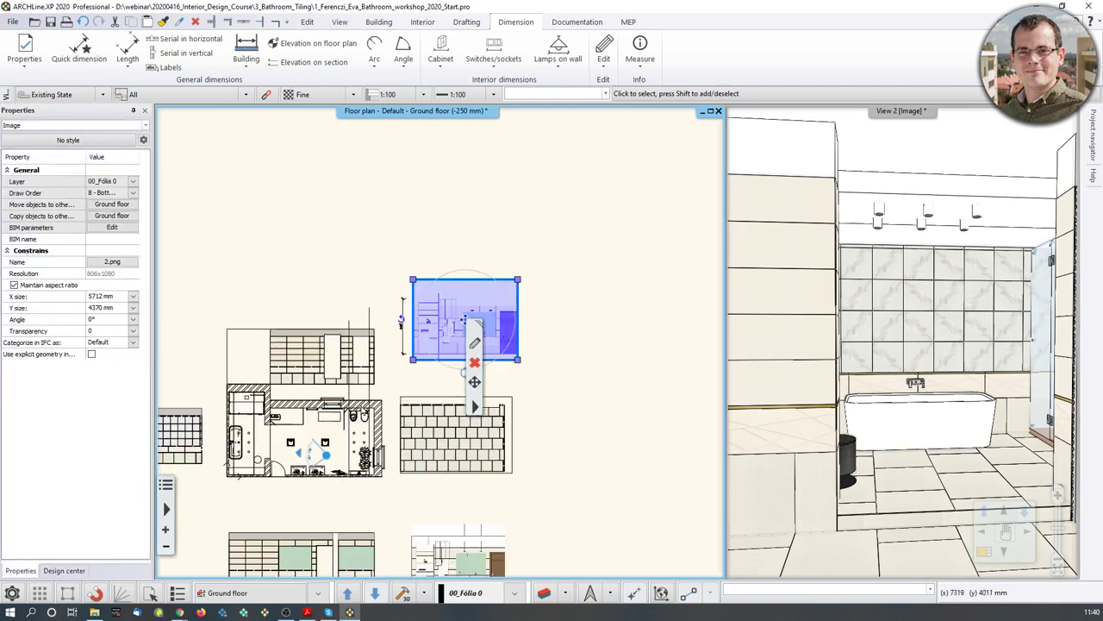
scroll(418, 413, "up", 3)
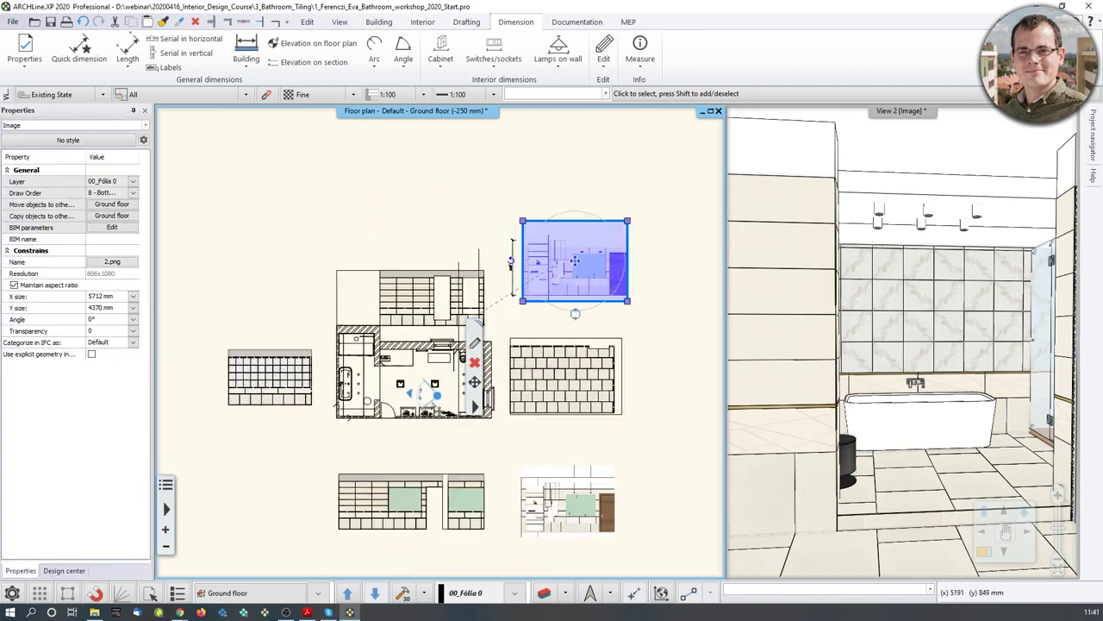
middle_click_drag(539, 318, 517, 335)
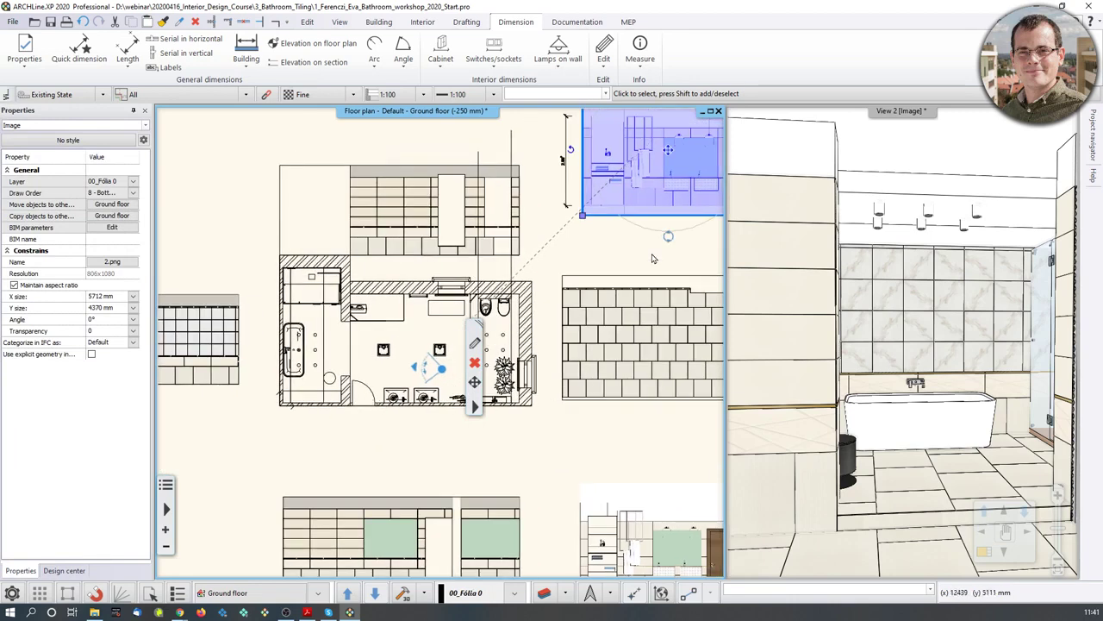
middle_click_drag(627, 179, 537, 242)
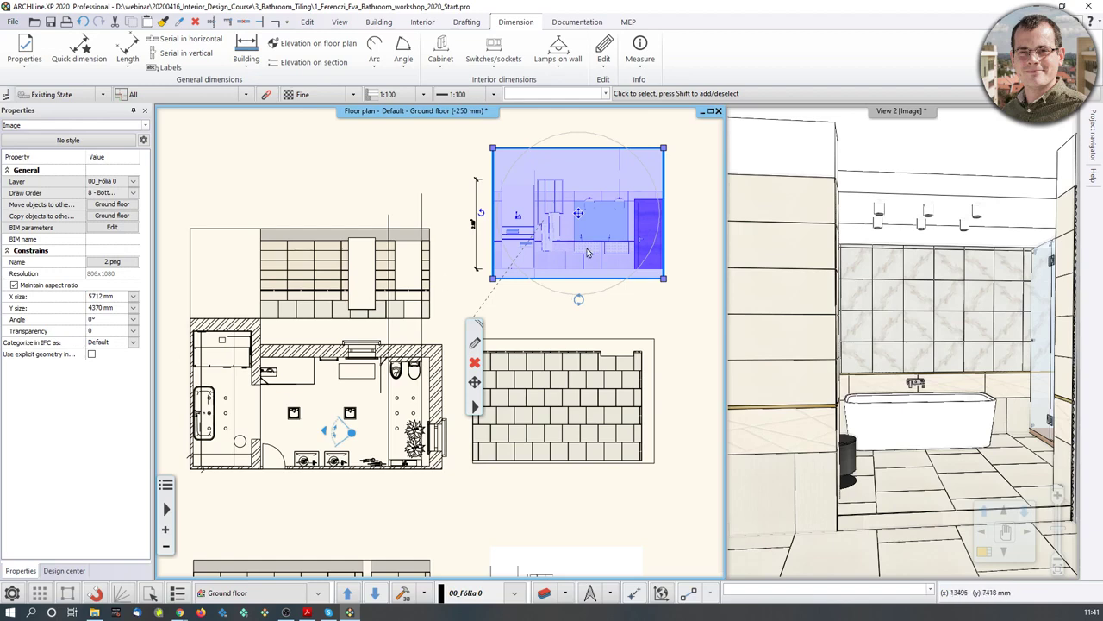
key("Escape")
middle_click_drag(518, 222, 521, 228)
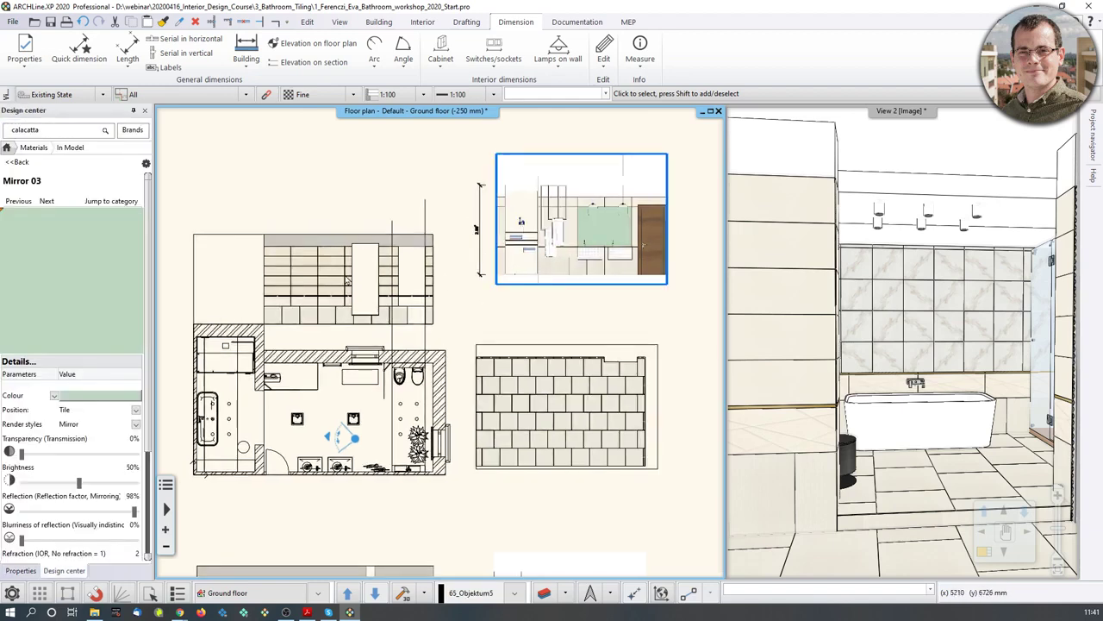
left_click(523, 247)
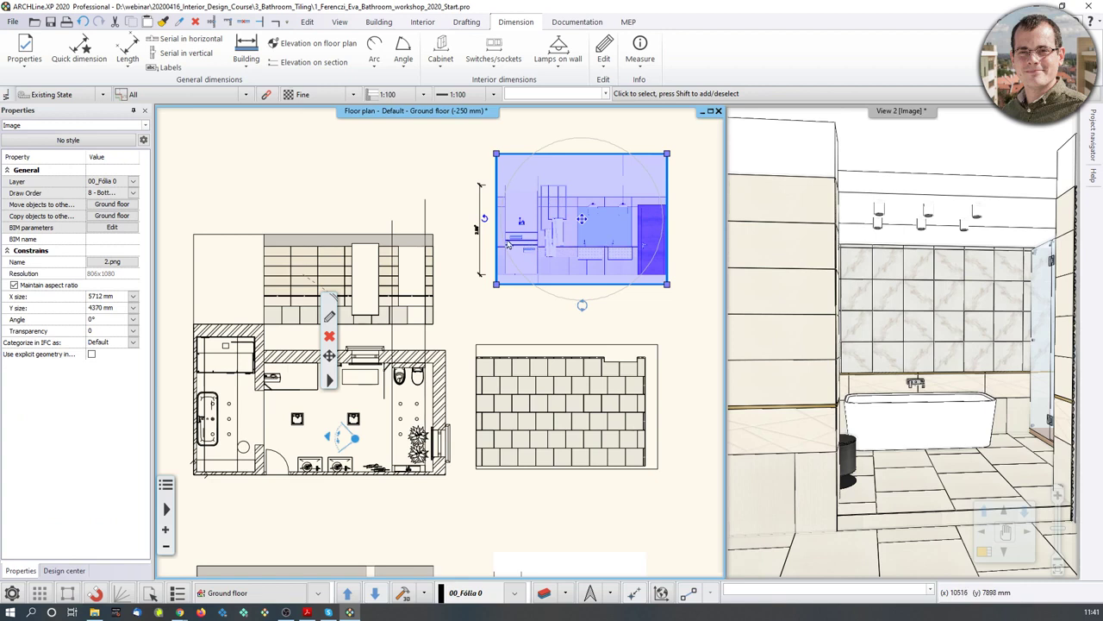
key("Escape")
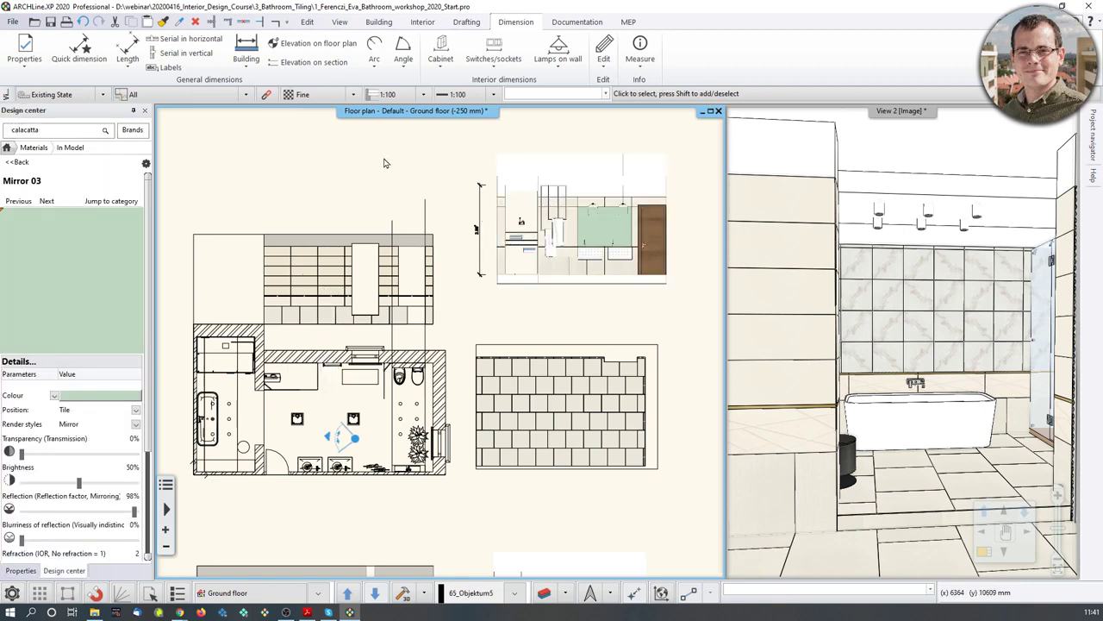
Export a tiling Excel quantity take-off covering walls, slabs, rooms, roofs and other elements, saved as Tiling.xlsx in the 3_Bathroom_Tiling folder
left_click(568, 26)
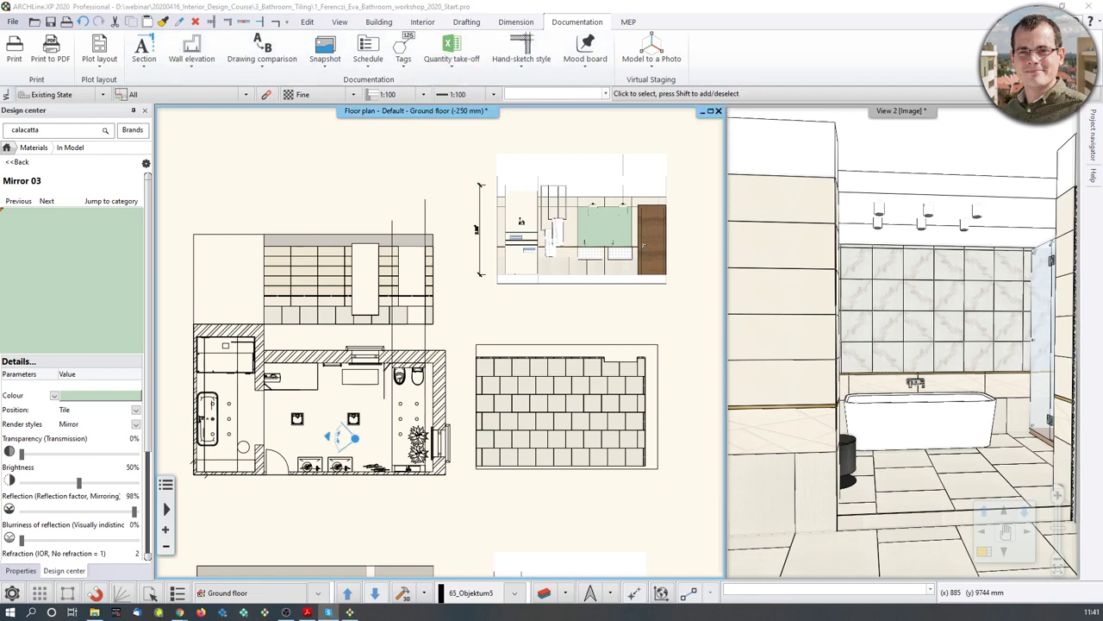
left_click(447, 61)
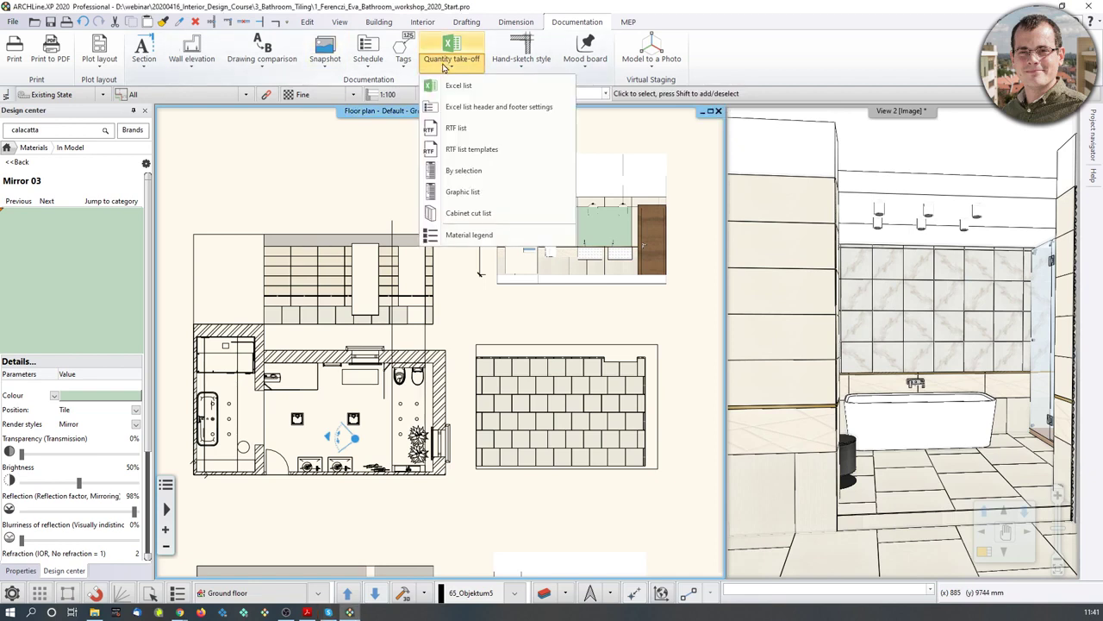
left_click(448, 88)
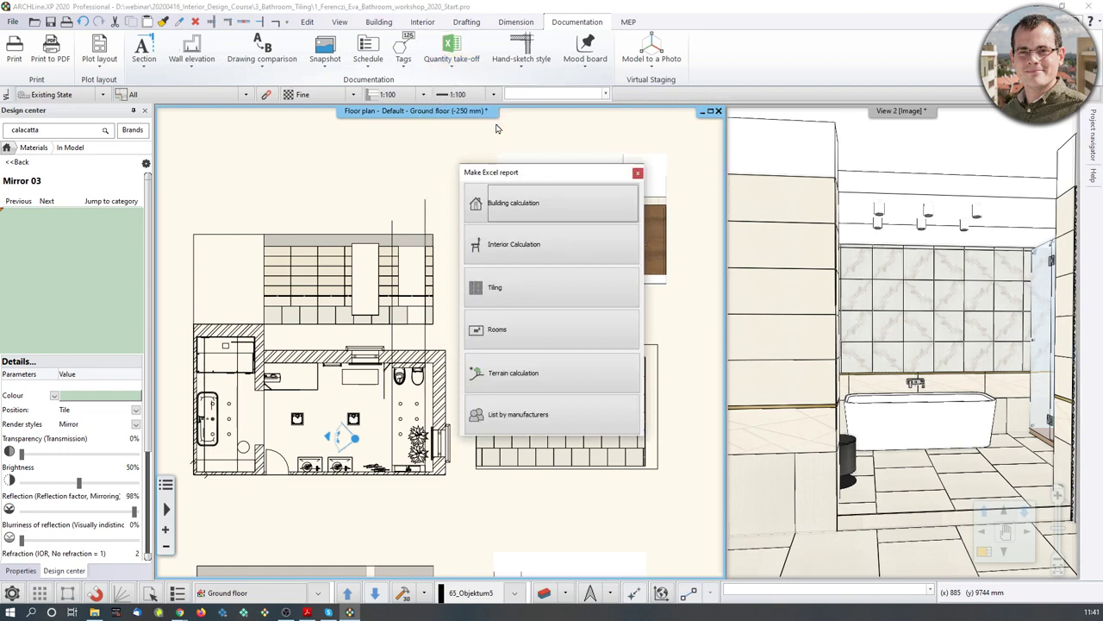
left_click(589, 293)
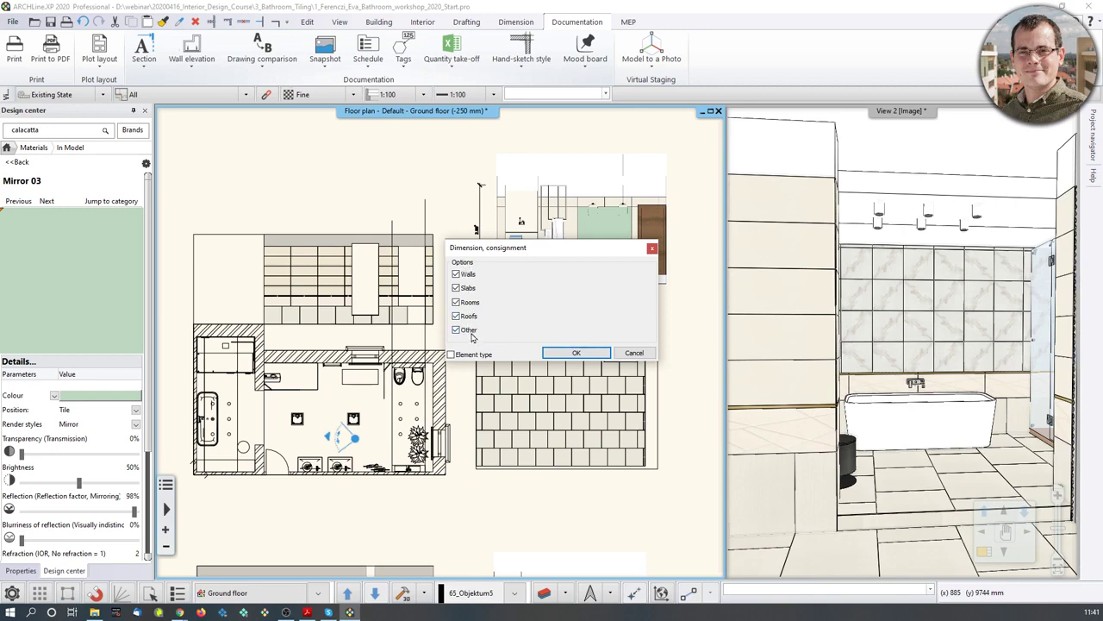
left_click(577, 353)
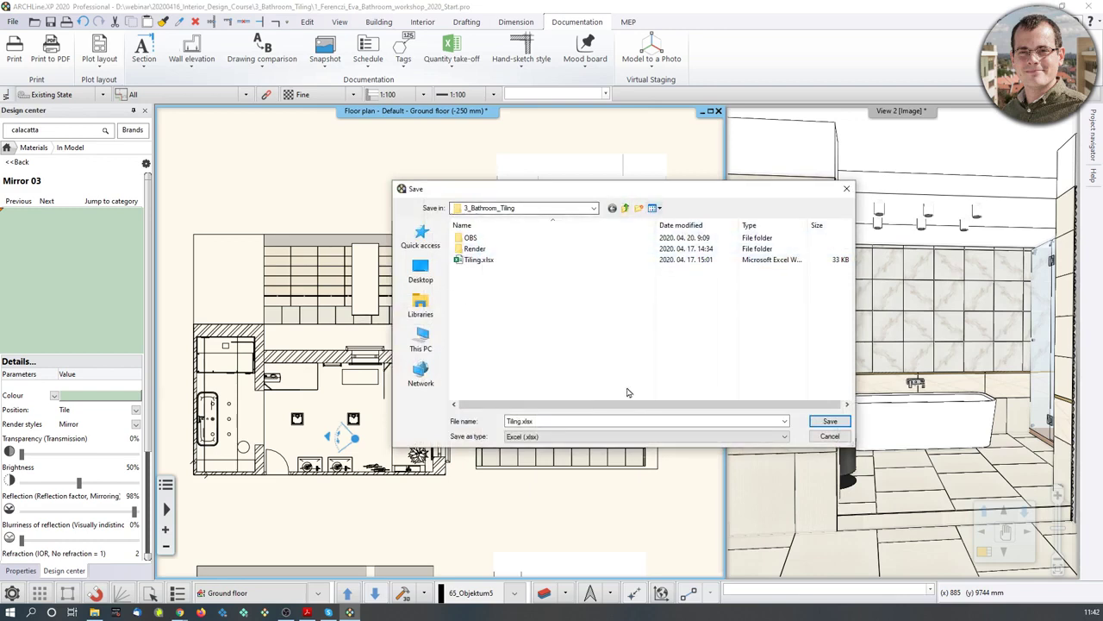
left_click(841, 422)
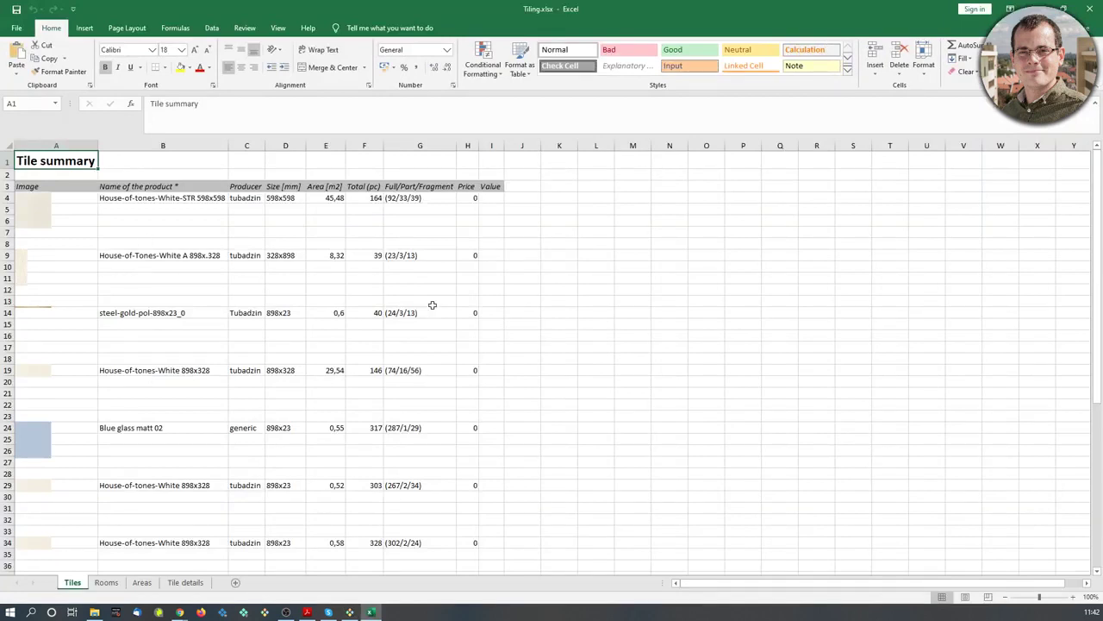
Examine the tile summary on the Tiles sheet, including each product's producer, size, area, total pieces and full/part/fragment counts
scroll(250, 308, "up", 3, "ctrl")
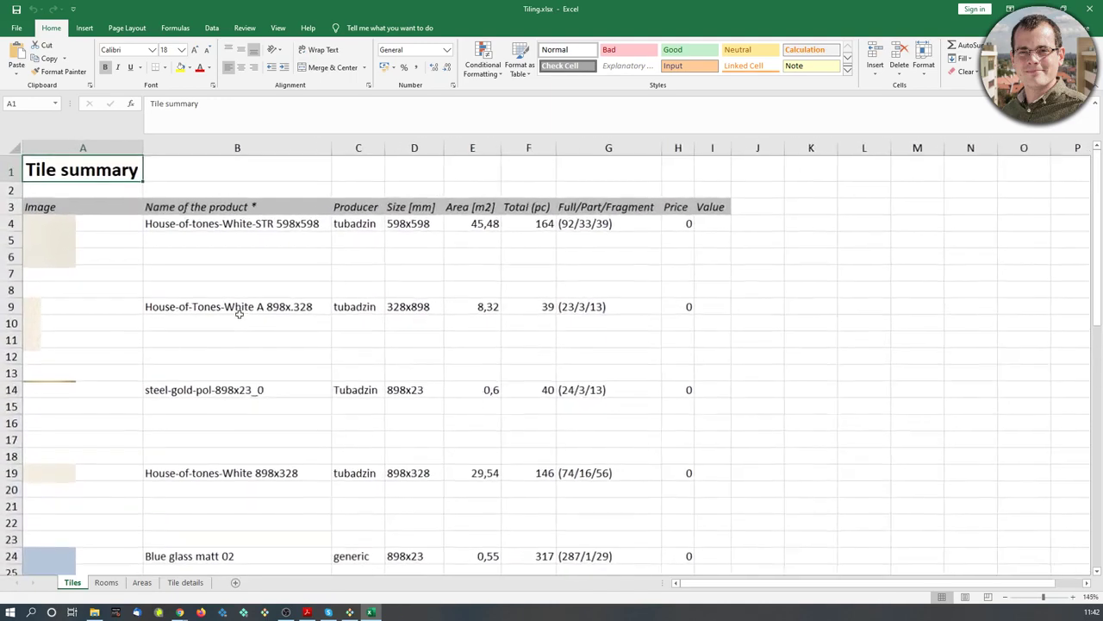
scroll(279, 303, "up", 1, "ctrl")
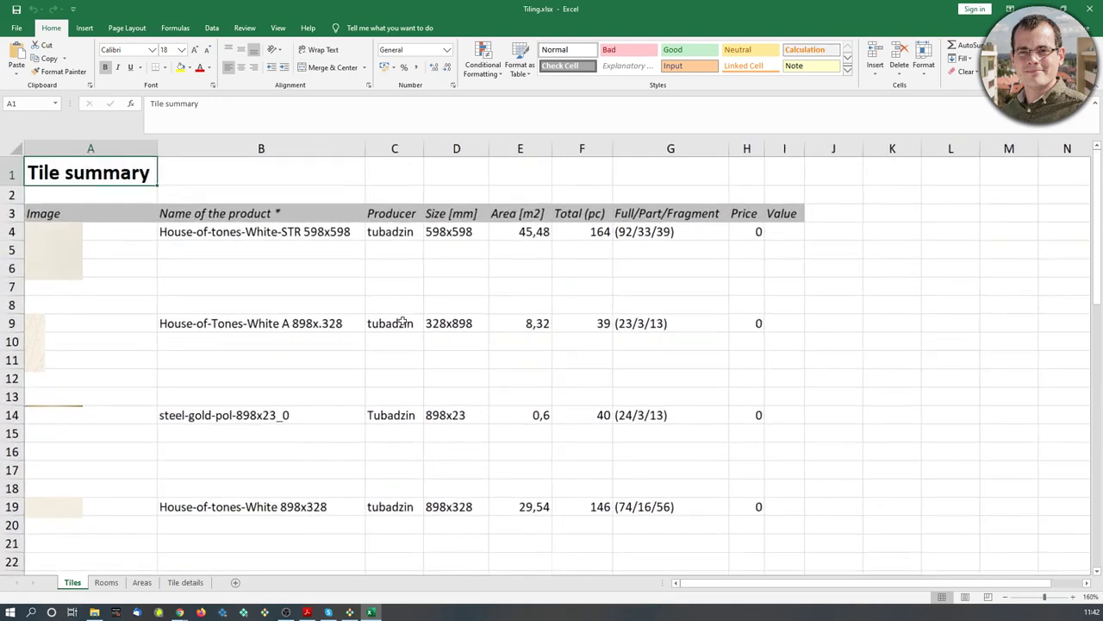
scroll(278, 303, "down", 2)
scroll(278, 306, "up", 2)
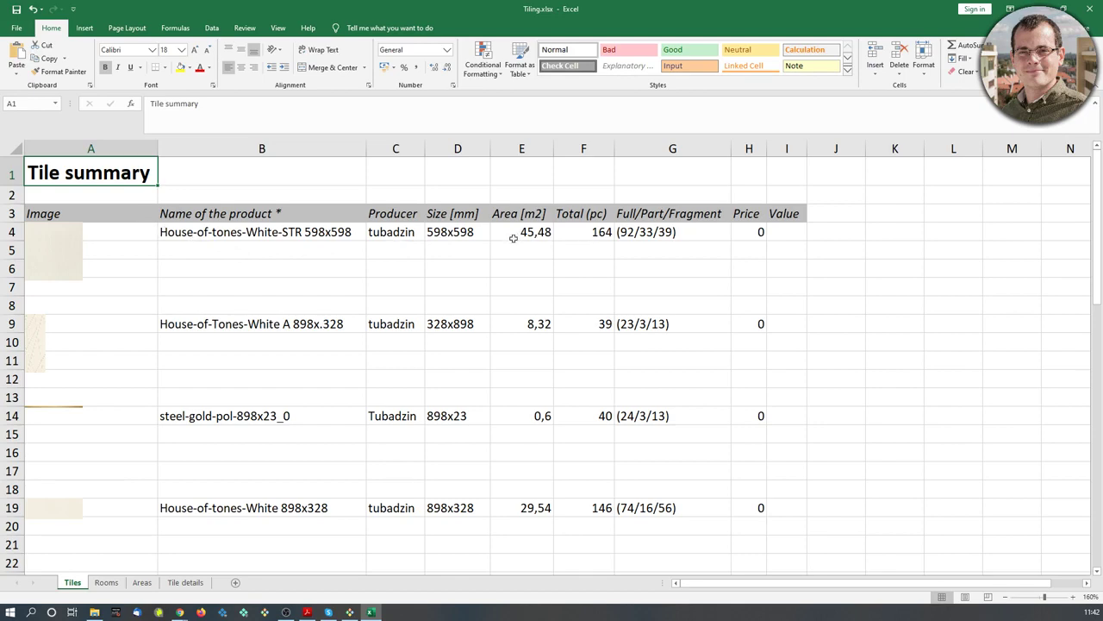
scroll(515, 236, "down", 12)
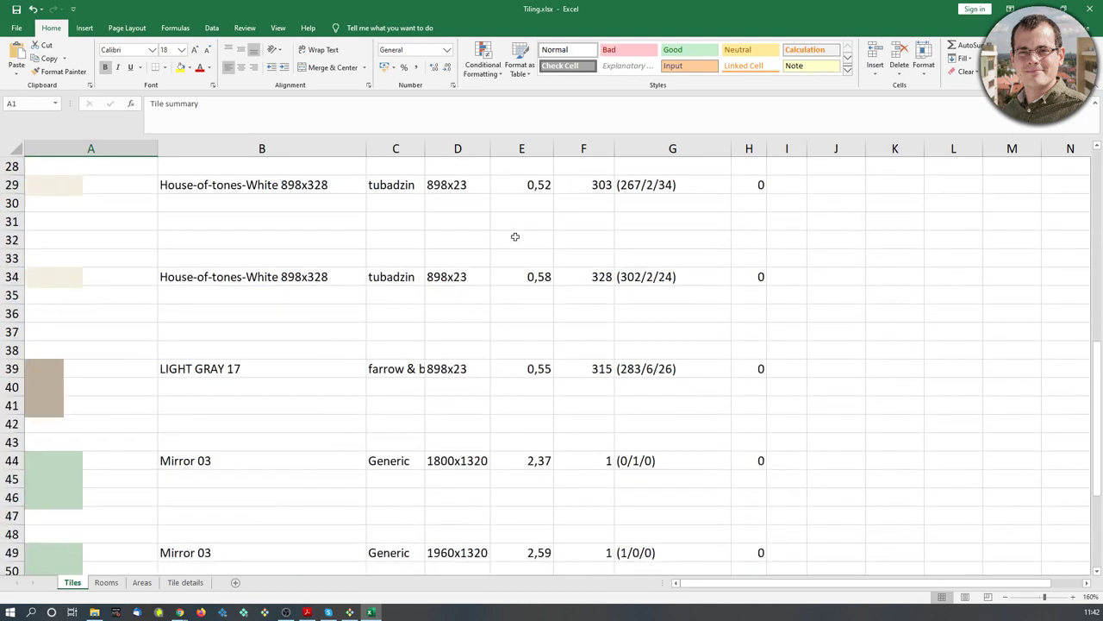
scroll(514, 238, "down", 2)
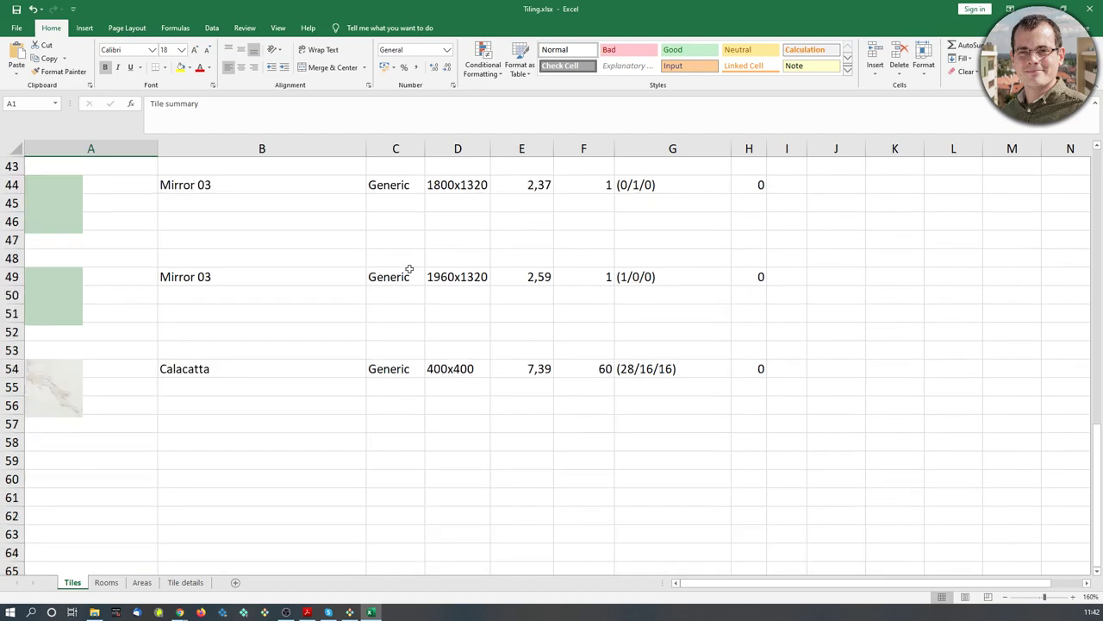
scroll(226, 295, "up", 1)
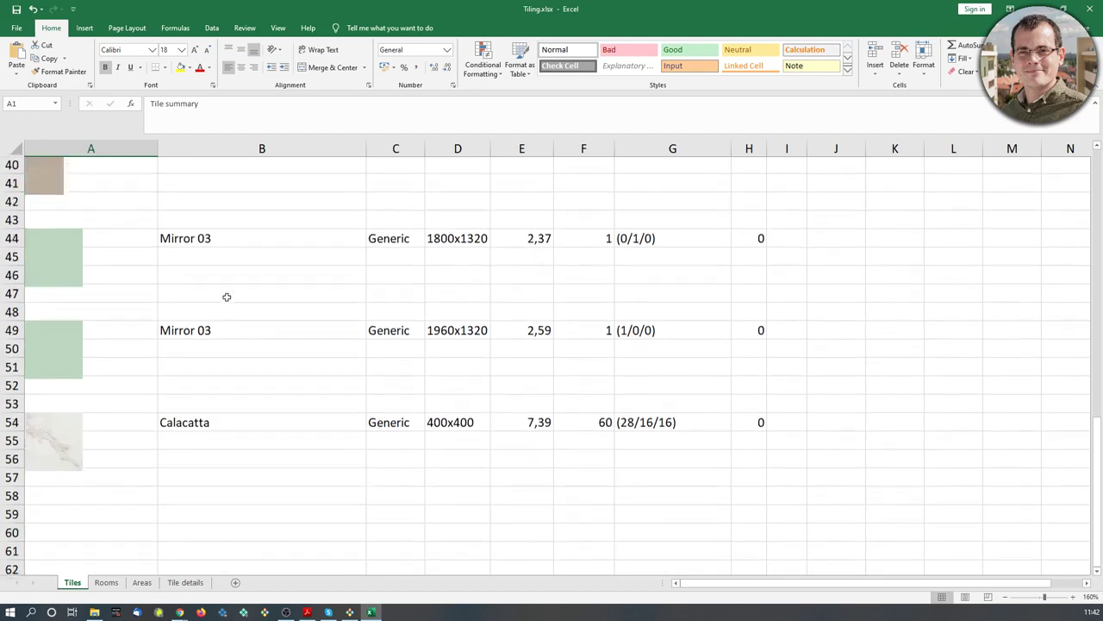
scroll(141, 229, "up", 11)
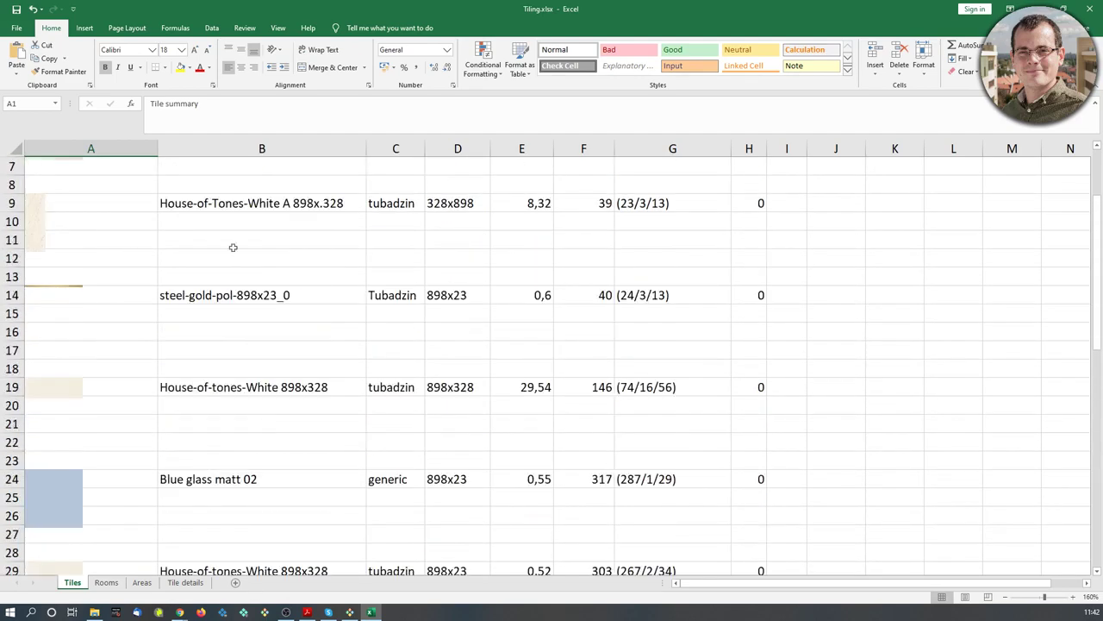
scroll(601, 293, "up", 2)
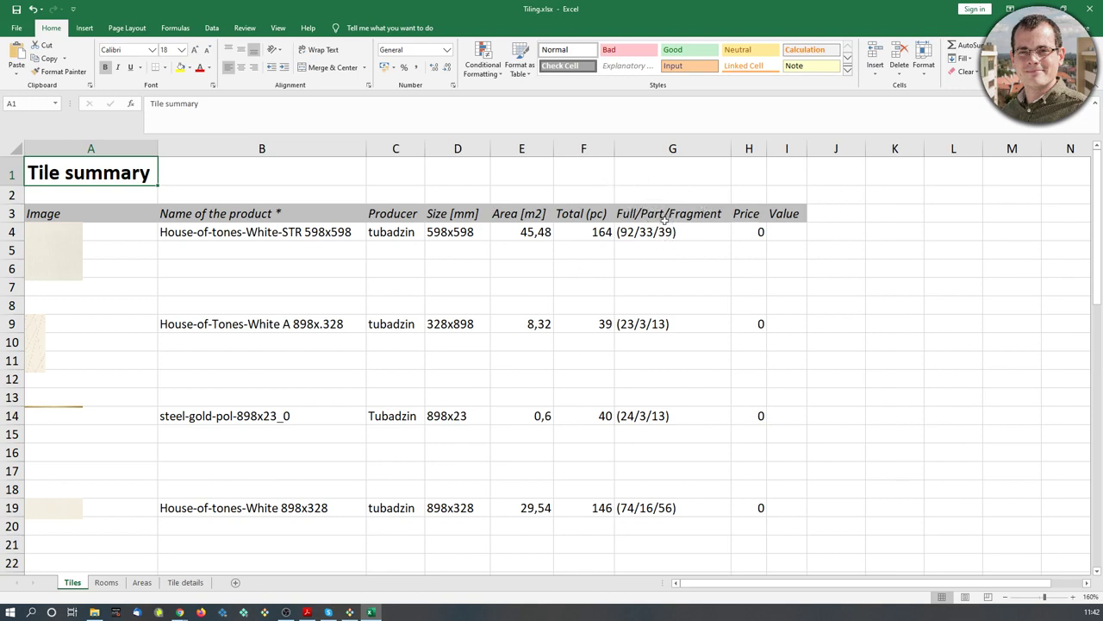
Switch to ARCHLine.XP to check the tiles in the bathroom's 3D view, and return to the Tiling.xlsx workbook in Excel
left_click(349, 612)
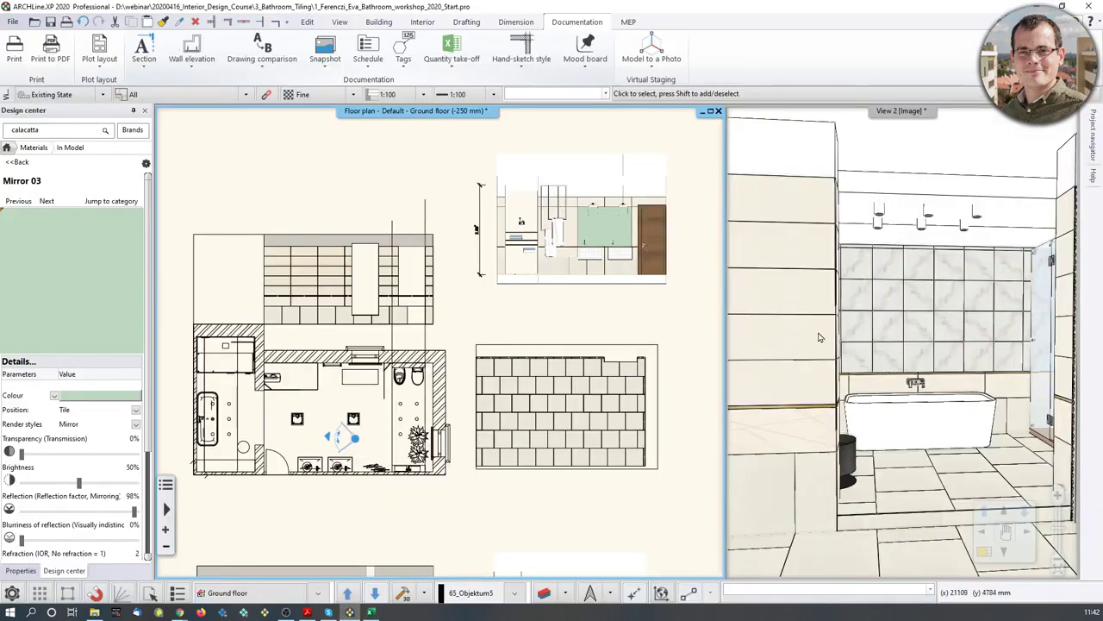
scroll(405, 388, "up", 5)
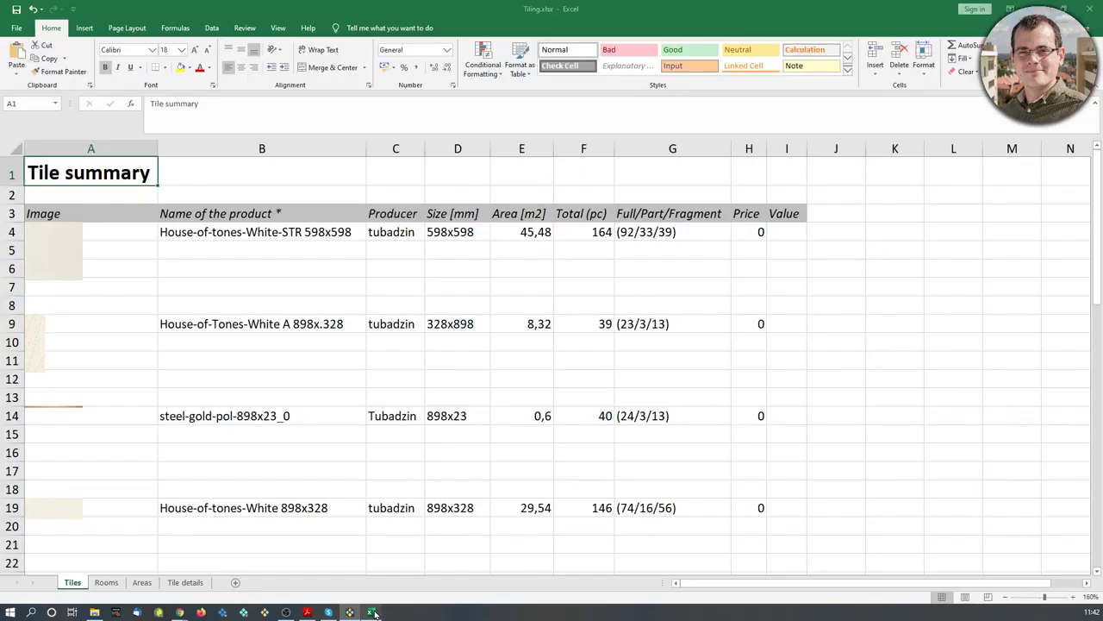
left_click(371, 613)
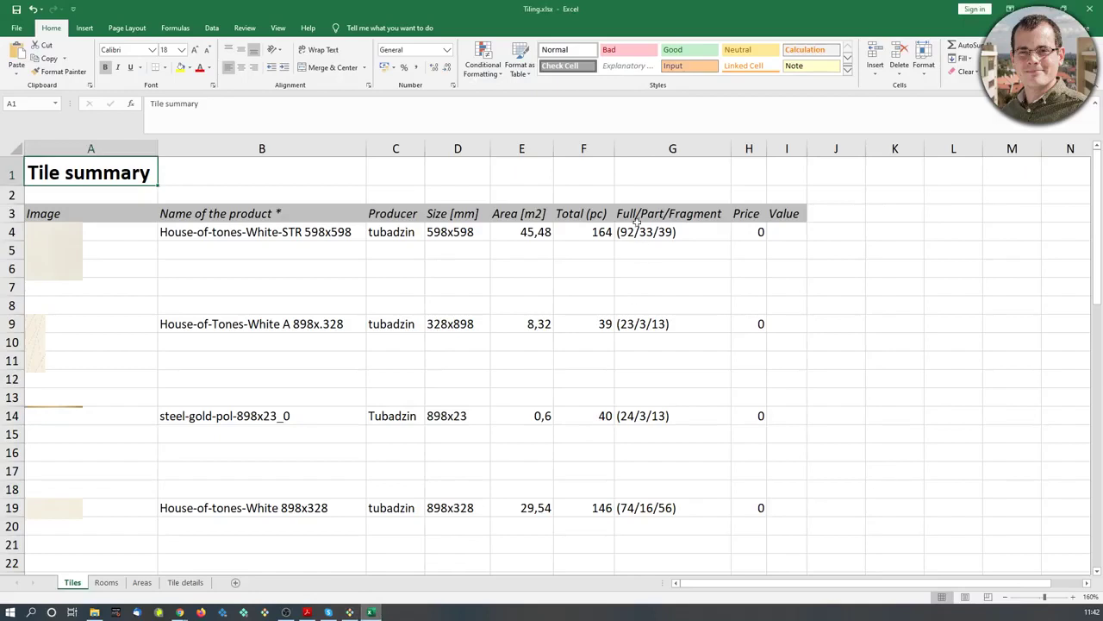
Review the tiling report's Rooms sheet and its Areas sheet listing the surfaces without tiles
left_click(119, 582)
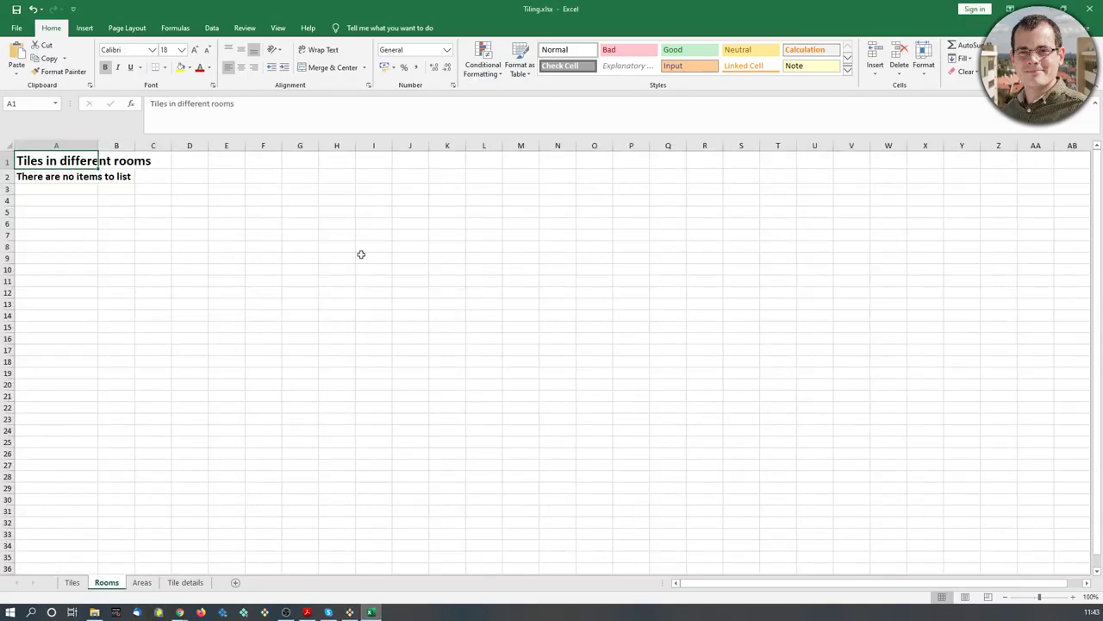
left_click(143, 582)
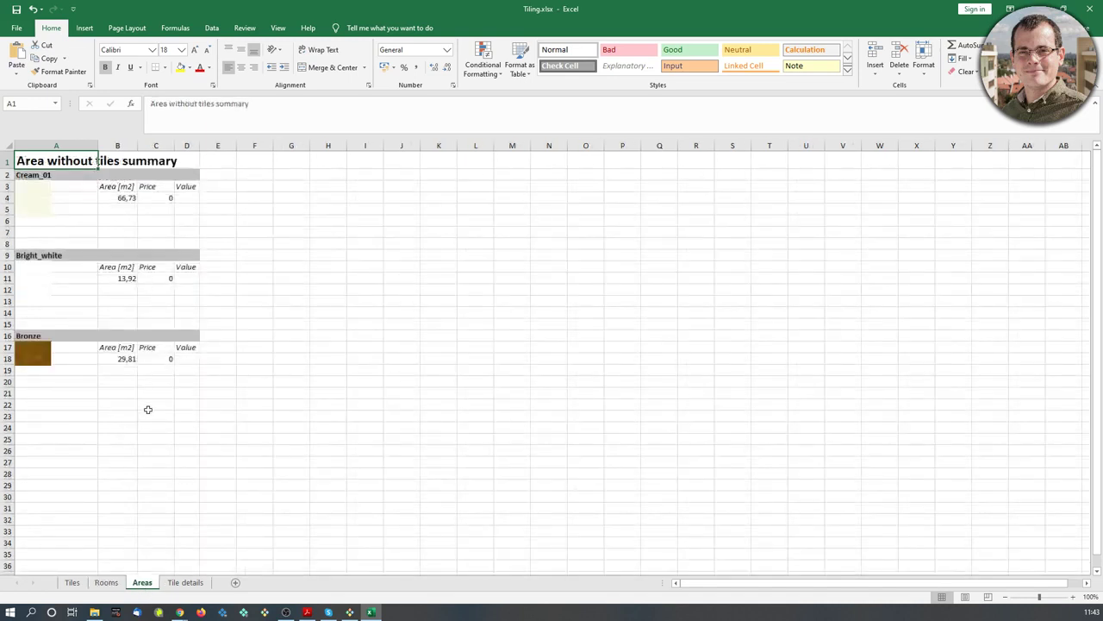
Review the Tile details sheet's data and its tiling properties per tile size and material, and switch back to ARCHLine.XP
left_click(181, 584)
scroll(285, 388, "down", 4)
scroll(284, 388, "down", 17)
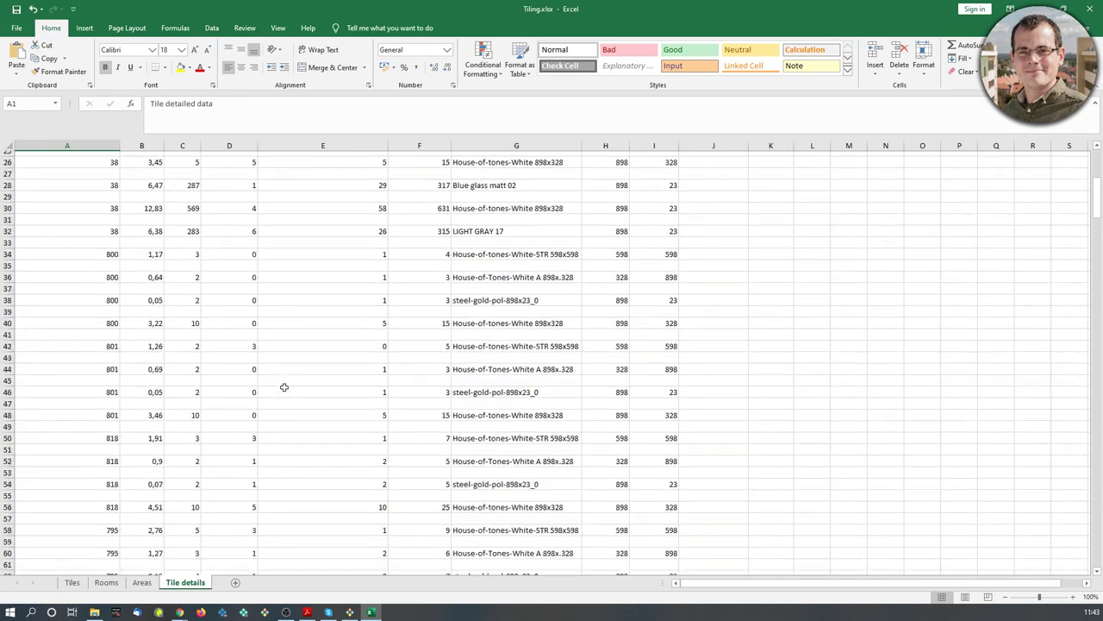
scroll(284, 376, "down", 5)
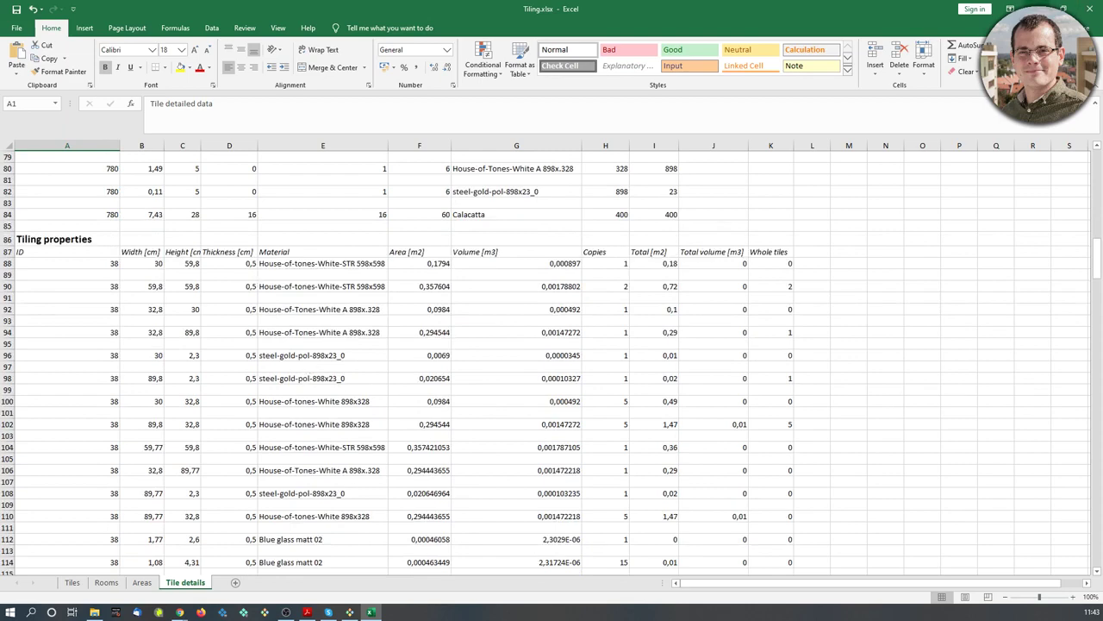
left_click(1037, 7)
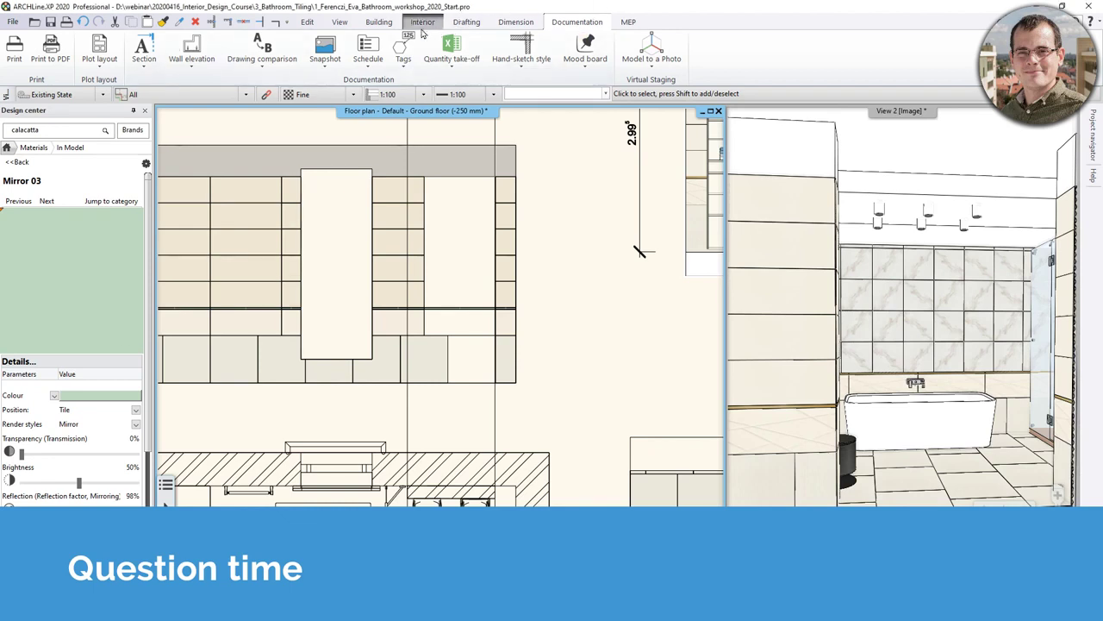
Delete the floor tiling layout drawing placed beside the bathroom floor plan, below the wall elevation
left_click(423, 21)
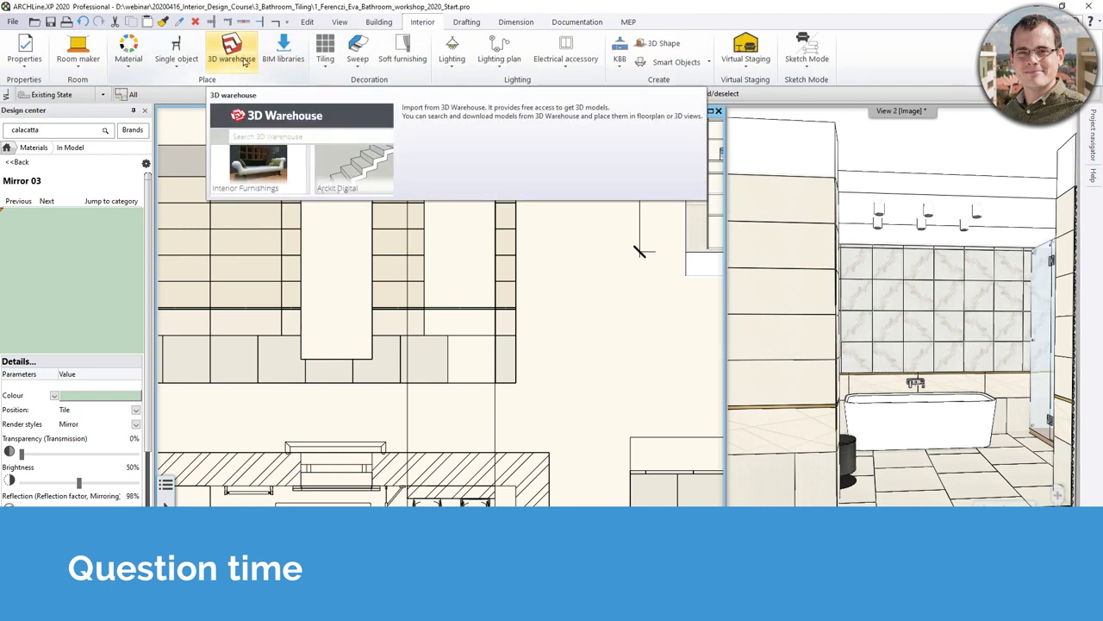
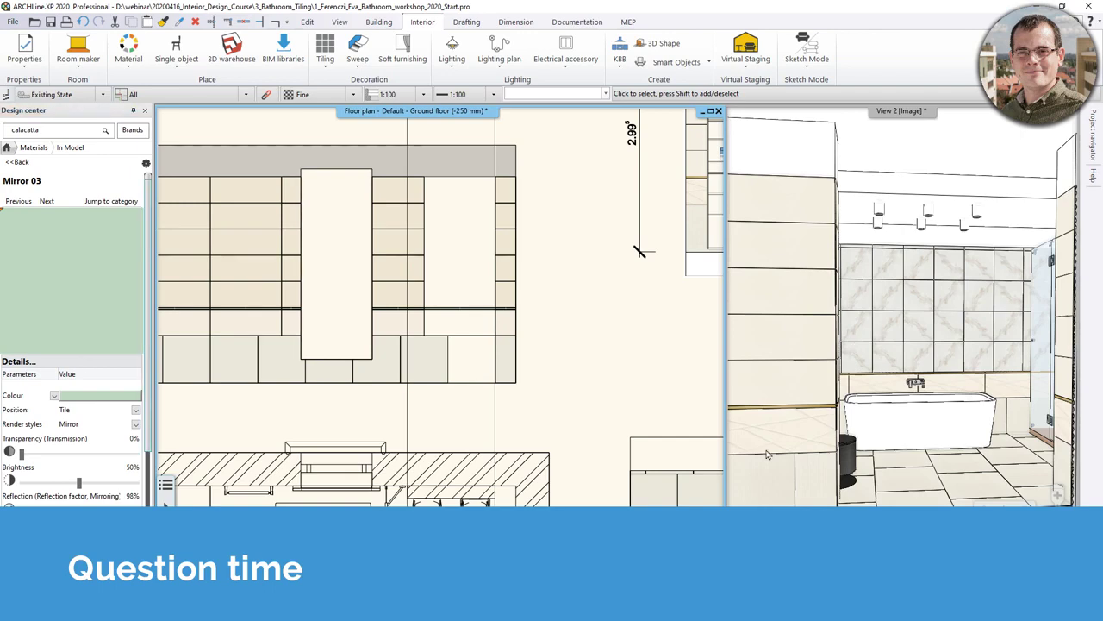
scroll(530, 464, "down", 3)
middle_click_drag(531, 463, 465, 330)
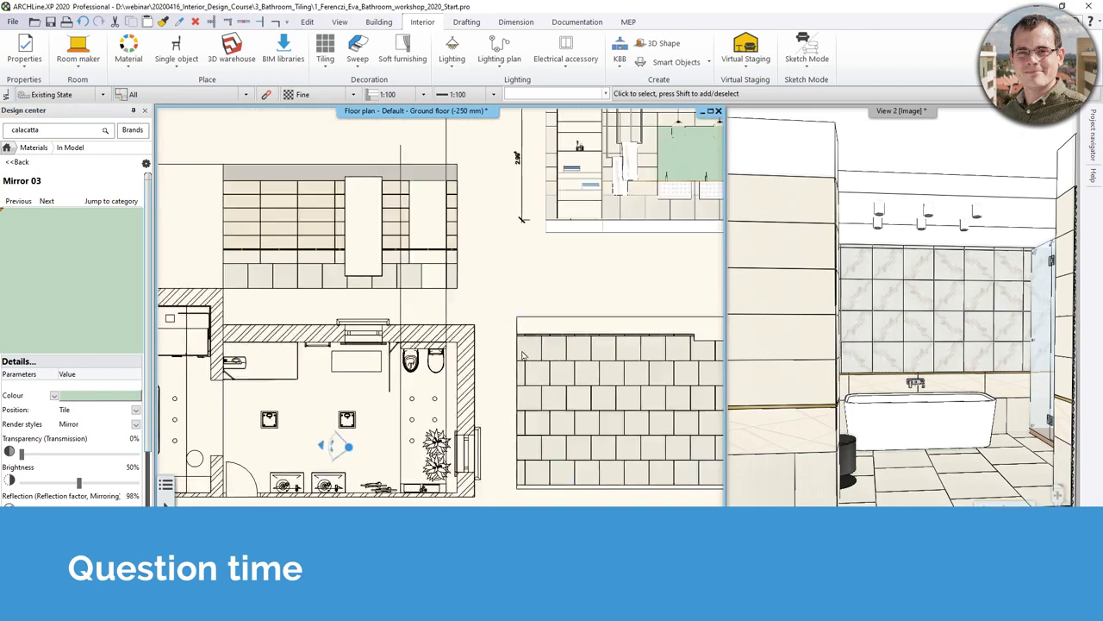
middle_click_drag(407, 397, 371, 368)
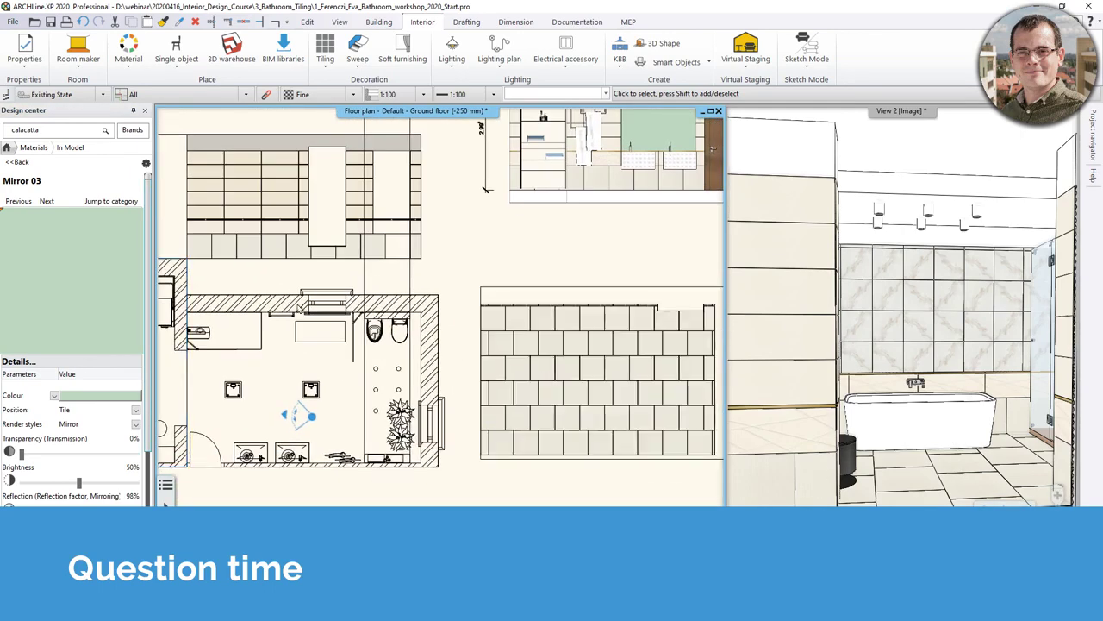
left_click(593, 373)
key("Delete")
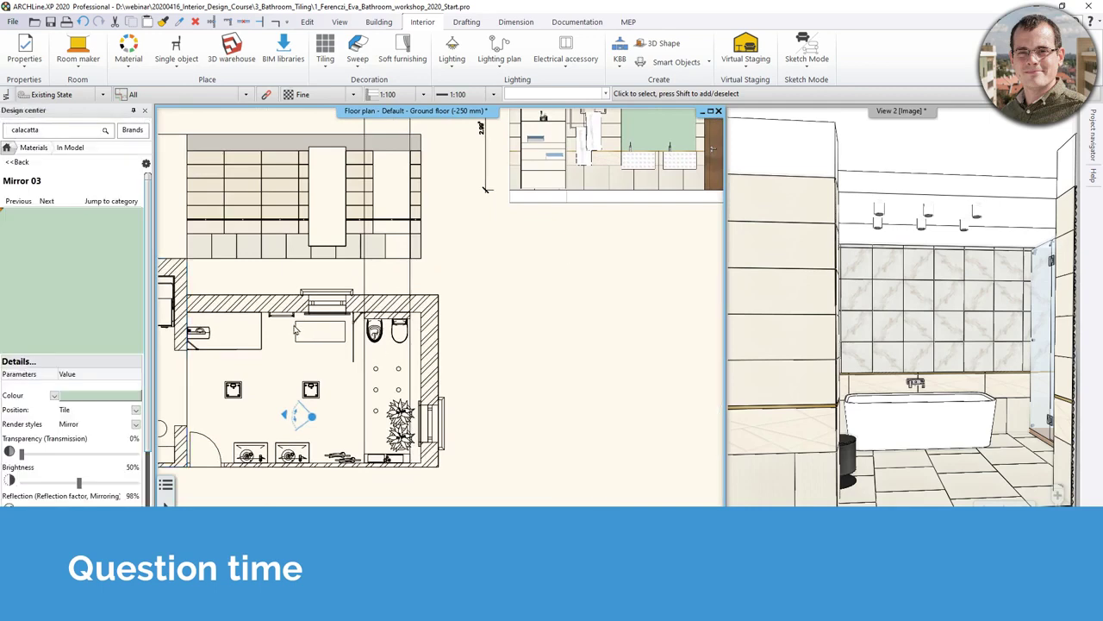
middle_click_drag(274, 302, 289, 295)
left_click(288, 295)
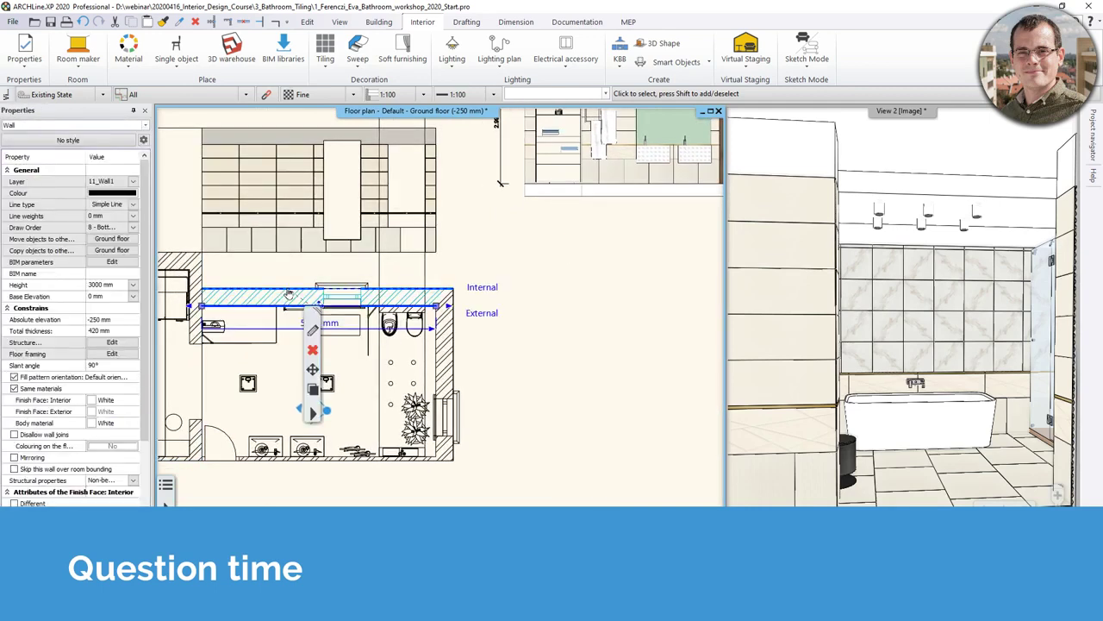
middle_click_drag(307, 297, 396, 285)
left_click(313, 414)
left_click(600, 333)
left_click(599, 334)
Start tiling on floor for the bathroom slab and place its tiling layout in the empty area beside the plan
scroll(296, 309, "up", 3)
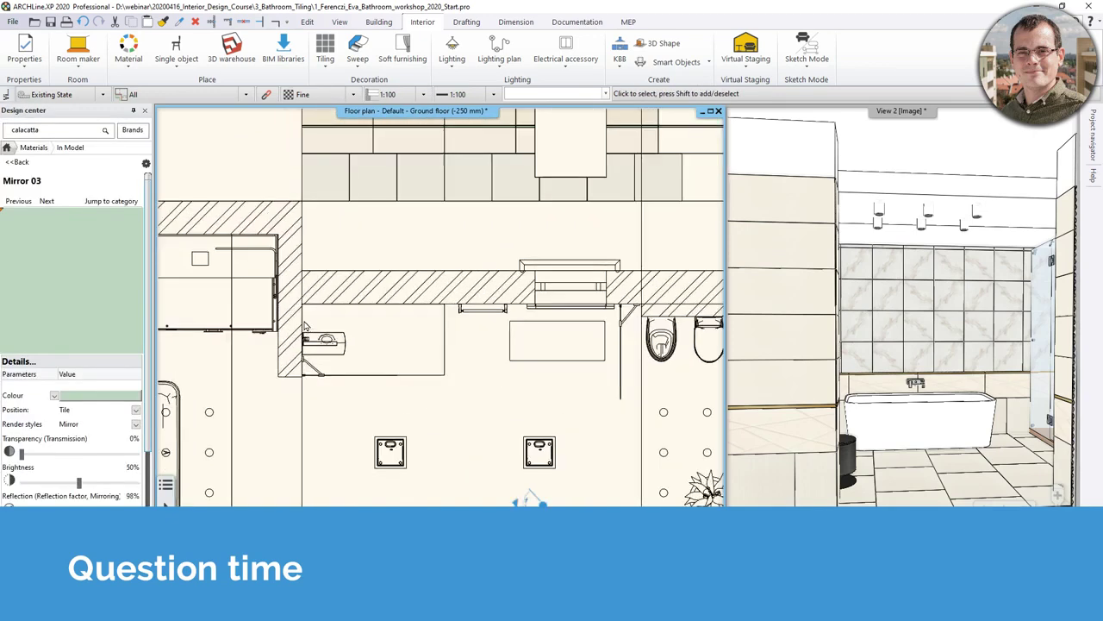
left_click(406, 273)
scroll(411, 272, "down", 3)
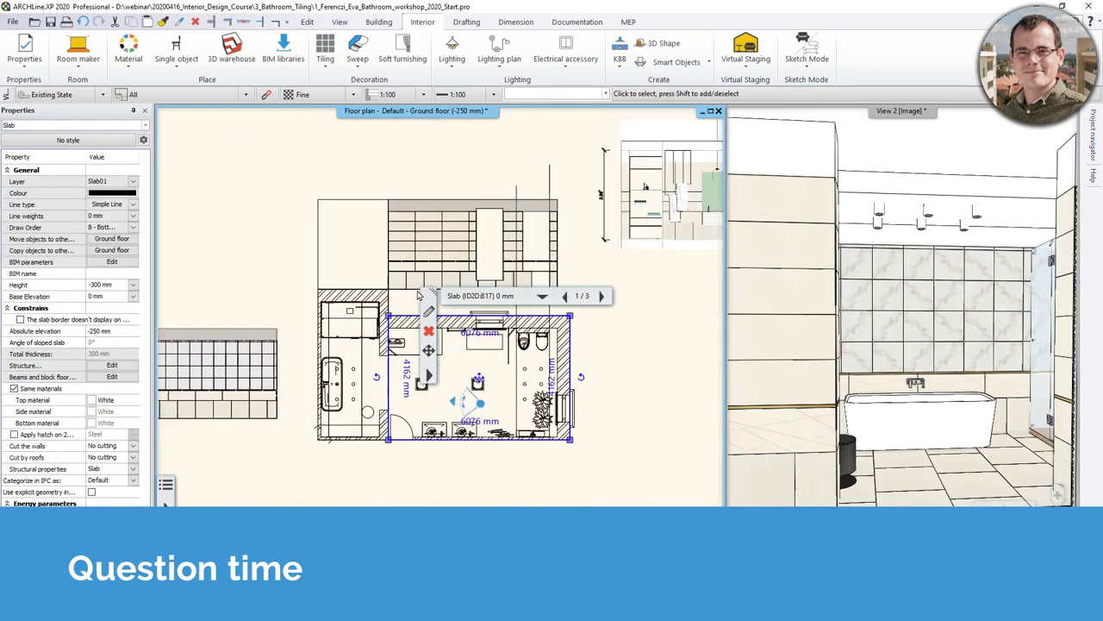
right_click(423, 310)
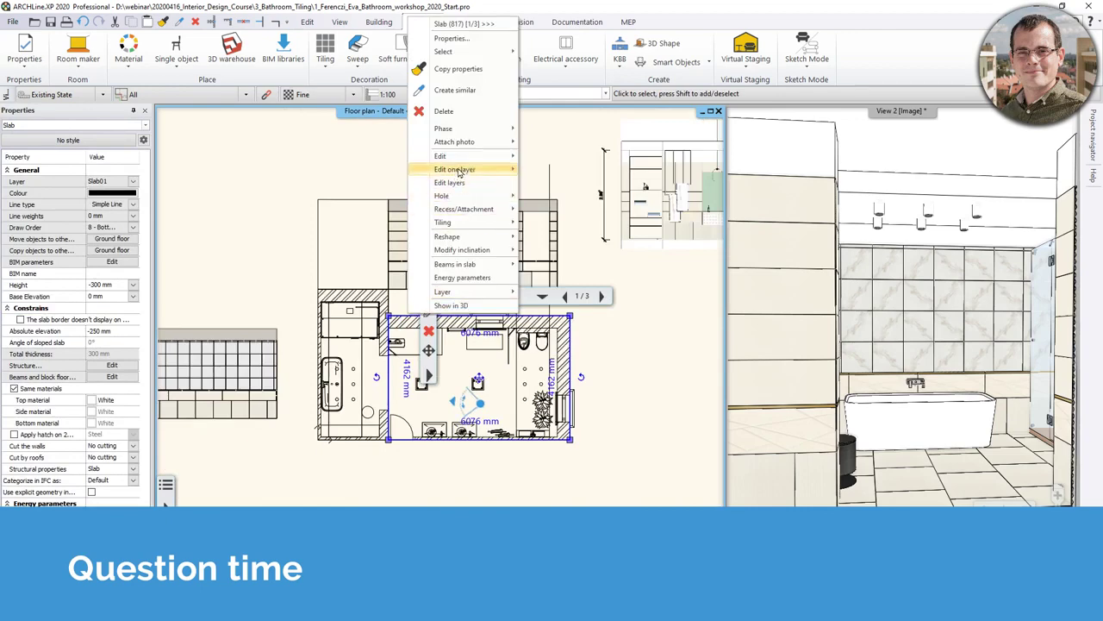
mouse_move(465, 223)
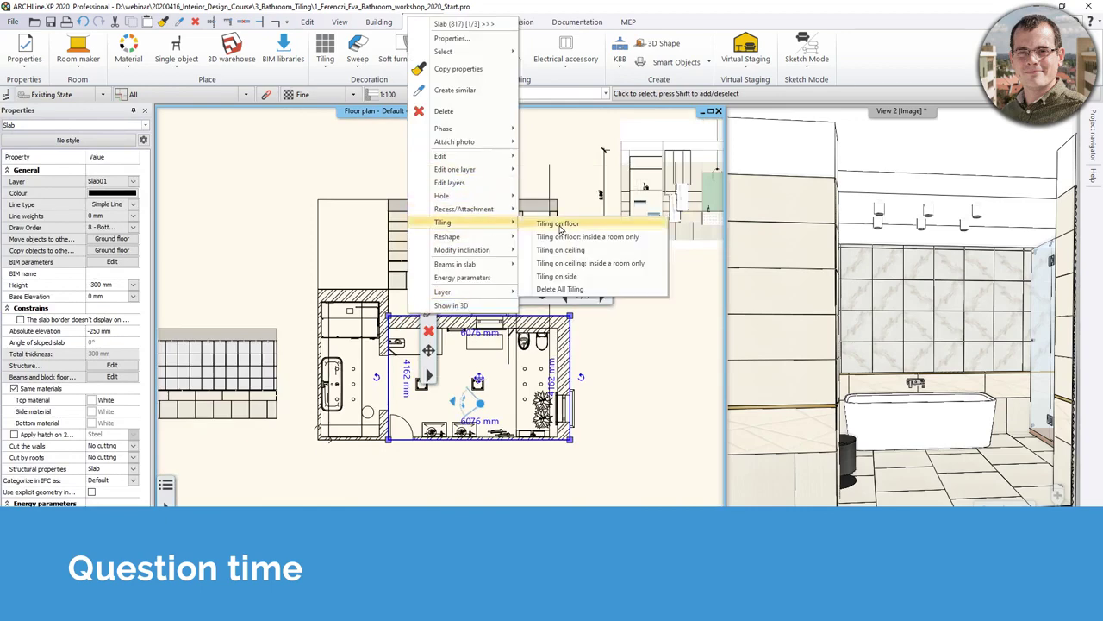
left_click(558, 224)
left_click(578, 504)
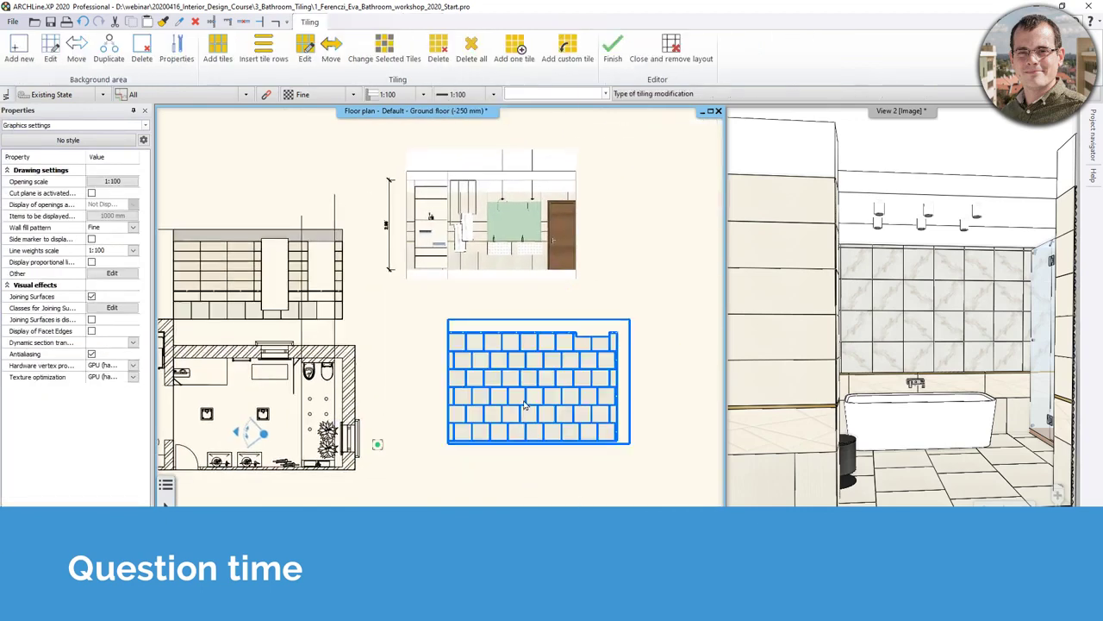
Edit the profile of the floor's tiling area and delete the two intermediate nodes on its left edge
scroll(592, 449, "up", 2)
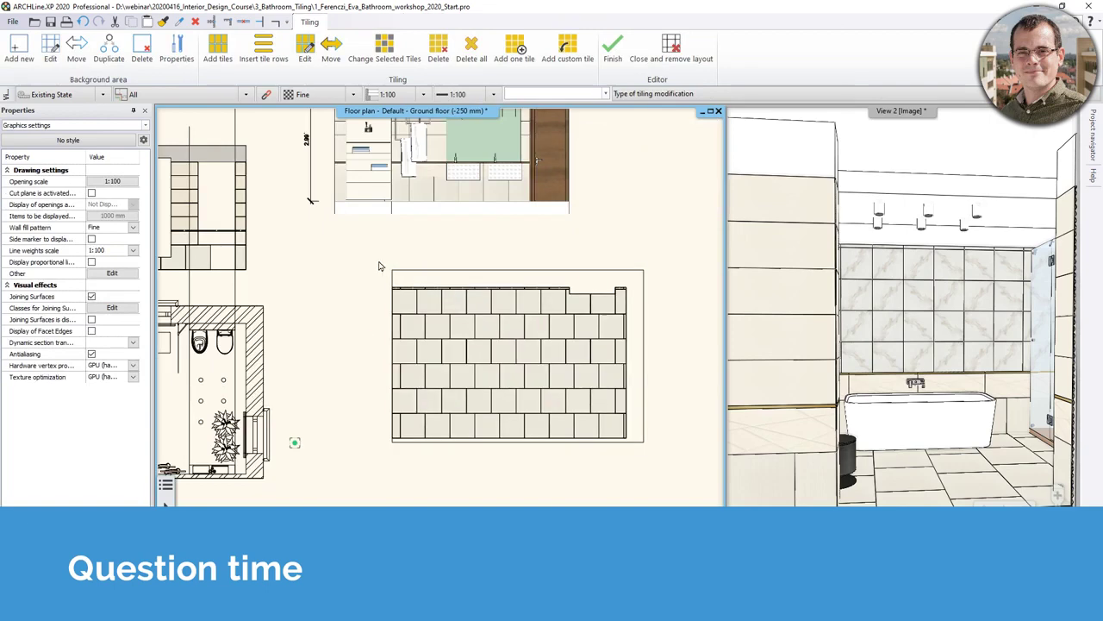
left_click(50, 49)
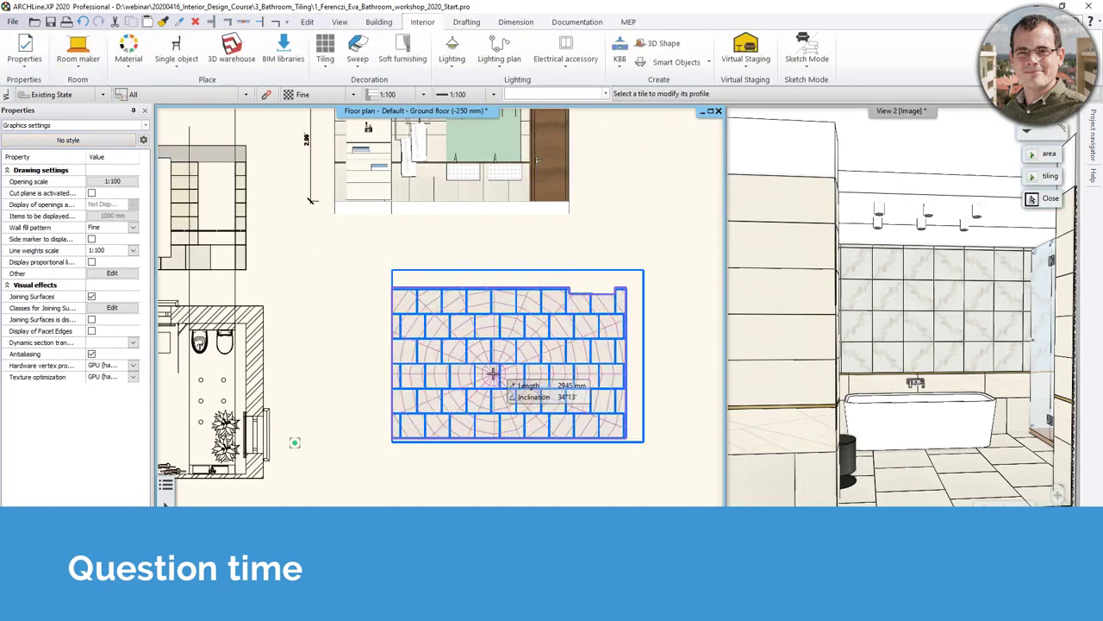
left_click(509, 377)
scroll(463, 436, "up", 2)
right_click(351, 383)
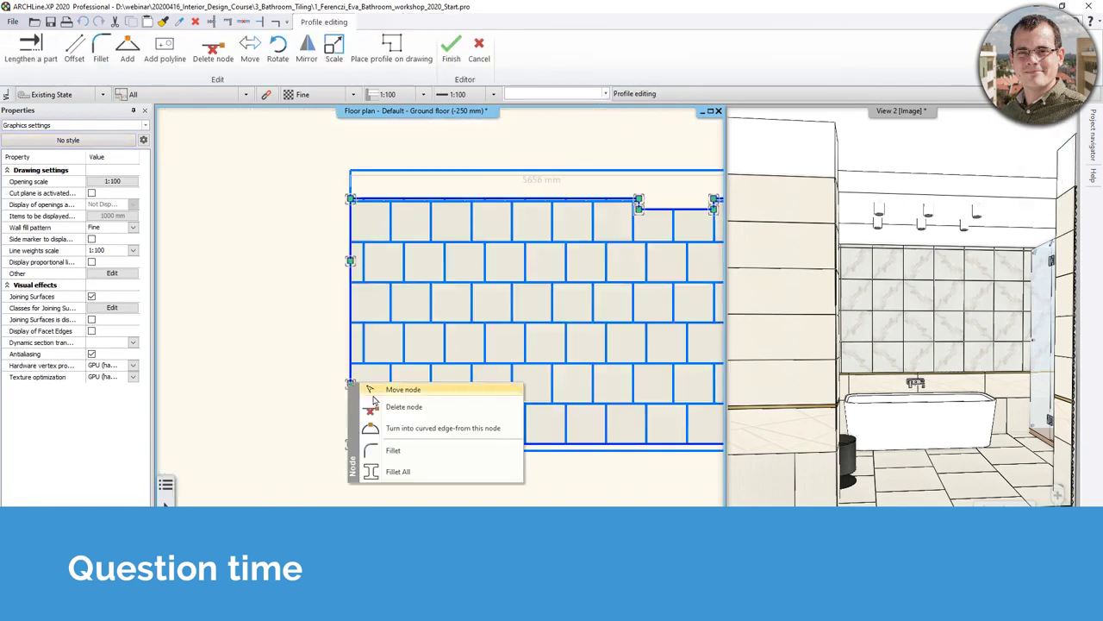
left_click(394, 407)
right_click(358, 264)
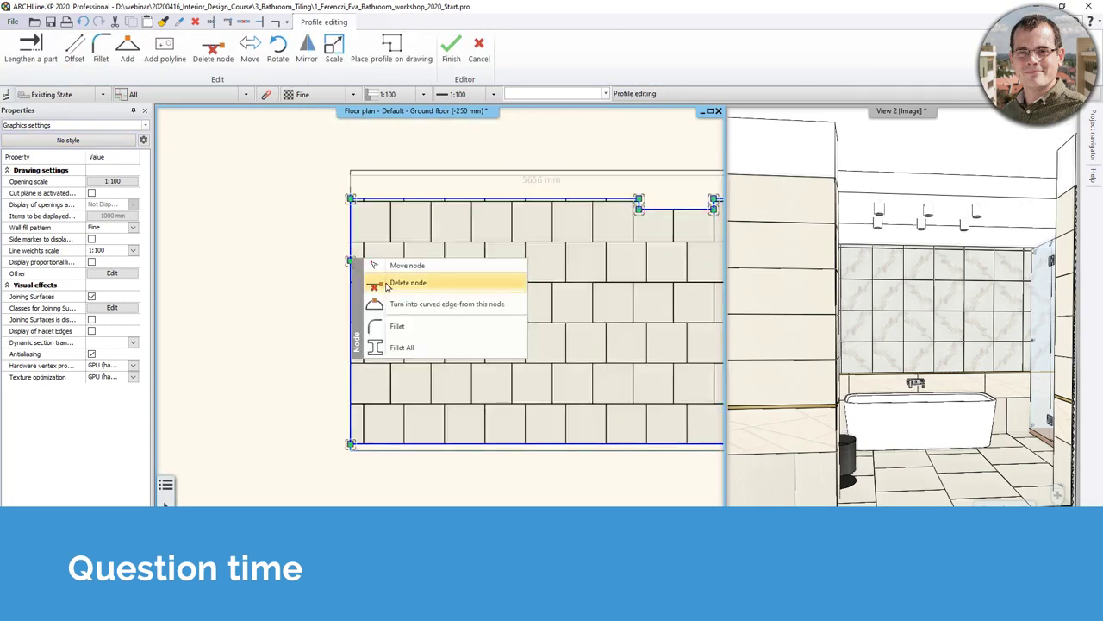
left_click(388, 286)
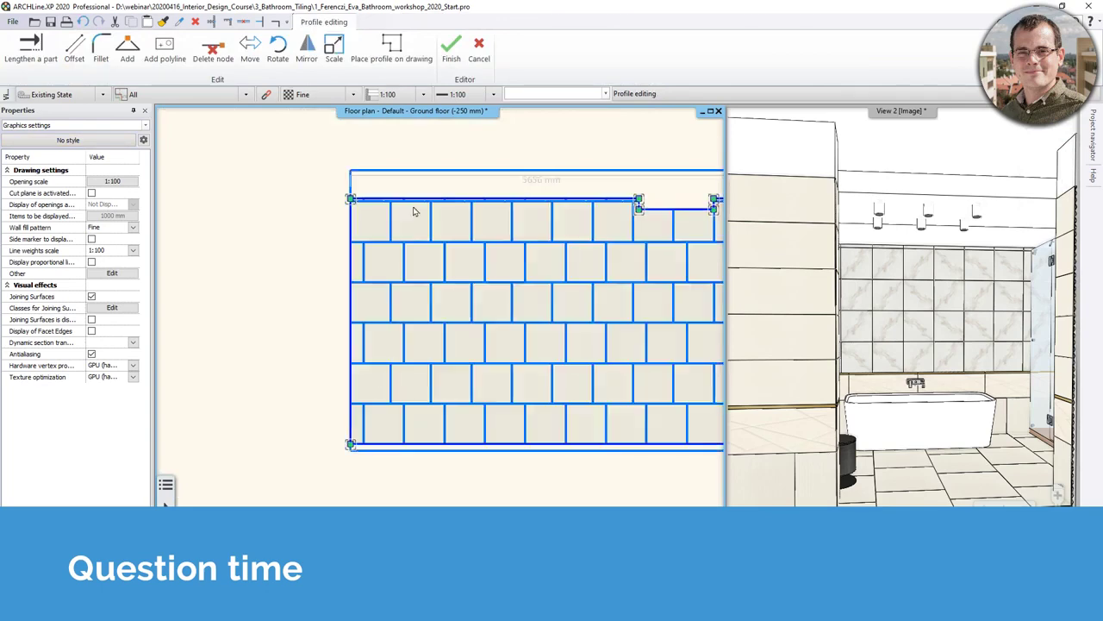
Move the left edge of the tiling profile to the corner of the upper notch and finish the tiling edit
right_click(351, 324)
left_click(372, 335)
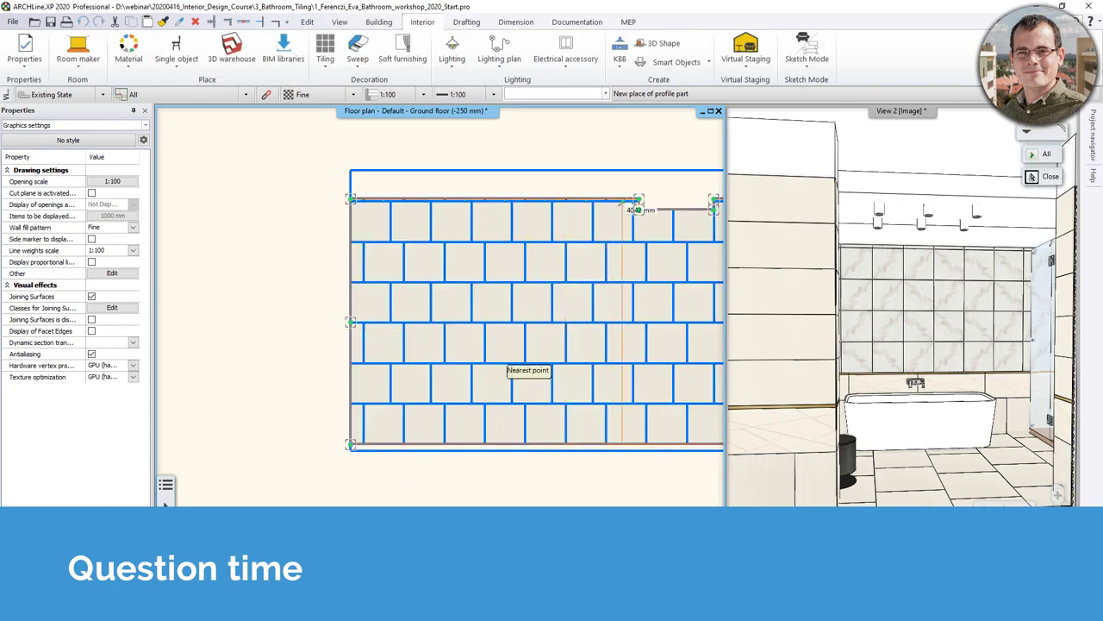
left_click(638, 208)
key("Return")
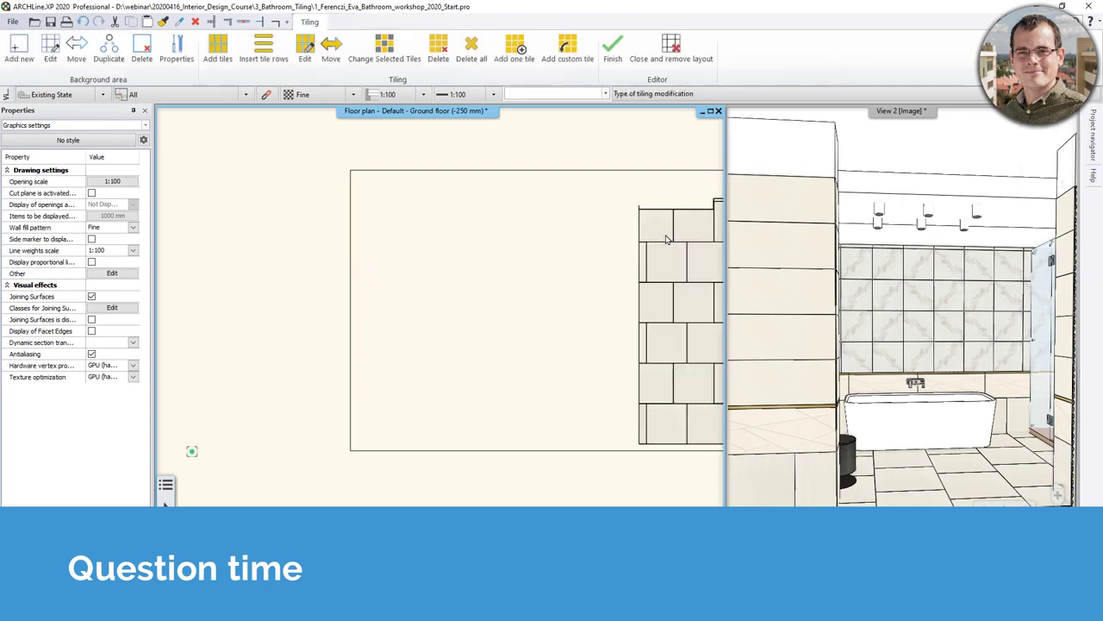
scroll(770, 323, "down", 3)
key("Return")
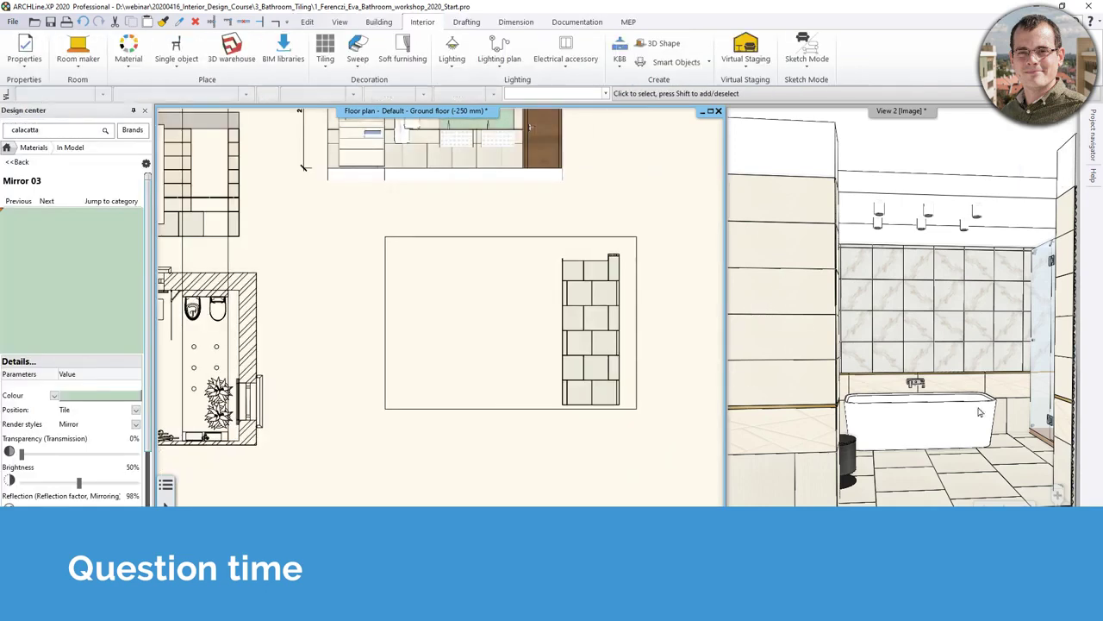
Search the materials for concrete and assign Concrete3 to the top surface of the bathroom slab, selected on its untiled part in 3D
middle_click_drag(979, 408, 888, 424, "shift")
middle_click_drag(478, 298, 452, 268)
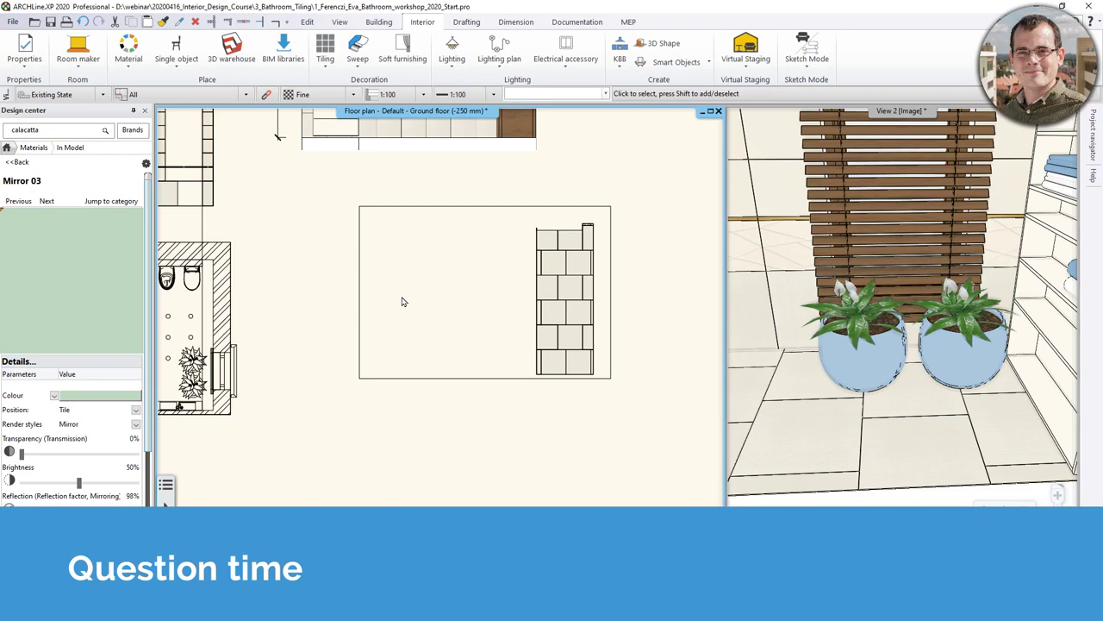
left_click_drag(1048, 411, 887, 404)
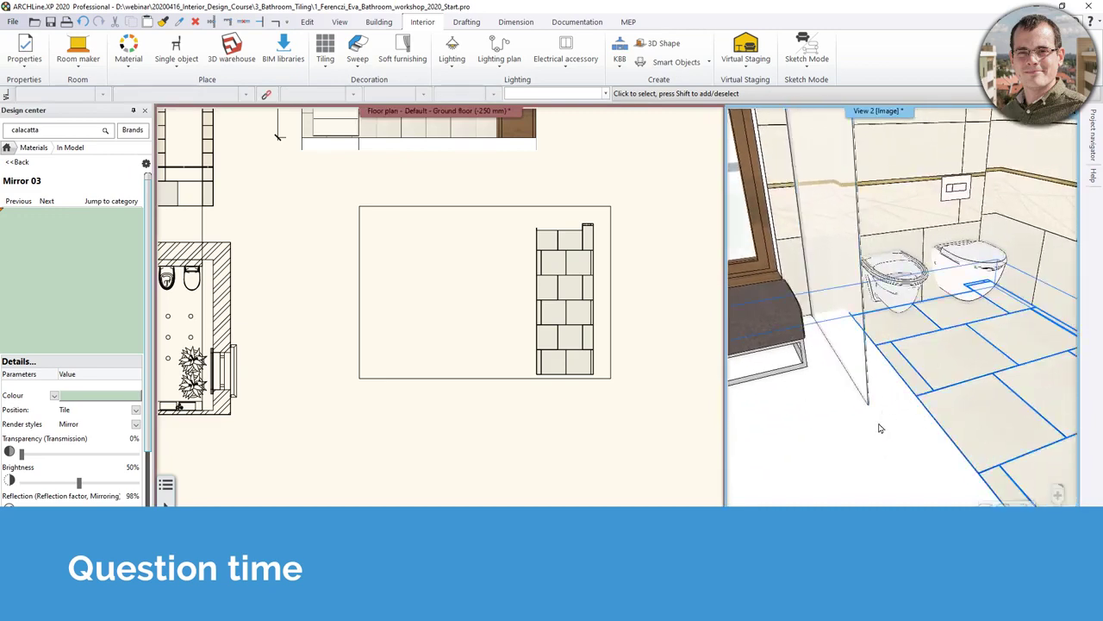
left_click(856, 480)
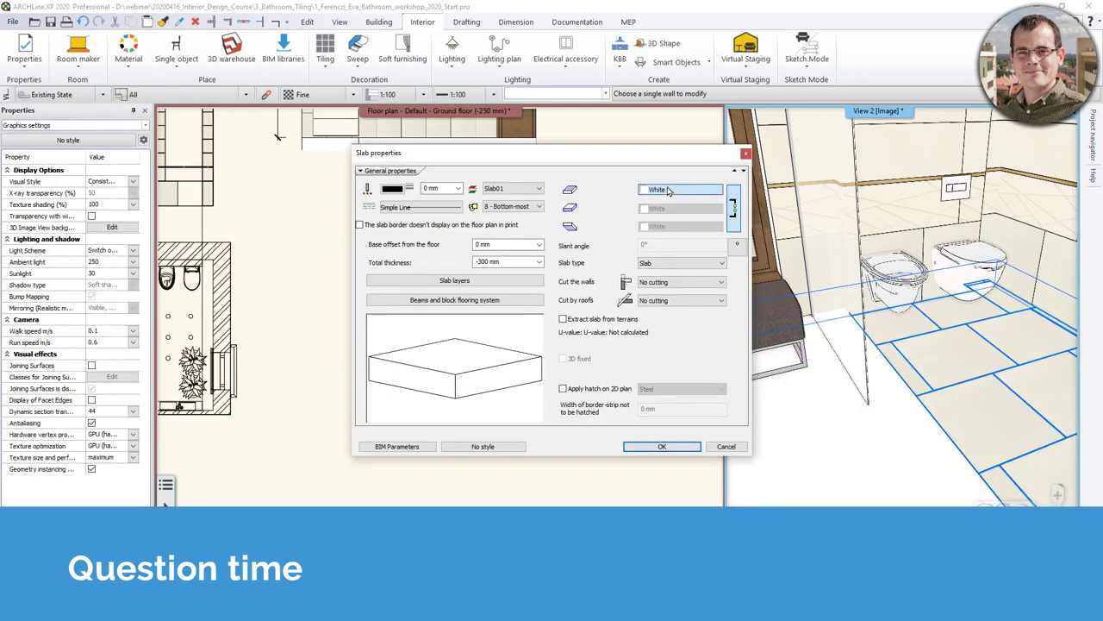
left_click(668, 189)
left_click(764, 170)
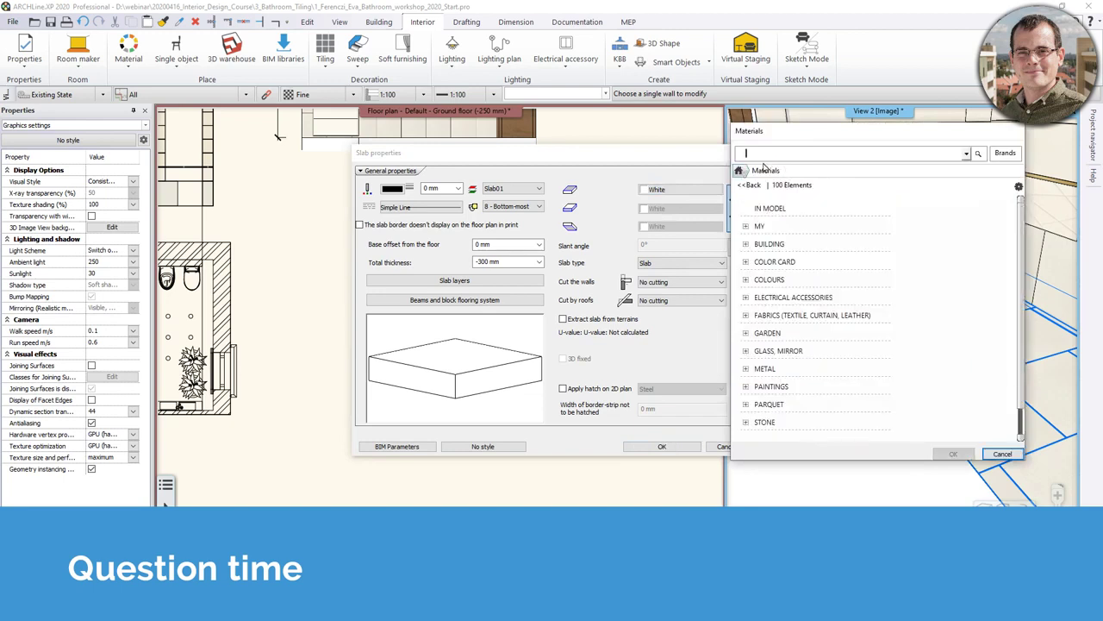
type("concrete")
key("Return")
left_click(766, 298)
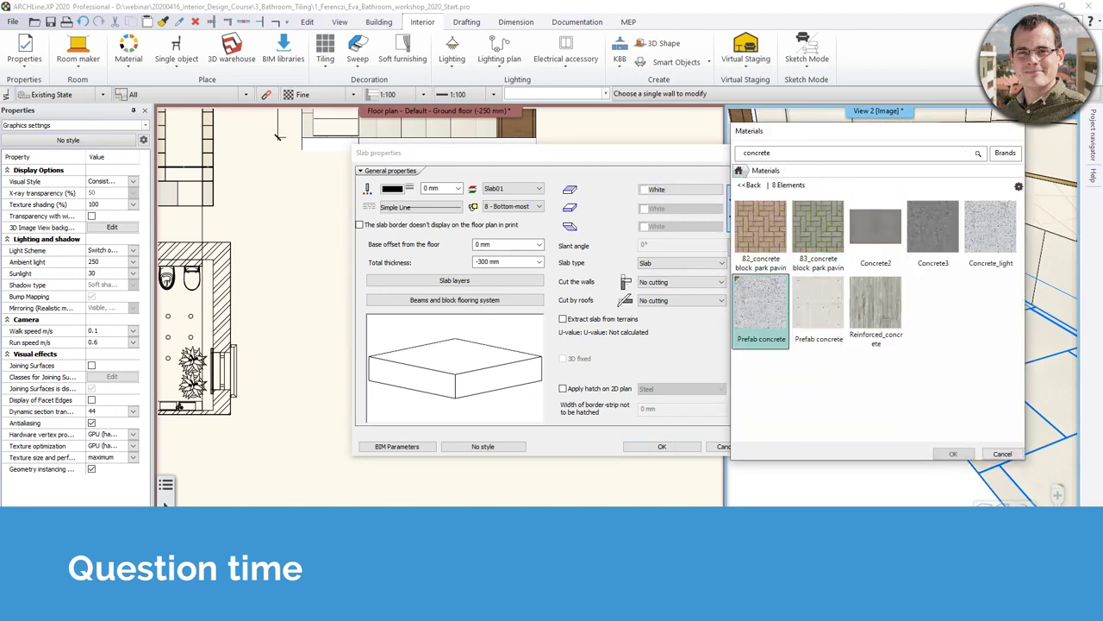
left_click(936, 230)
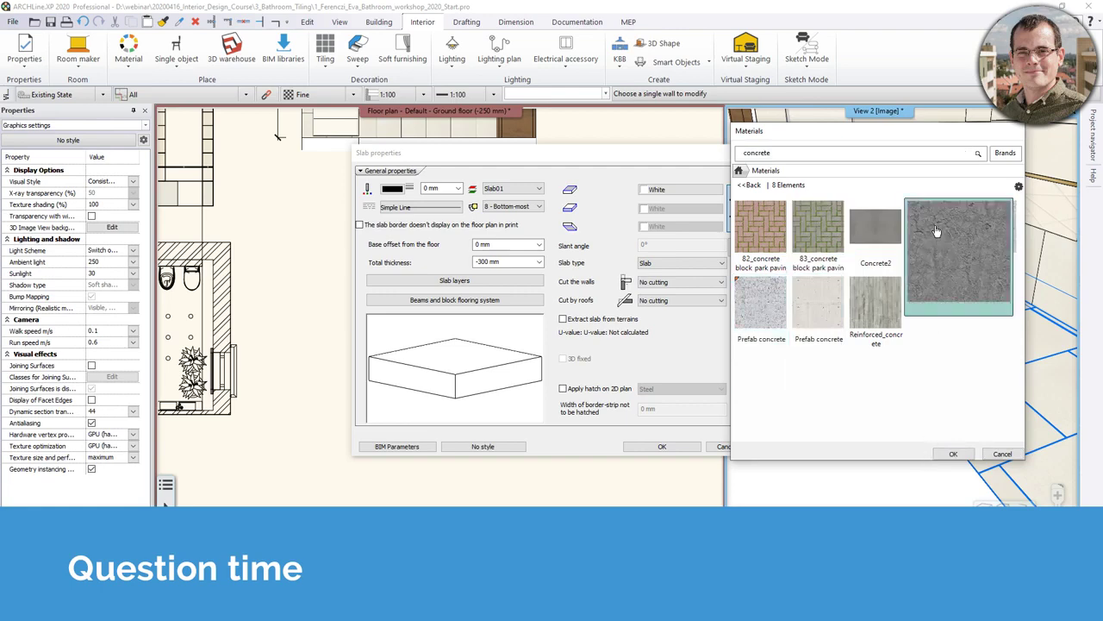
left_click(946, 453)
left_click(661, 447)
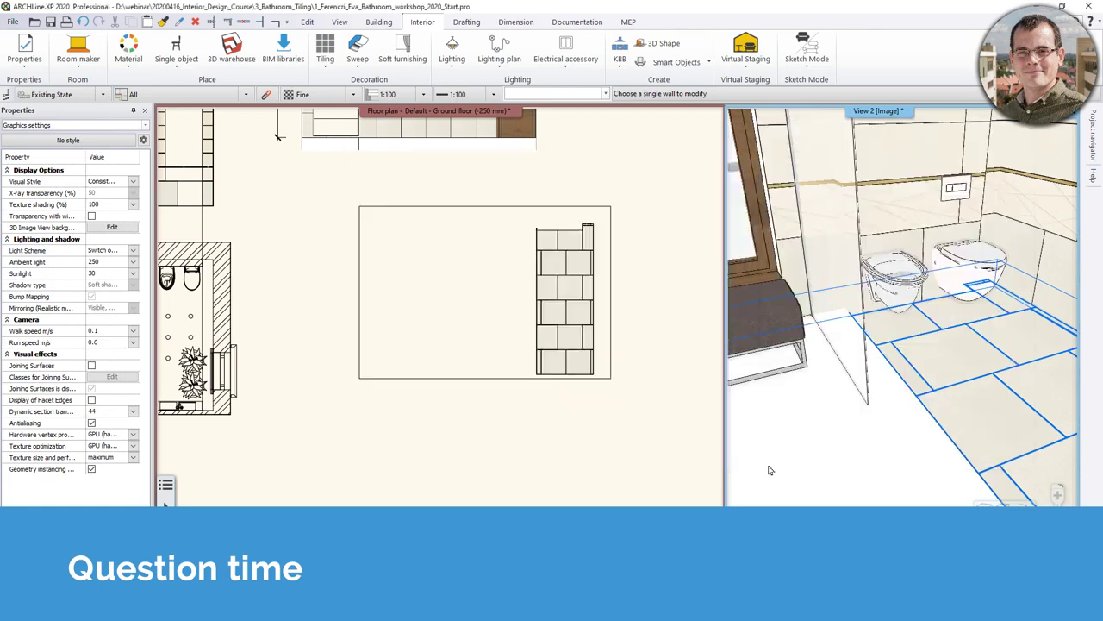
middle_click_drag(932, 416, 791, 411)
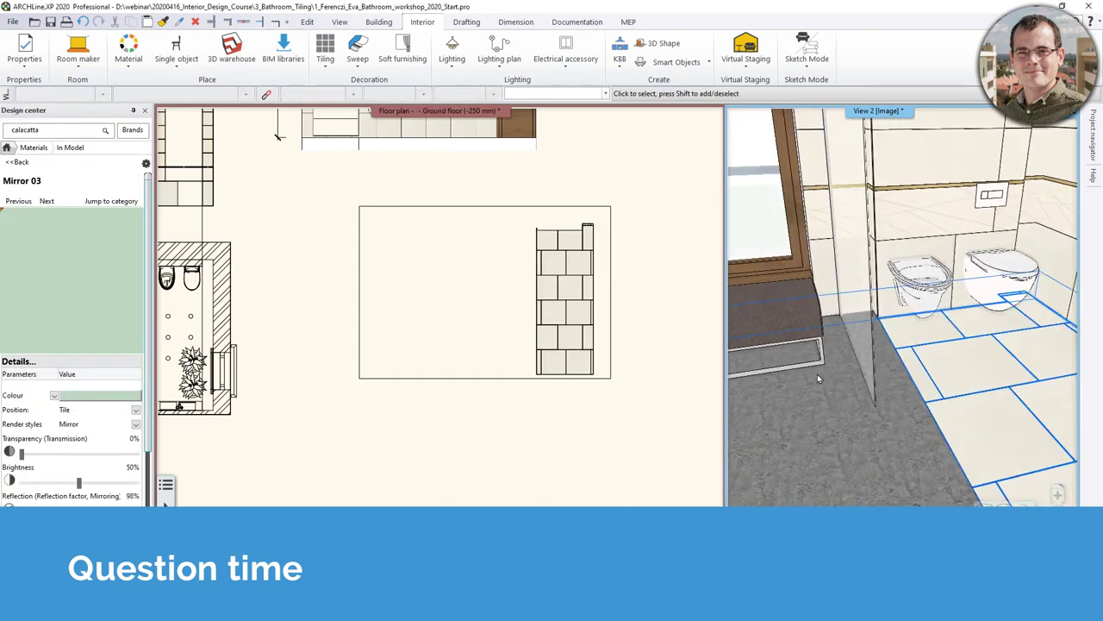
middle_click_drag(842, 380, 840, 397)
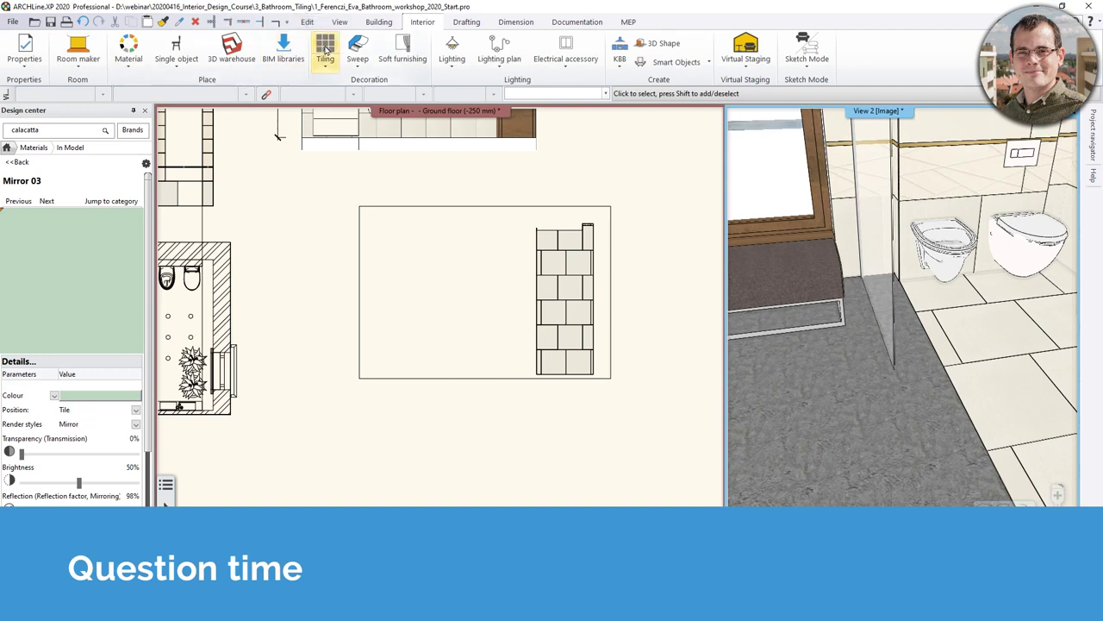
Open the tile properties of the Tubadzin_Mosaic tiling style and list its available tiling patterns
left_click(325, 52)
right_click(325, 52)
left_click(354, 54)
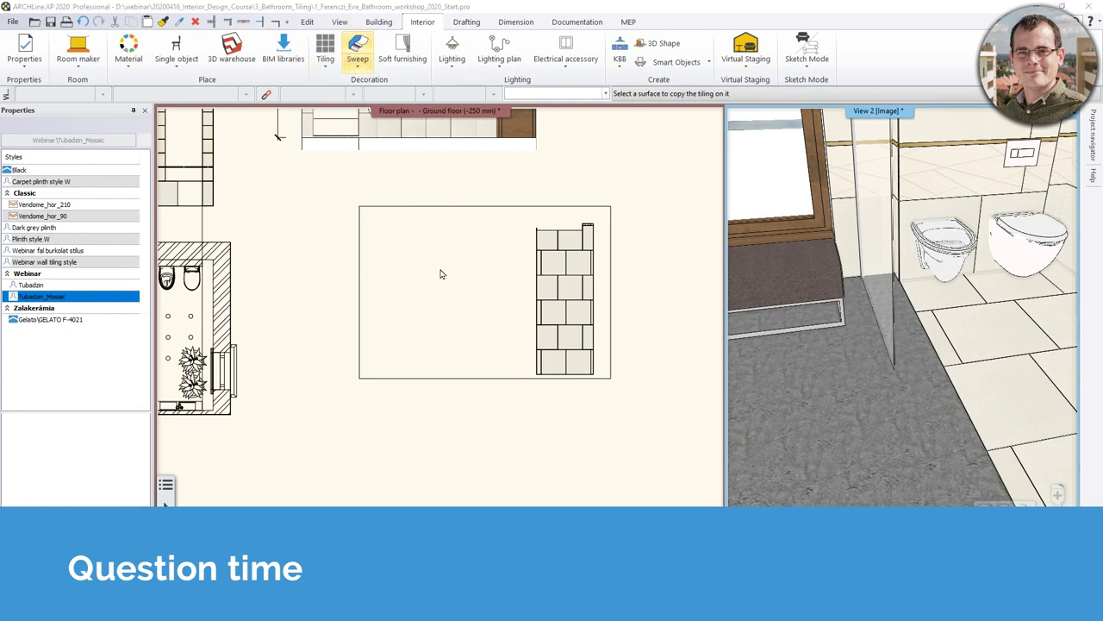
left_click(407, 291)
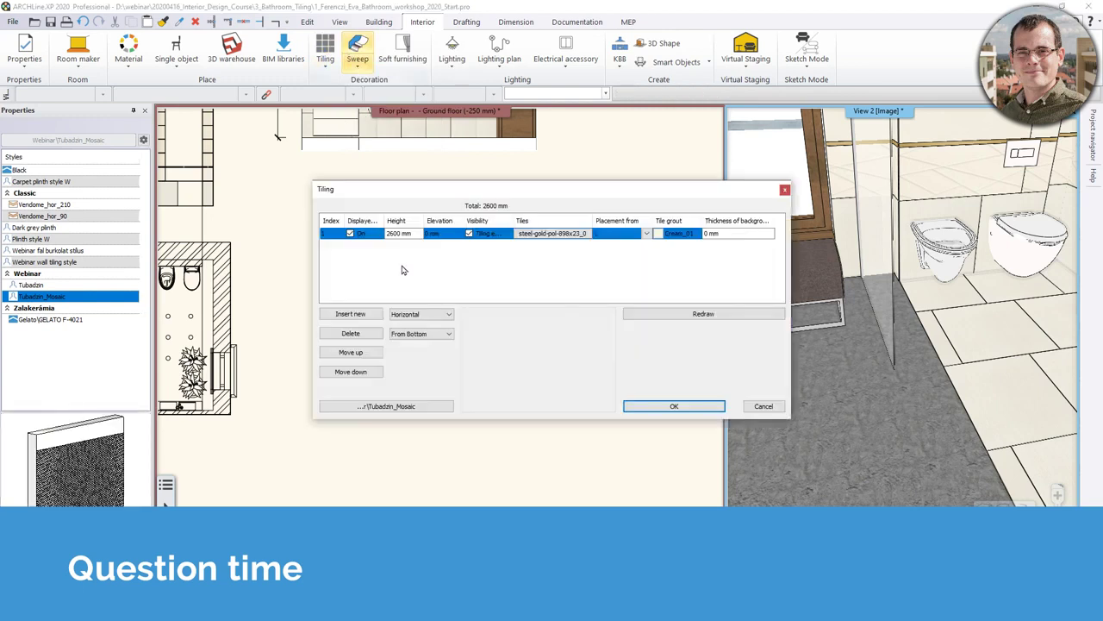
double_click(526, 234)
left_click(541, 168)
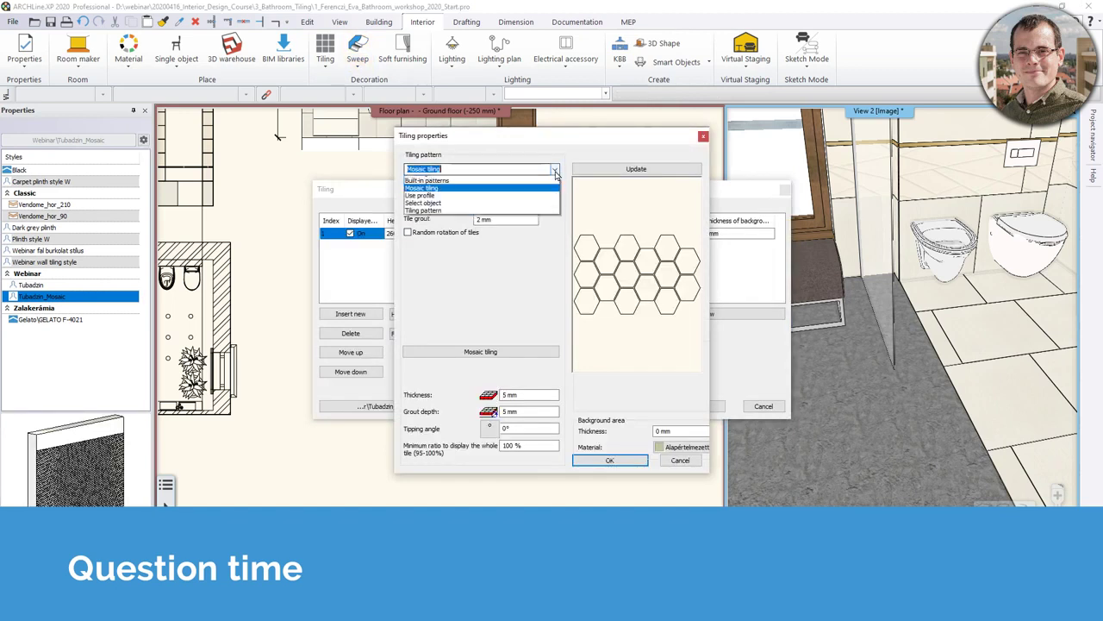
Preview the Rectangle pattern with a 500 mm tile height, and close the tiling dialogs without applying it
left_click(528, 181)
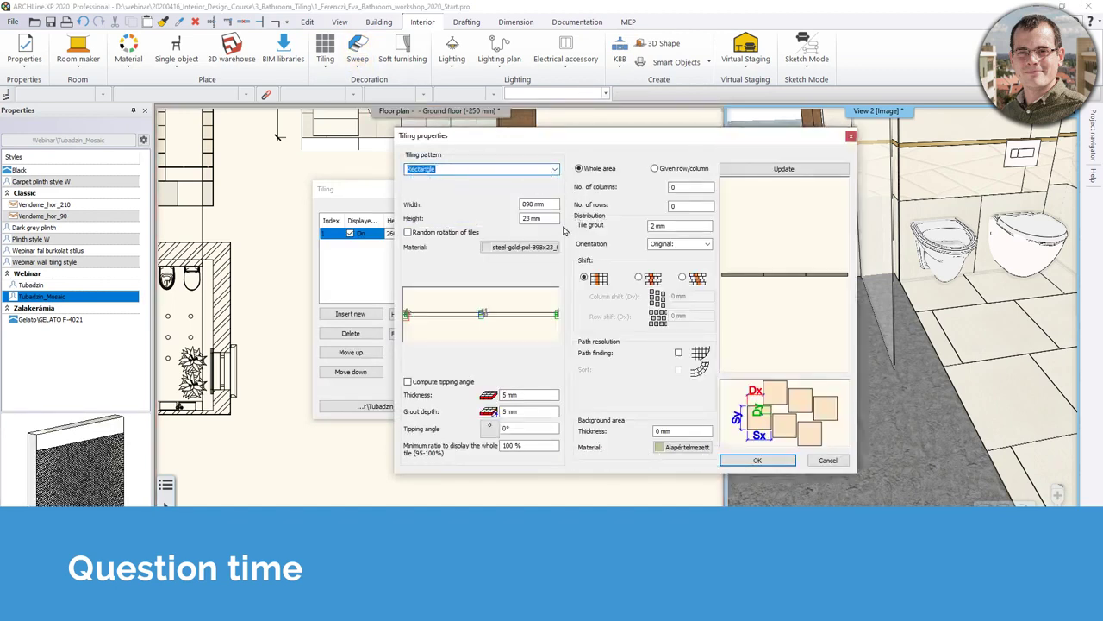
double_click(527, 218)
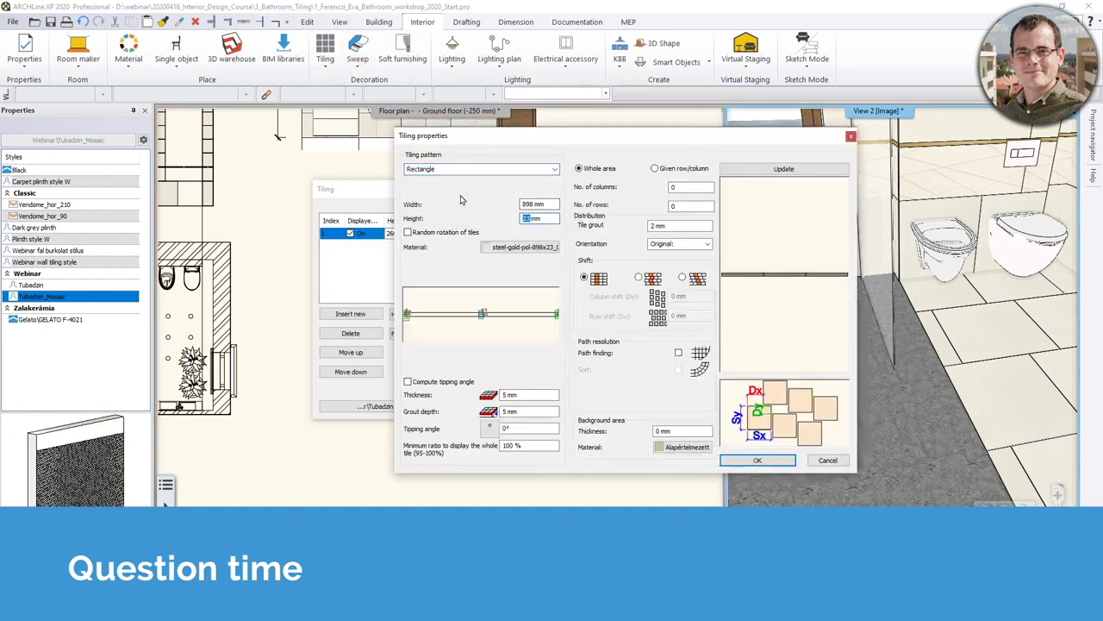
type("500")
left_click(811, 171)
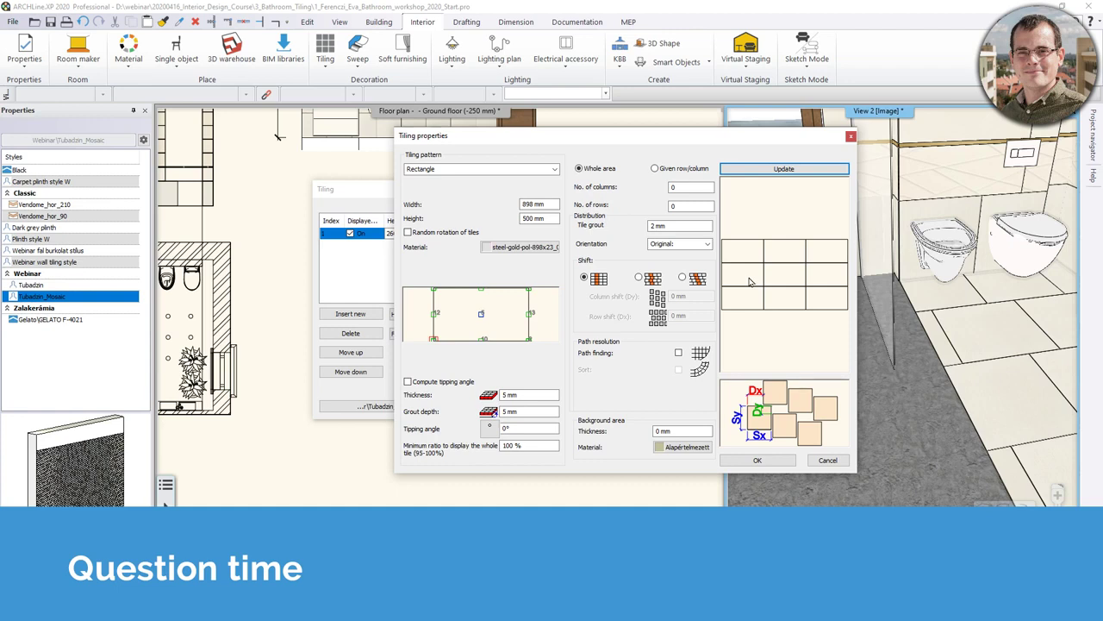
left_click(851, 136)
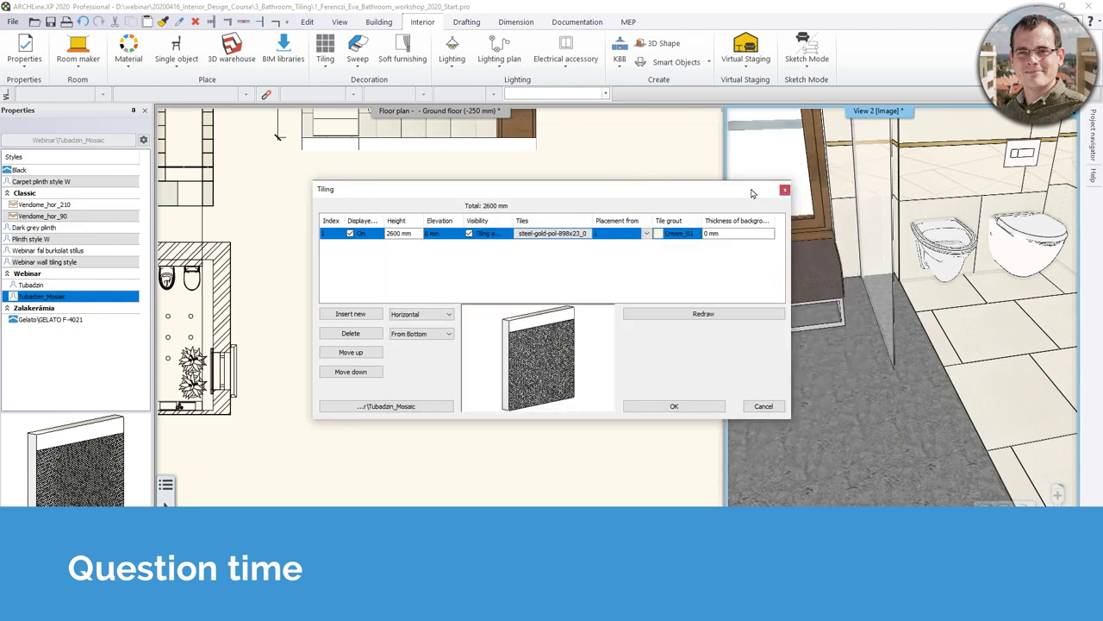
left_click(784, 189)
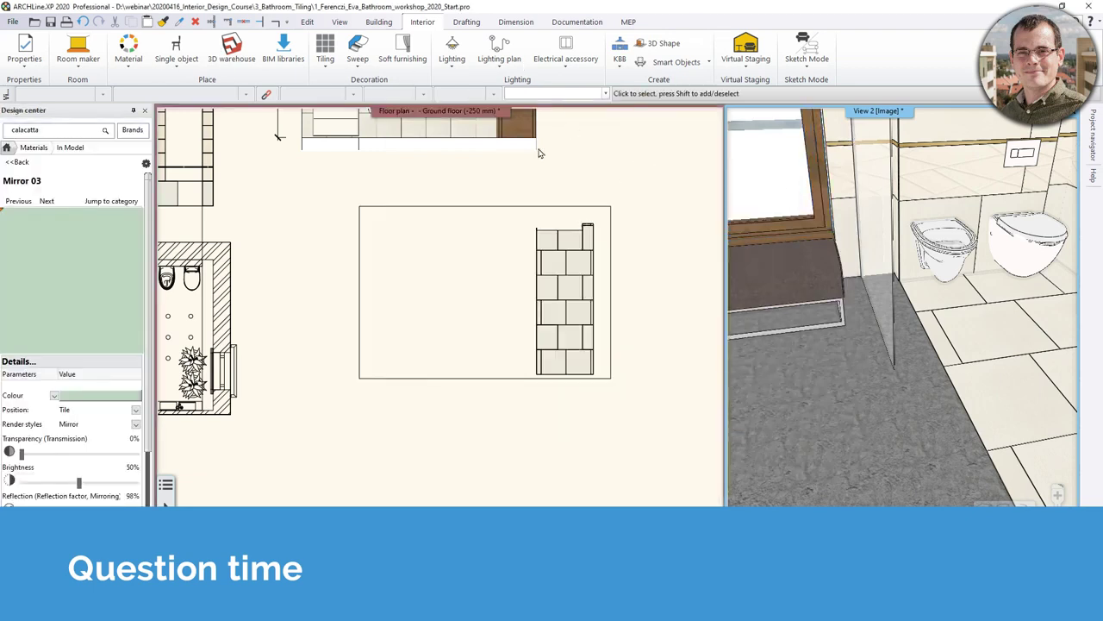
Search the Showroom BIM library for products of type Tiles, and close the library
left_click(281, 60)
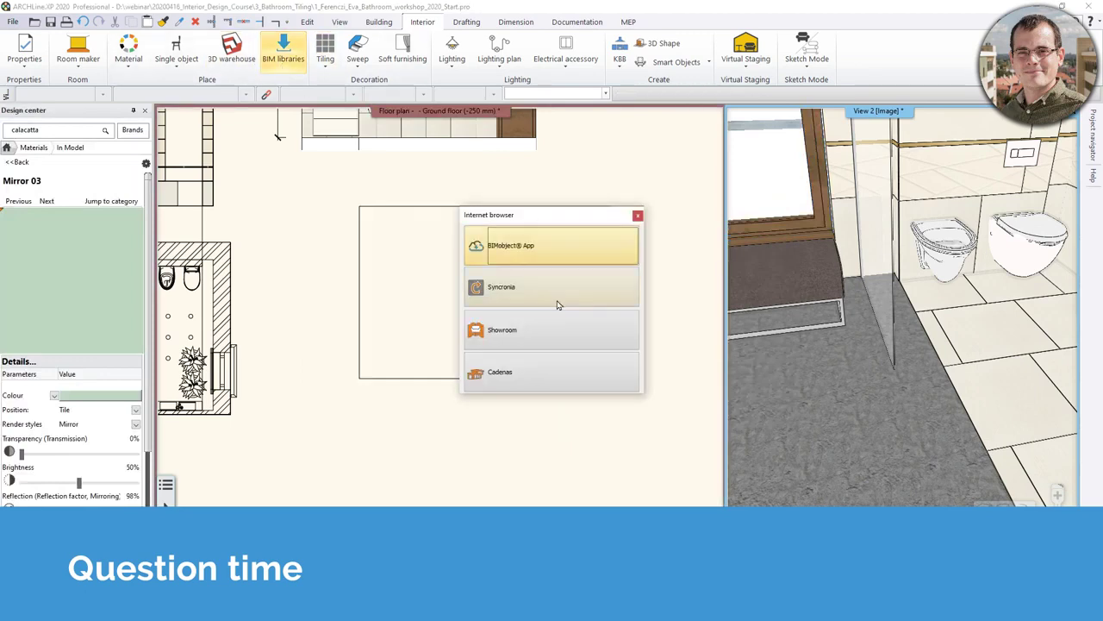
left_click(552, 327)
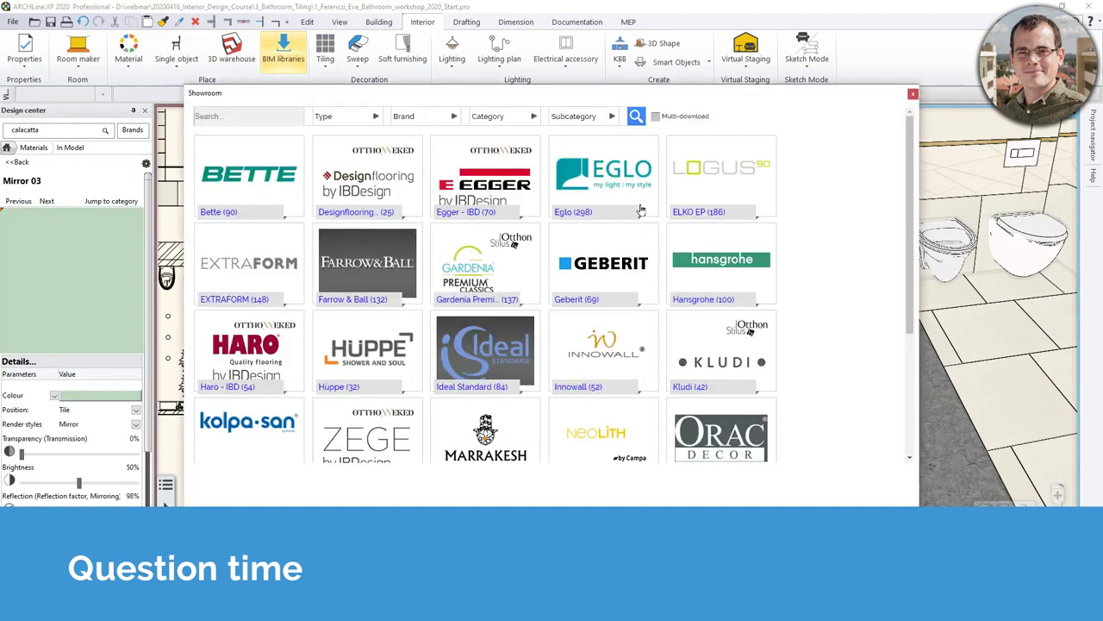
left_click(376, 117)
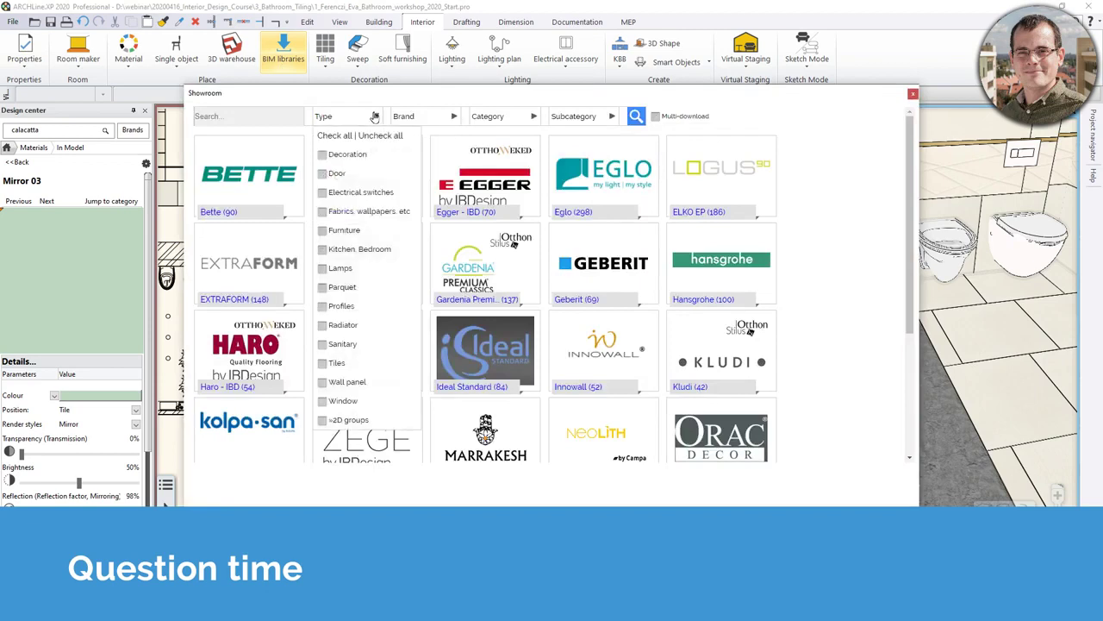
left_click(341, 363)
left_click(641, 116)
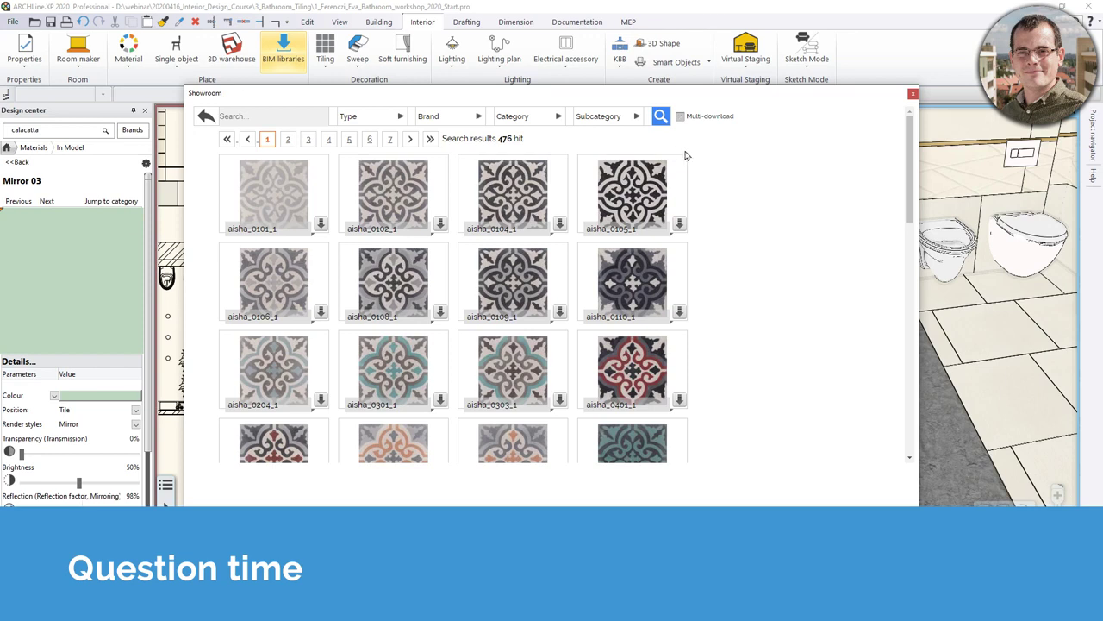
left_click(914, 96)
Find the material of a bathroom floor tile and examine its render styles and its transparency, reflection and refraction settings
middle_click_drag(992, 357, 905, 389)
scroll(949, 406, "up", 5)
right_click(905, 389)
left_click(968, 249)
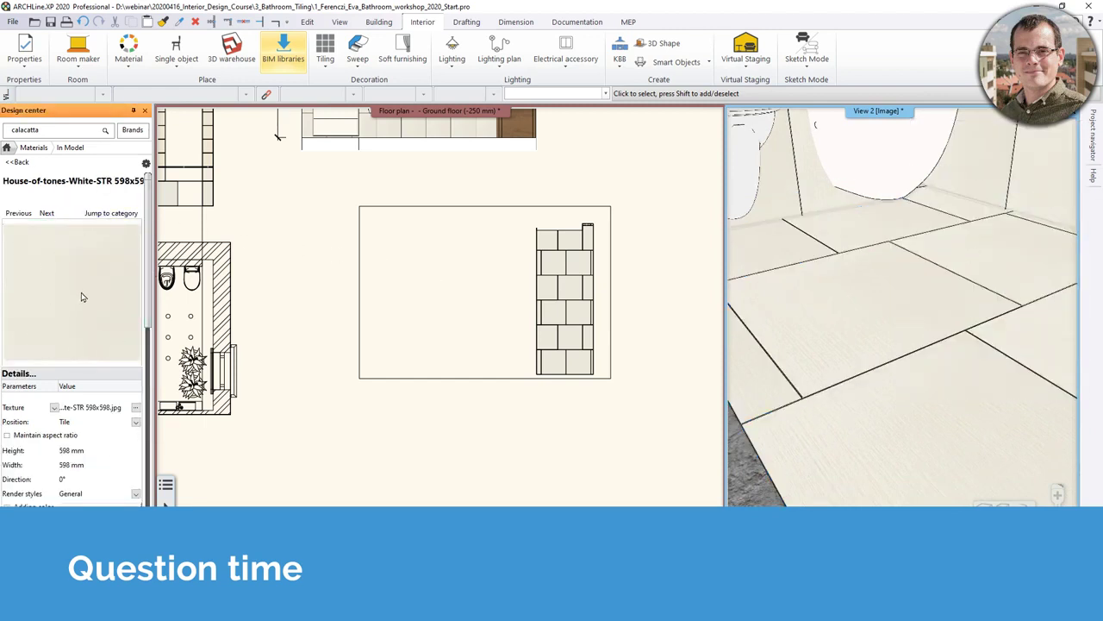
scroll(85, 386, "down", 3)
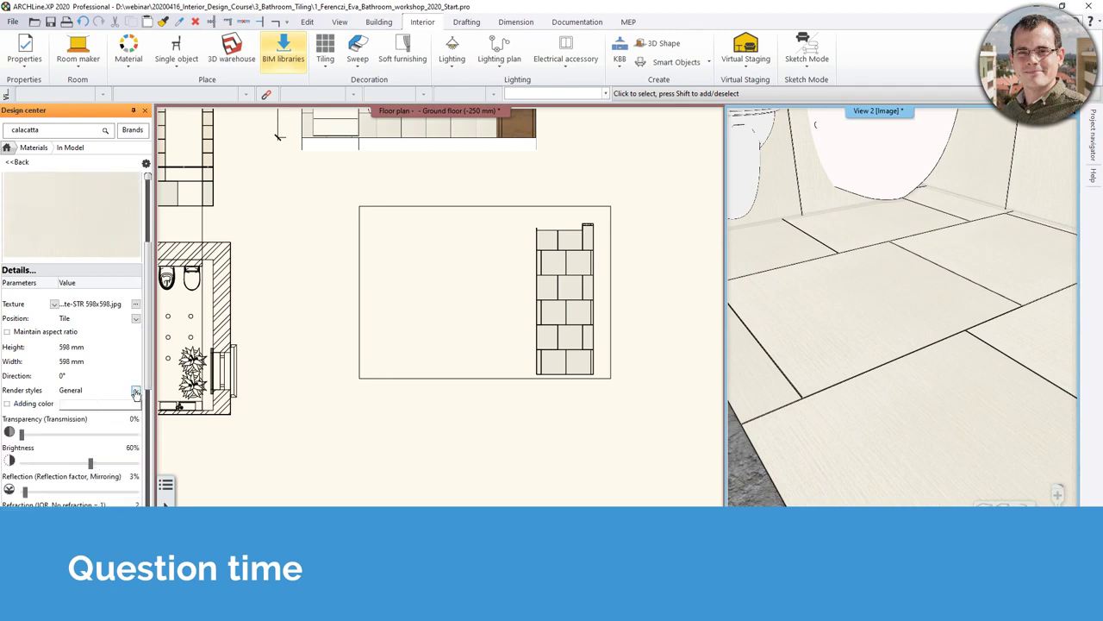
left_click(135, 392)
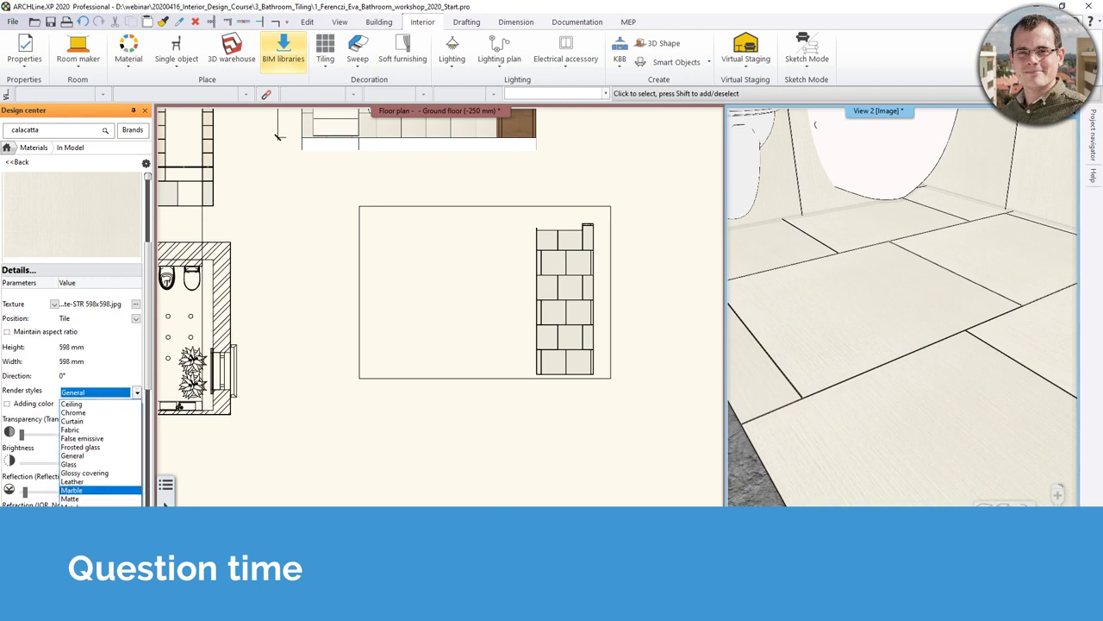
left_click(24, 379)
scroll(25, 375, "down", 2)
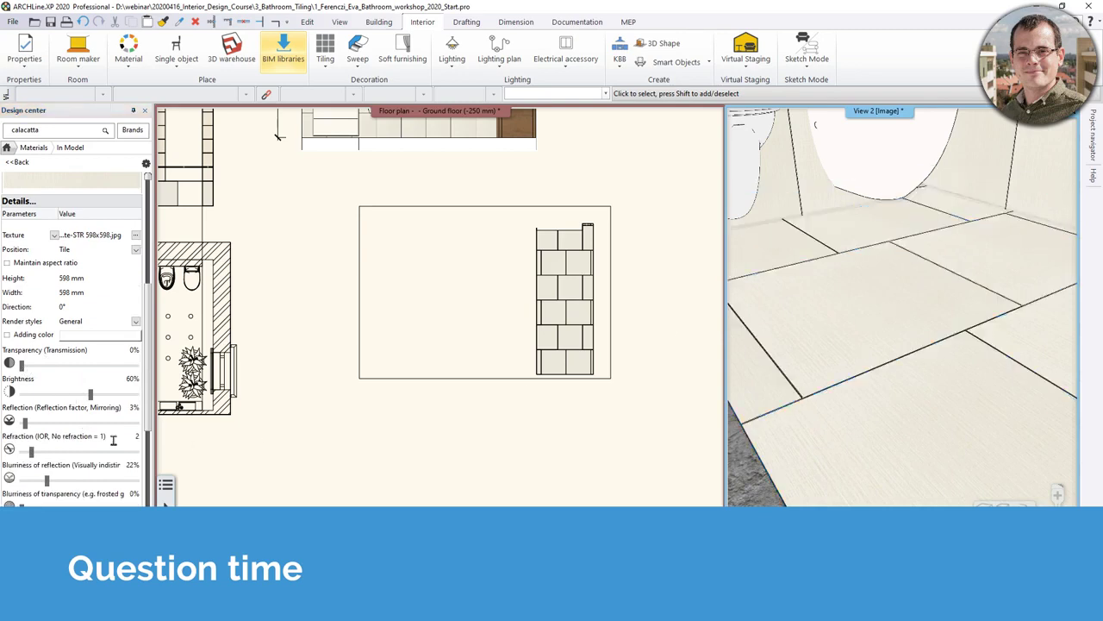
scroll(96, 405, "down", 1)
Find the material of the gold strip on the wall and examine its render style, reflection and bump settings
middle_click_drag(937, 362, 833, 355)
scroll(864, 341, "up", 3)
scroll(865, 340, "up", 2)
right_click(866, 258)
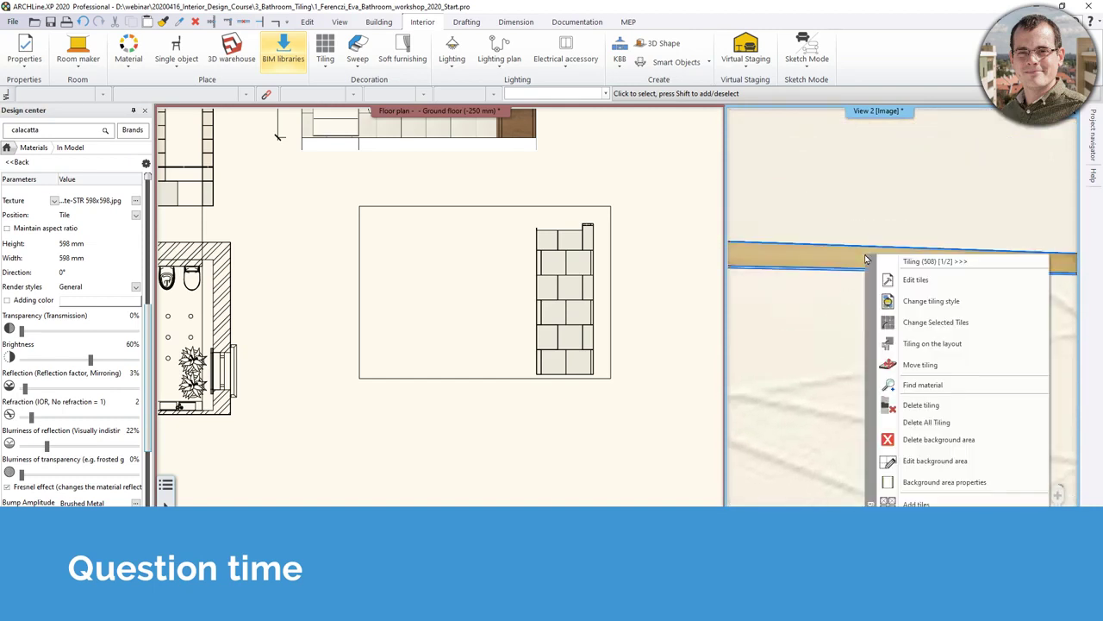
left_click(921, 385)
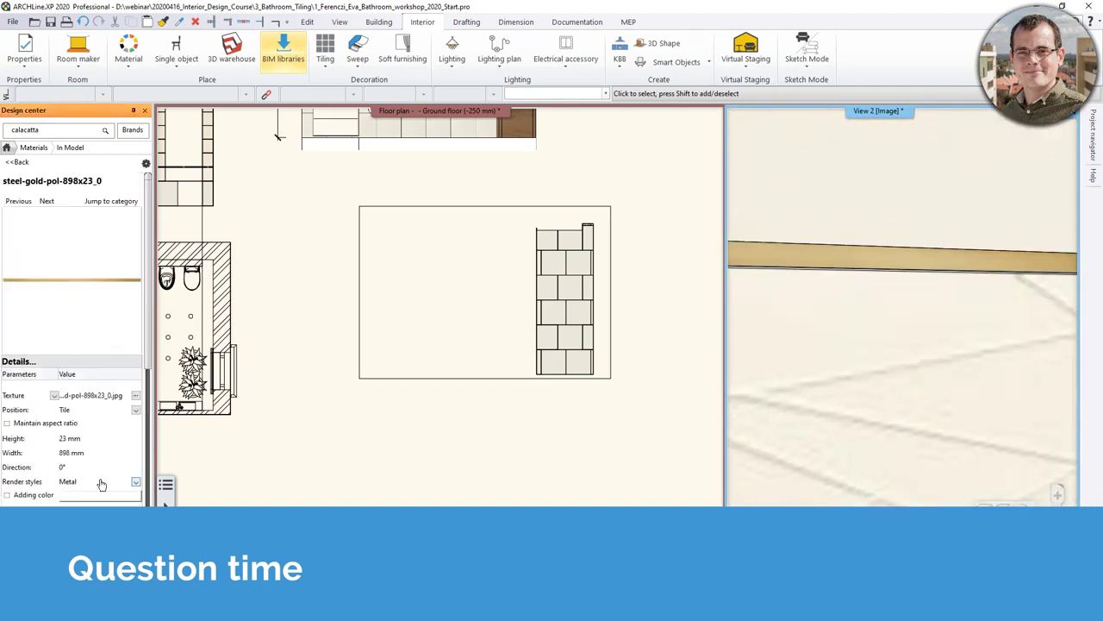
scroll(94, 440, "down", 5)
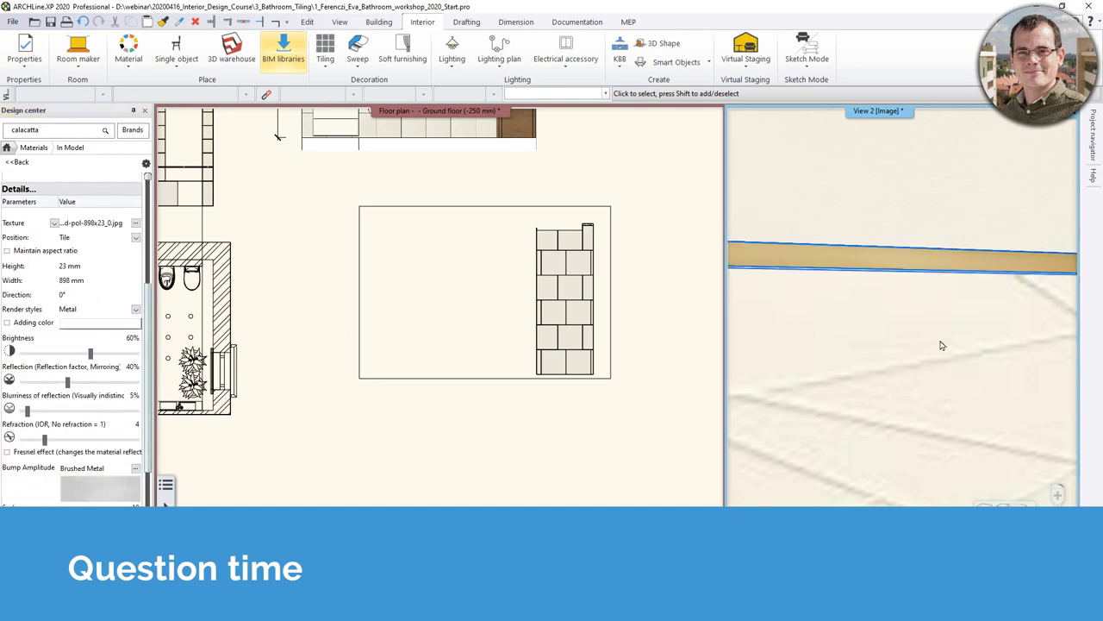
Move the 3D camera to the shower area and examine the hexagonal mosaic tiling behind the shower mixer
middle_click_drag(883, 320, 992, 421)
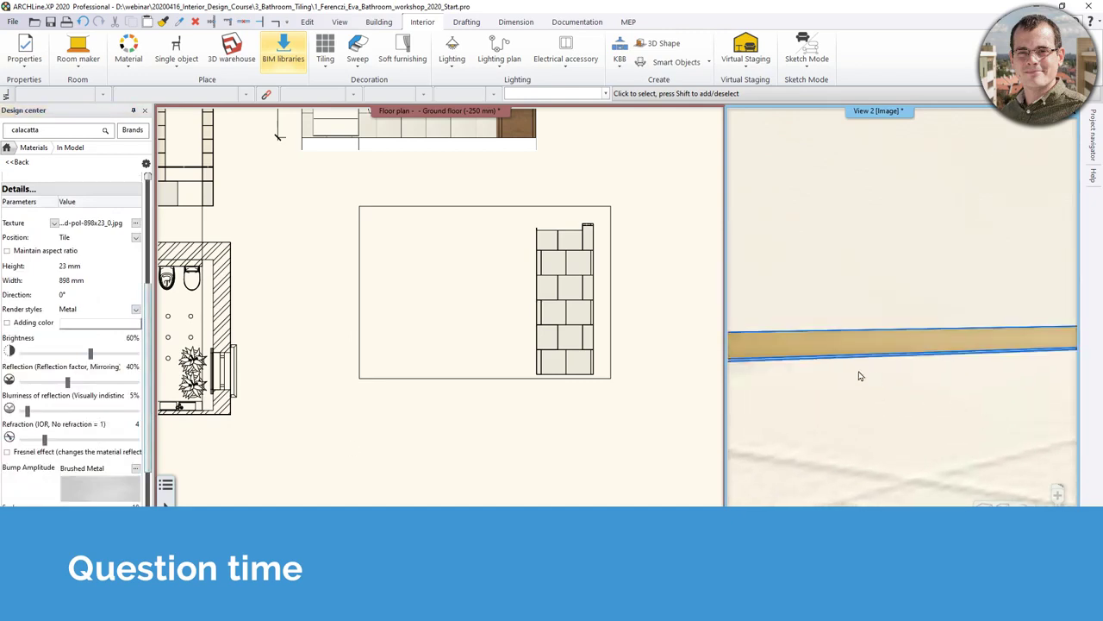
scroll(862, 375, "down", 5)
scroll(880, 377, "down", 8)
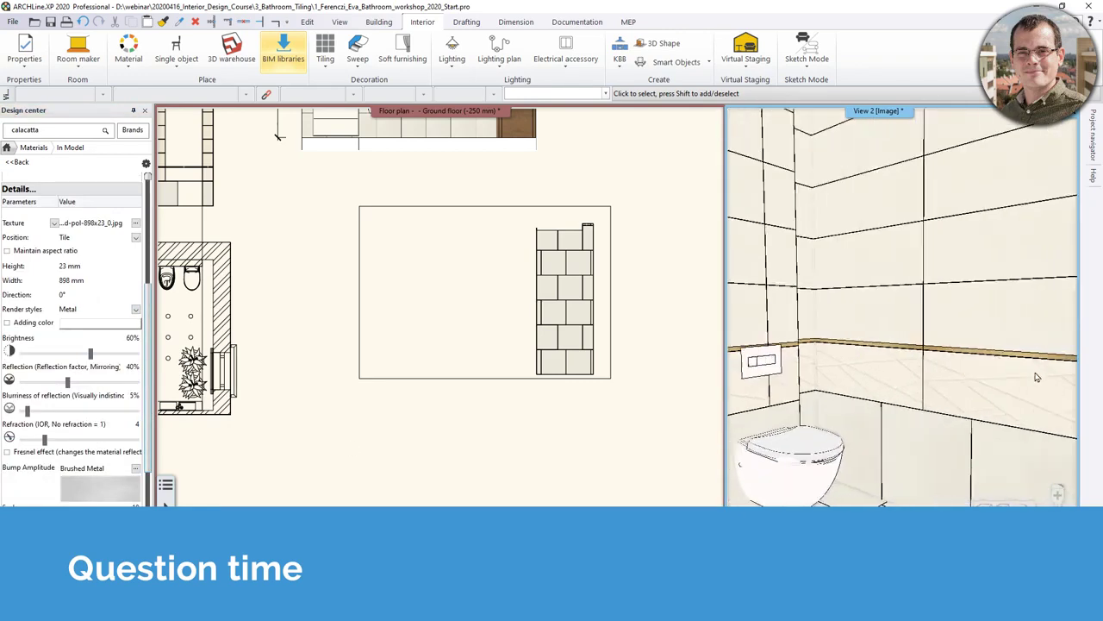
scroll(884, 400, "down", 2)
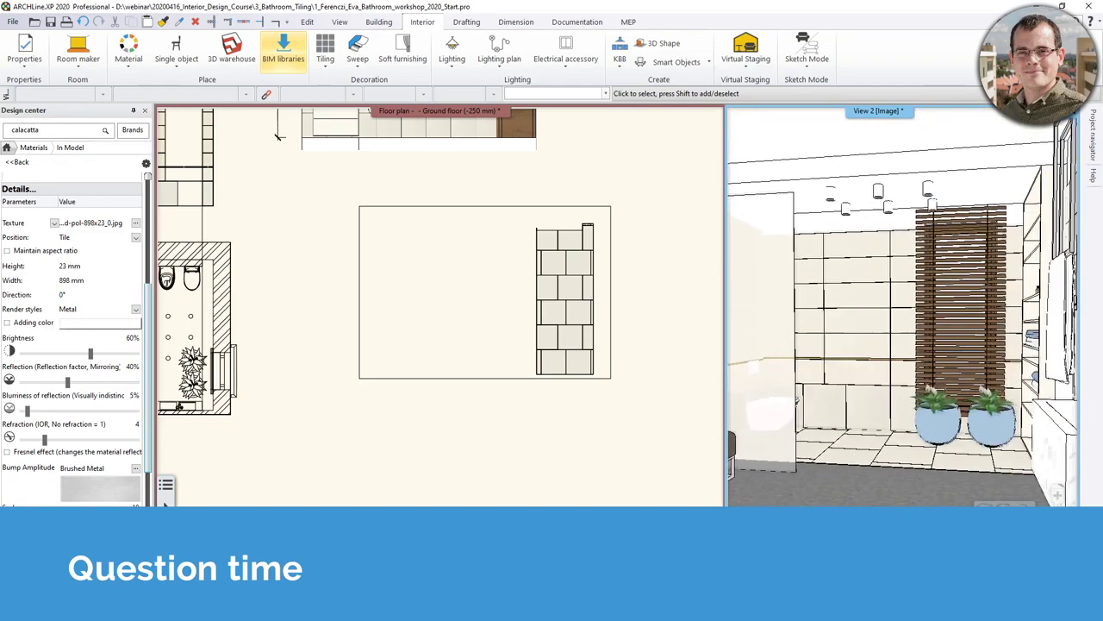
scroll(593, 453, "down", 3)
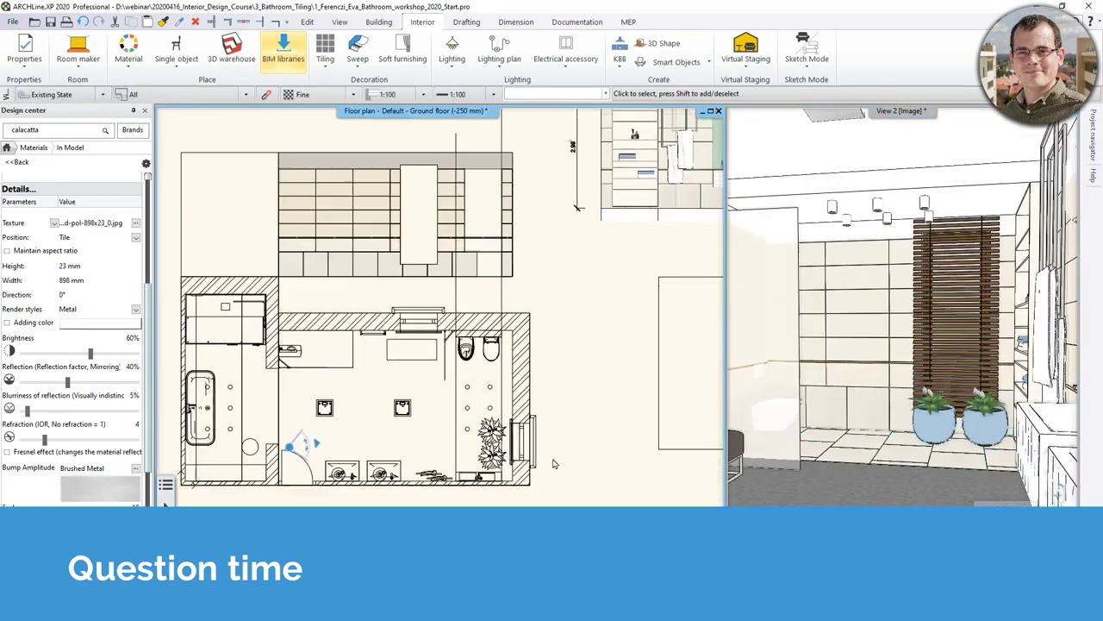
left_click_drag(334, 418, 335, 350)
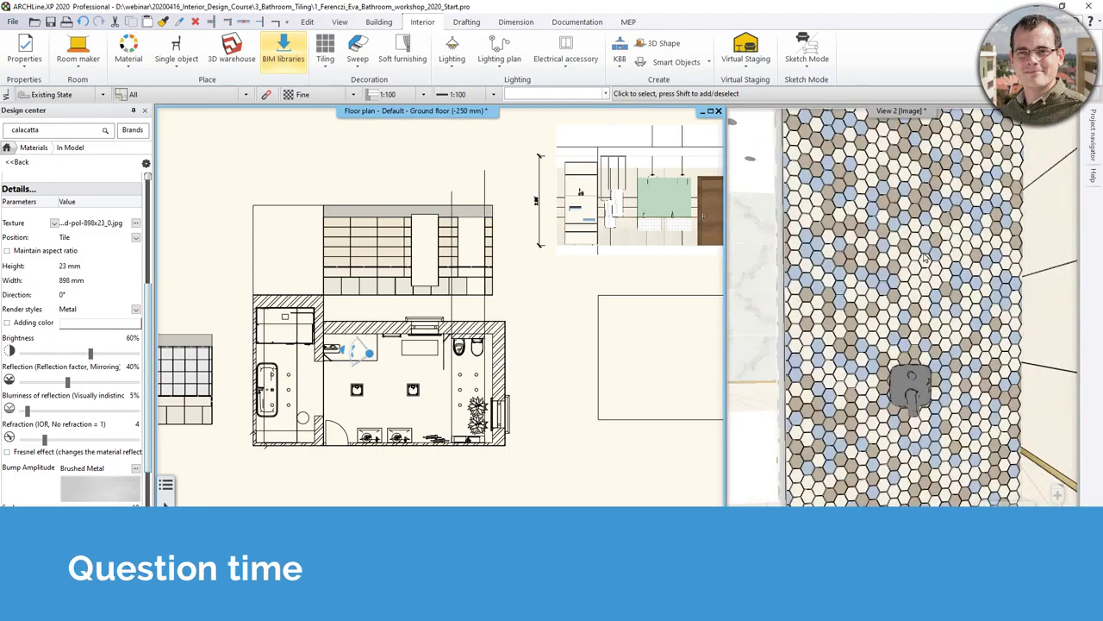
left_click_drag(924, 255, 937, 192)
left_click(935, 190)
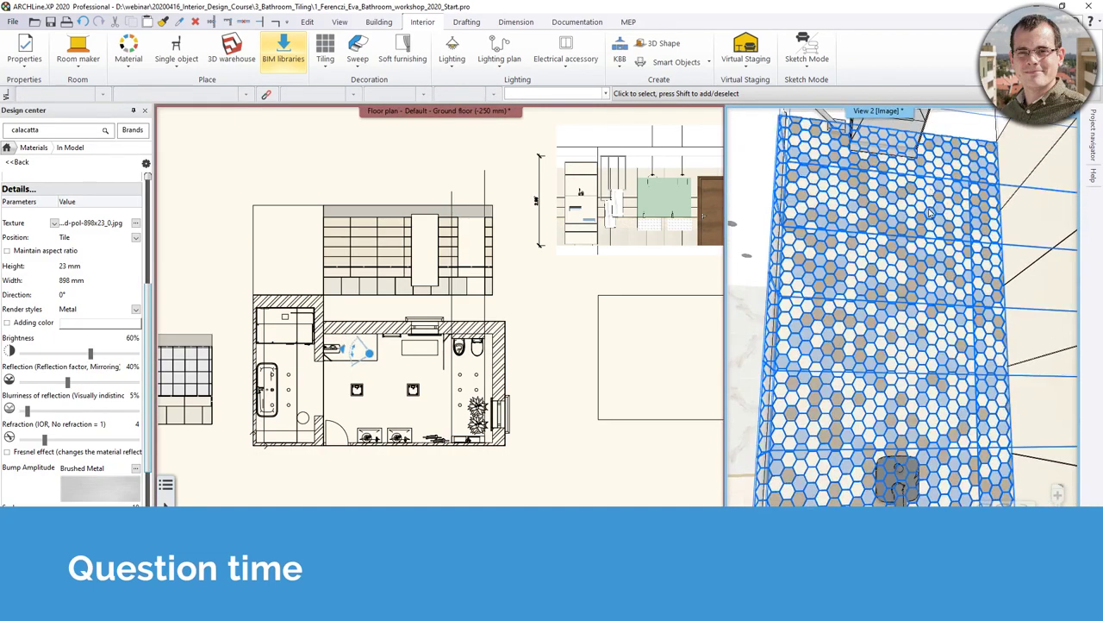
scroll(809, 450, "up", 6)
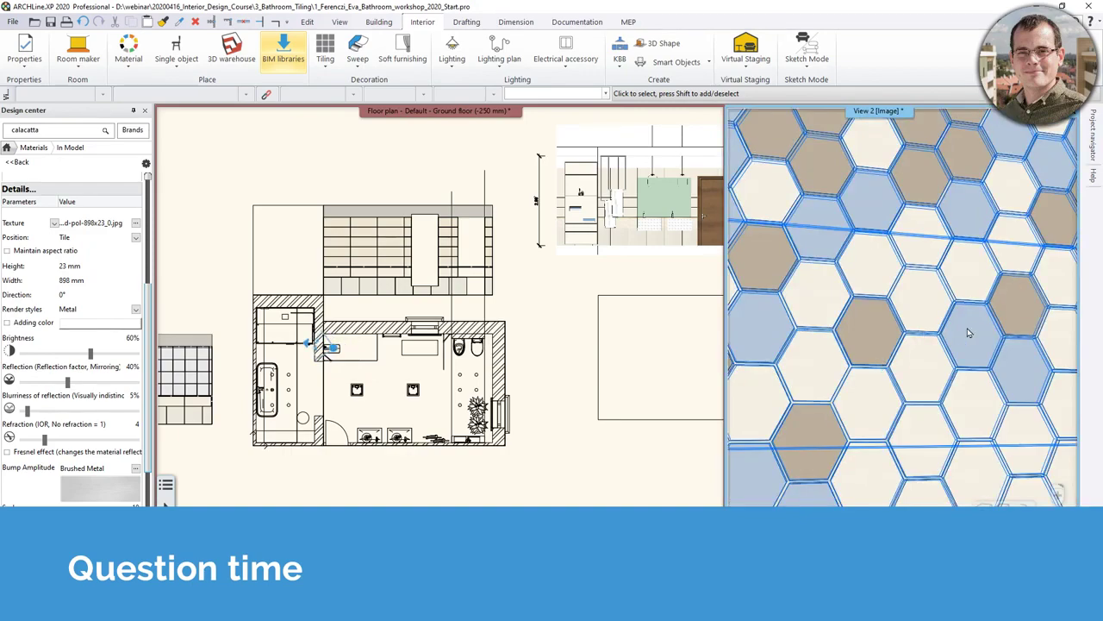
scroll(968, 333, "down", 5)
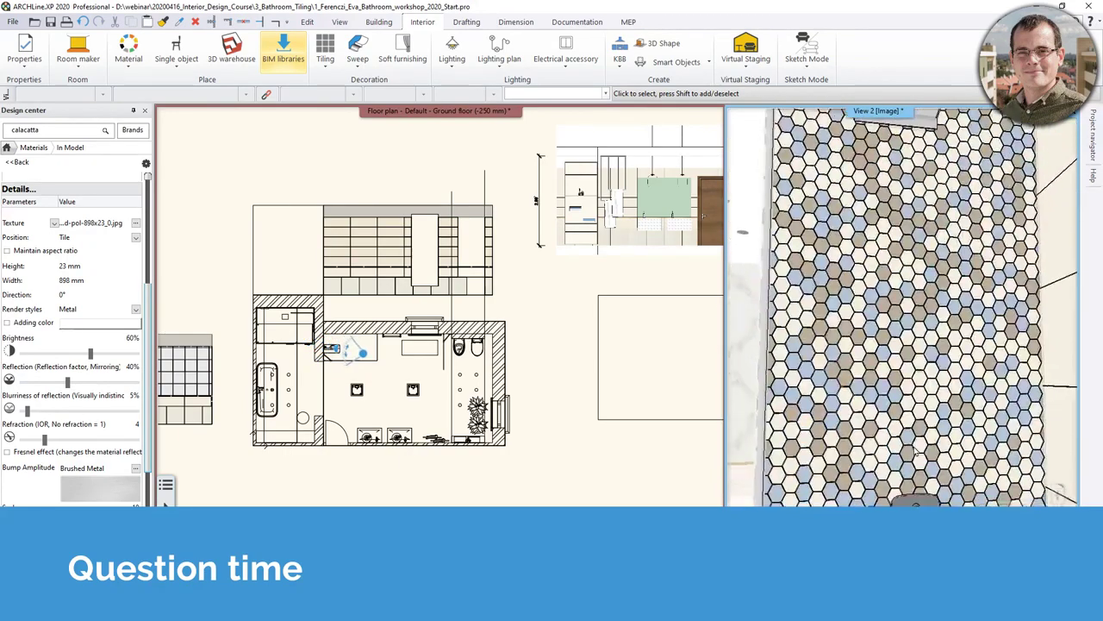
left_click(916, 452)
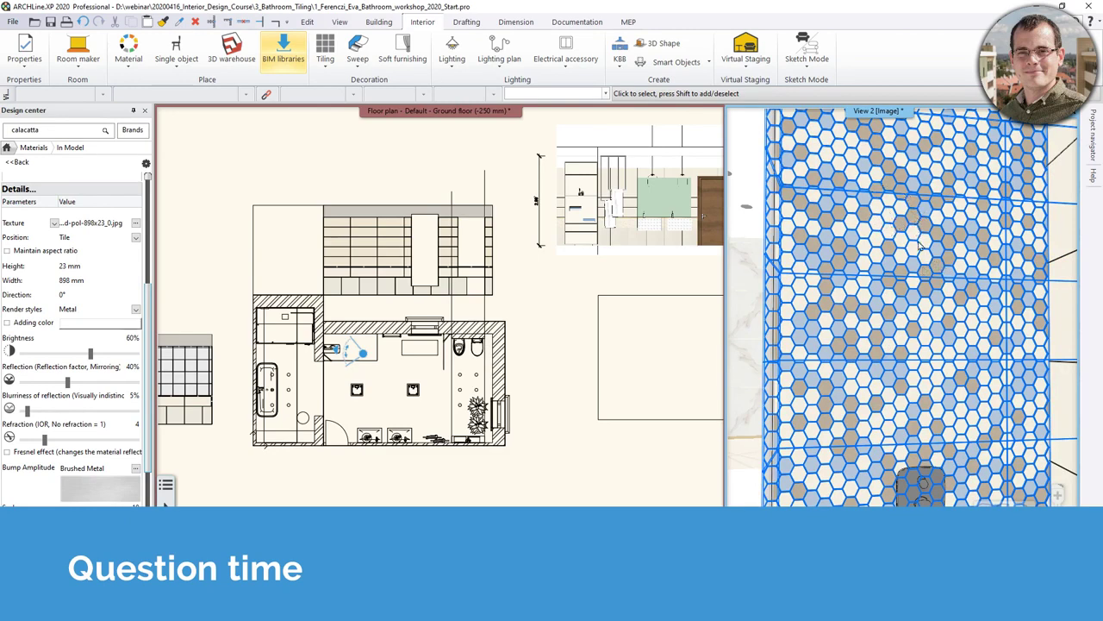
key("Escape")
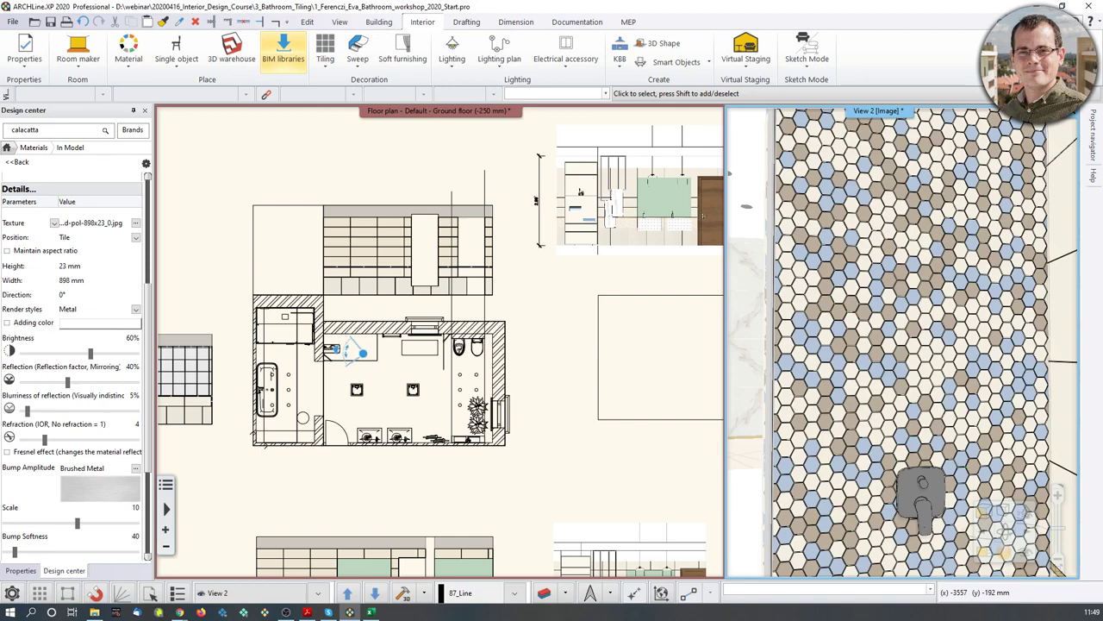
Browse the material library's Tile category and look through its Indoor tiles
left_click(127, 50)
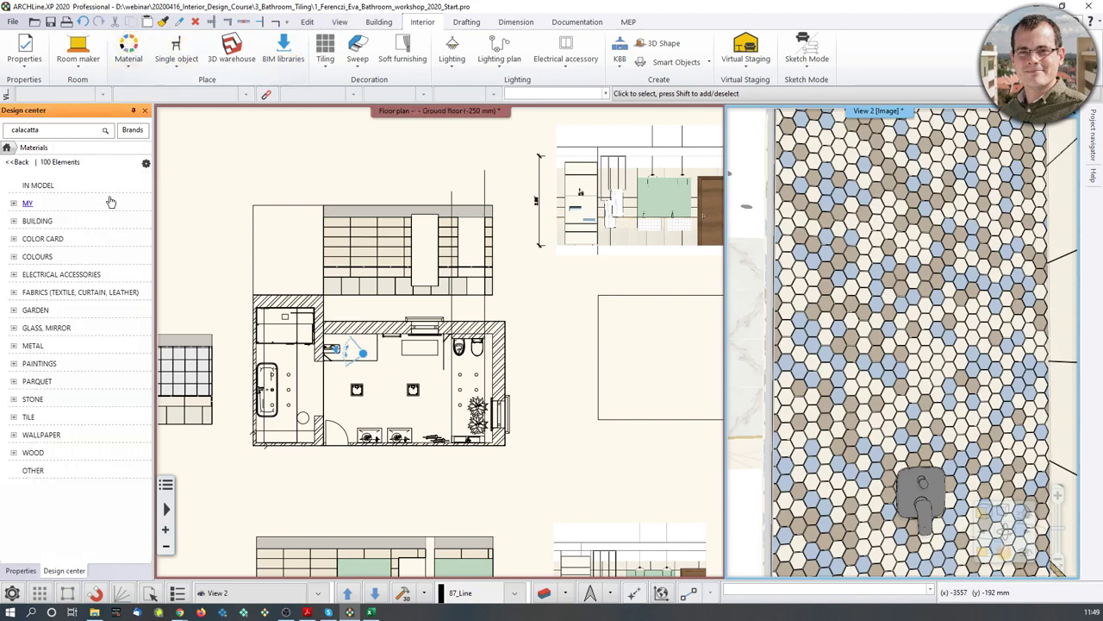
double_click(26, 418)
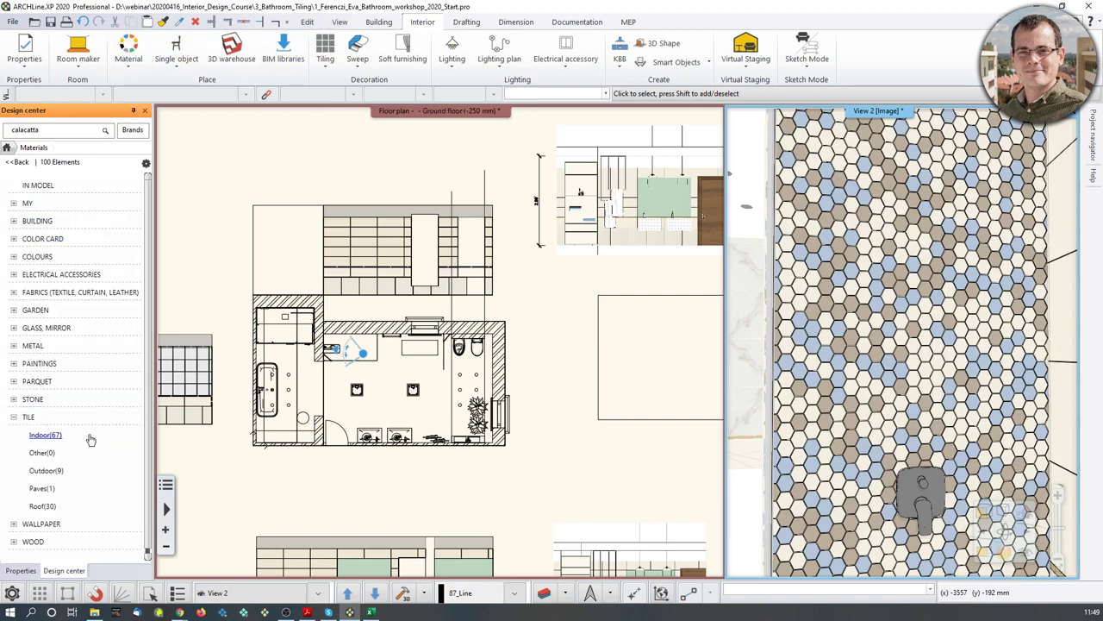
double_click(39, 435)
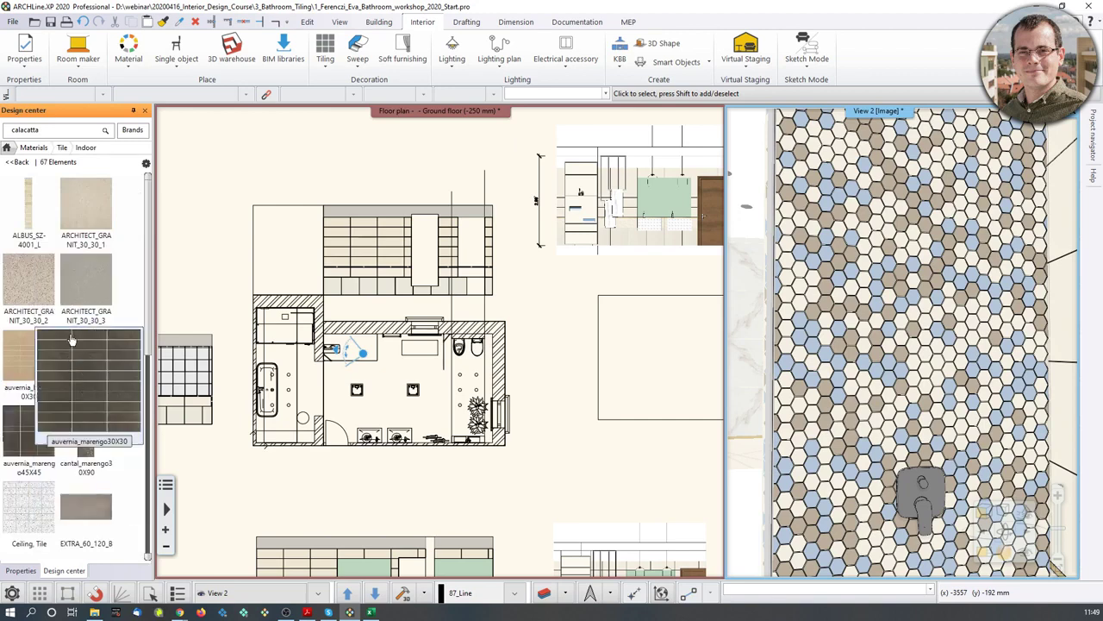
left_click(62, 147)
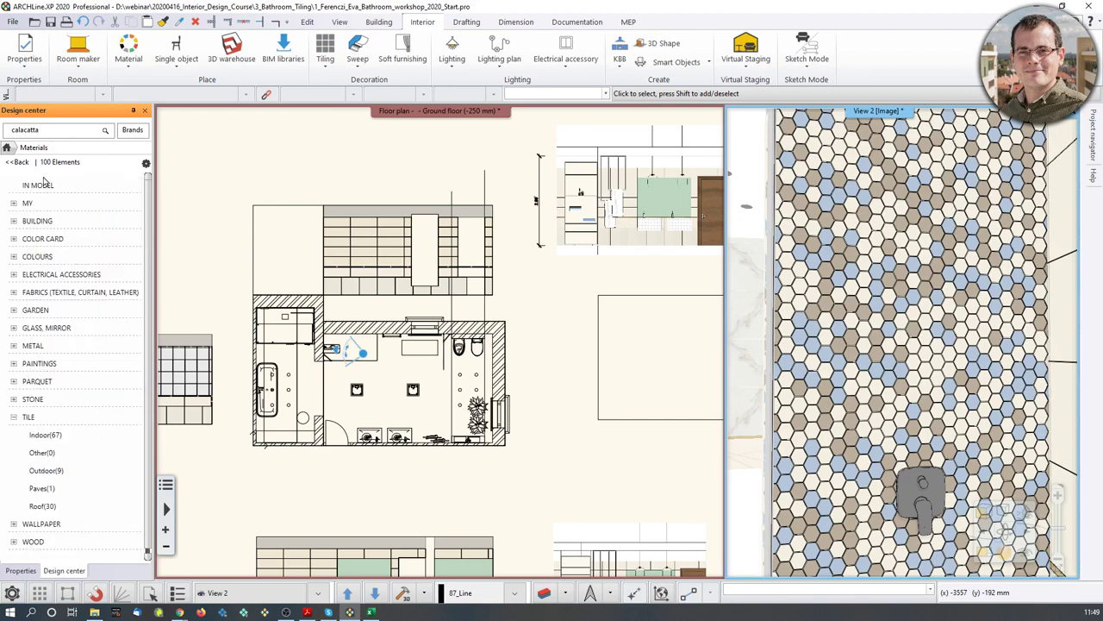
left_click(50, 436)
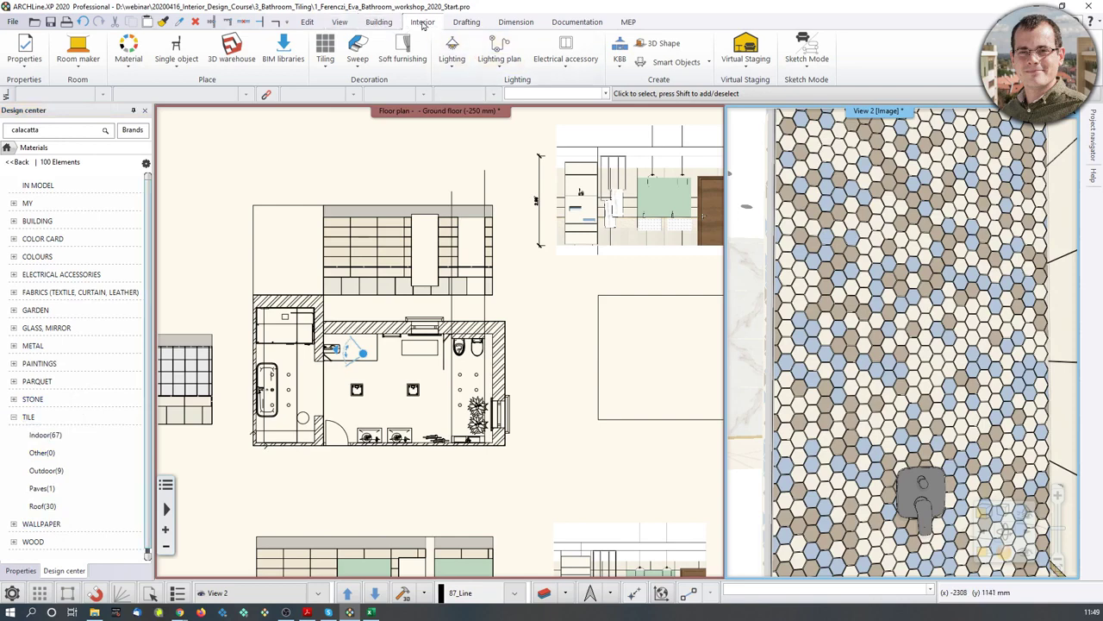
Start the Tiling command and examine the saved Tubadzin and Tubadzin_Mosaic styles in the Webinar group, without tiling a surface
left_click(326, 67)
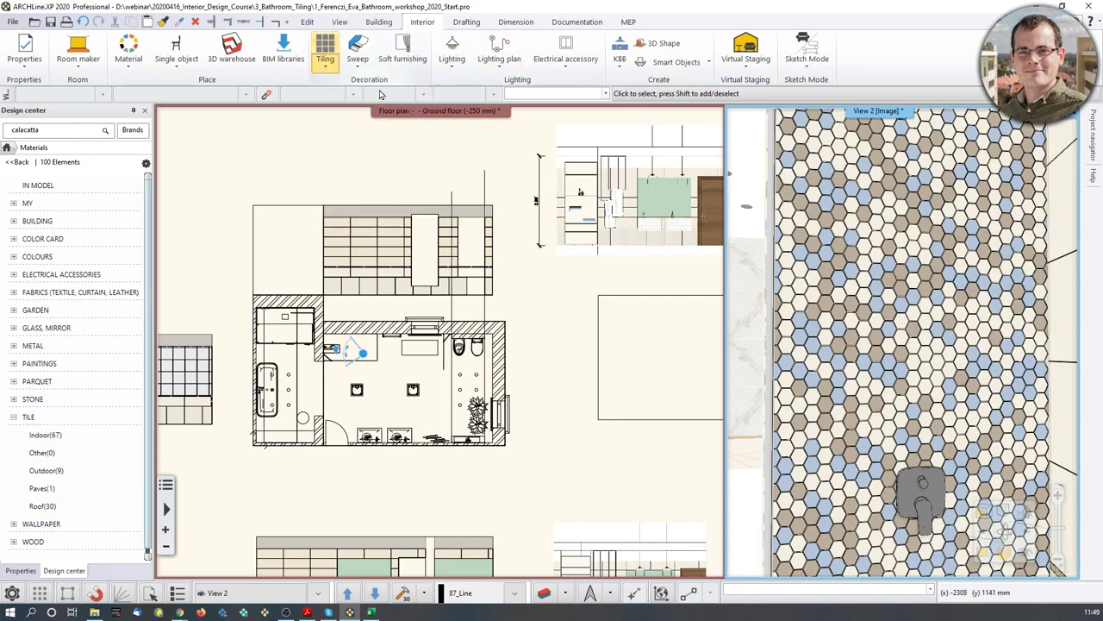
left_click(377, 88)
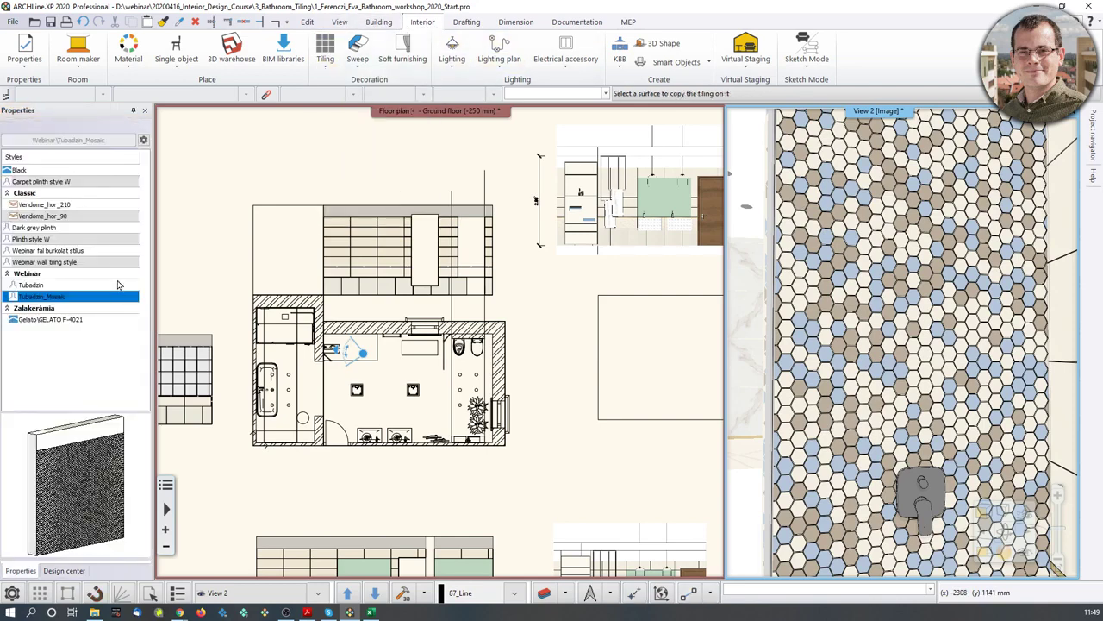
left_click(34, 285)
left_click(36, 295)
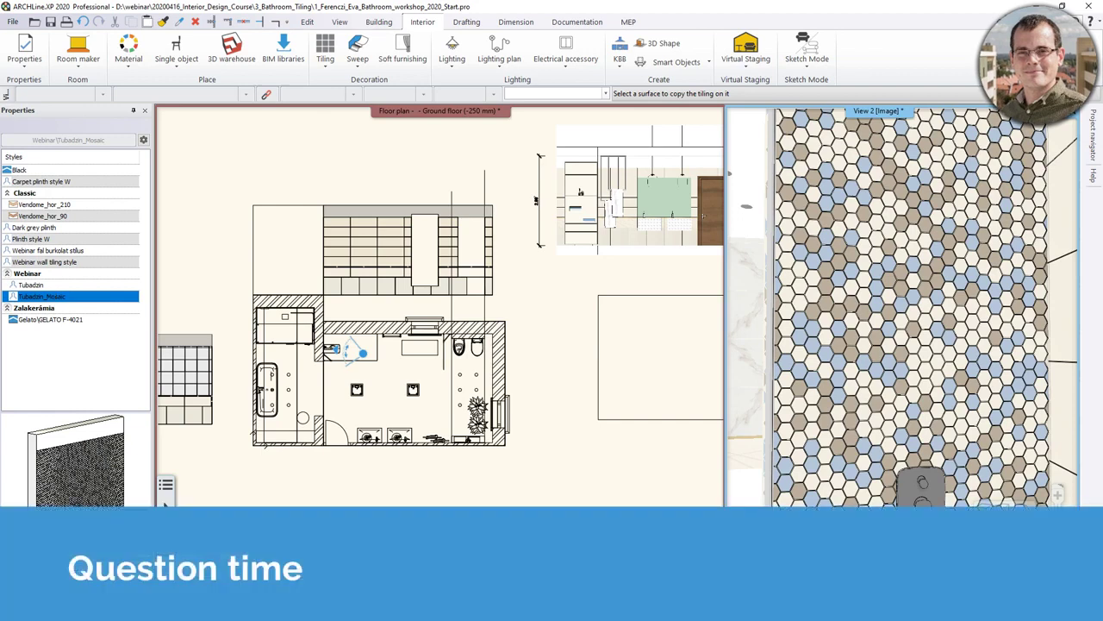
key("Escape")
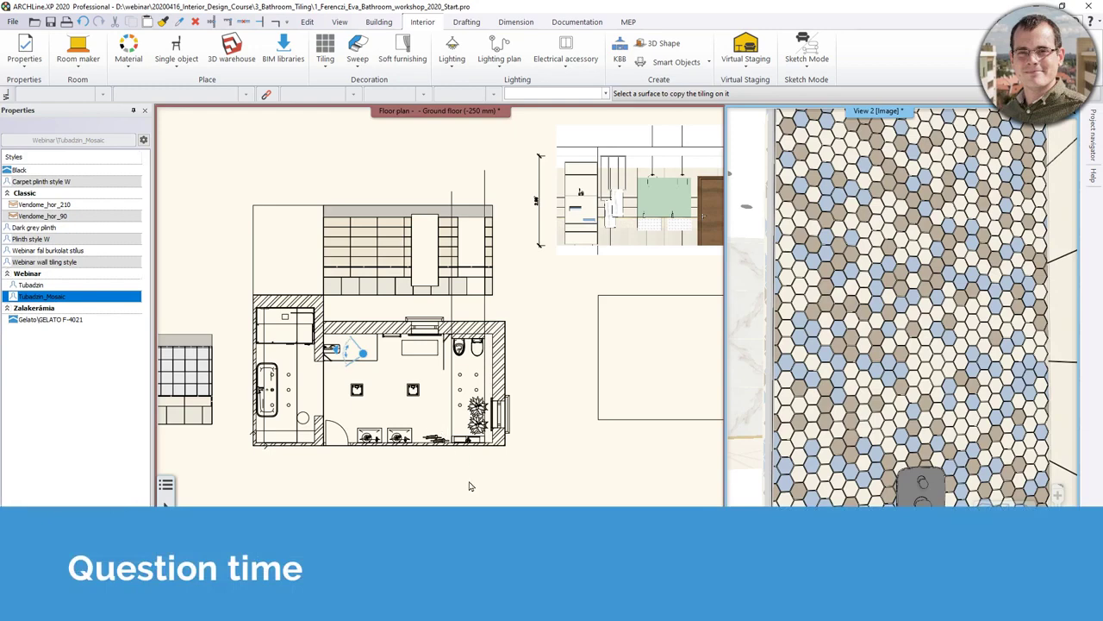
Bring up the Excel report types of the Quantity take-off, look through them and dismiss the dialog
middle_click_drag(468, 481, 522, 495)
scroll(489, 455, "down", 2)
middle_click_drag(485, 434, 449, 415)
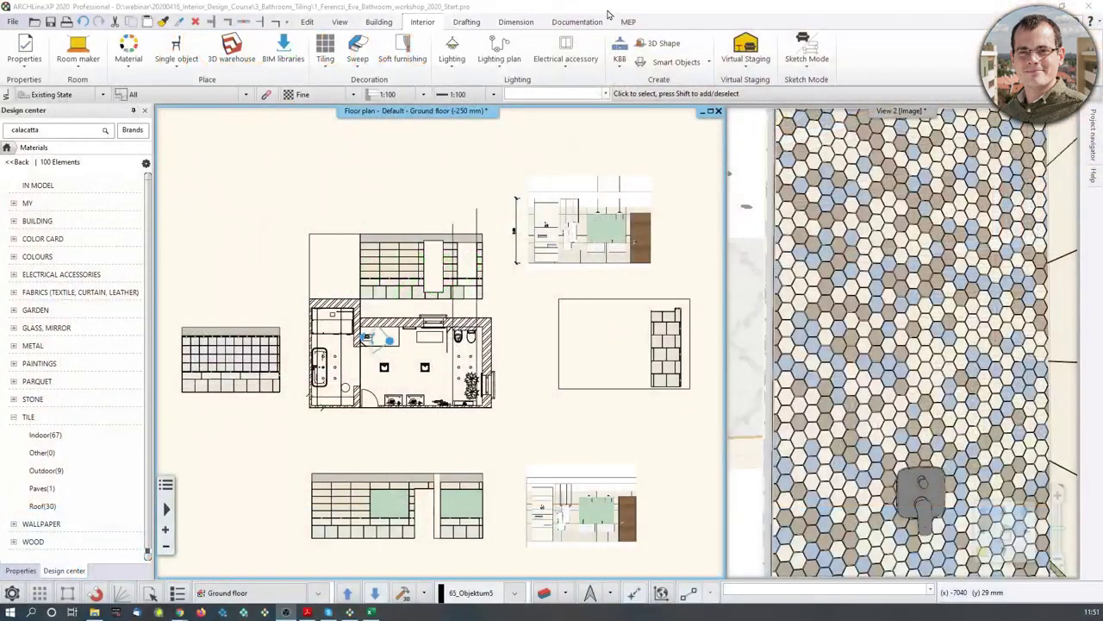
left_click(590, 23)
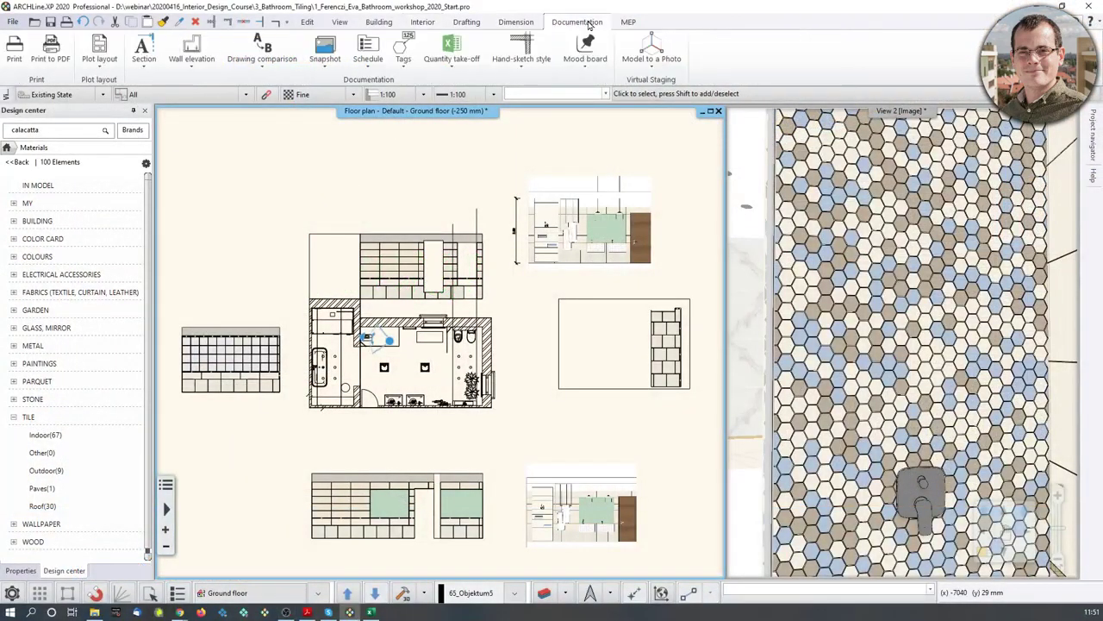
left_click(465, 67)
left_click(469, 91)
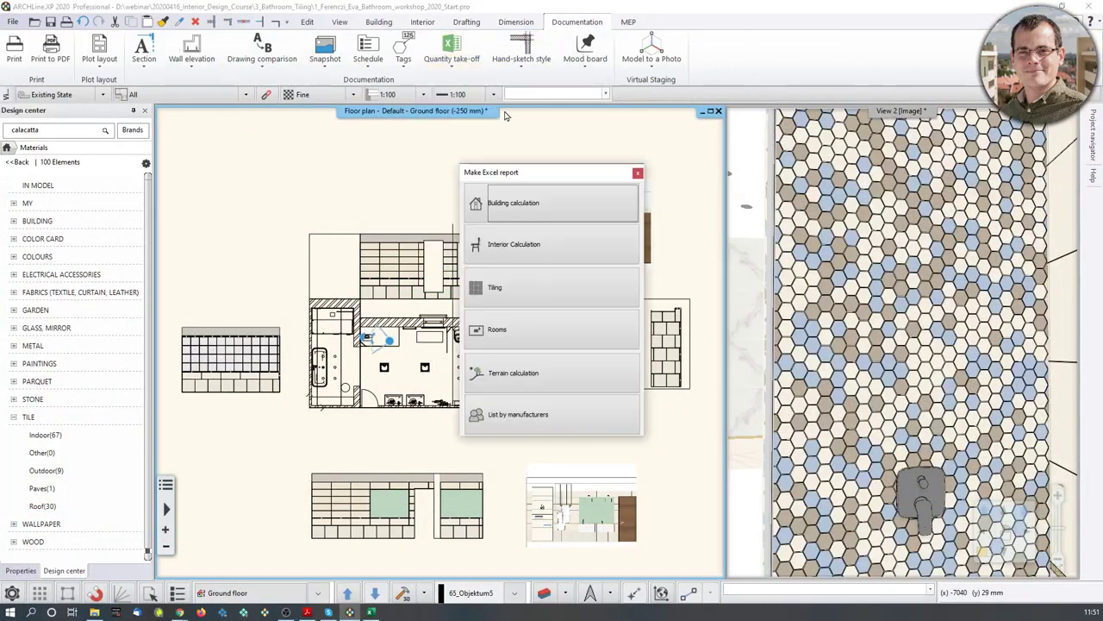
left_click(638, 174)
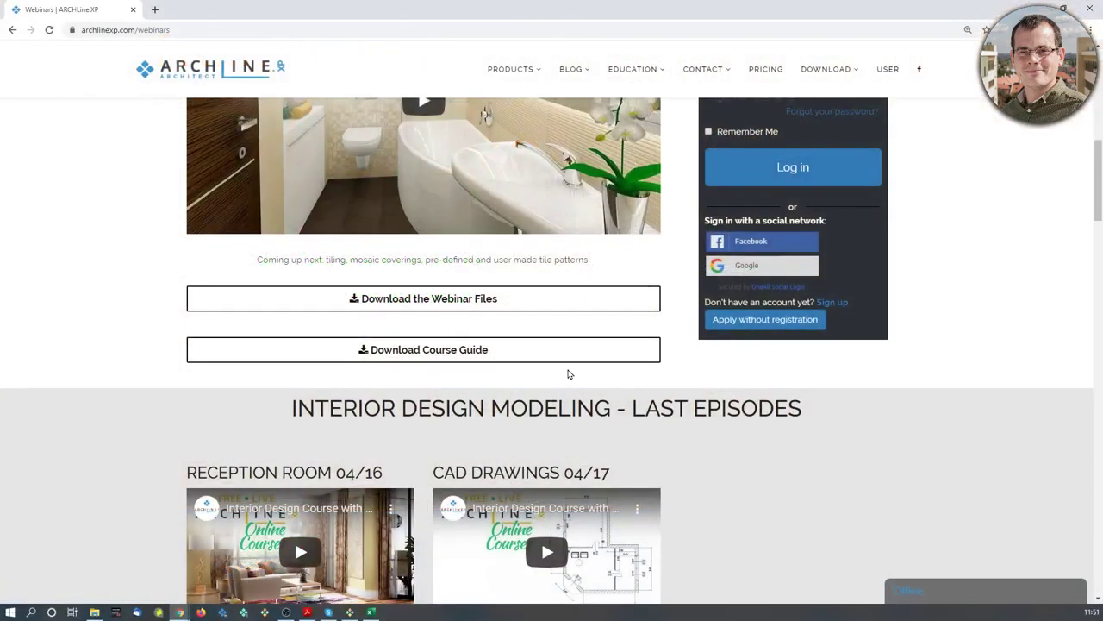
Switch to the browser's ARCHLine.XP webinars page and review the Bathroom Design episode, its download links and next week's episodes
scroll(569, 374, "up", 2)
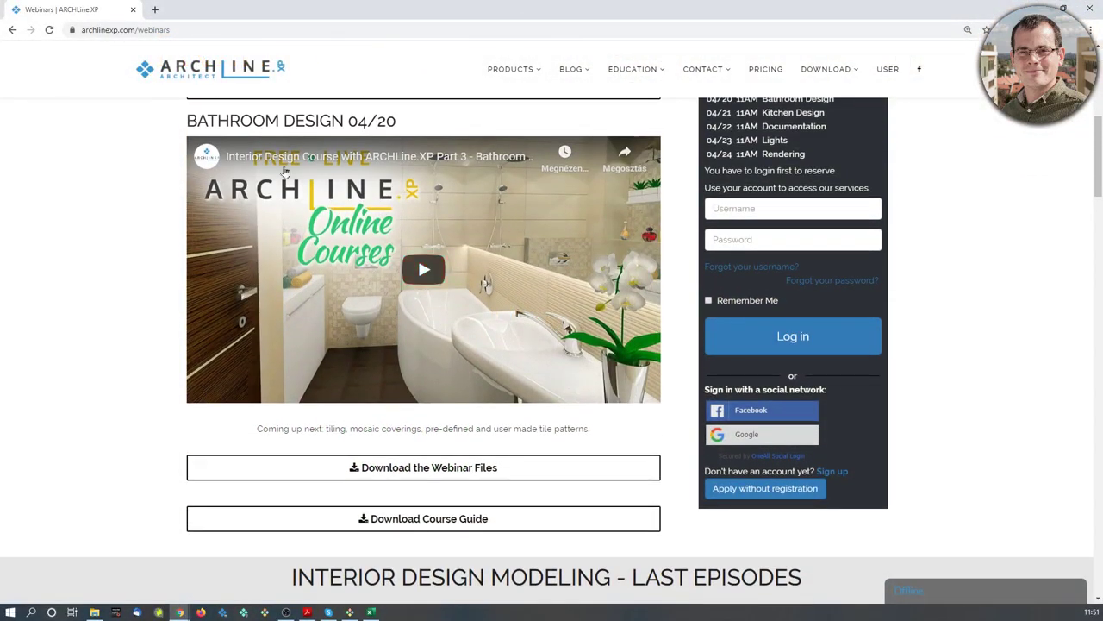
scroll(610, 304, "down", 7)
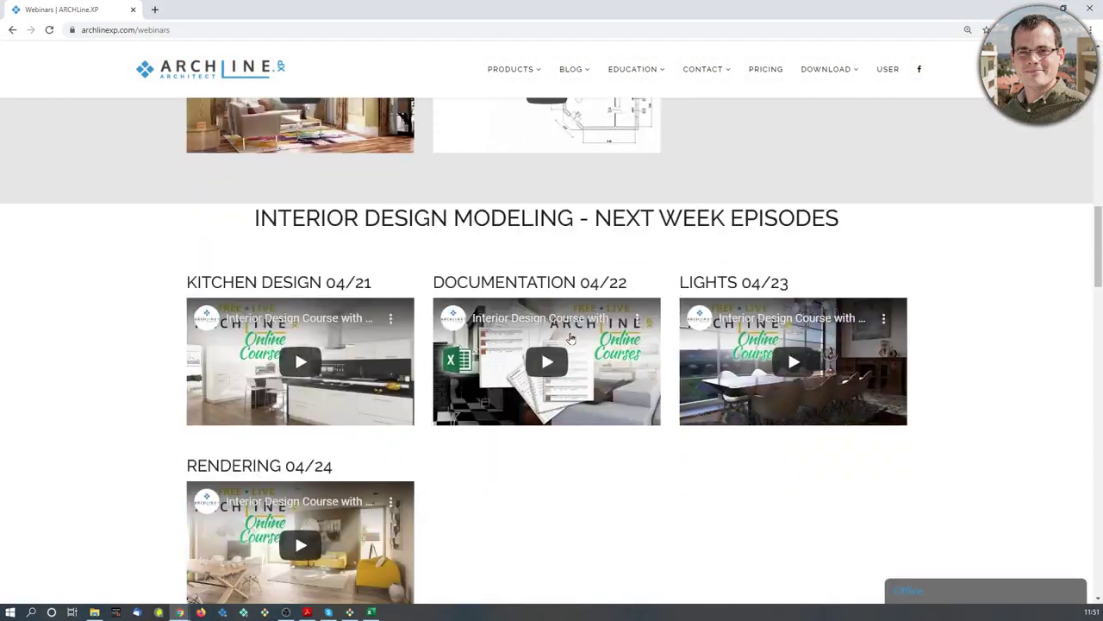
scroll(518, 354, "down", 1)
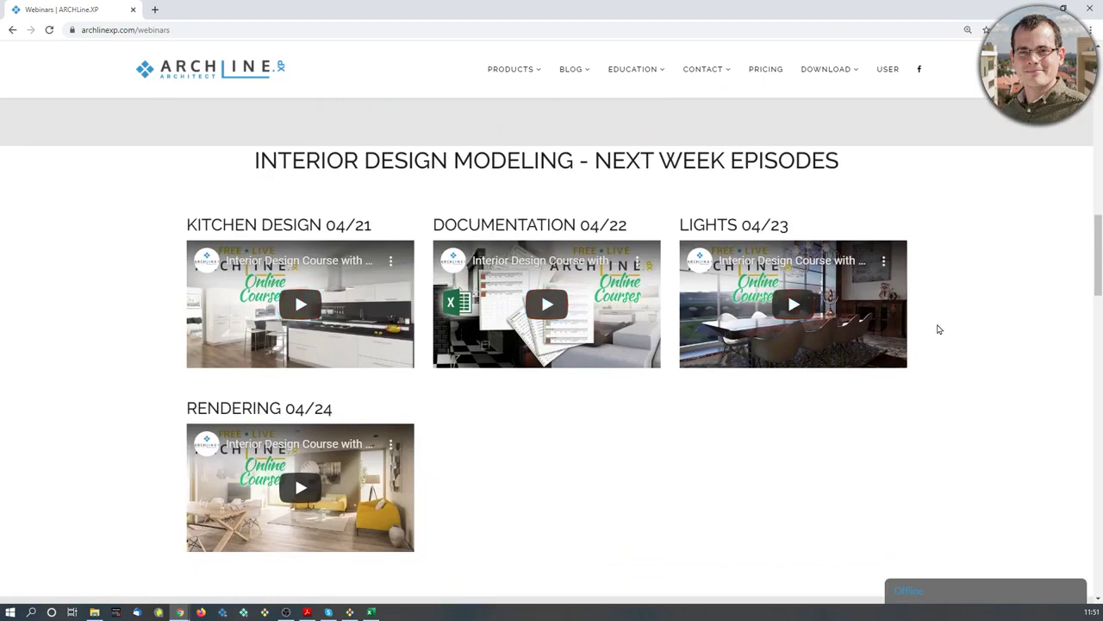
scroll(784, 342, "up", 7)
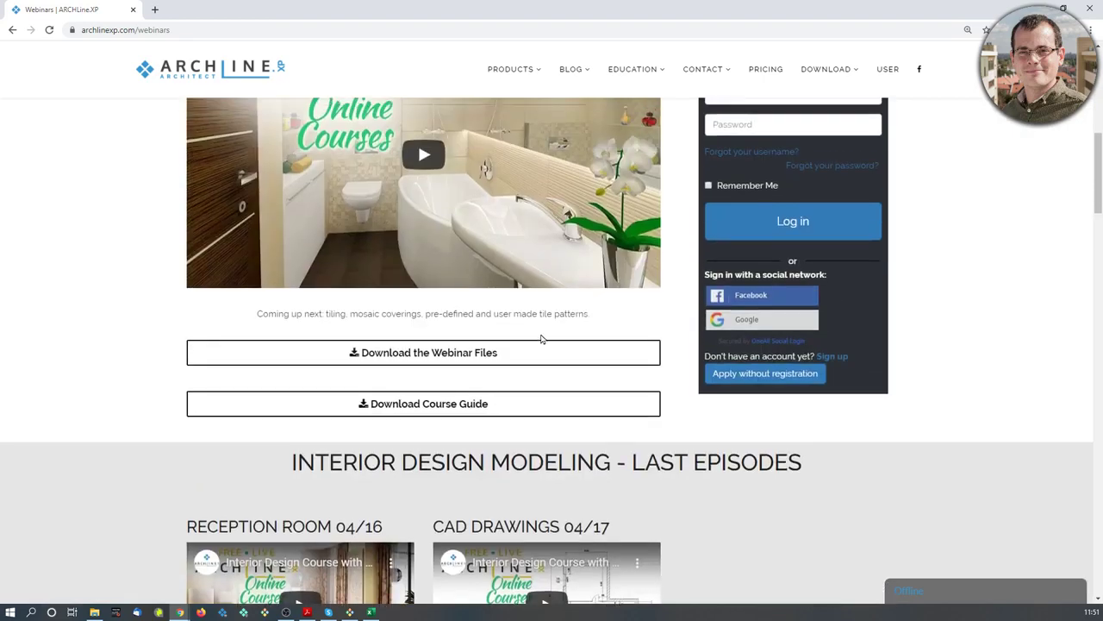